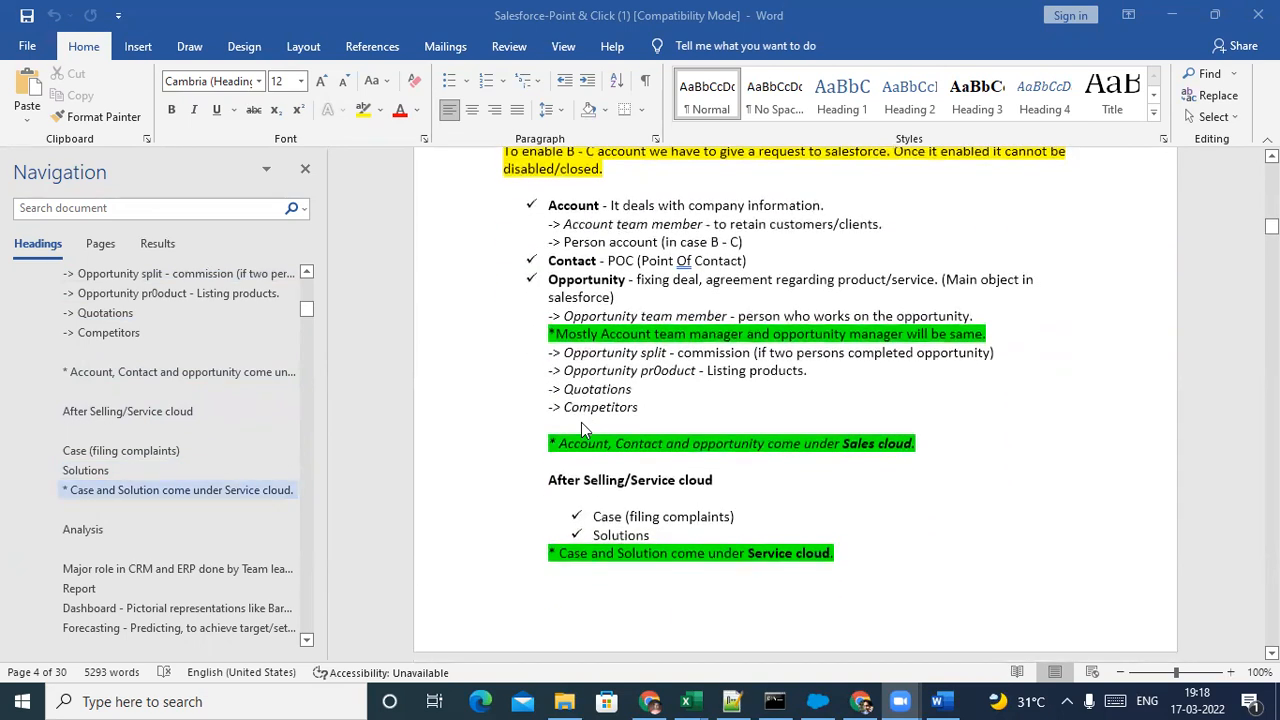
Read through the notes from the Sales and Service cloud objects to the section on standard objects and standard fields
scroll(643, 484, down, 1)
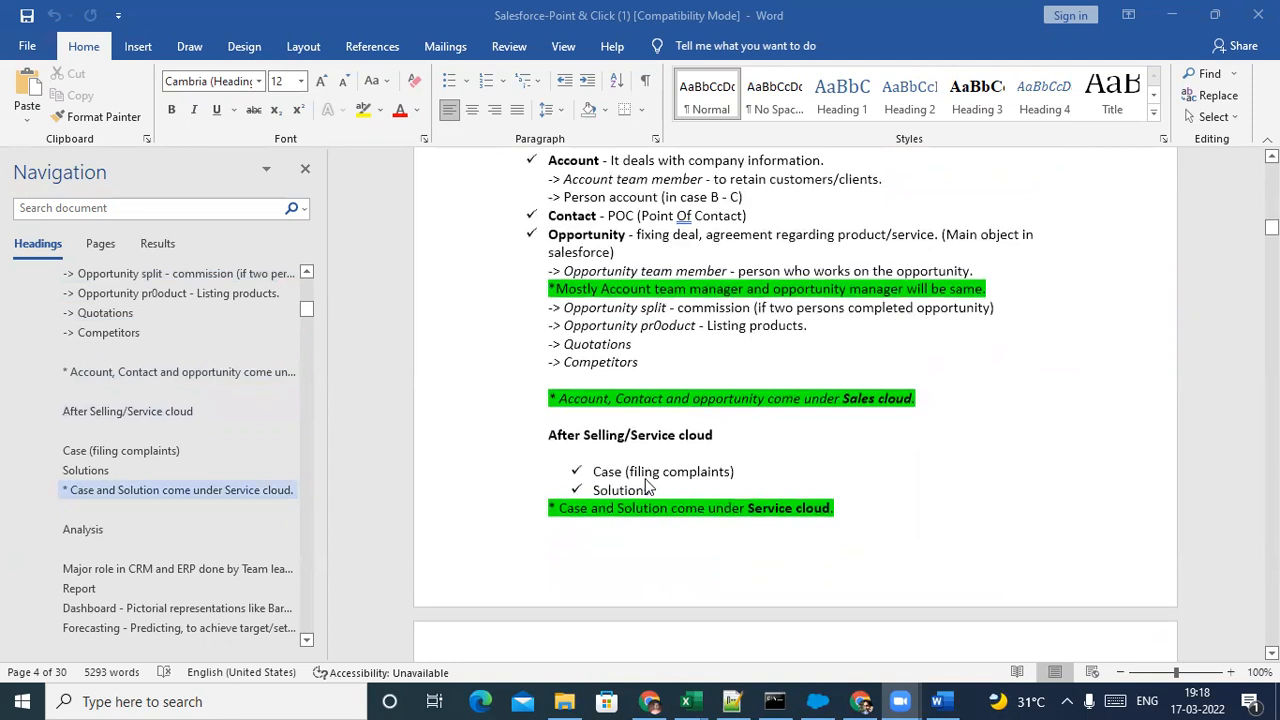
scroll(645, 485, down, 5)
scroll(645, 483, down, 4)
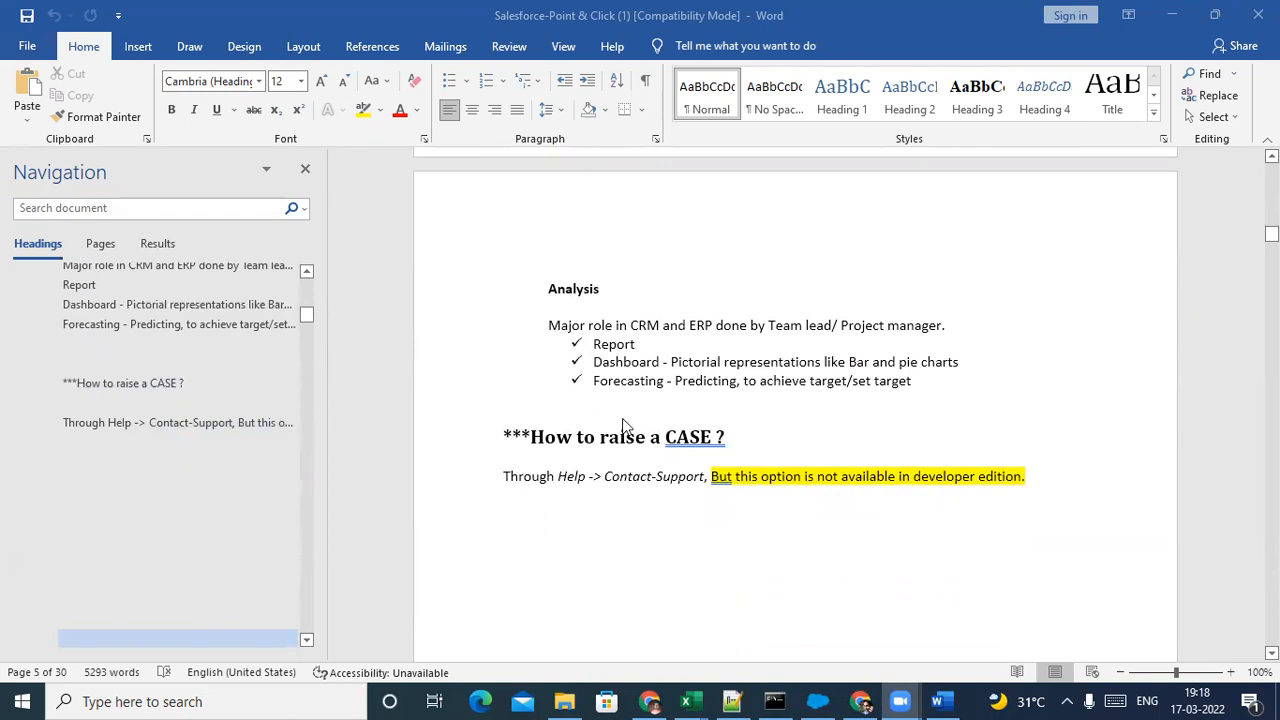
scroll(618, 400, down, 3)
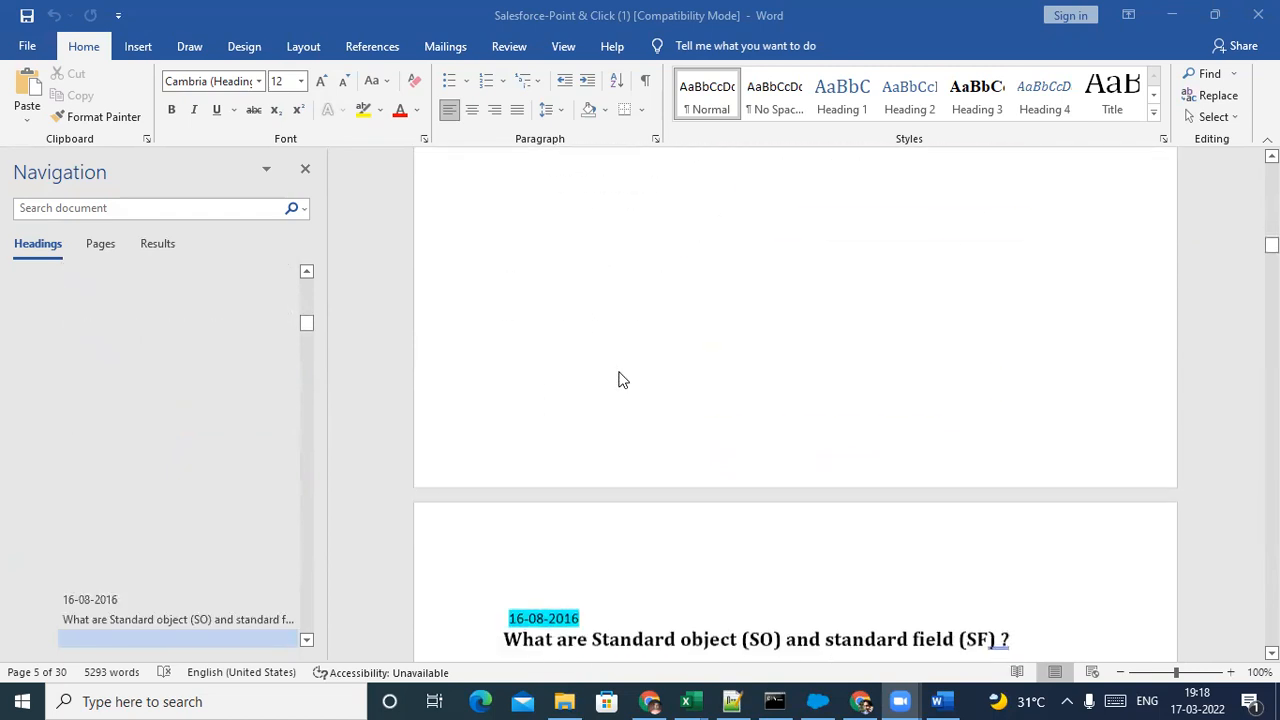
scroll(618, 380, down, 8)
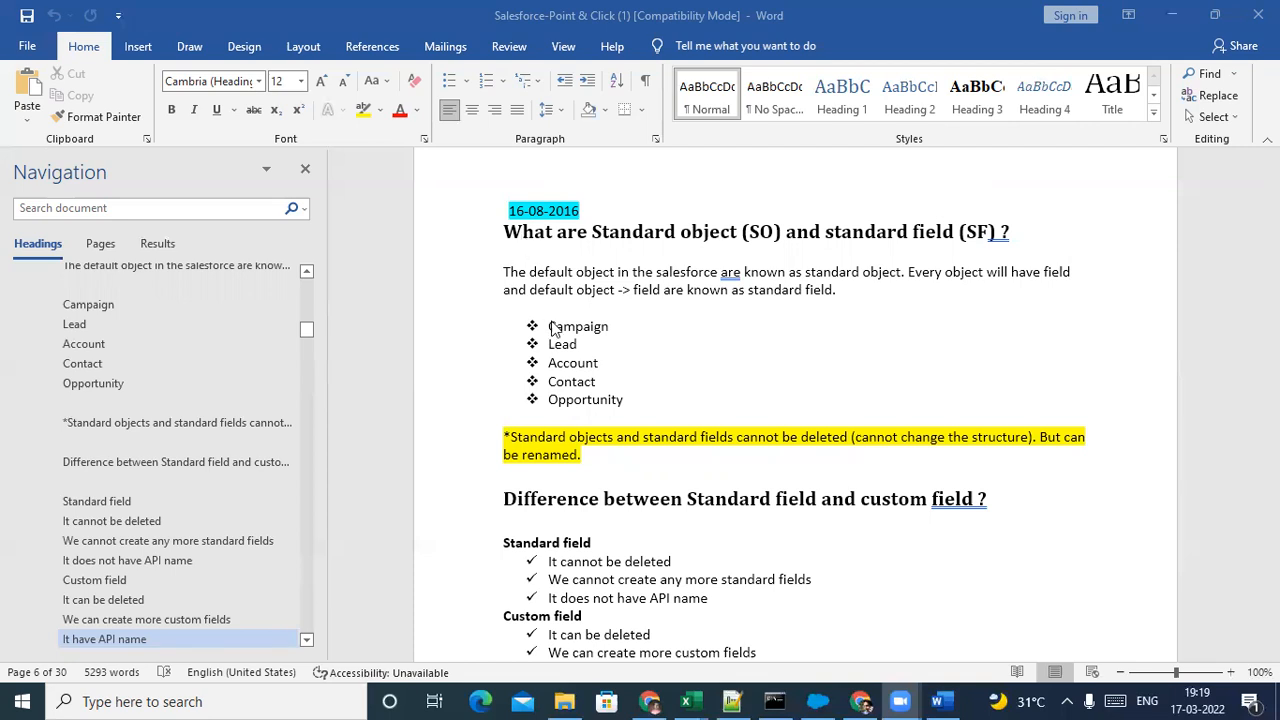
scroll(556, 326, down, 7)
scroll(556, 326, up, 7)
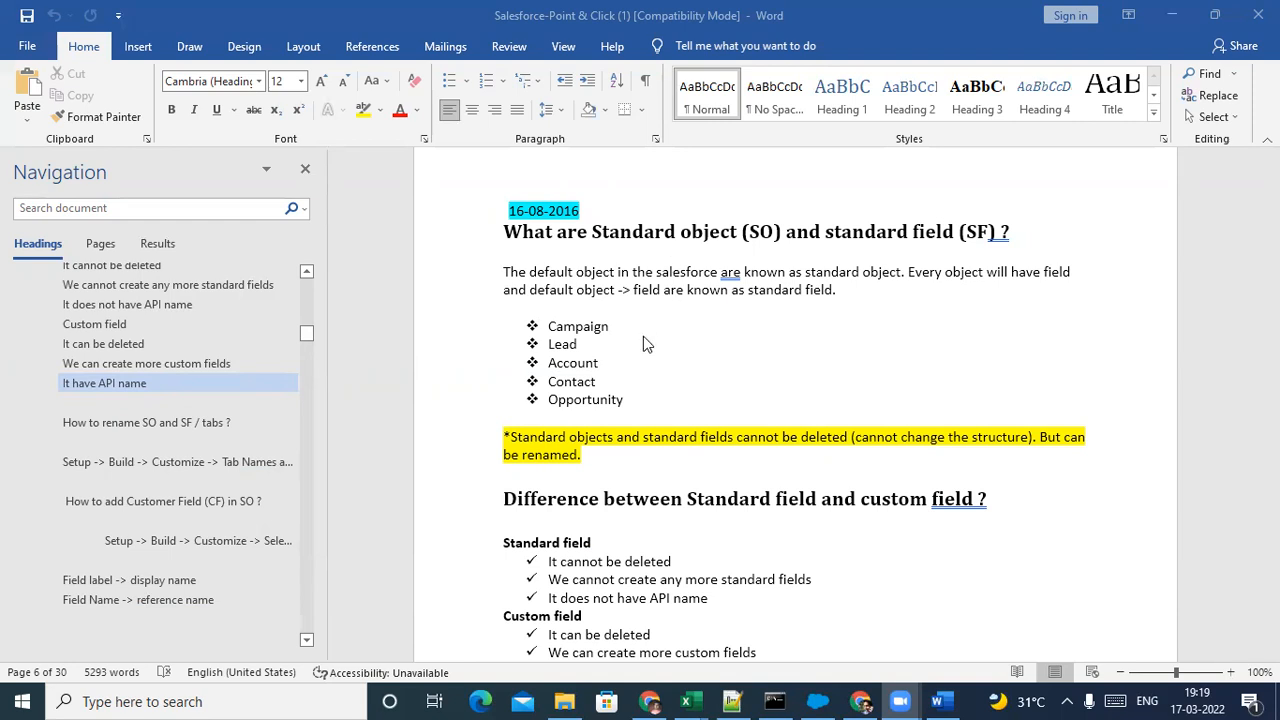
scroll(643, 337, down, 1)
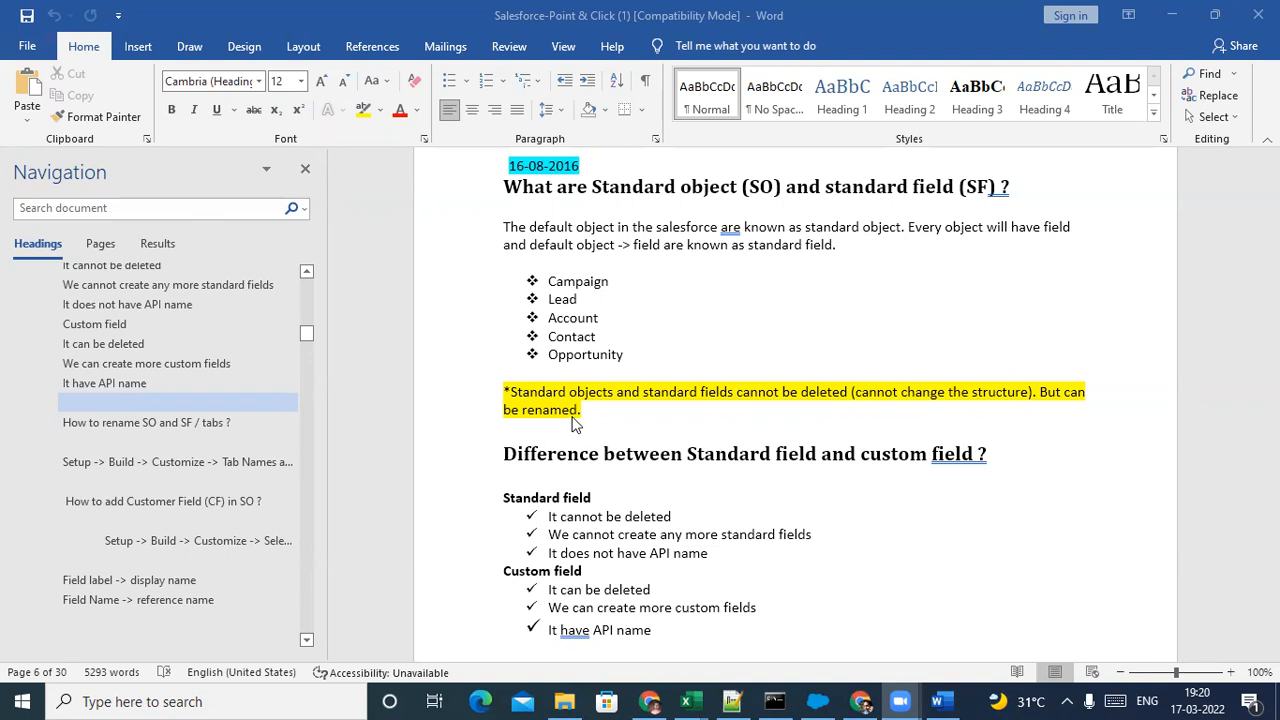
scroll(575, 413, down, 1)
scroll(575, 413, up, 2)
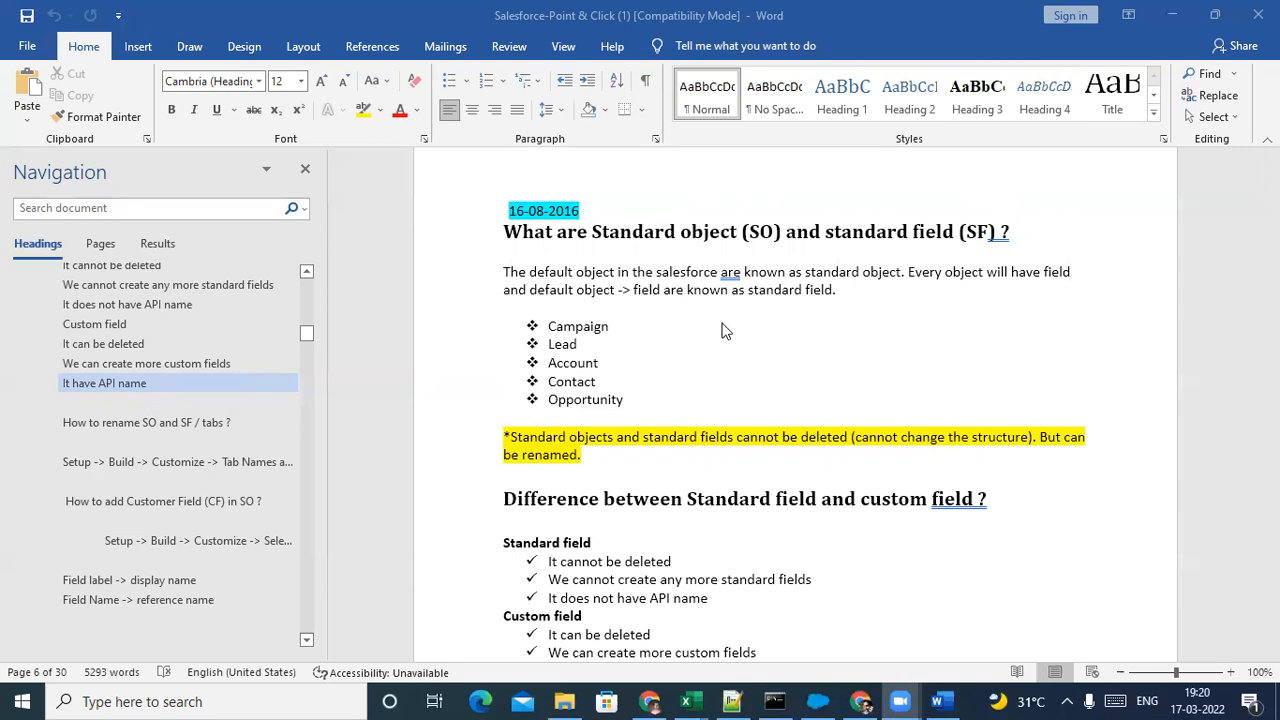
scroll(634, 417, down, 1)
scroll(634, 417, up, 1)
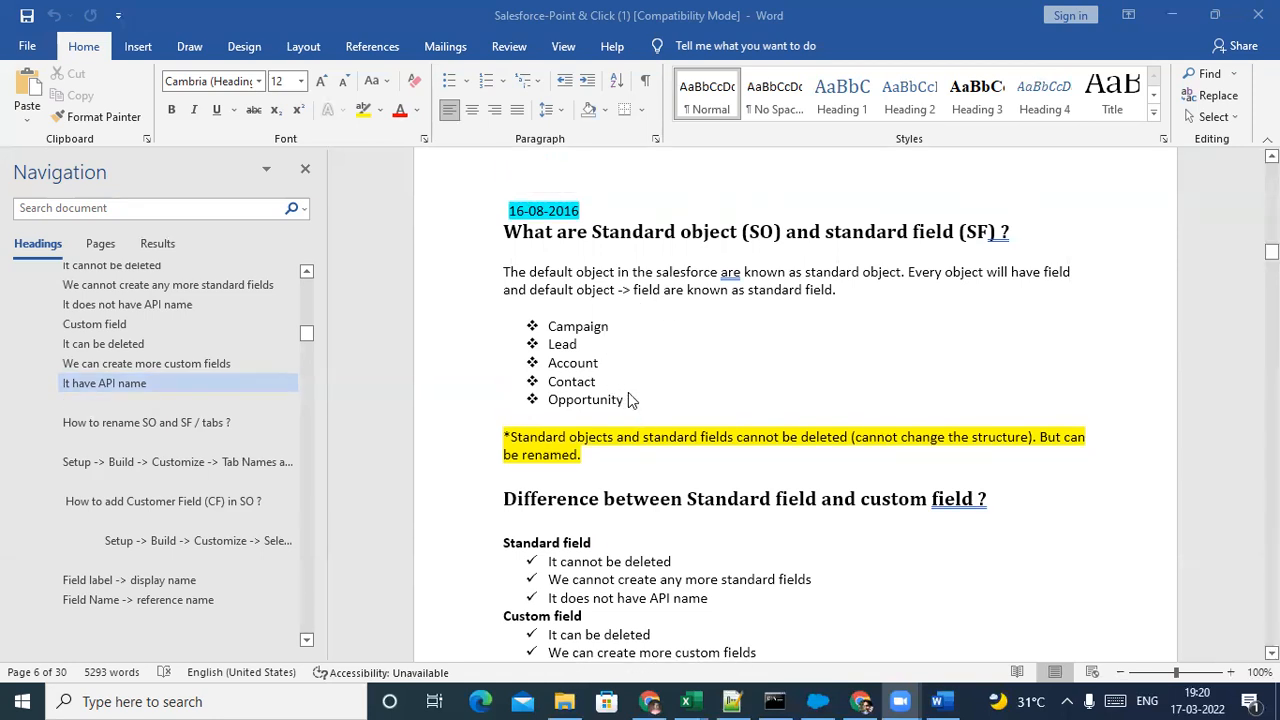
Highlight the list of standard objects from Campaign to Opportunity, and its Account entry, to point them out
drag(603, 394, 585, 336)
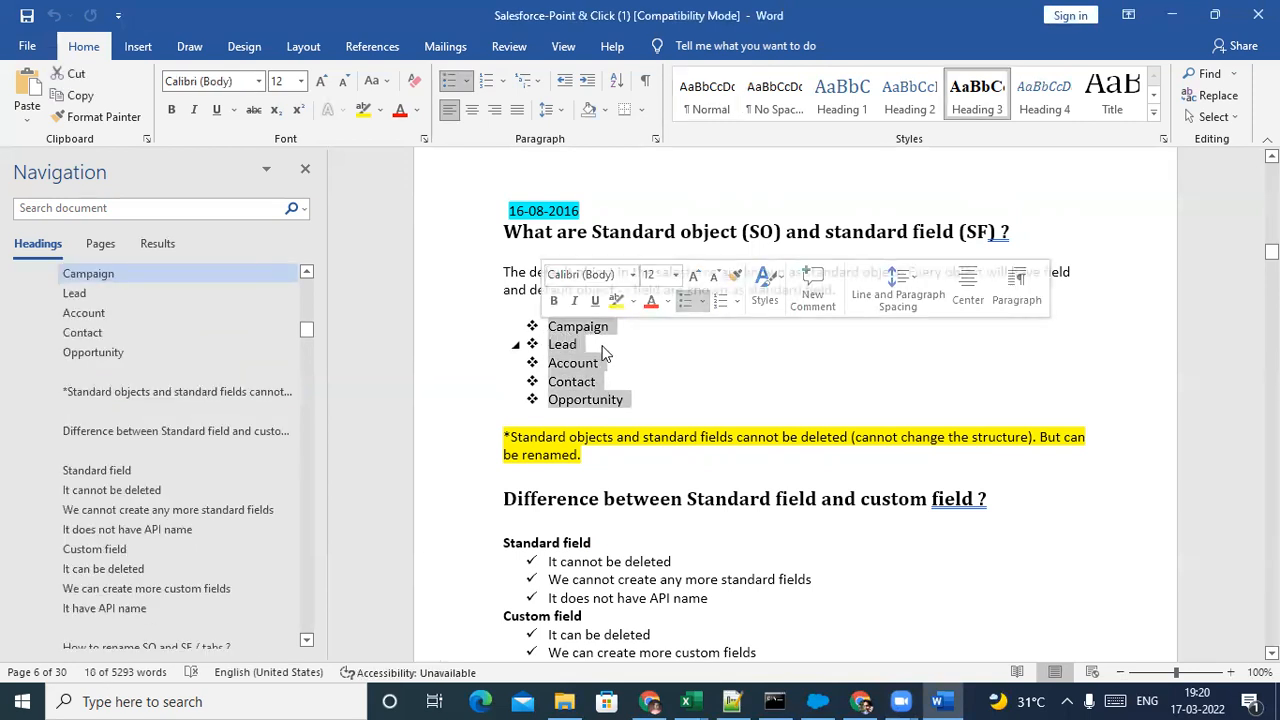
click(600, 344)
click(612, 366)
click(603, 365)
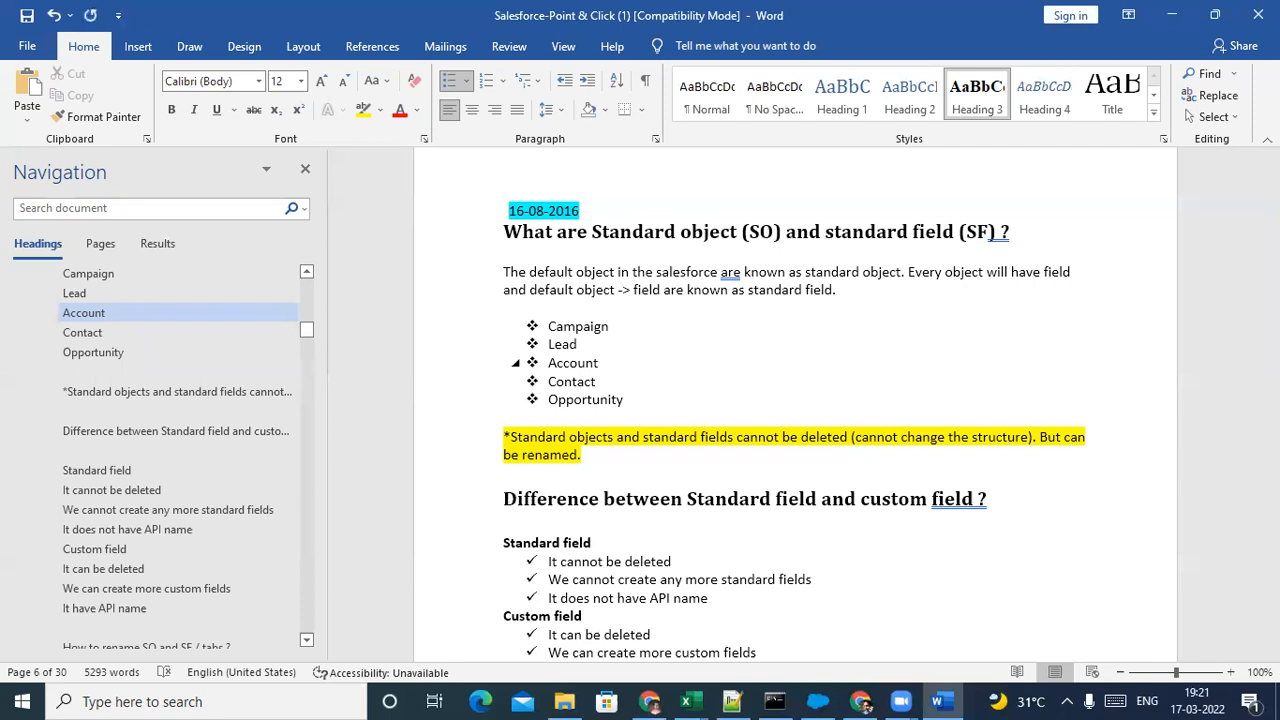
drag(604, 363, 549, 363)
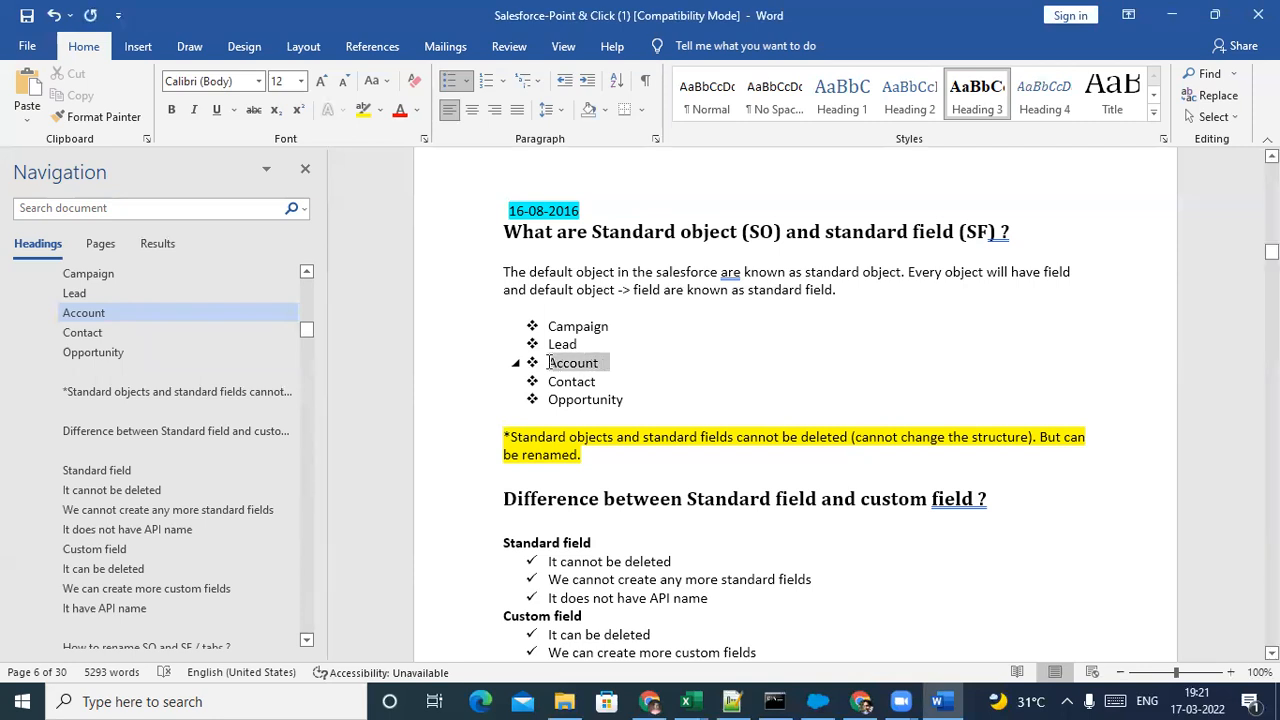
click(603, 365)
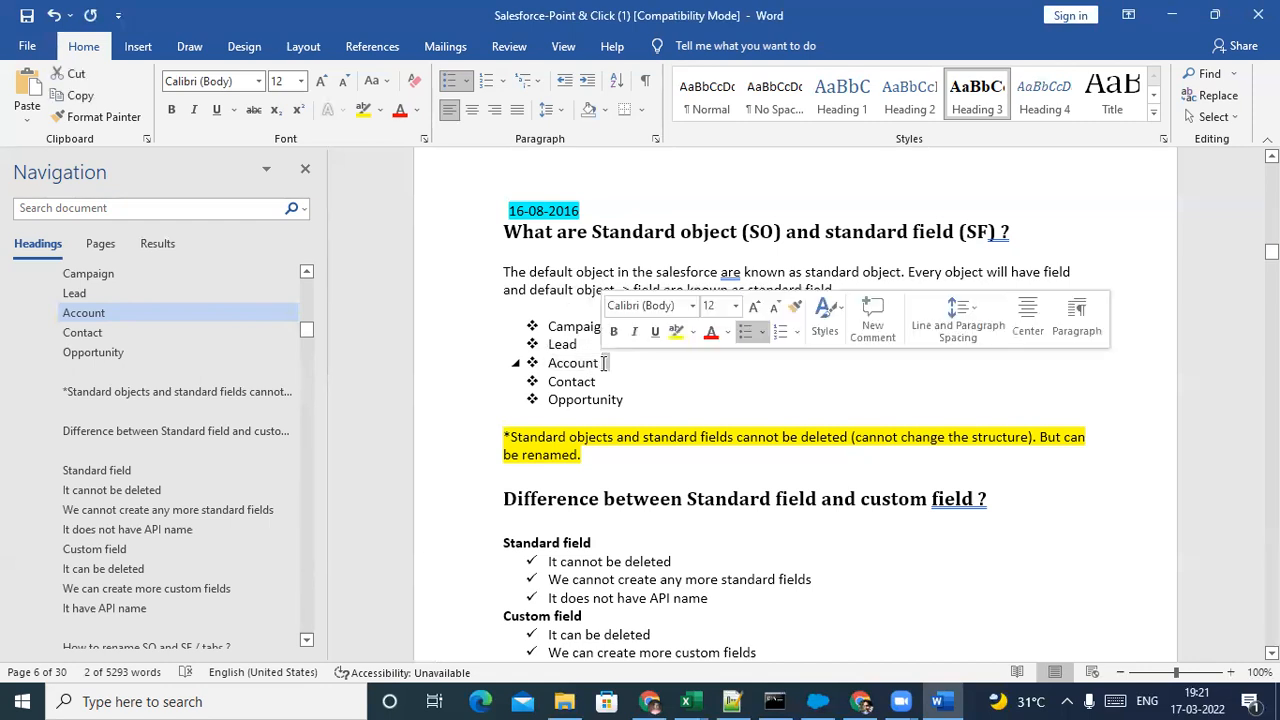
double_click(583, 364)
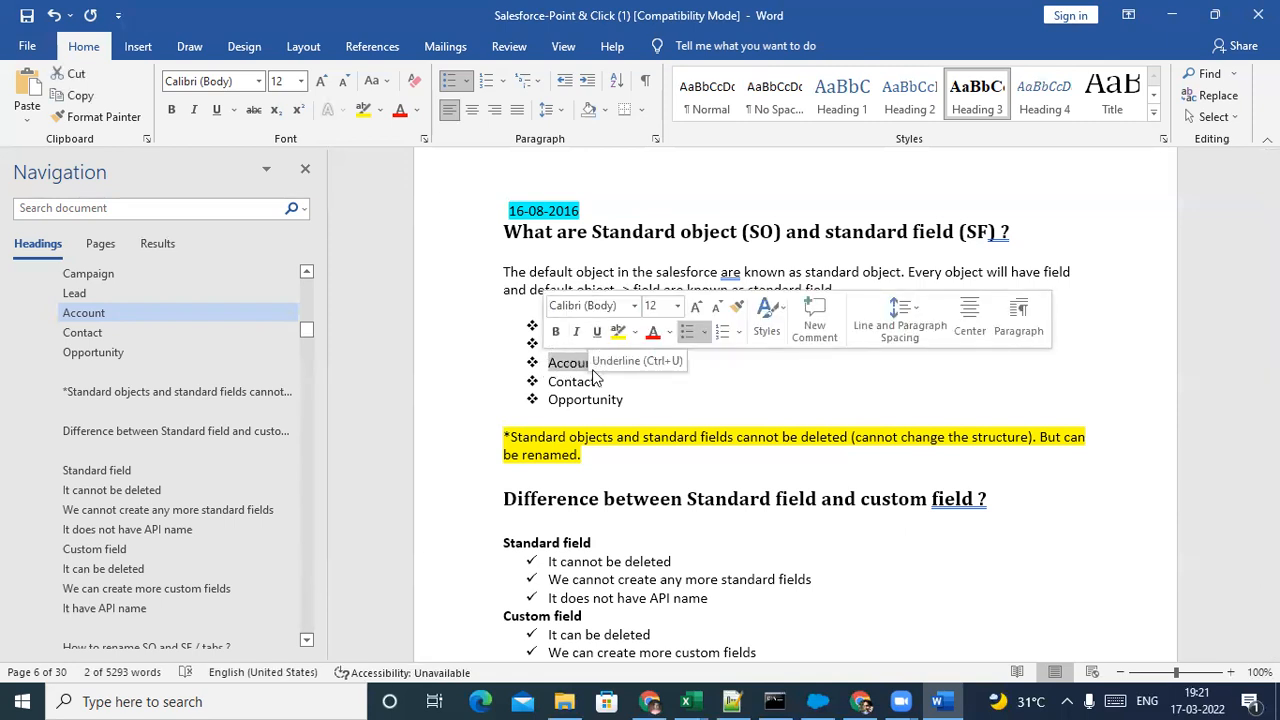
click(573, 370)
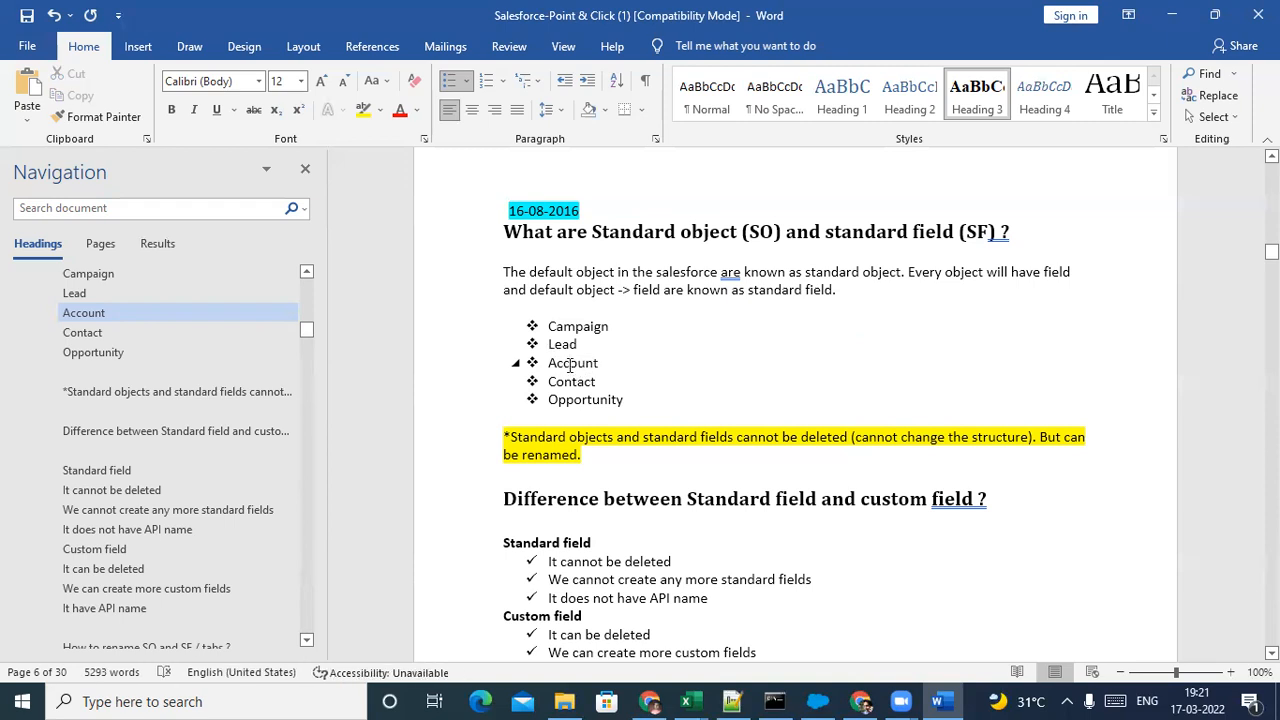
double_click(568, 363)
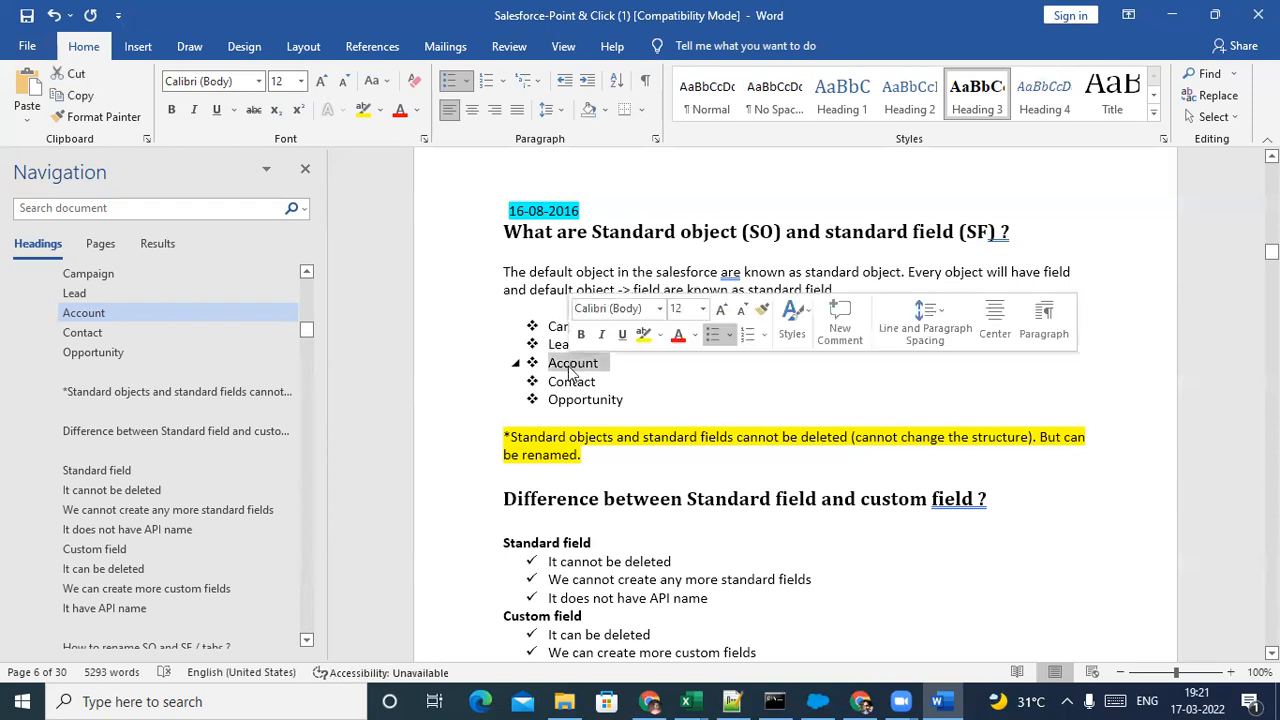
click(618, 370)
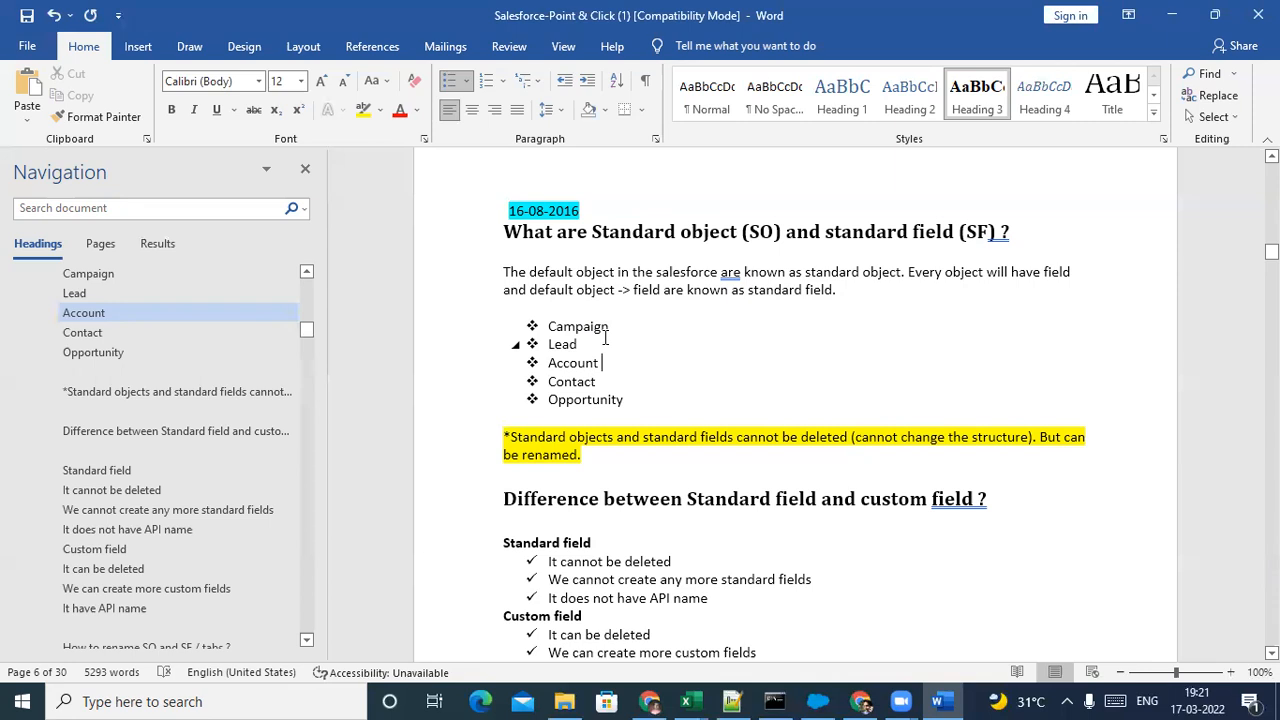
Switch to Chrome and close the last Post Attendee tab and the My Profile tab beside the Salesforce Setup page
click(658, 700)
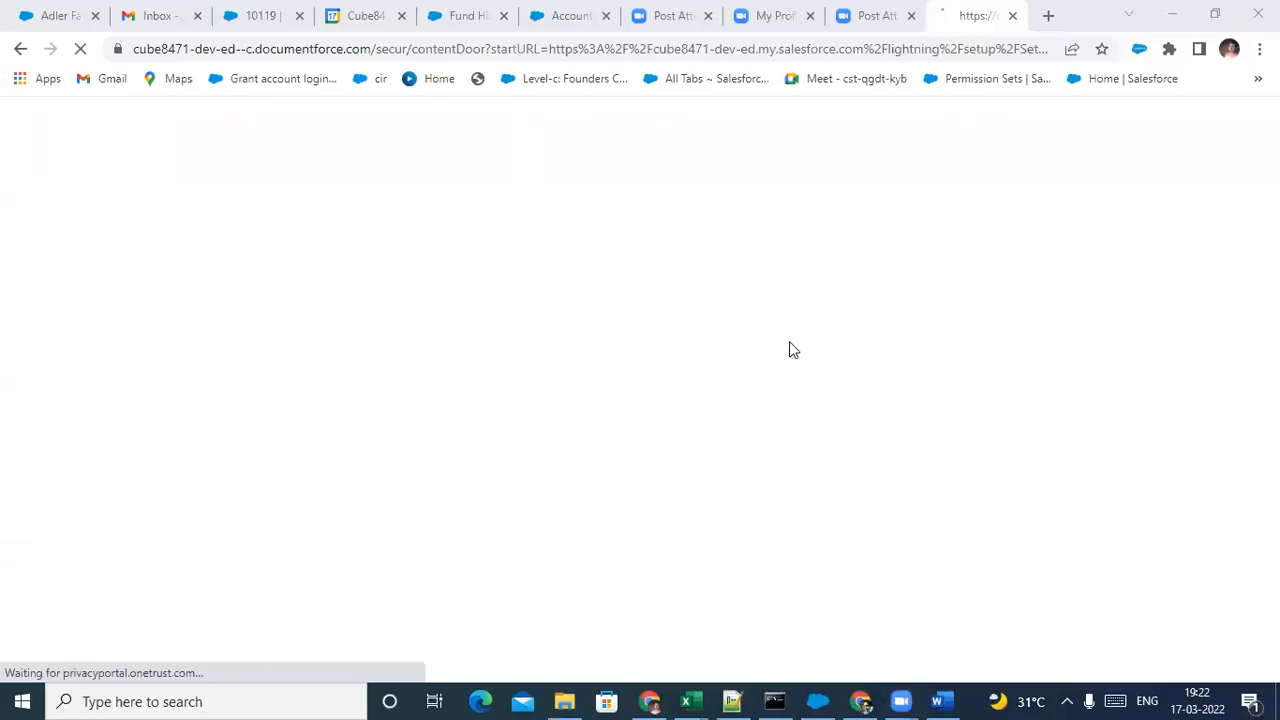
click(910, 16)
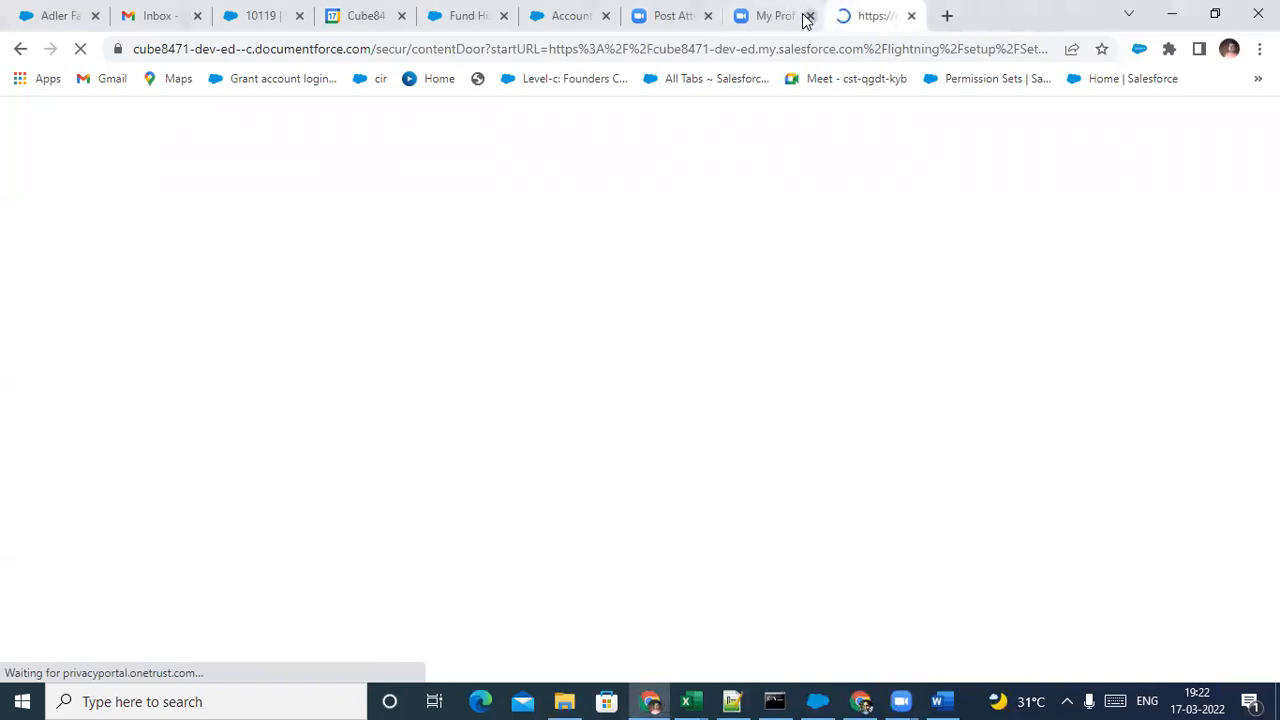
click(809, 16)
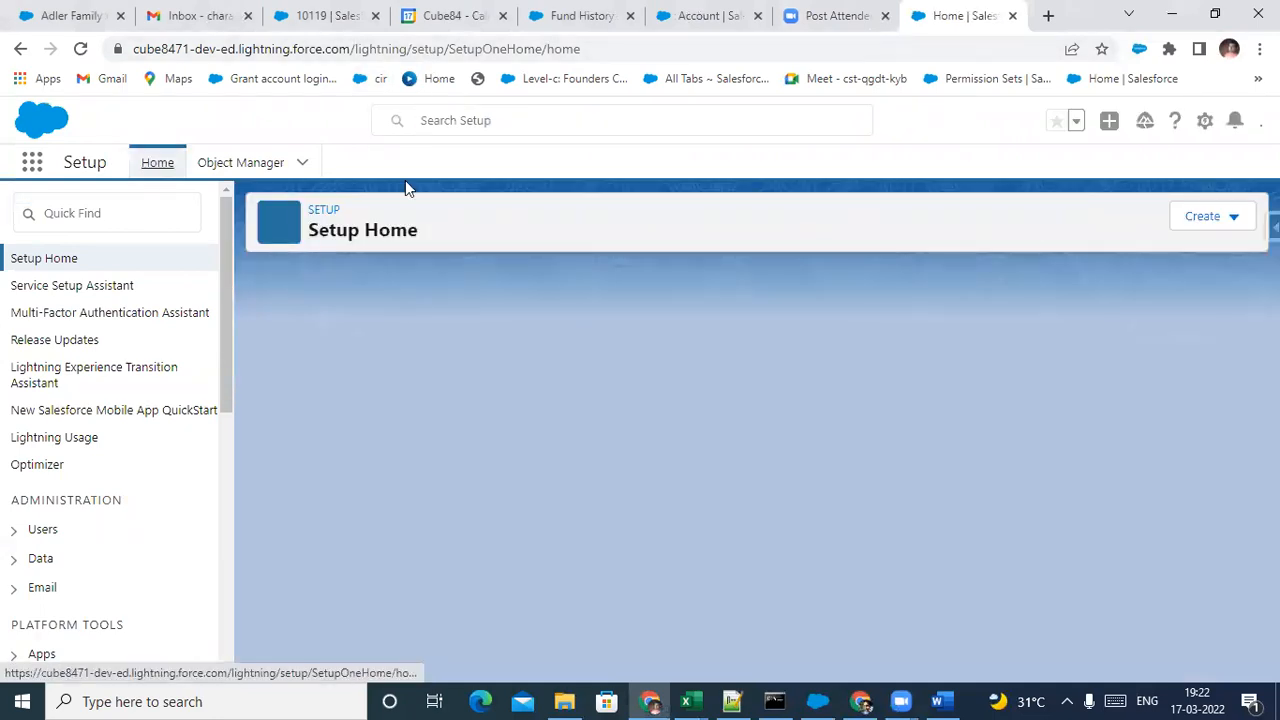
Open the Account object in Object Manager and display its Fields & Relationships
click(226, 174)
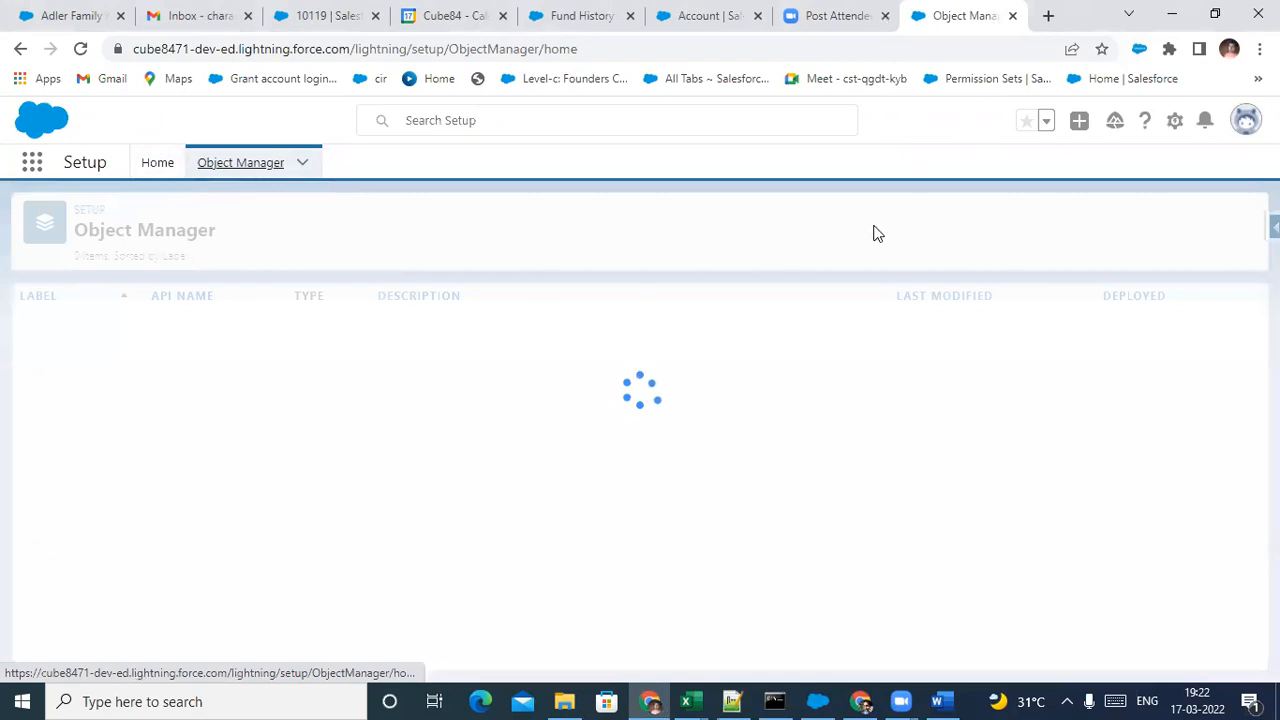
click(56, 326)
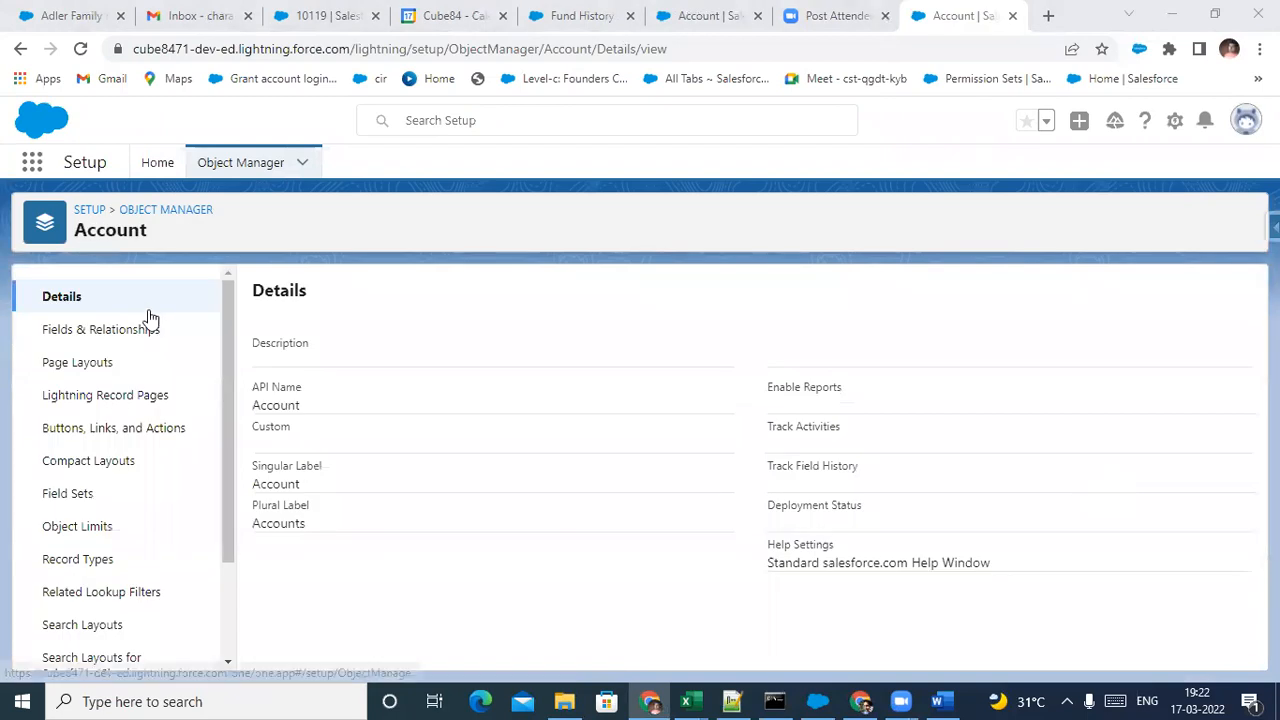
scroll(150, 430, down, 2)
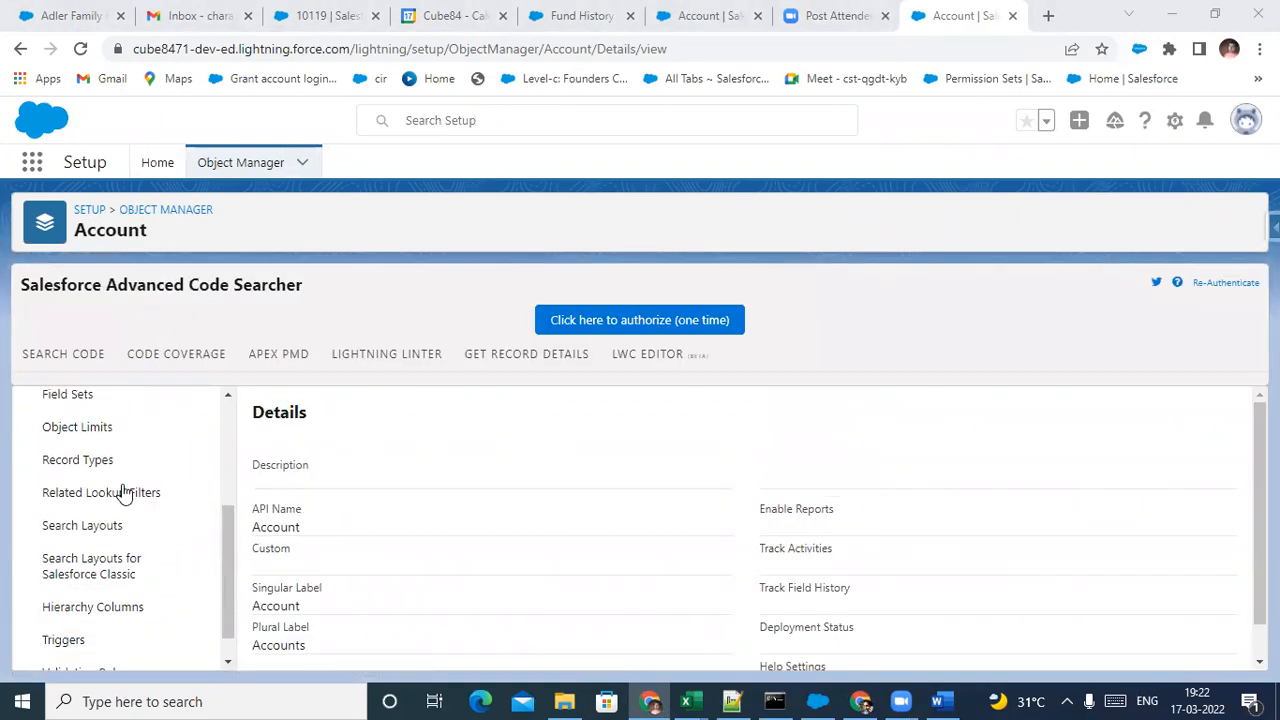
scroll(122, 484, up, 4)
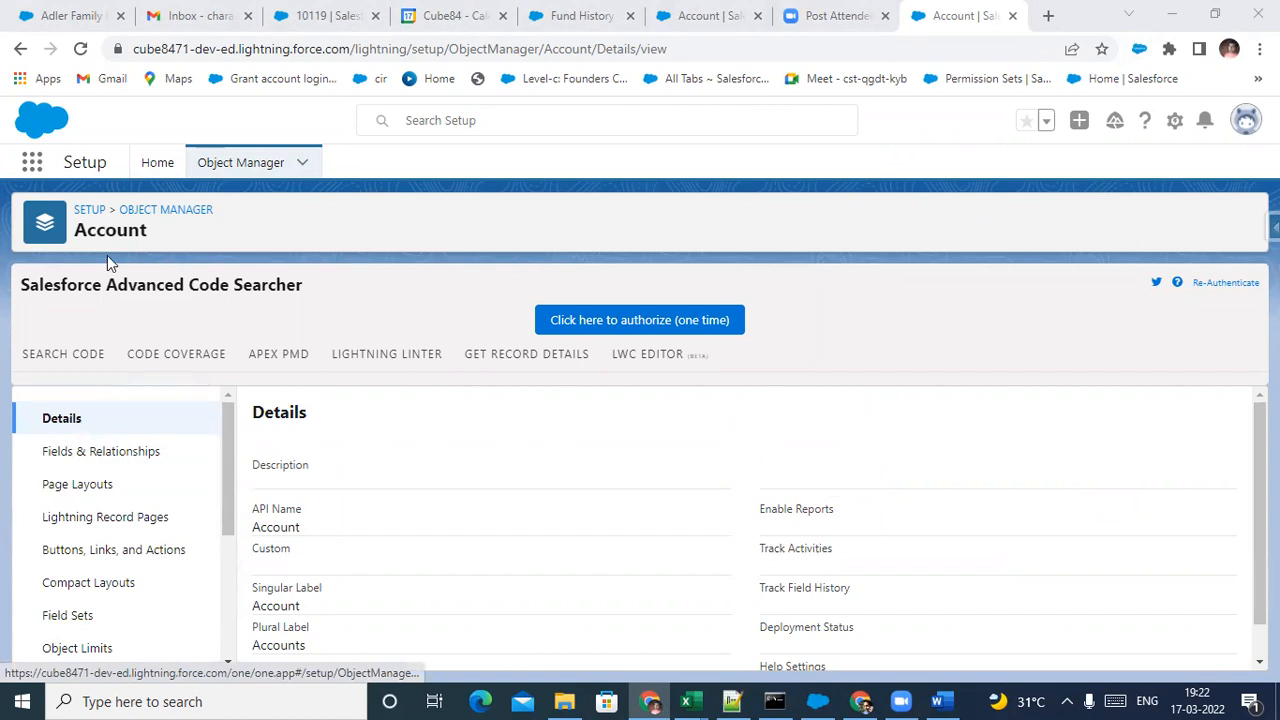
click(79, 452)
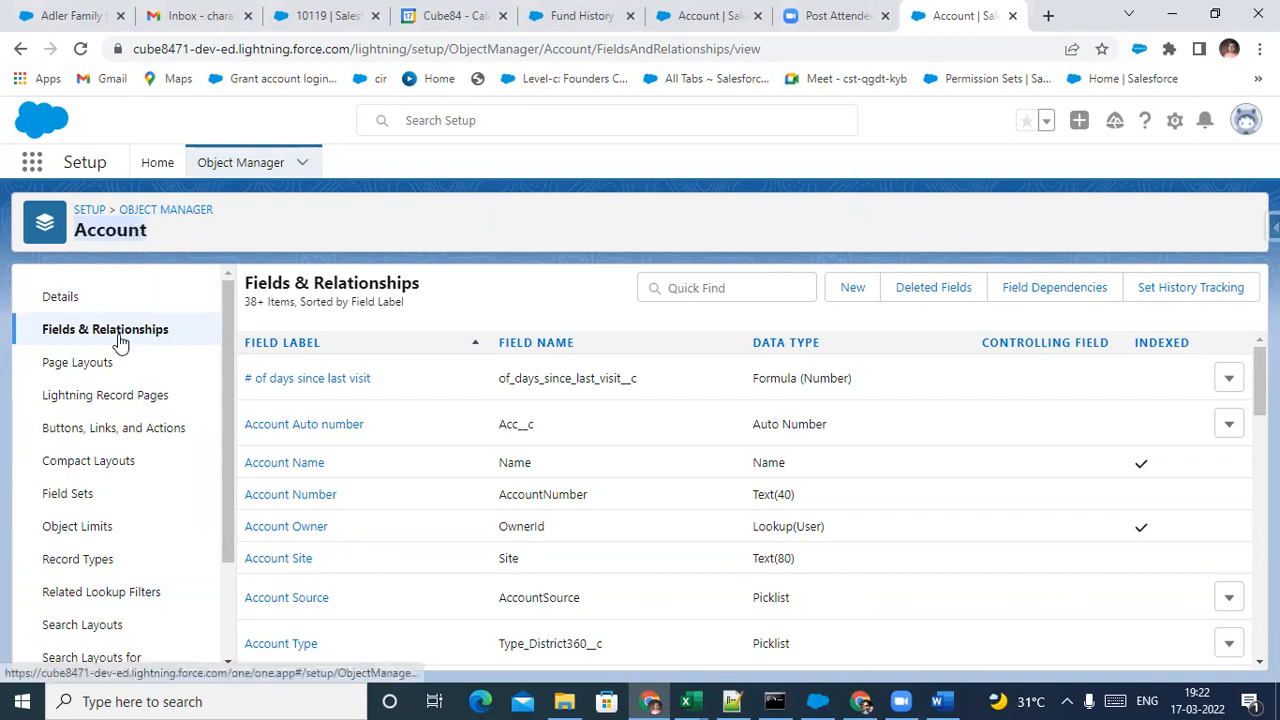
Look through the full list of Account fields, examining their labels, field names and data types
scroll(354, 434, down, 5)
scroll(354, 436, up, 5)
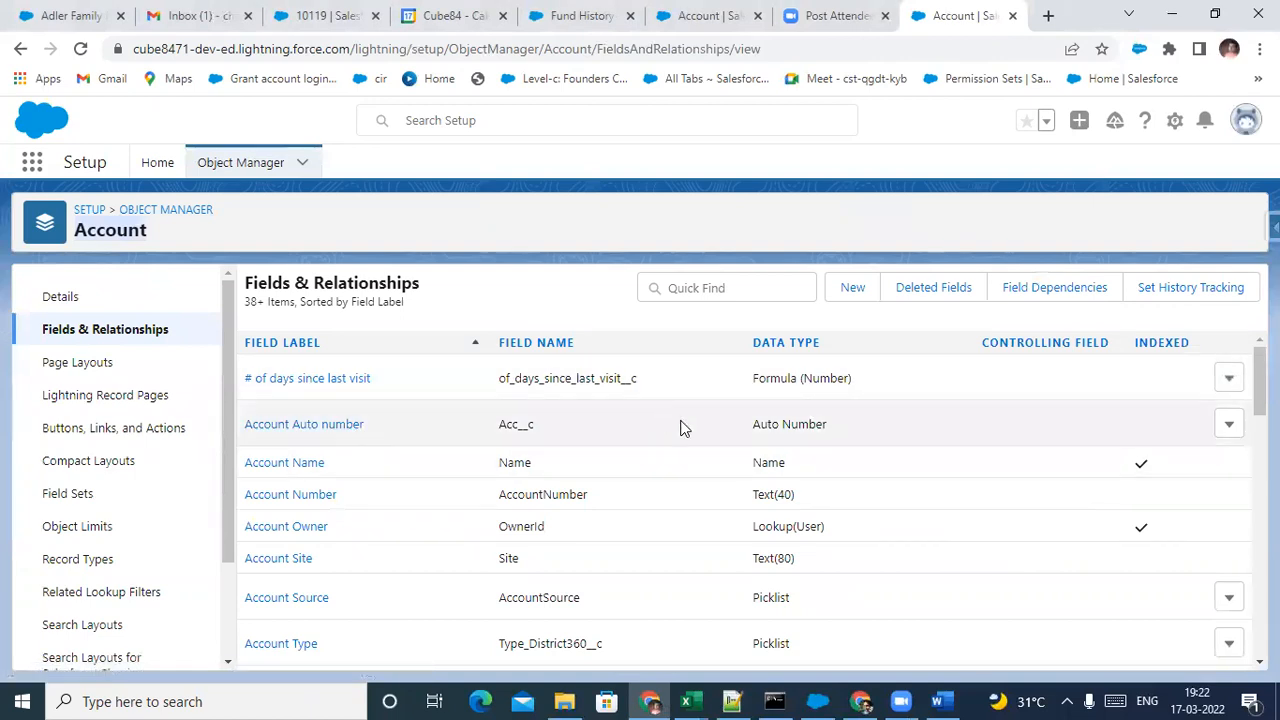
scroll(777, 491, down, 6)
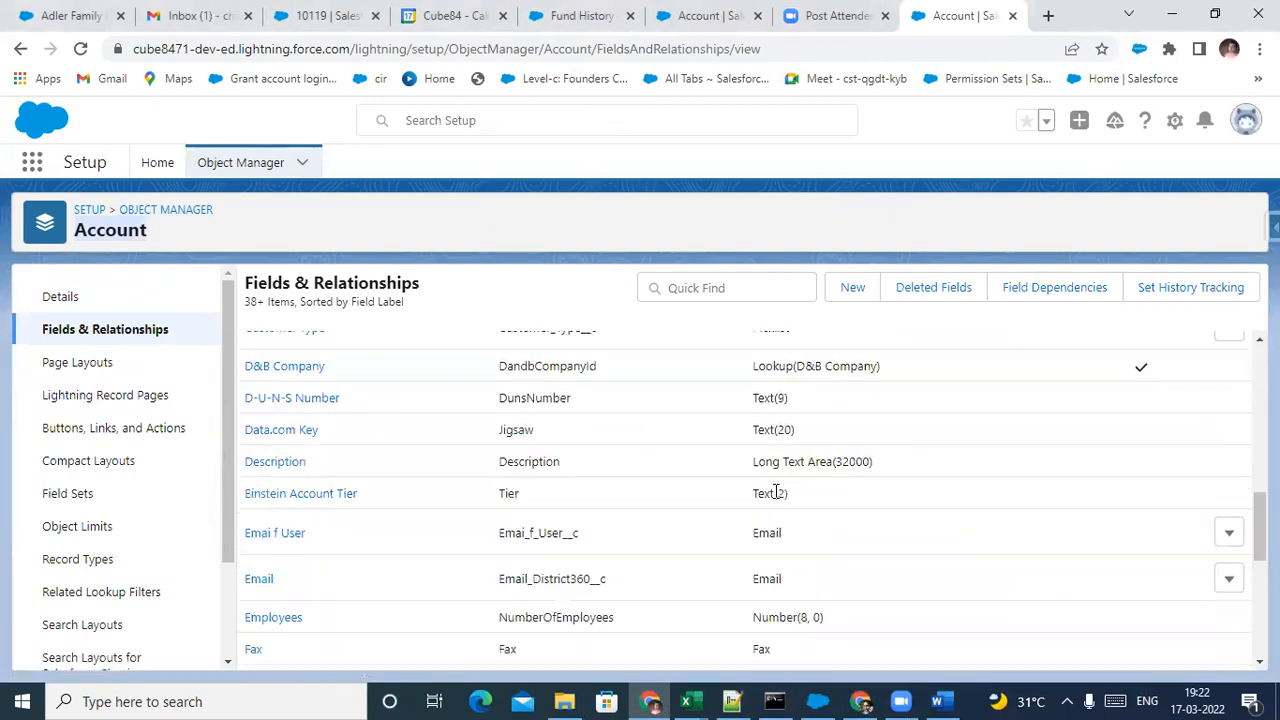
scroll(777, 491, up, 6)
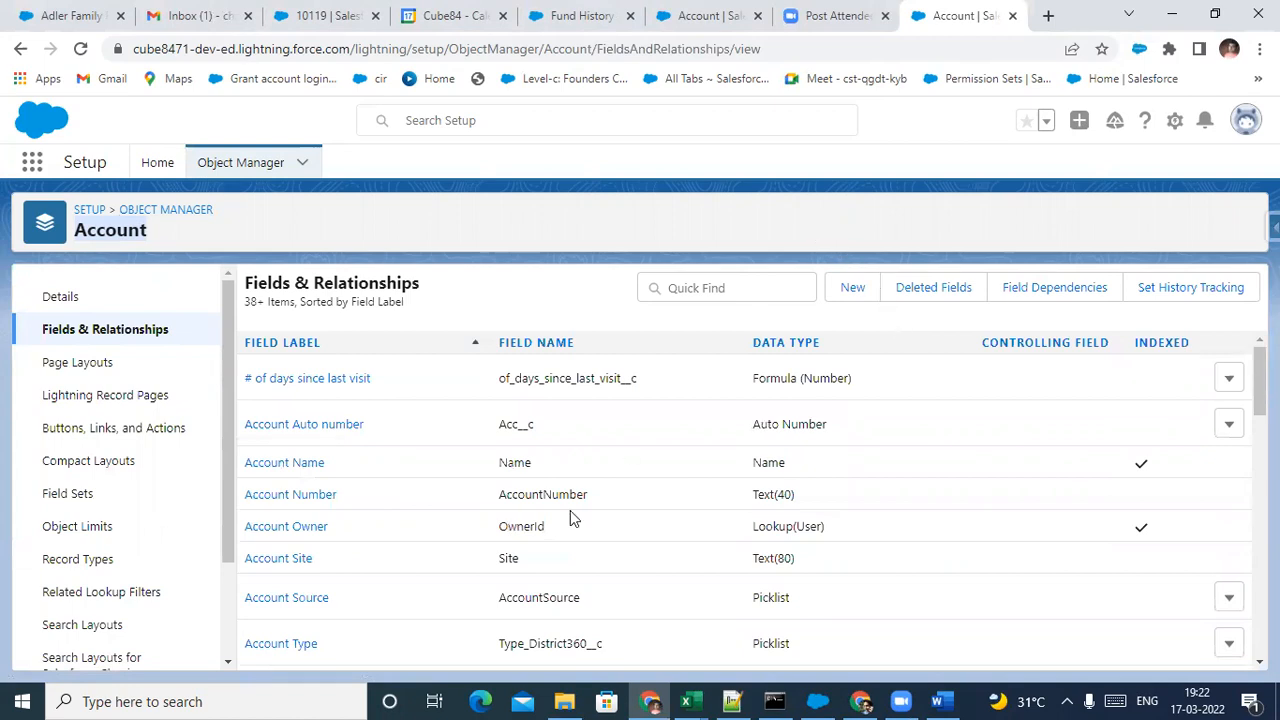
scroll(560, 480, down, 8)
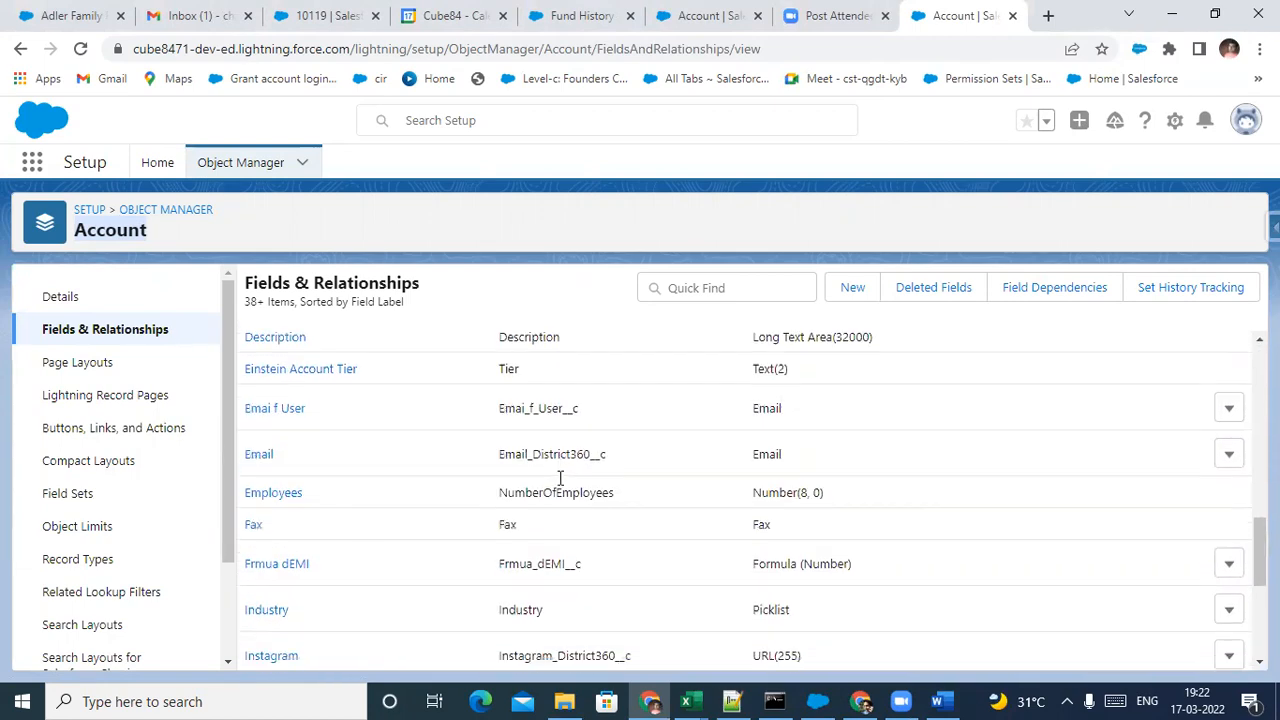
scroll(560, 478, down, 8)
scroll(560, 480, up, 15)
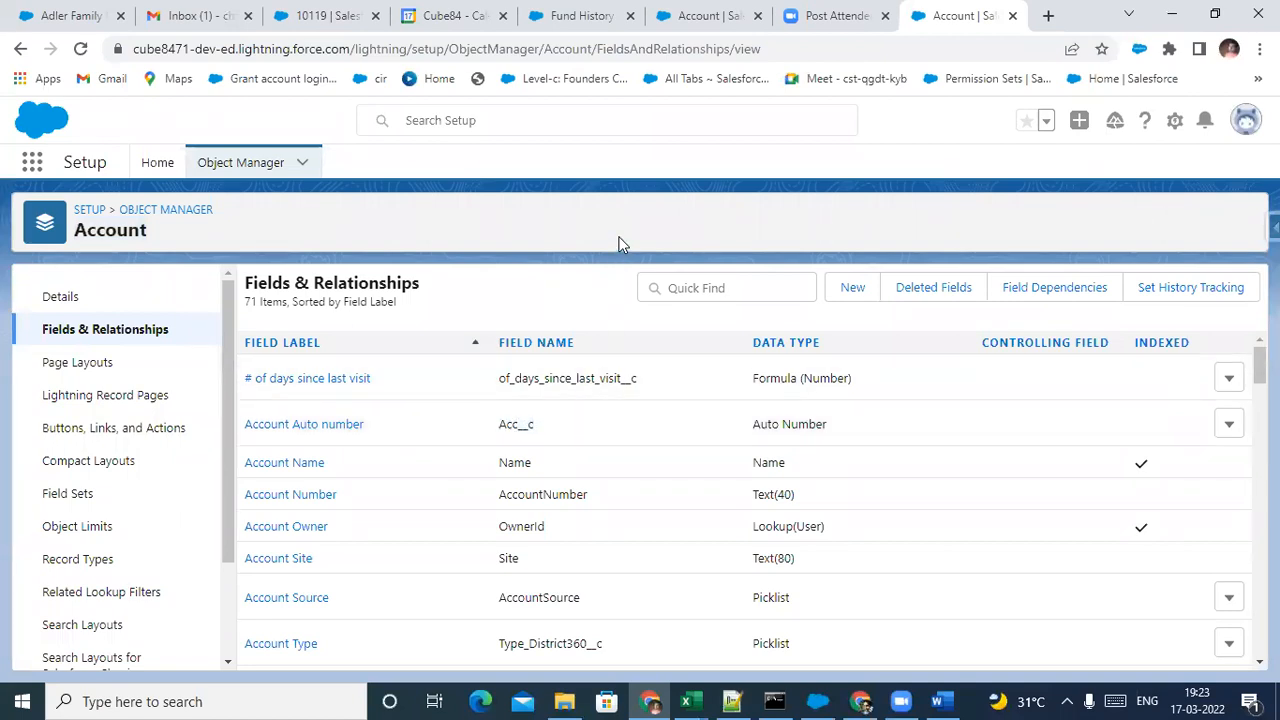
Highlight the field names Acc__c, Name, AccountNumber, Site and AccountSource to compare custom and standard Account fields
double_click(517, 424)
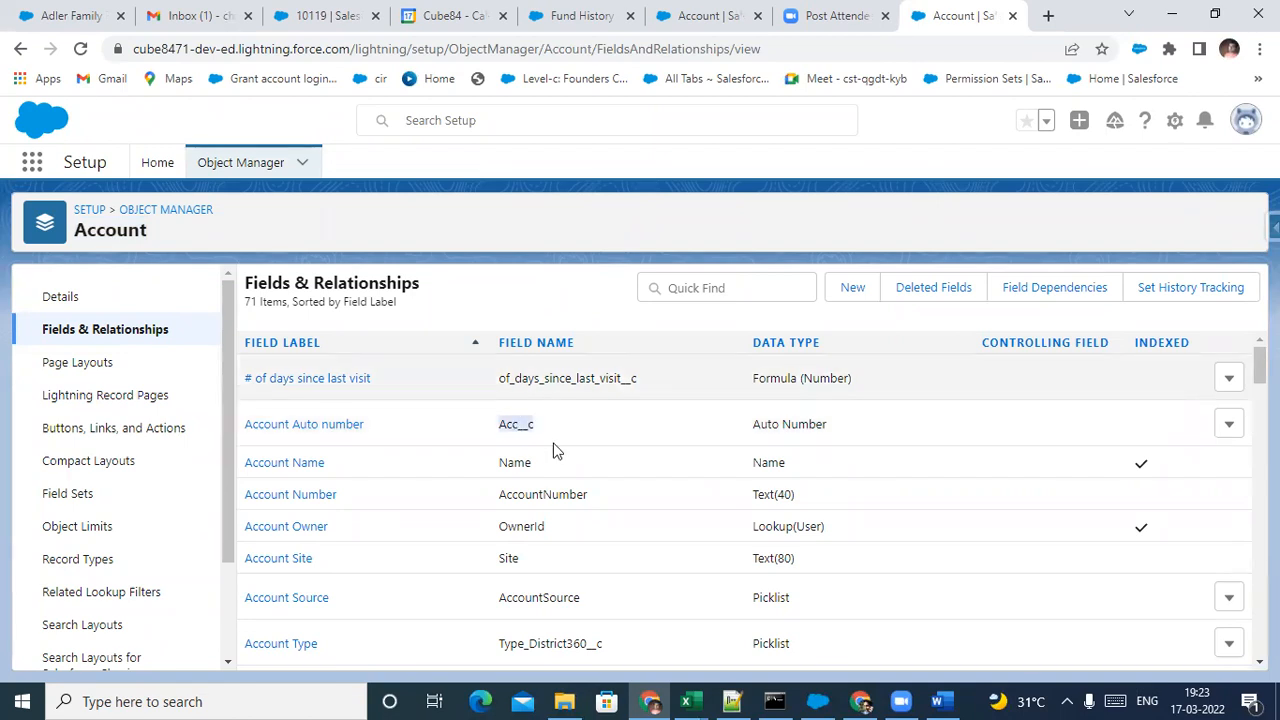
scroll(551, 449, down, 1)
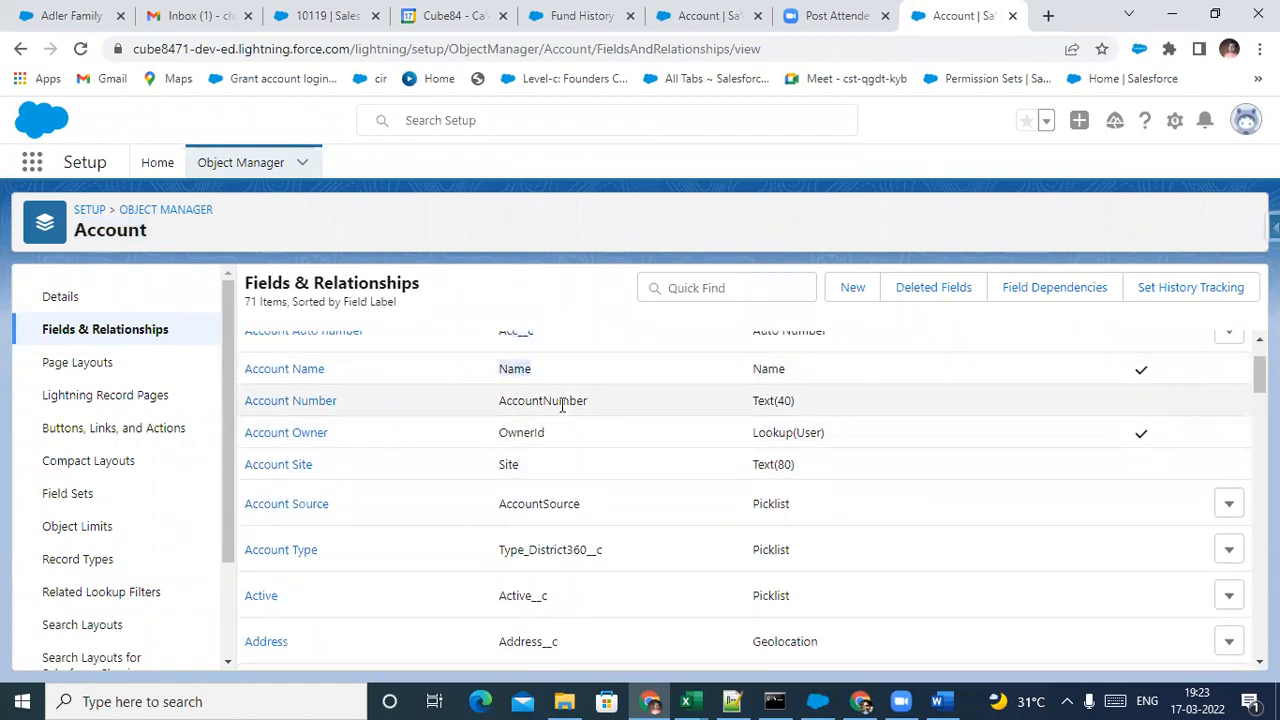
scroll(563, 404, up, 1)
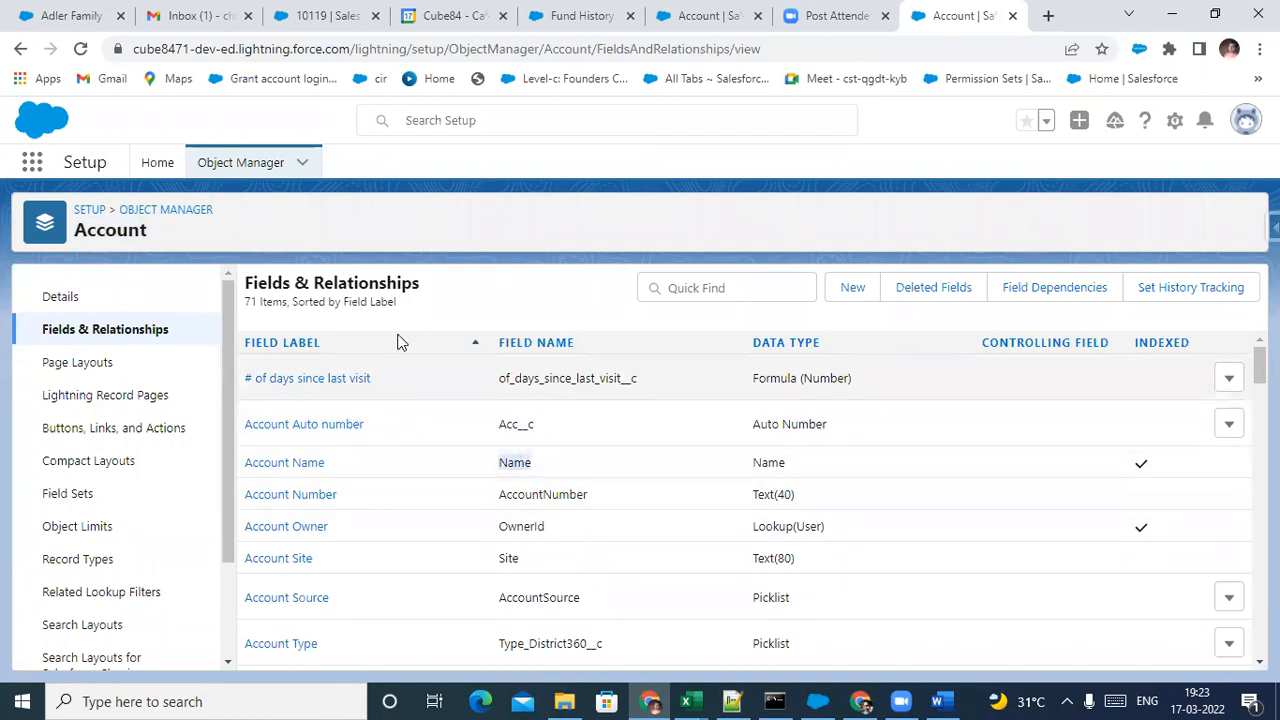
double_click(537, 496)
scroll(537, 496, down, 1)
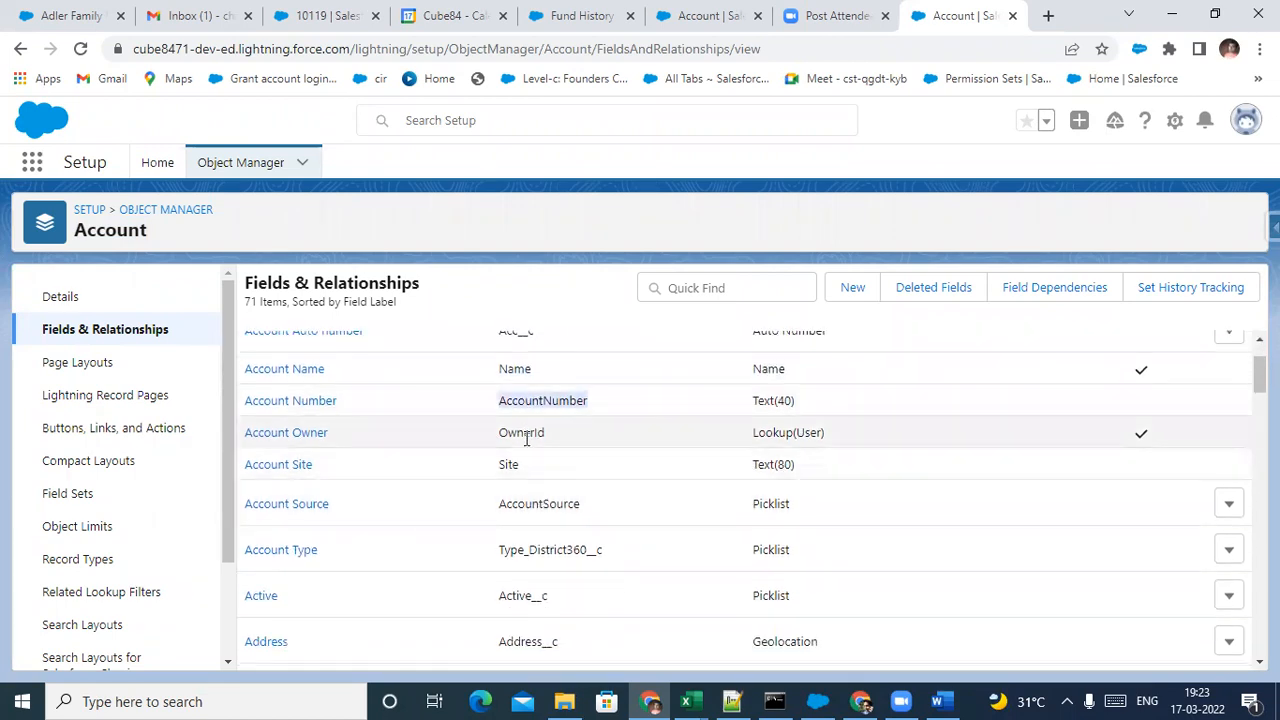
click(510, 466)
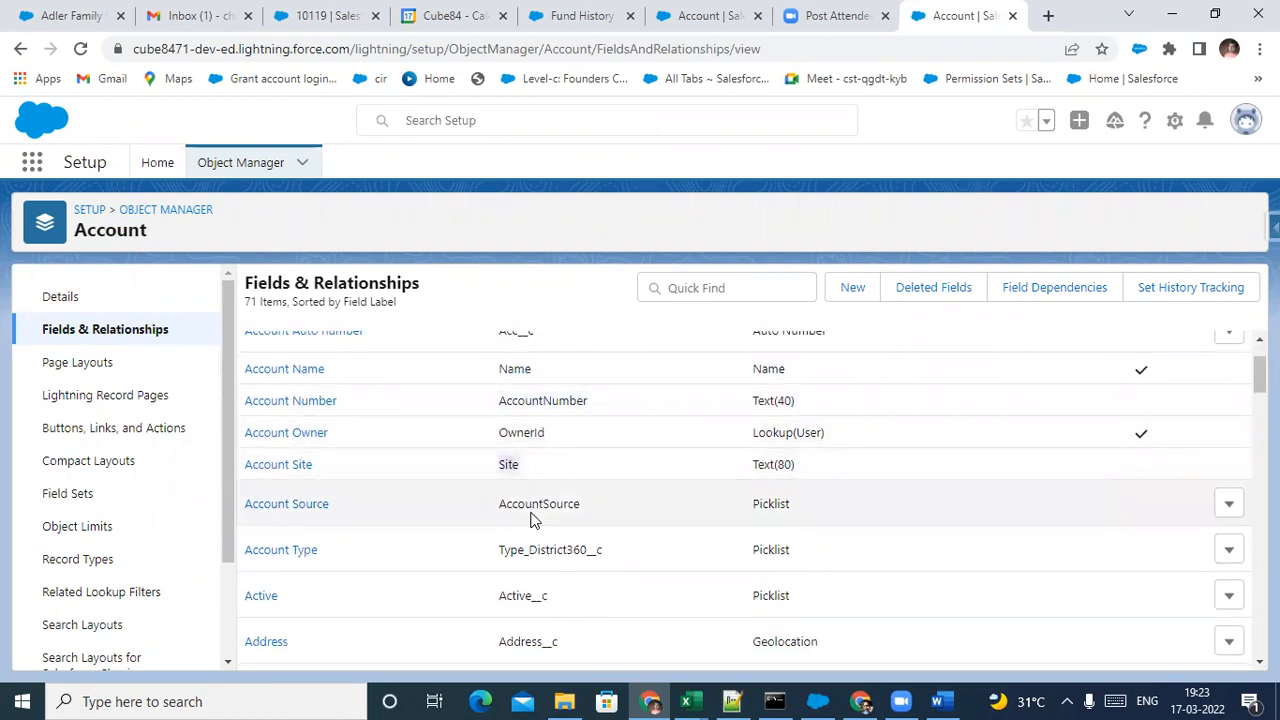
double_click(534, 506)
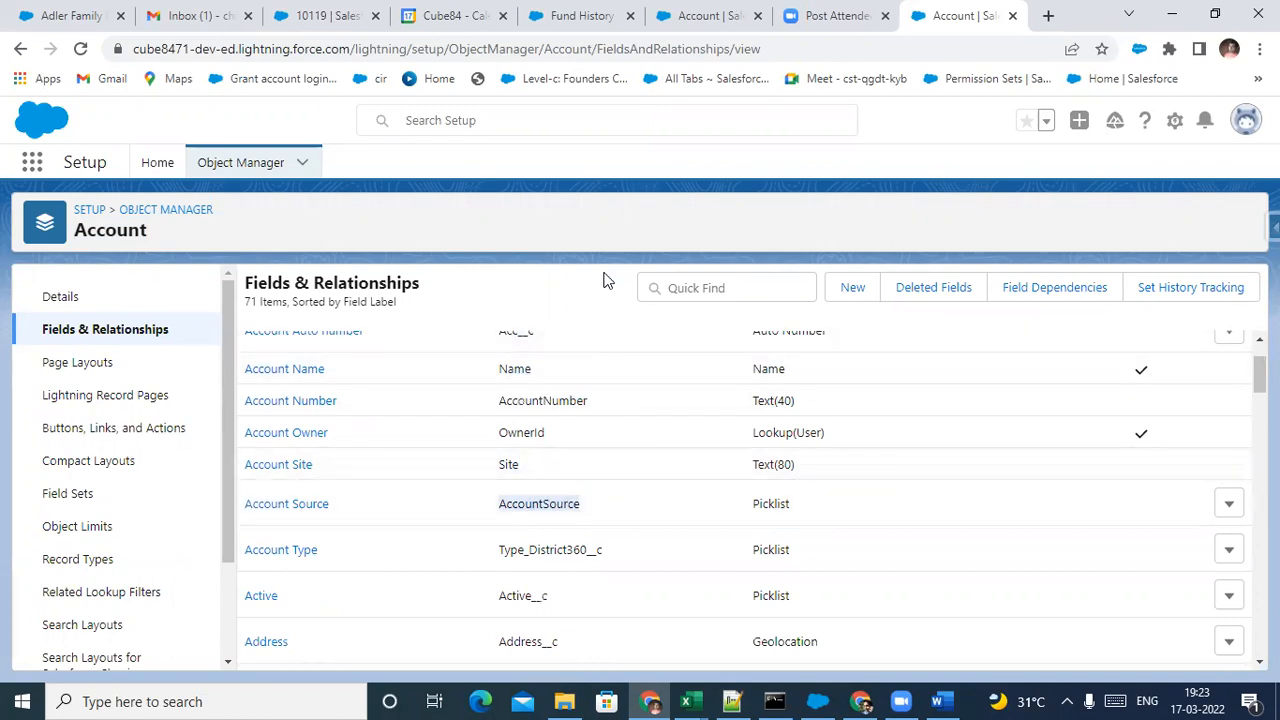
Highlight the custom field names Type_District360__c and Active__c in the Account field list
scroll(583, 460, down, 2)
double_click(549, 362)
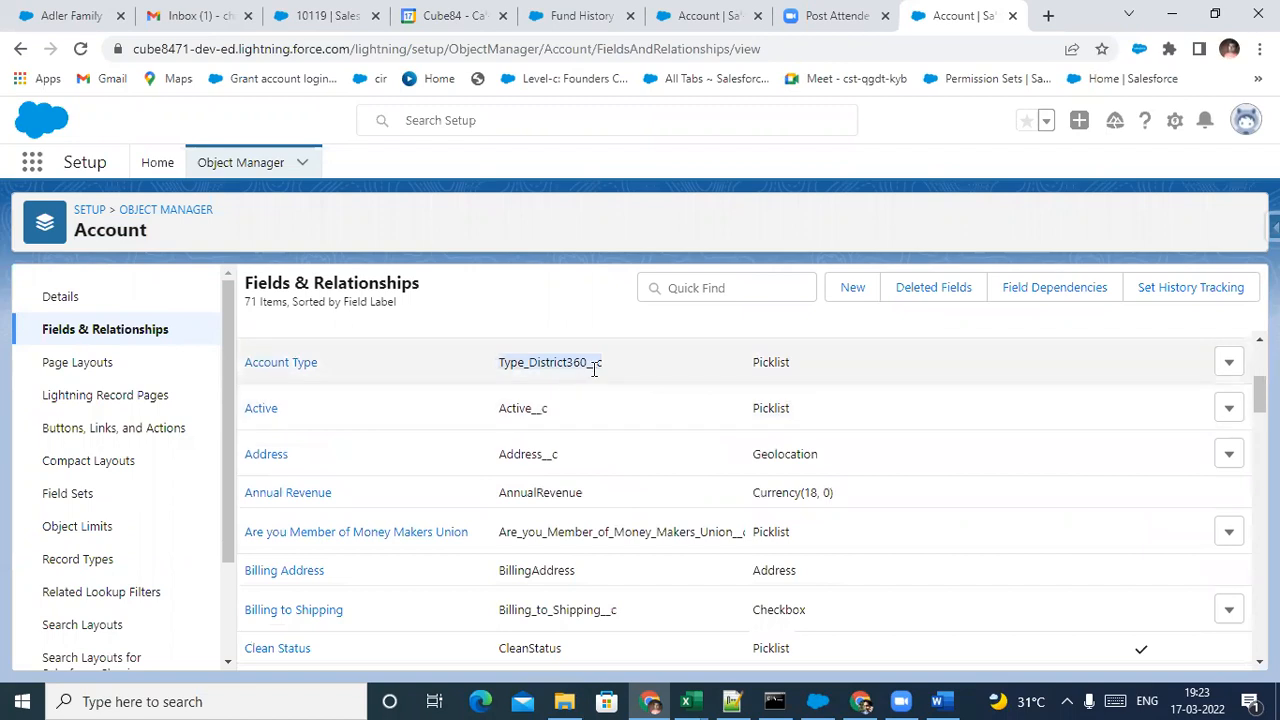
double_click(541, 409)
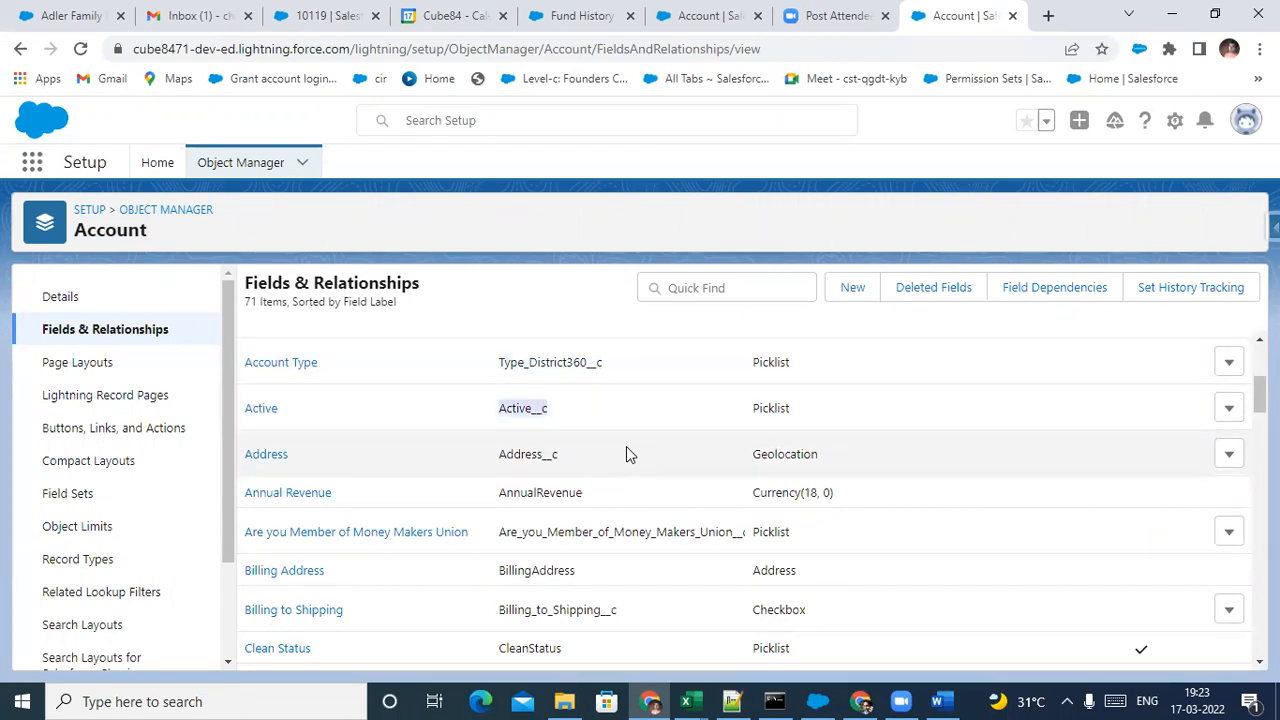
View the detail page of the standard Account Name field and return to the Account field list
scroll(566, 486, up, 3)
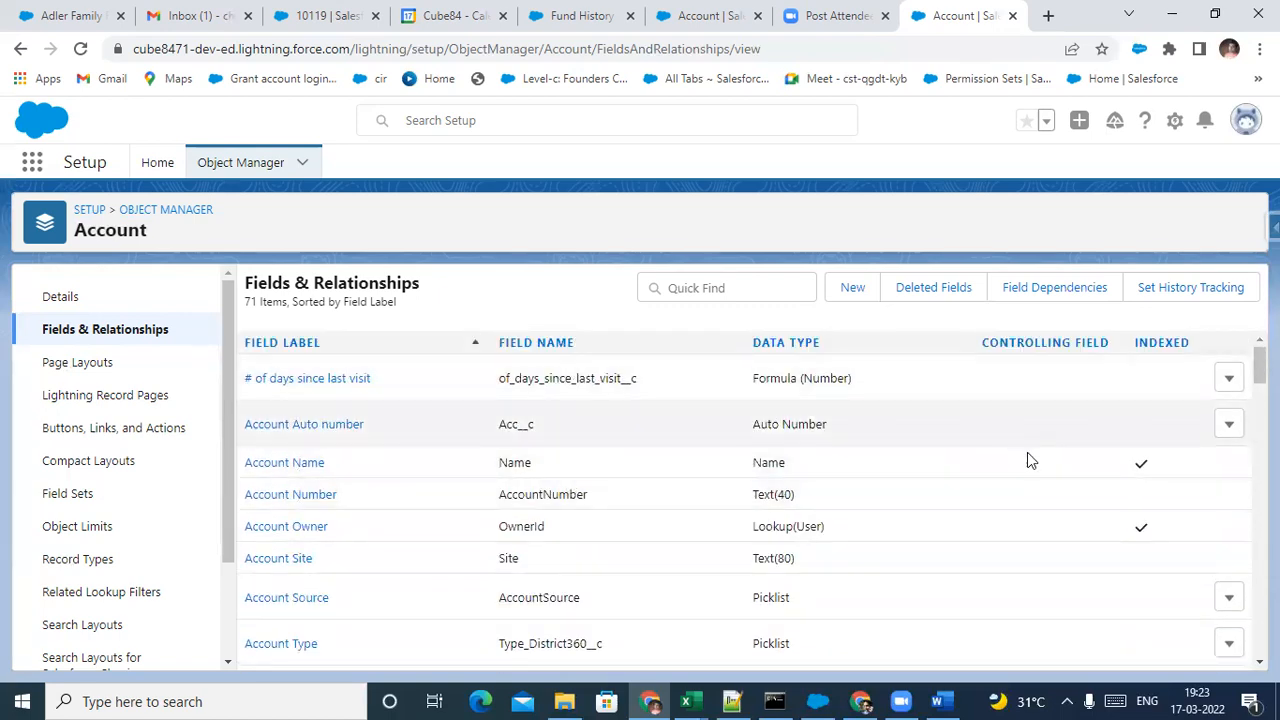
click(307, 463)
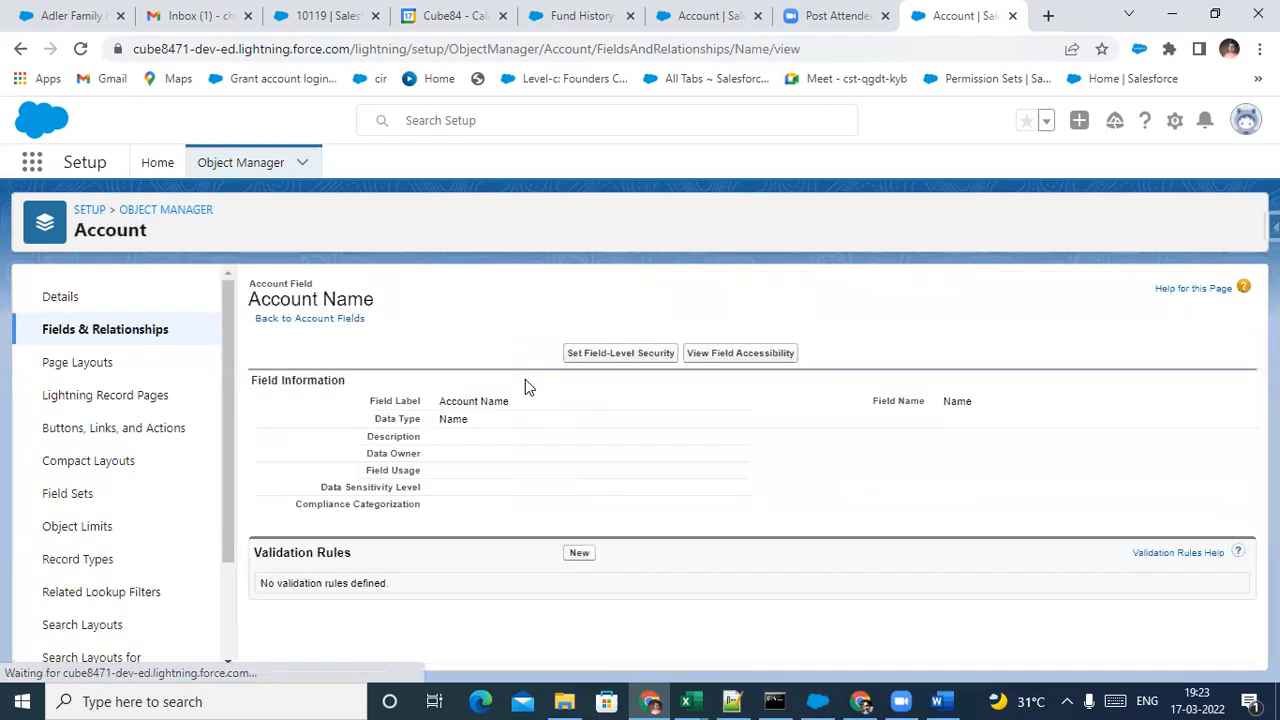
click(337, 321)
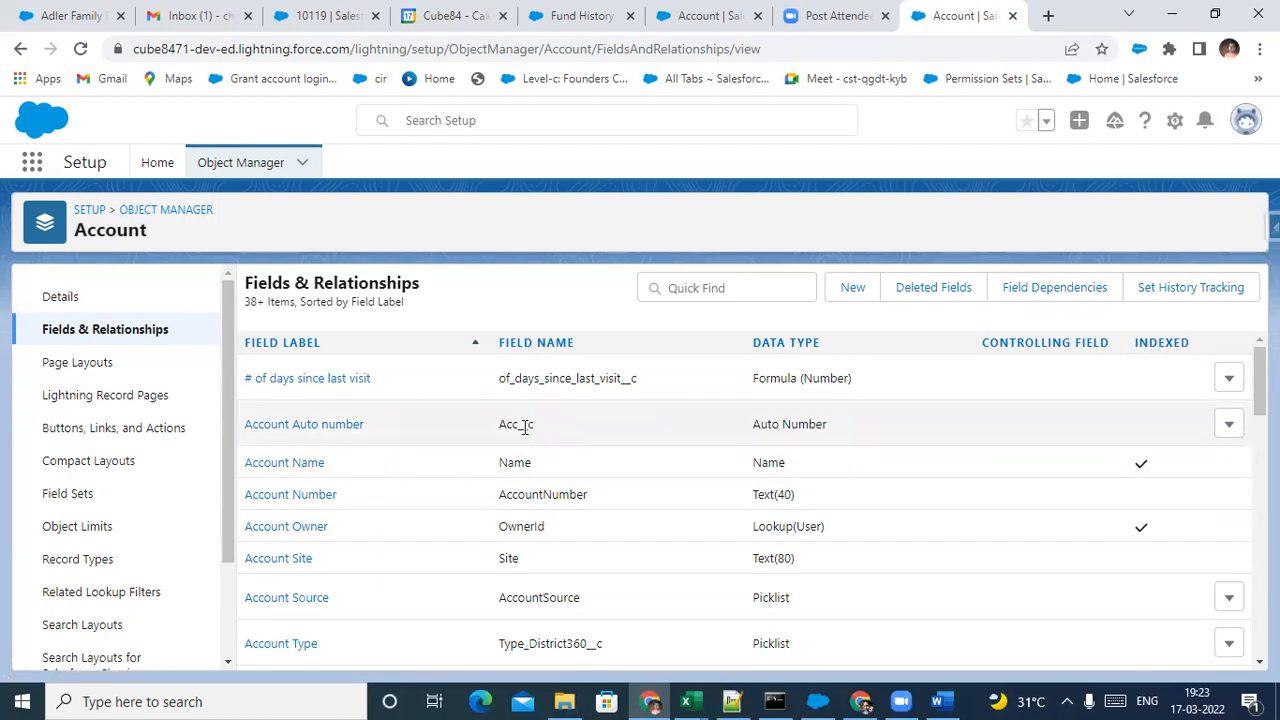
Change the custom Account Auto number field's label to Account number, save it and return to the Account field list
click(1228, 428)
click(1206, 466)
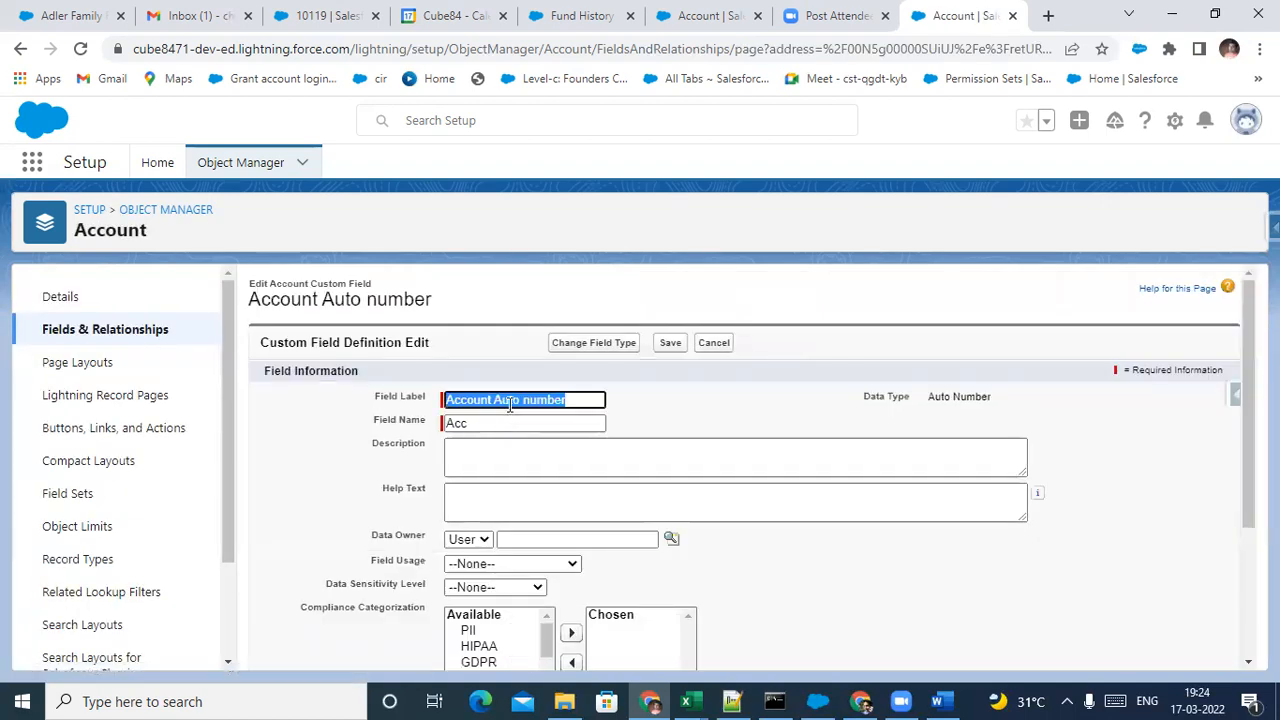
click(485, 424)
click(515, 401)
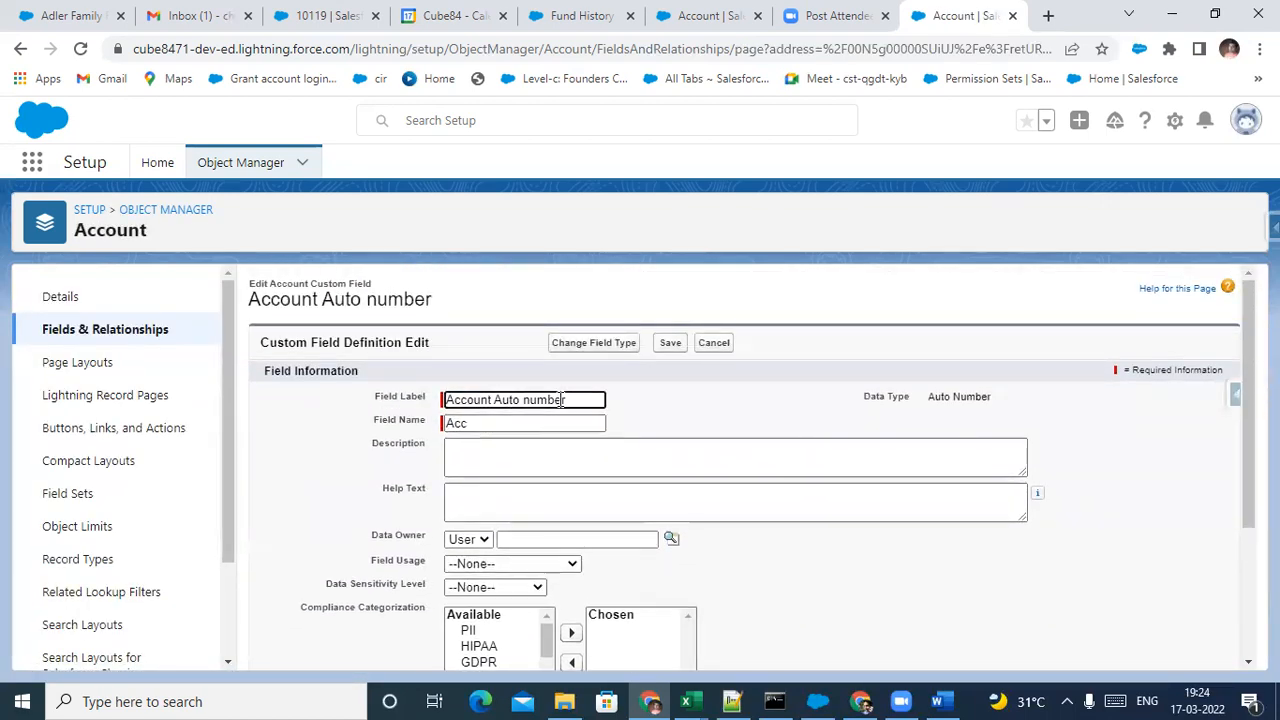
key(ctrl+shift+Left)
key(BackSpace)
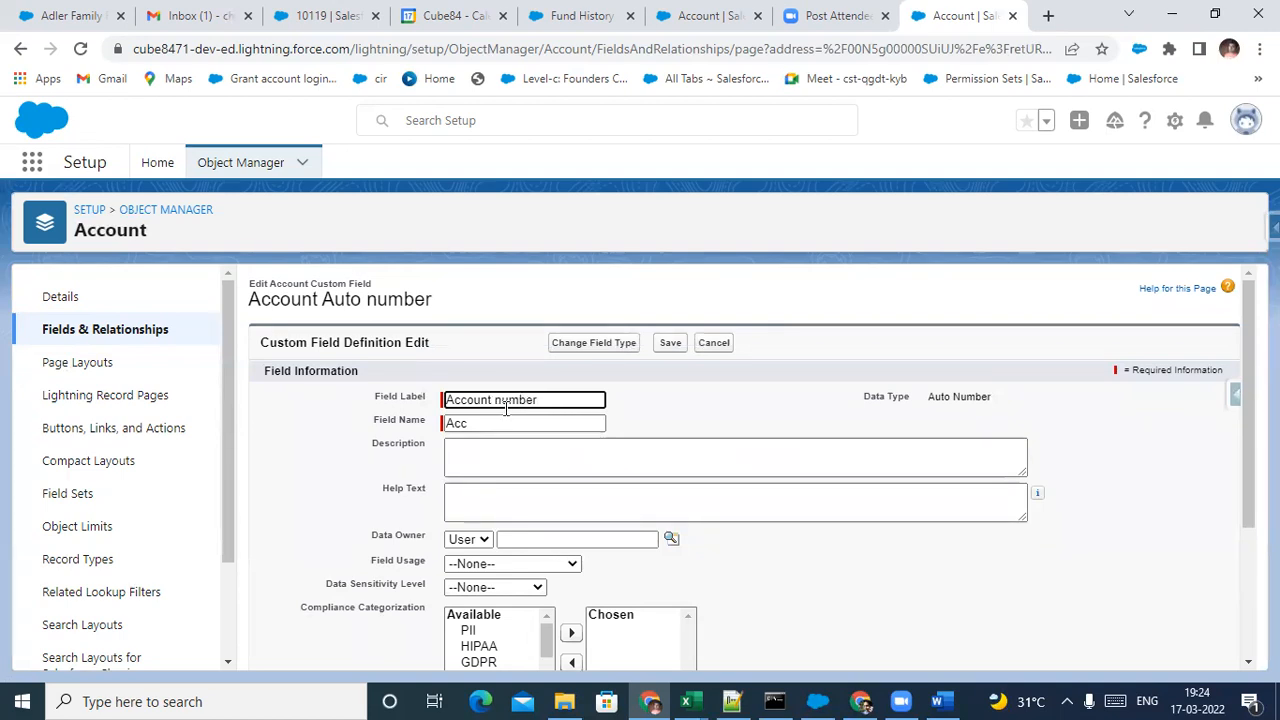
click(670, 345)
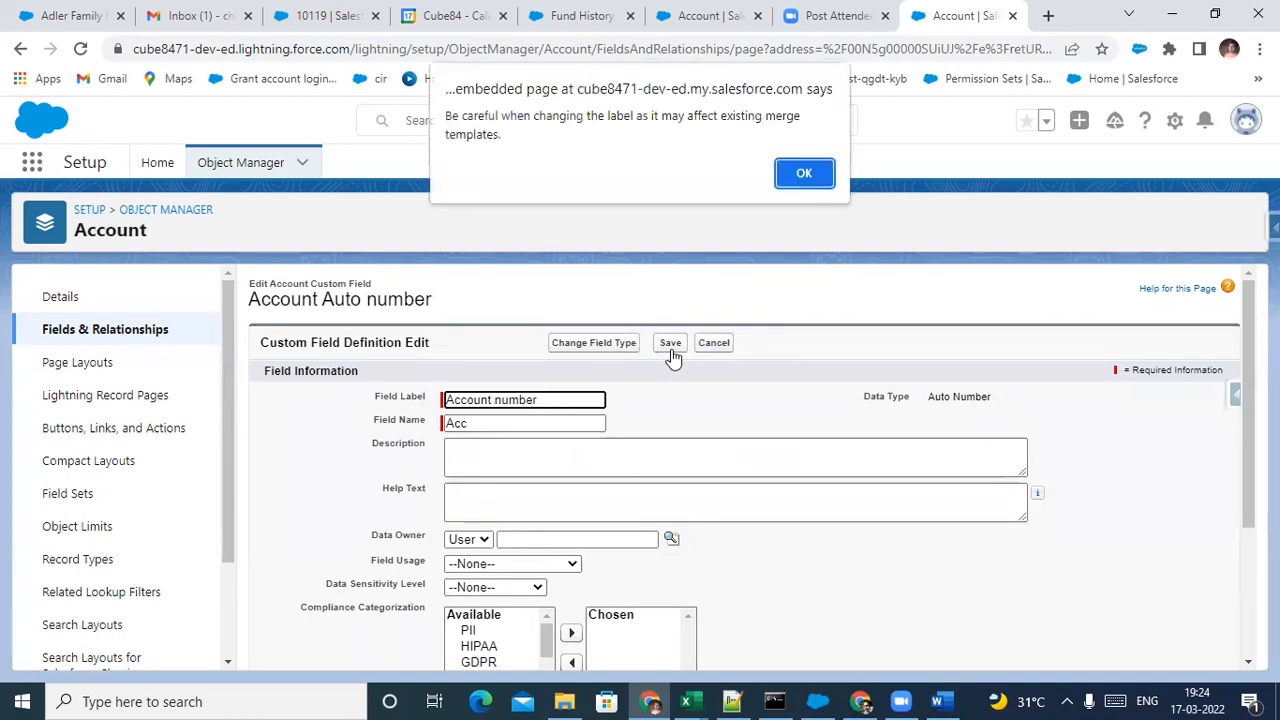
click(803, 175)
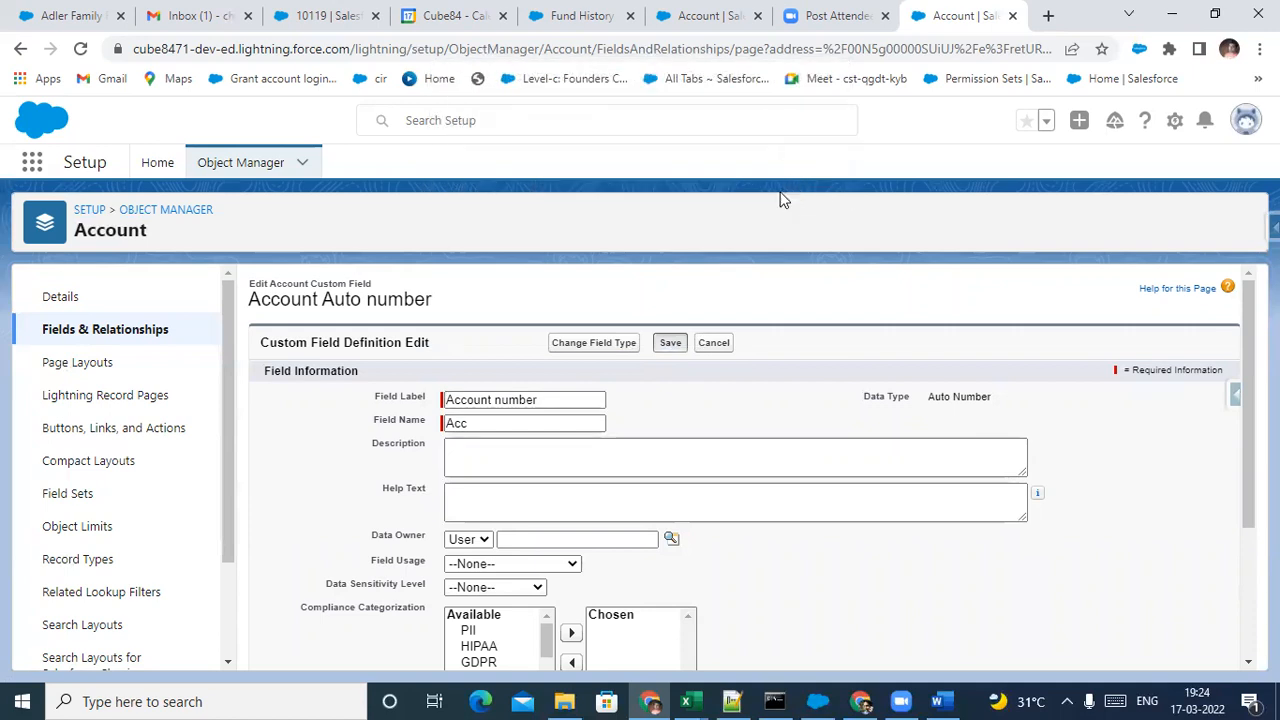
click(670, 342)
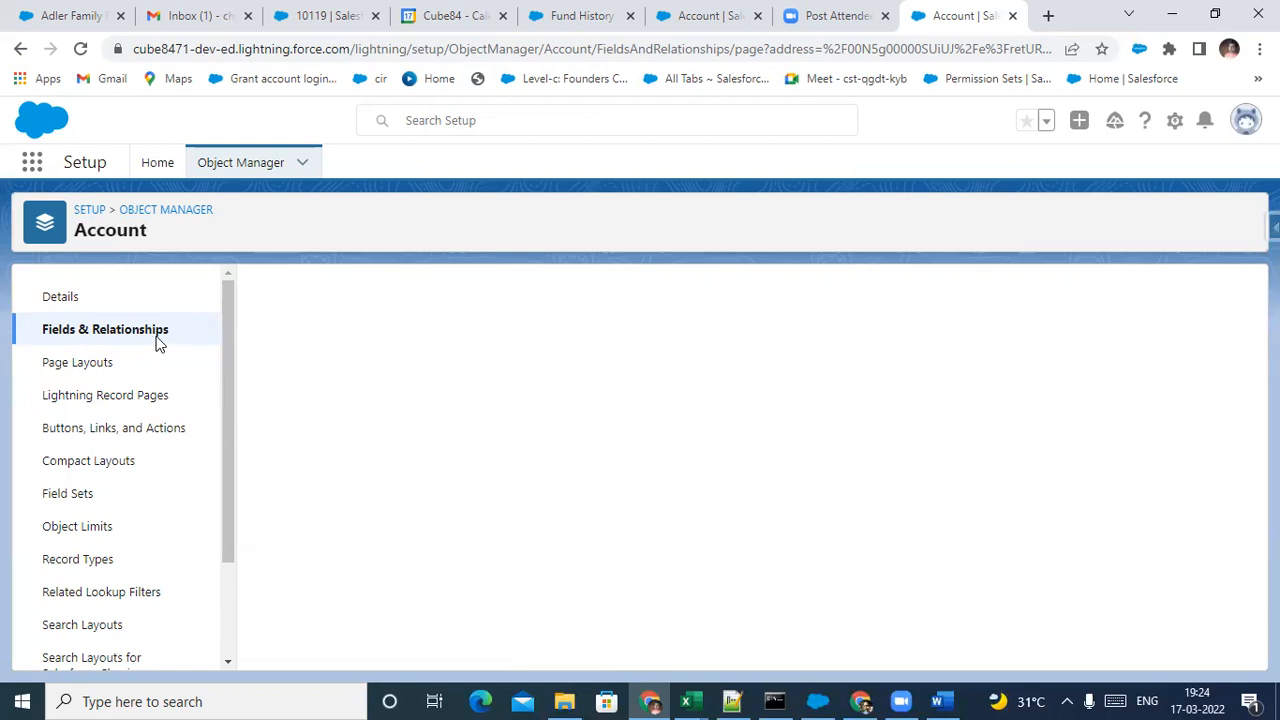
click(157, 337)
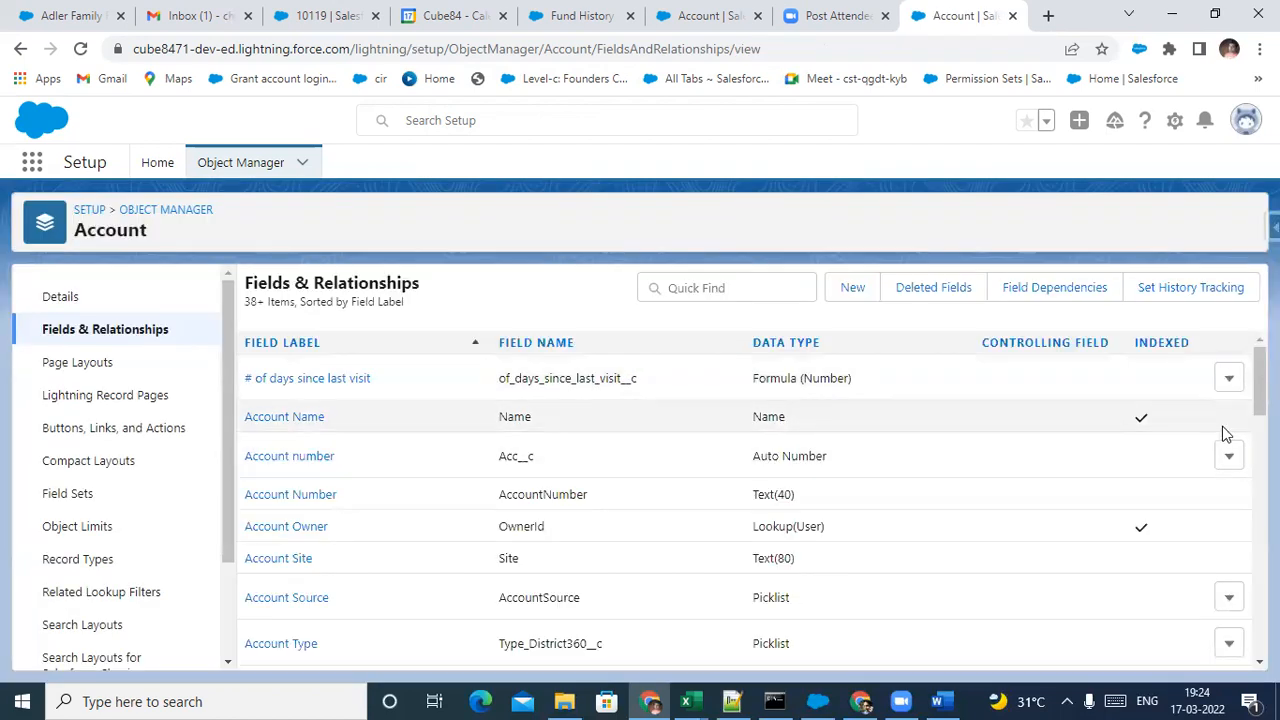
Bring up the deletion warning for the custom Account number field (Acc__c) and cancel without deleting
click(1229, 456)
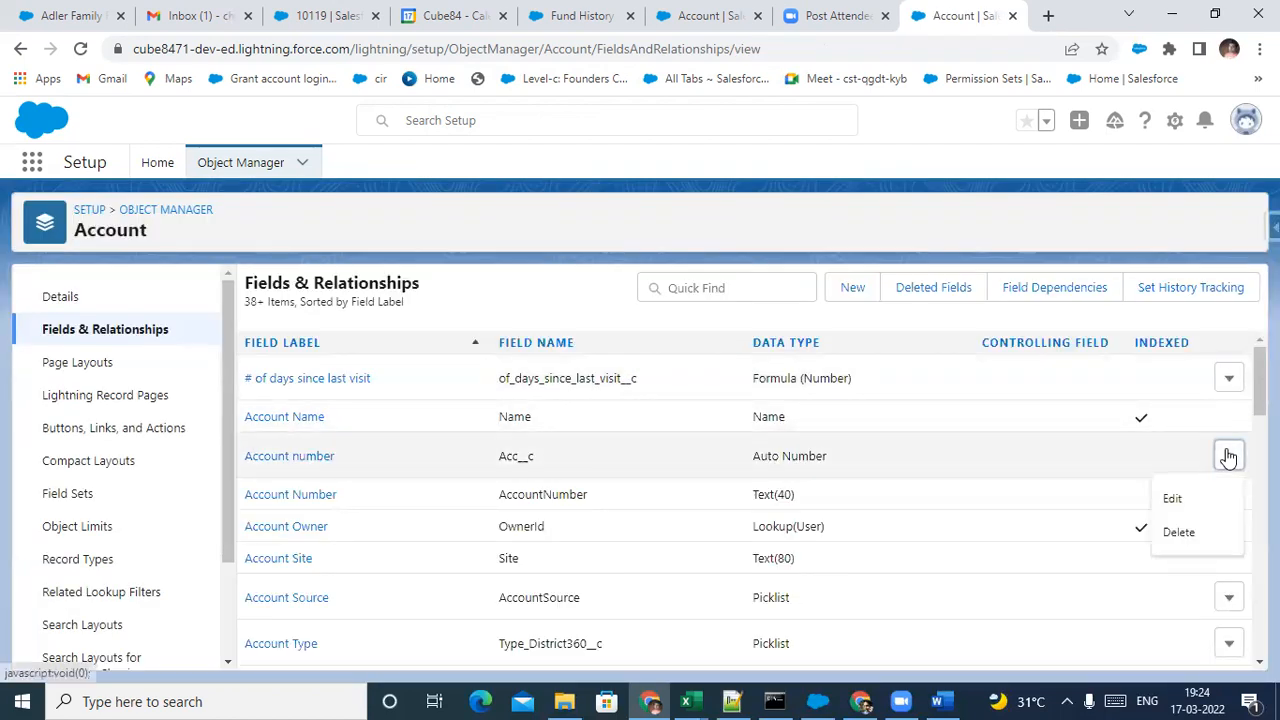
click(1180, 532)
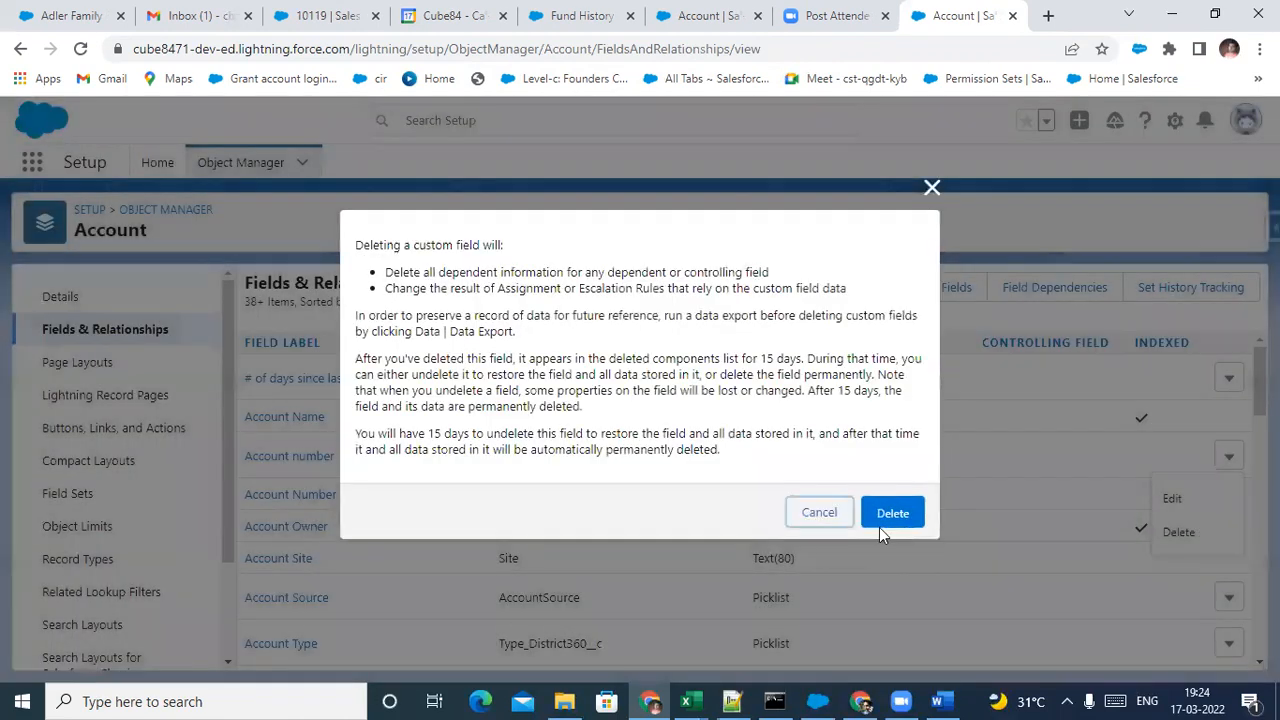
click(834, 515)
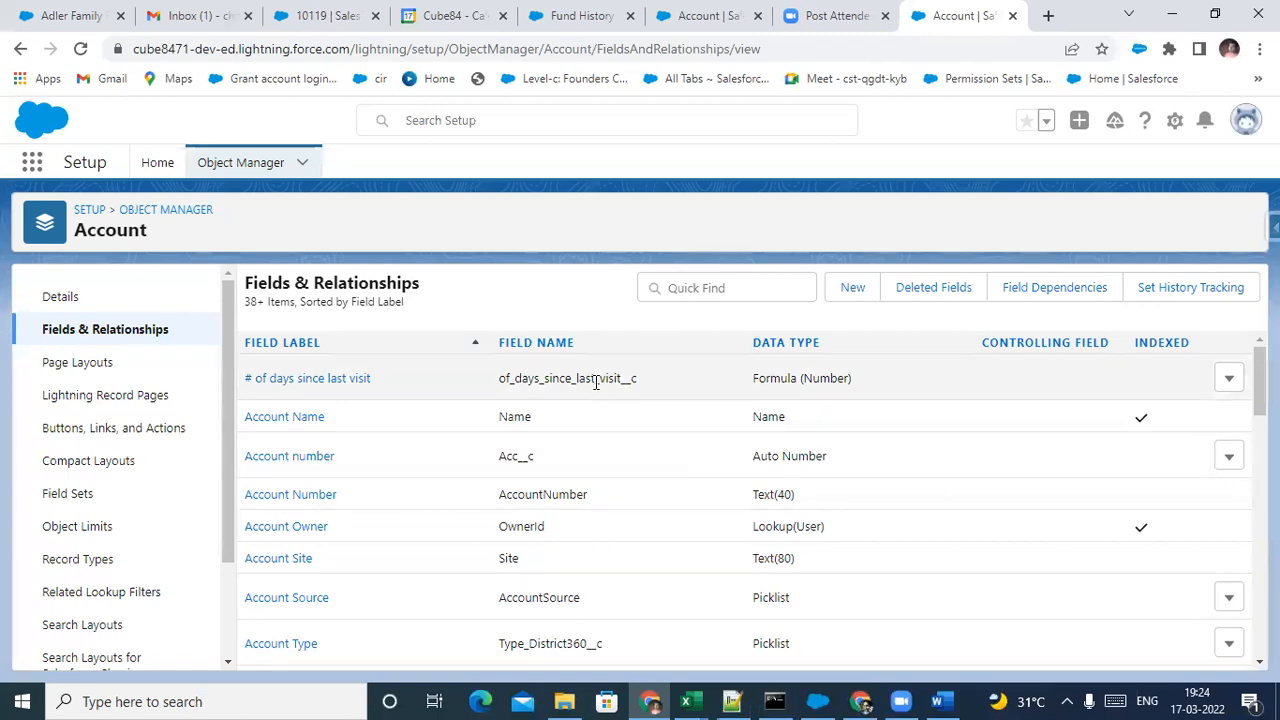
Check the standard object and field notes in Word, return to Chrome and copy the Acc__c field's label
click(935, 700)
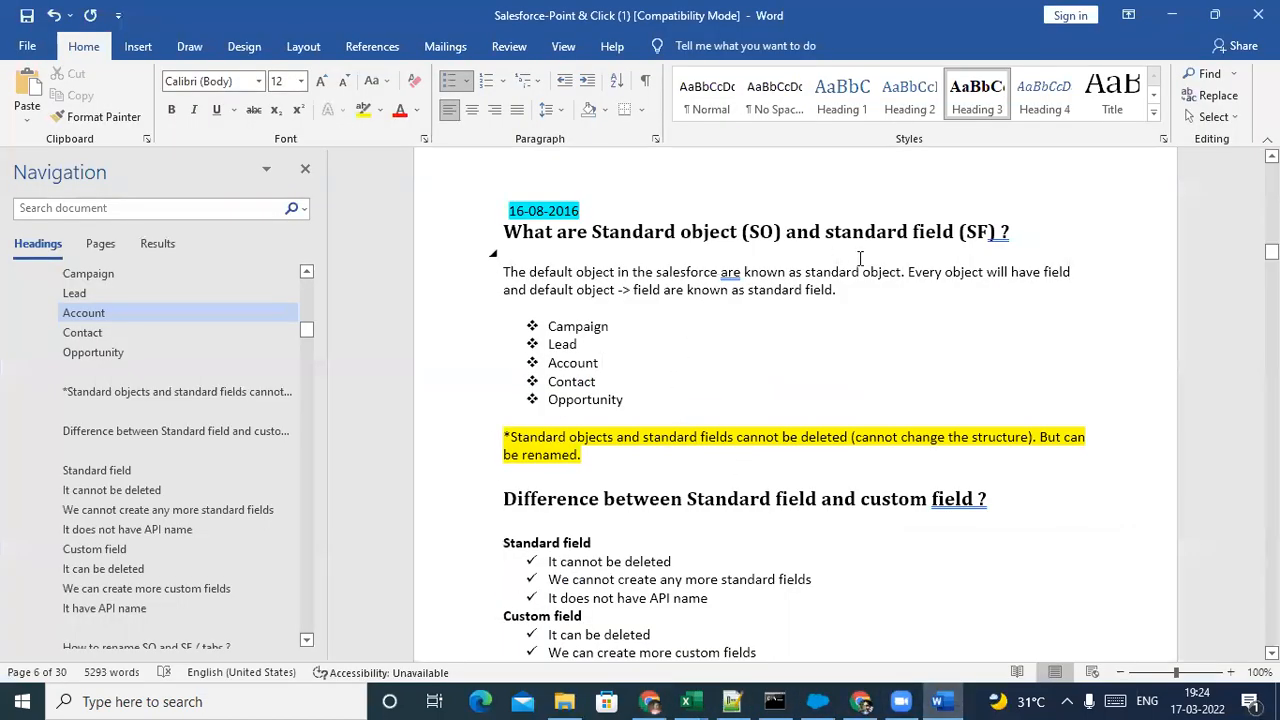
click(1172, 15)
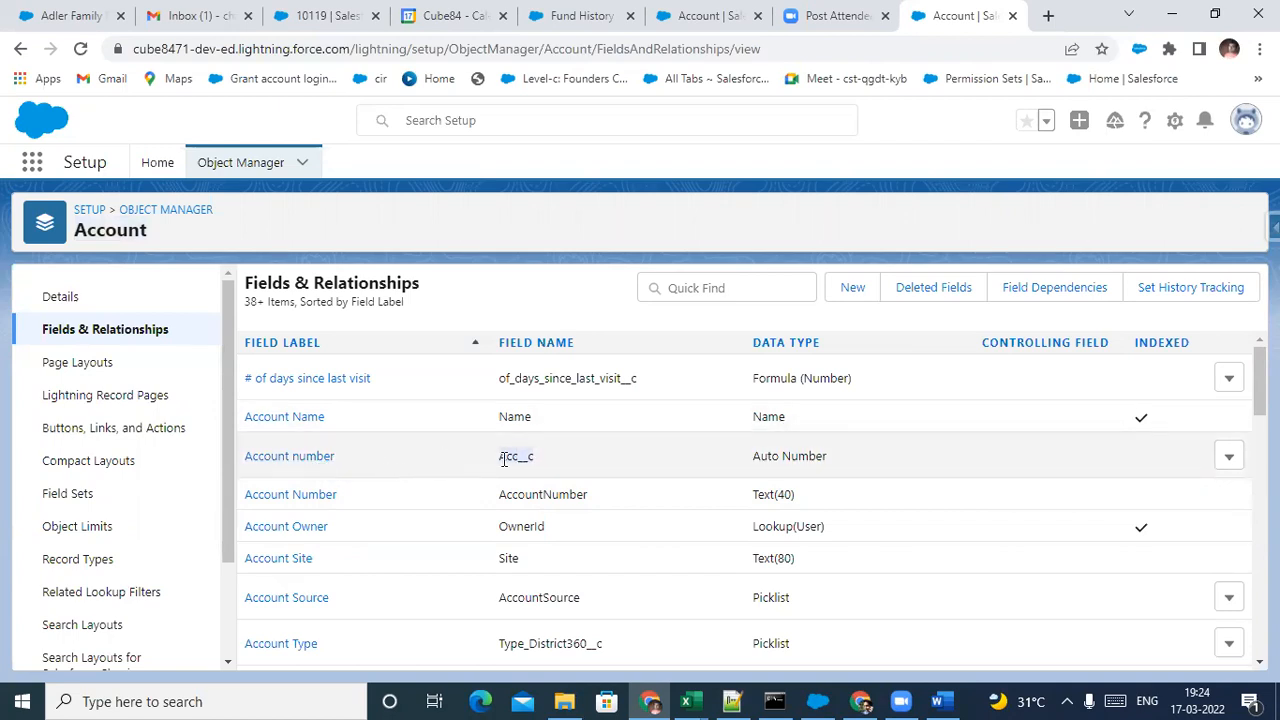
drag(352, 469, 244, 457)
key(ctrl+c)
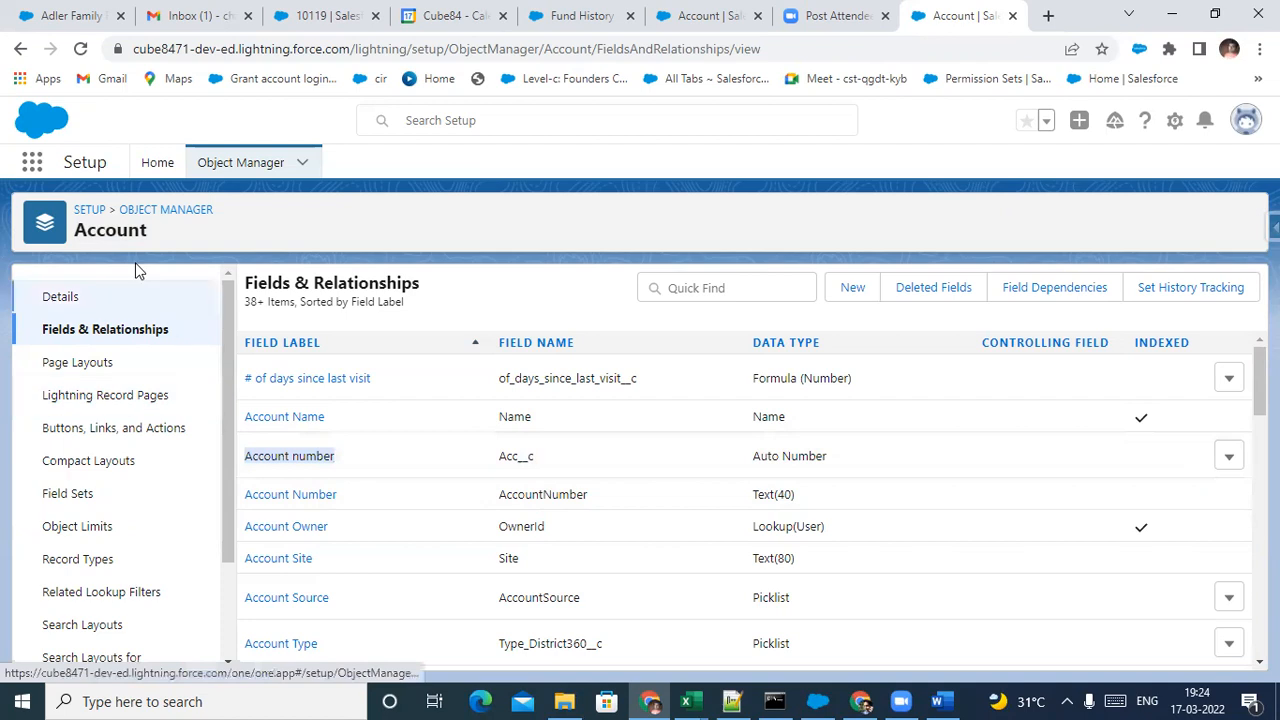
drag(156, 241, 76, 235)
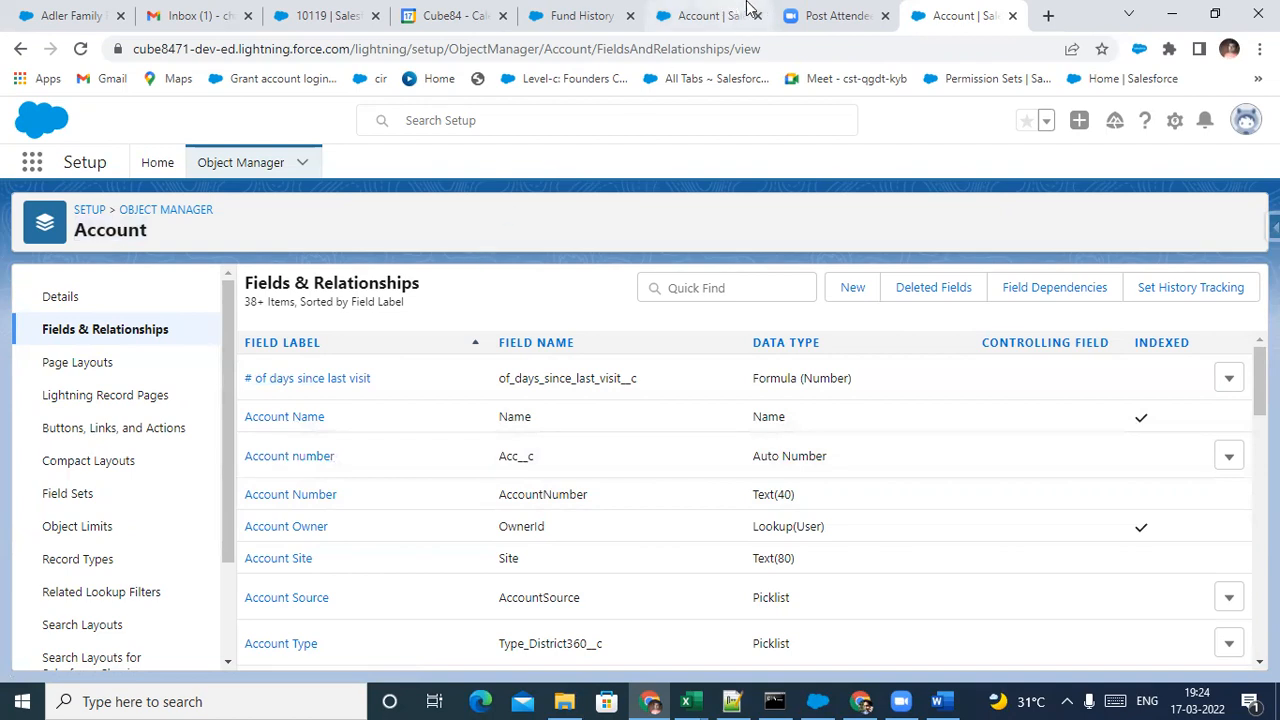
Move the sandbox Account tab beside the Setup tab and open the Adler Family Foundation account record in it
drag(705, 15, 857, 12)
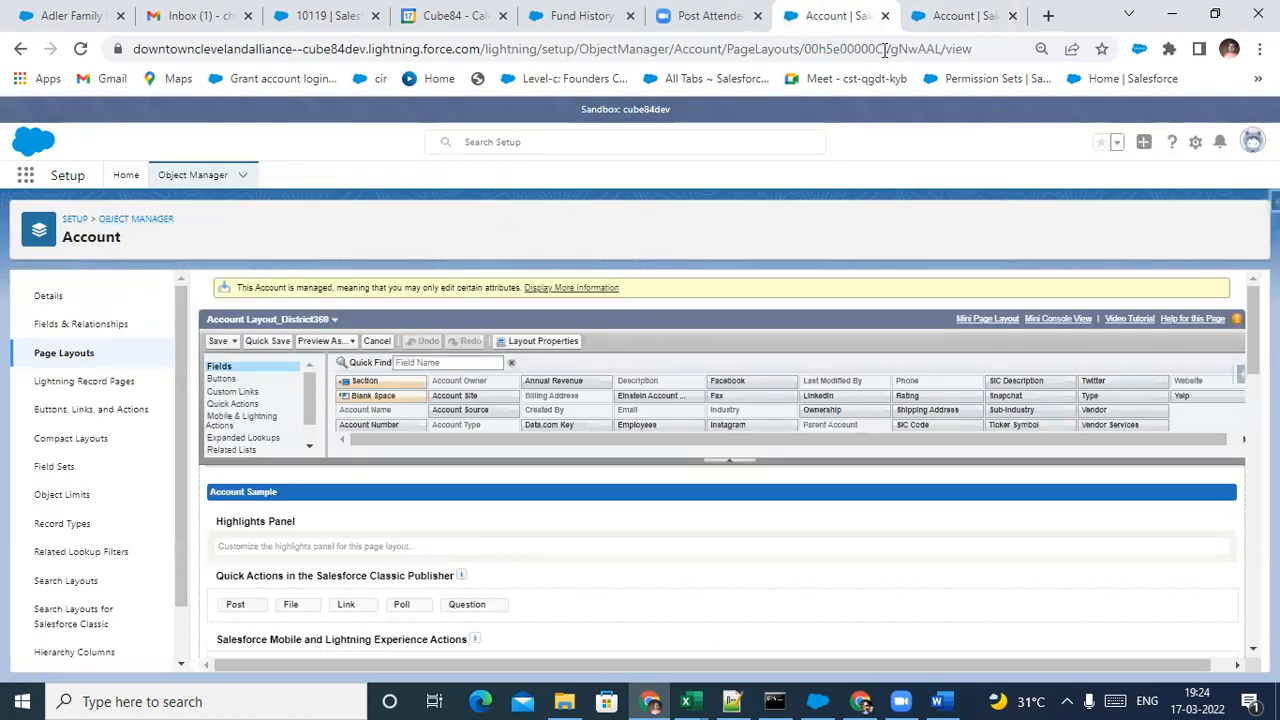
click(26, 180)
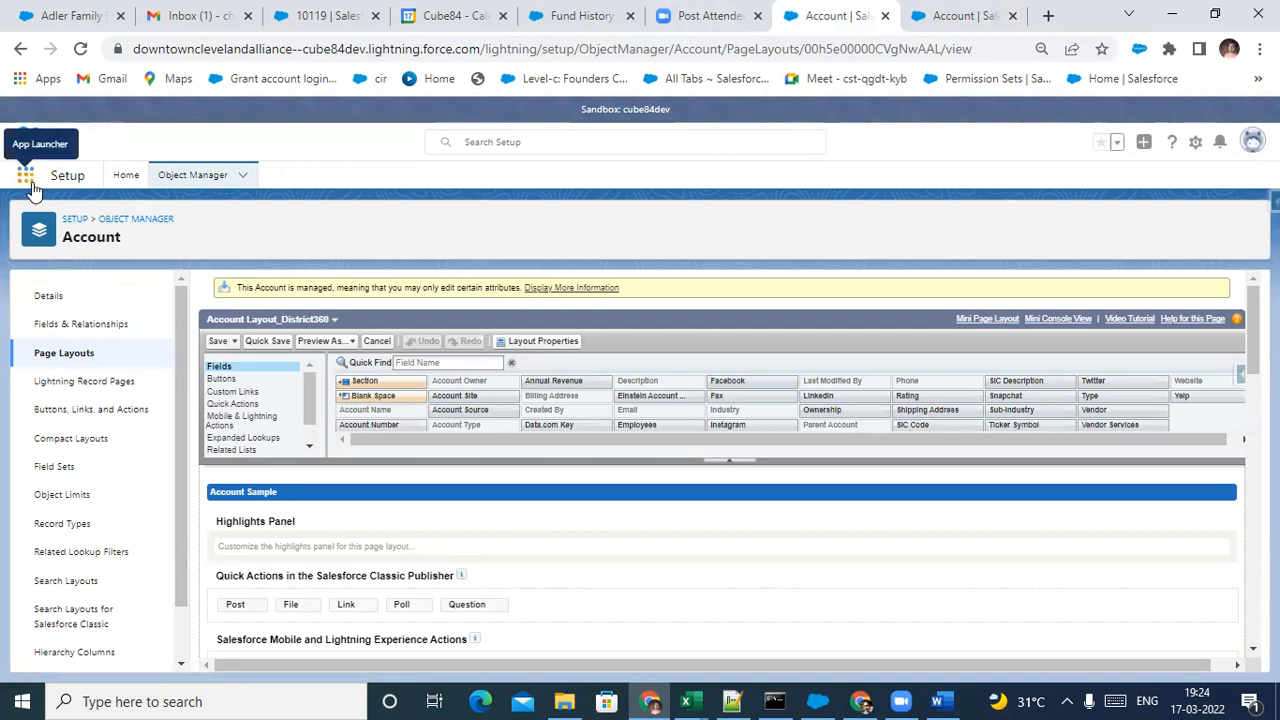
text(acc)
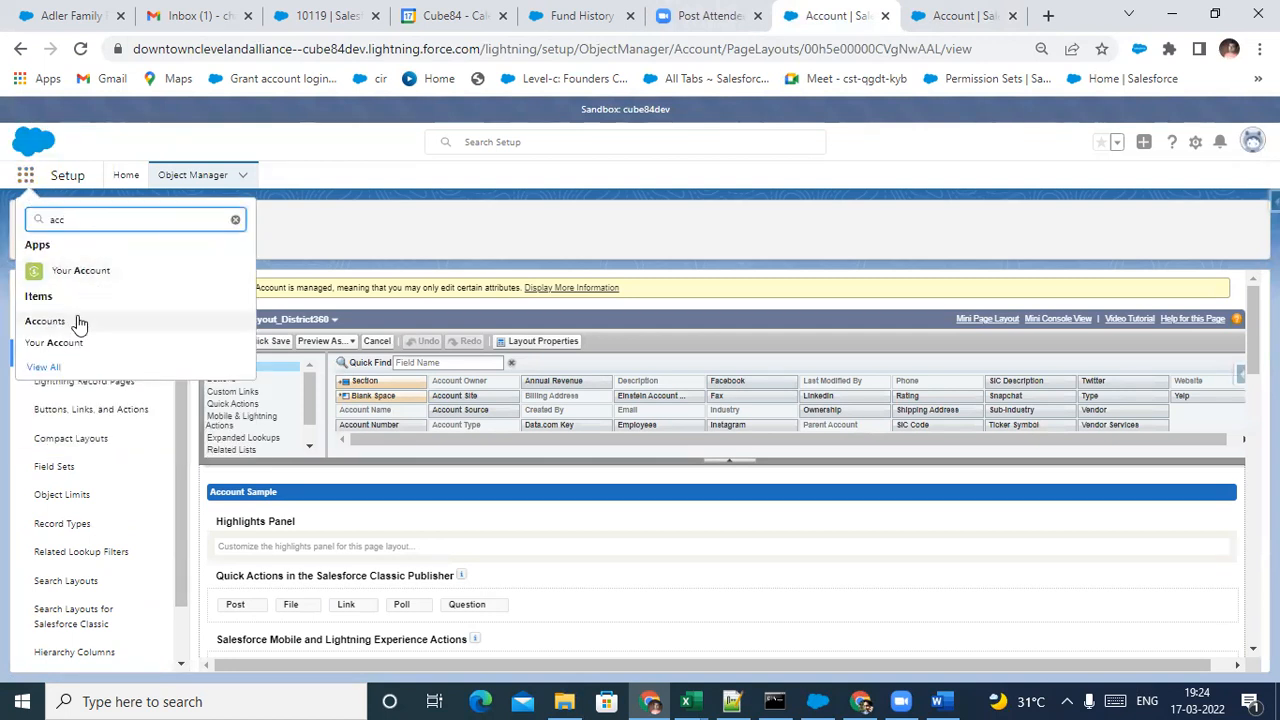
click(77, 329)
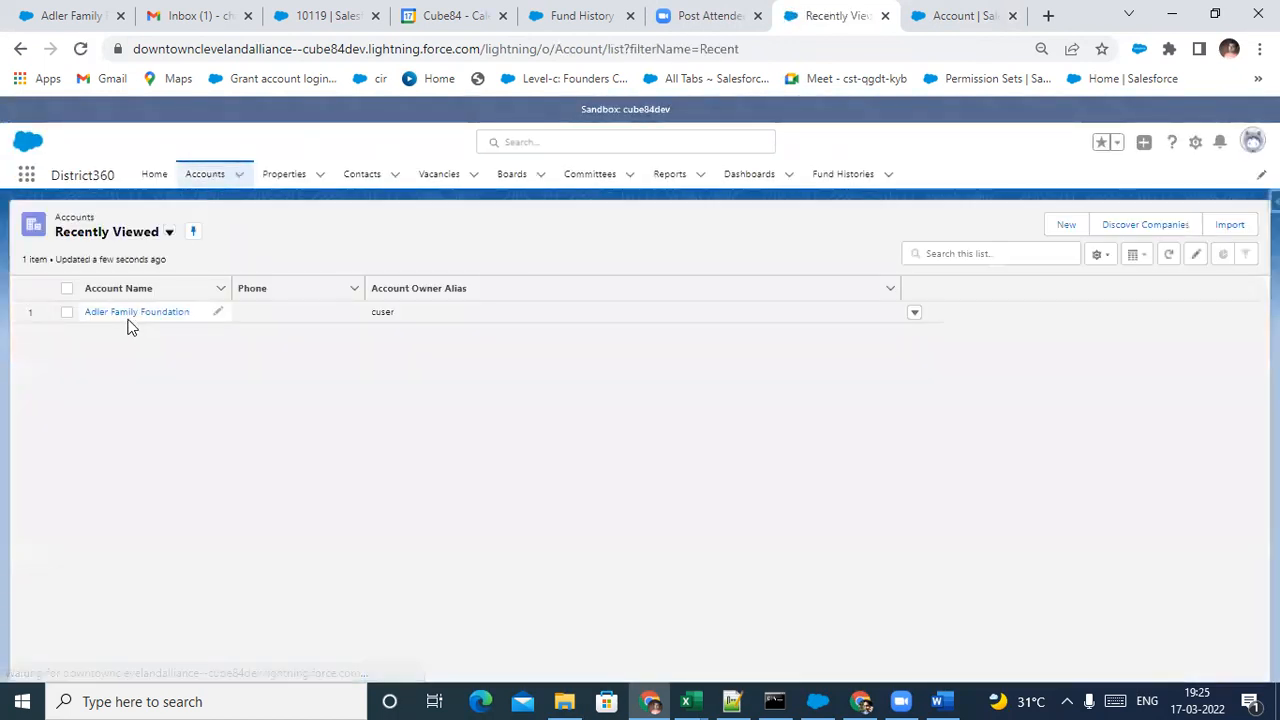
click(130, 314)
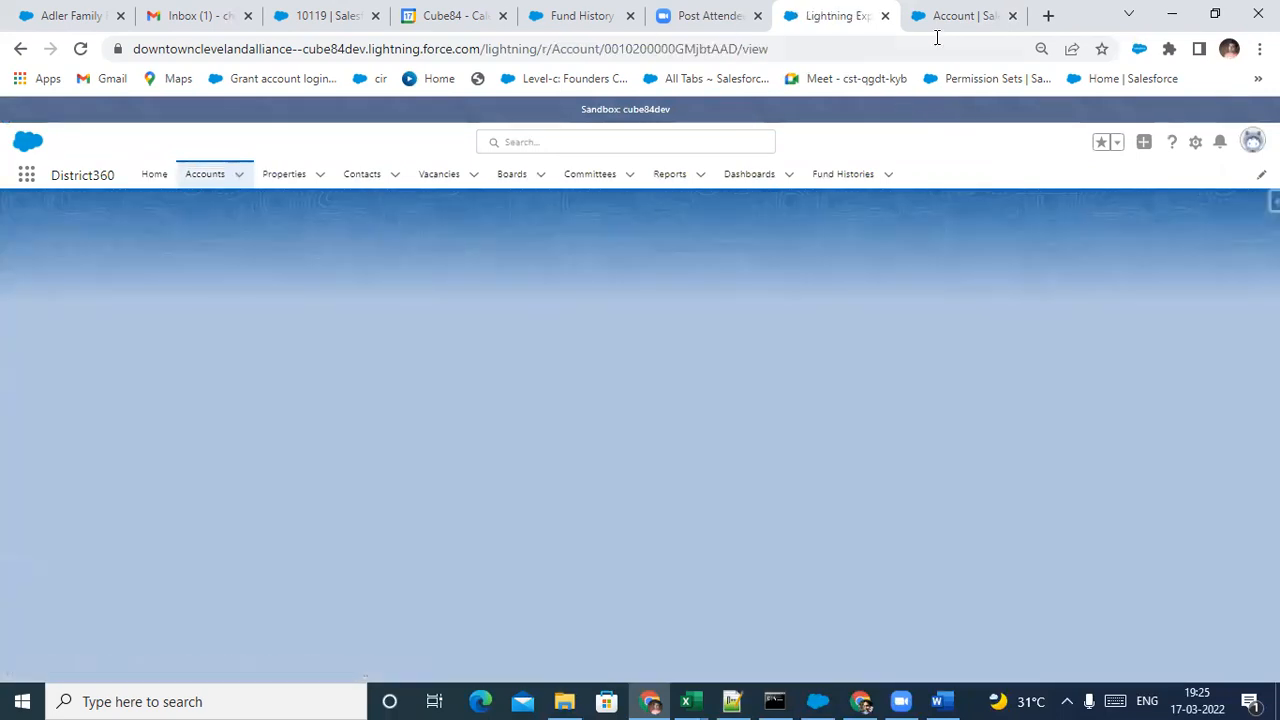
Search the Adler Family Foundation record page for "Account number" and for "Account name"
click(939, 22)
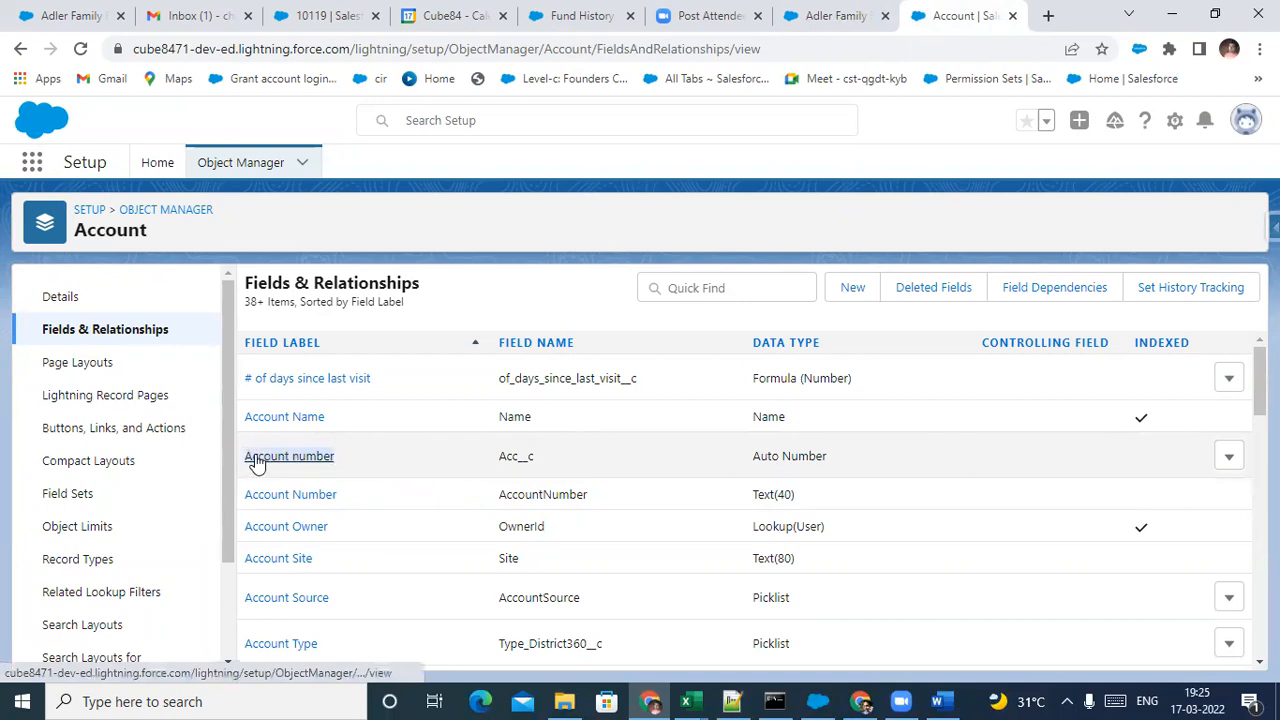
click(835, 15)
key(ctrl+v)
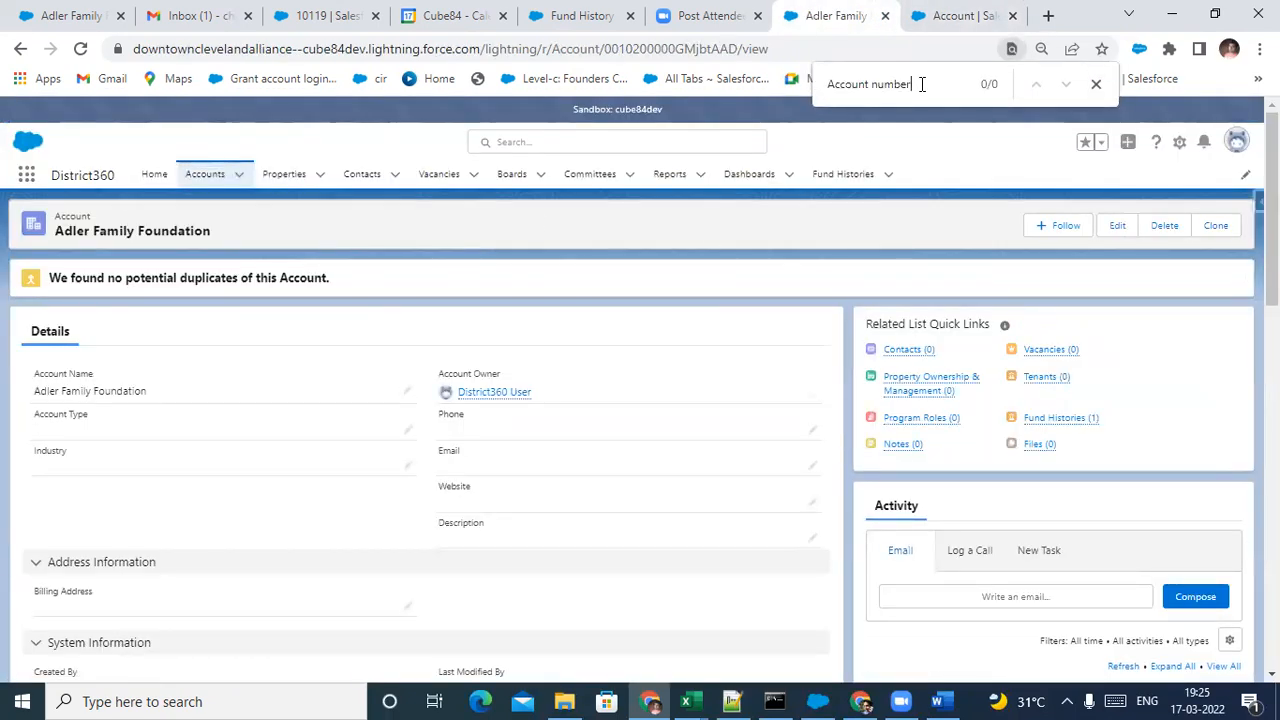
text(\\)
key(BackSpace)
key(BackSpace)
text(ame)
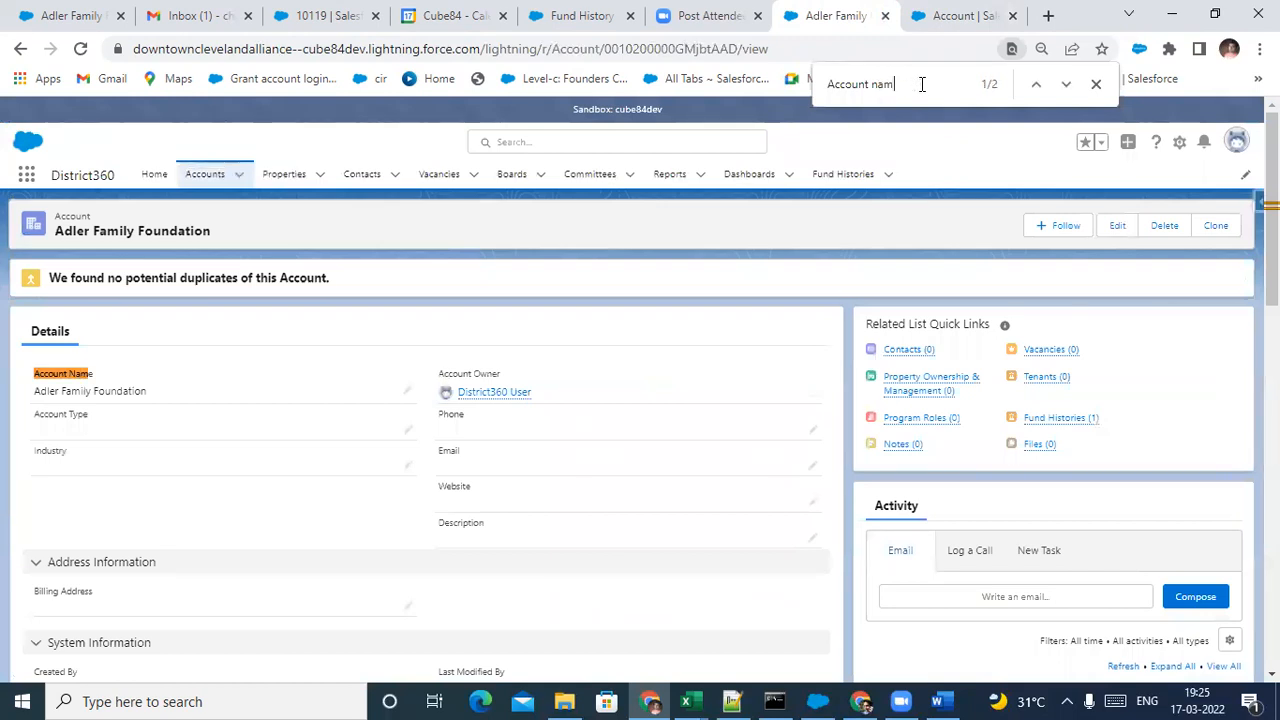
Search the Account field list in Setup for "name" to locate the Account Name field
click(960, 15)
scroll(523, 501, down, 1)
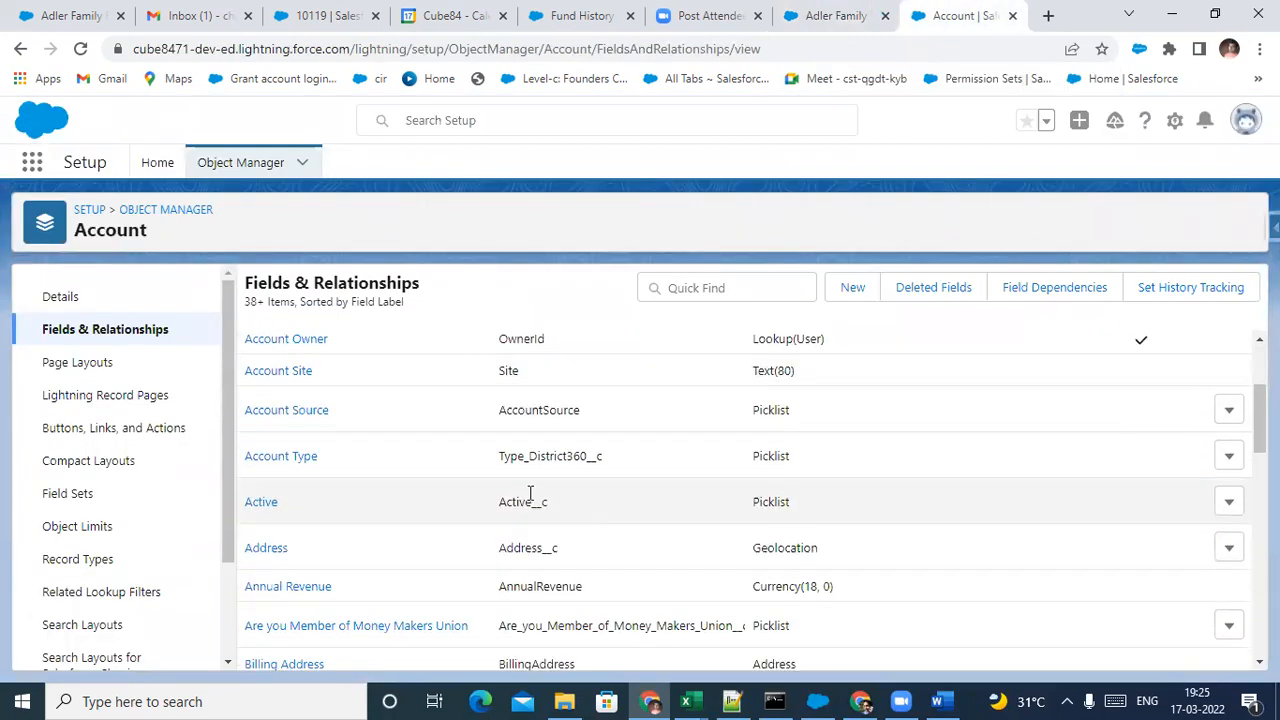
key(ctrl+f)
text(name)
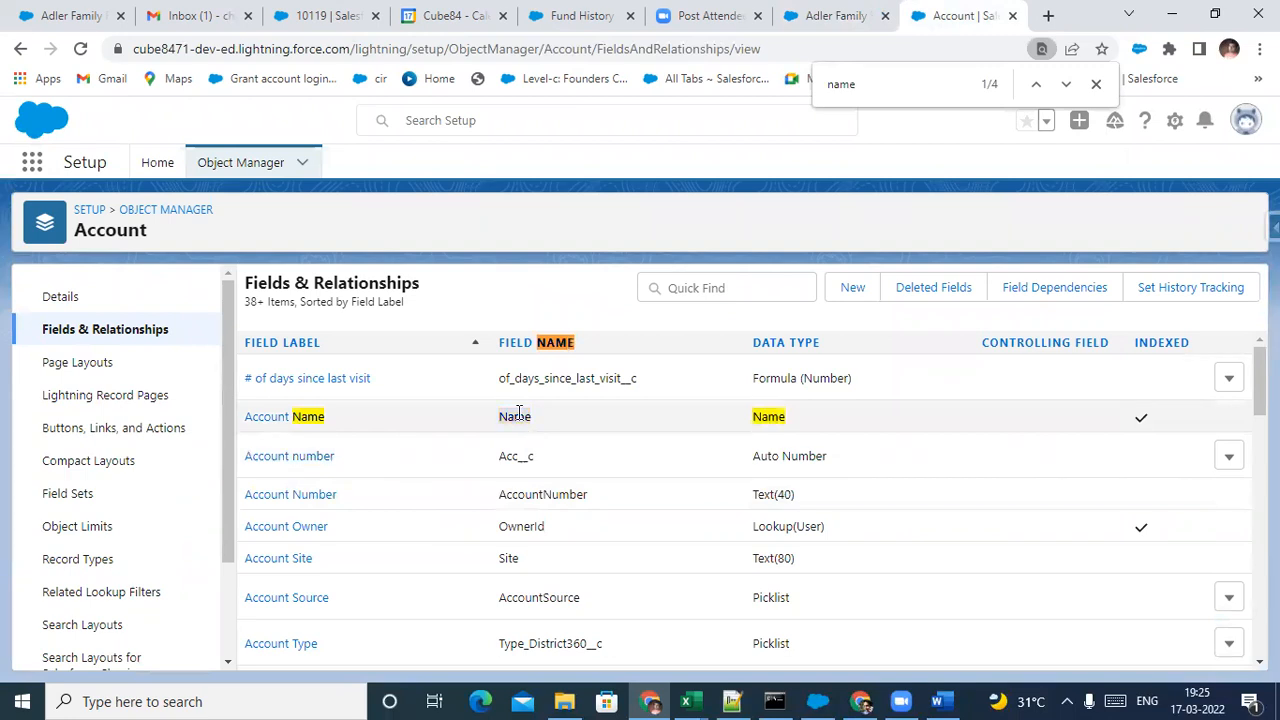
Return to the Adler Family Foundation record, close the page search and open the Account Name field for inline editing
click(835, 15)
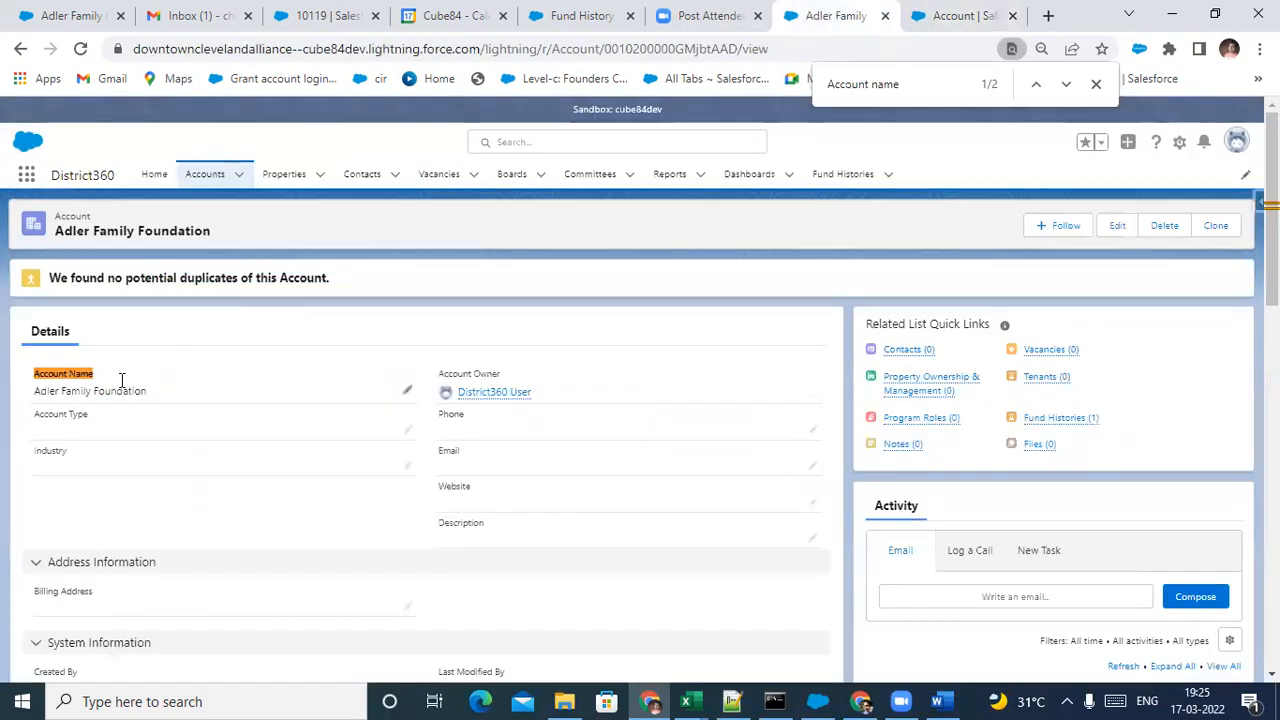
click(1096, 84)
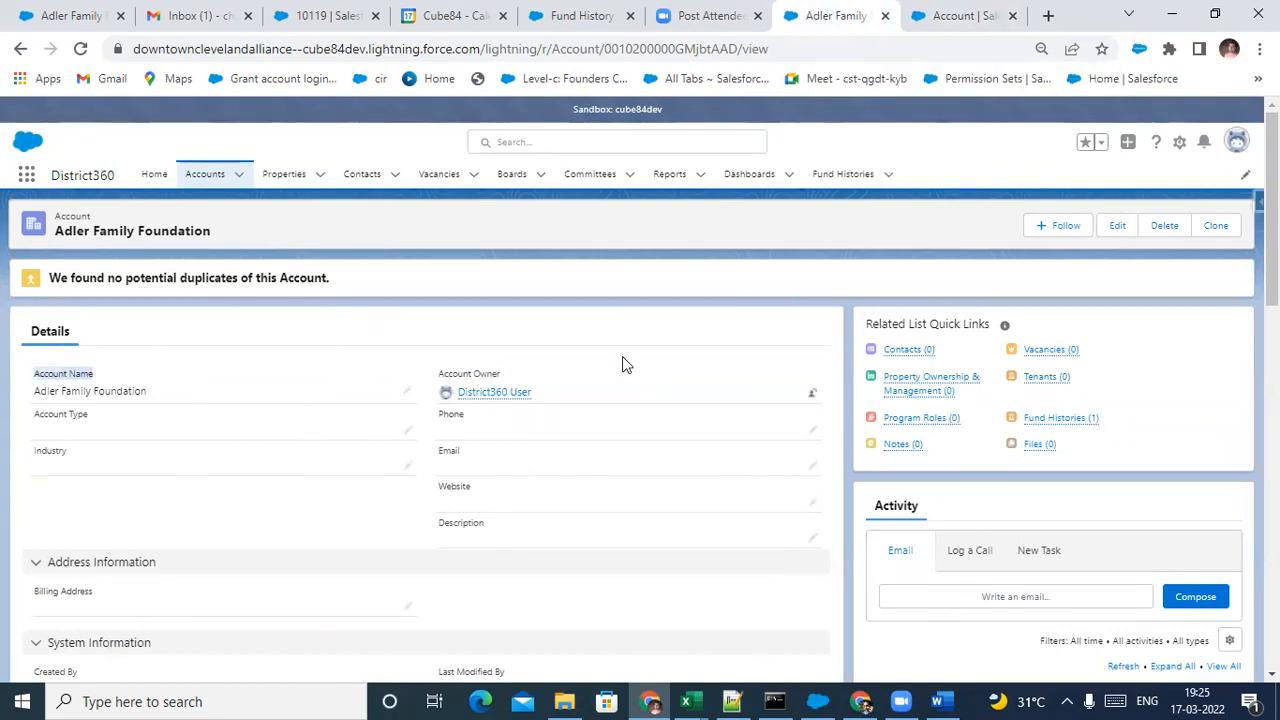
double_click(72, 373)
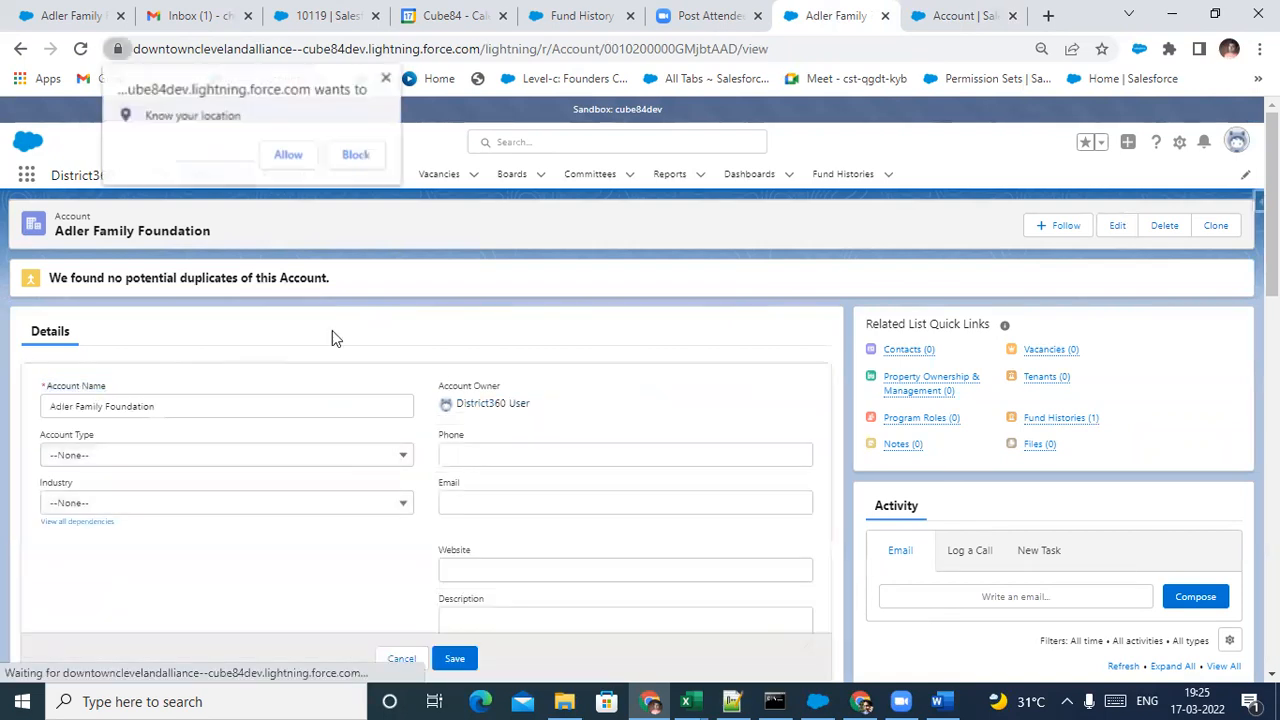
Return to the Account field list and highlight the field names of_days_since_last_visit__c, Name and Acc__c for comparison
click(955, 12)
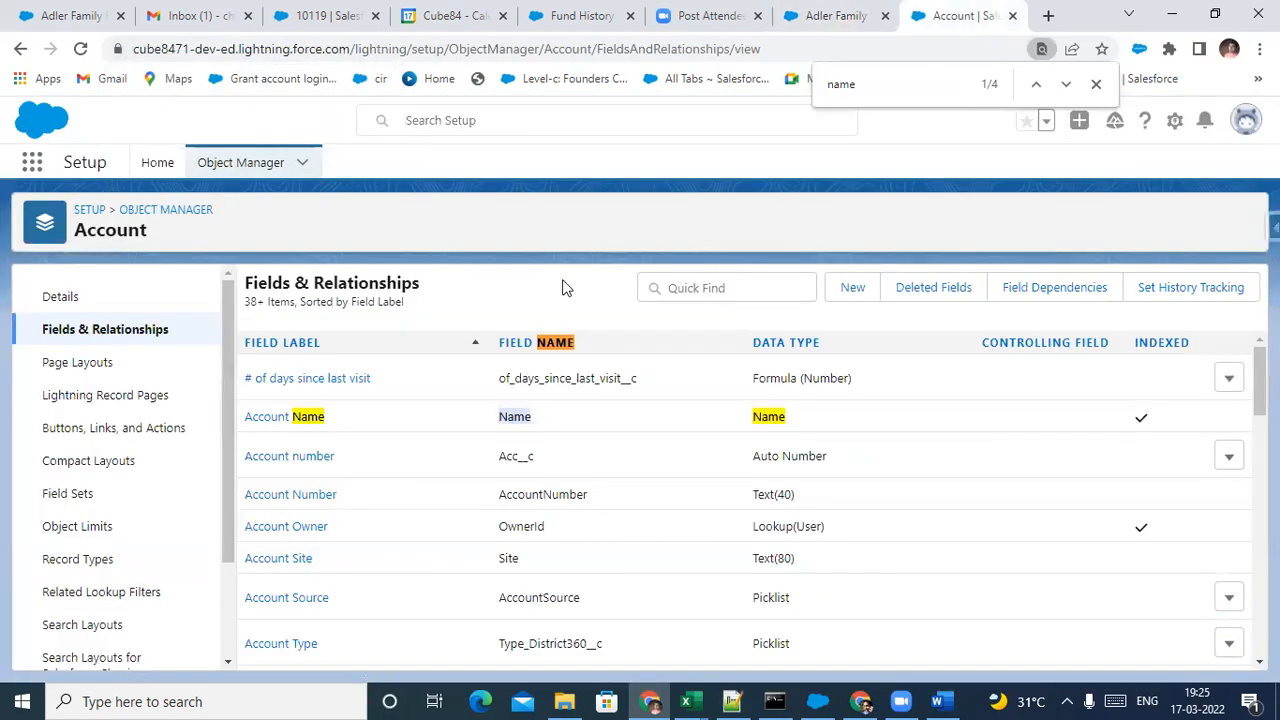
double_click(534, 382)
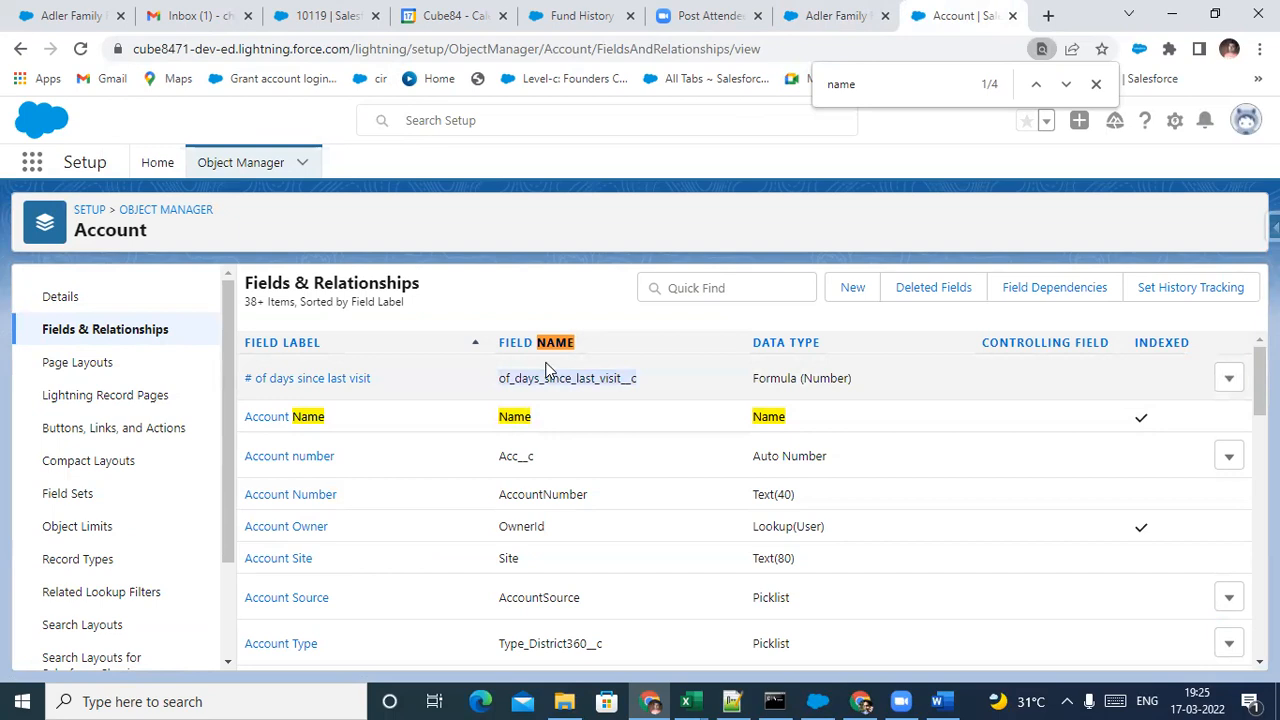
click(519, 414)
double_click(518, 456)
scroll(540, 470, down, 1)
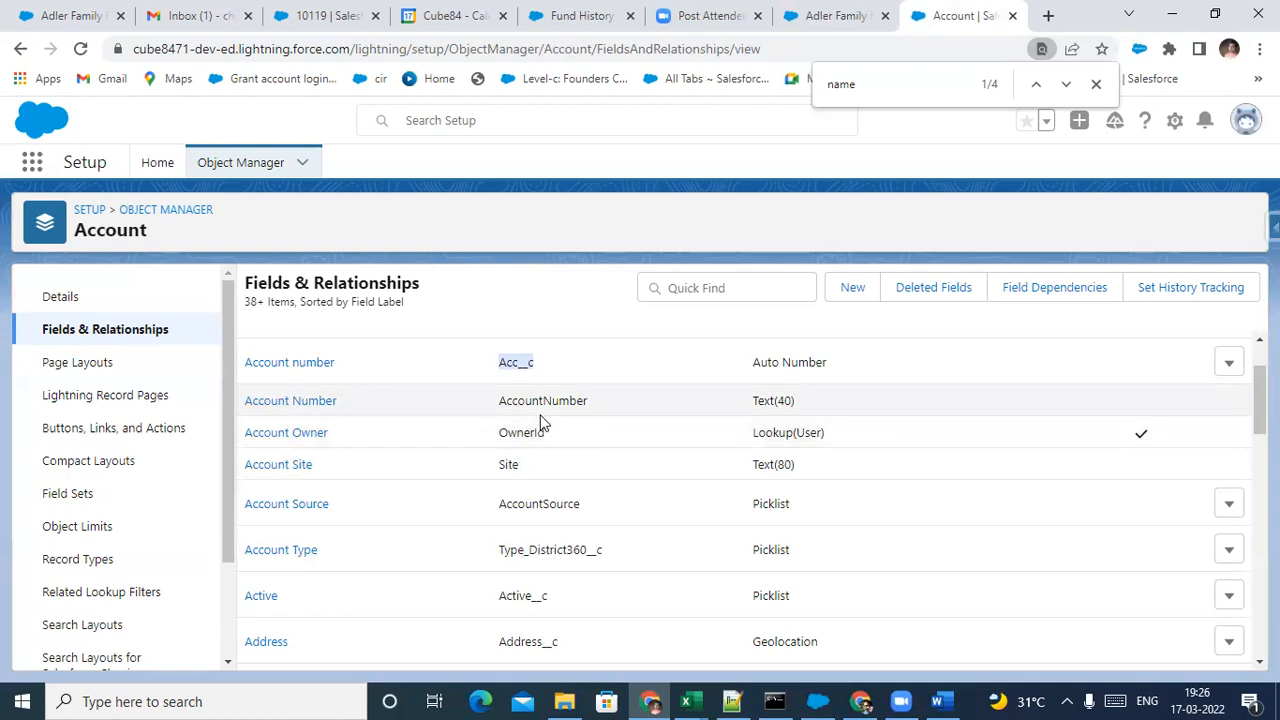
Highlight the labels and field names of the Account number (Acc__c) and Account Number (AccountNumber) fields for comparison, copying Acc__c
scroll(545, 448, up, 2)
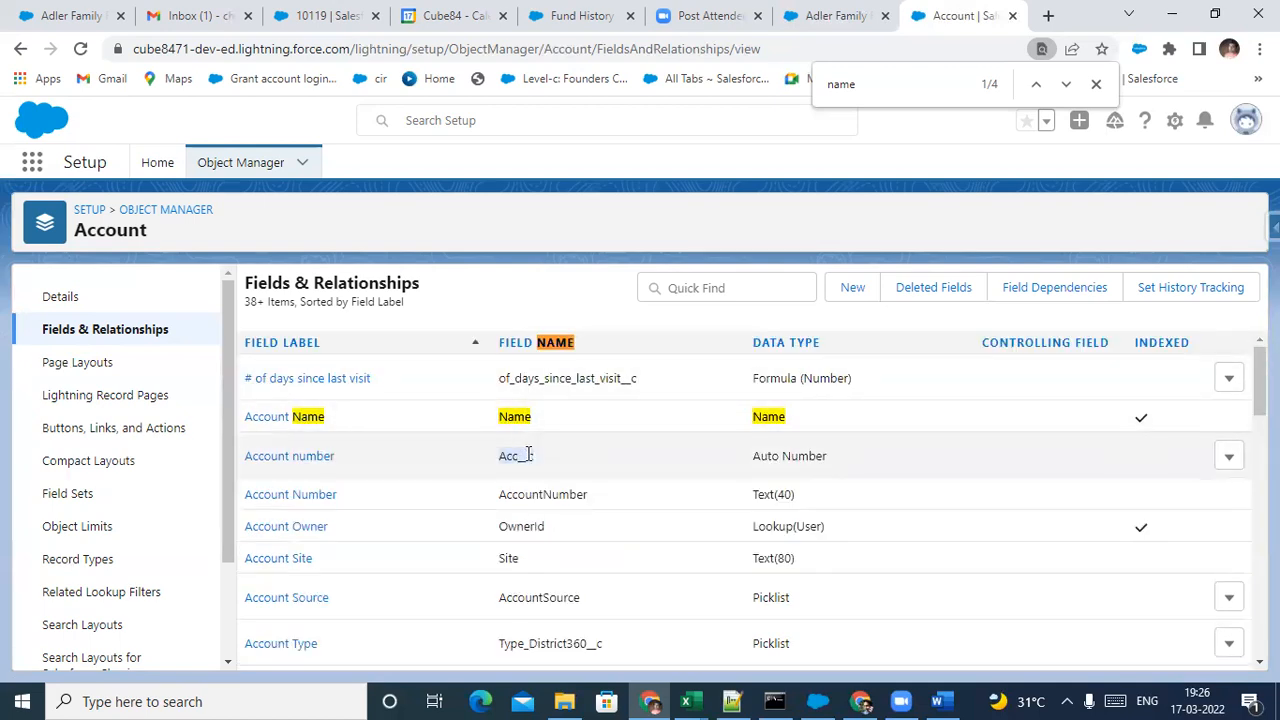
click(341, 461)
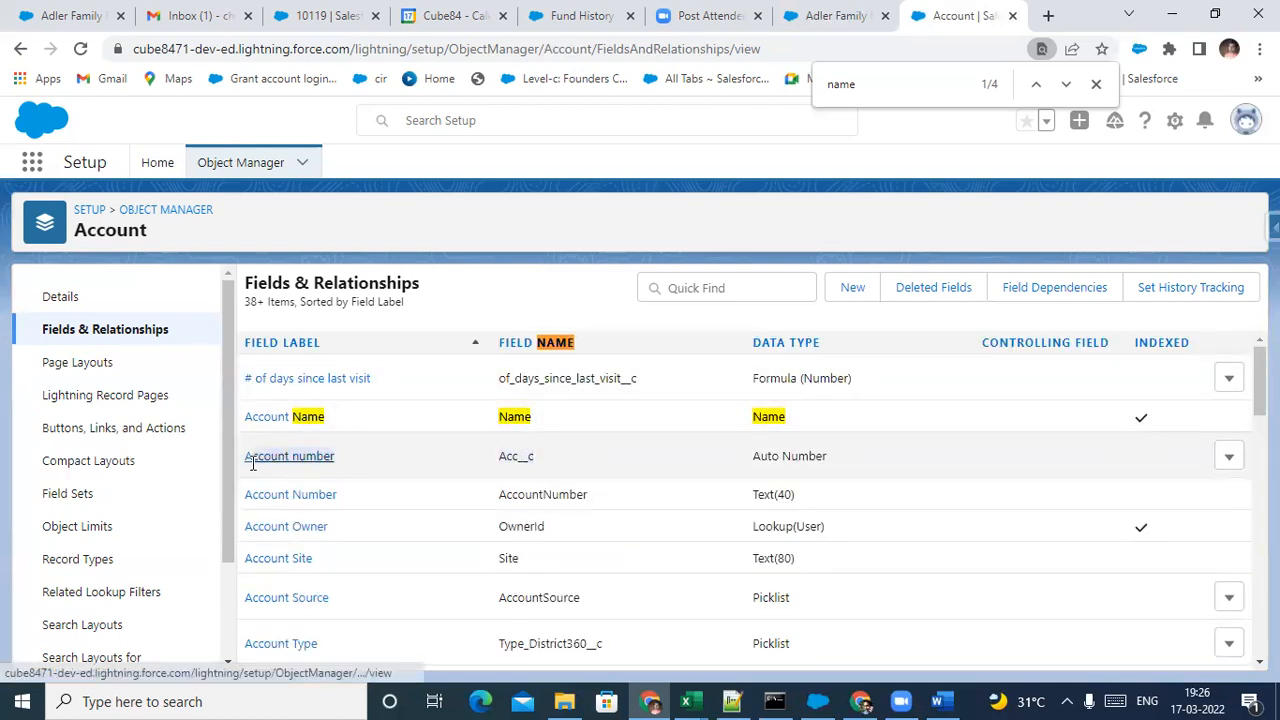
drag(247, 463, 446, 457)
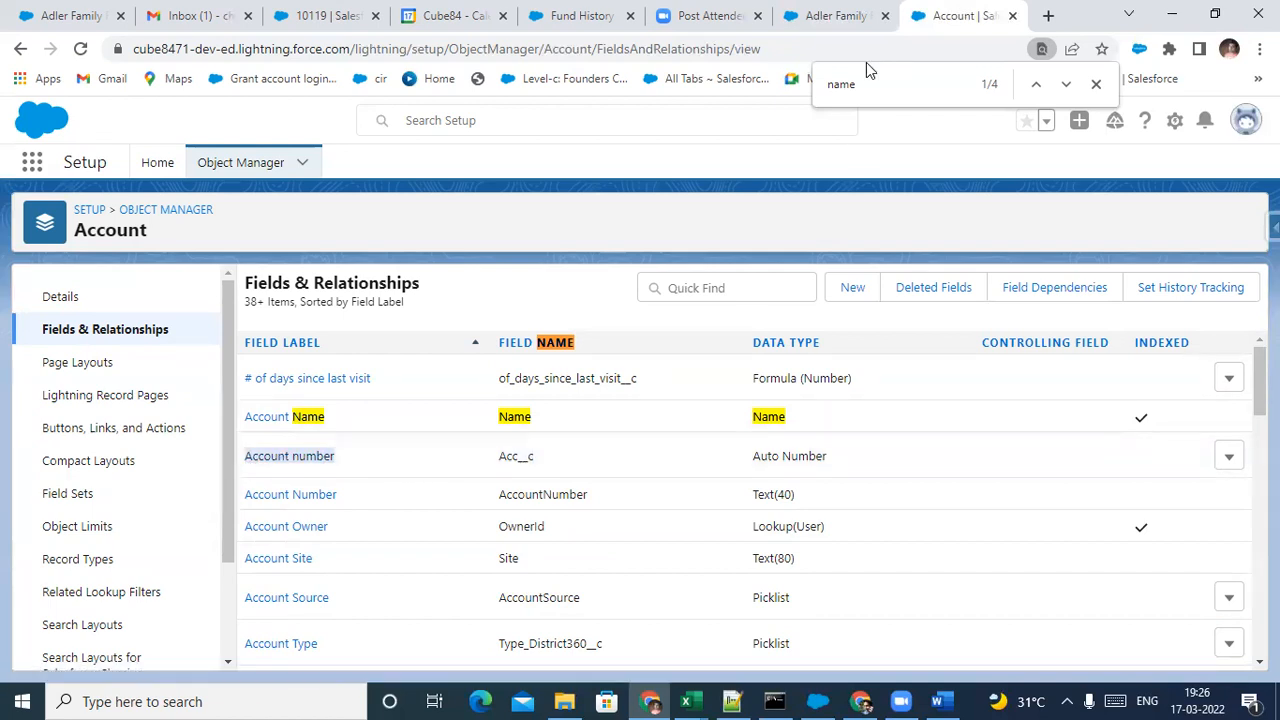
click(356, 452)
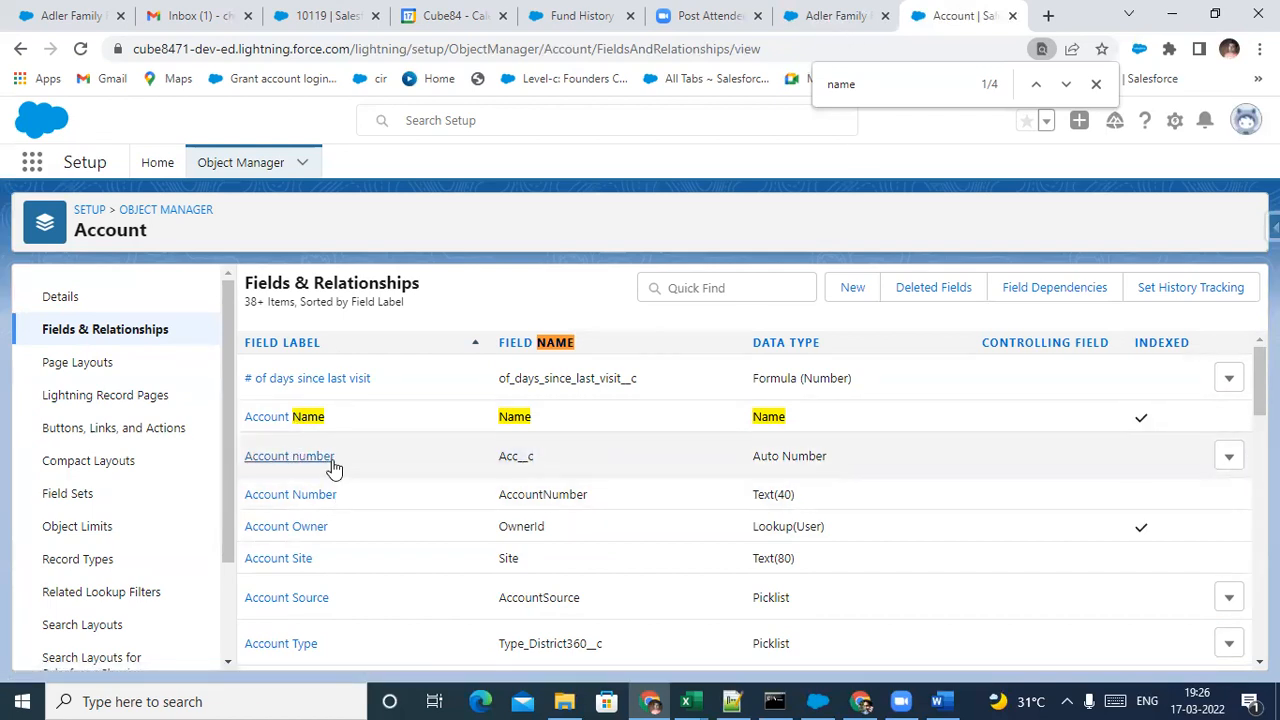
drag(494, 454, 588, 494)
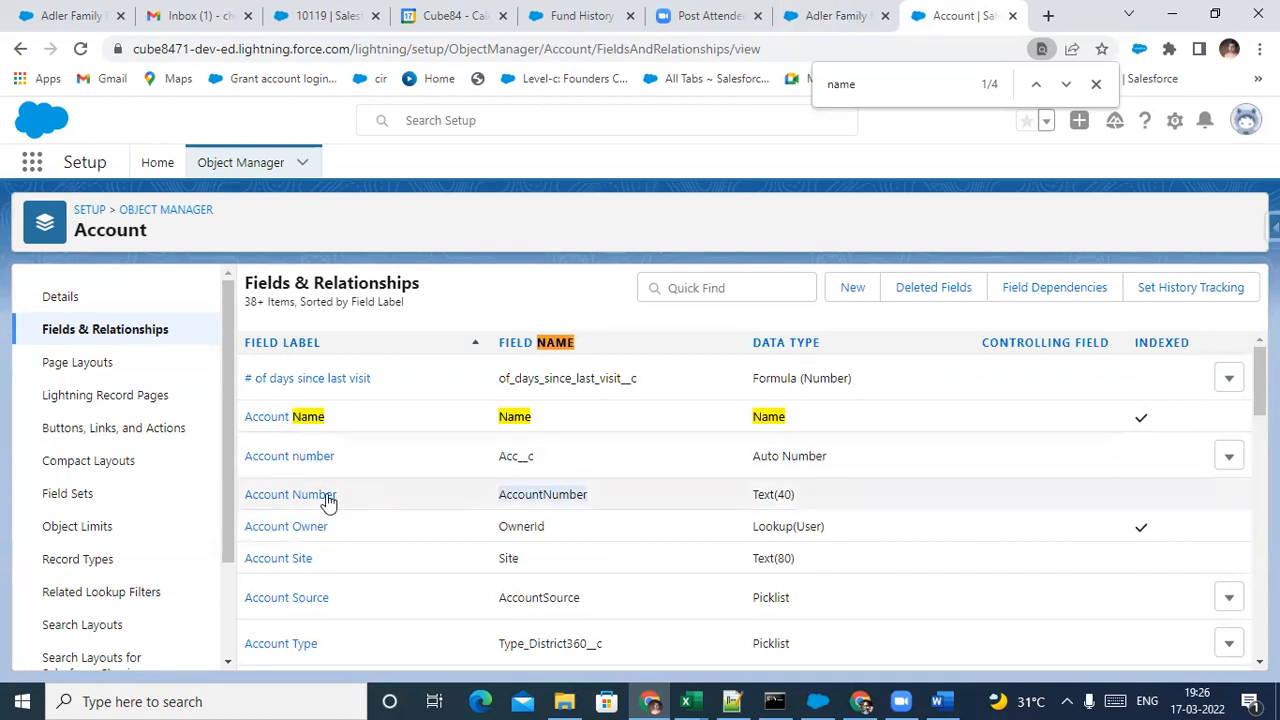
drag(493, 458, 536, 460)
key(ctrl+c)
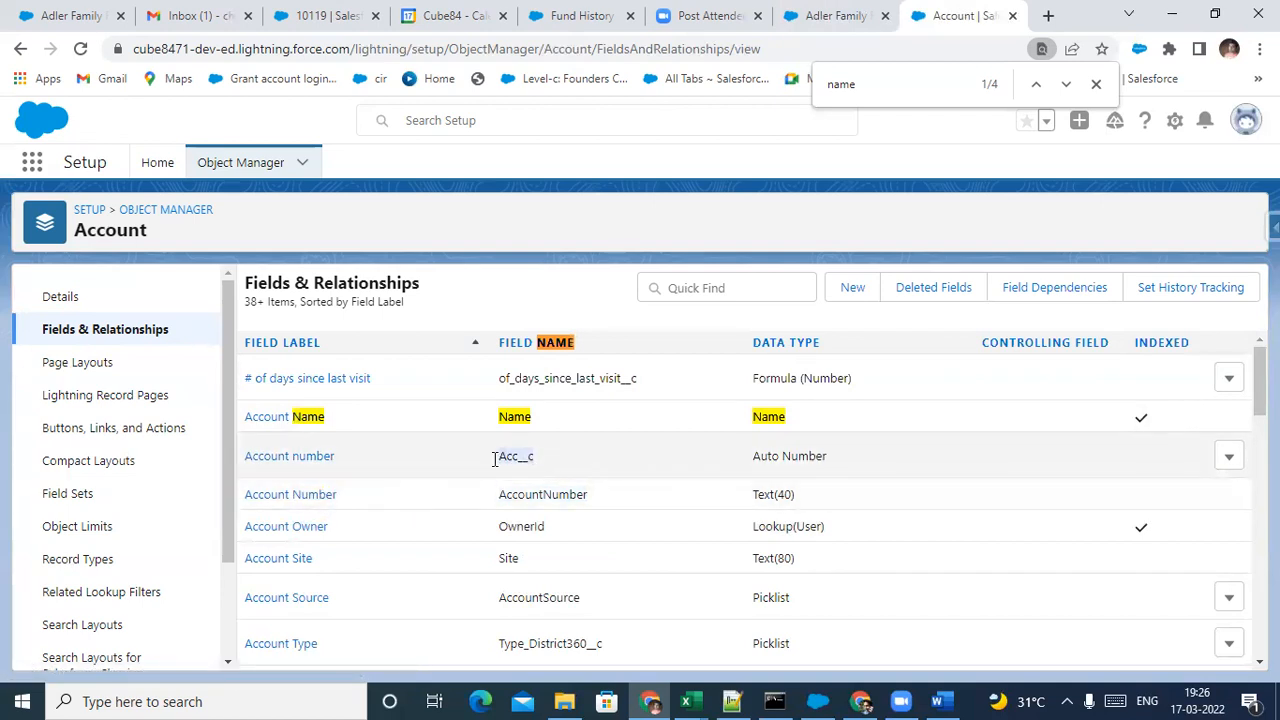
click(362, 496)
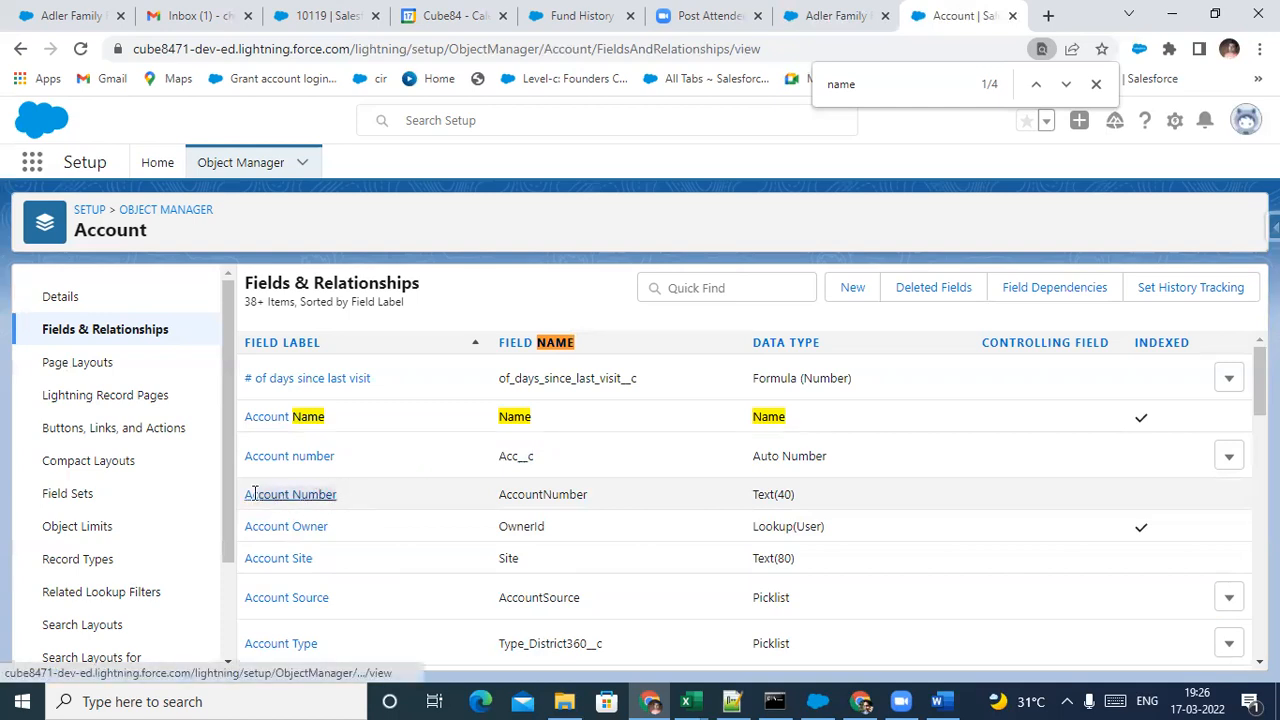
drag(502, 500, 575, 500)
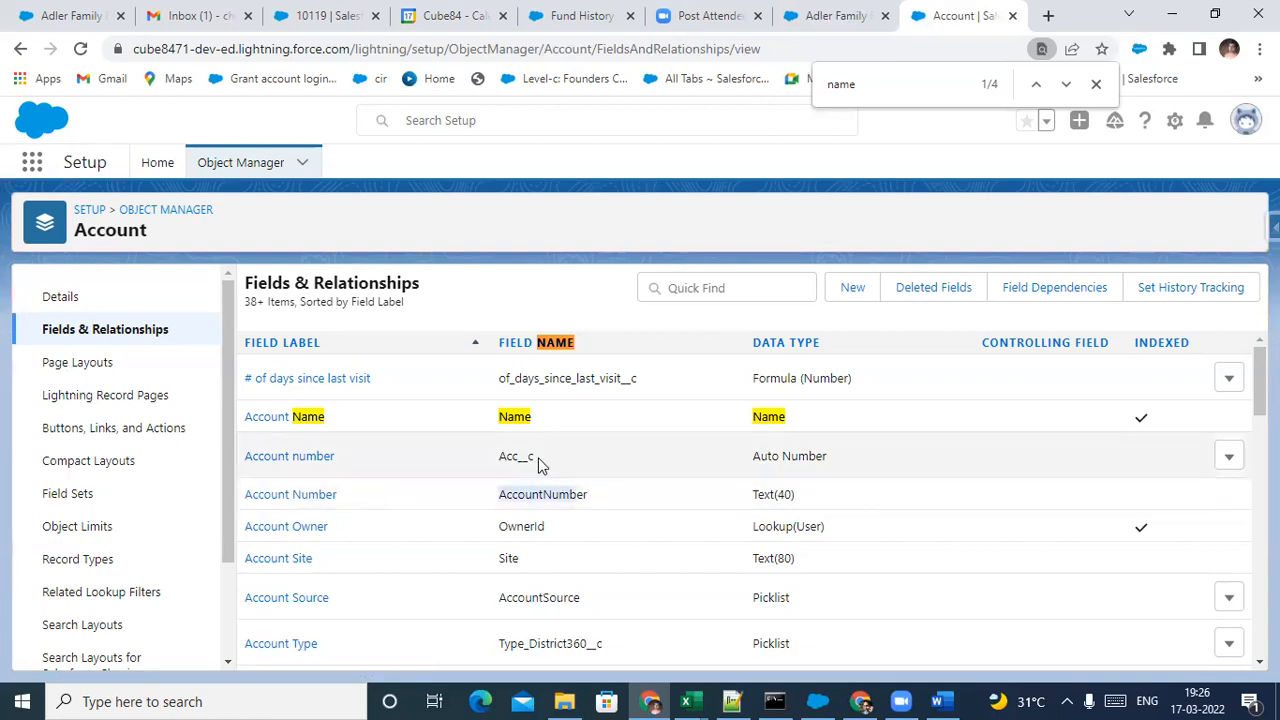
Search the Account field list for the field name Acc__c and for AccountNumber to check their uniqueness
drag(536, 457, 510, 457)
click(500, 458)
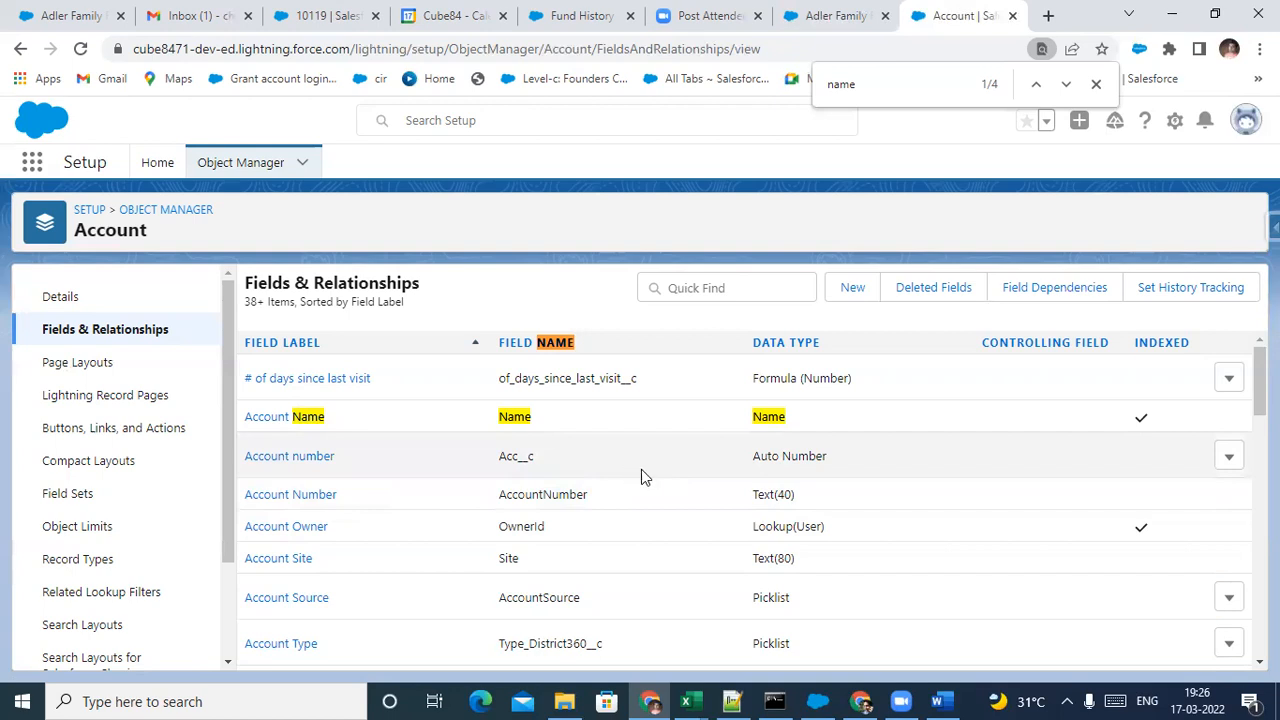
key(ctrl+f)
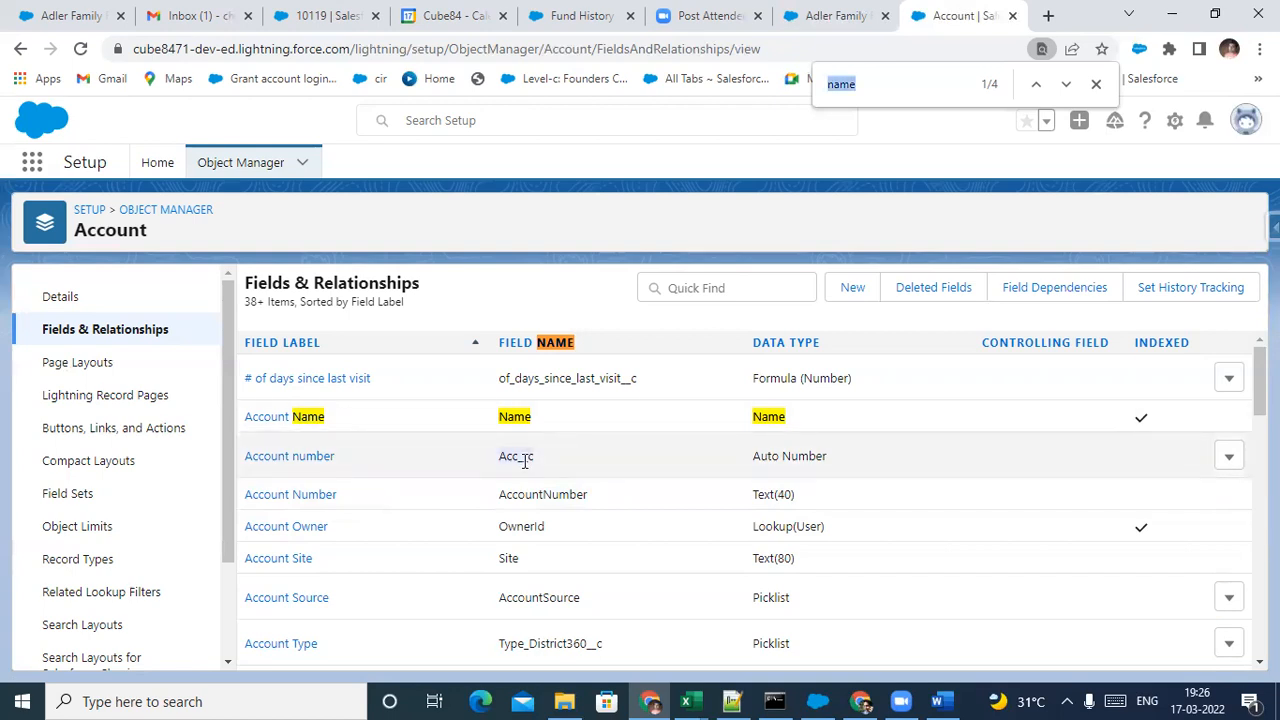
key(ctrl+v)
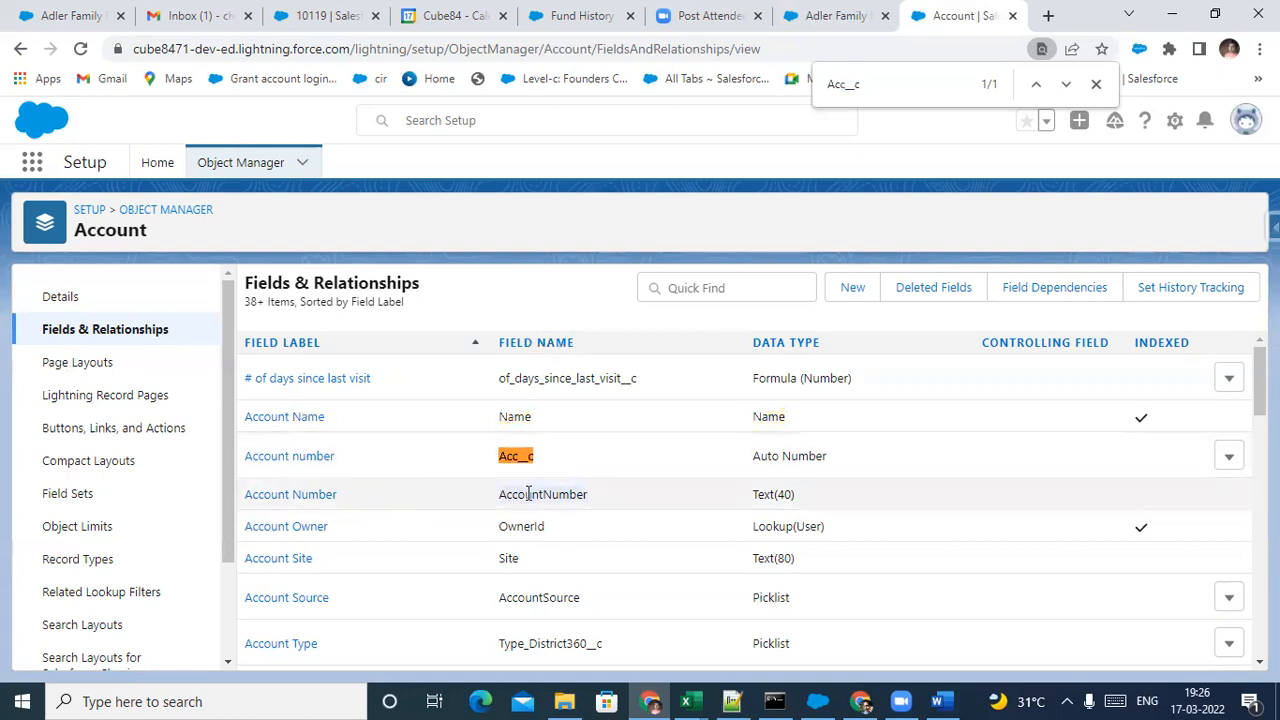
key(ctrl+f)
text(v)
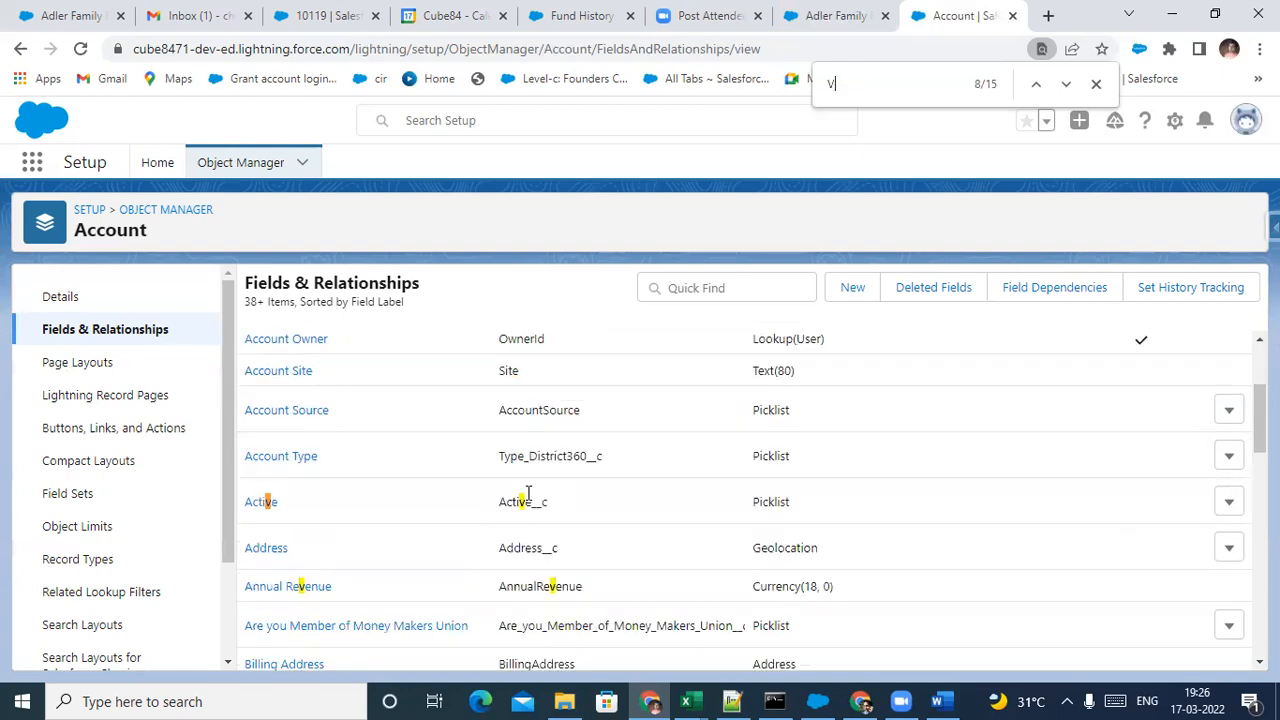
key(BackSpace)
text(AccountNumber)
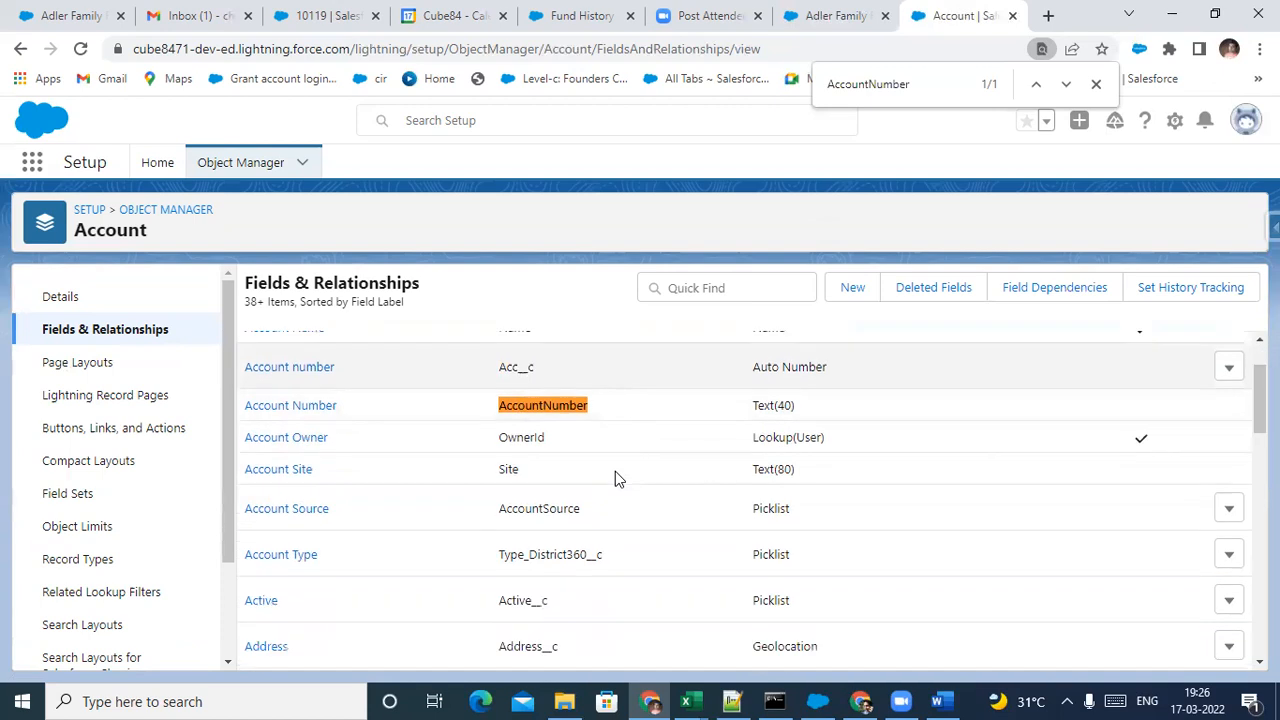
Copy the Clean Status field's name, CleanStatus, and search the Account field list for it
scroll(521, 540, down, 4)
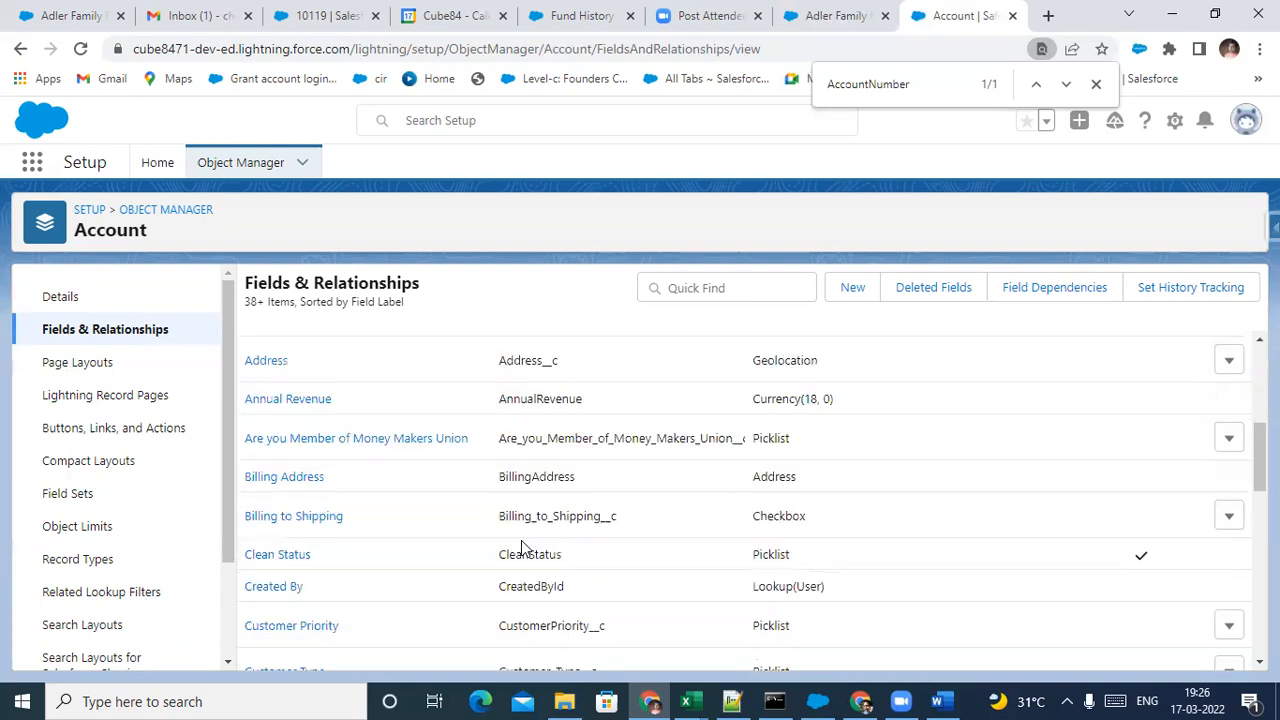
double_click(528, 556)
key(ctrl+c)
key(ctrl+f)
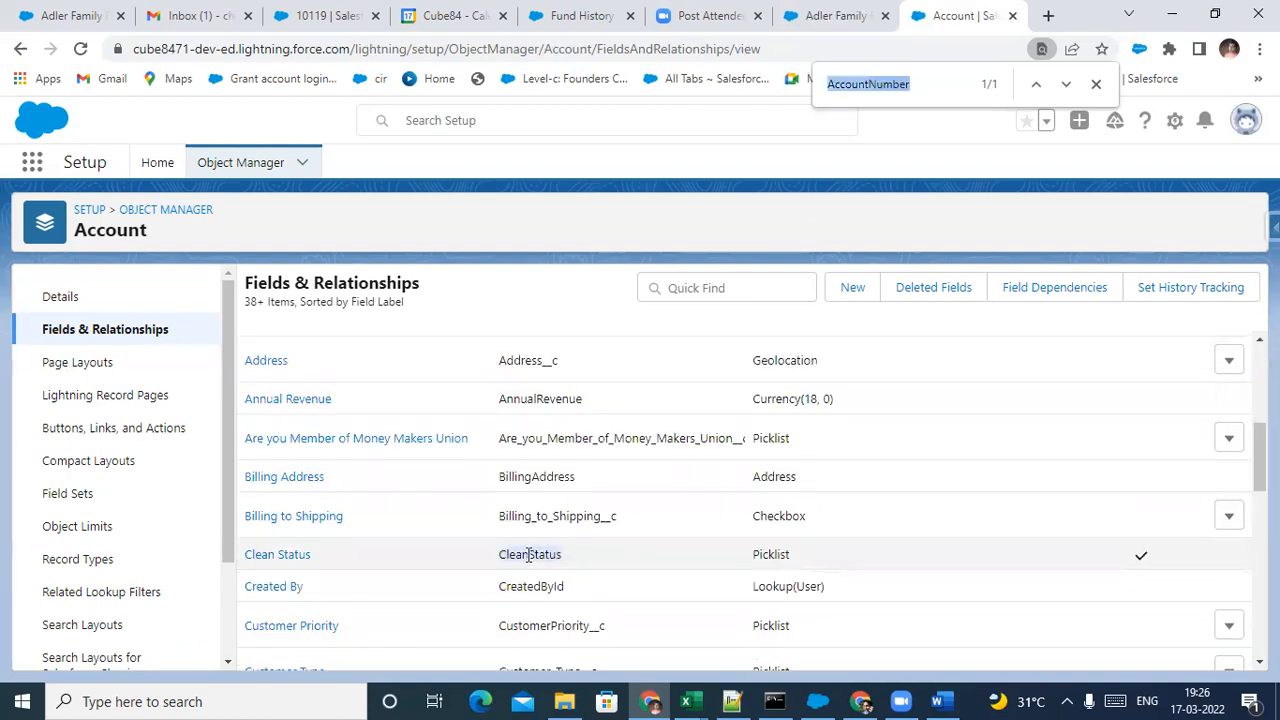
key(ctrl+v)
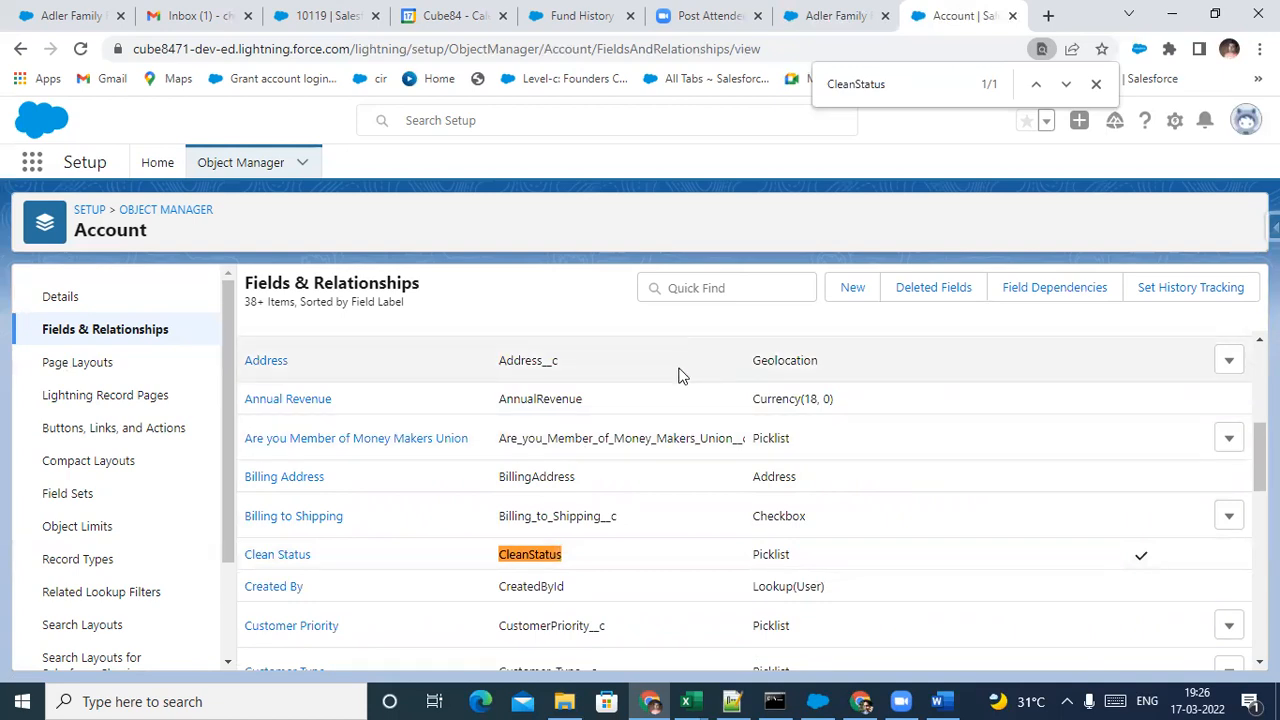
Start a new custom field on the Account object with the Text data type and continue to its details
click(853, 288)
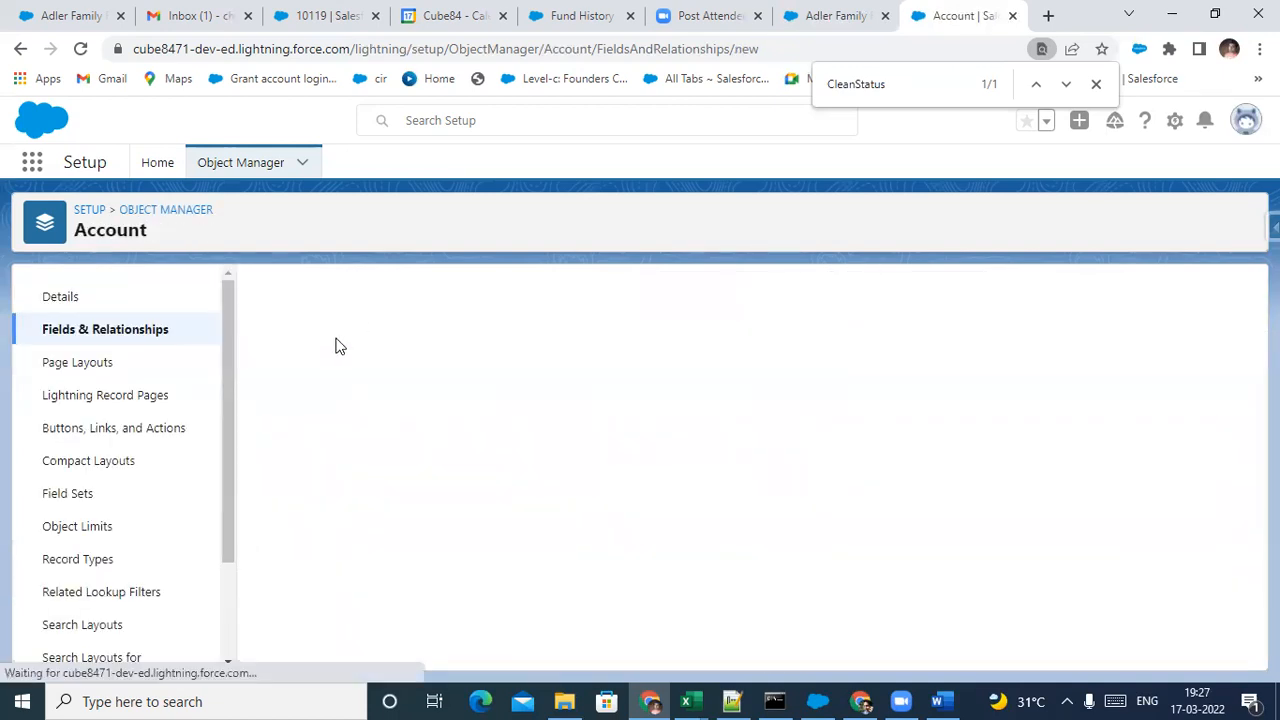
scroll(325, 470, down, 4)
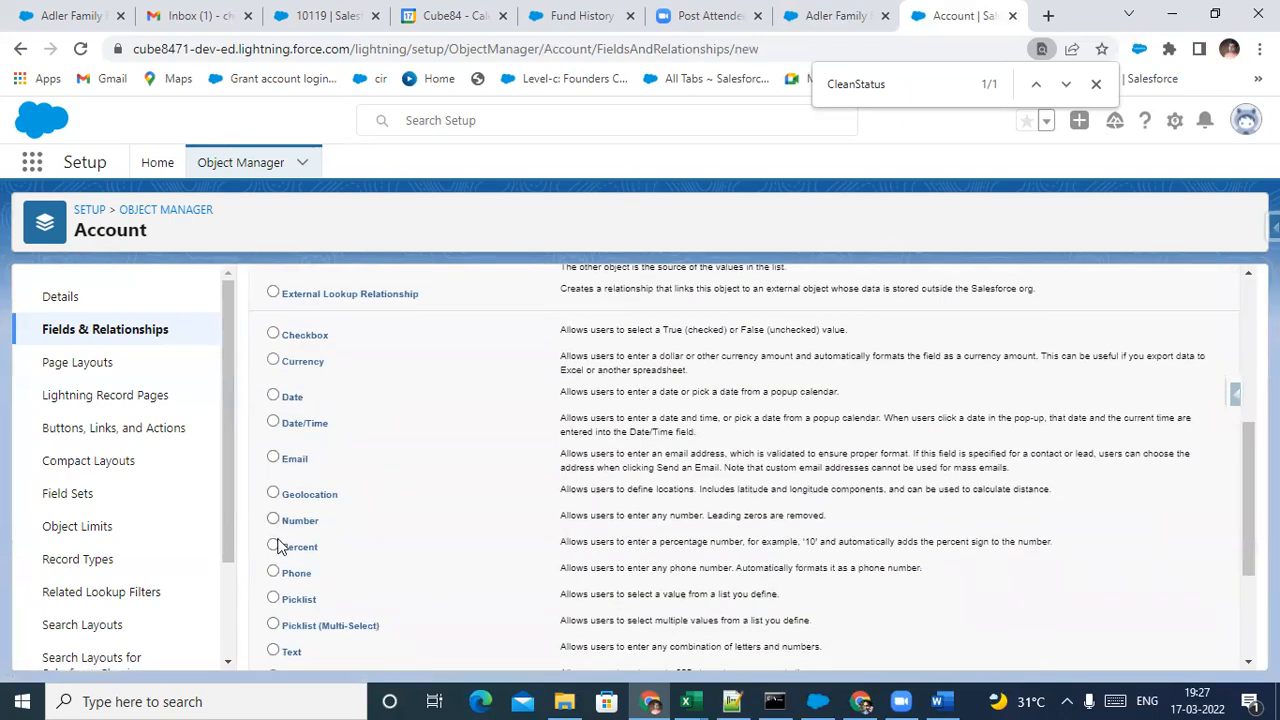
scroll(277, 605, down, 2)
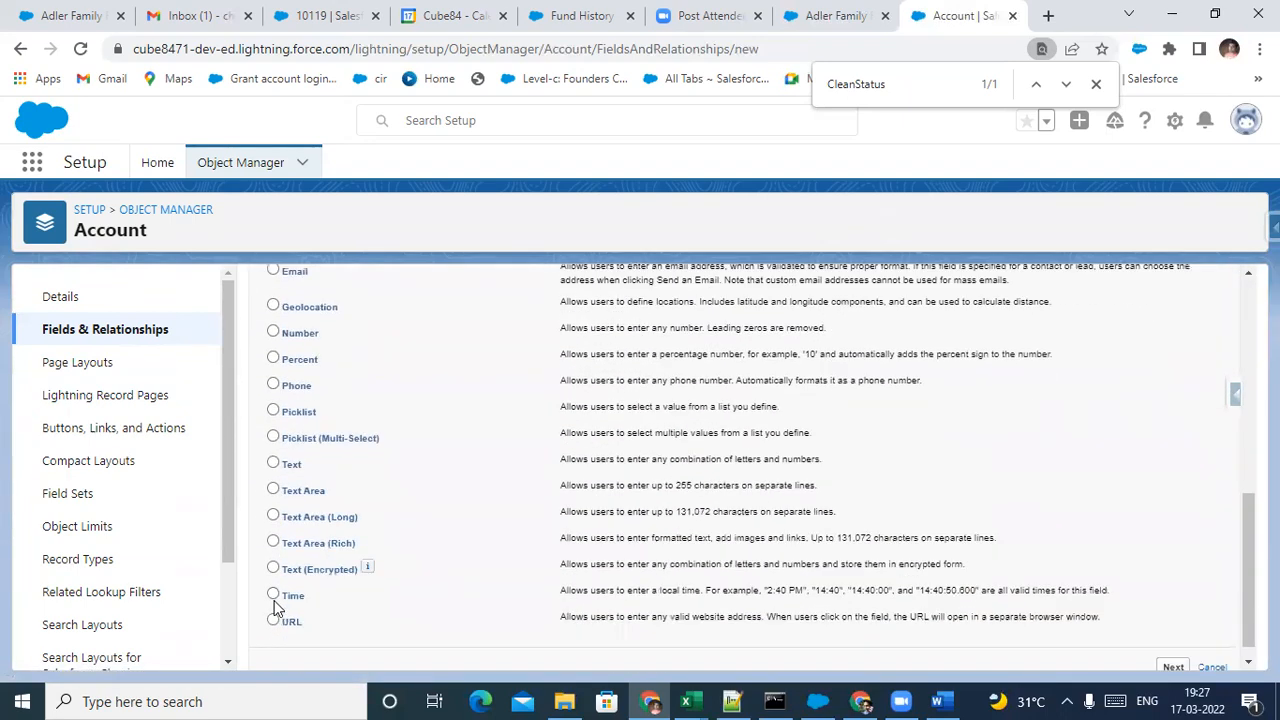
scroll(1191, 645, down, 1)
click(1175, 646)
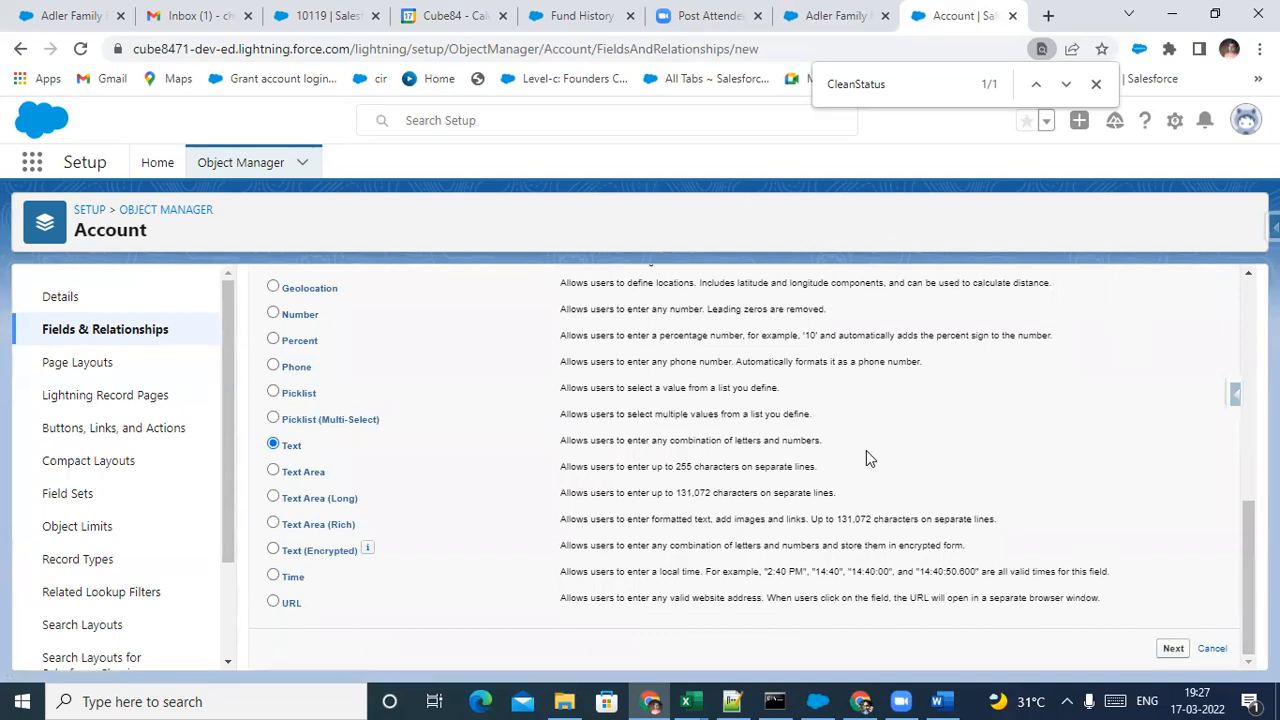
Give the new field the label Clean Status, length 18 and field name CleanStatus, and continue to field-level security
key(ctrl+v)
click(481, 423)
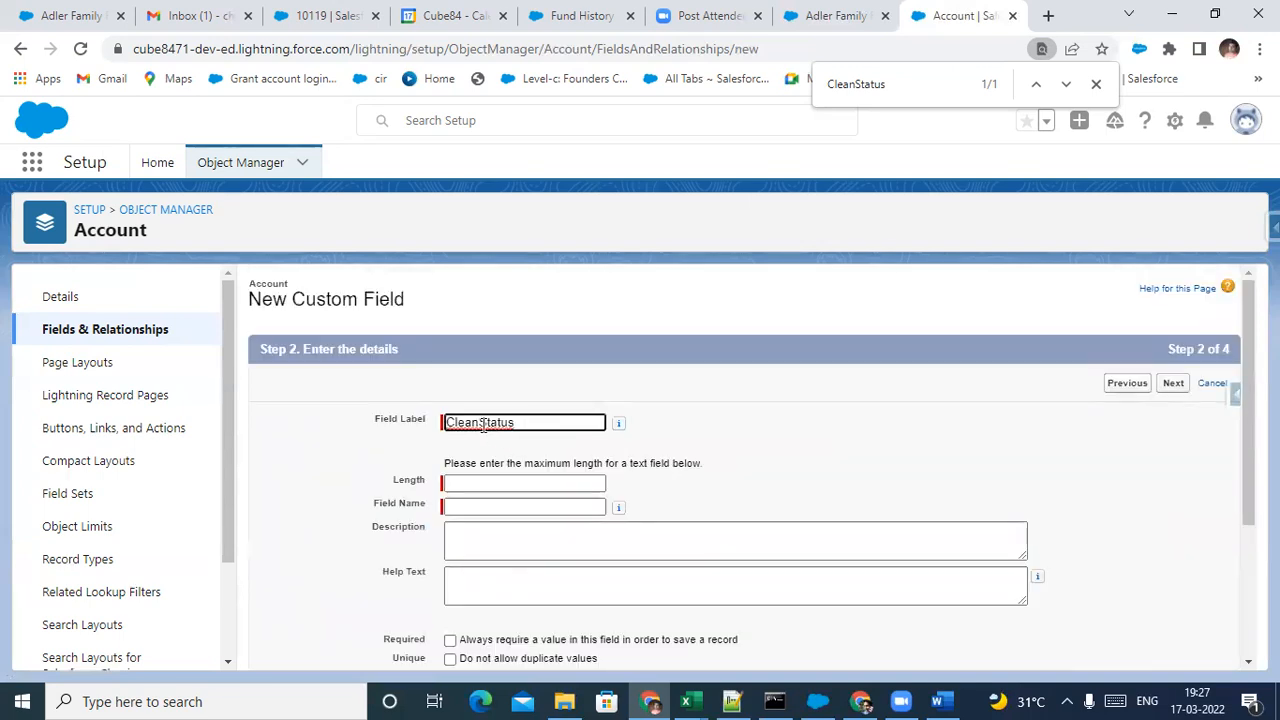
click(497, 481)
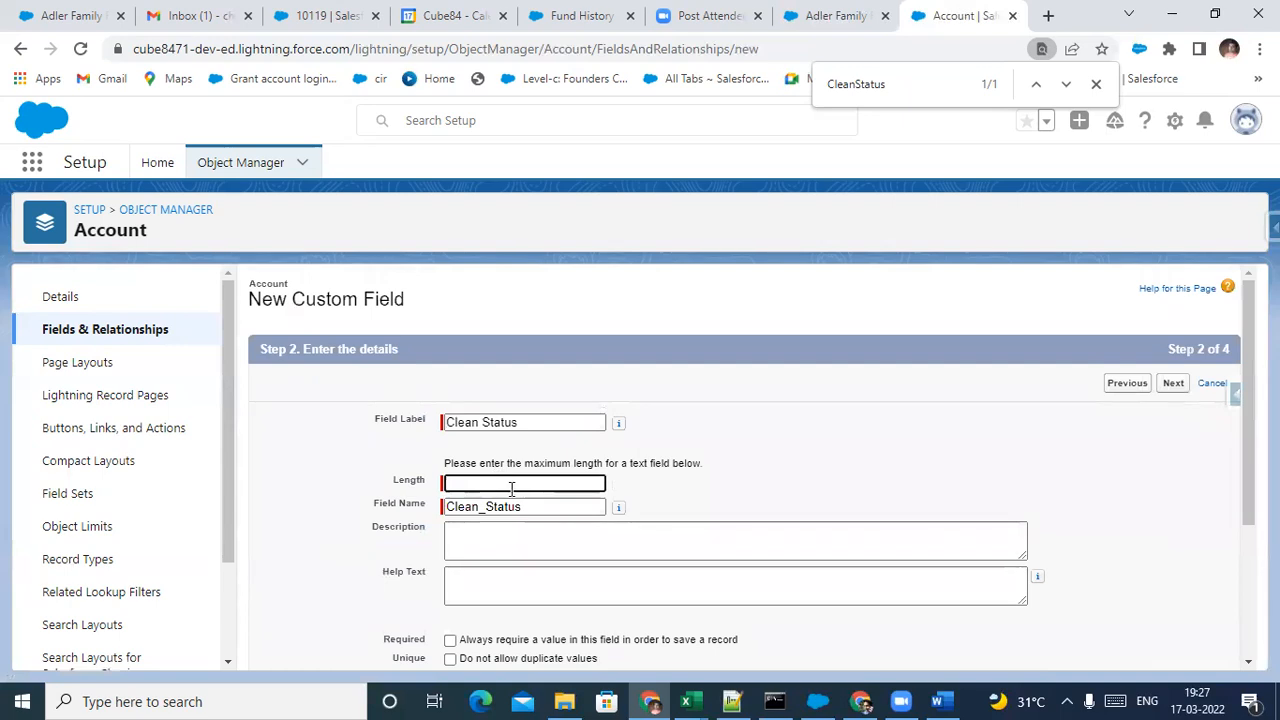
text(18)
click(515, 507)
key(ctrl+a)
key(ctrl+v)
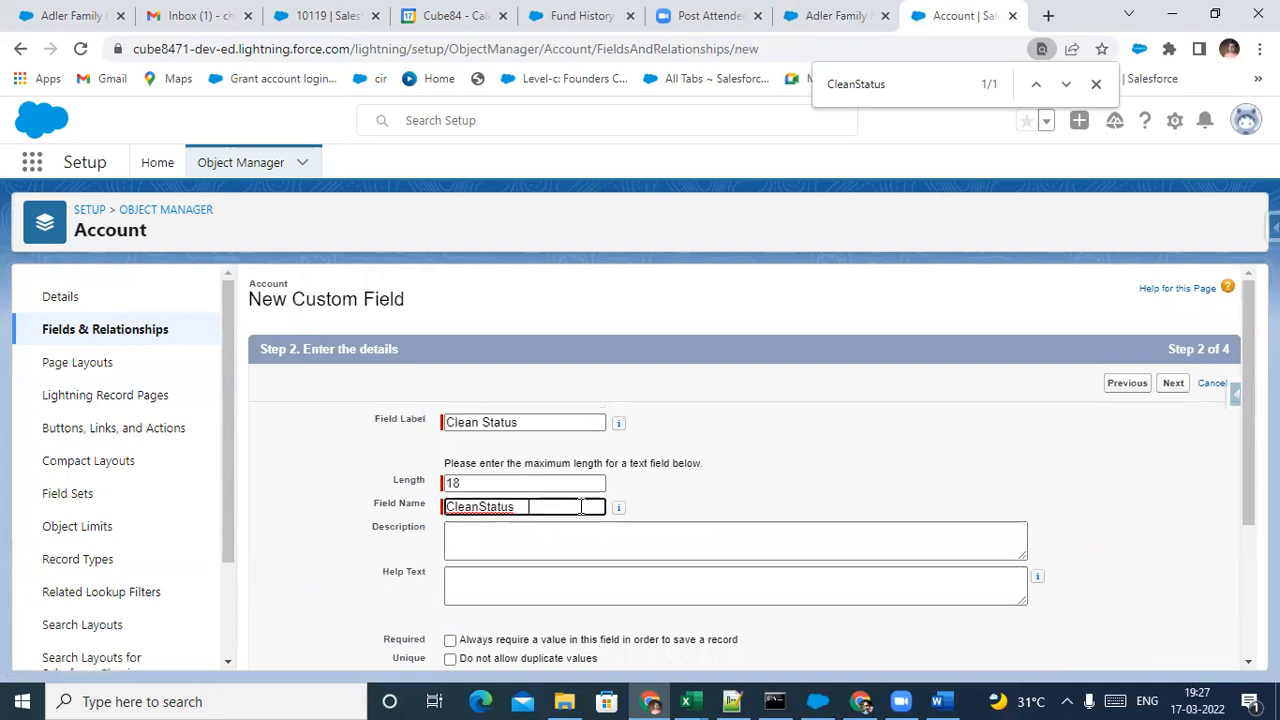
double_click(517, 508)
click(1173, 384)
scroll(855, 407, down, 2)
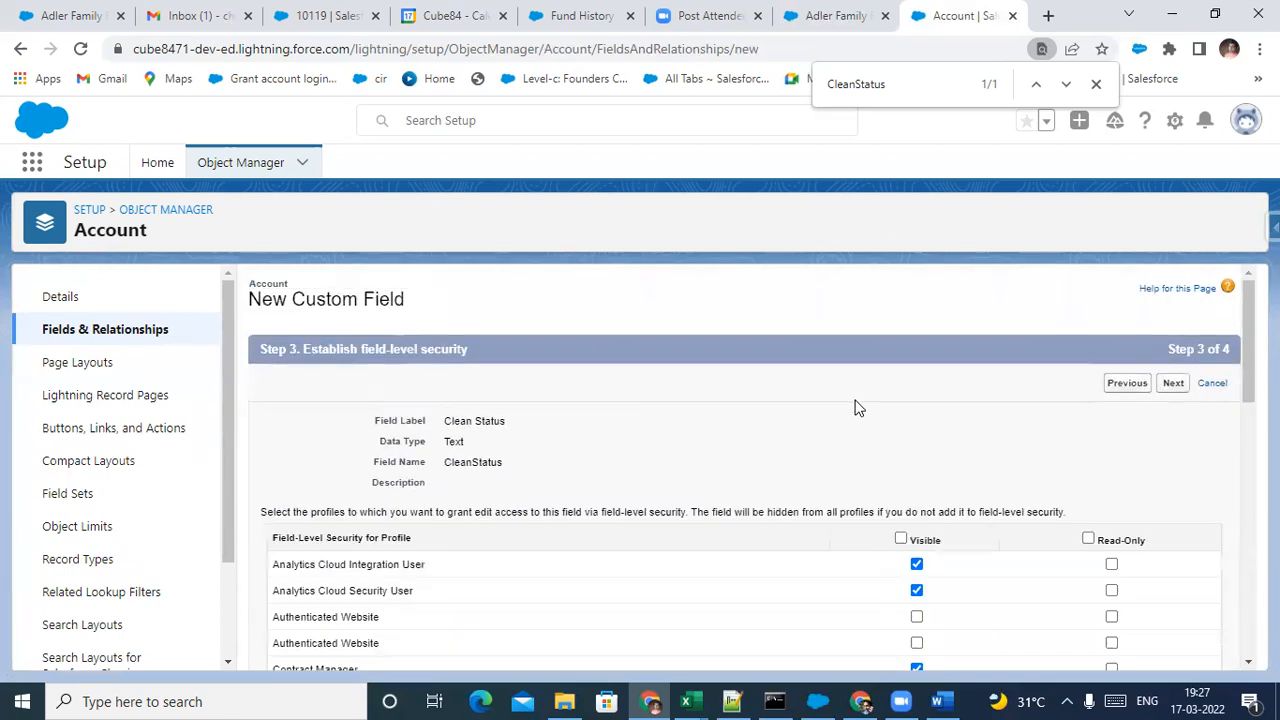
Open the Account object's Fields & Relationships list in a new browser tab, keeping the new custom field wizard open
click(840, 15)
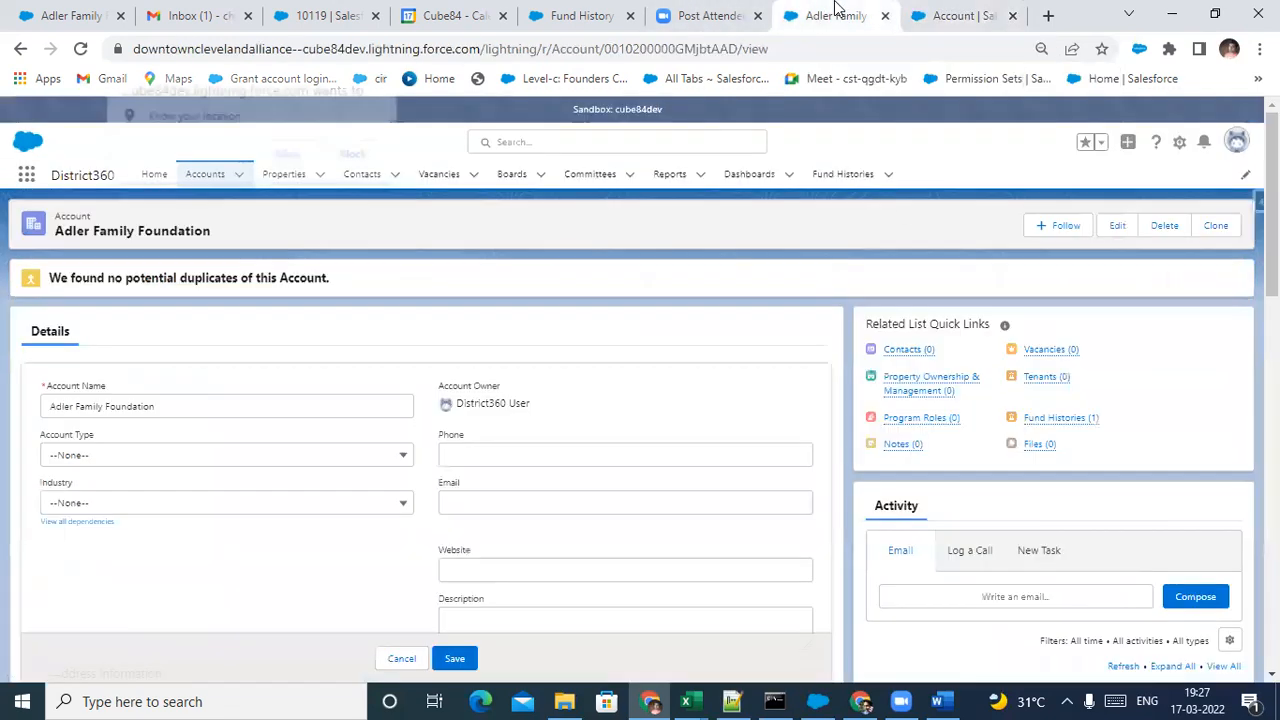
click(952, 12)
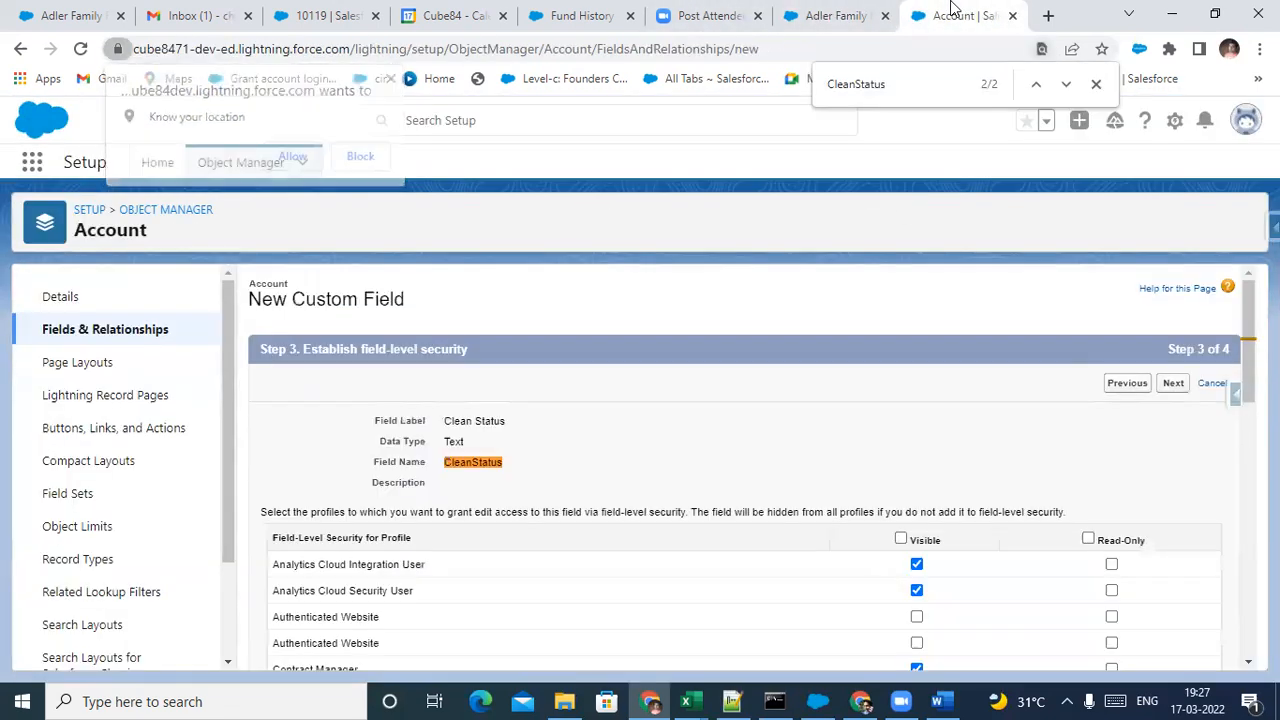
right_click(149, 334)
click(230, 340)
click(962, 12)
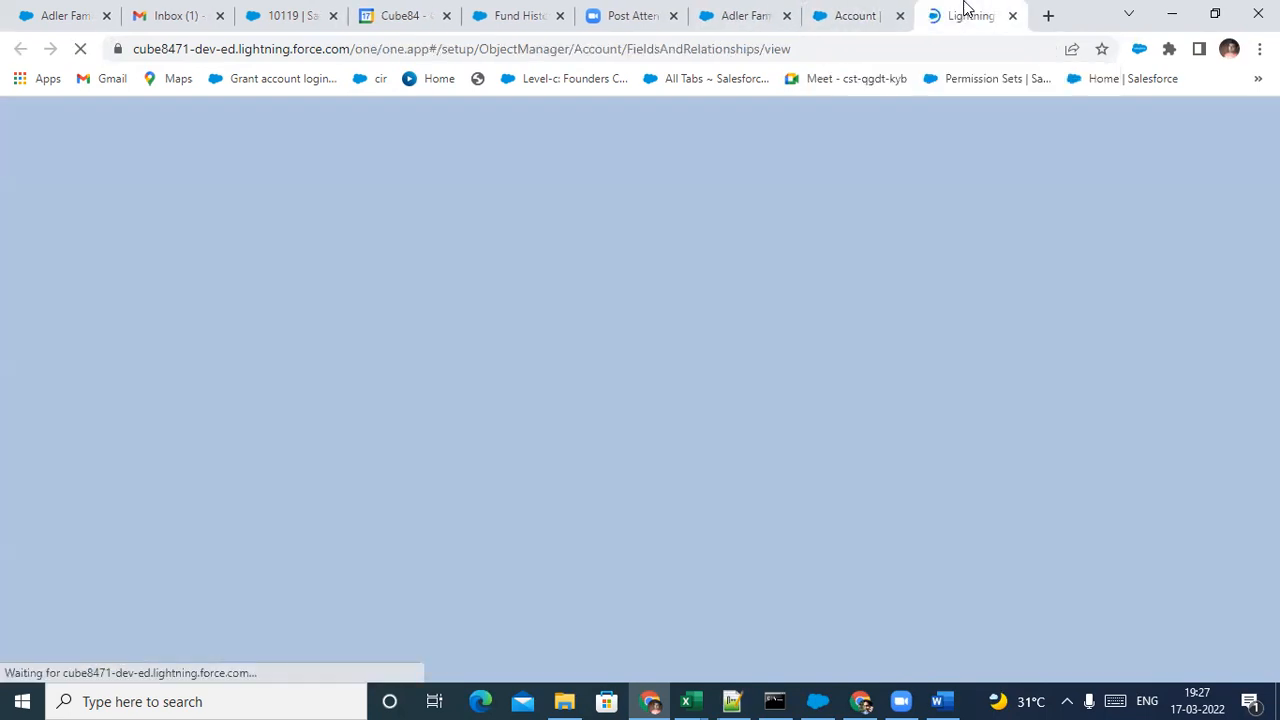
click(860, 12)
click(955, 14)
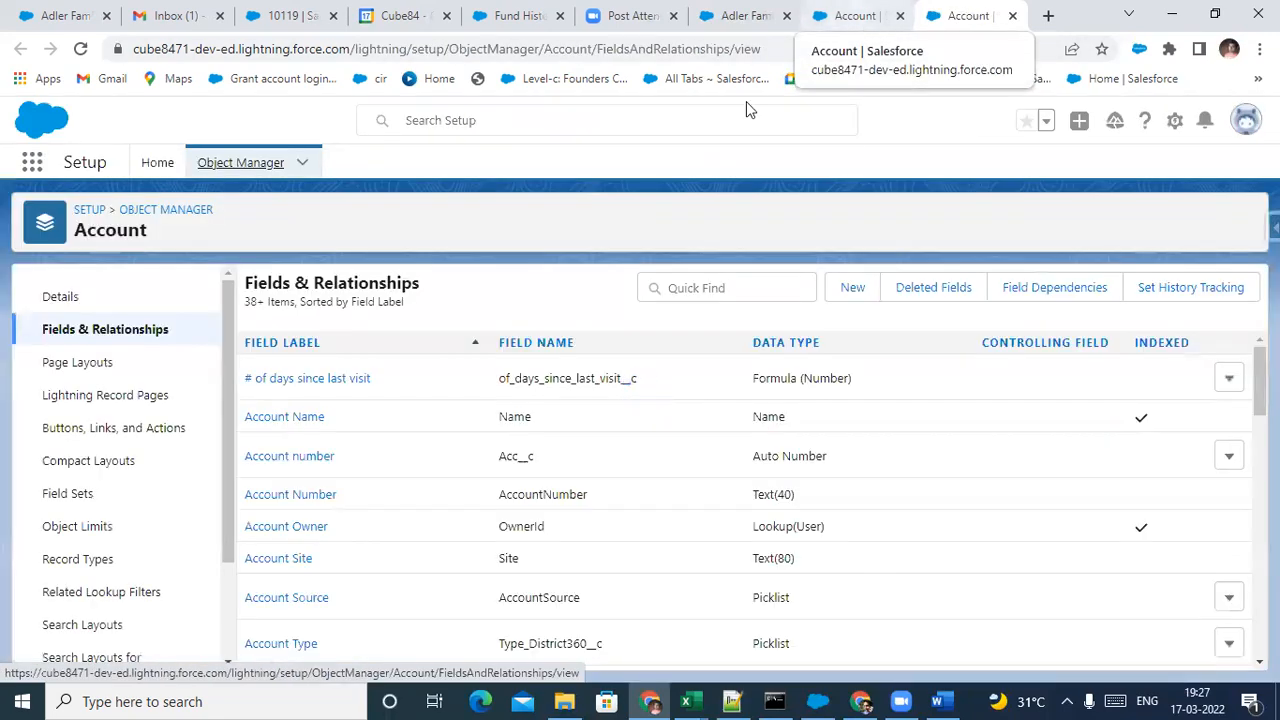
Search the Account field list for CleanStatus and highlight the existing Clean Status field's name
scroll(565, 533, down, 2)
scroll(565, 535, down, 5)
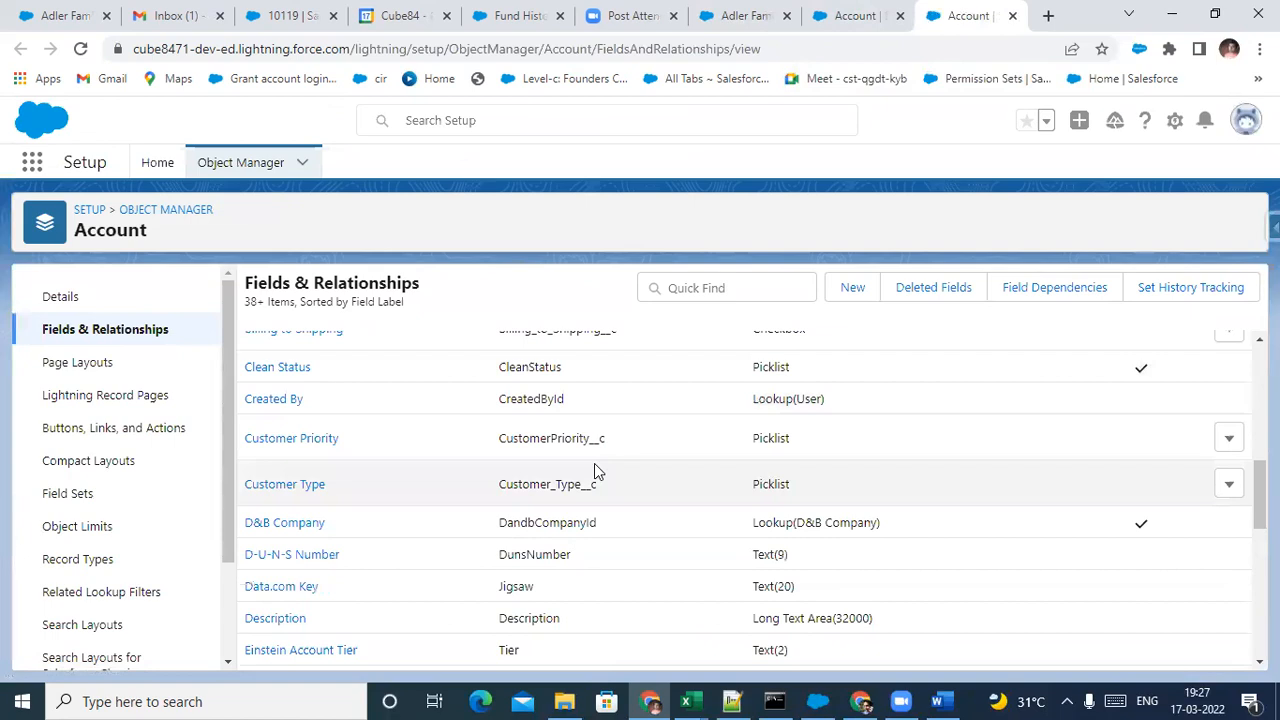
key(ctrl+f)
key(ctrl+v)
double_click(519, 370)
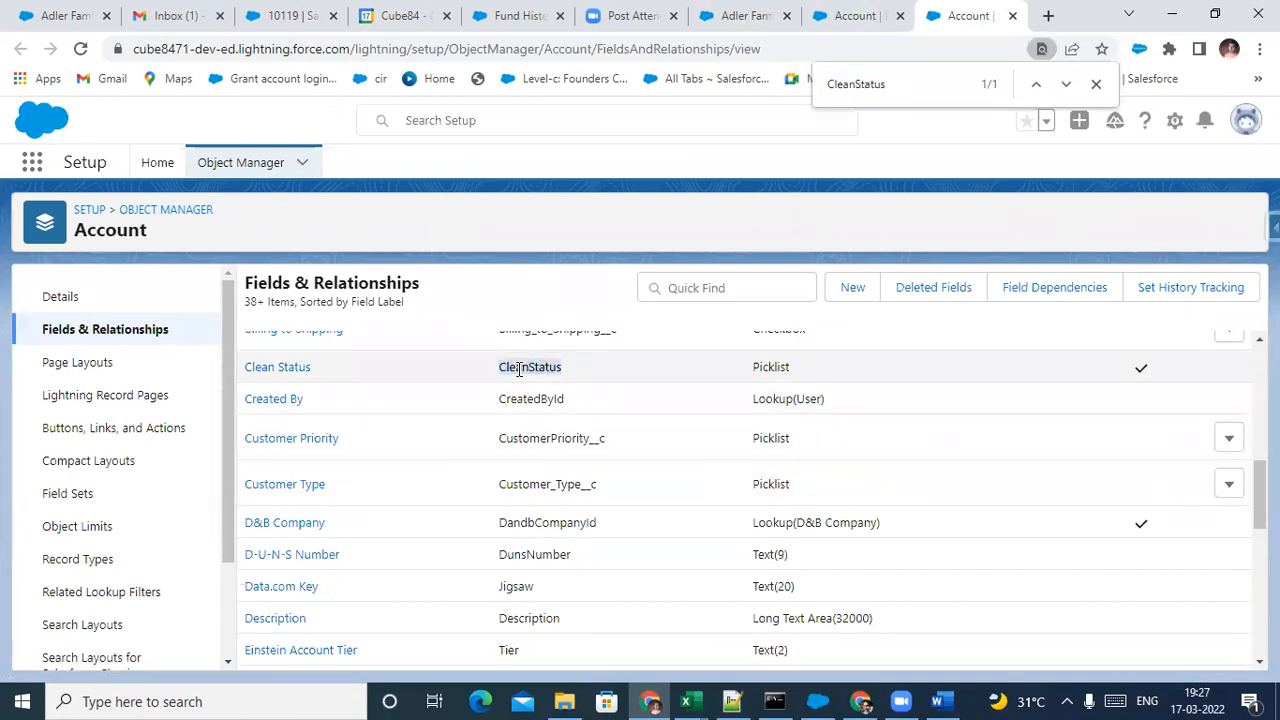
click(521, 369)
right_click(545, 372)
click(548, 373)
right_click(547, 377)
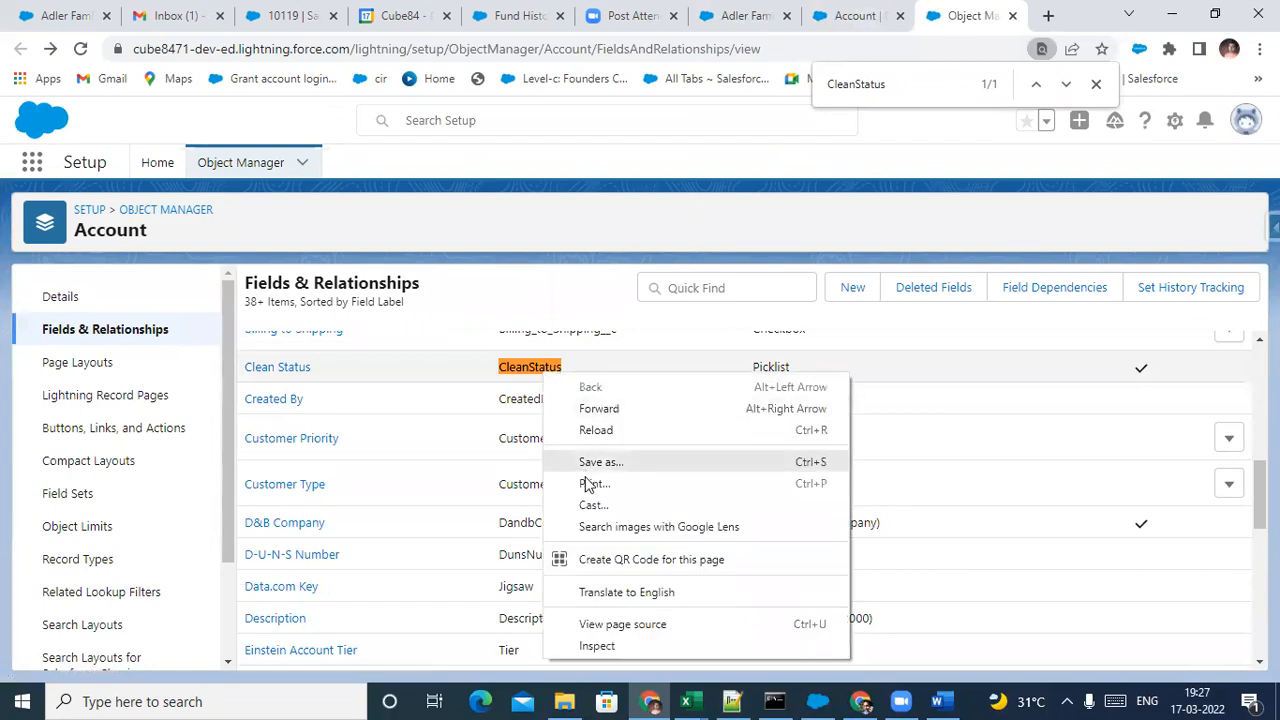
click(531, 372)
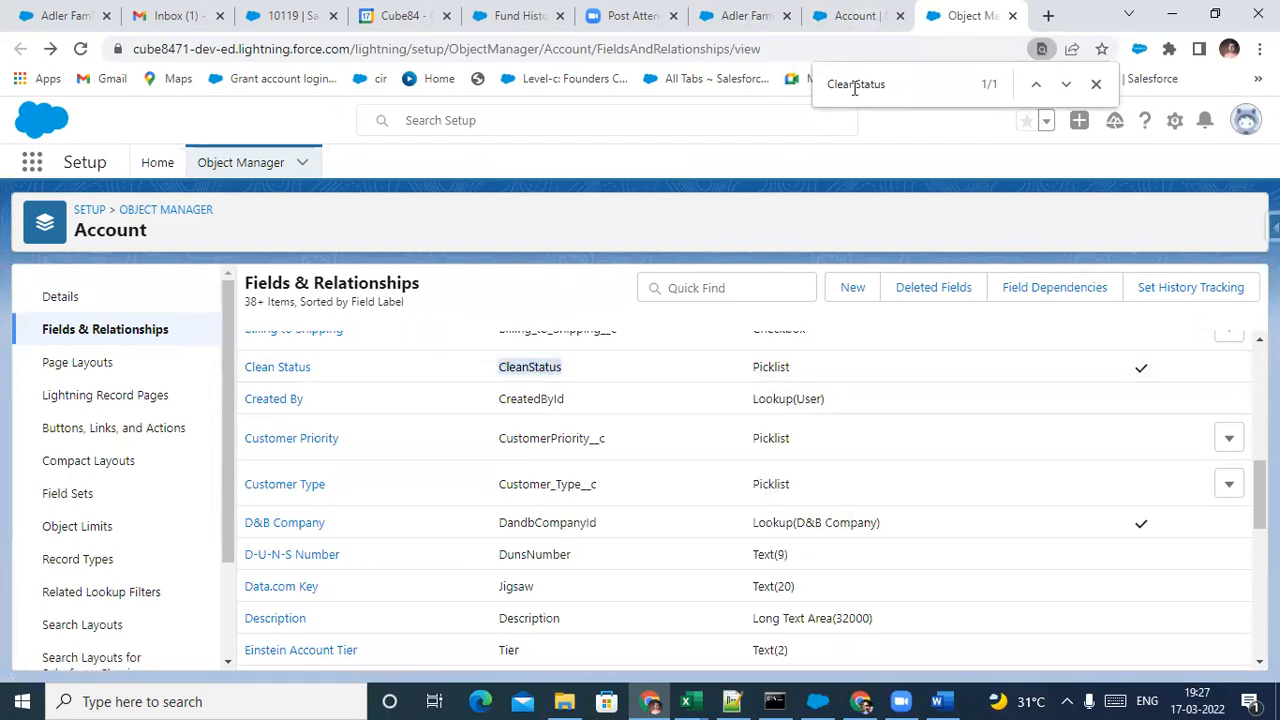
Return to the new custom field's details, review its CleanStatus field name and continue to field-level security
click(855, 15)
click(20, 48)
click(496, 508)
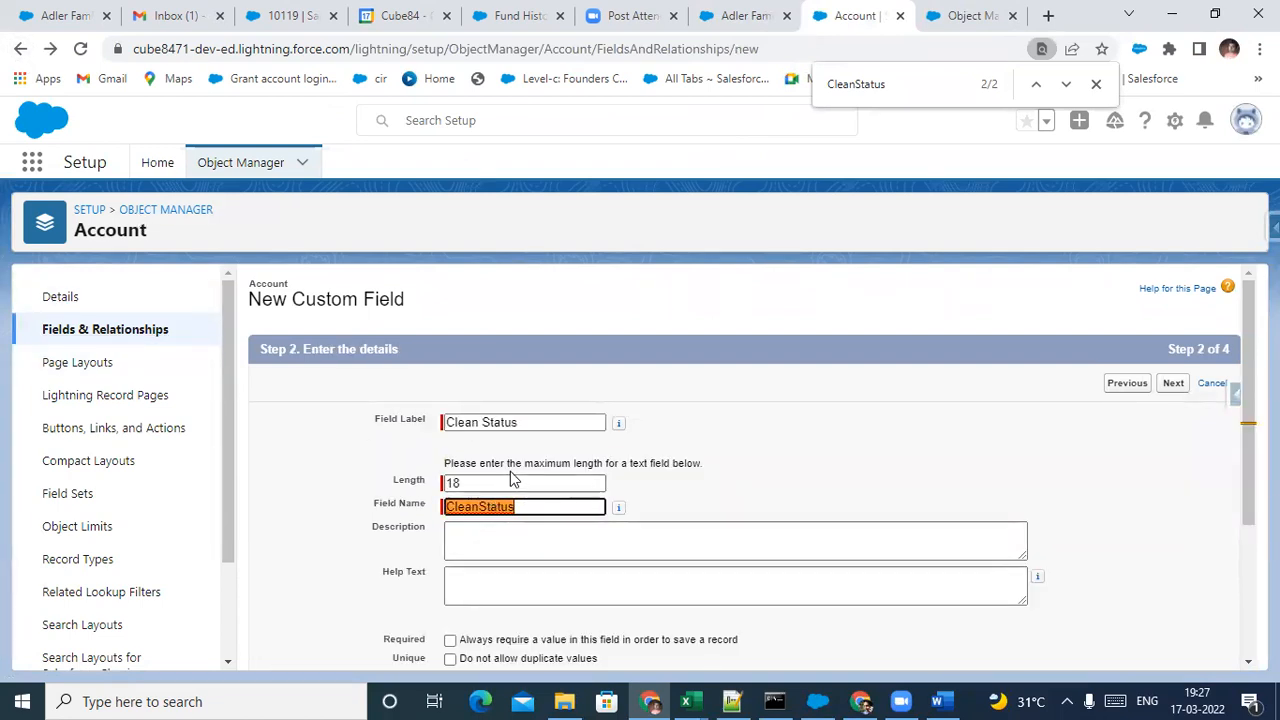
scroll(791, 491, down, 2)
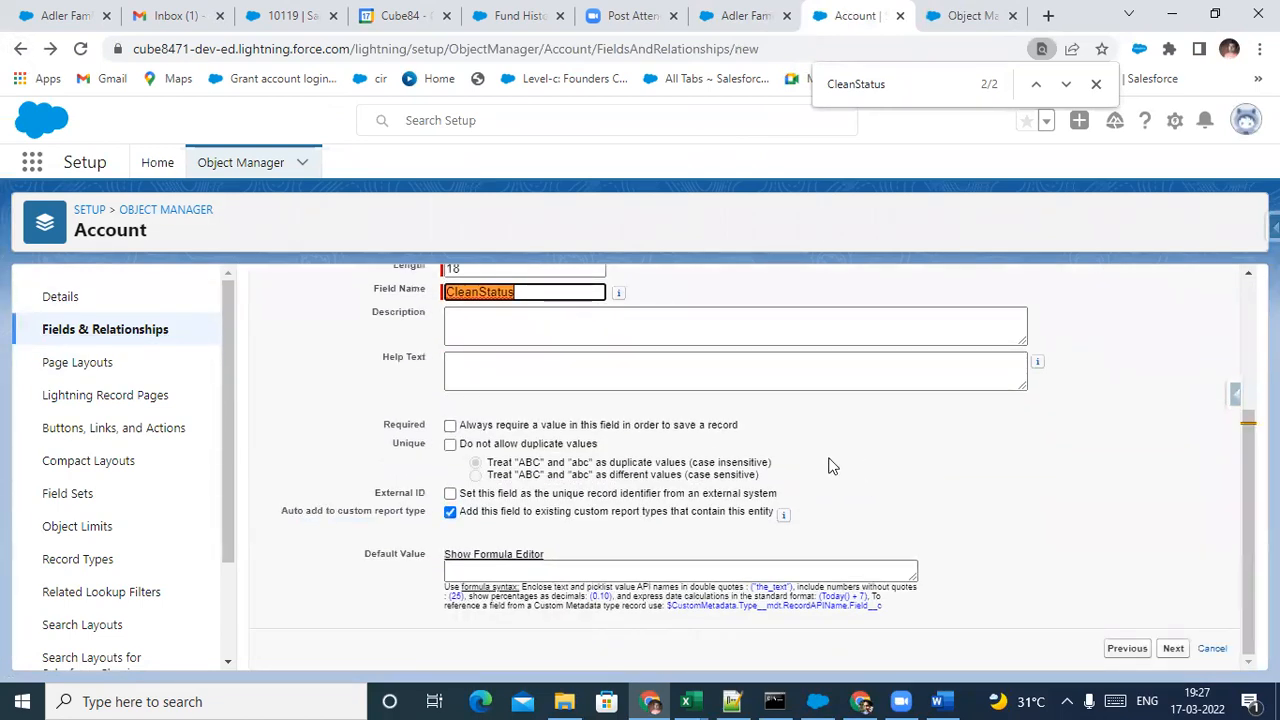
click(1173, 648)
Return to the new custom field's details and replace its field name with the automatically generated Clean_Status
click(752, 15)
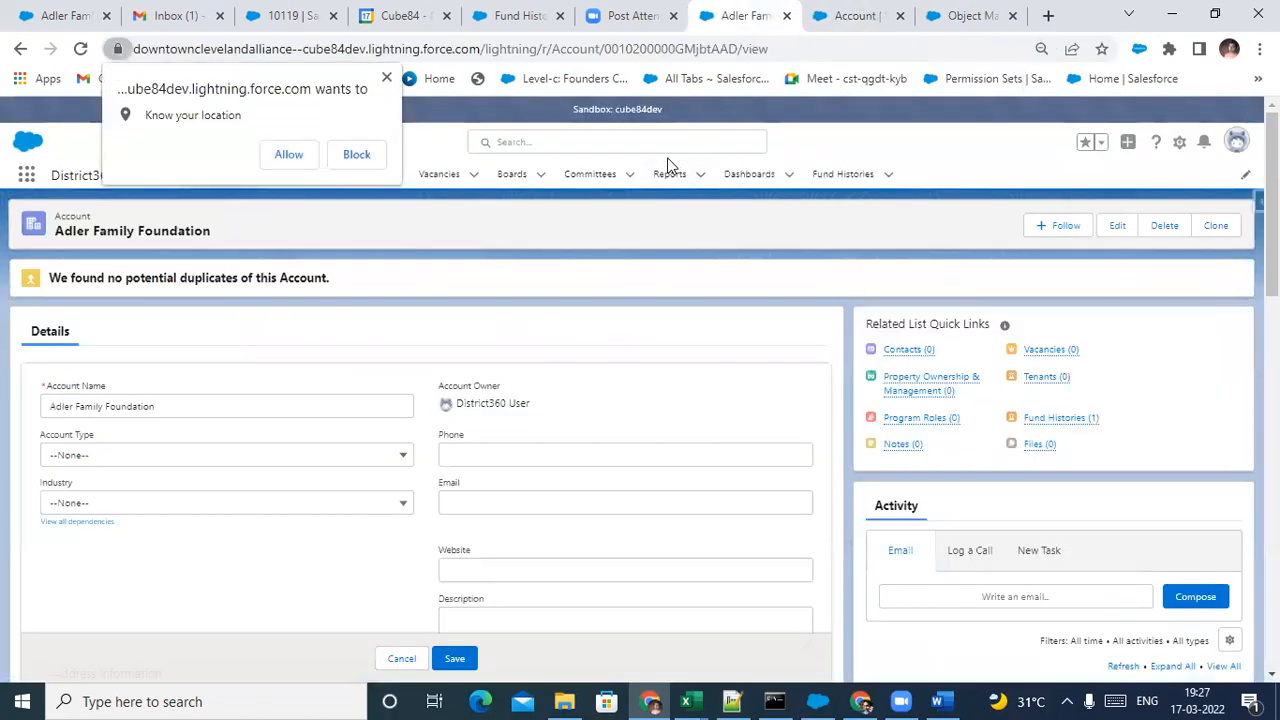
click(855, 15)
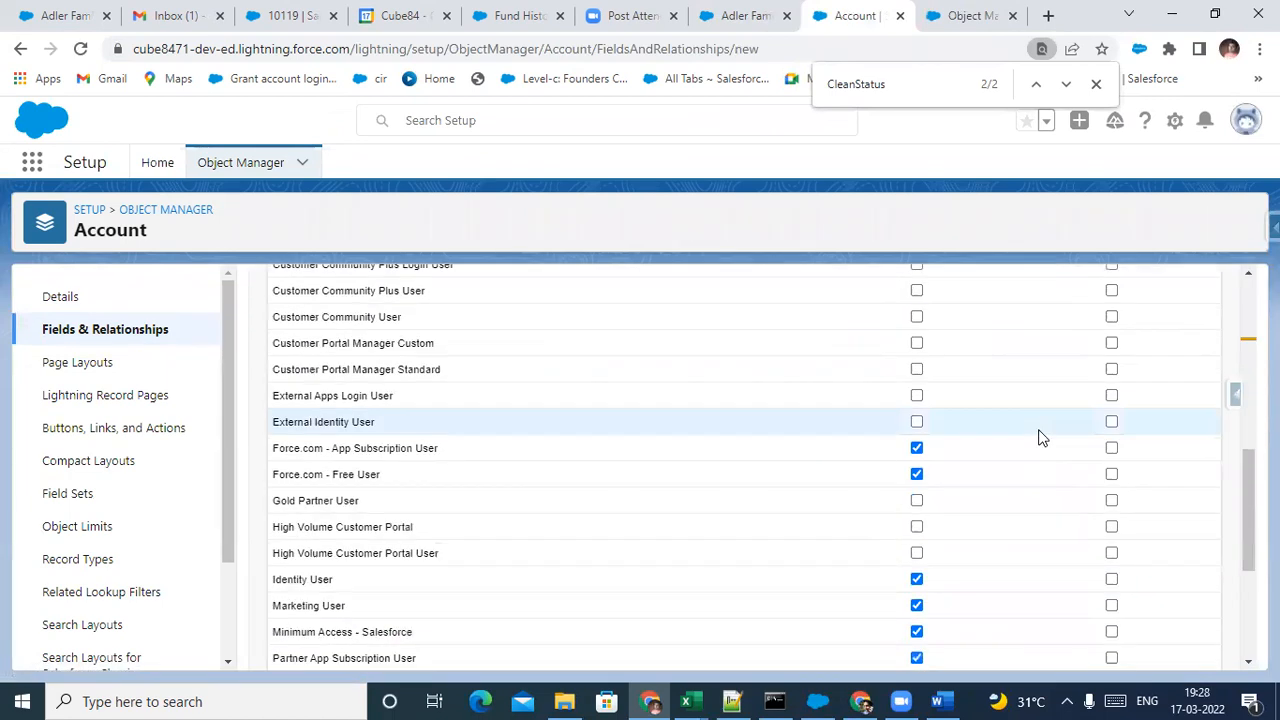
click(20, 50)
click(481, 508)
double_click(490, 508)
key(ctrl+c)
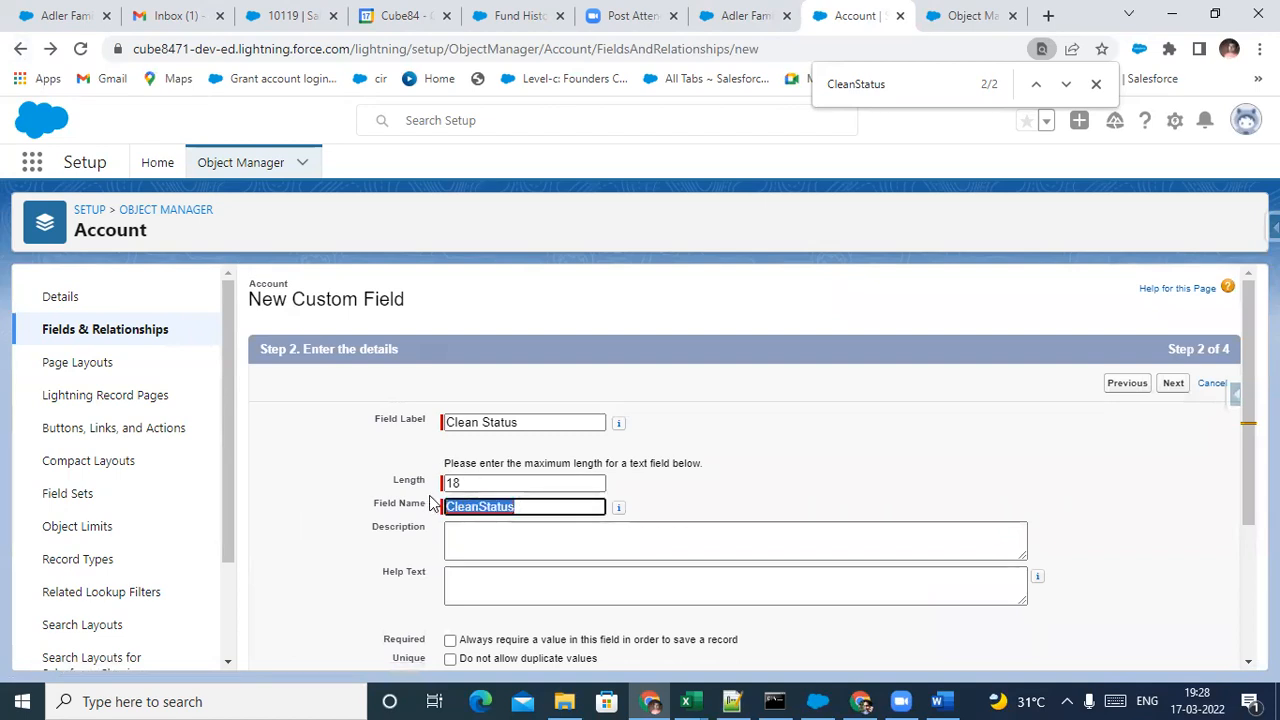
key(BackSpace)
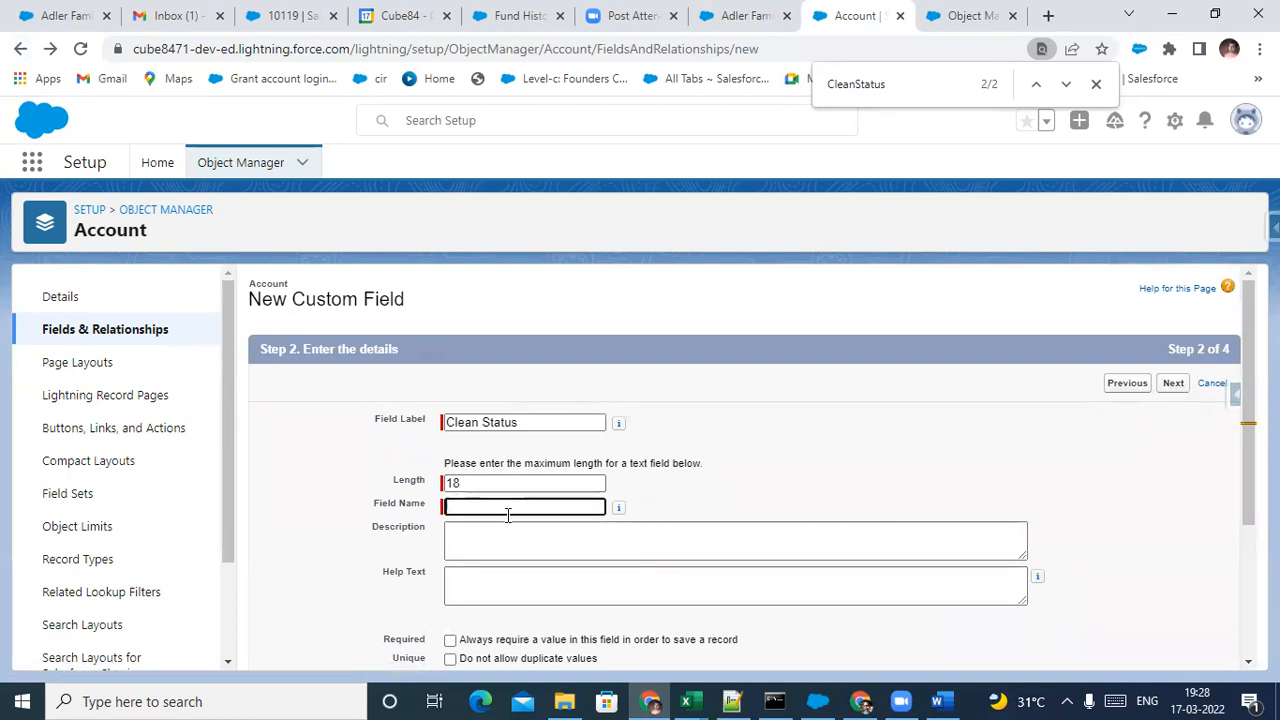
click(520, 481)
click(528, 506)
click(531, 421)
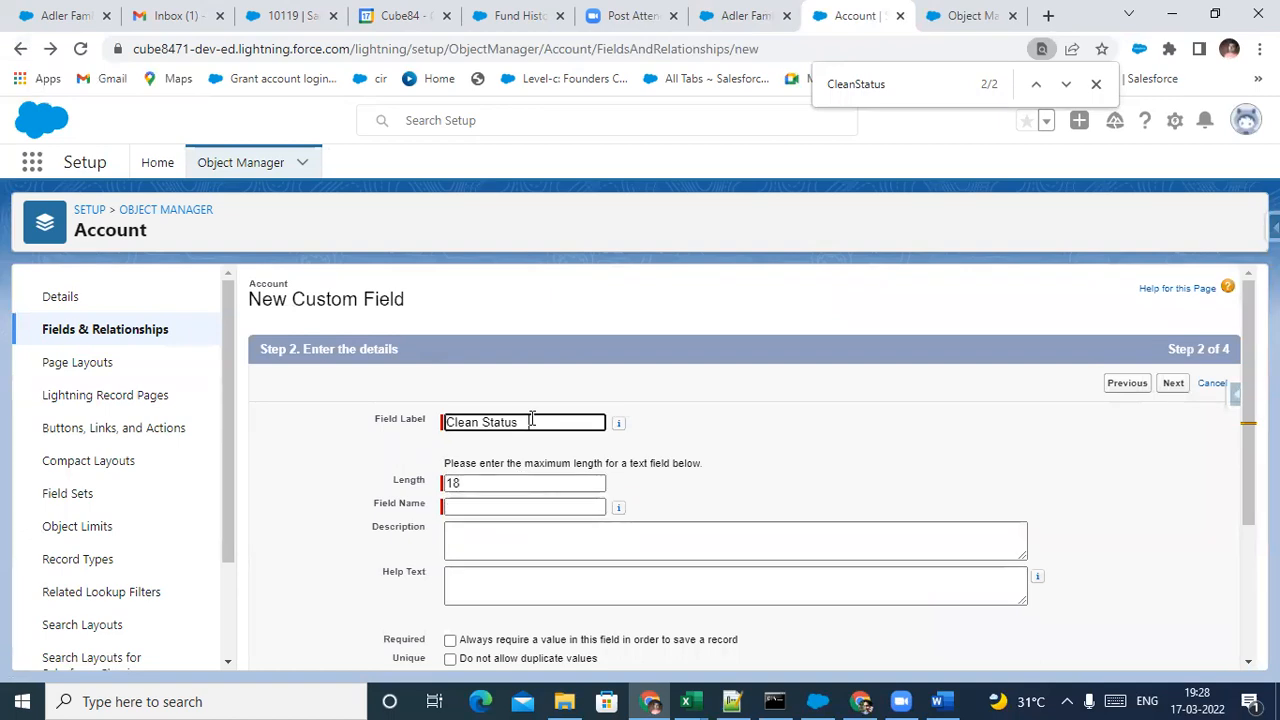
click(540, 505)
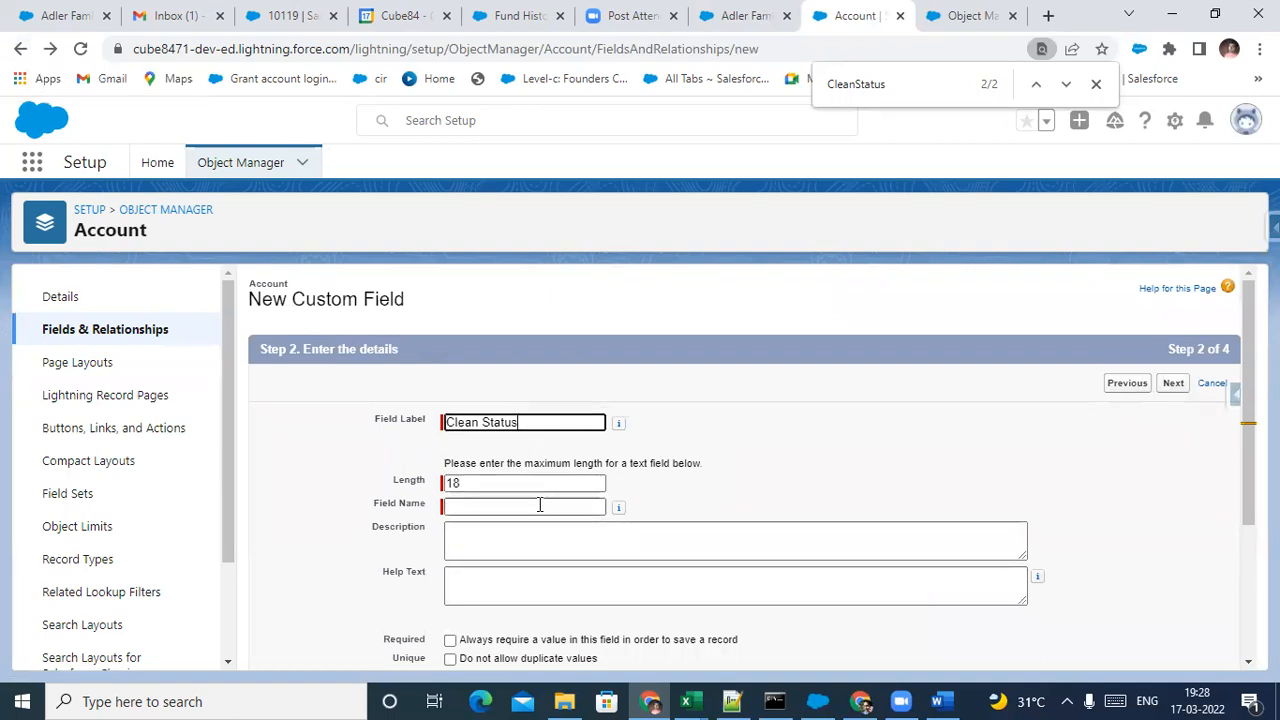
Accept the default field-level security and page layouts, and save the new Clean Status field
click(1175, 387)
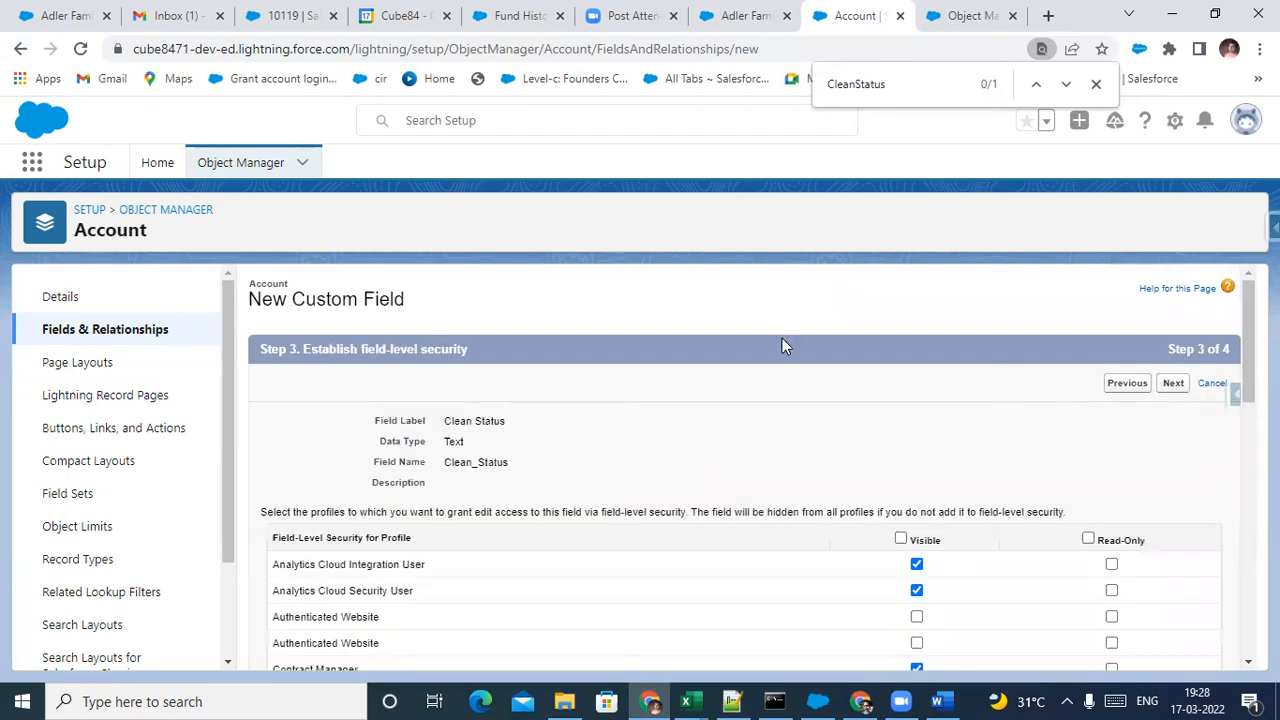
click(1172, 387)
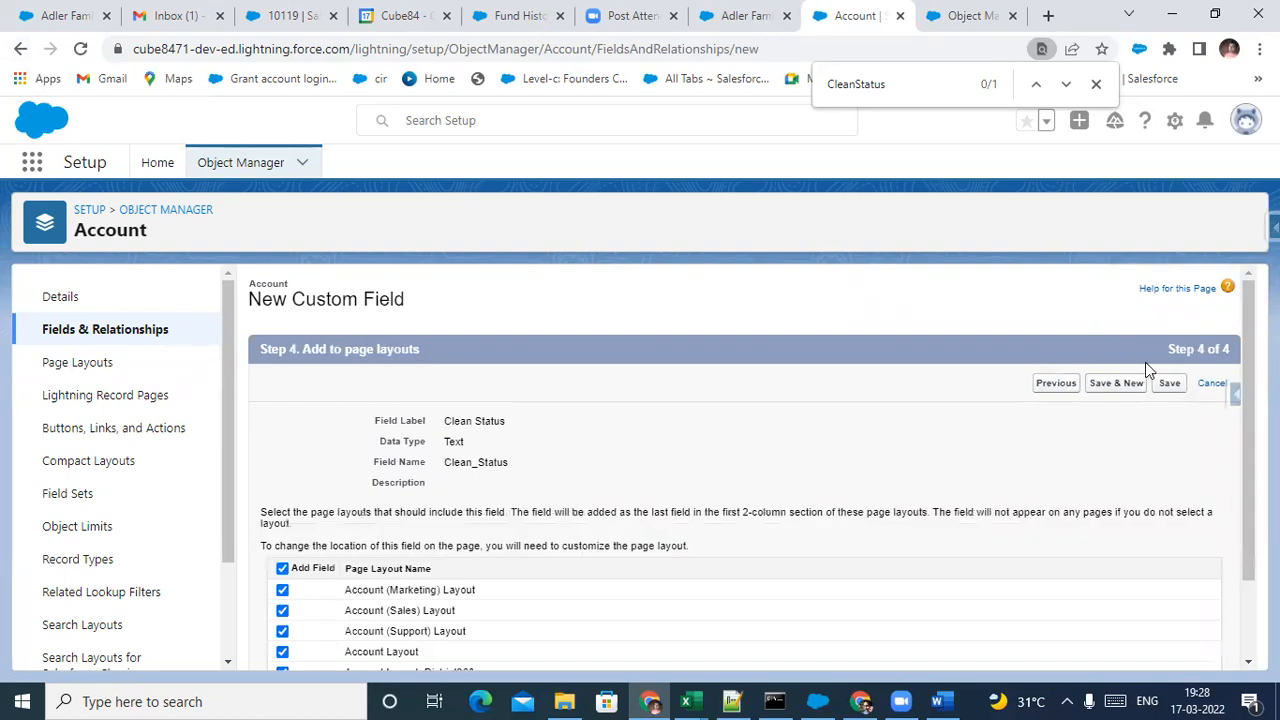
click(1169, 384)
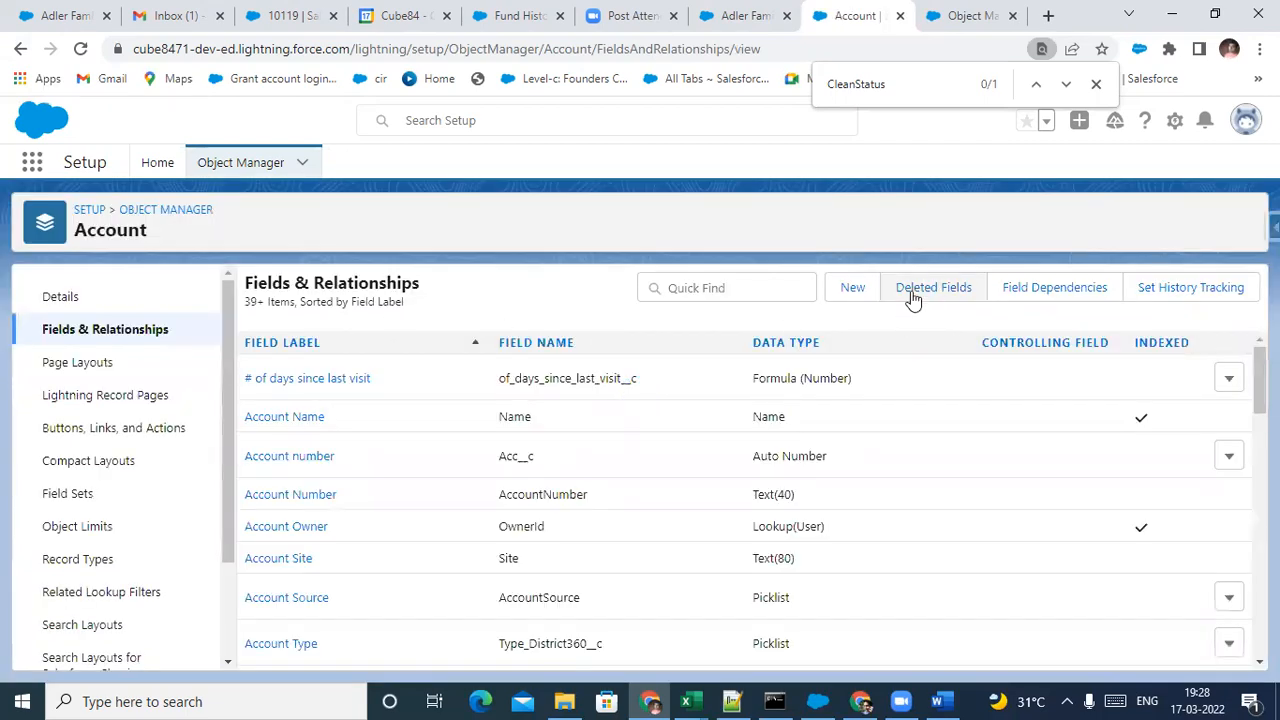
Start another new custom field on the Account object with Text as its data type
click(852, 290)
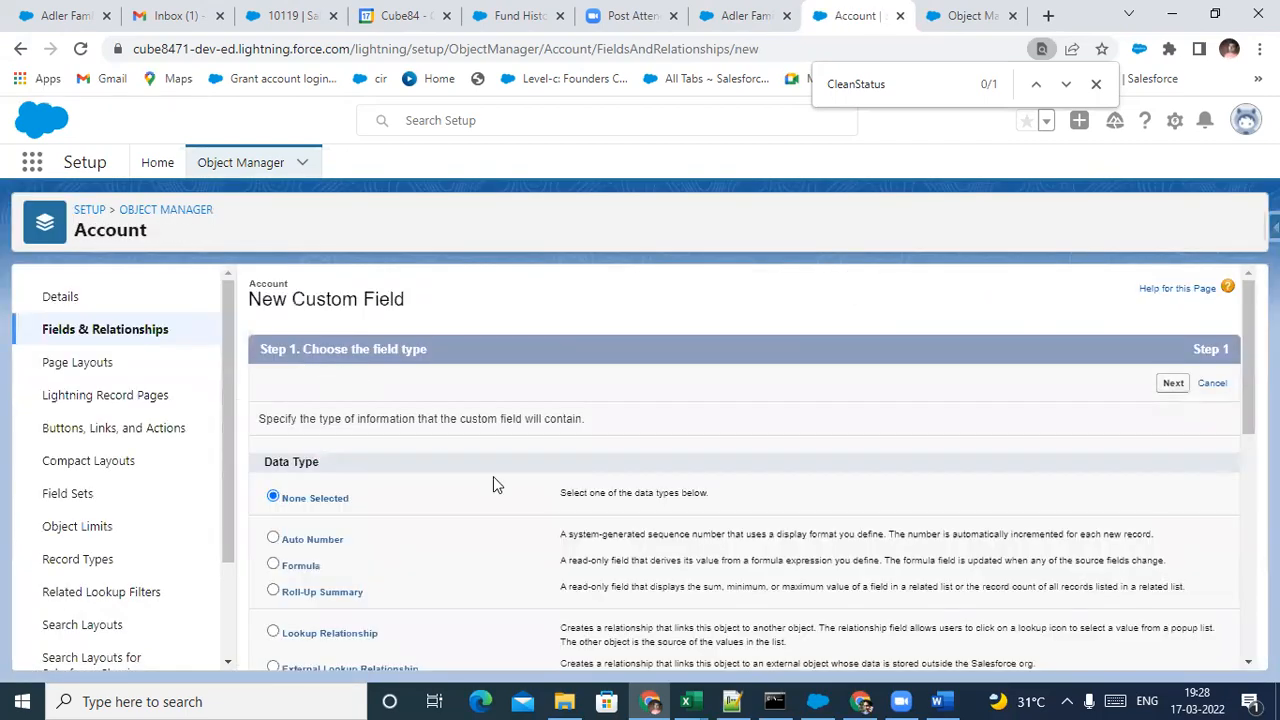
scroll(391, 520, down, 2)
scroll(278, 560, down, 4)
click(280, 446)
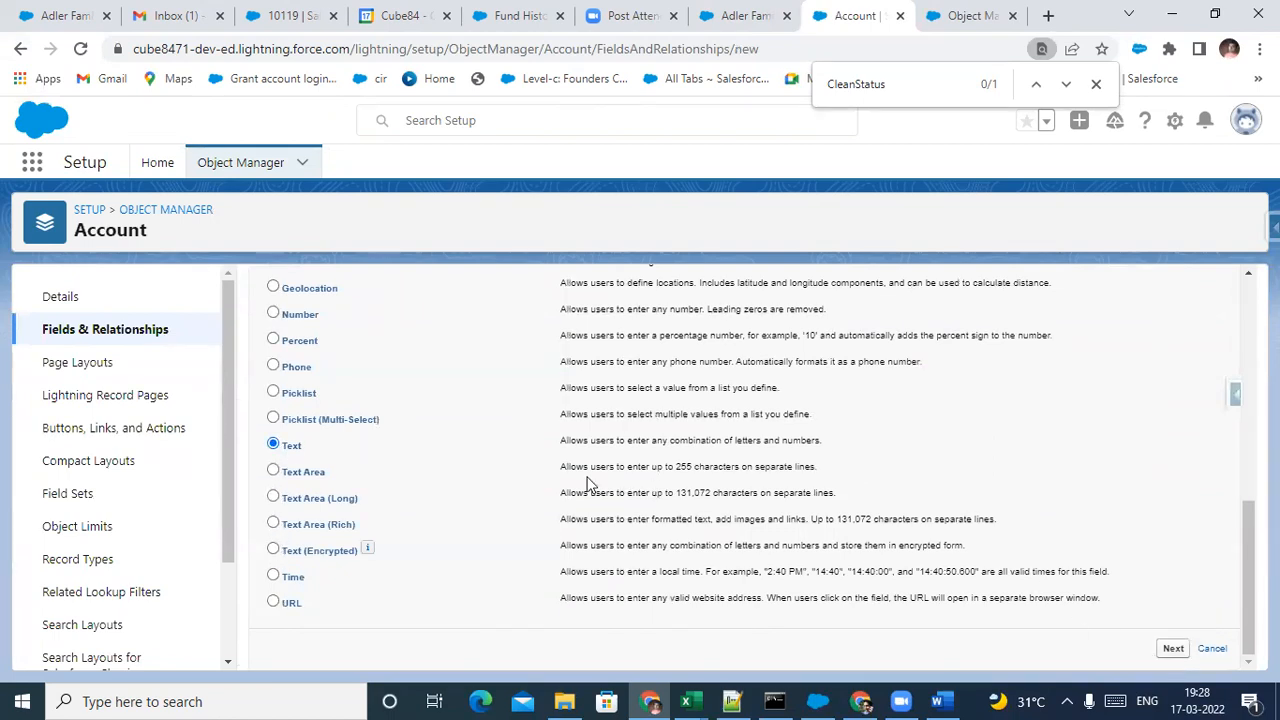
Give the second field the label Clean Status, length 18 and field name Clean_Status, and try to continue
drag(428, 420, 401, 421)
click(478, 422)
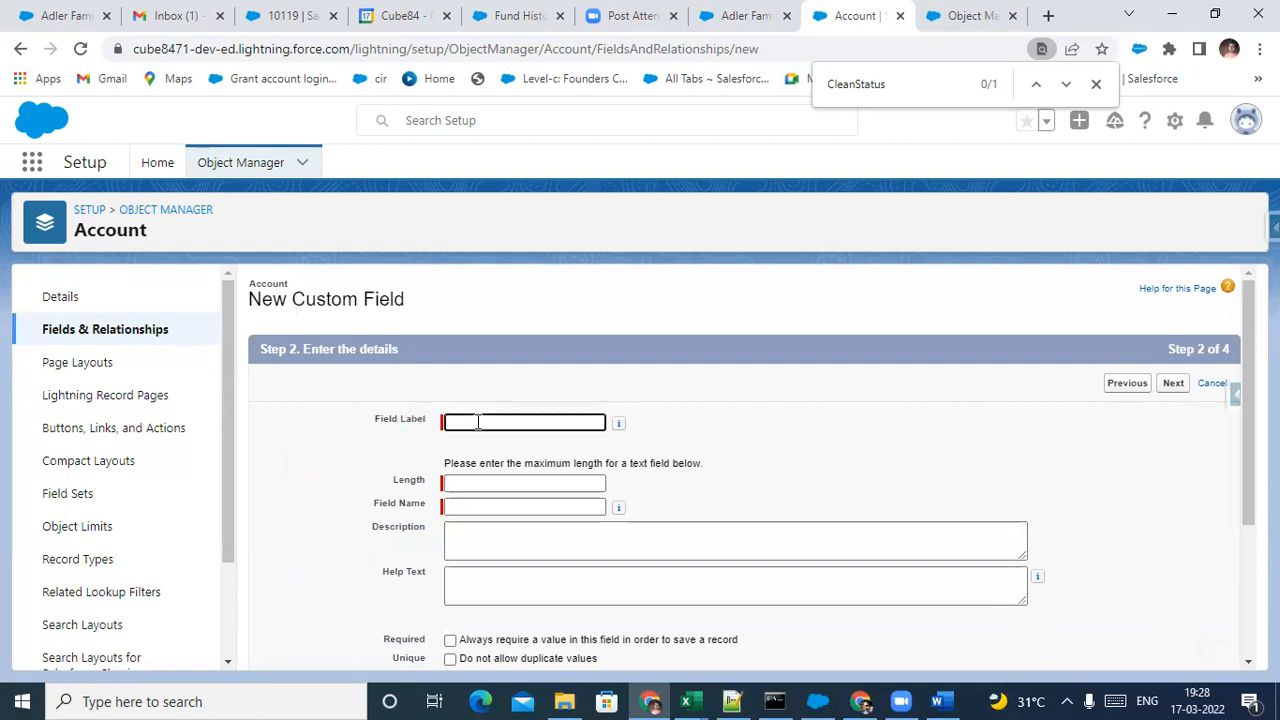
key(ctrl+v)
click(478, 422)
click(490, 484)
text(1)
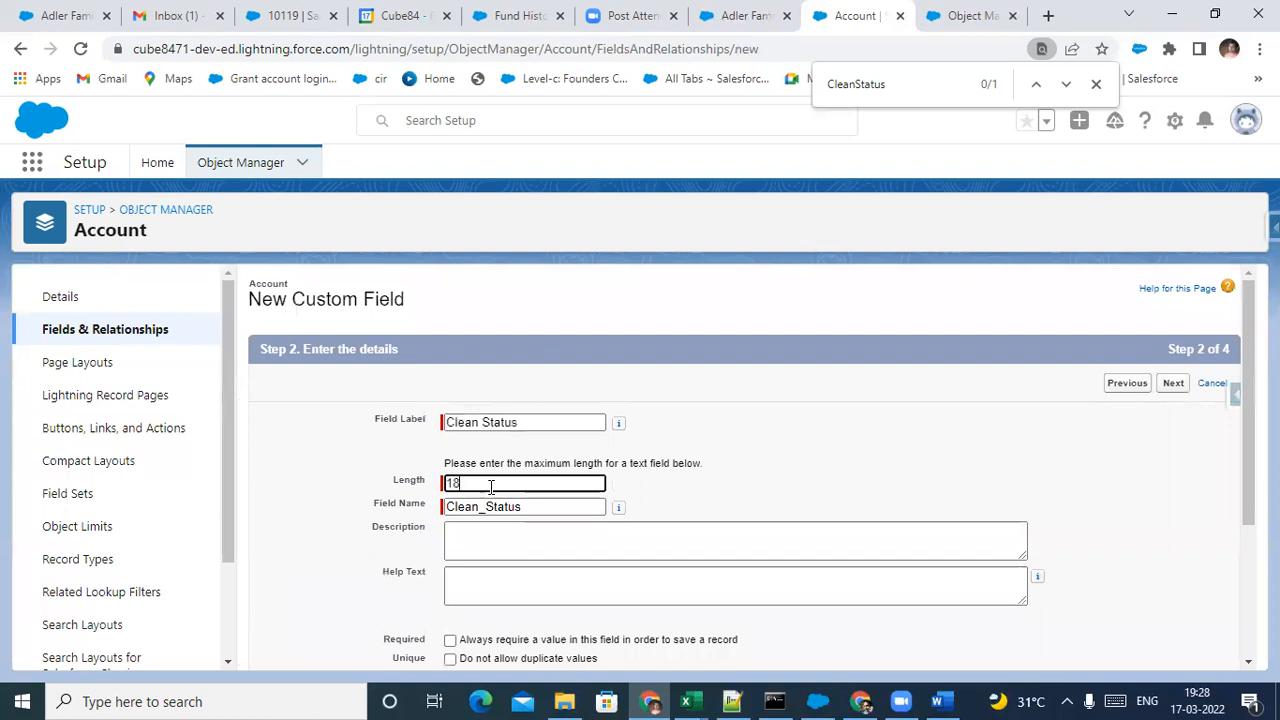
click(1172, 385)
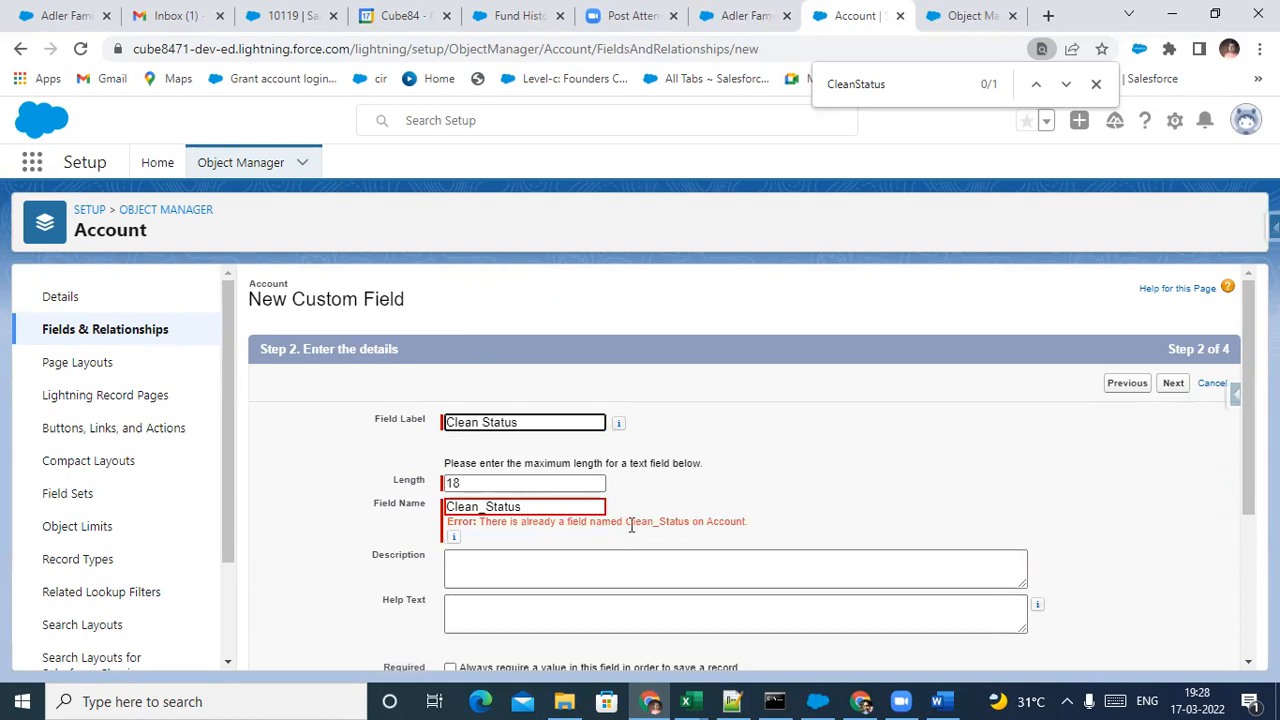
Highlight the conflicting name in the error, set the field name to Clean_Status1 and continue to field-level security
drag(626, 523, 688, 523)
key(ctrl+c)
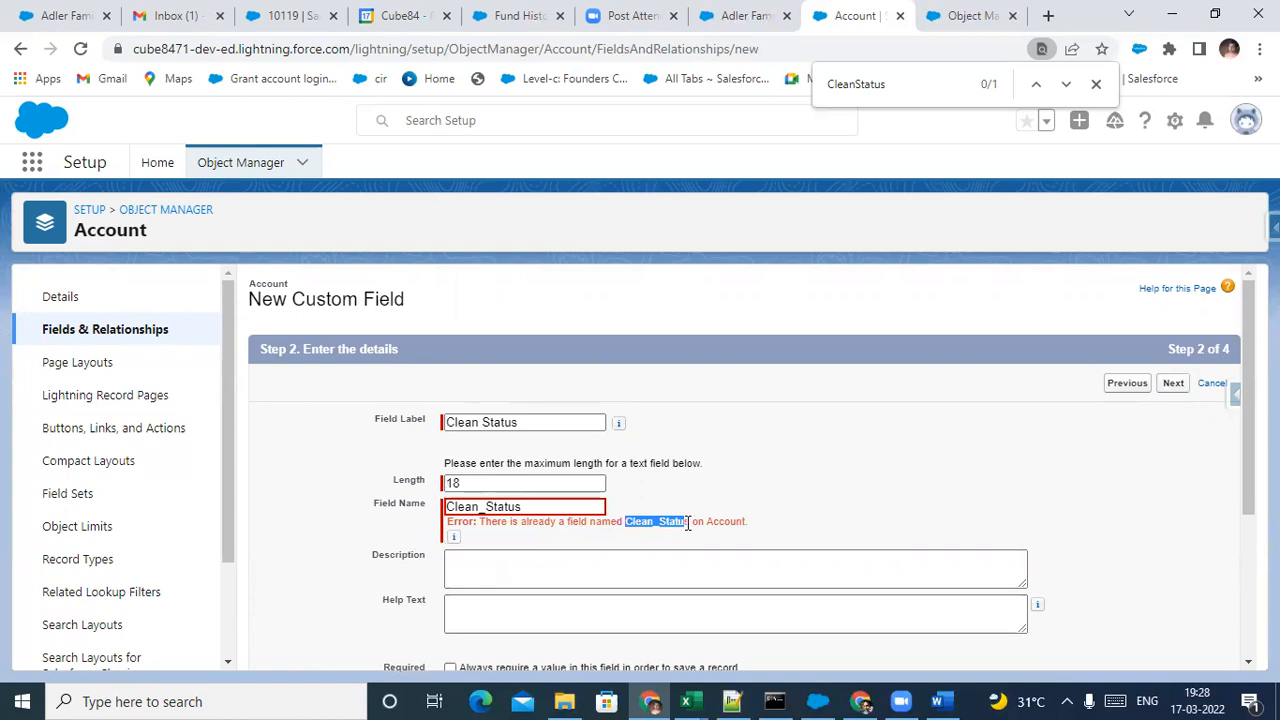
click(548, 521)
click(537, 508)
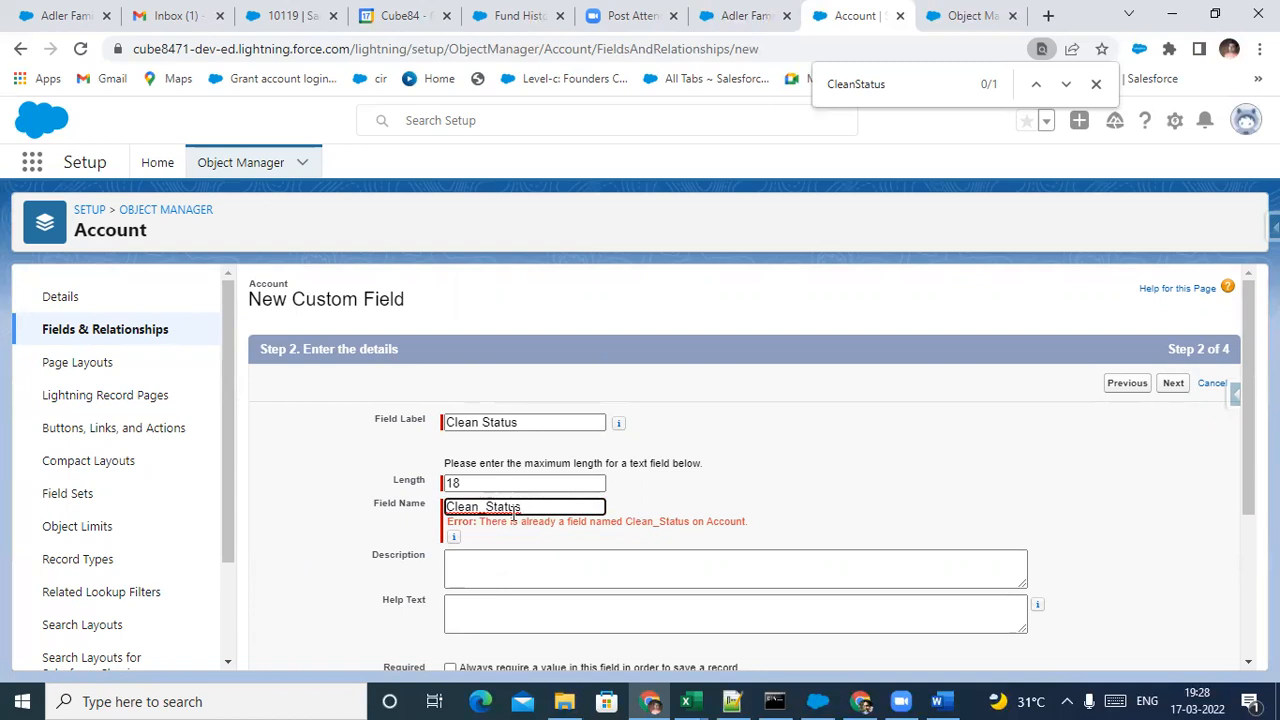
text(1)
click(1168, 396)
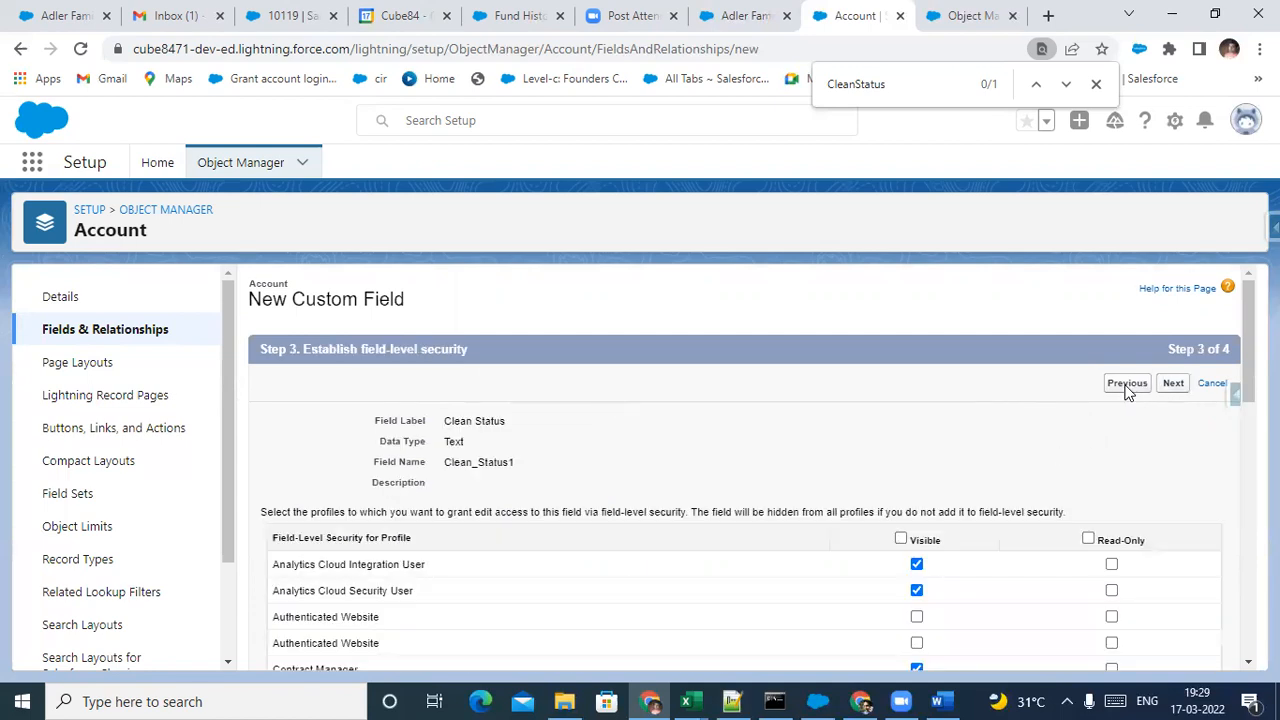
Go back to the field's details, set the field name to Clean_Status, try to continue and highlight the conflicting name
click(1127, 384)
click(536, 508)
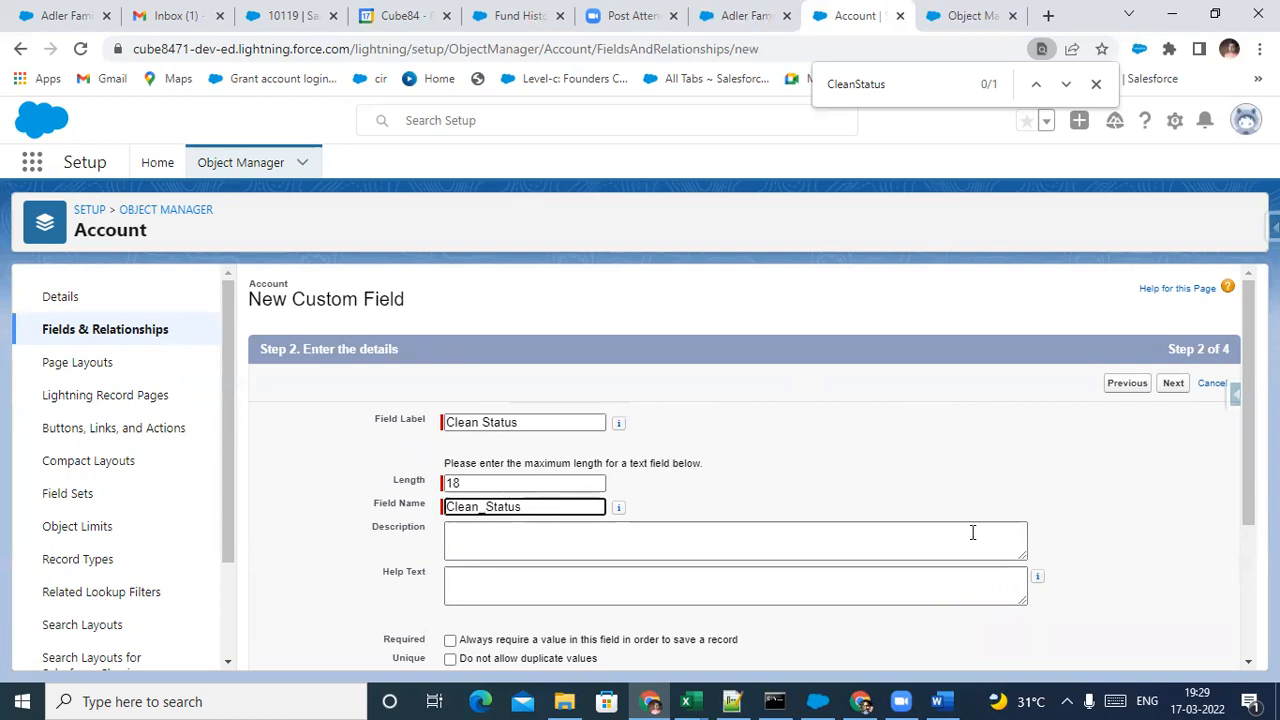
click(1173, 385)
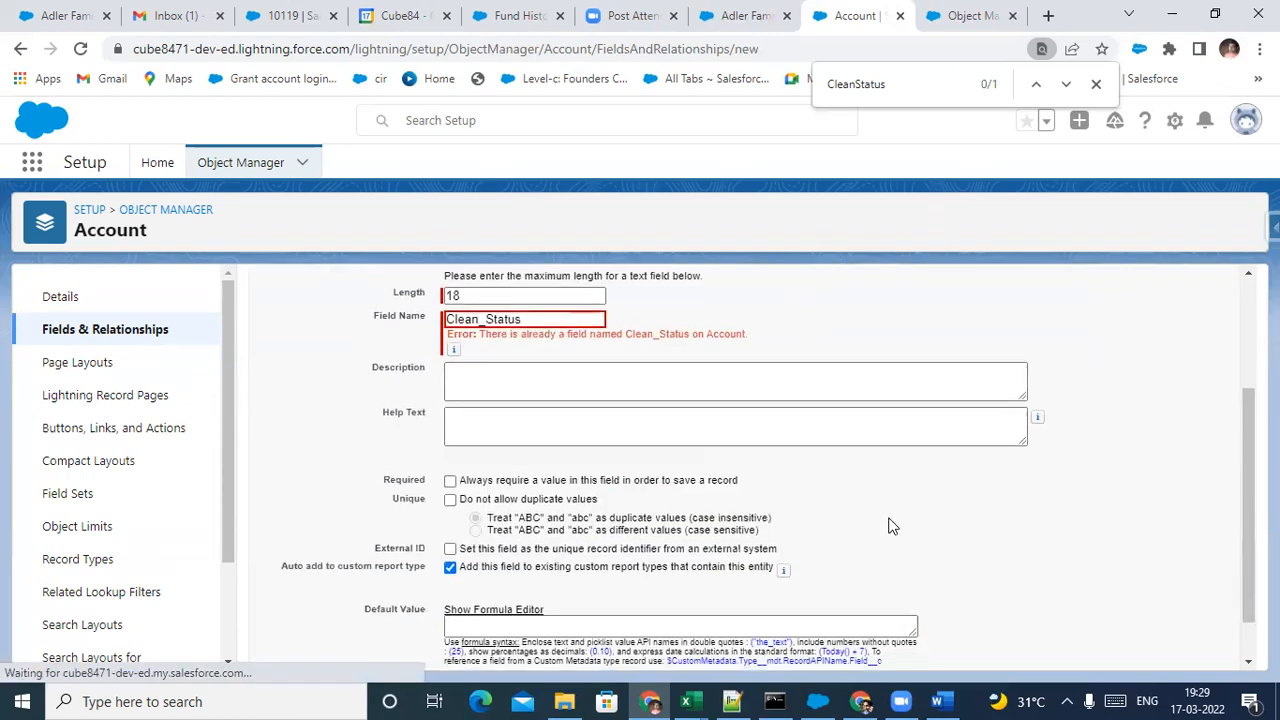
drag(627, 522, 686, 523)
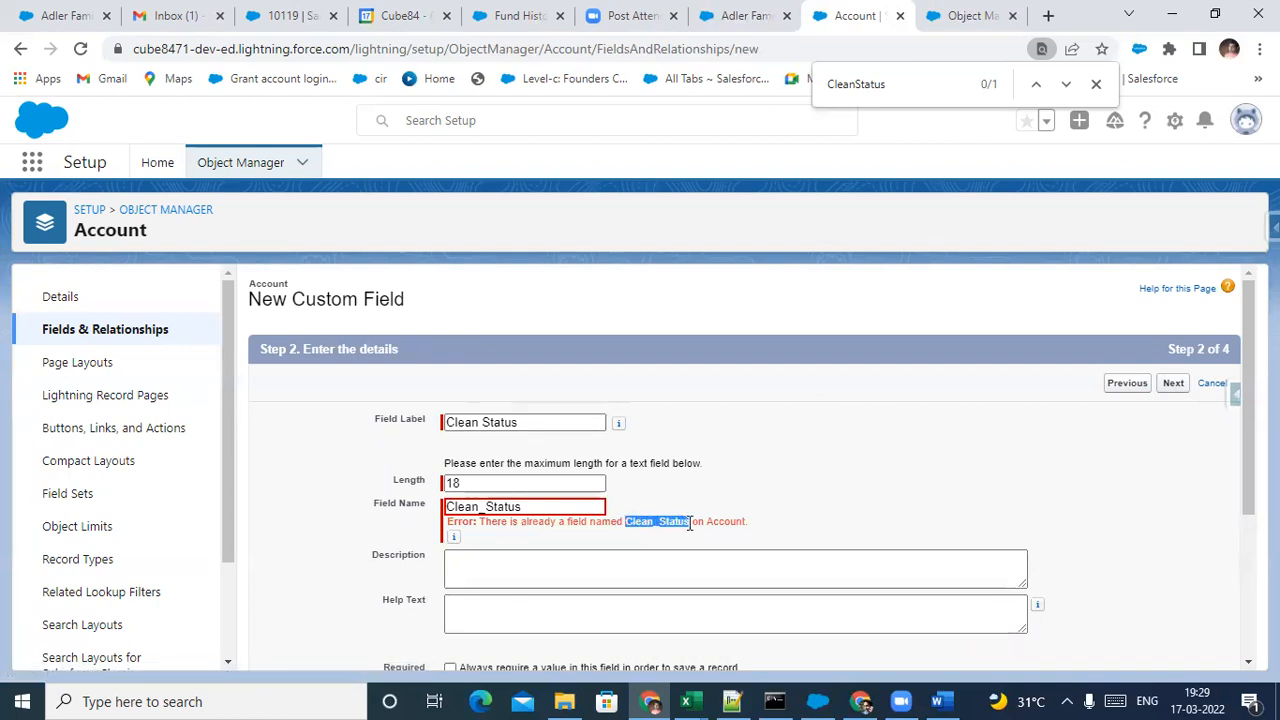
Search the Account field list in the other browser tab for Clean_Status, and close the search
click(987, 8)
key(ctrl+f)
key(ctrl+v)
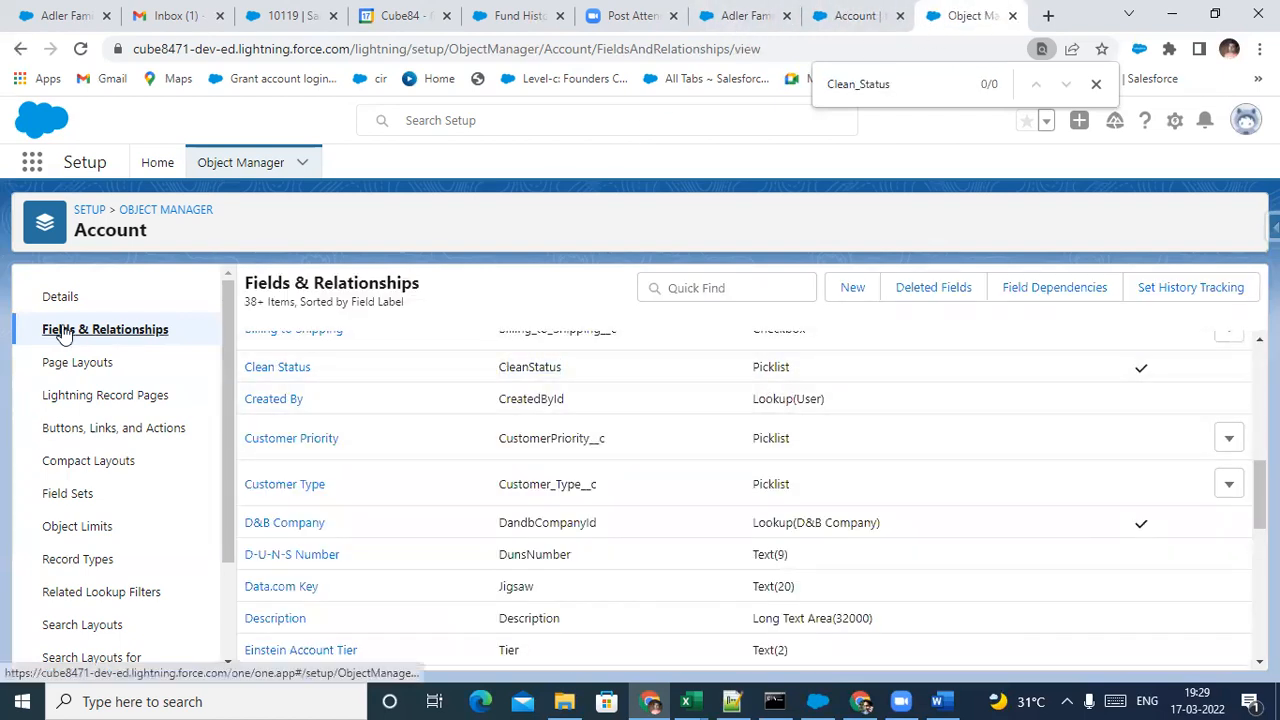
scroll(687, 450, up, 5)
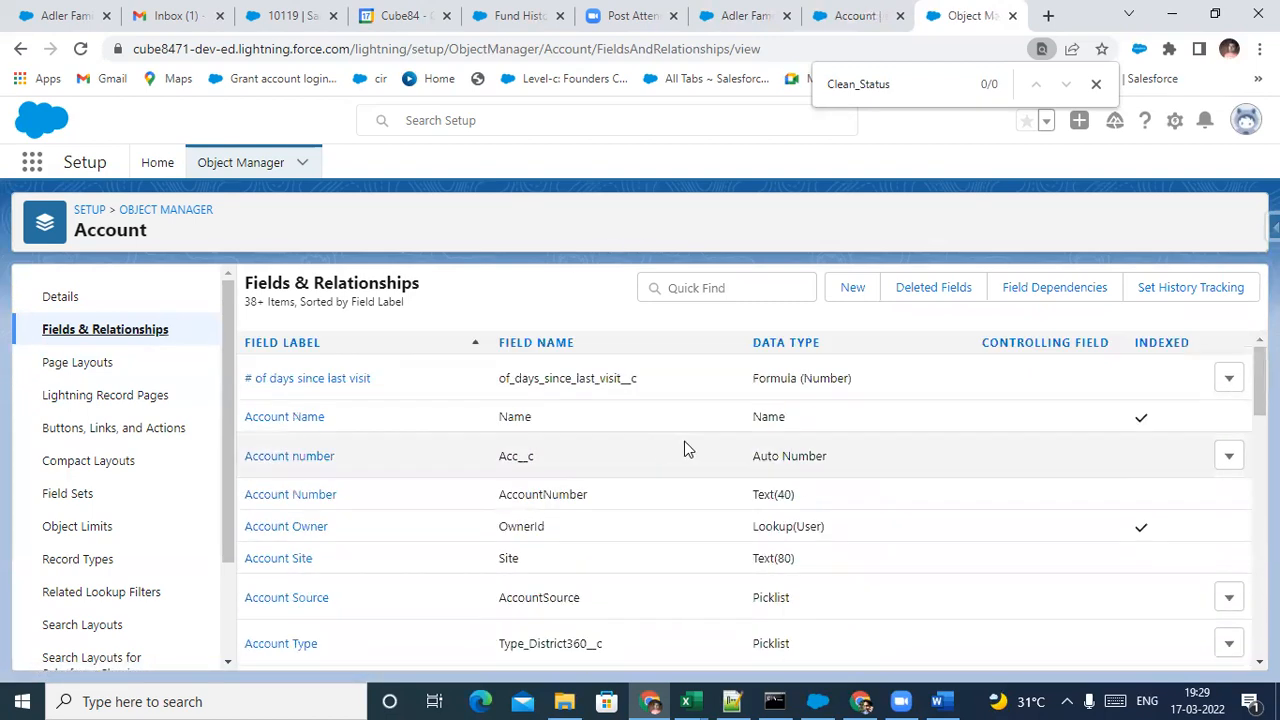
click(1096, 84)
Return to the new custom field wizard and review the duplicate field name in its details
click(822, 24)
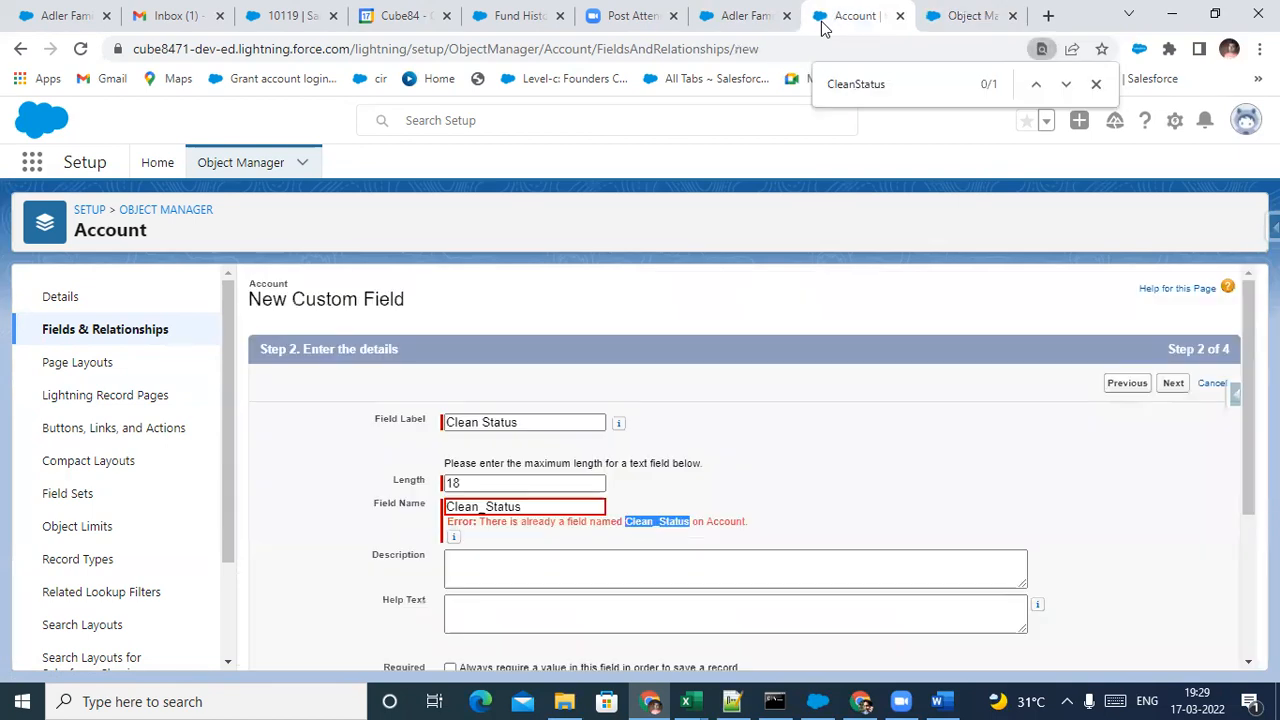
scroll(586, 461, down, 3)
scroll(586, 461, up, 2)
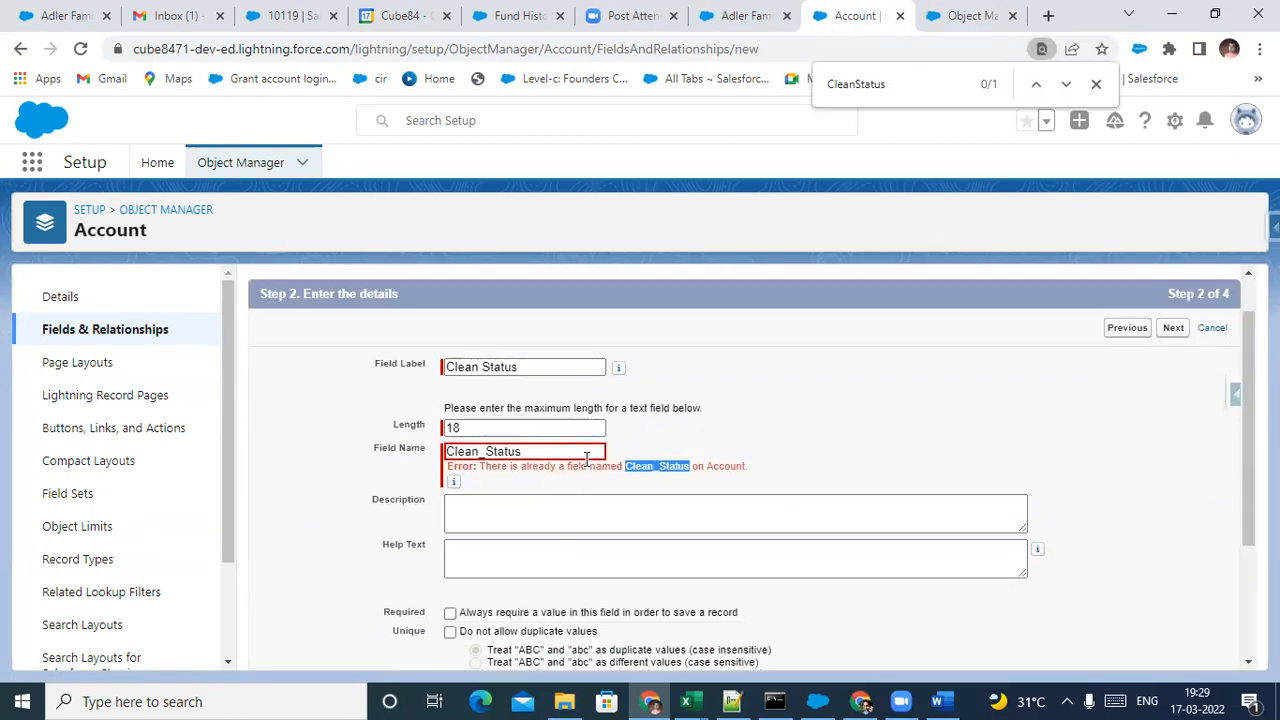
click(574, 451)
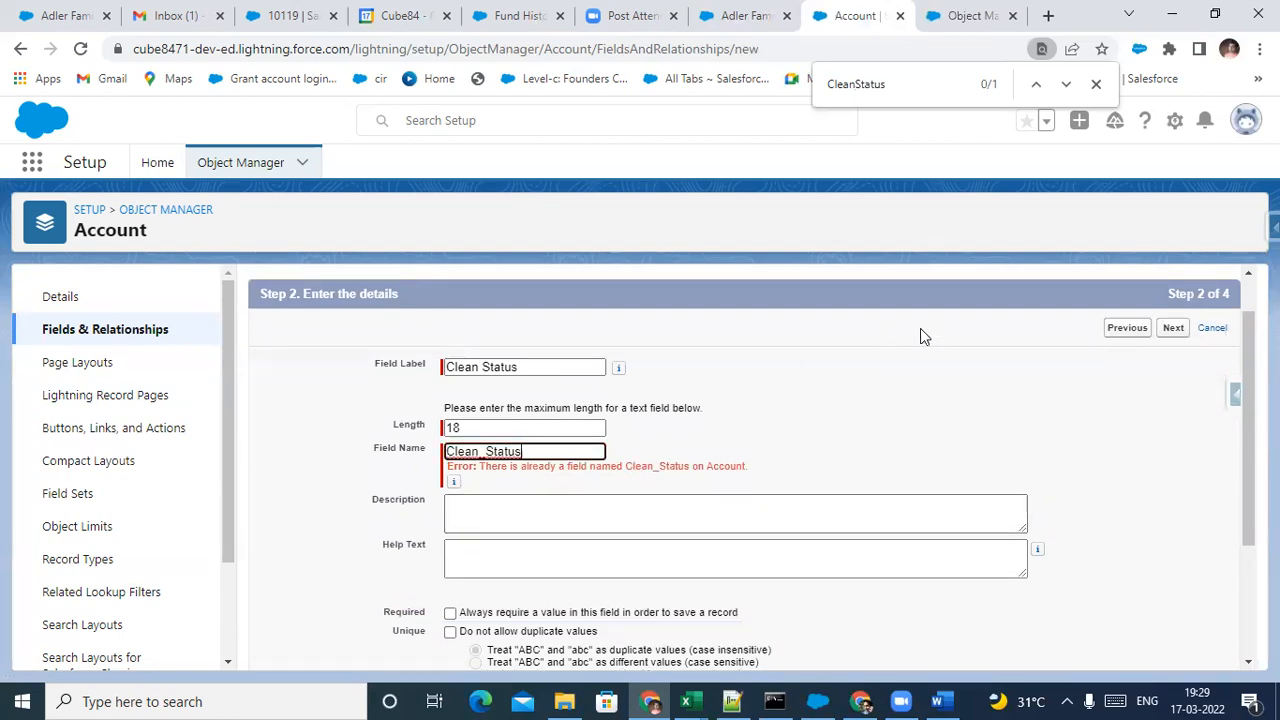
Allow the location request on the Adler Family Foundation account page
click(768, 12)
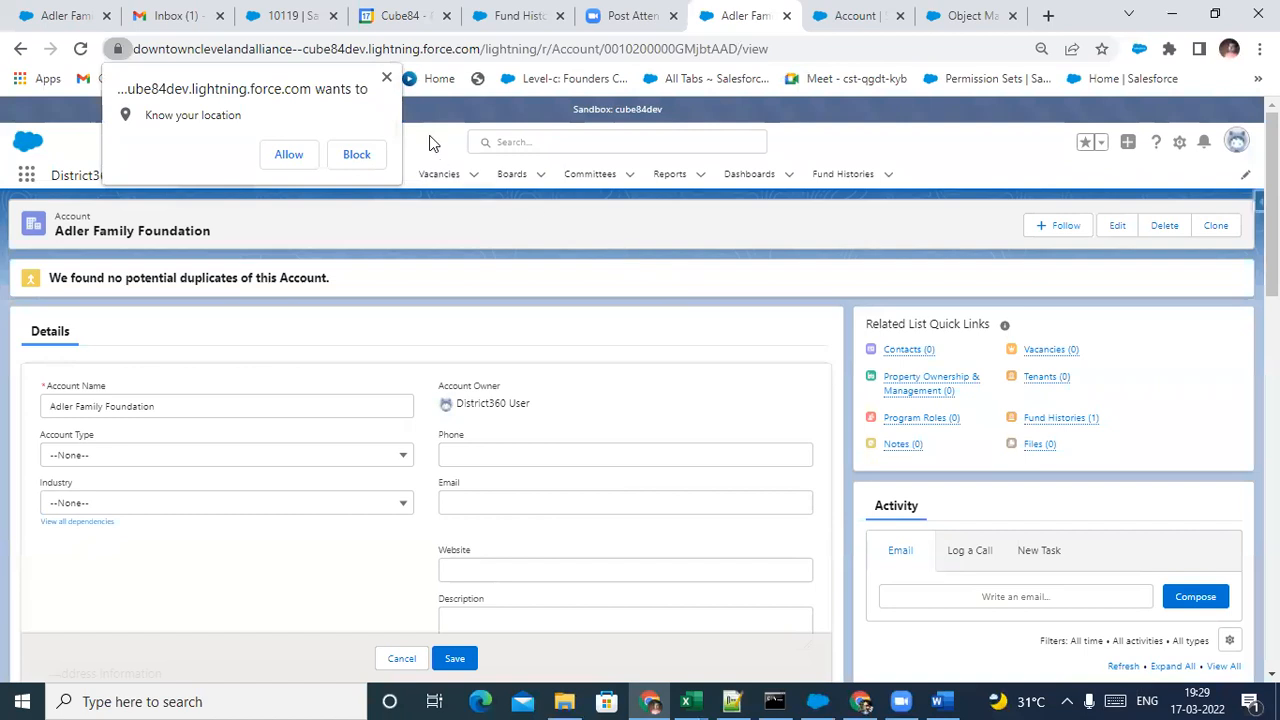
click(288, 155)
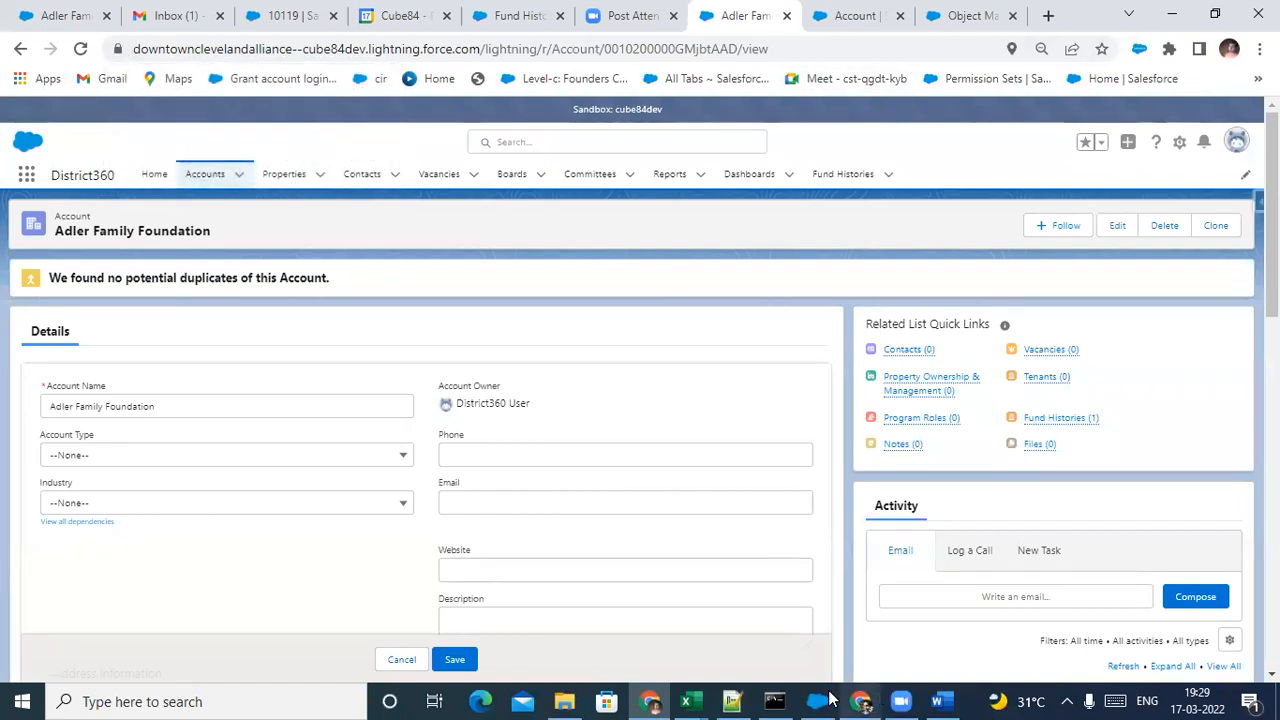
Switch to the Salesforce notes in Word and review the differences between standard and custom fields
click(937, 701)
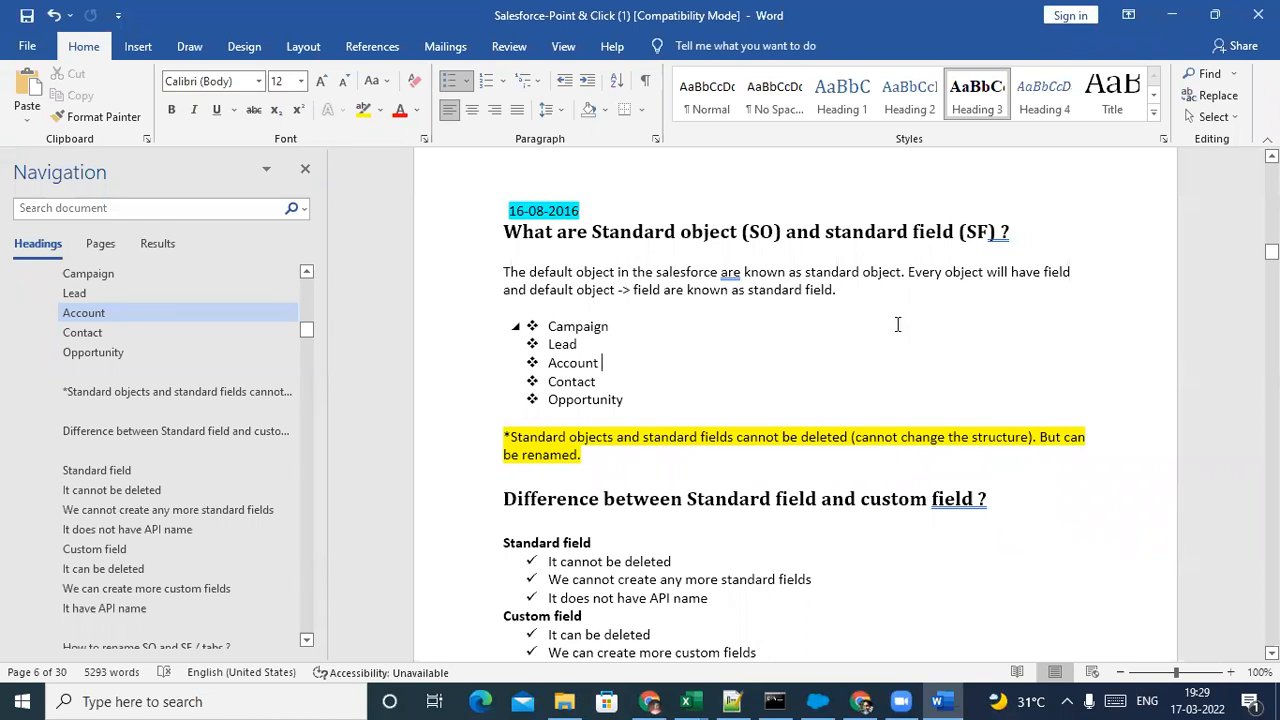
scroll(838, 378, down, 1)
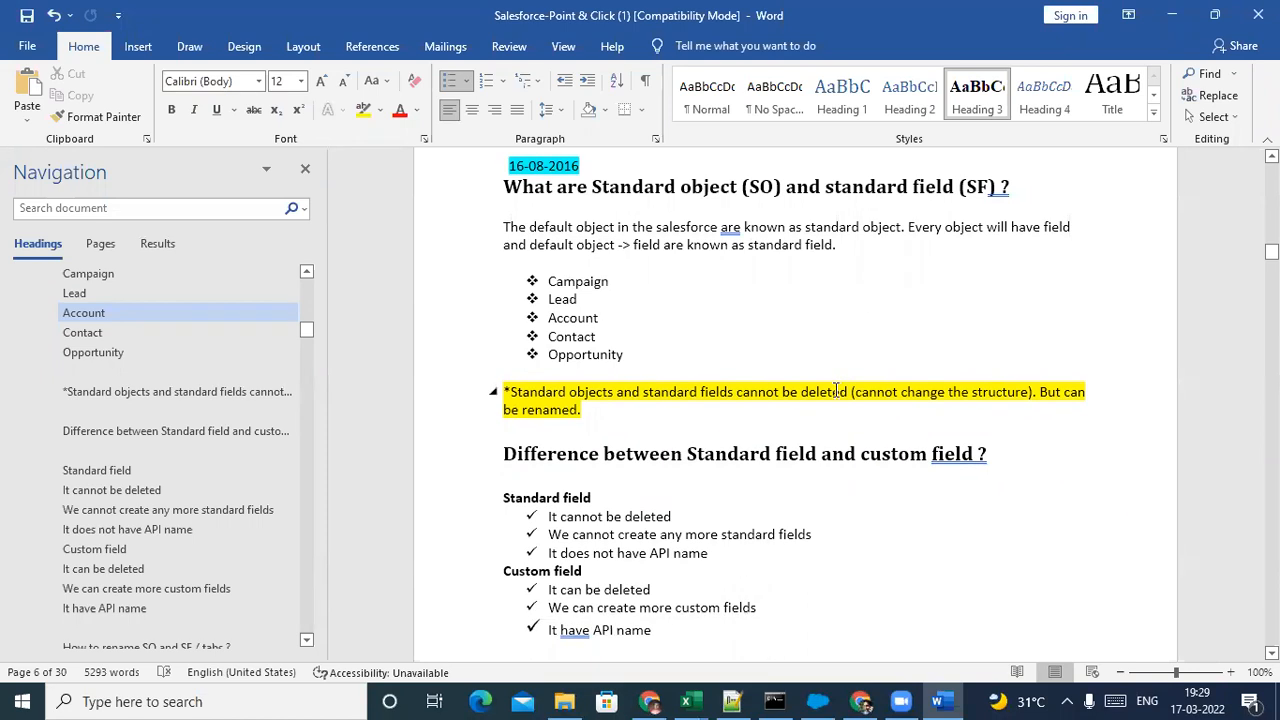
scroll(826, 489, down, 1)
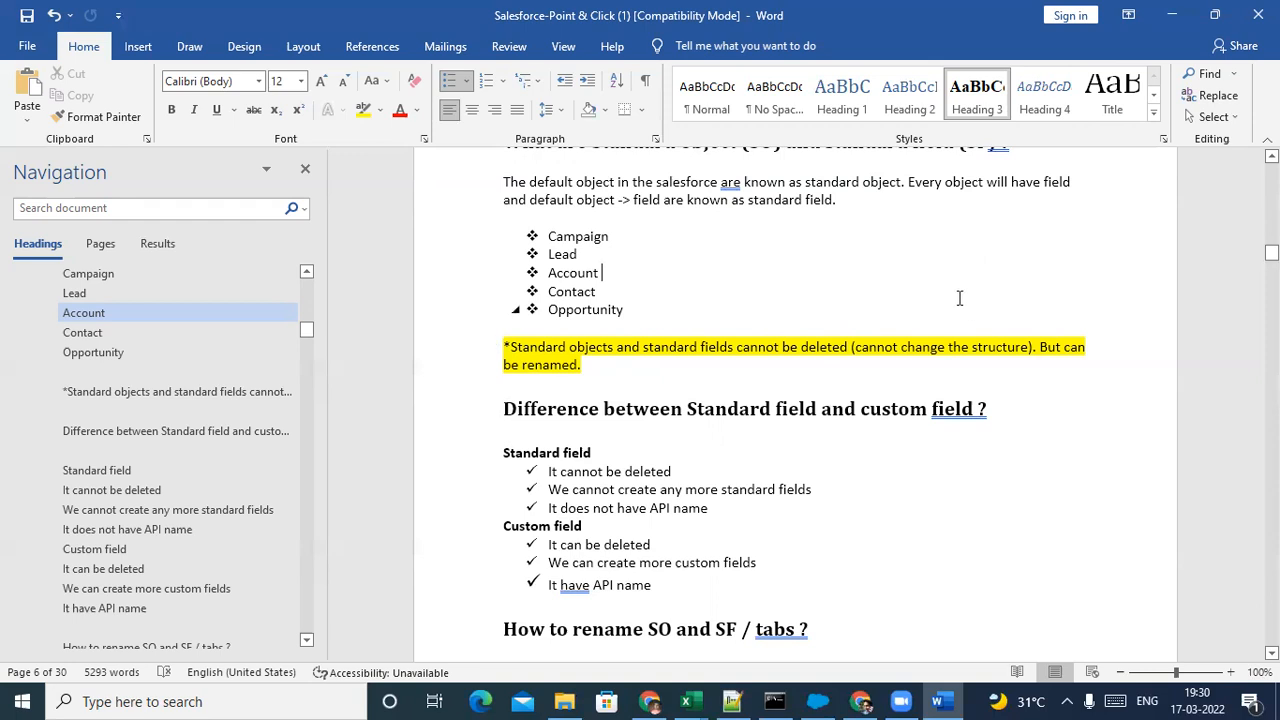
scroll(748, 416, down, 2)
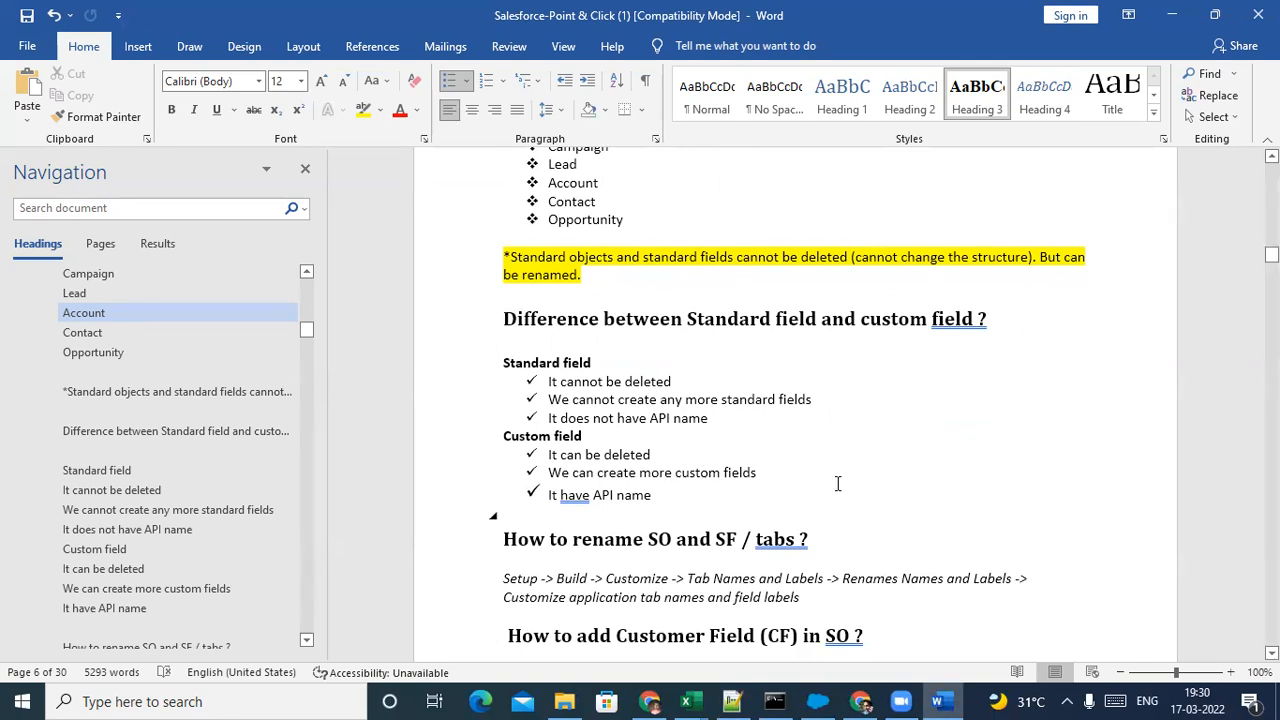
Switch back to Chrome and reopen the Account object's Fields & Relationships list, abandoning the unsaved second custom field
click(650, 701)
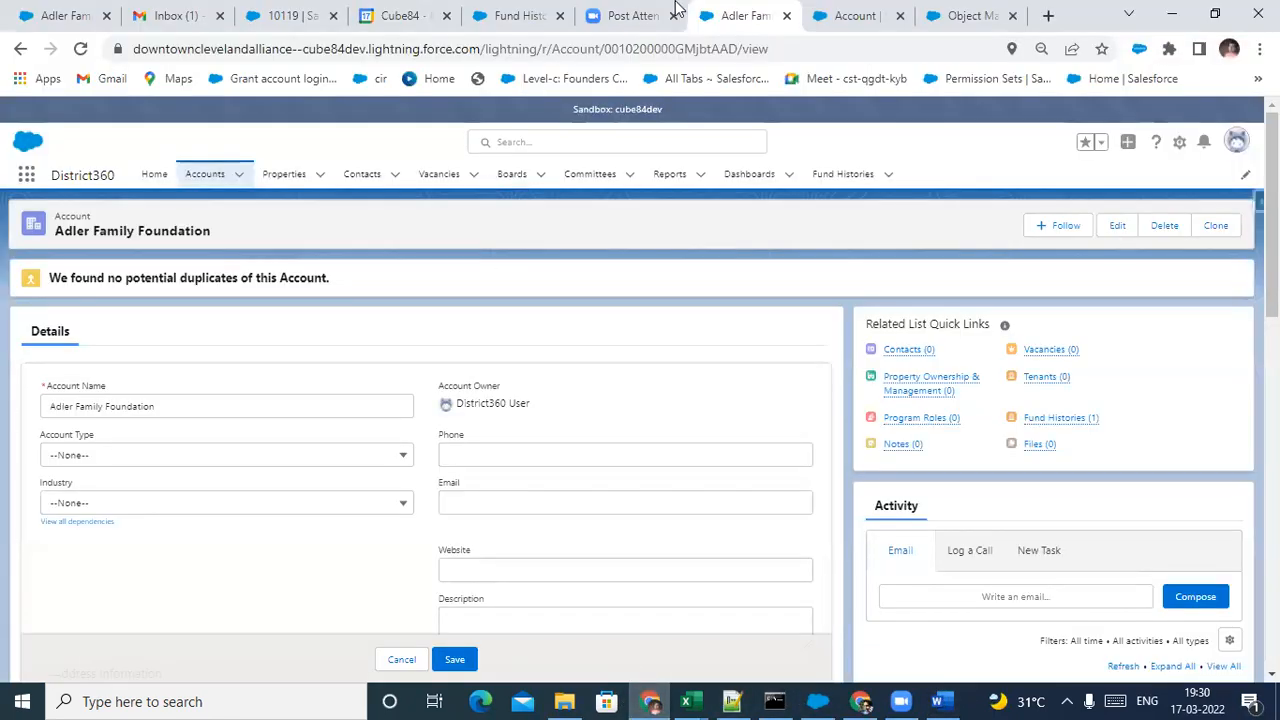
click(866, 15)
click(119, 336)
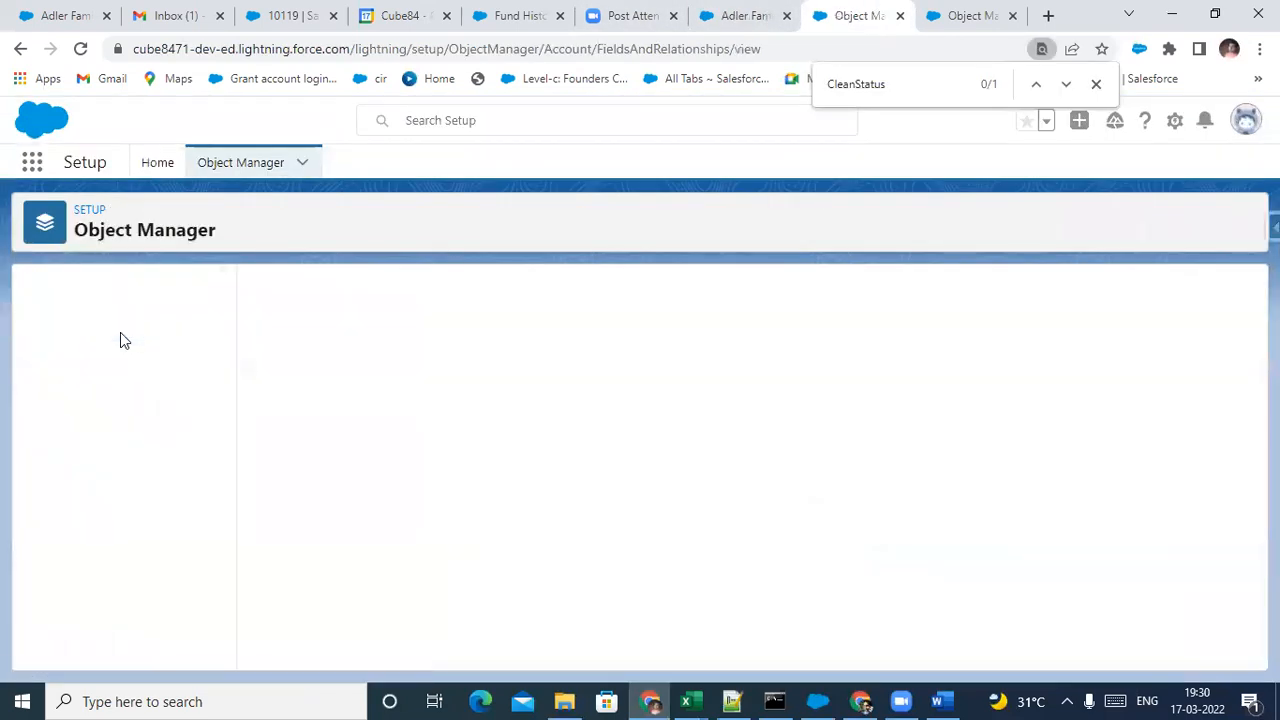
click(160, 12)
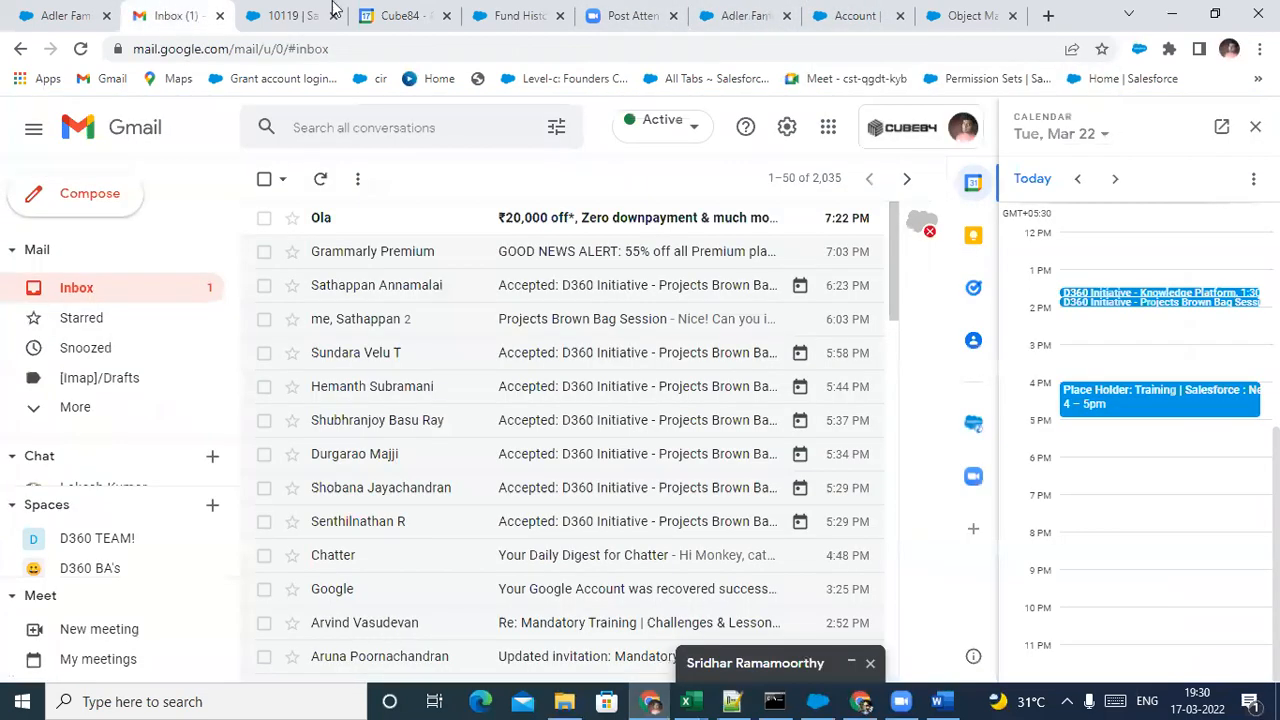
click(850, 12)
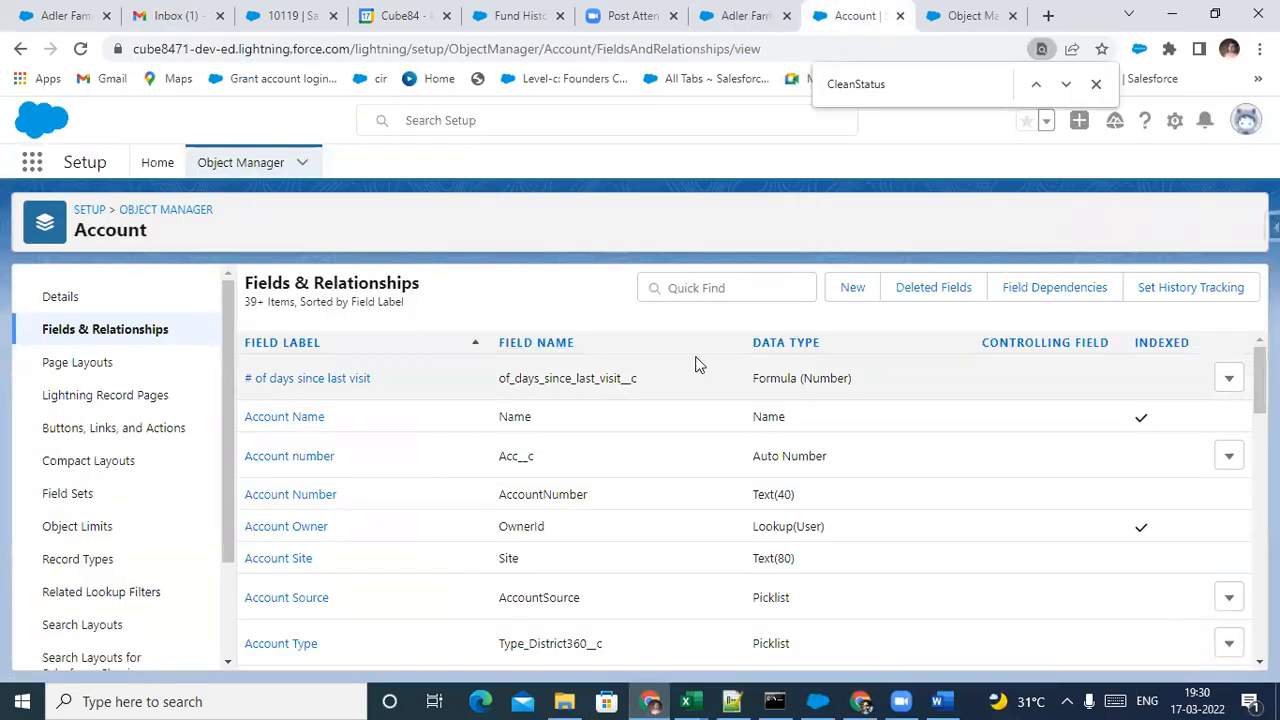
Check the data types offered for a new Account custom field, then return to the Fields & Relationships list without creating one
click(855, 287)
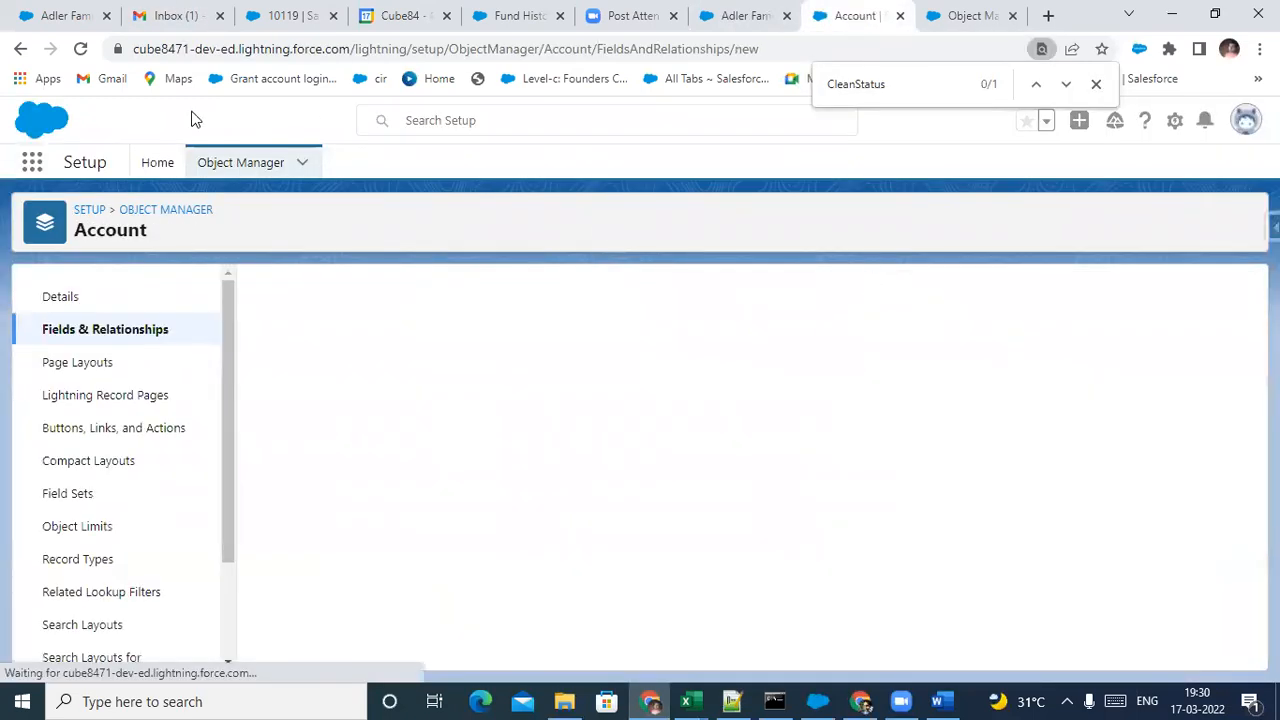
scroll(290, 520, down, 3)
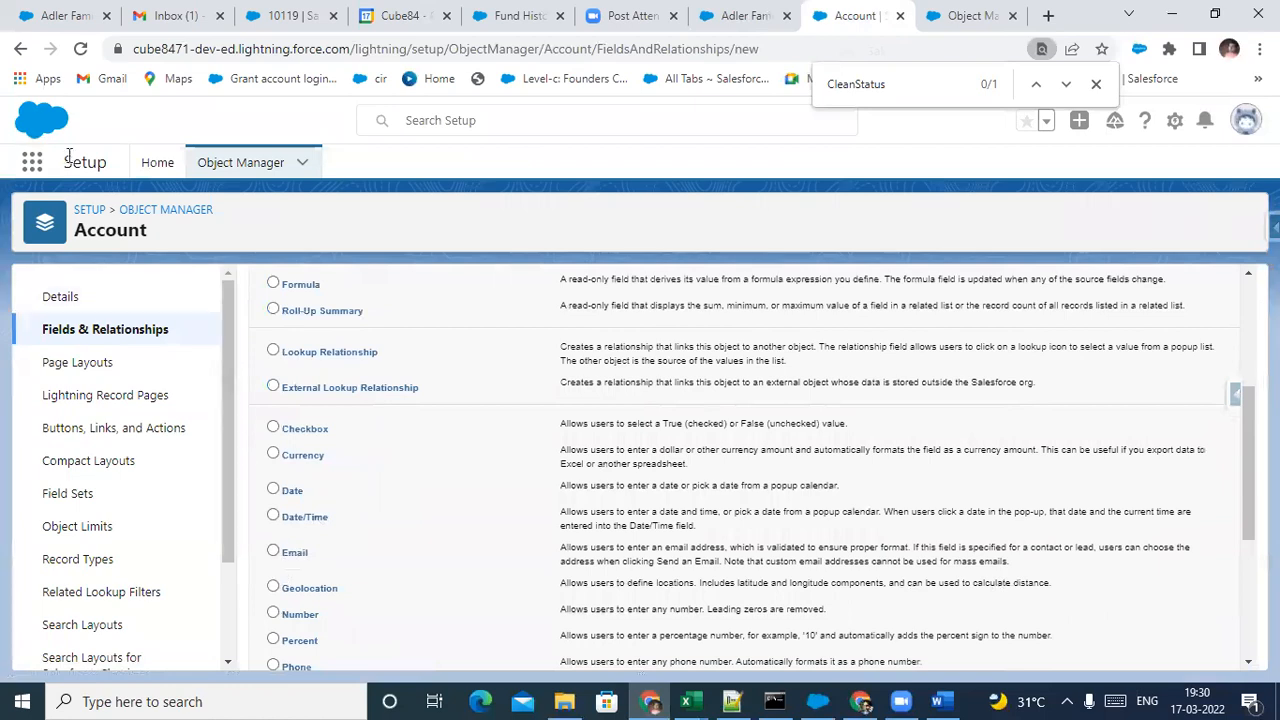
click(126, 338)
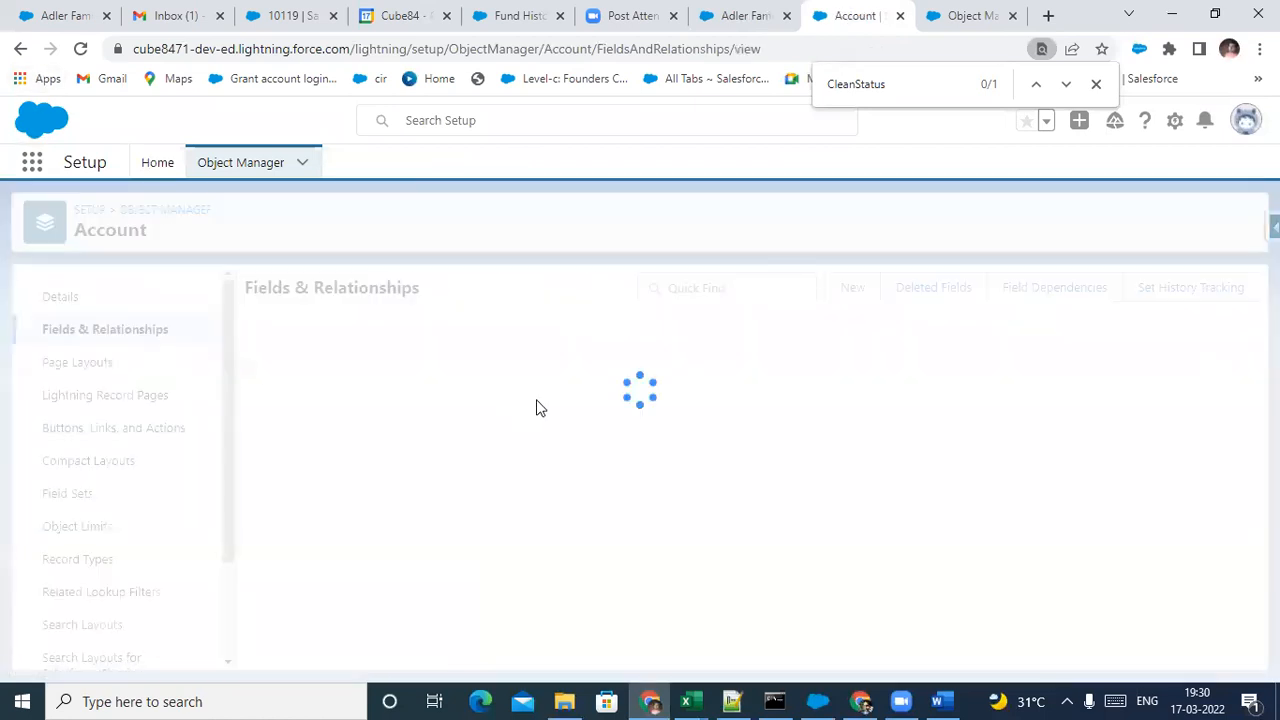
Examine the Account field list, comparing the field names of standard fields with those of custom fields ending in __c
scroll(530, 405, down, 8)
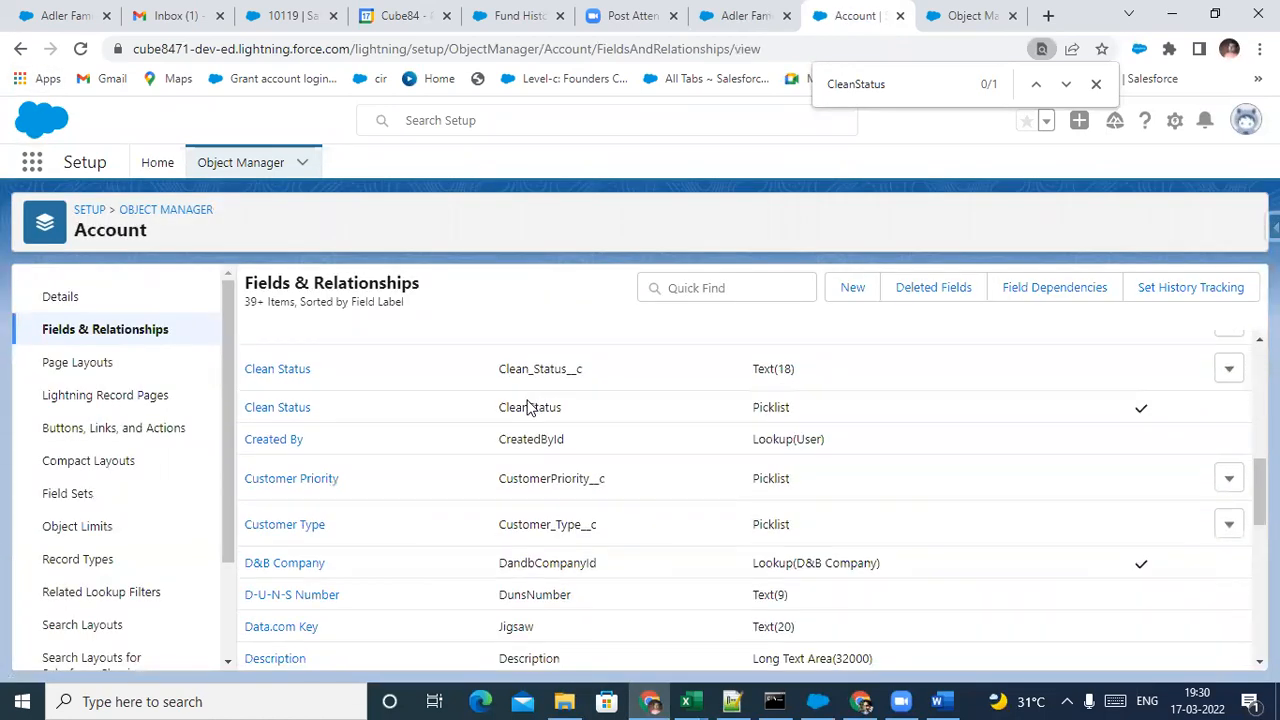
scroll(529, 400, down, 3)
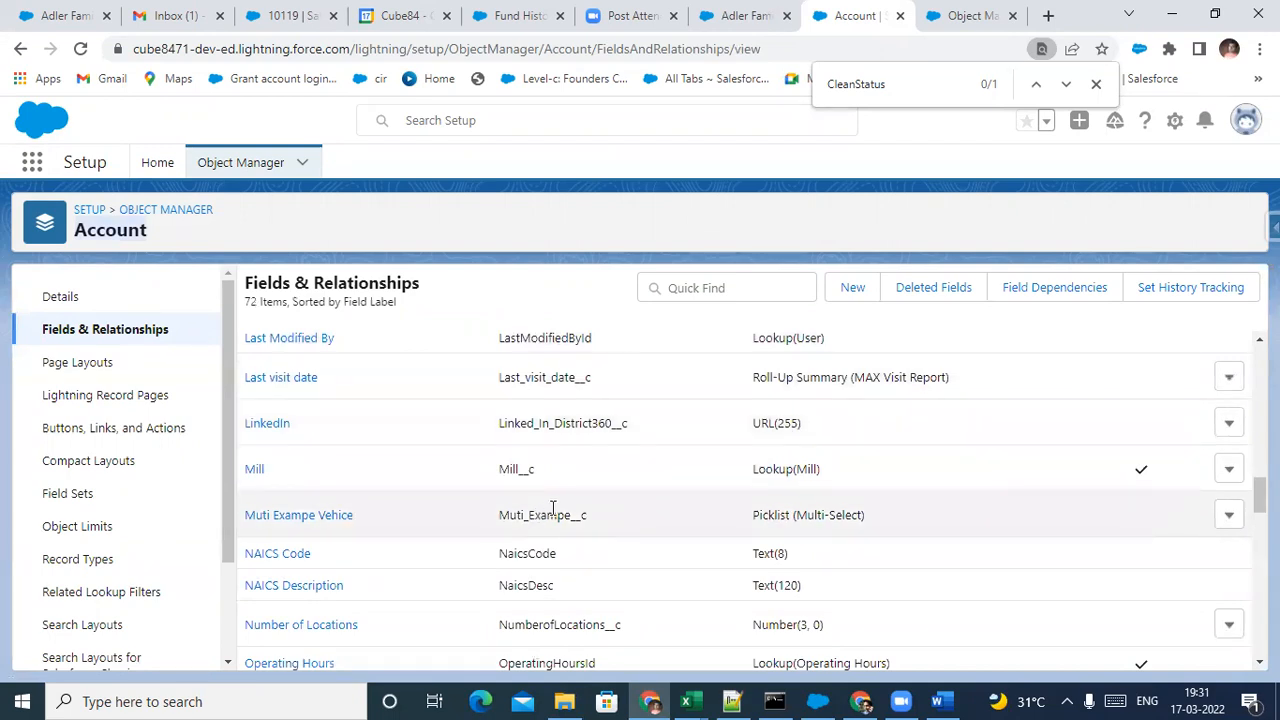
scroll(563, 418, down, 10)
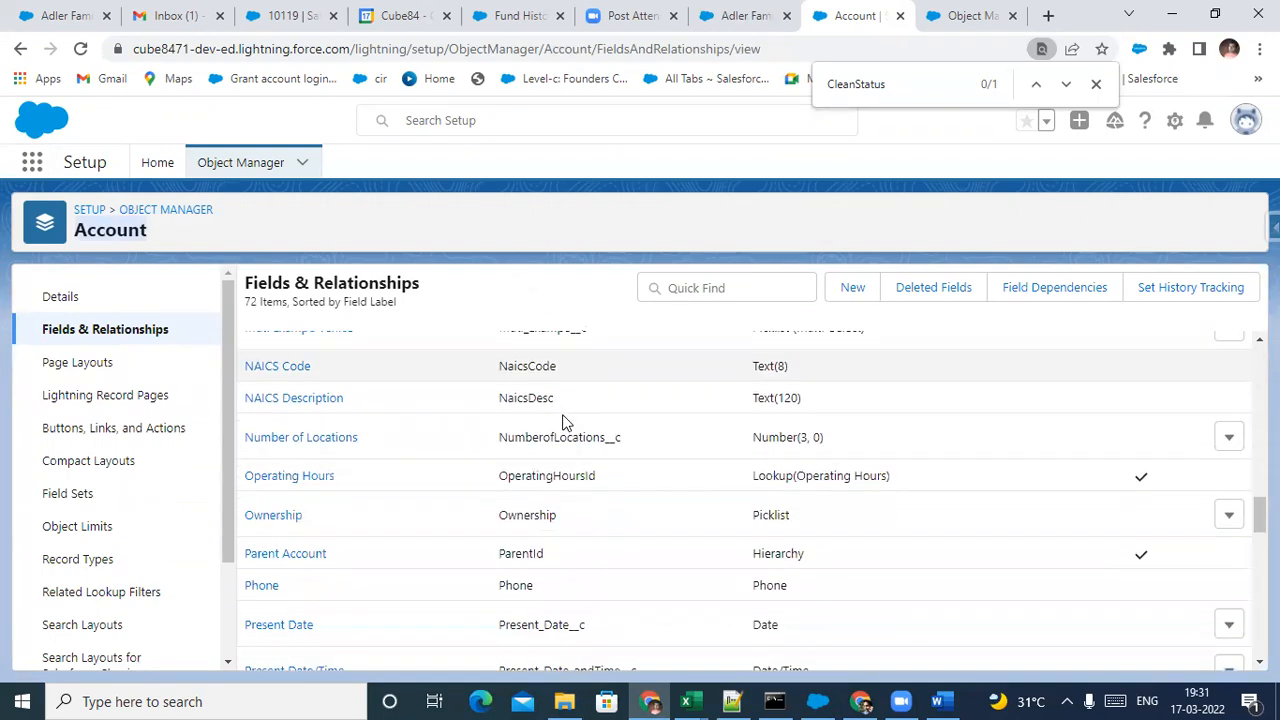
scroll(563, 418, down, 3)
scroll(563, 418, up, 2)
drag(577, 421, 510, 418)
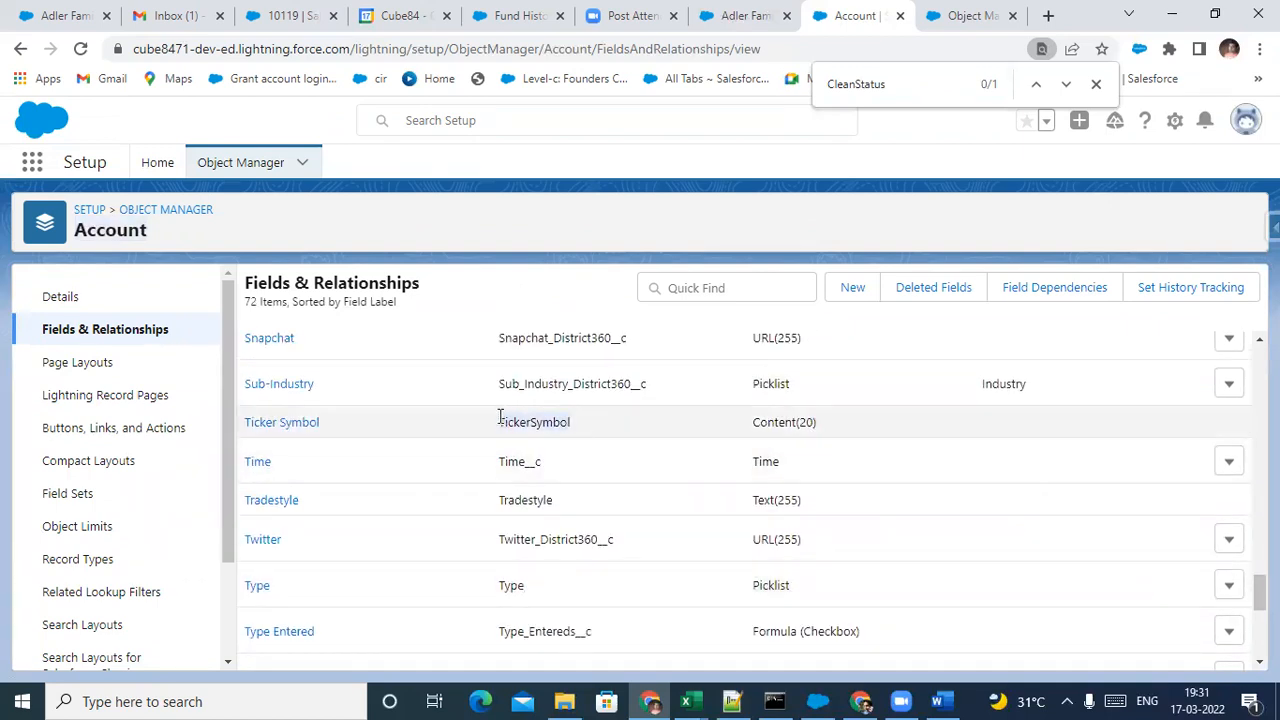
scroll(503, 418, up, 2)
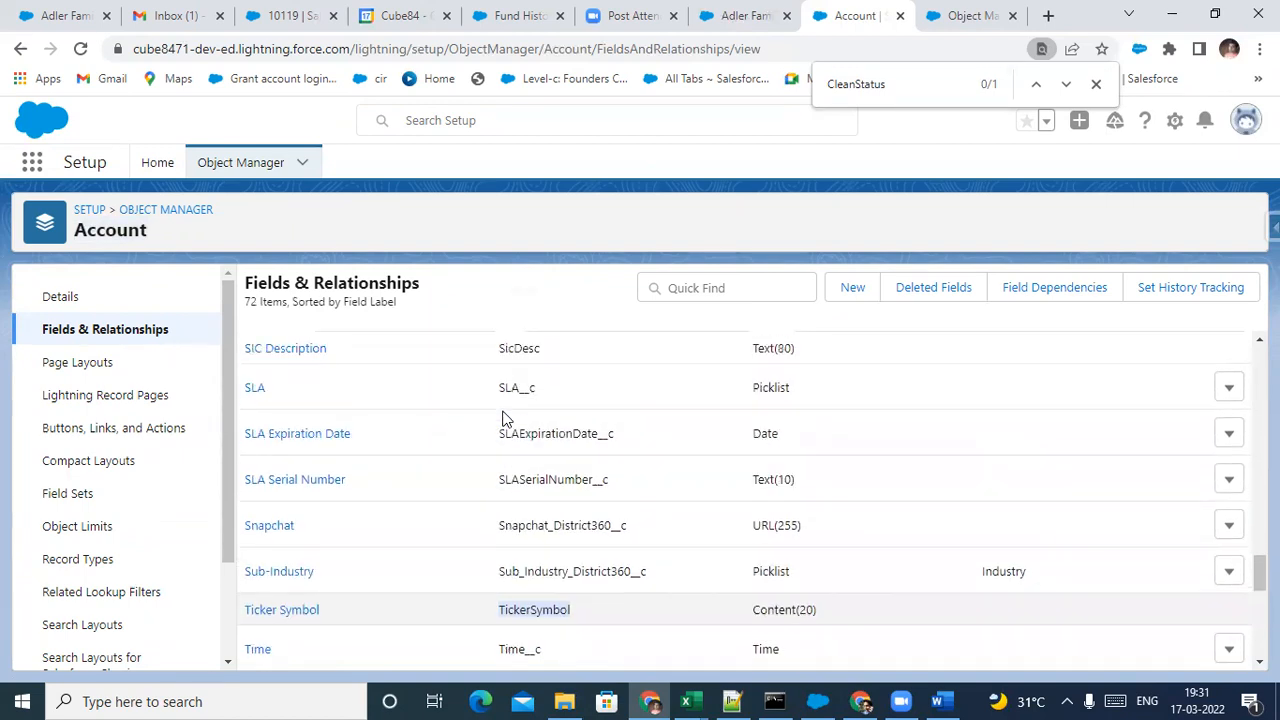
scroll(503, 418, down, 6)
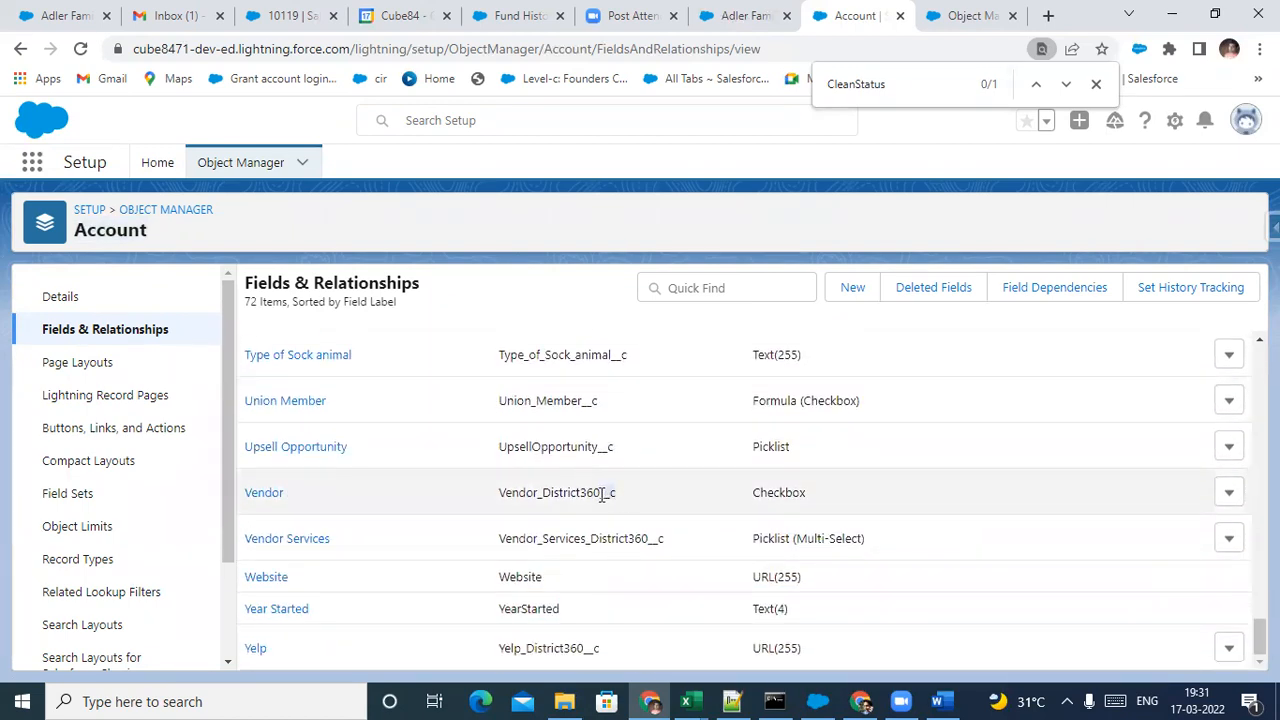
scroll(612, 490, up, 10)
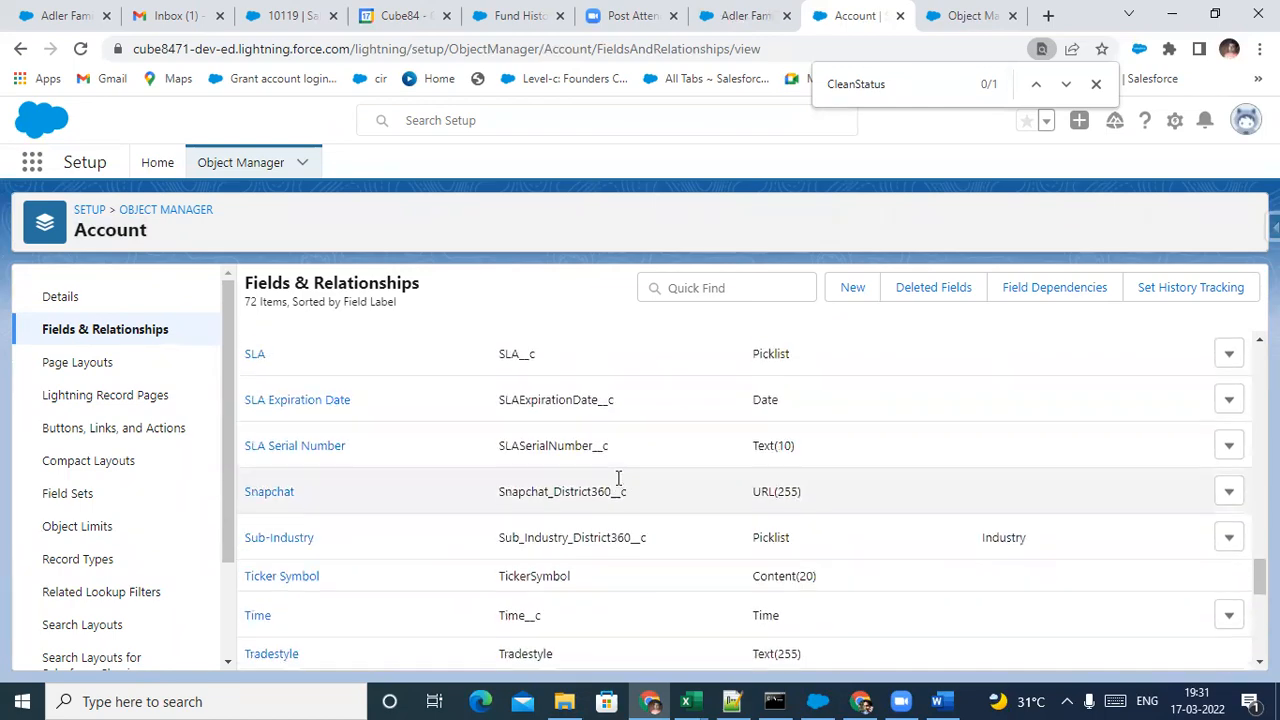
scroll(617, 483, up, 10)
scroll(617, 483, down, 20)
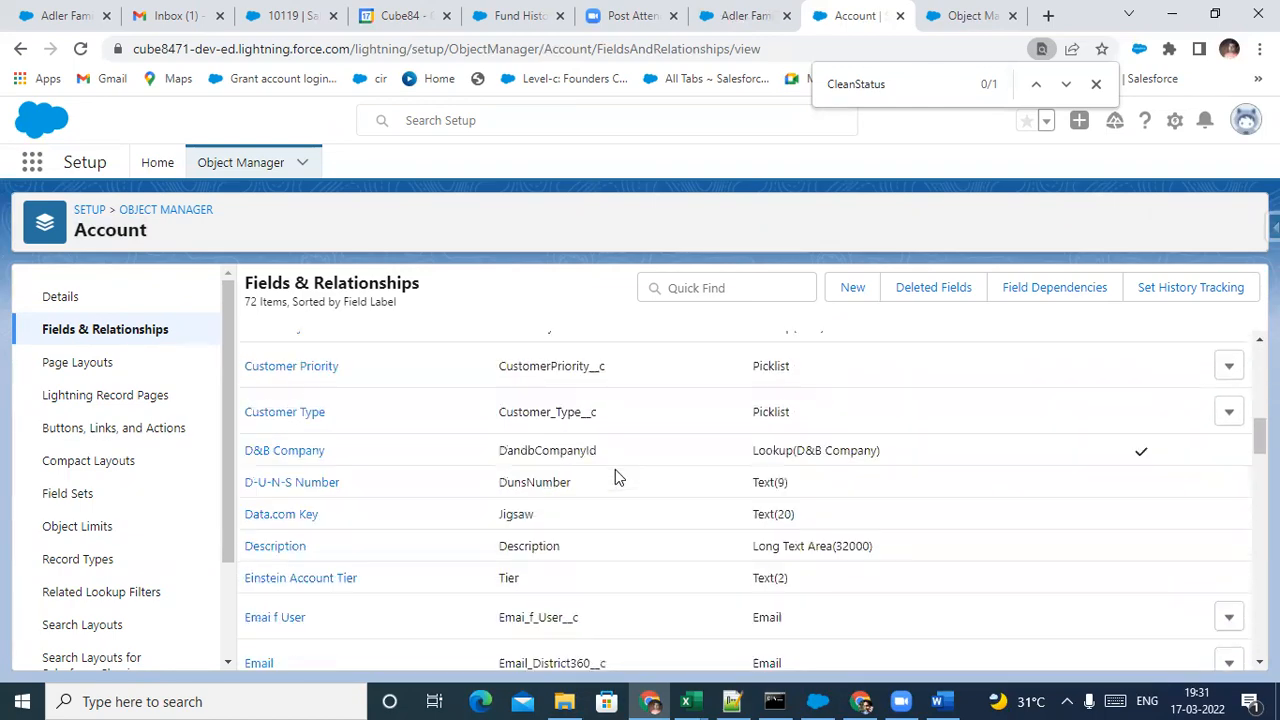
scroll(613, 462, down, 3)
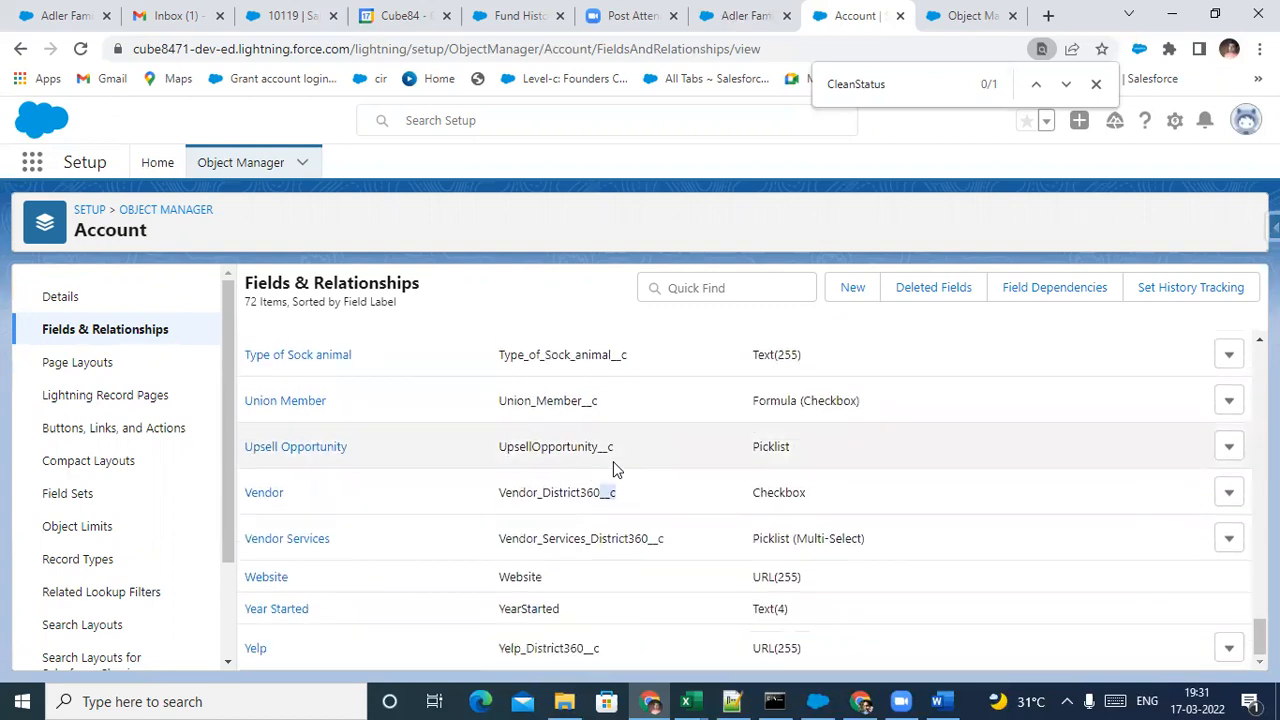
Return to the Object Manager list and compare the labels, API names and types of standard and custom objects
click(193, 216)
scroll(517, 483, down, 5)
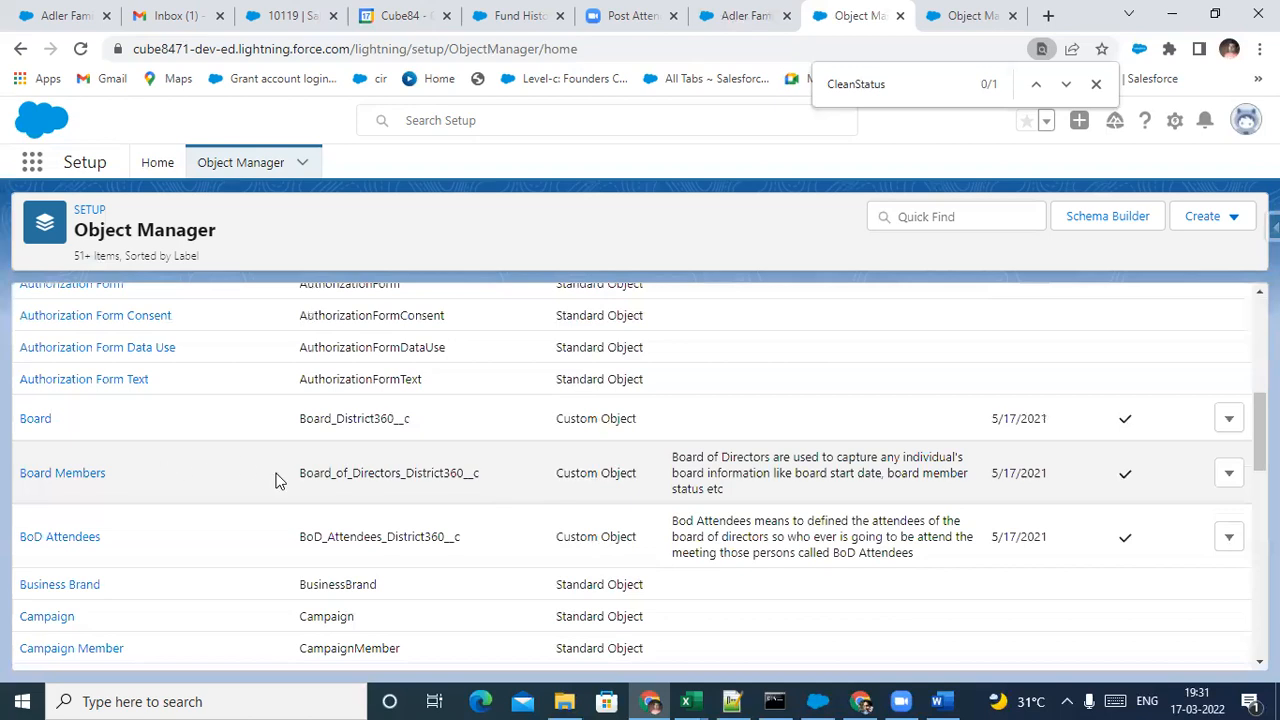
scroll(486, 437, up, 5)
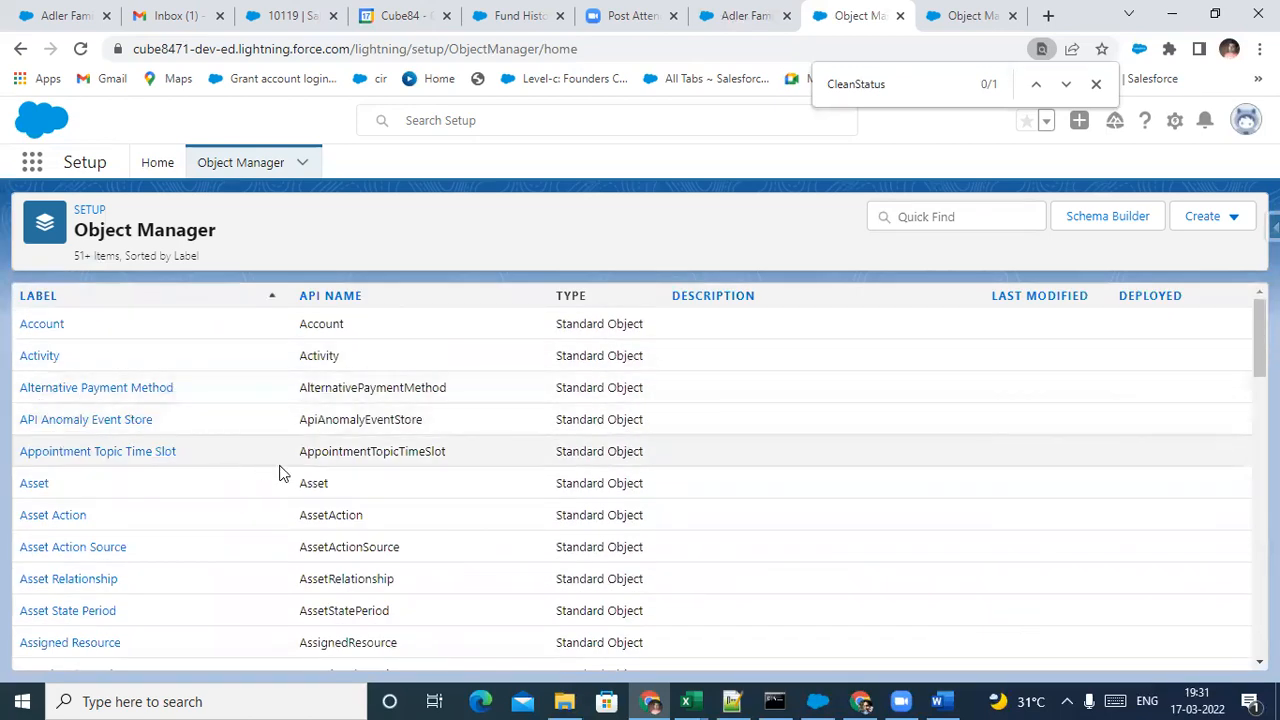
scroll(86, 466, down, 3)
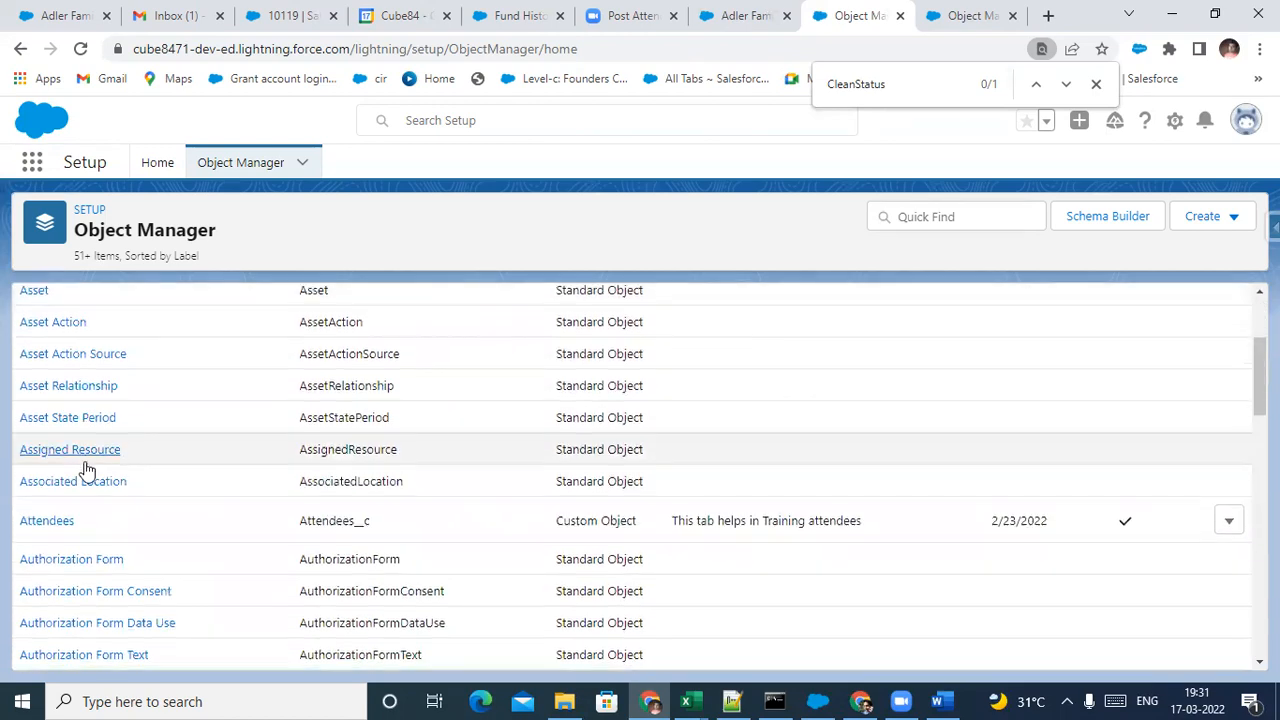
scroll(330, 438, up, 3)
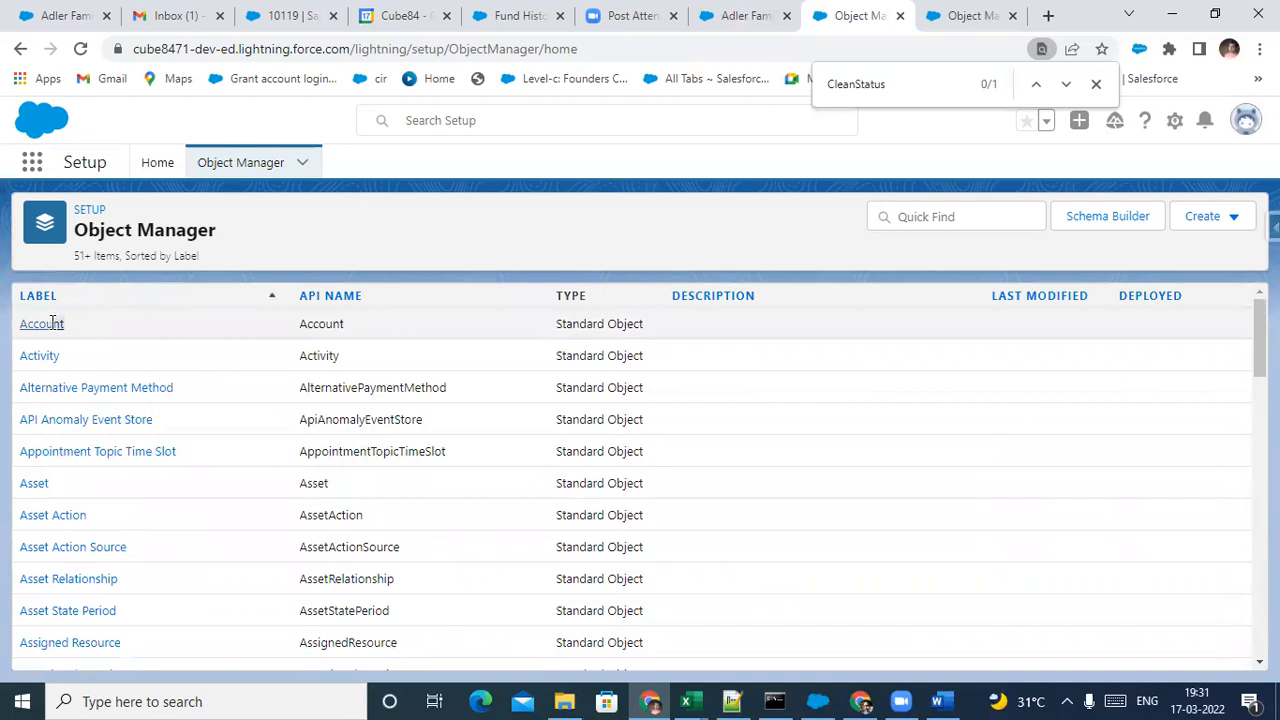
click(22, 325)
drag(300, 323, 332, 323)
scroll(417, 405, down, 8)
scroll(400, 405, up, 3)
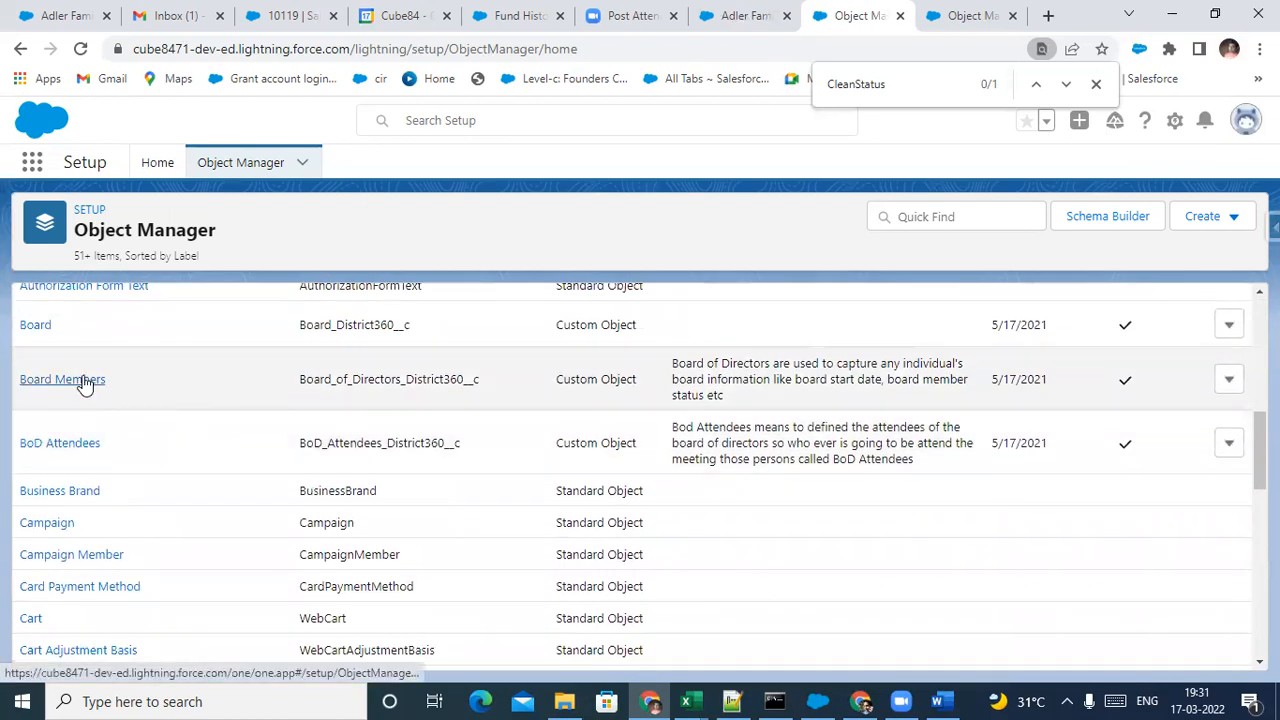
Open the Board Members object's Fields & Relationships and review the data types offered for a new custom field
click(62, 380)
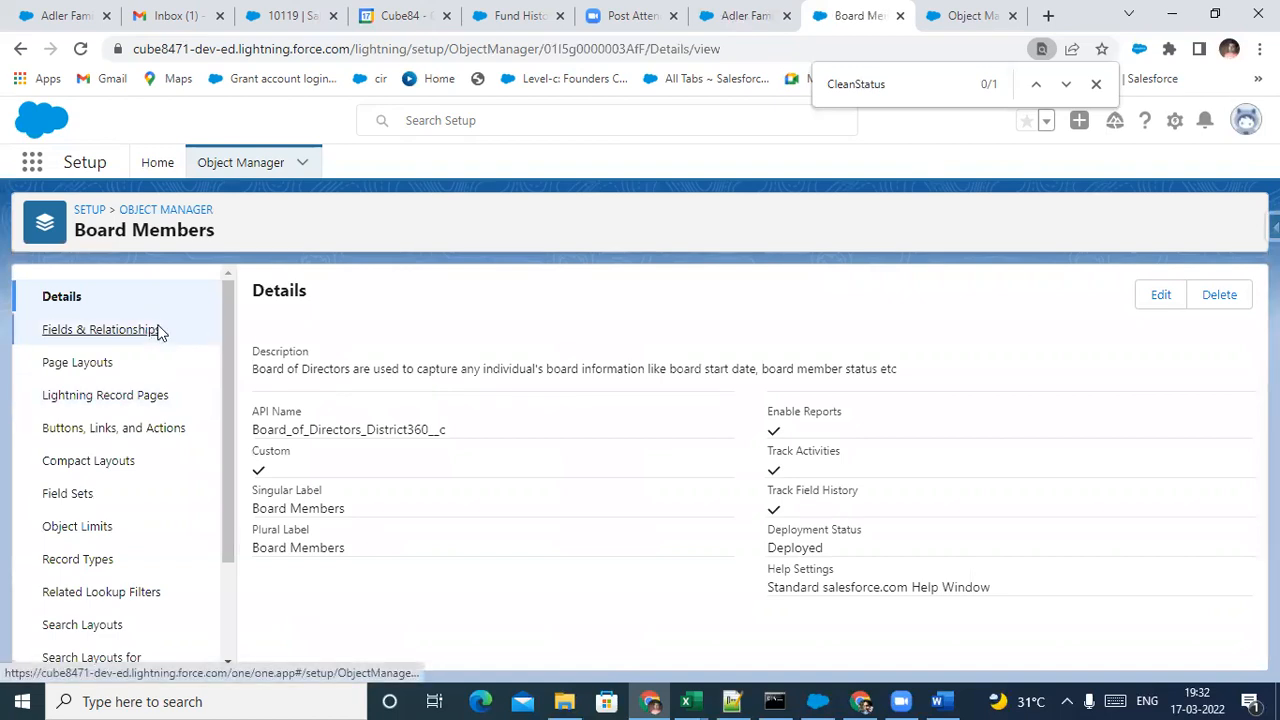
click(157, 331)
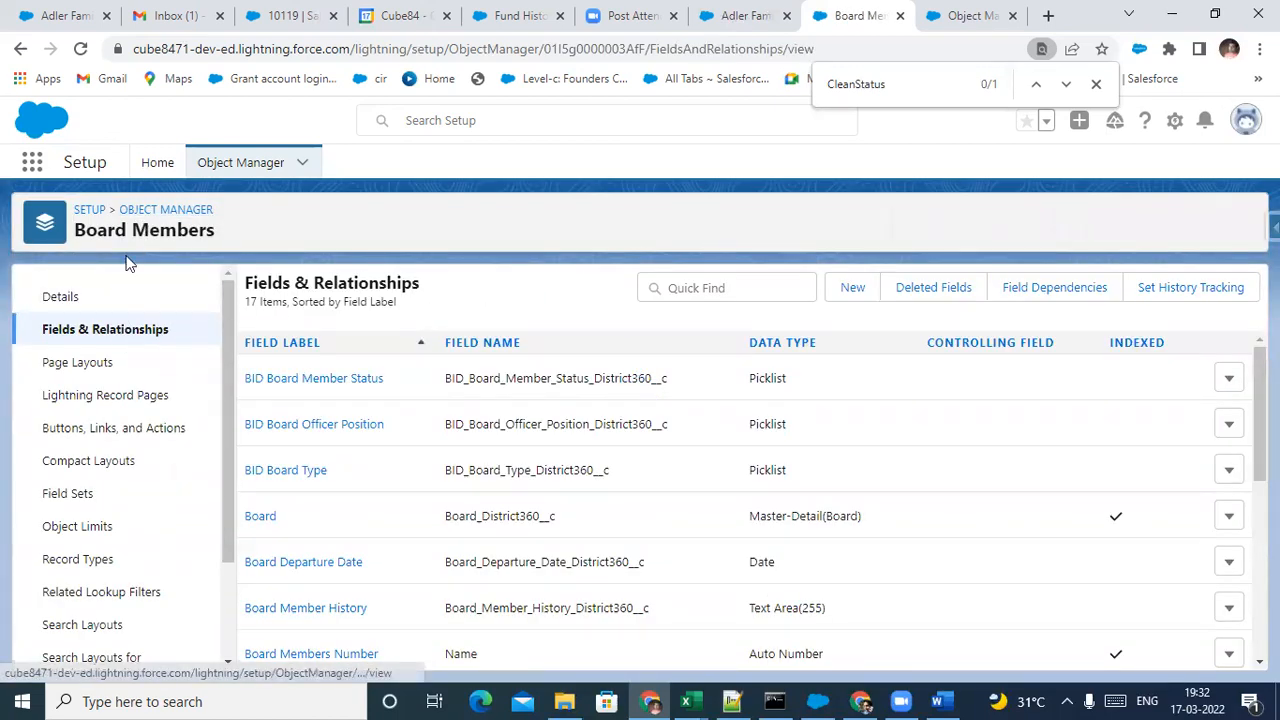
click(854, 289)
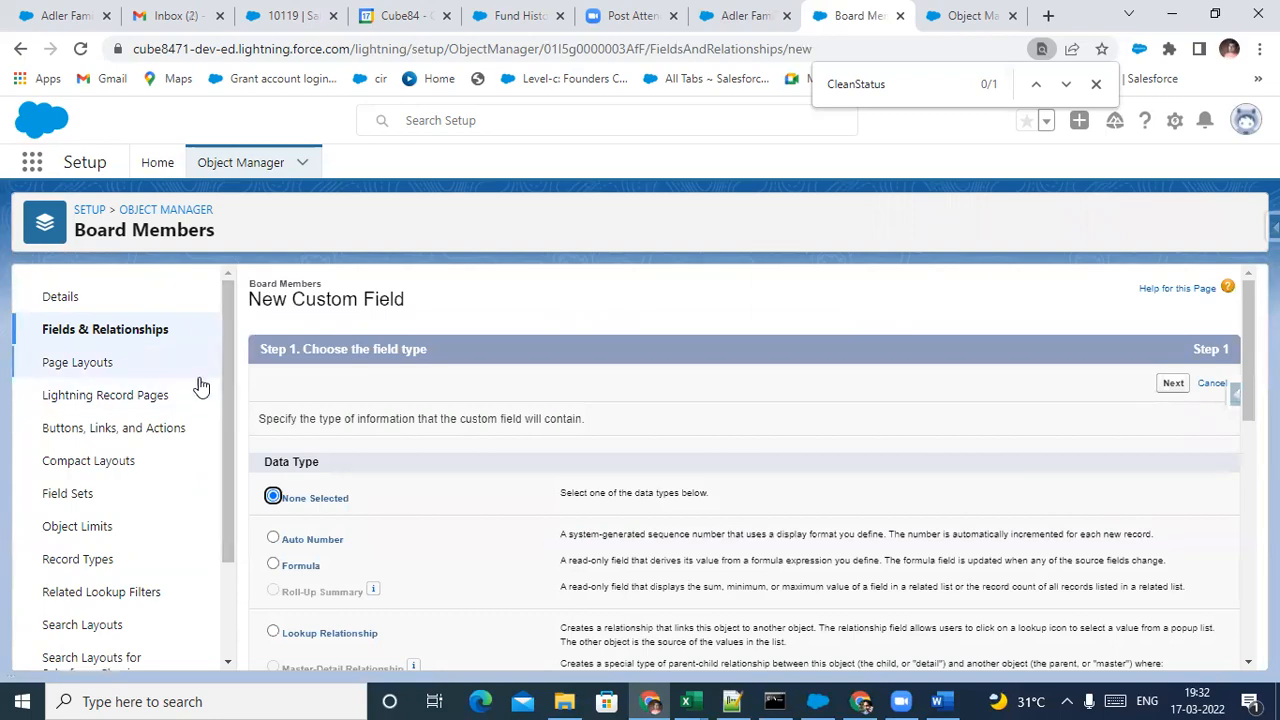
scroll(435, 430, down, 3)
scroll(435, 430, up, 3)
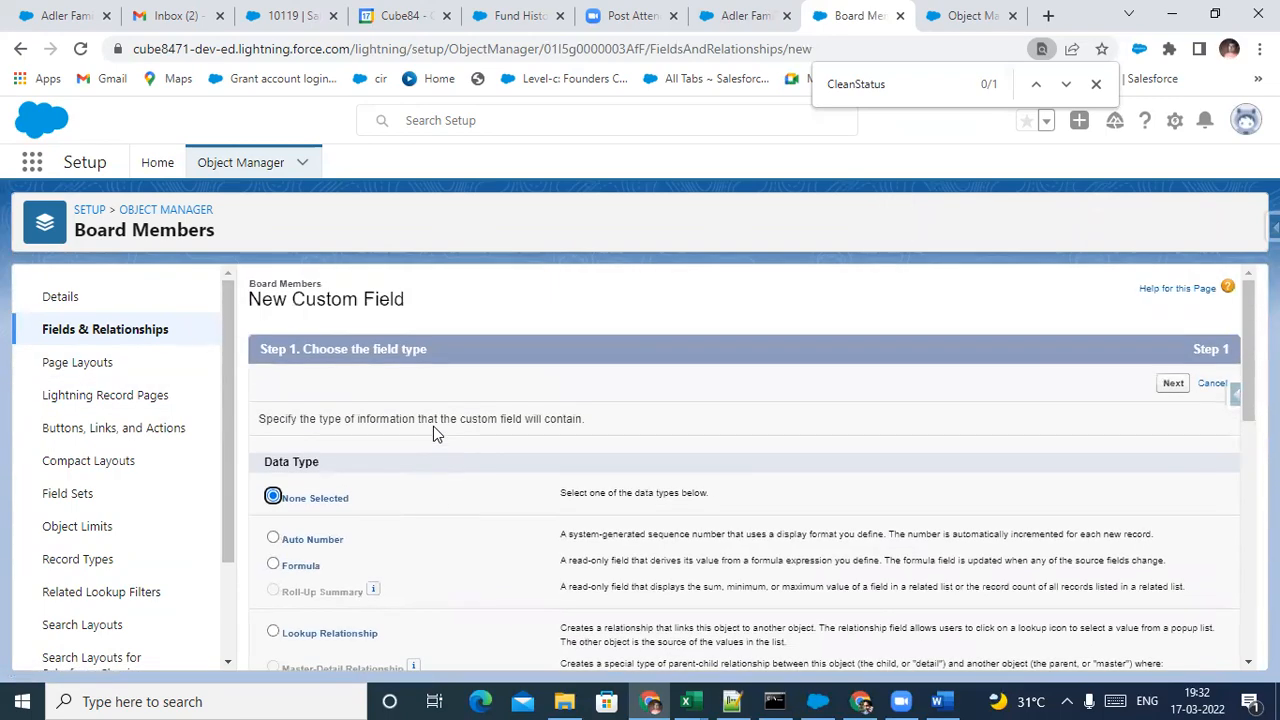
scroll(341, 418, down, 5)
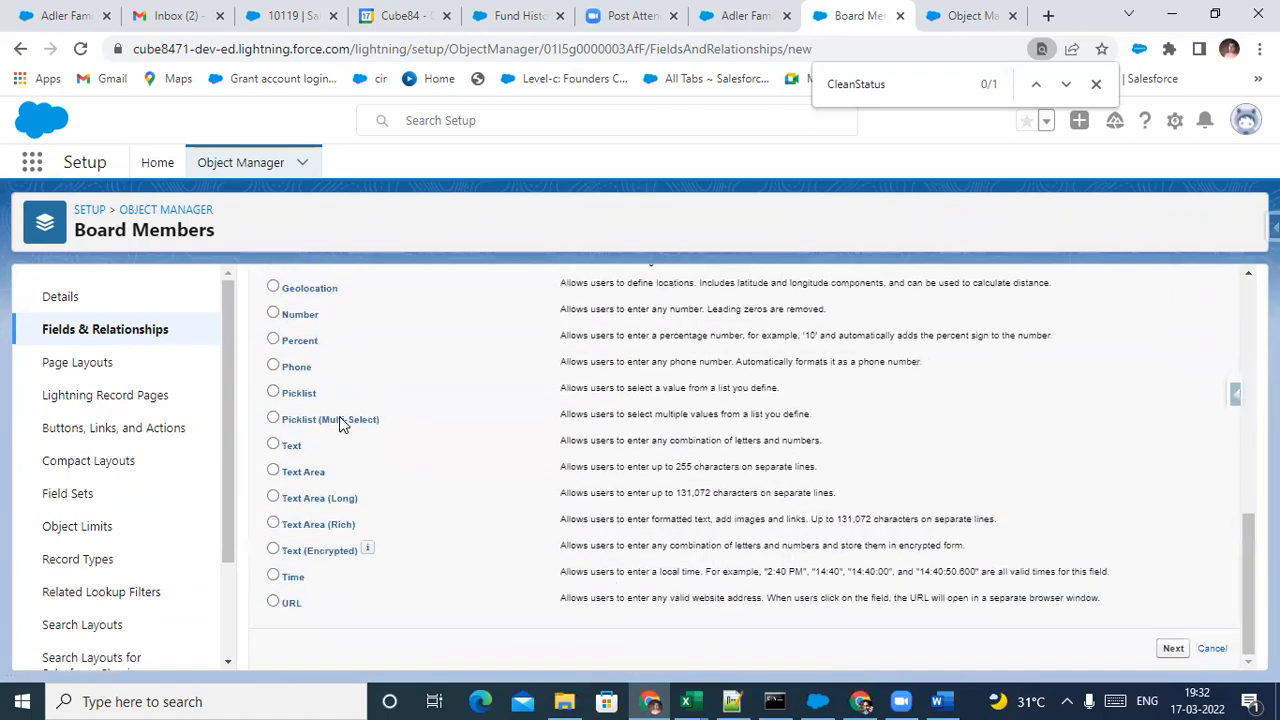
scroll(339, 416, up, 5)
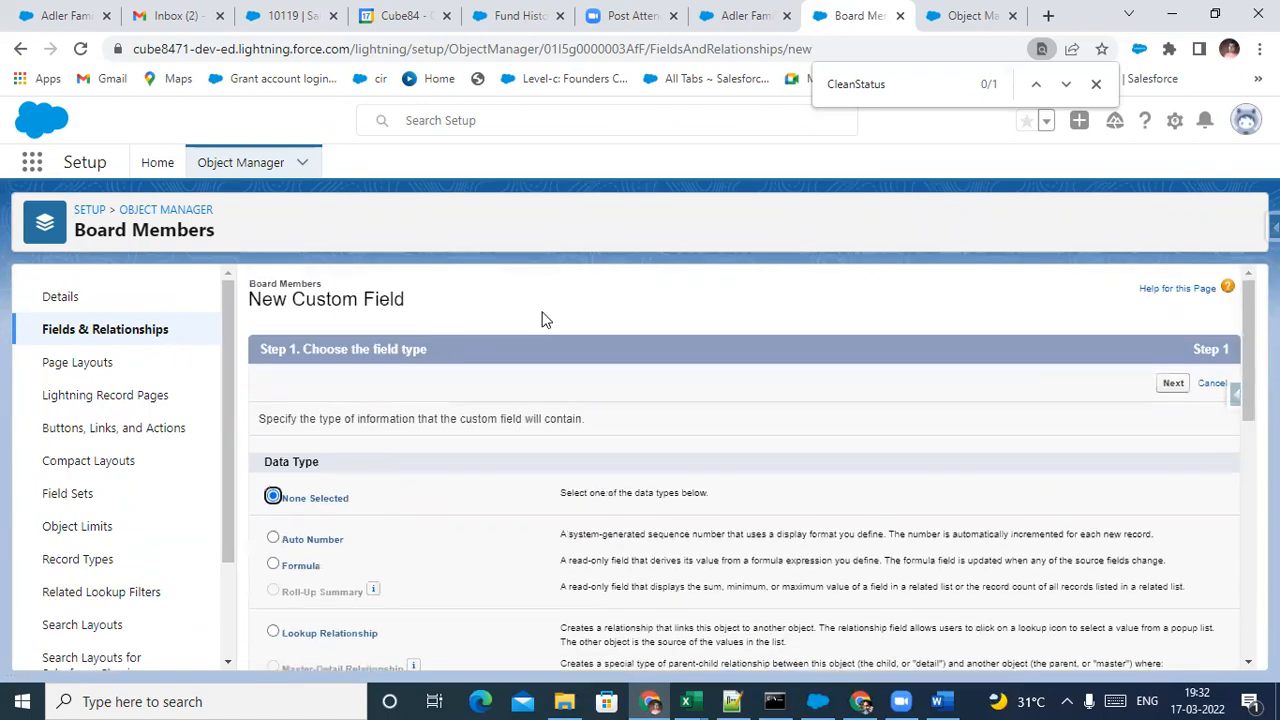
Switch to the Adler Family Foundation account page and copy the Account Name field label
click(760, 14)
click(392, 664)
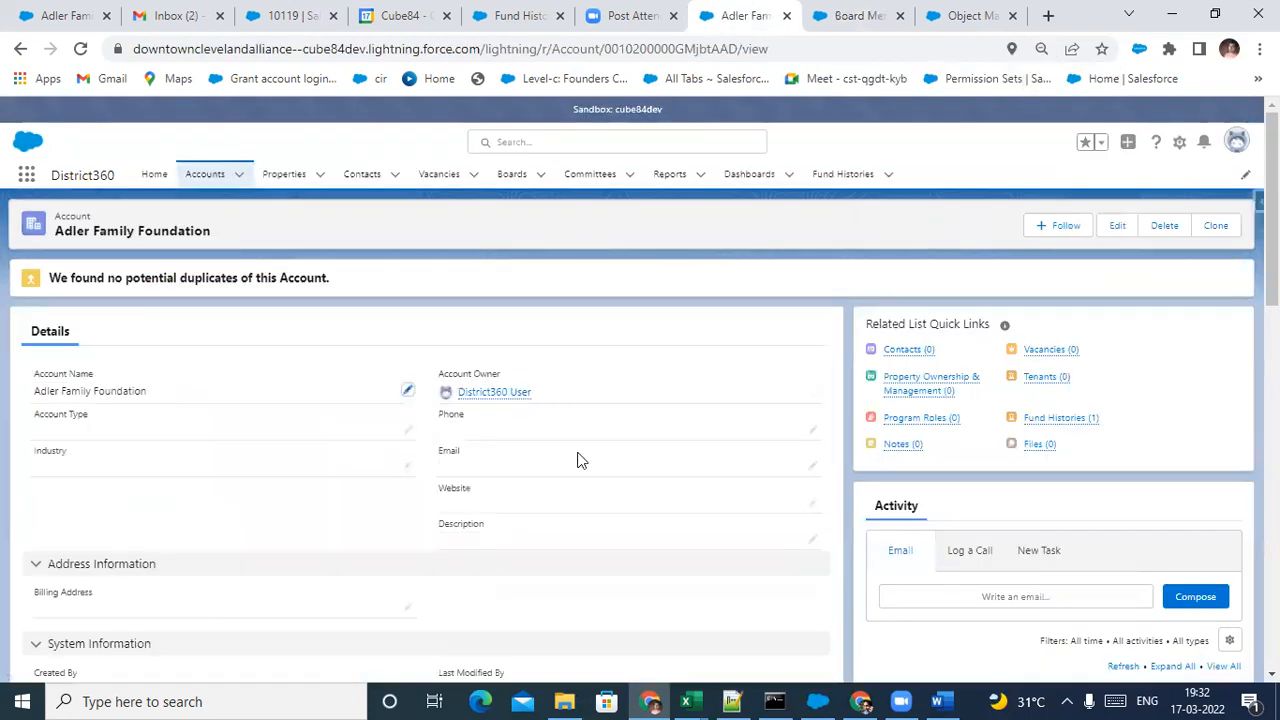
click(878, 12)
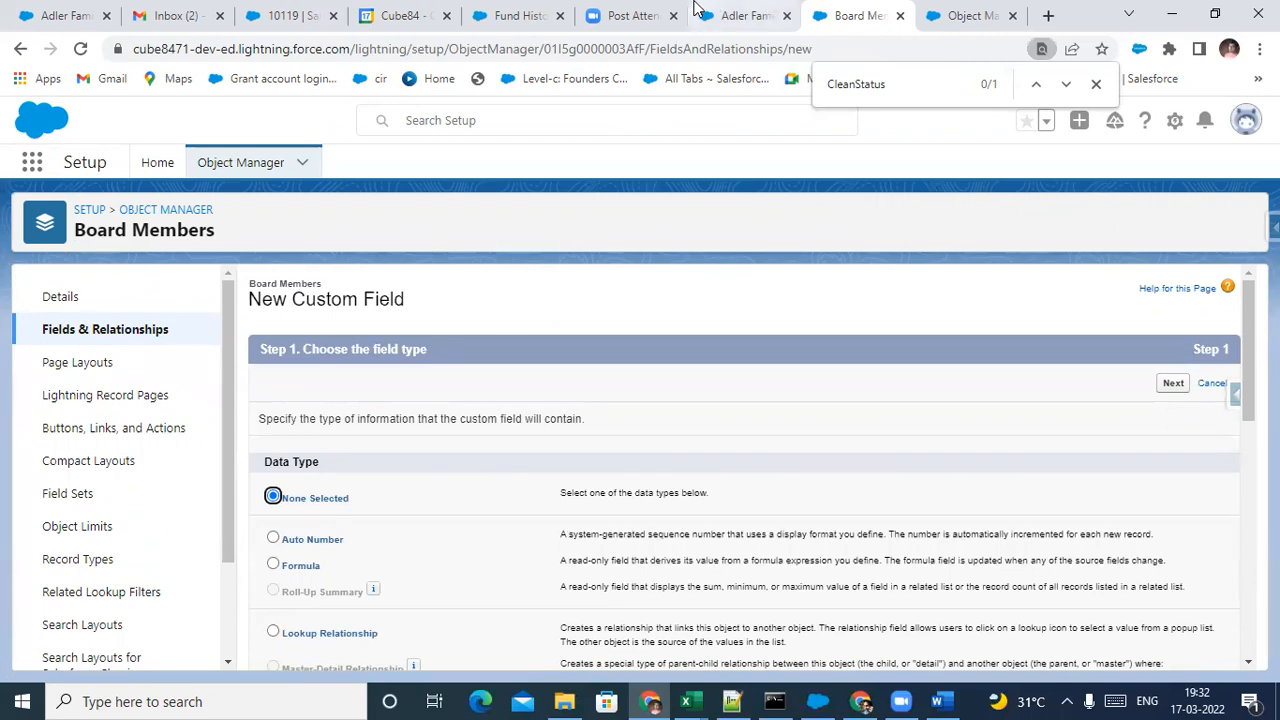
click(742, 15)
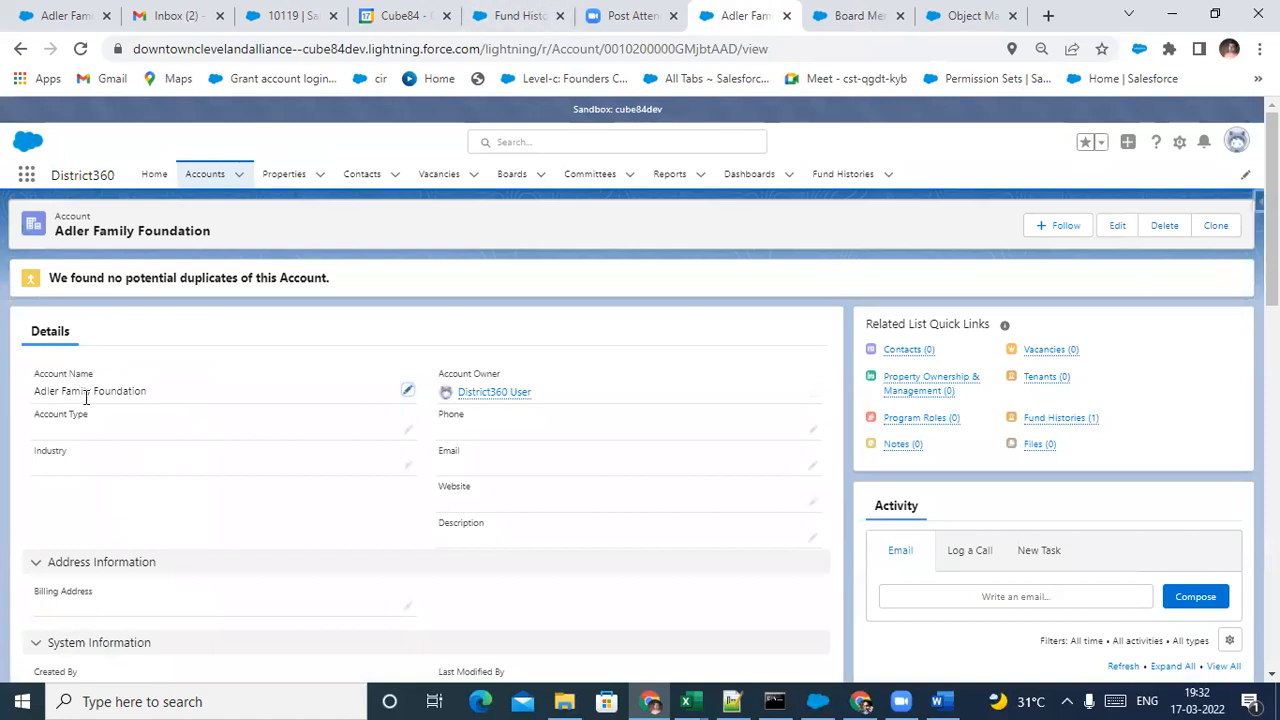
drag(36, 391, 153, 397)
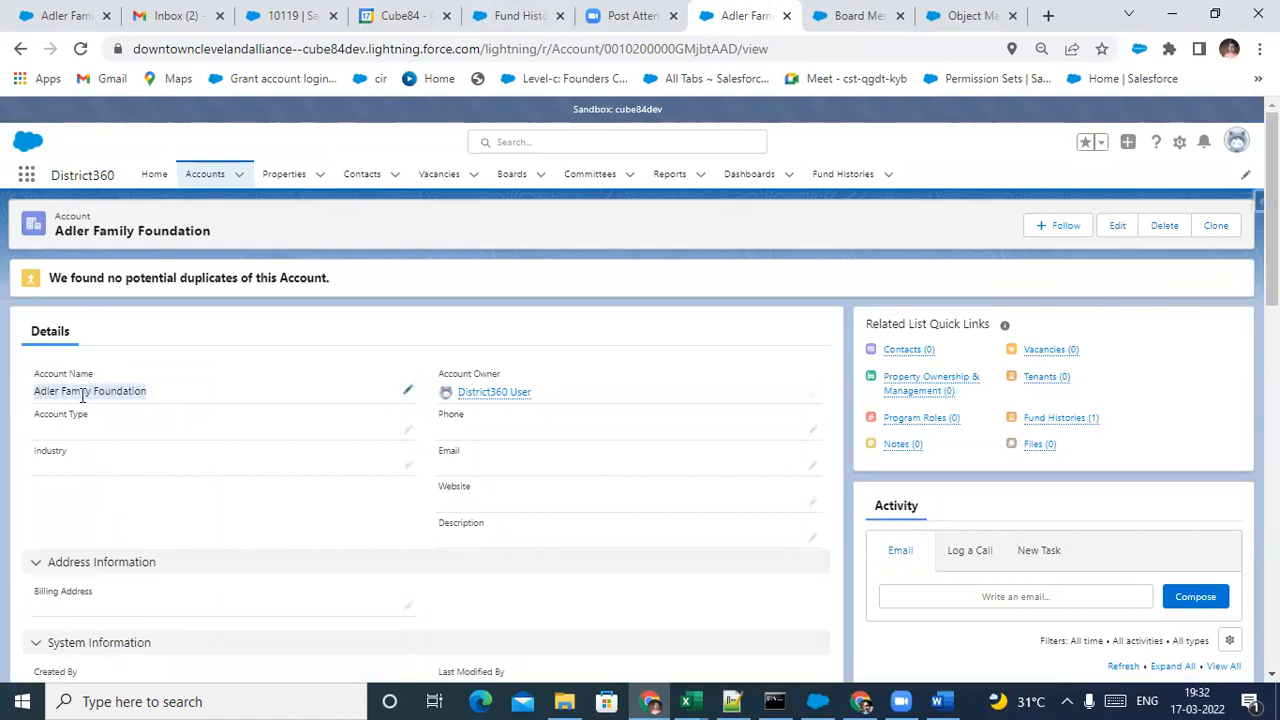
drag(94, 373, 31, 380)
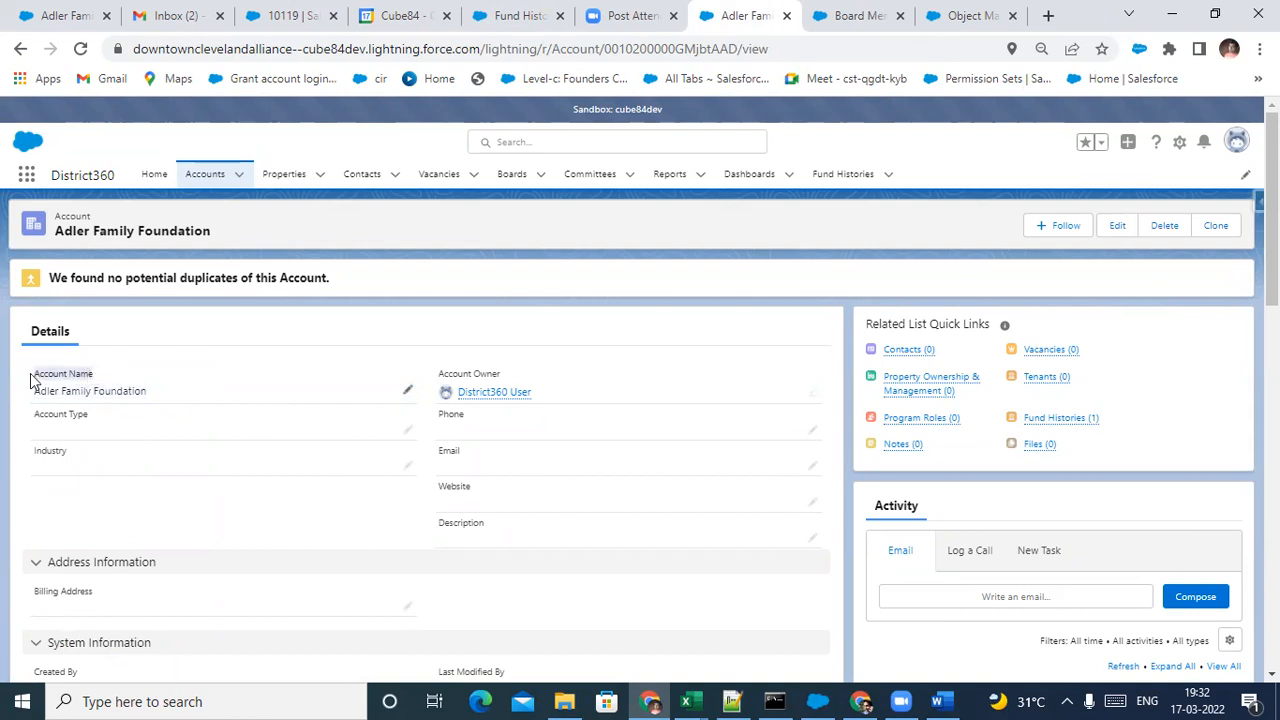
right_click(52, 387)
click(80, 392)
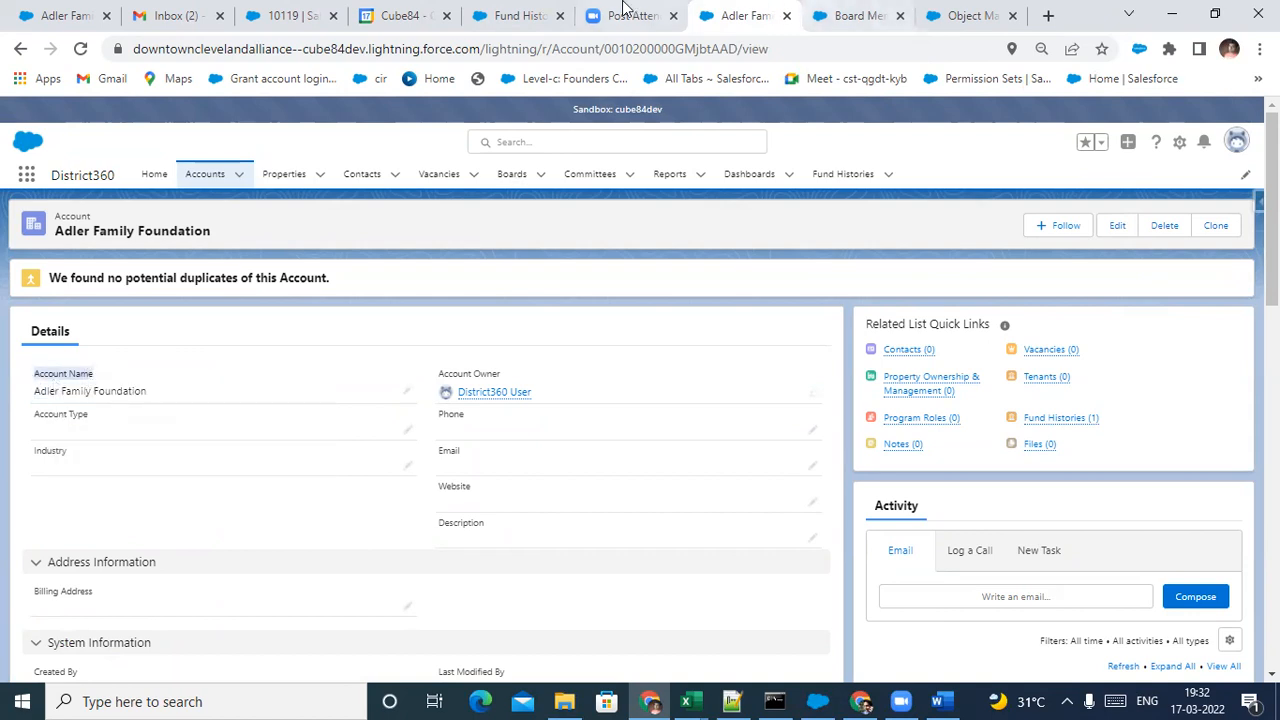
Return to the Board Members setup, reopen its Fields & Relationships list and search the page for the copied Account Name
click(862, 12)
key(ctrl+f)
key(ctrl+v)
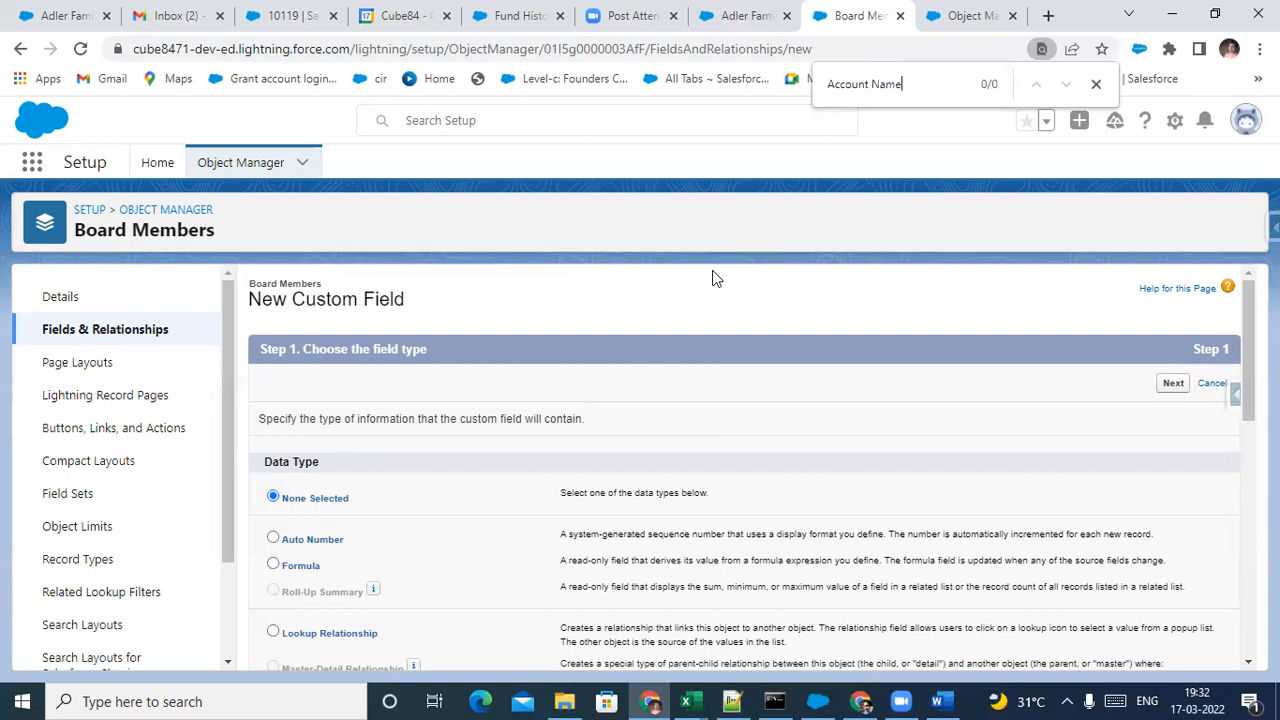
click(105, 340)
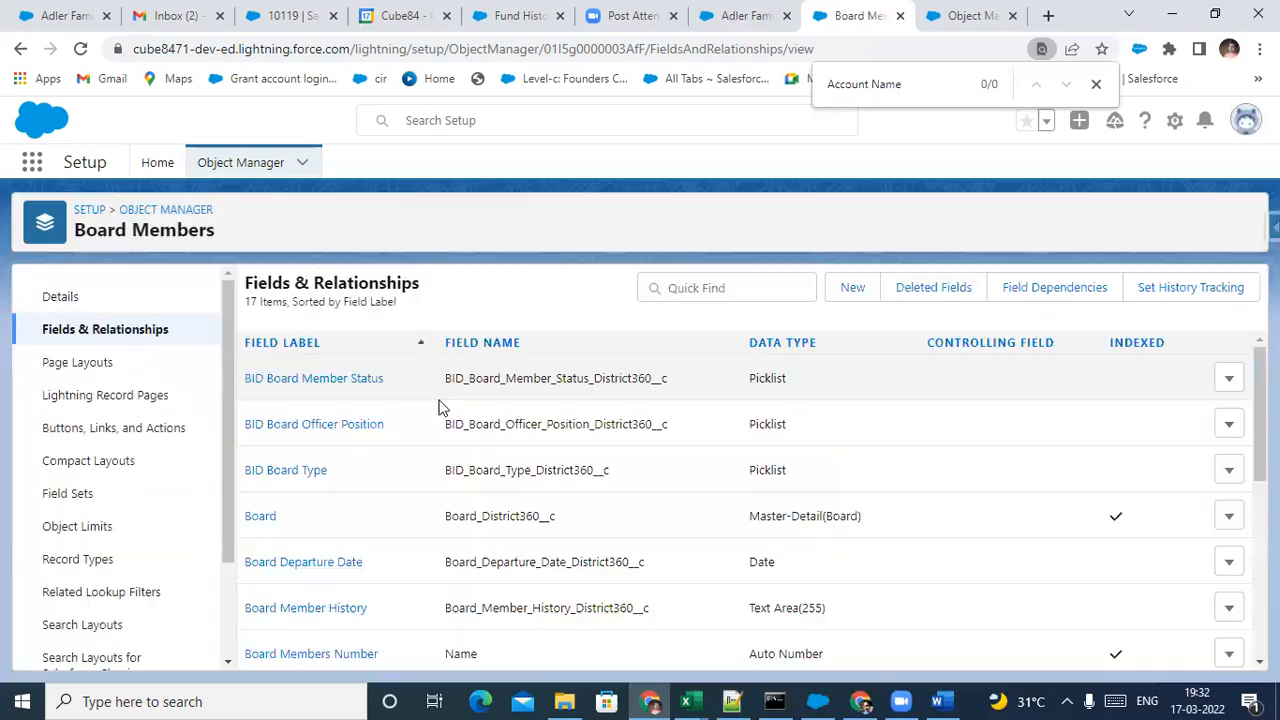
key(ctrl+v)
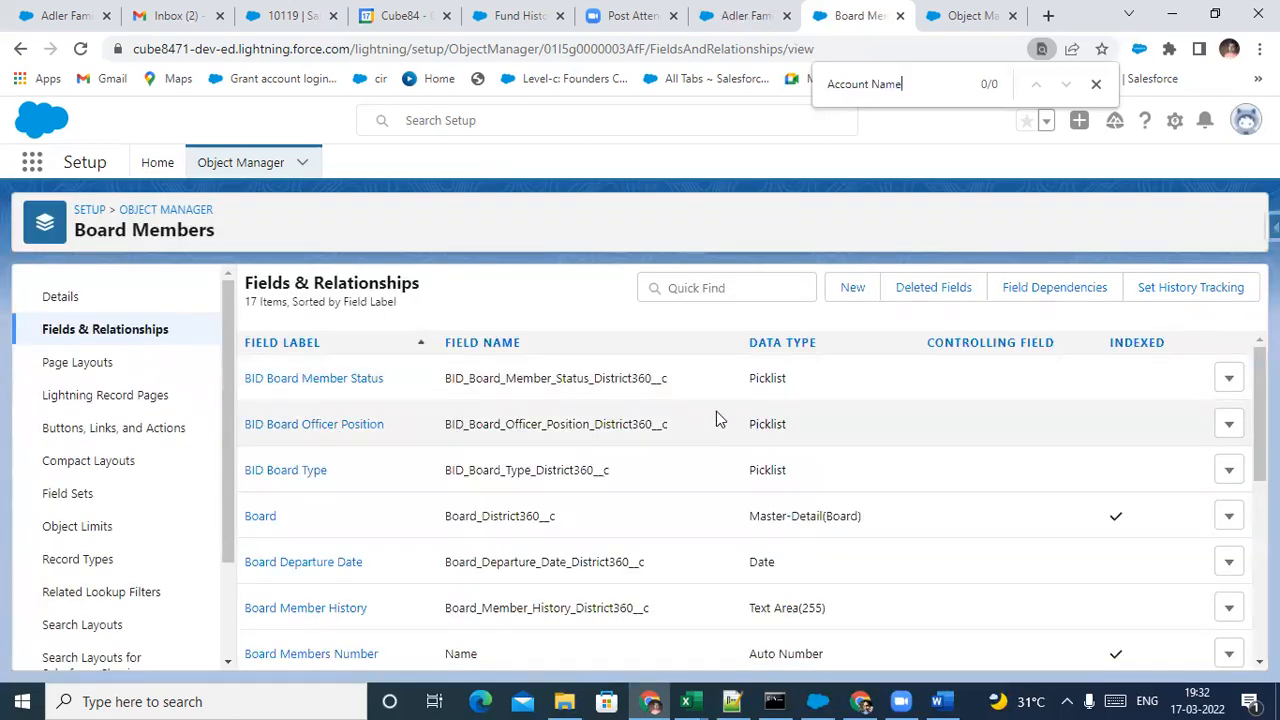
Shorten the page search to Name and examine the matching entries in the Board Members field list
click(872, 86)
key(BackSpace)
drag(862, 84, 809, 82)
key(BackSpace)
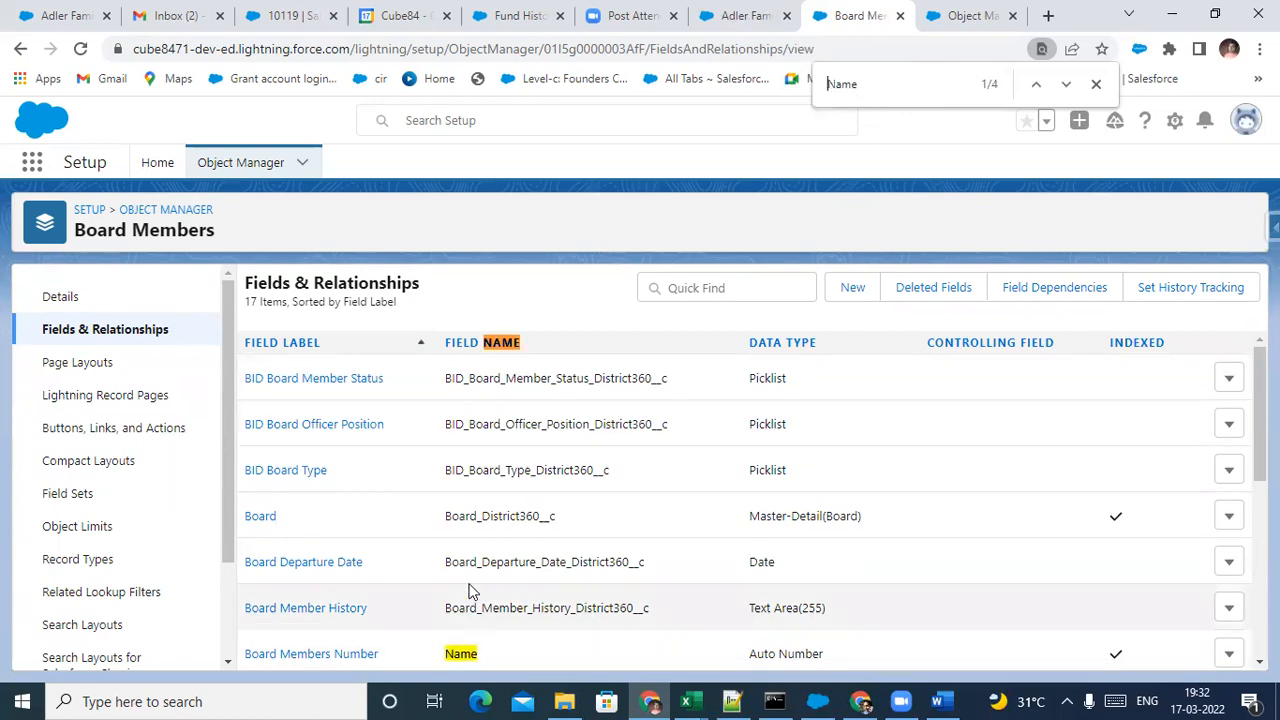
scroll(490, 513, down, 2)
scroll(490, 513, up, 1)
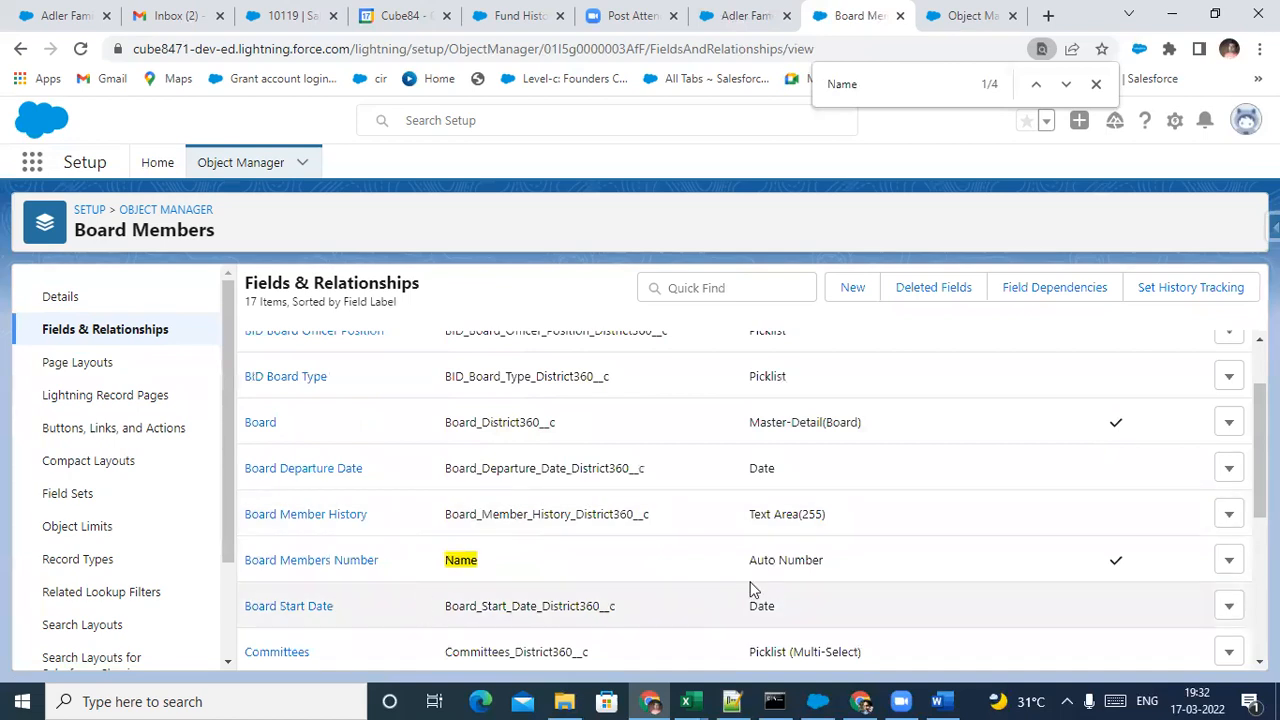
scroll(705, 576, down, 2)
scroll(571, 629, up, 1)
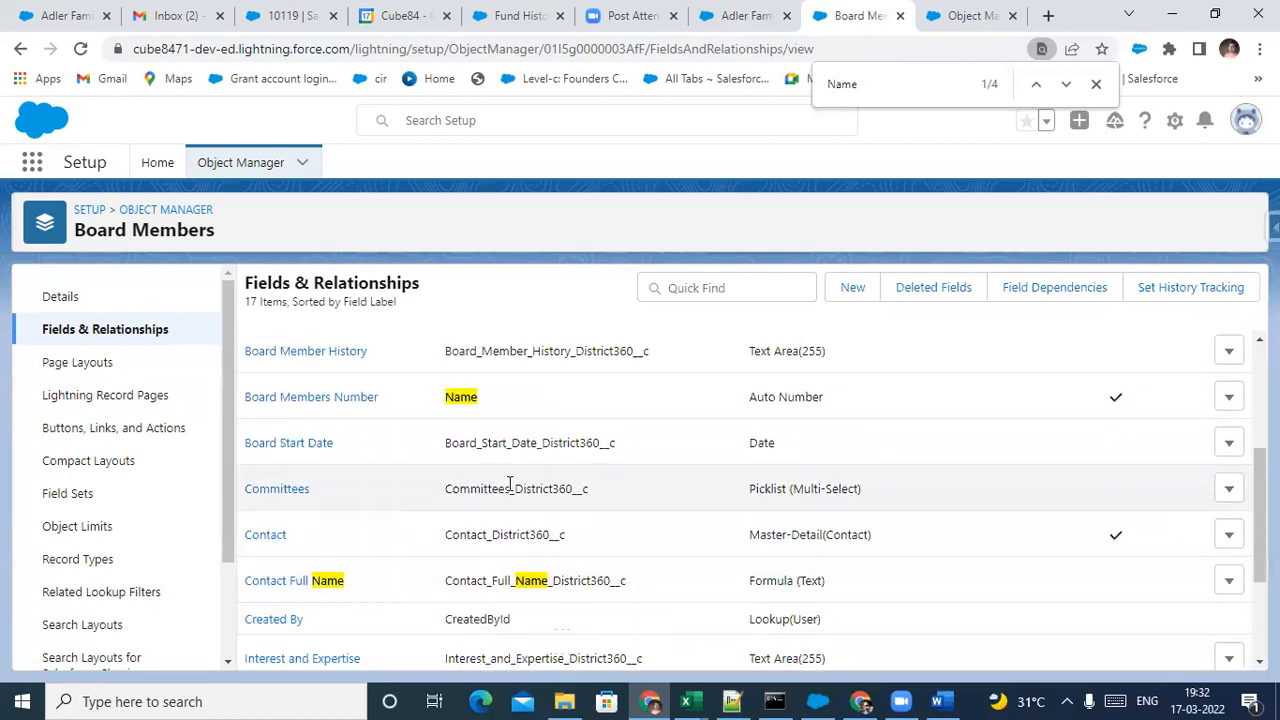
Open the Account object's Fields & Relationships in Object Manager and filter its field list by Account Name
click(168, 209)
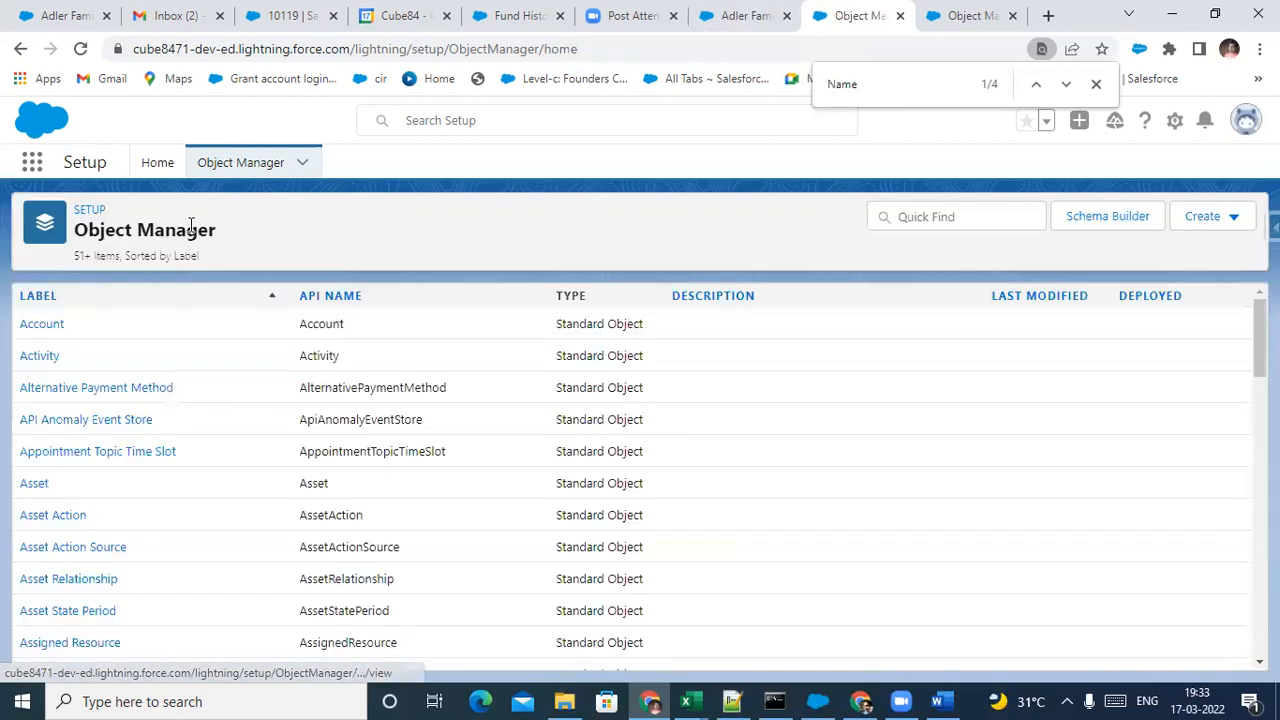
click(40, 327)
click(748, 15)
click(840, 12)
click(104, 332)
click(750, 290)
key(ctrl+v)
drag(668, 372, 711, 379)
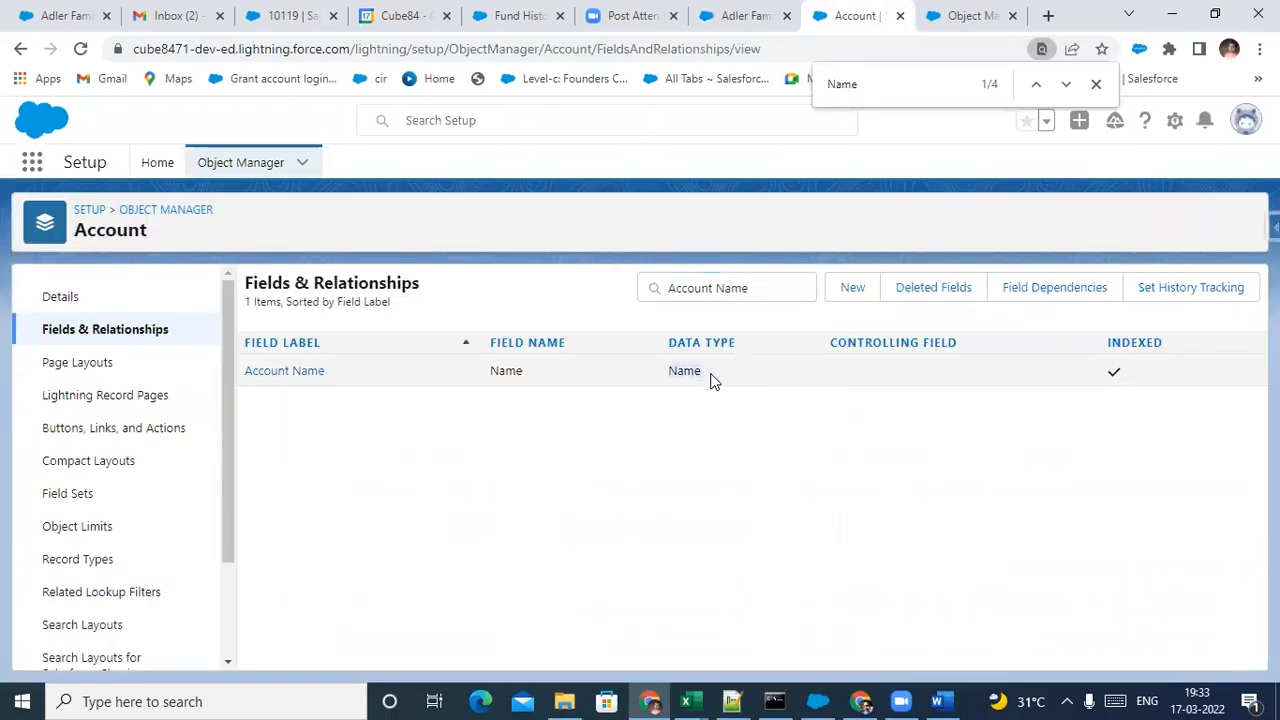
Check the Account Name label on the Adler Family Foundation page and return to the filtered Account field list
click(748, 12)
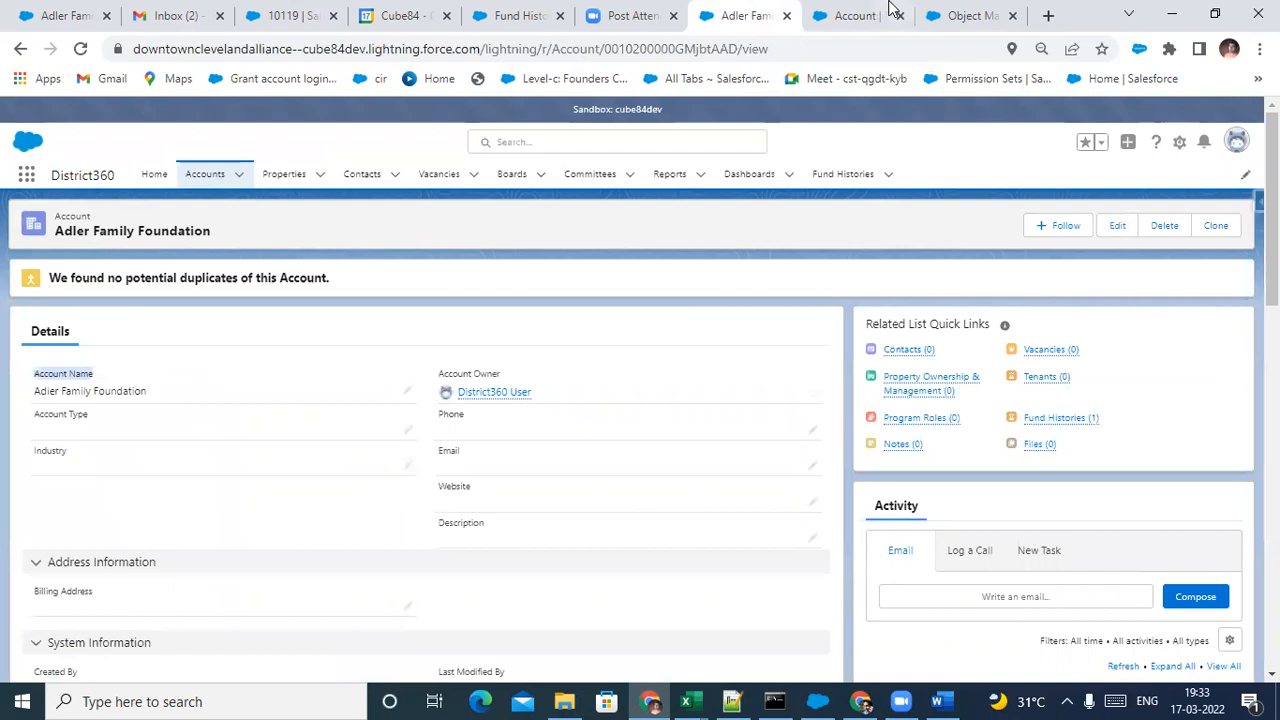
click(630, 15)
click(692, 18)
click(838, 15)
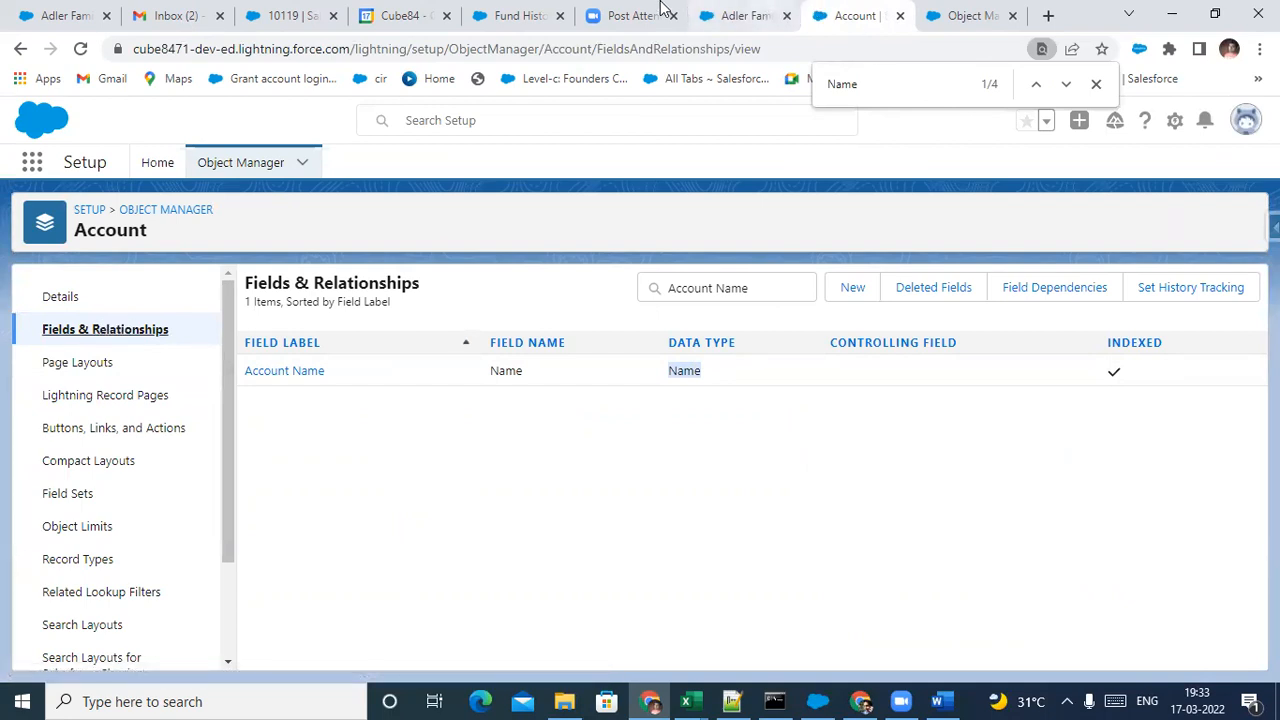
Start a new custom field on the Account object from the unfiltered field list and review the offered data types
click(945, 14)
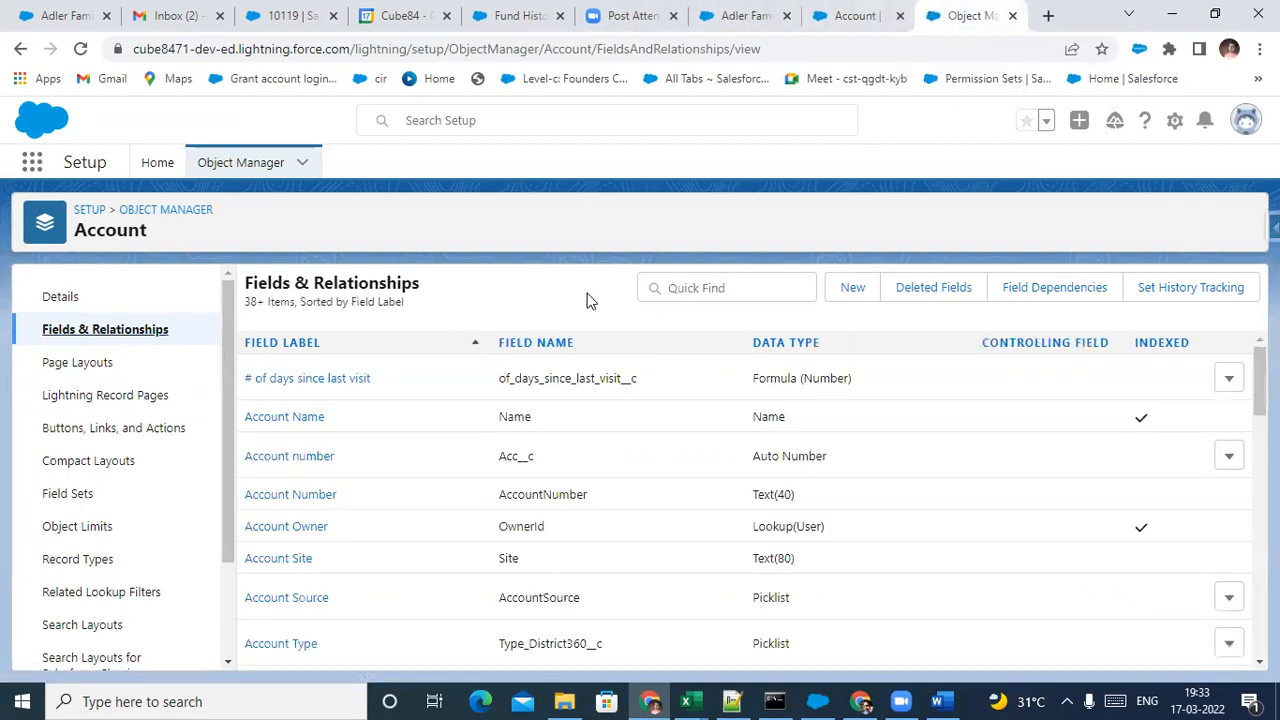
click(847, 289)
scroll(336, 470, down, 3)
scroll(336, 470, down, 3)
scroll(336, 462, up, 4)
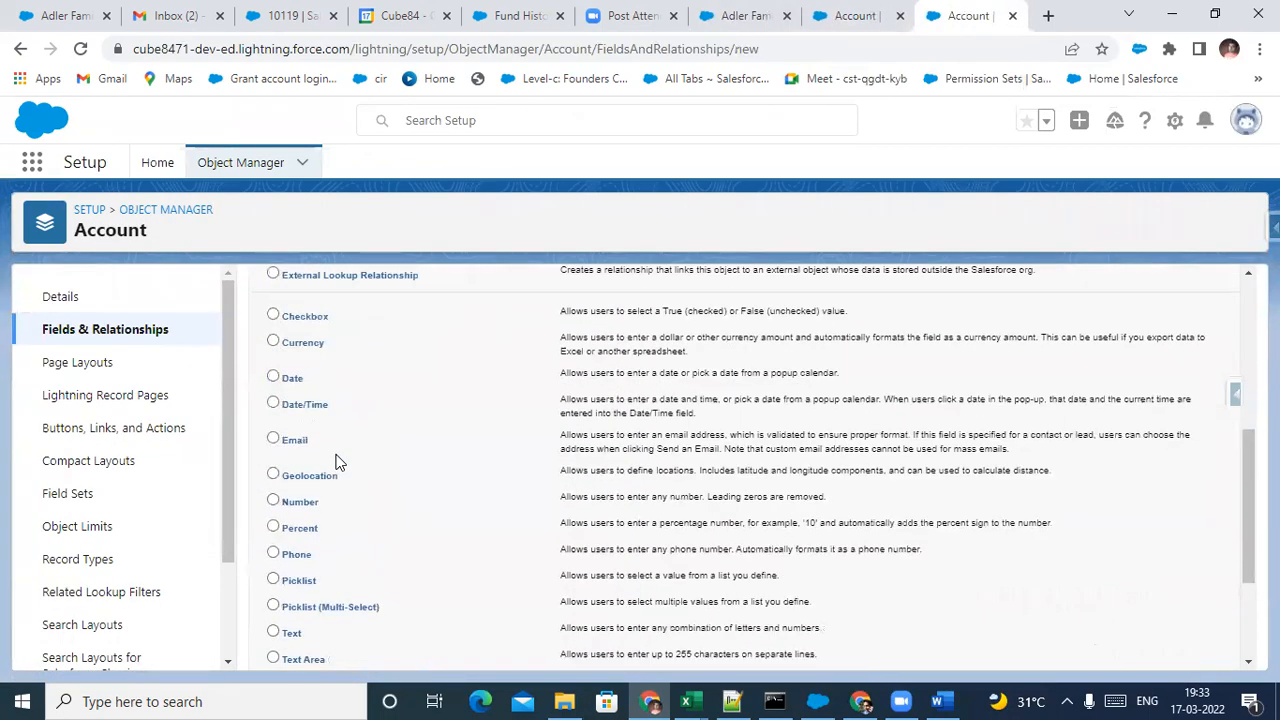
scroll(336, 462, up, 3)
scroll(334, 457, down, 10)
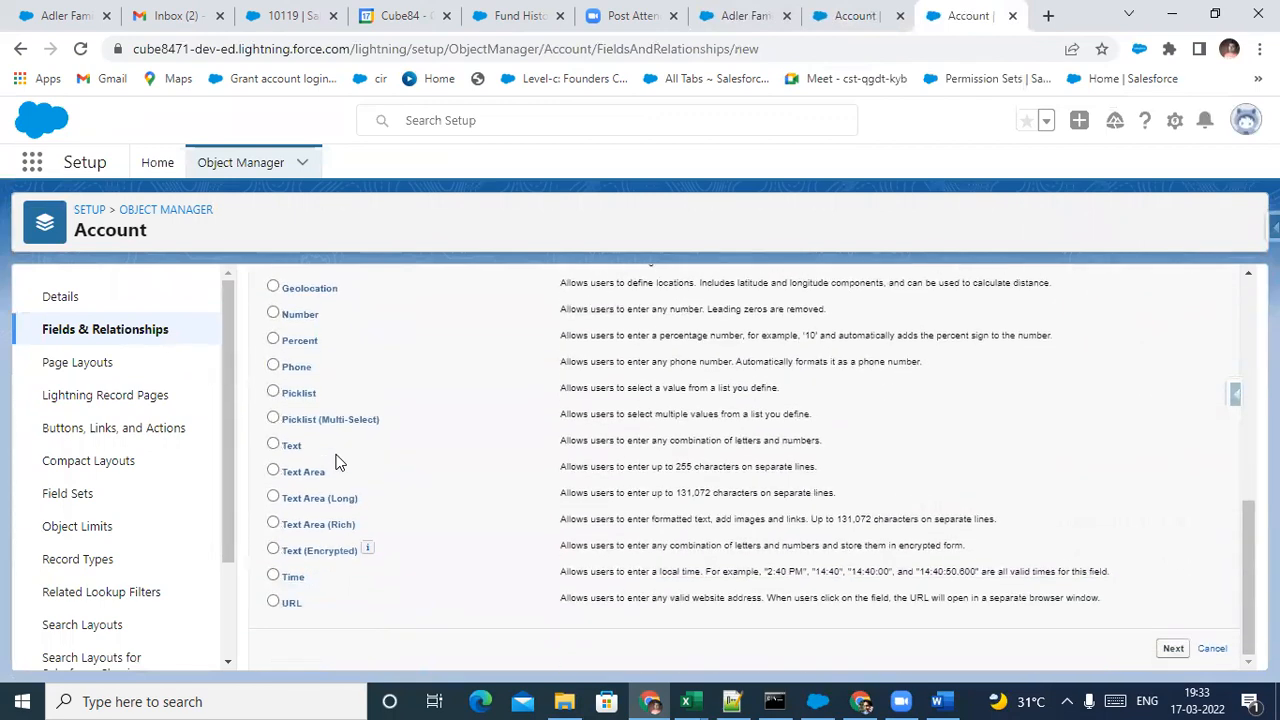
Rearrange the browser tabs so the Adler Family Foundation page sits beside the new custom field form
click(852, 15)
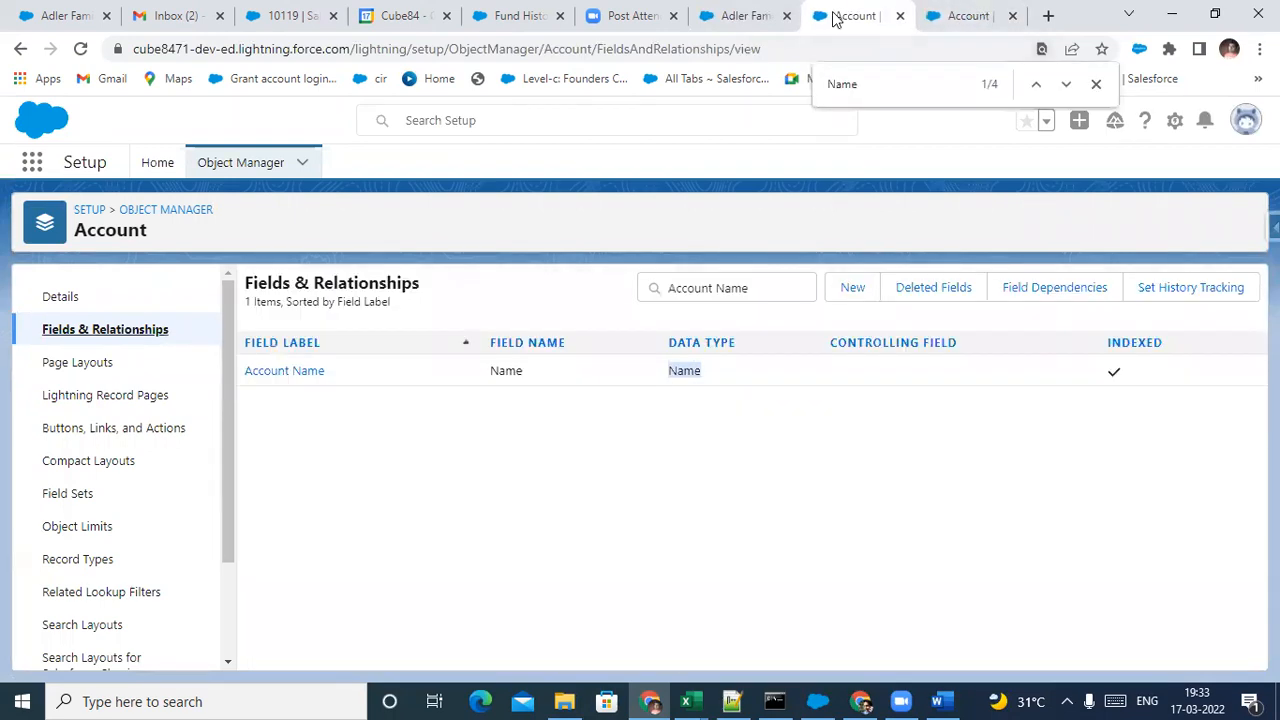
click(785, 10)
drag(718, 10, 855, 10)
key(ctrl+Tab)
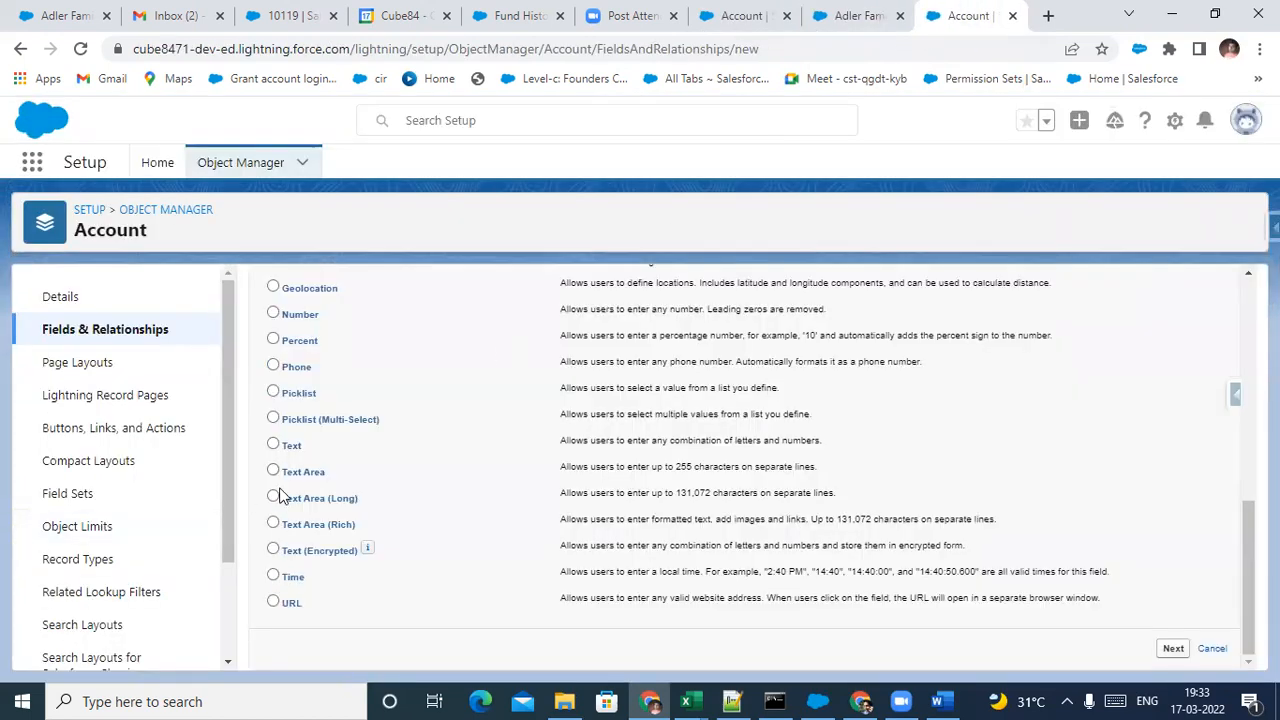
Open the Adler Family Foundation account for inline editing and review the options of its Account Type picklist
click(860, 14)
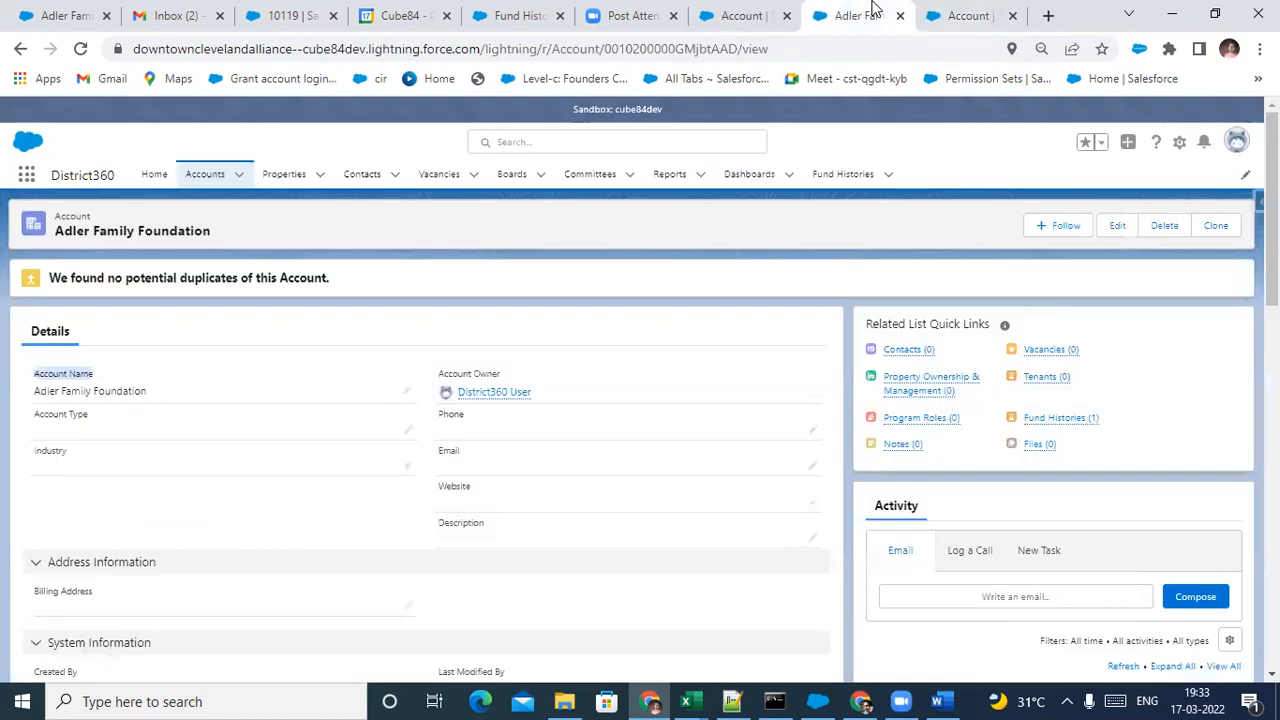
click(407, 432)
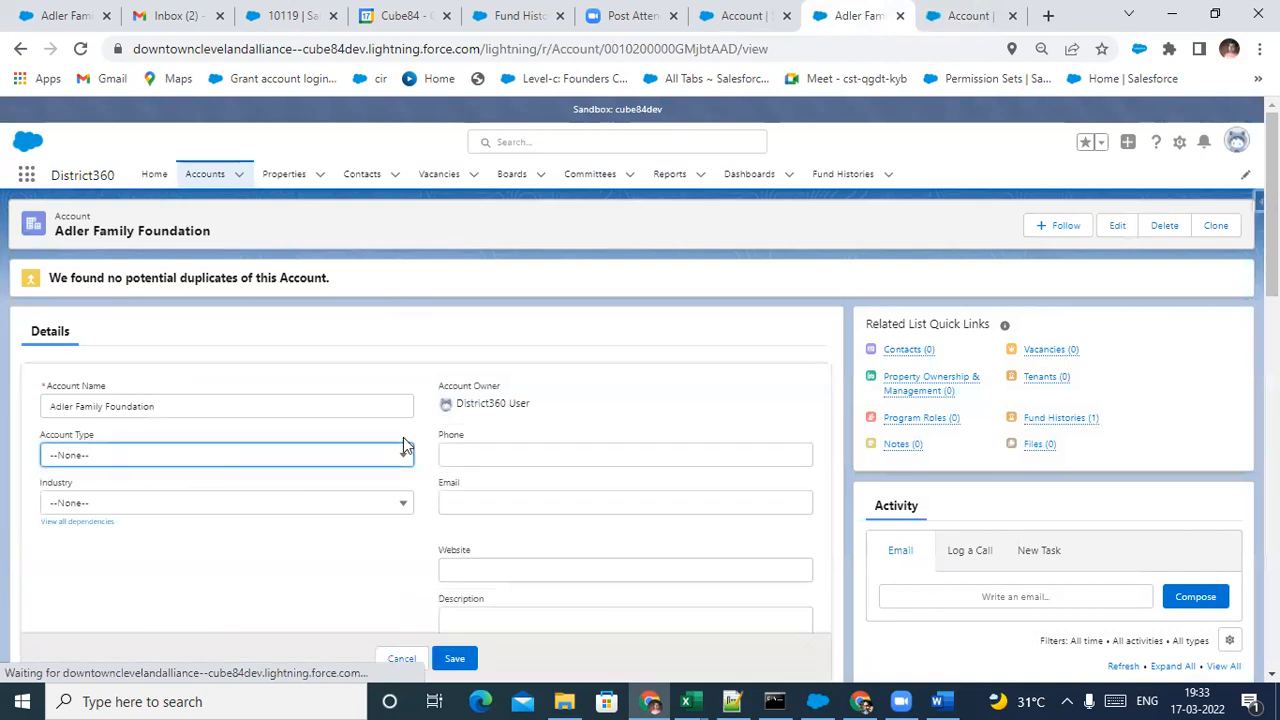
click(403, 455)
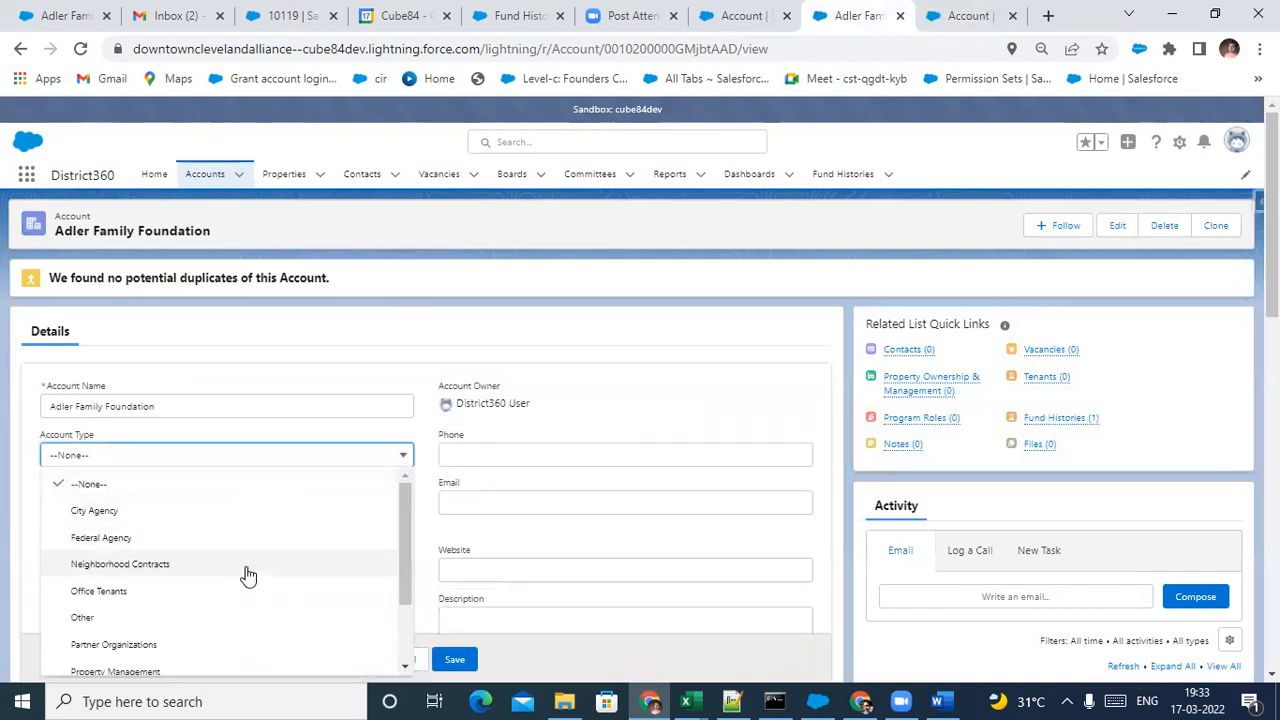
scroll(262, 525, down, 1)
scroll(258, 535, up, 1)
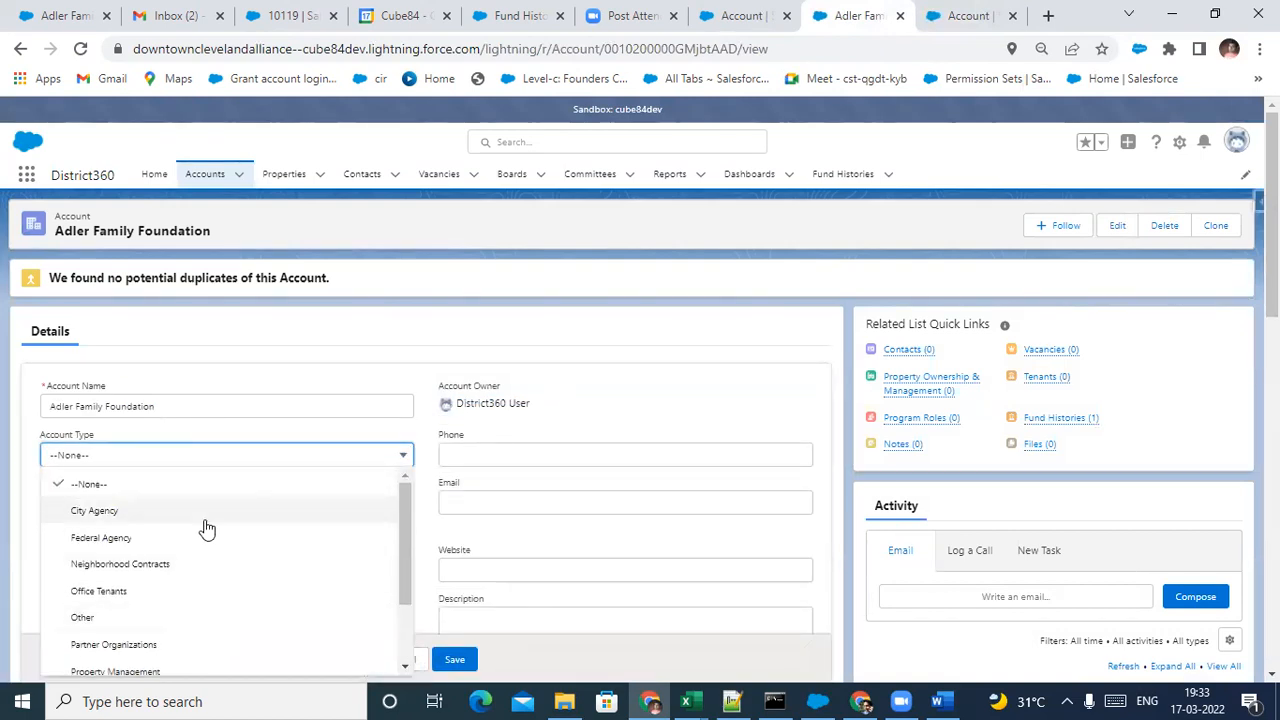
Append the sample text JADaad to the Account Name, and try Federal Agency as Account Type before resetting it to --None--
click(290, 408)
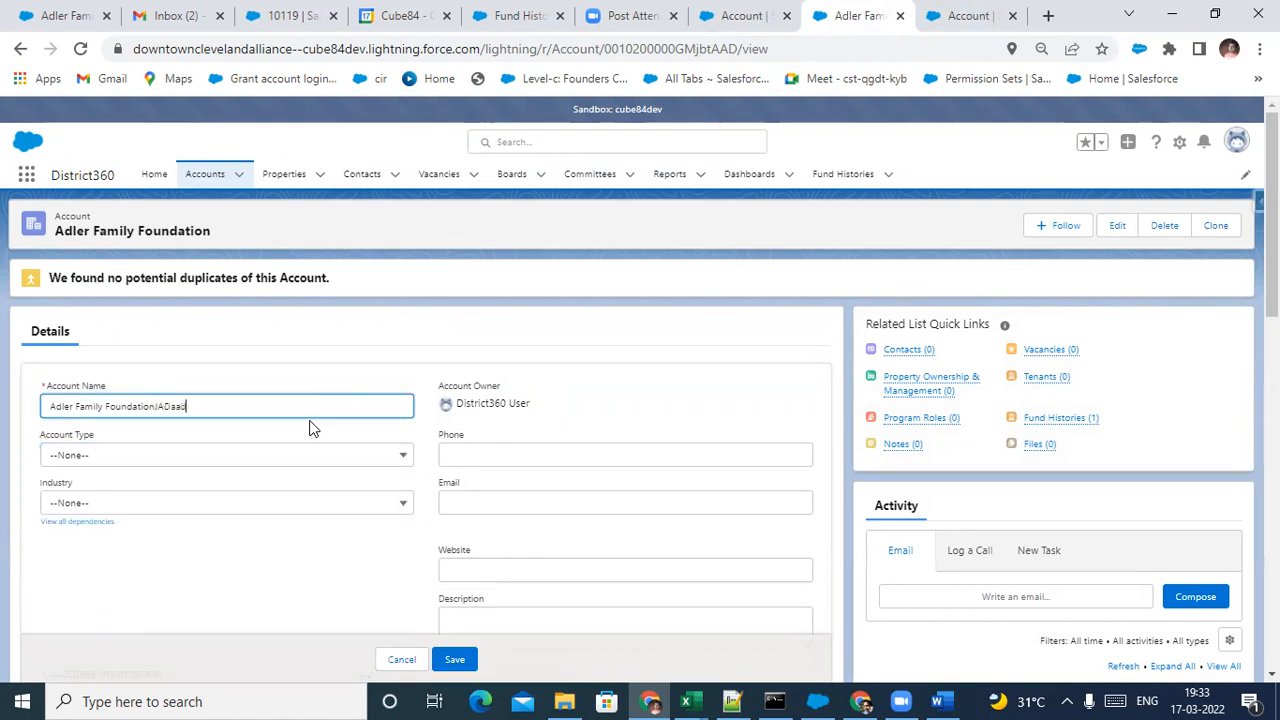
click(269, 461)
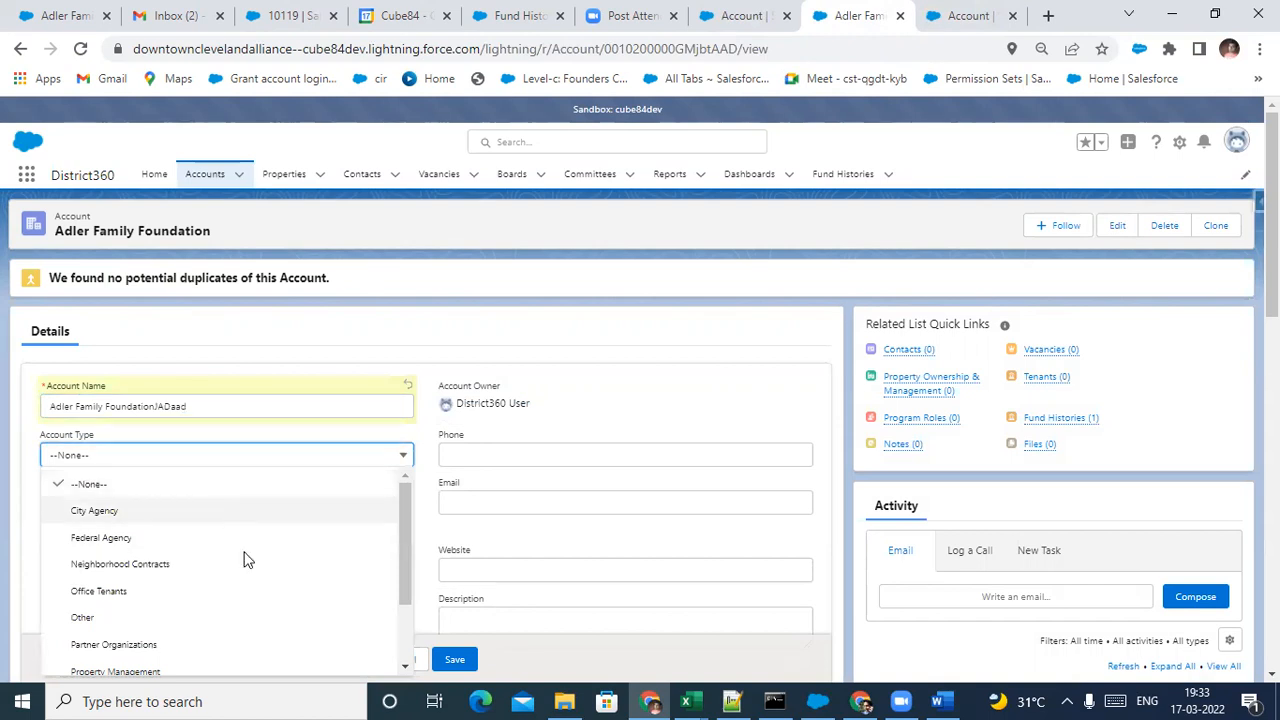
click(206, 537)
click(240, 455)
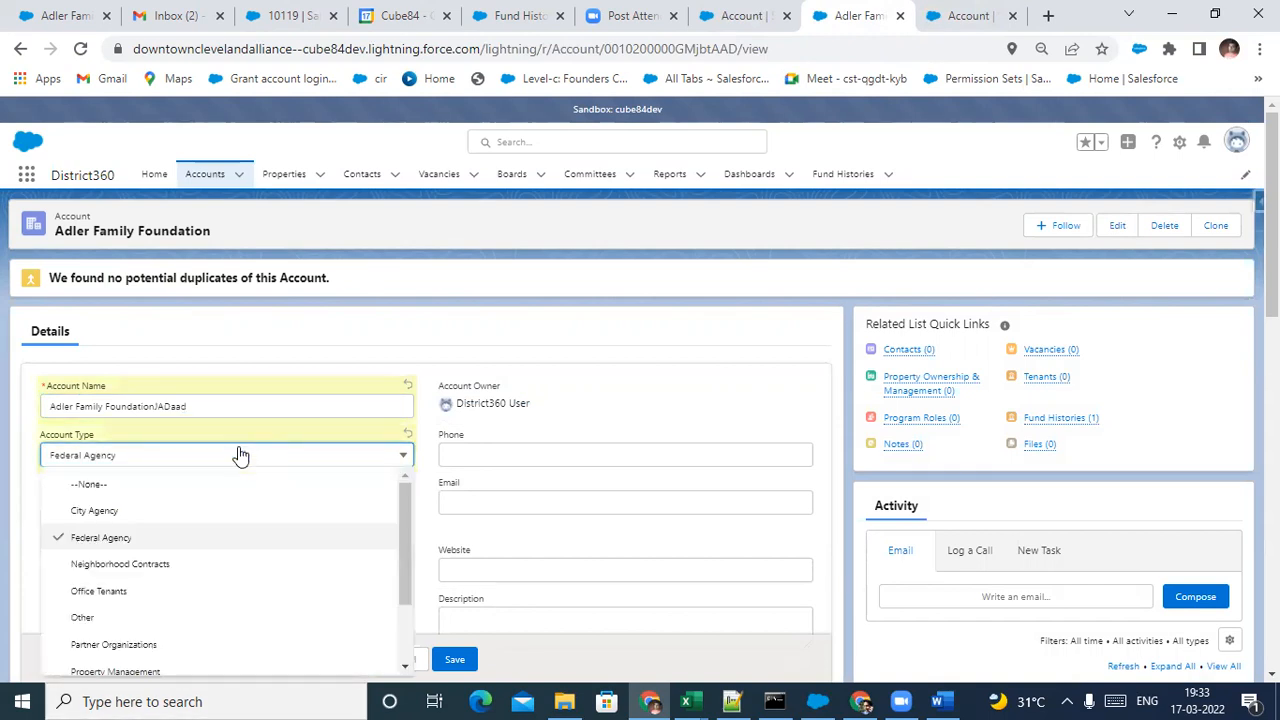
click(206, 486)
Choose Picklist as the new Account field's data type, compare it with Account Type on the record, and proceed to the field details
click(946, 14)
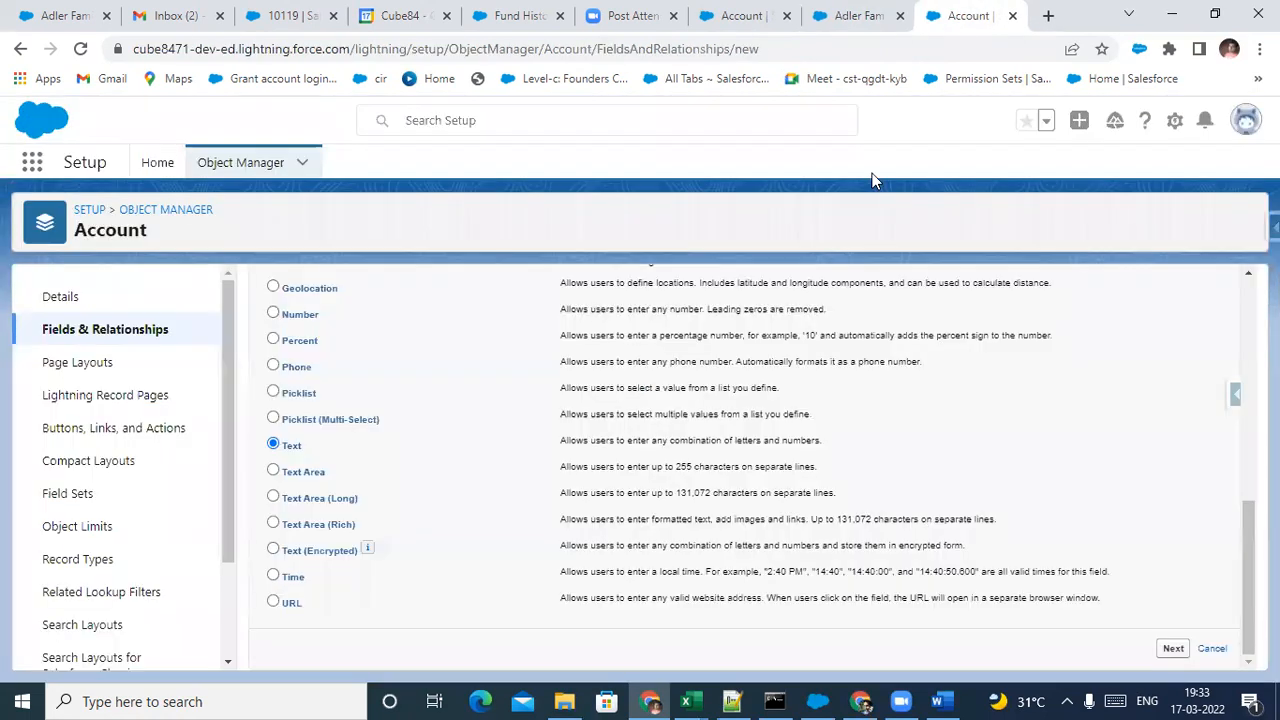
scroll(330, 420, up, 2)
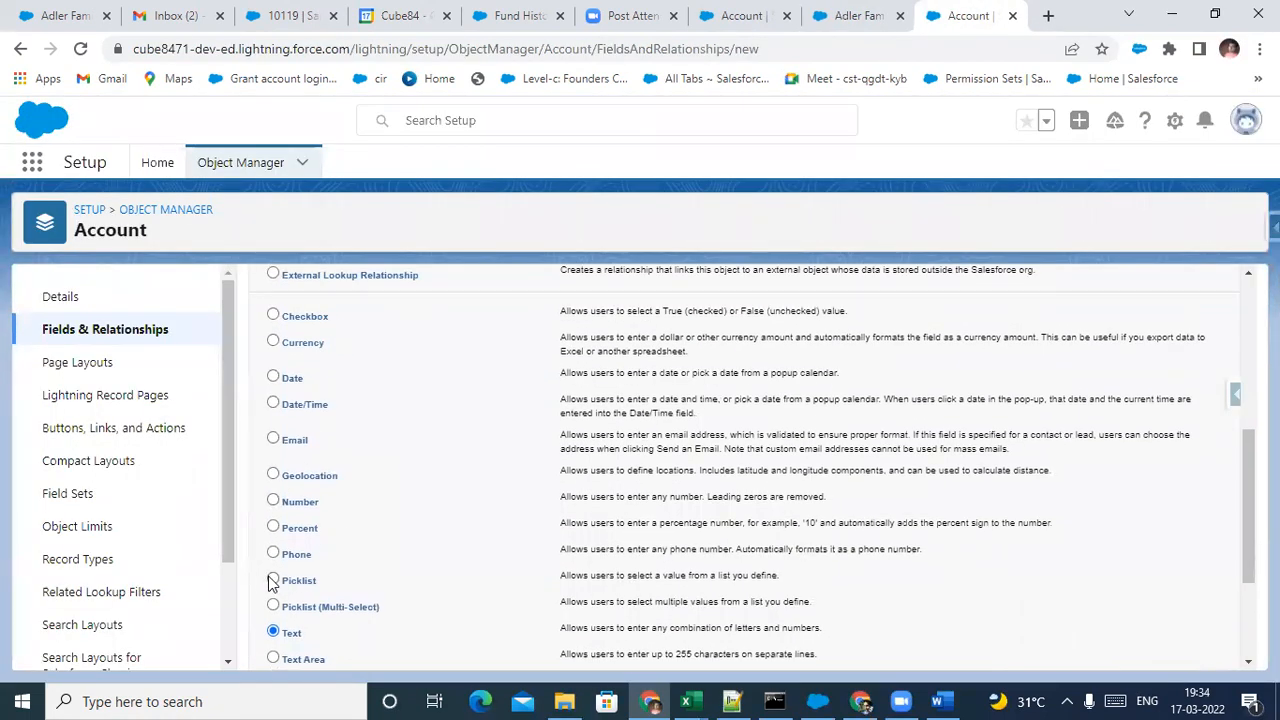
click(273, 581)
scroll(504, 435, down, 2)
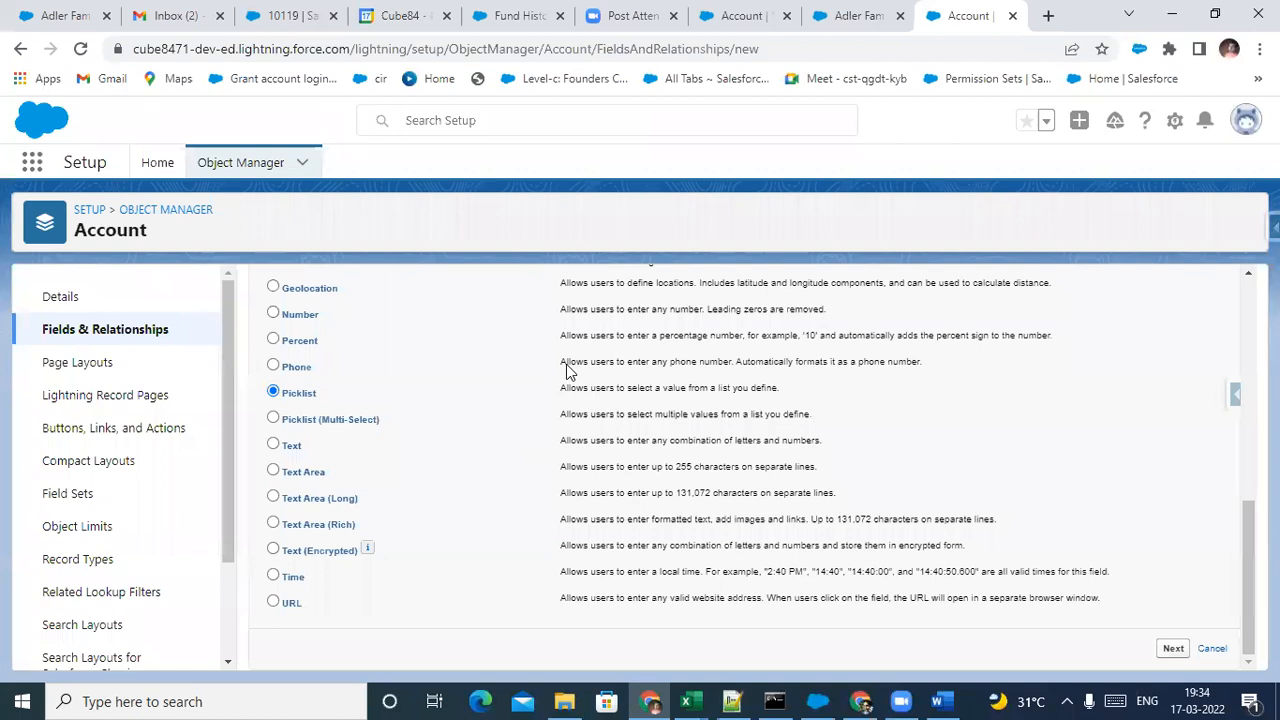
click(862, 10)
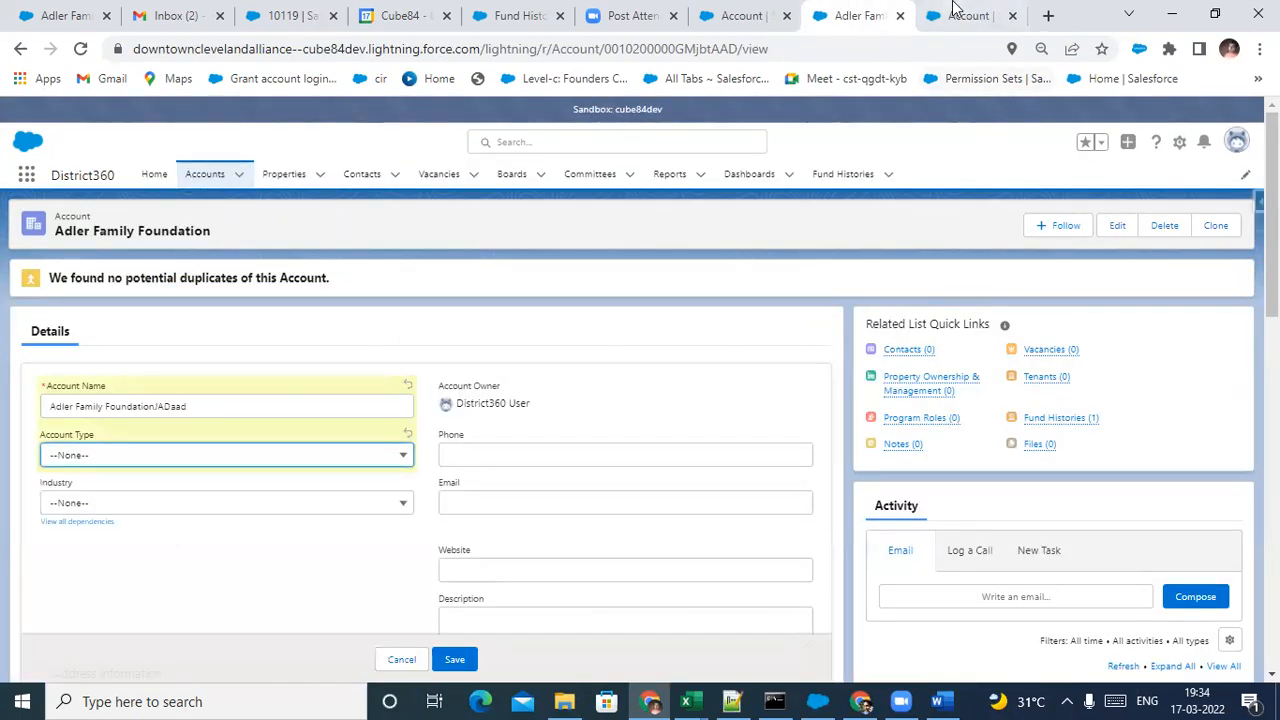
click(950, 14)
click(1173, 648)
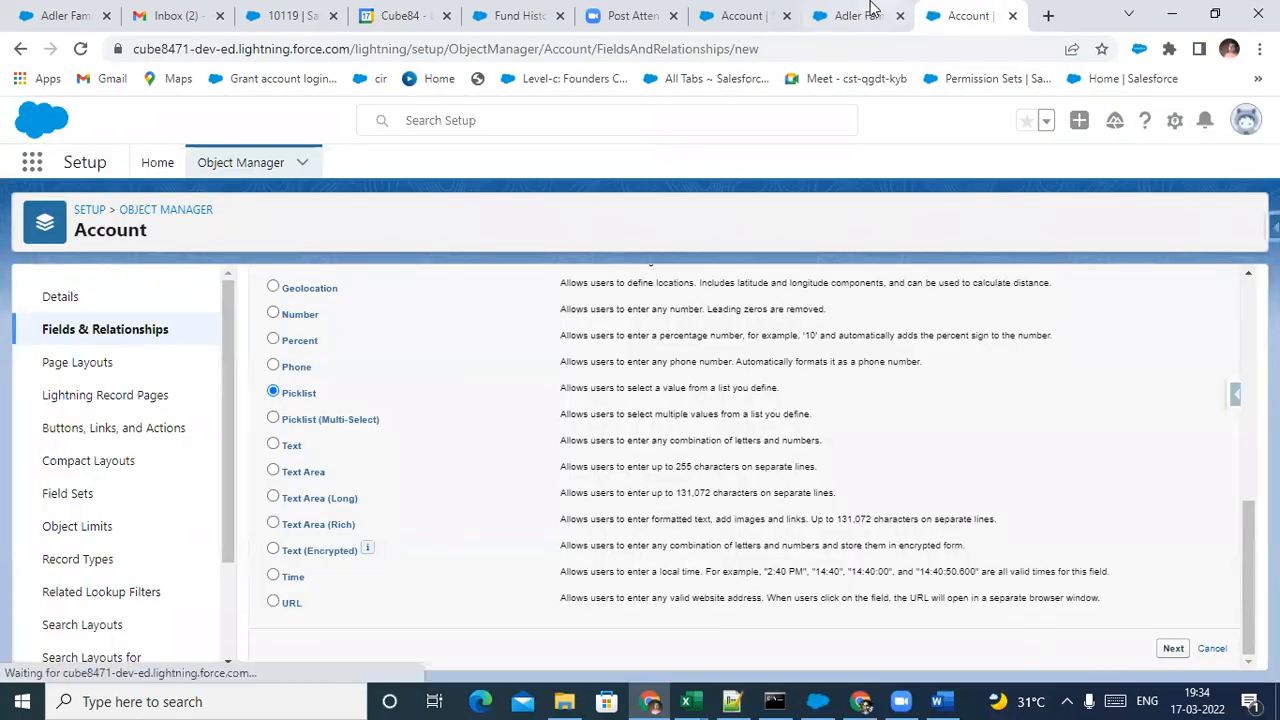
Label the new picklist field Type Info and choose to enter its values manually, each on a new line
click(862, 14)
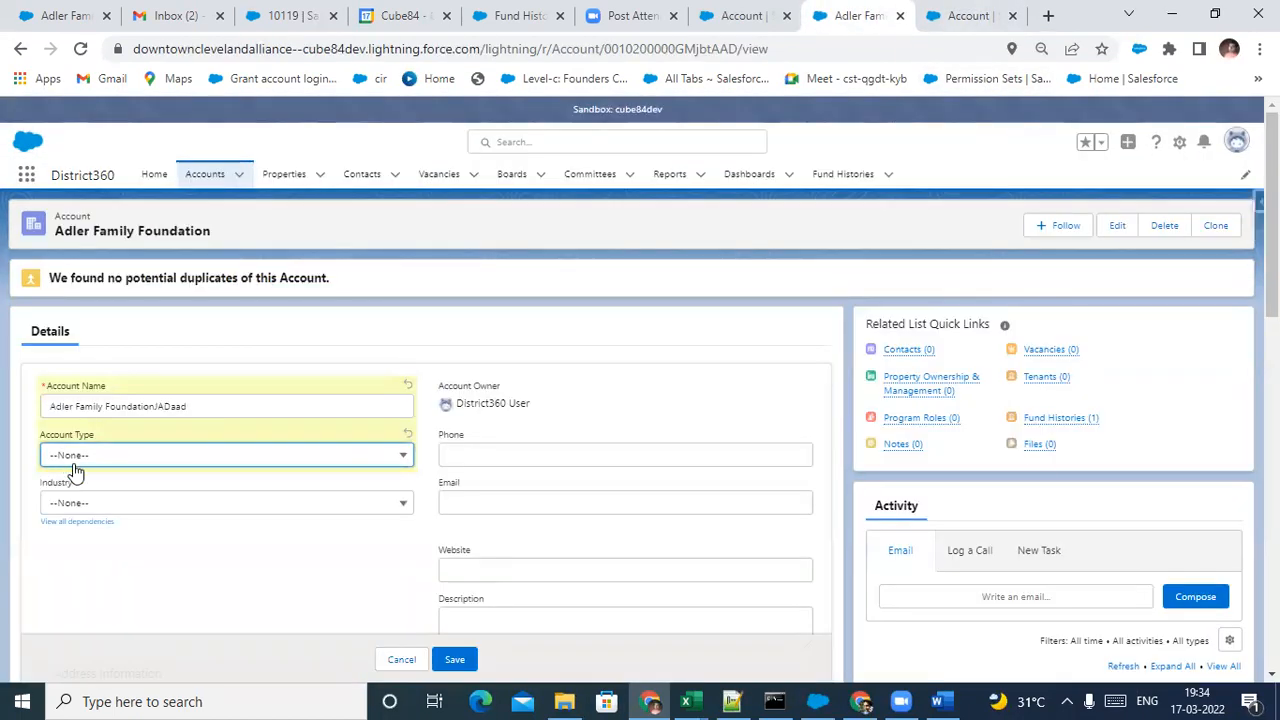
click(955, 15)
text(Type Inf)
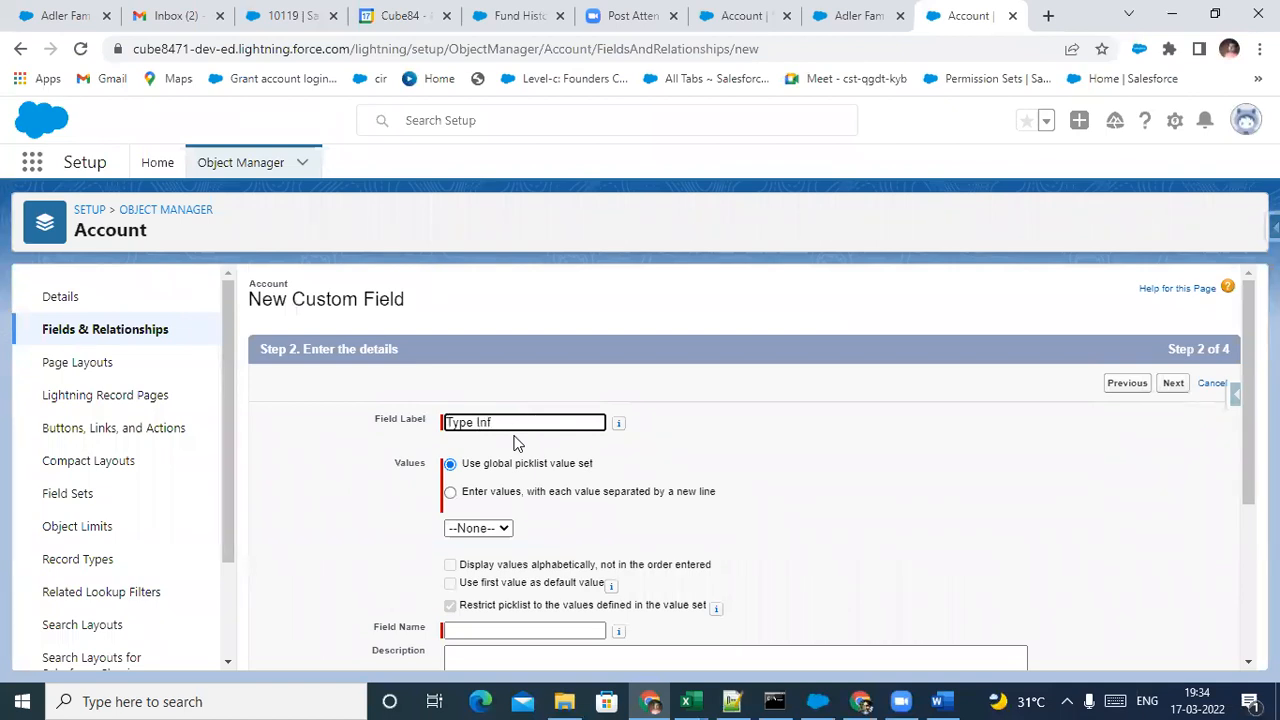
text(Account Name)
key(BackSpace)
key(BackSpace)
key(BackSpace)
click(652, 432)
drag(590, 420, 492, 424)
key(BackSpace)
click(500, 491)
click(500, 580)
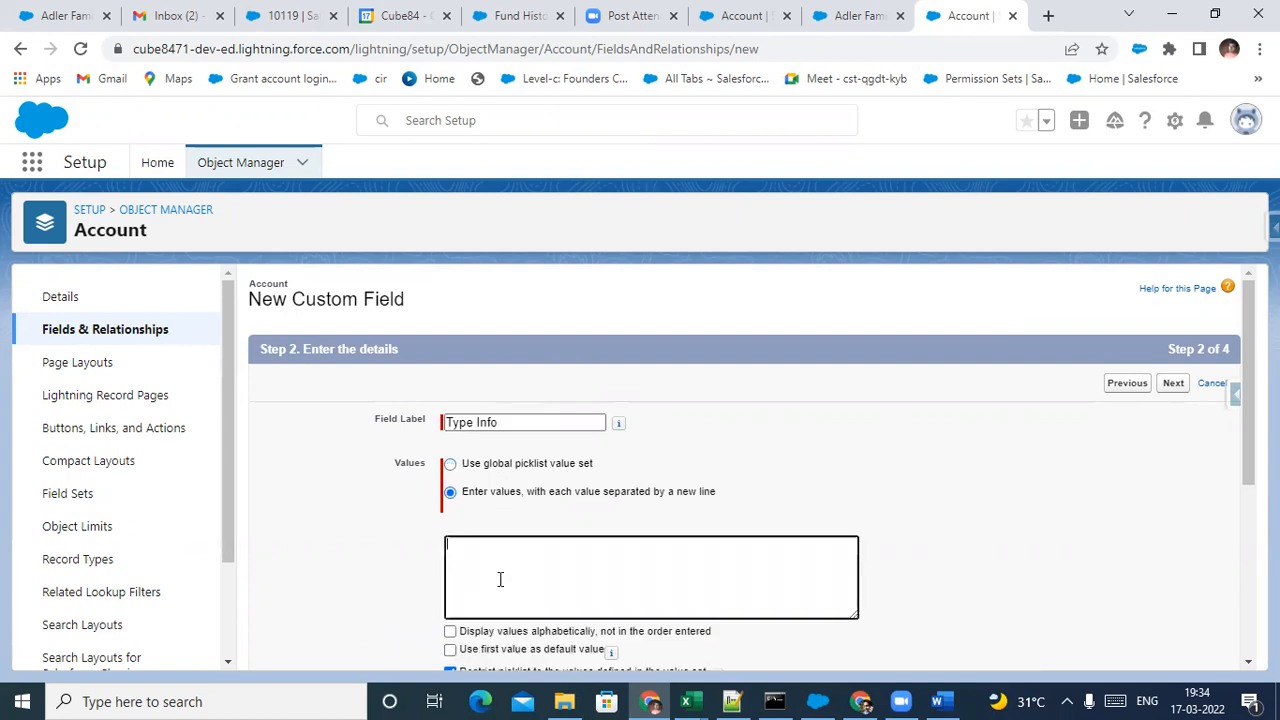
Review the Account Type options on the Adler Family Foundation record and add City agency as the first value of Type Info
click(849, 15)
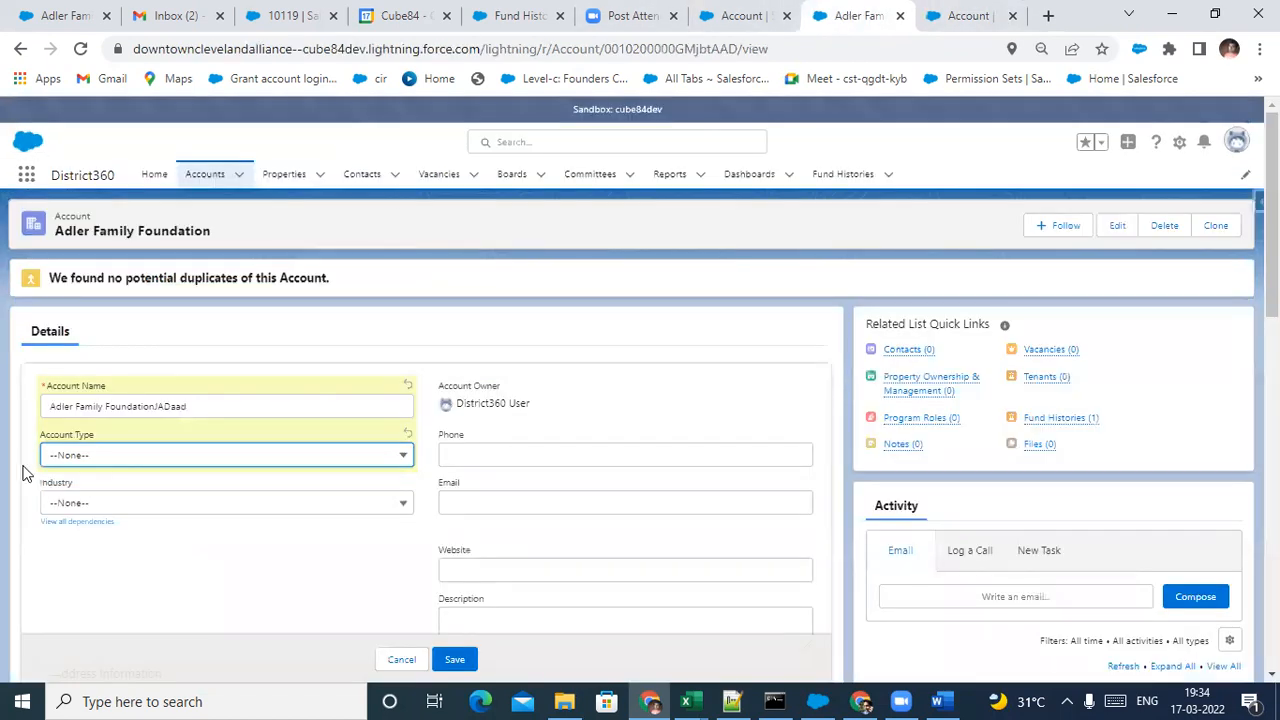
click(354, 459)
scroll(120, 523, down, 1)
scroll(120, 523, up, 1)
scroll(311, 432, down, 2)
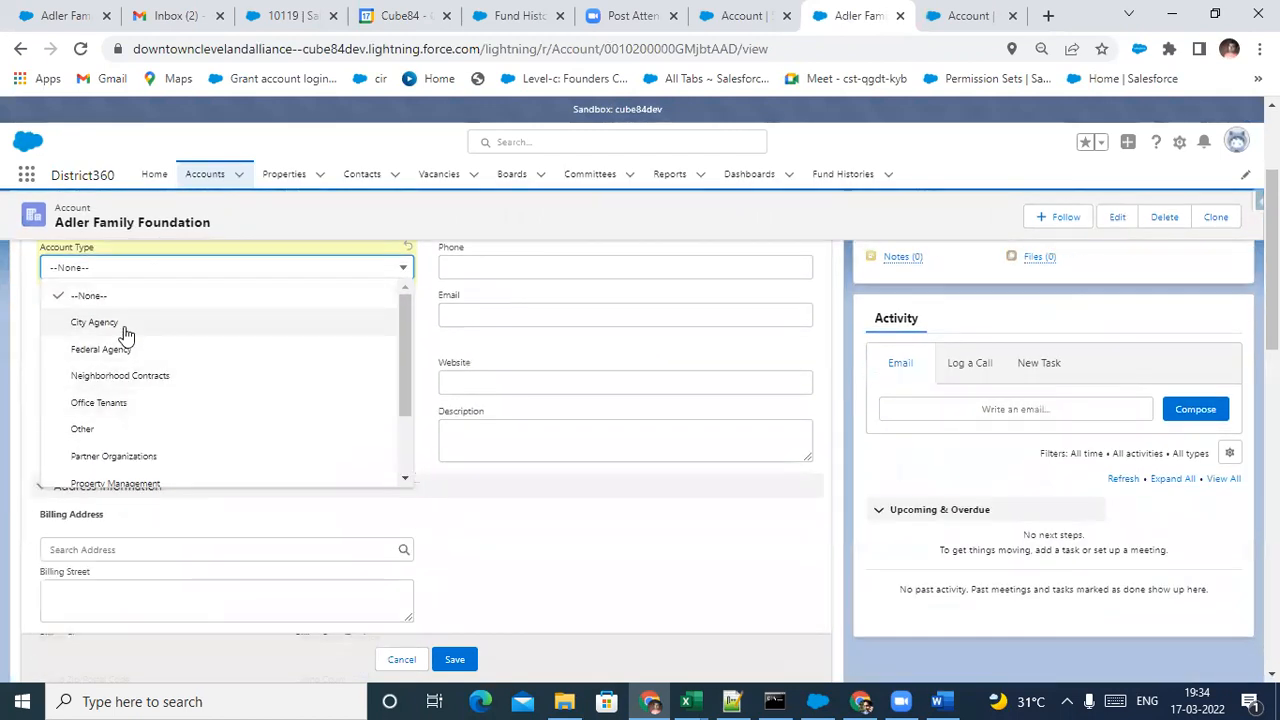
click(975, 15)
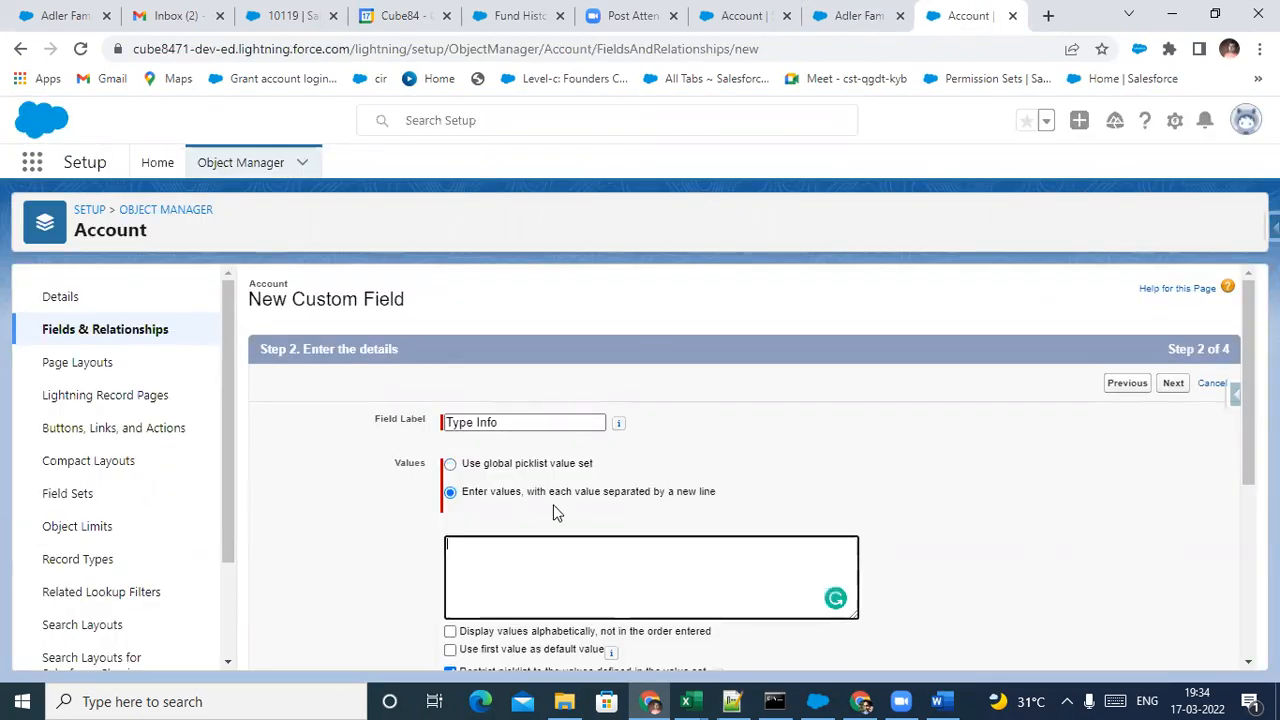
click(539, 547)
text(City agency)
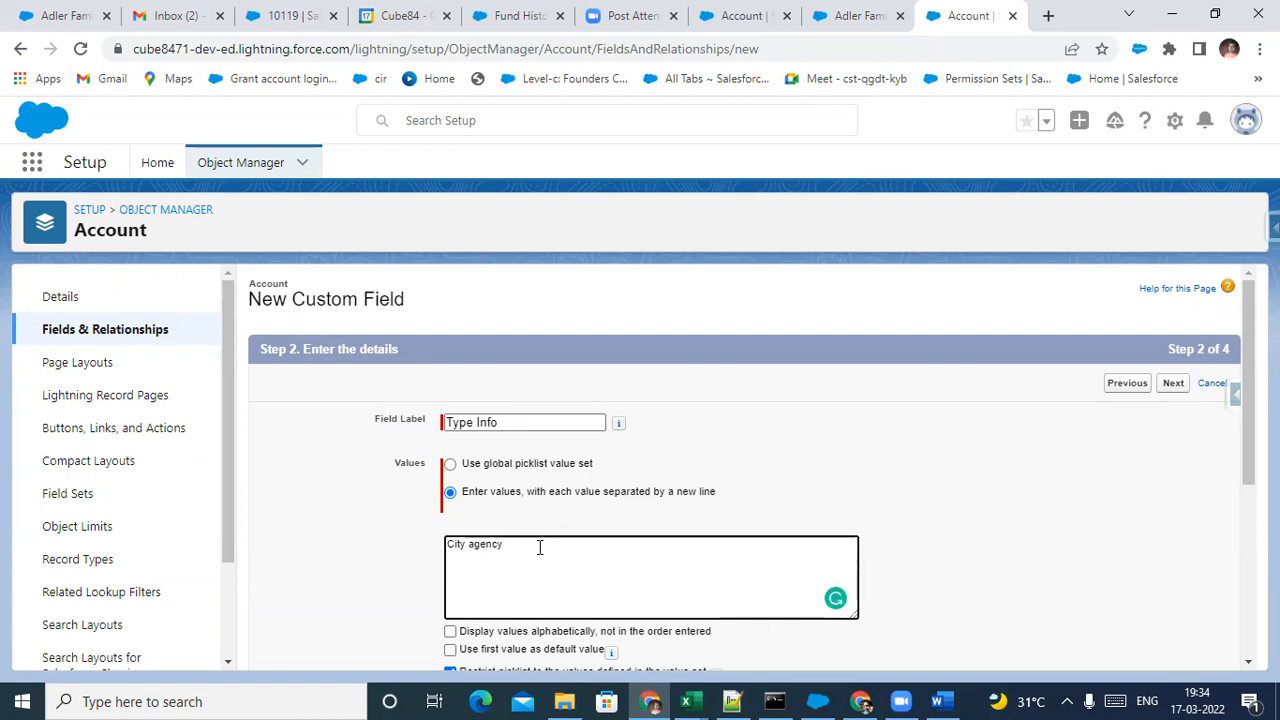
key(Return)
Check the Account Type picklist on the account record again and add Federa agency as the second value of Type Info
click(858, 15)
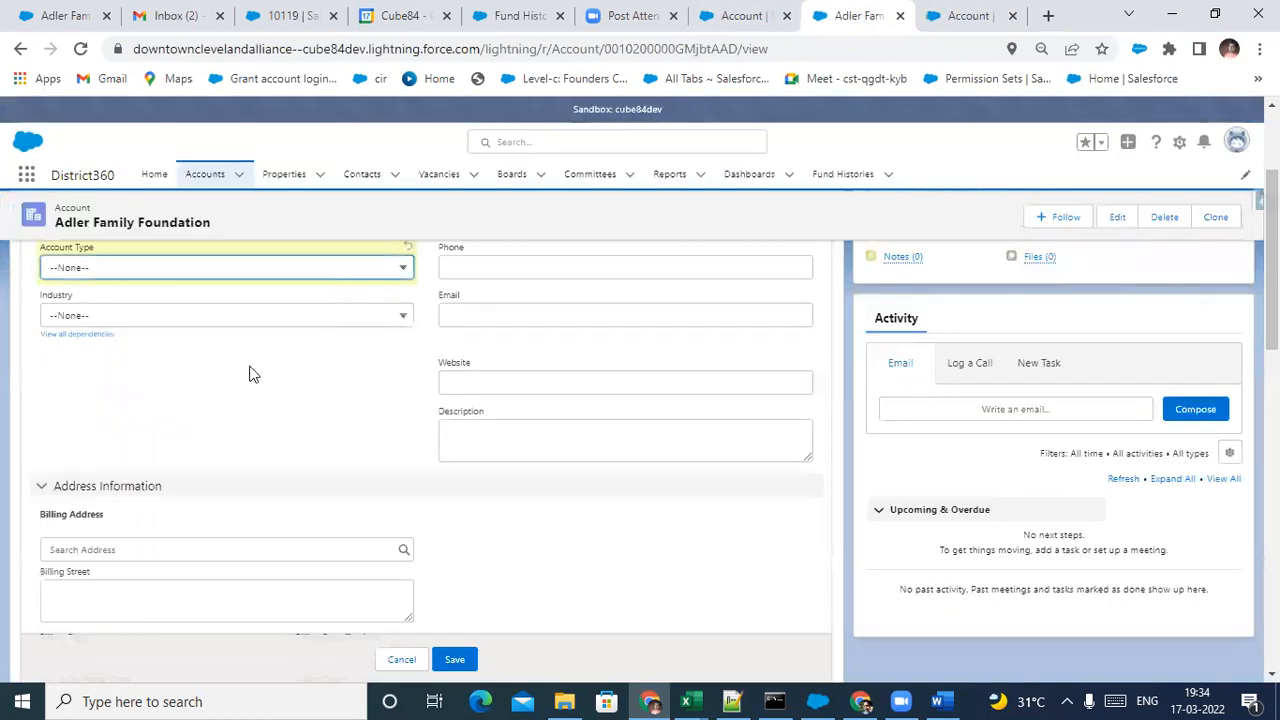
click(94, 268)
click(968, 15)
text(Federa agency)
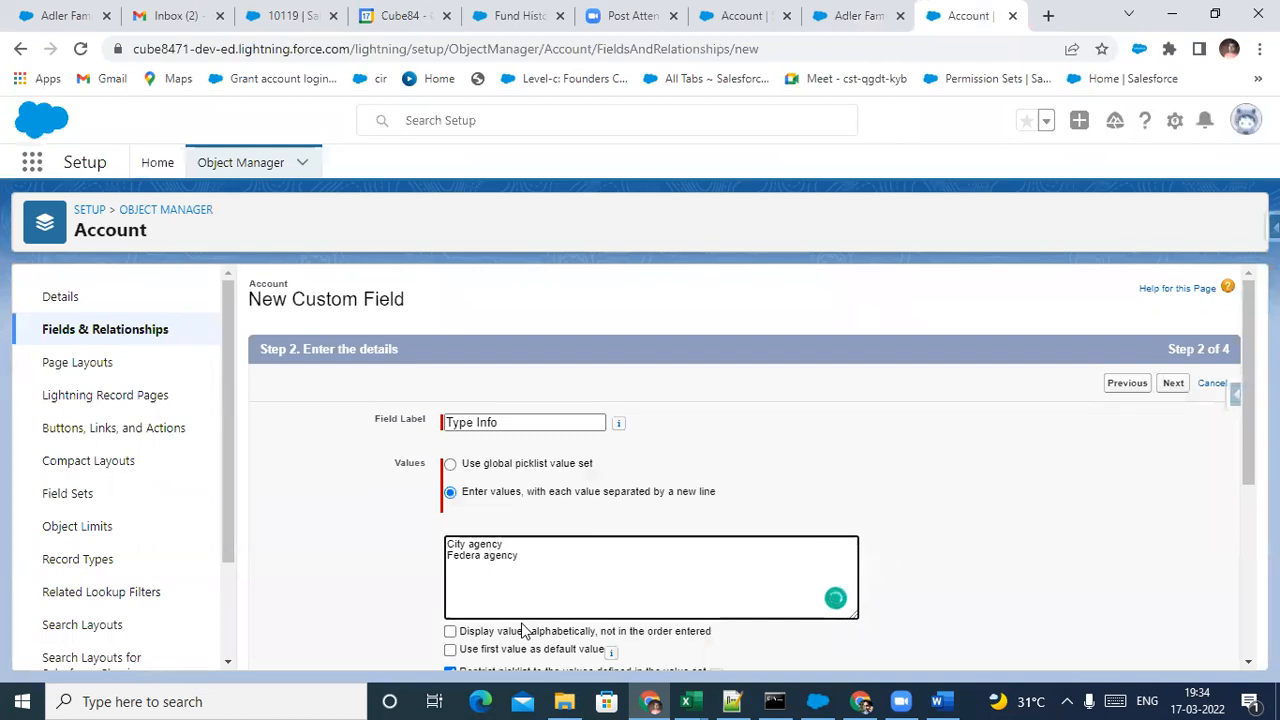
Try to correct the misspelled word Federa in the second picklist value of Type Info
click(906, 10)
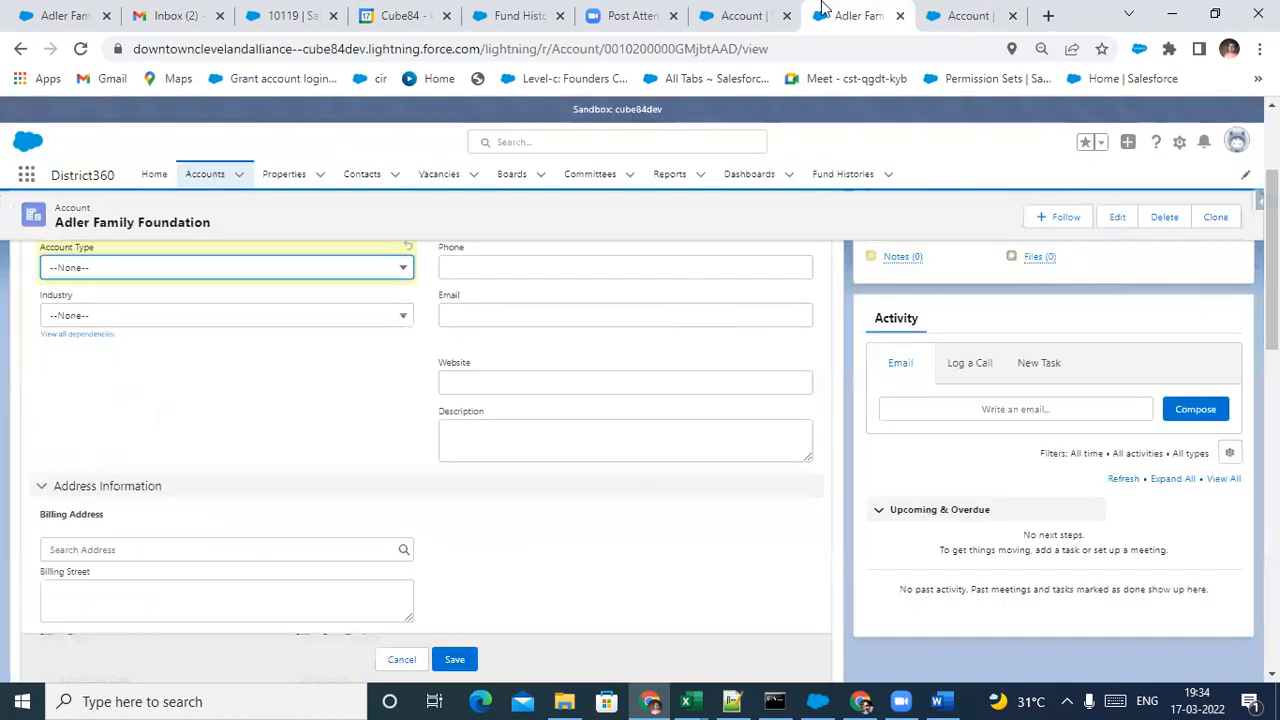
click(924, 10)
right_click(462, 563)
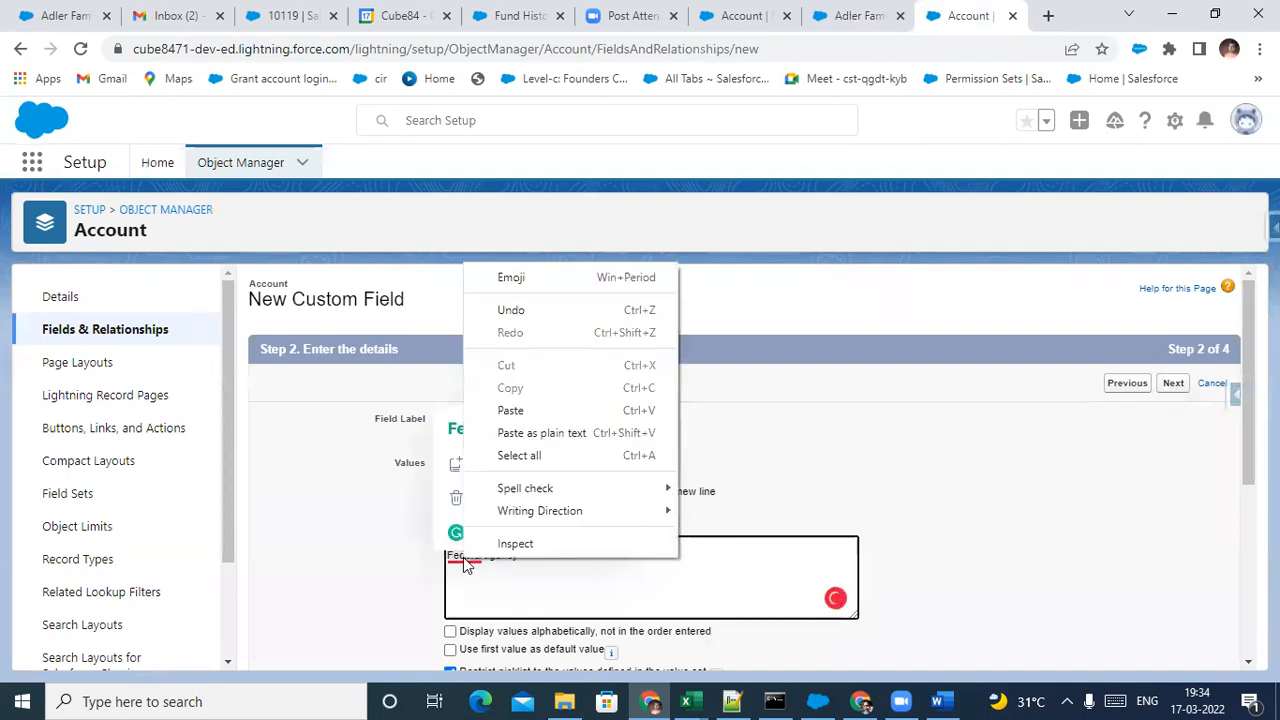
click(455, 527)
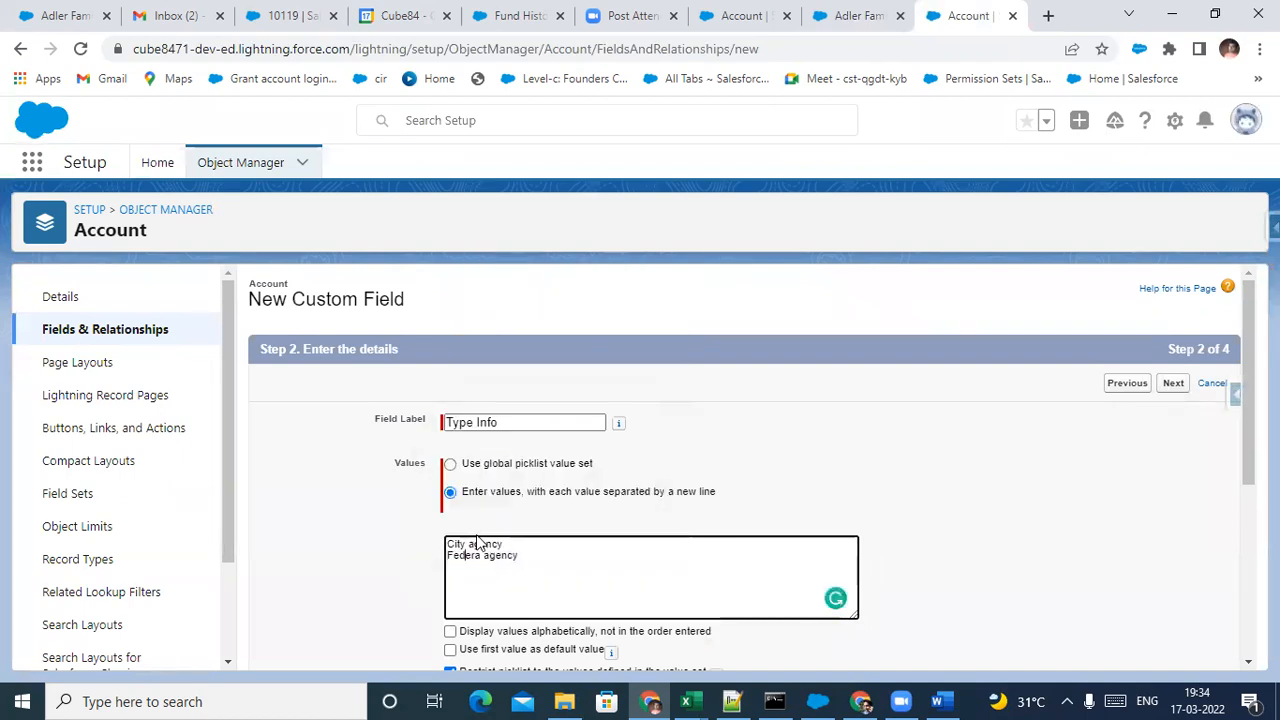
click(482, 556)
click(1141, 174)
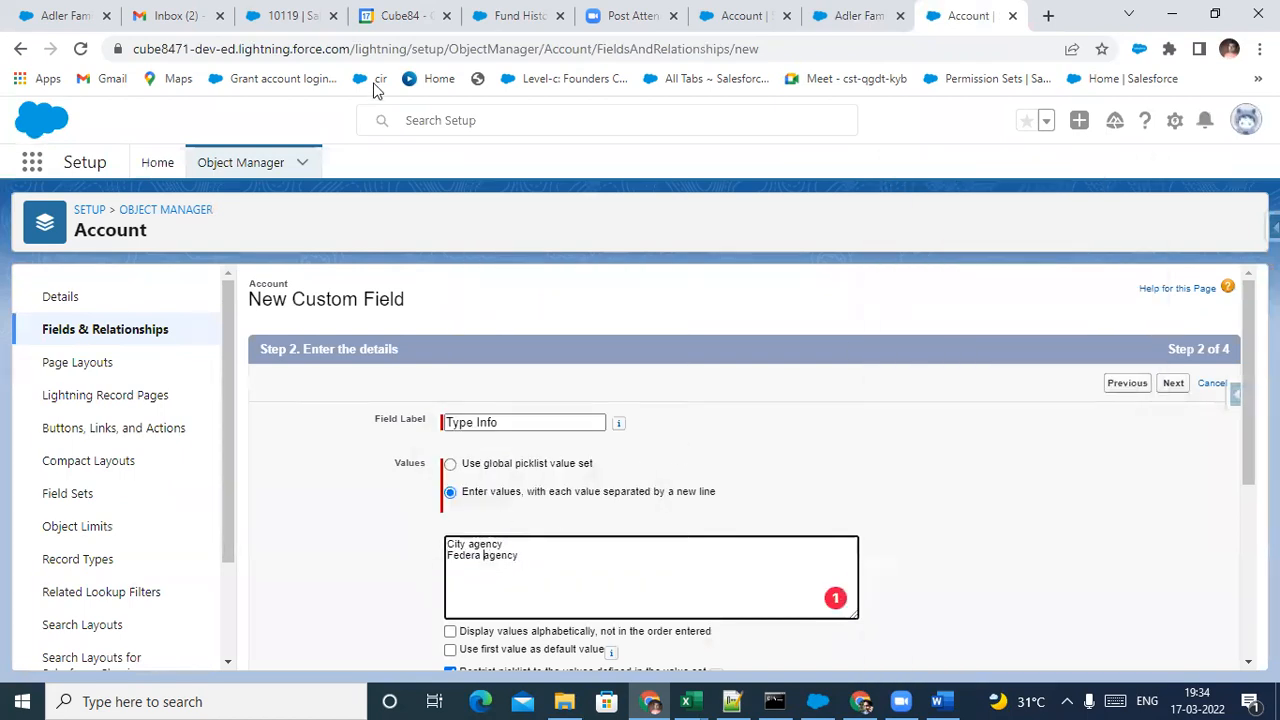
click(242, 48)
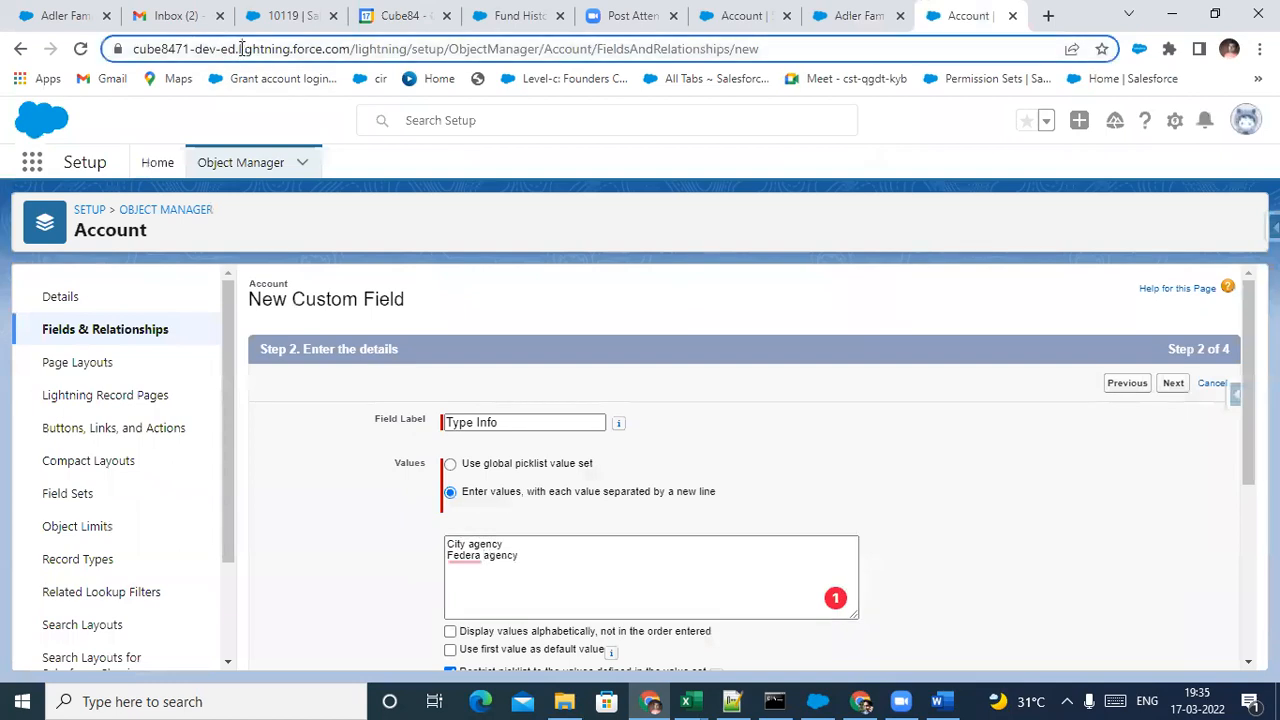
Correct the misspelled word Federa to Federal in the second value of the Type Info picklist
click(465, 556)
click(478, 427)
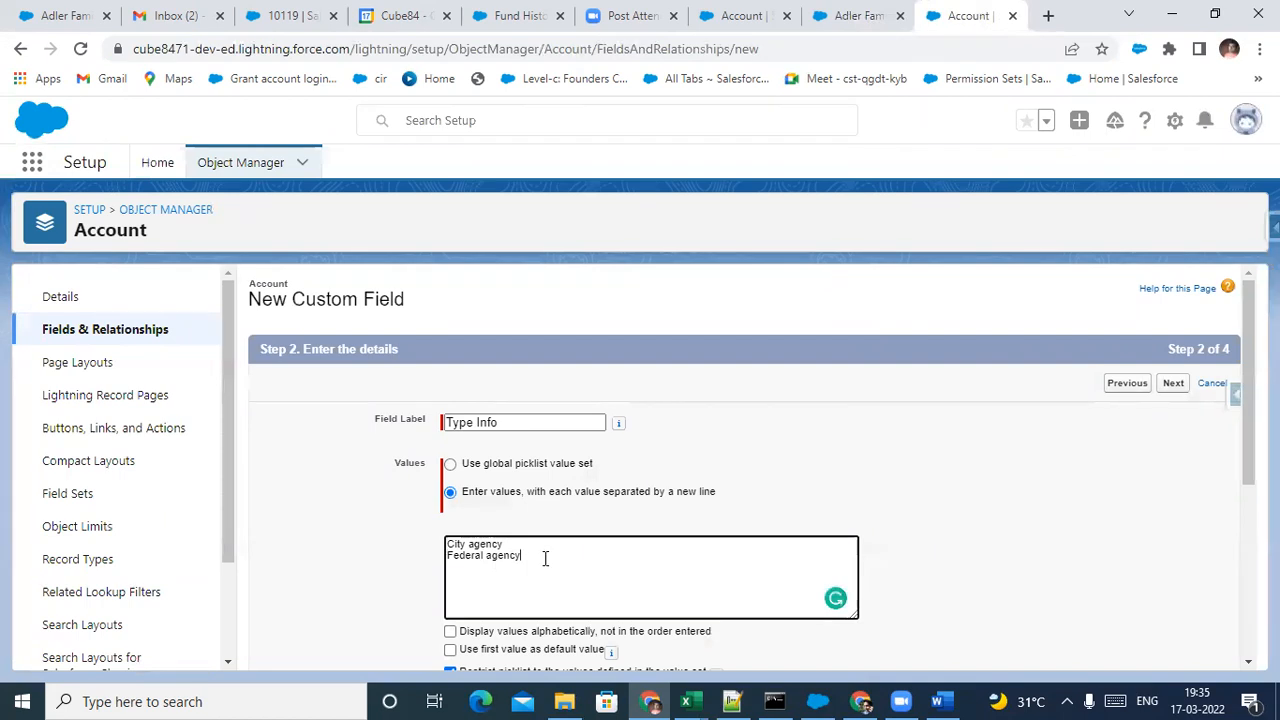
Check the Account Type options on the Adler Family Foundation record and add Neighbor agency as the third value of Type Info
click(885, 12)
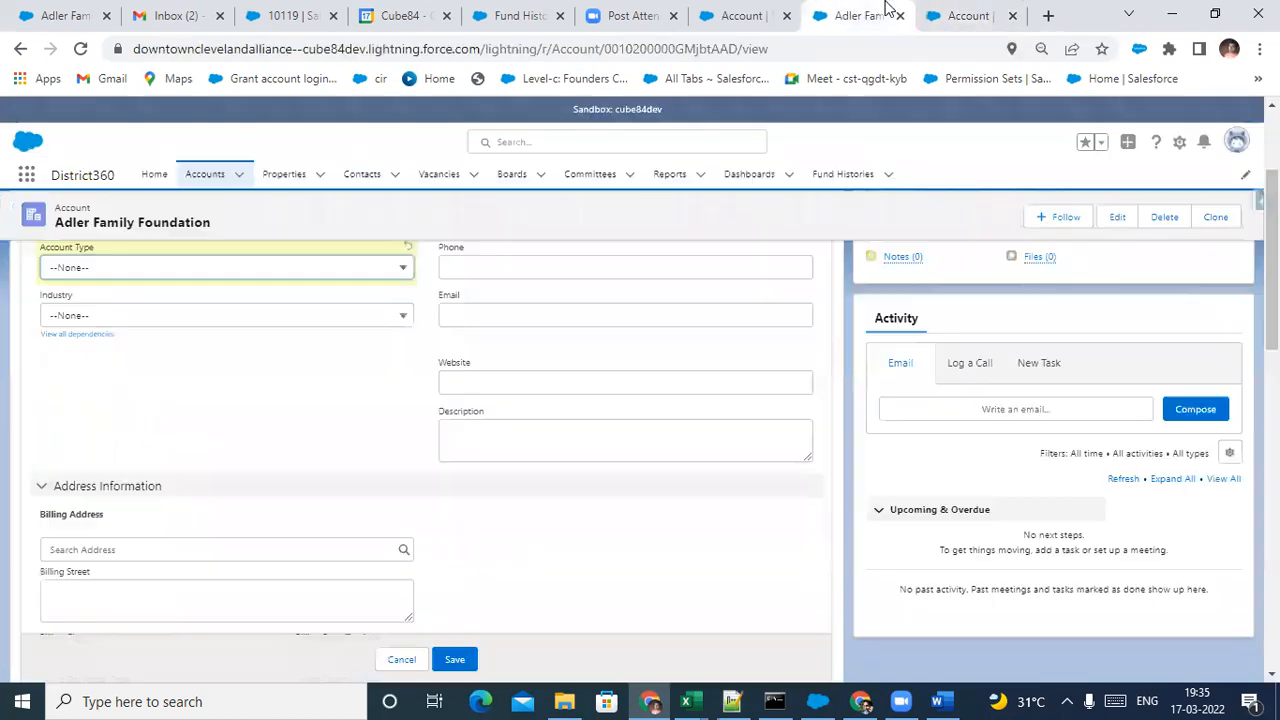
click(233, 277)
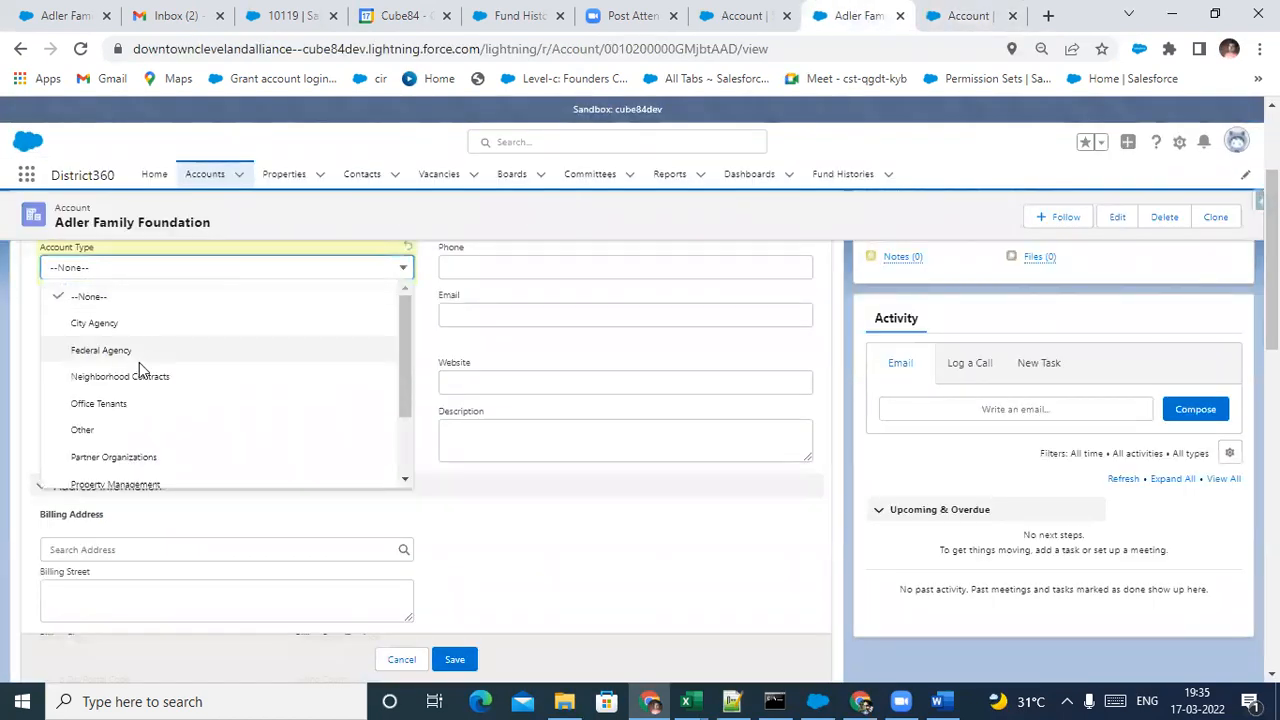
click(965, 15)
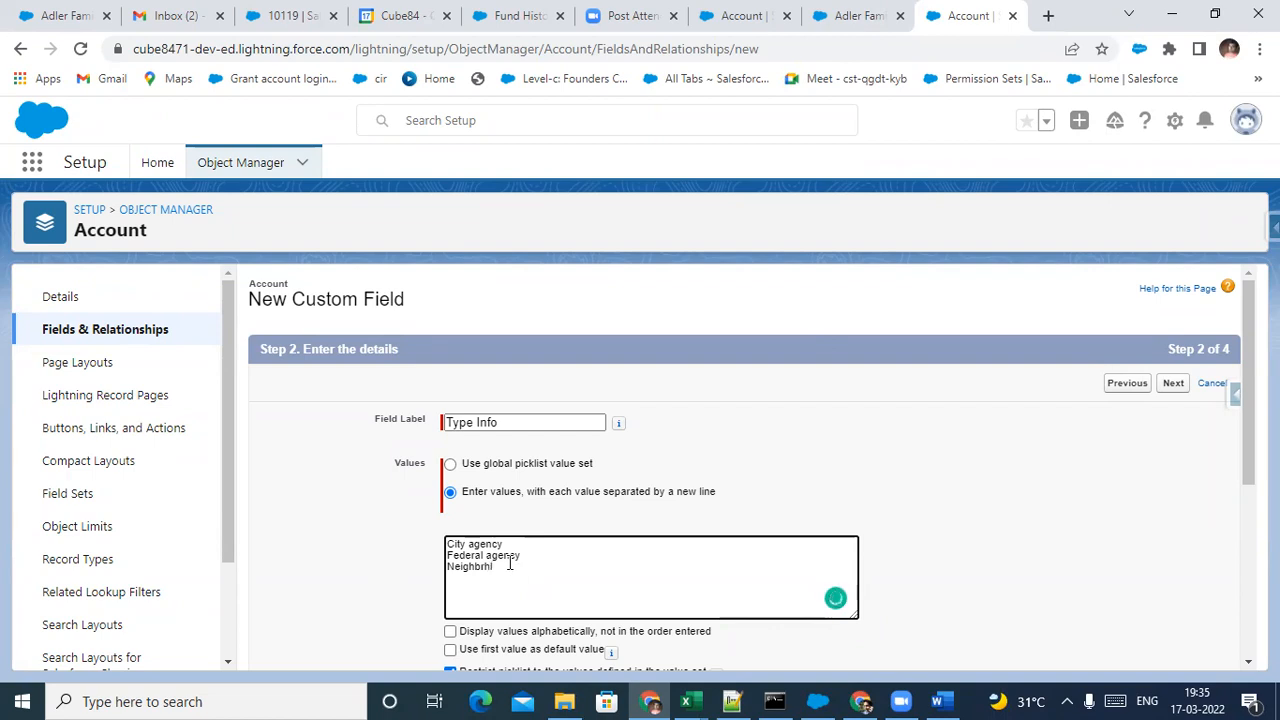
mouse_move(492, 566)
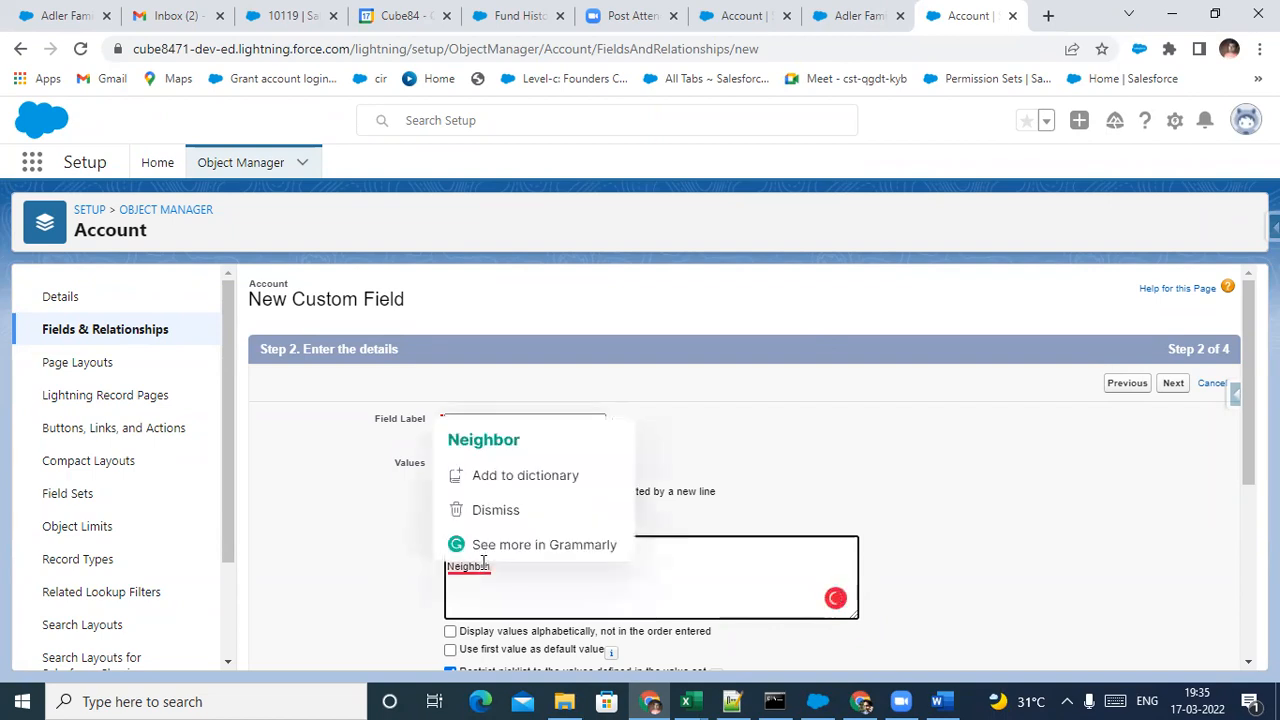
click(500, 441)
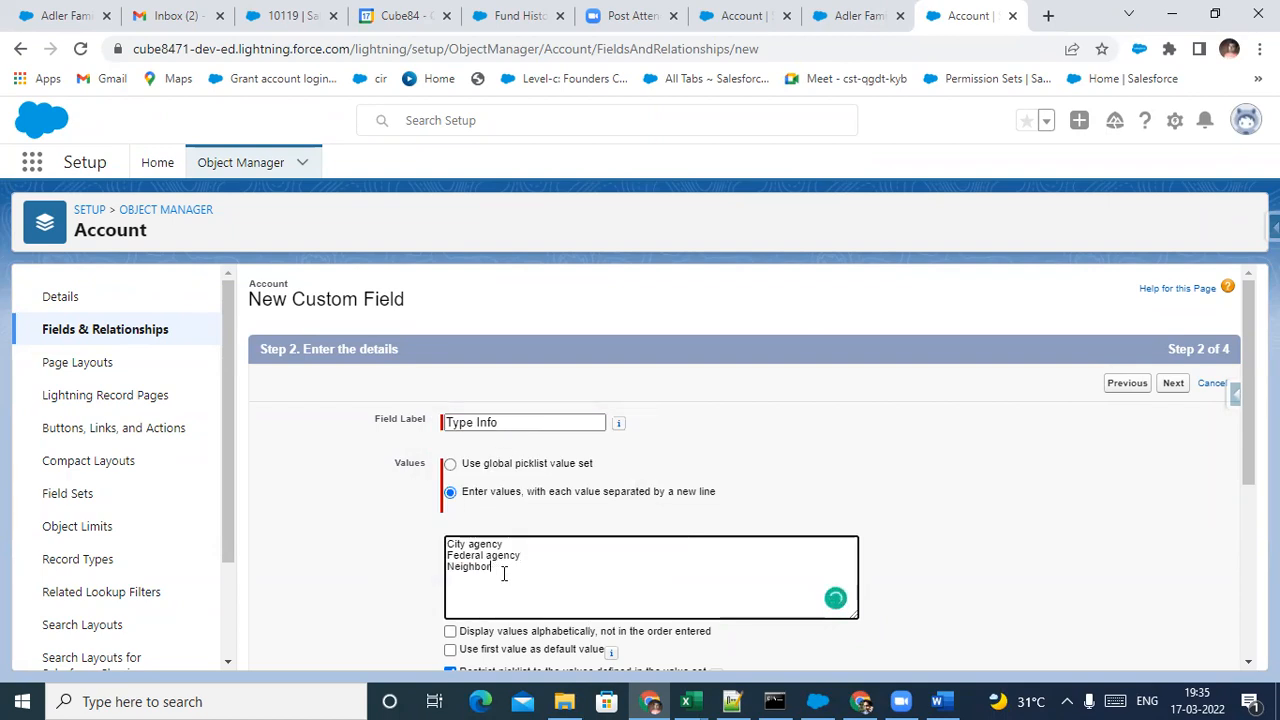
text(agency)
scroll(1086, 357, down, 3)
scroll(1104, 367, up, 2)
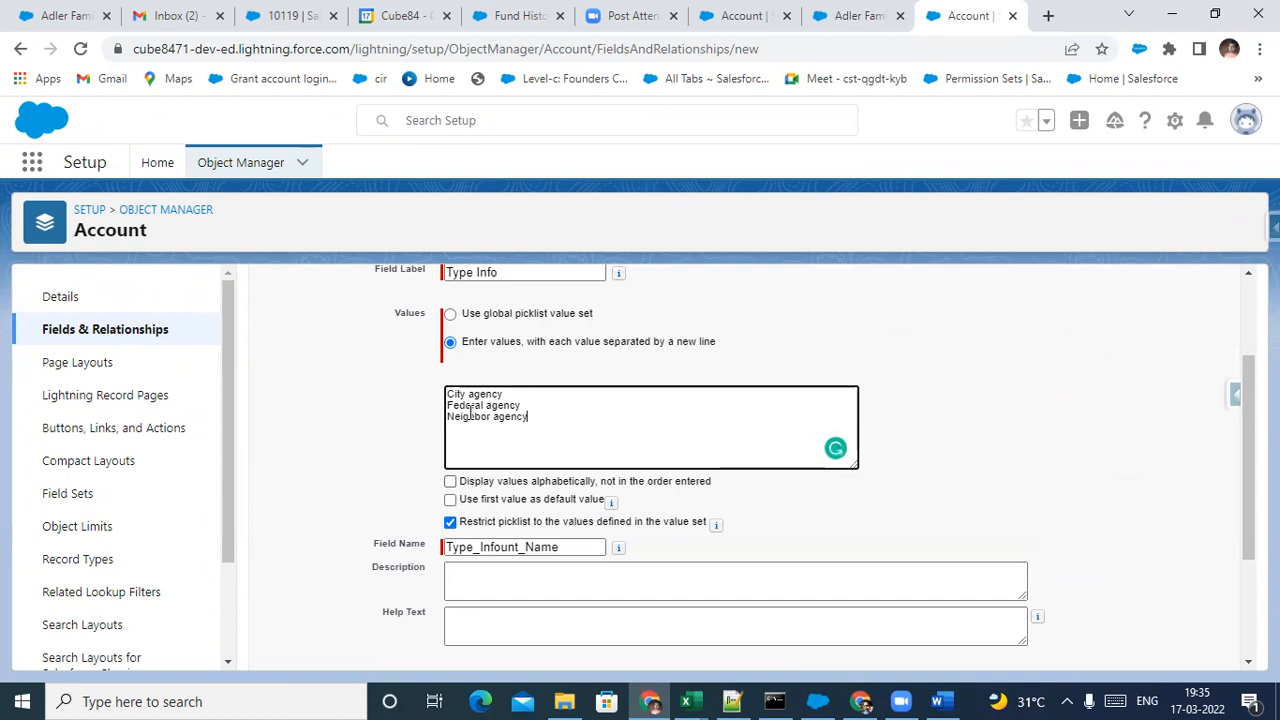
Insert Adidas Agency as a new picklist value on its own line between City agency and Federal agency
key(Up)
key(Up)
key(Return)
text(Adidas )
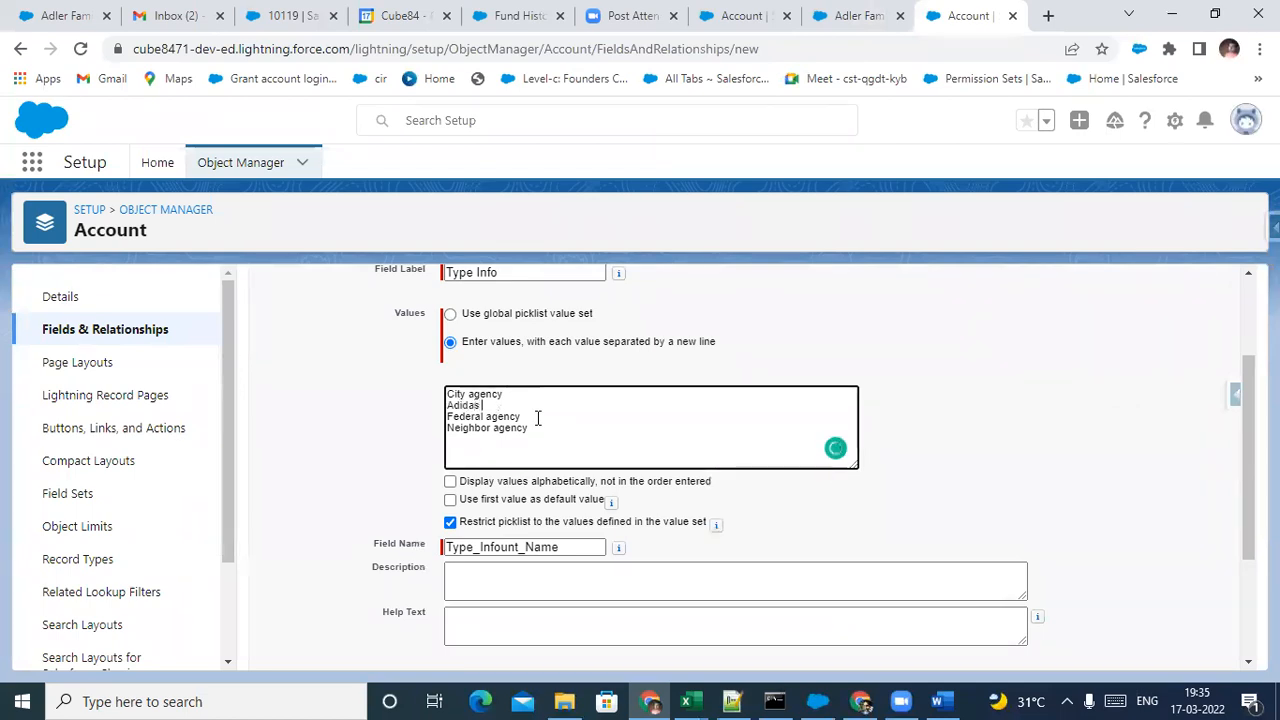
text(Agency)
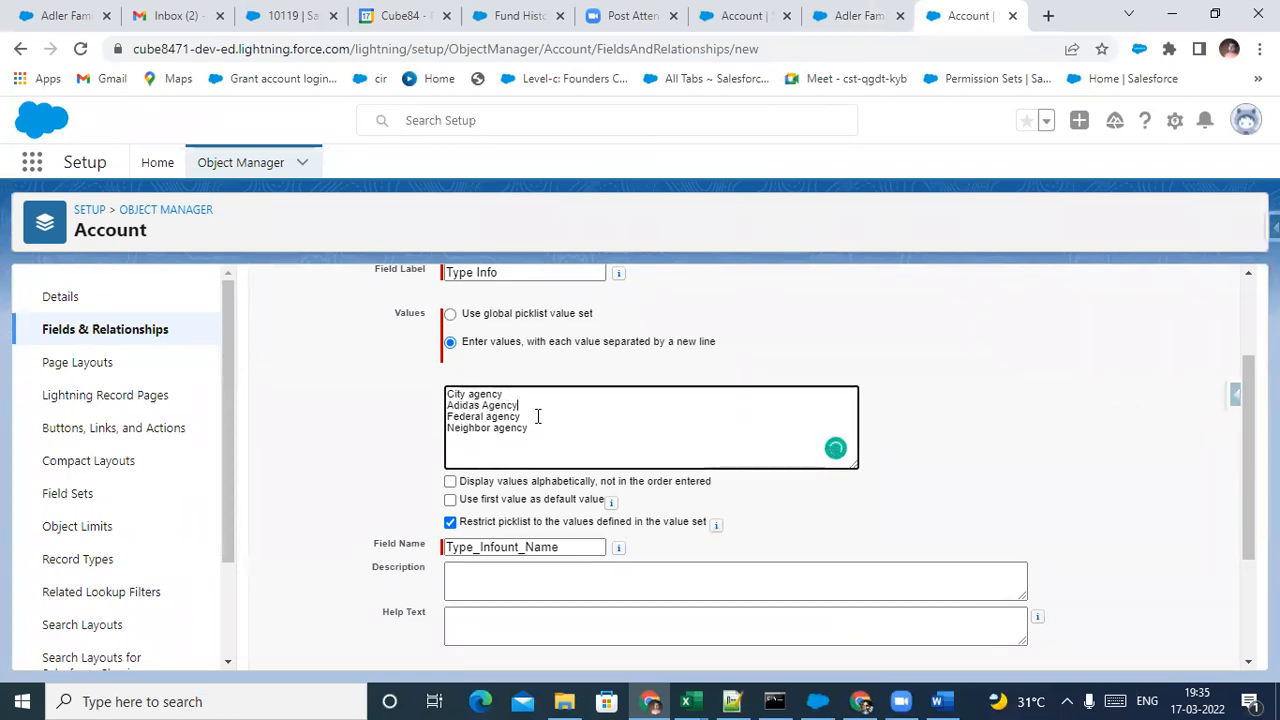
Set the picklist values to display alphabetically instead of in the order entered, and highlight the whole list of values
click(451, 483)
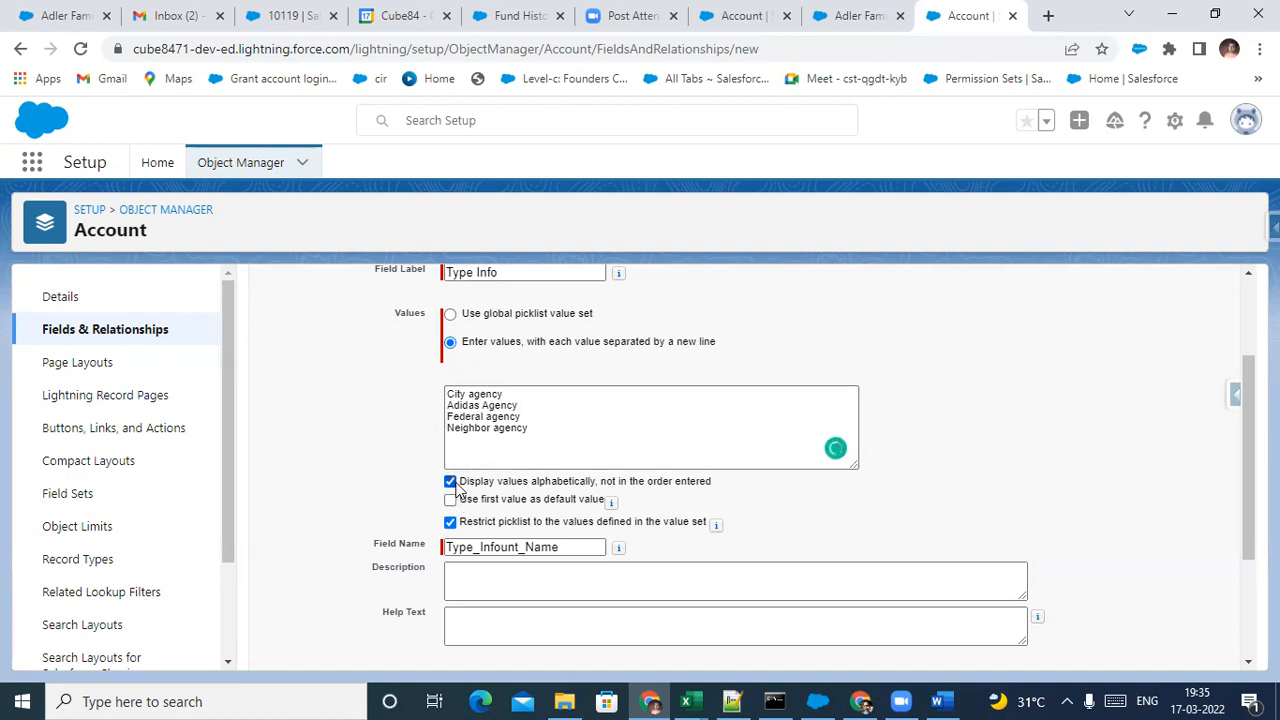
click(539, 427)
drag(539, 427, 446, 392)
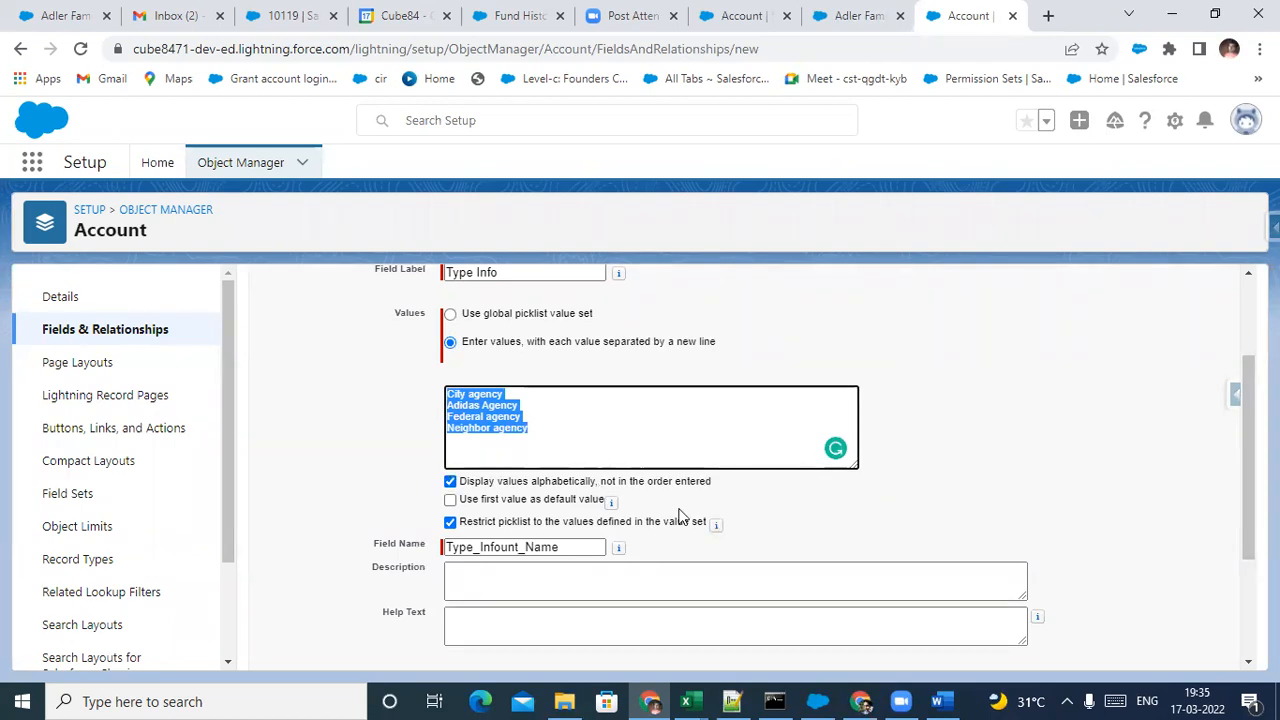
click(492, 407)
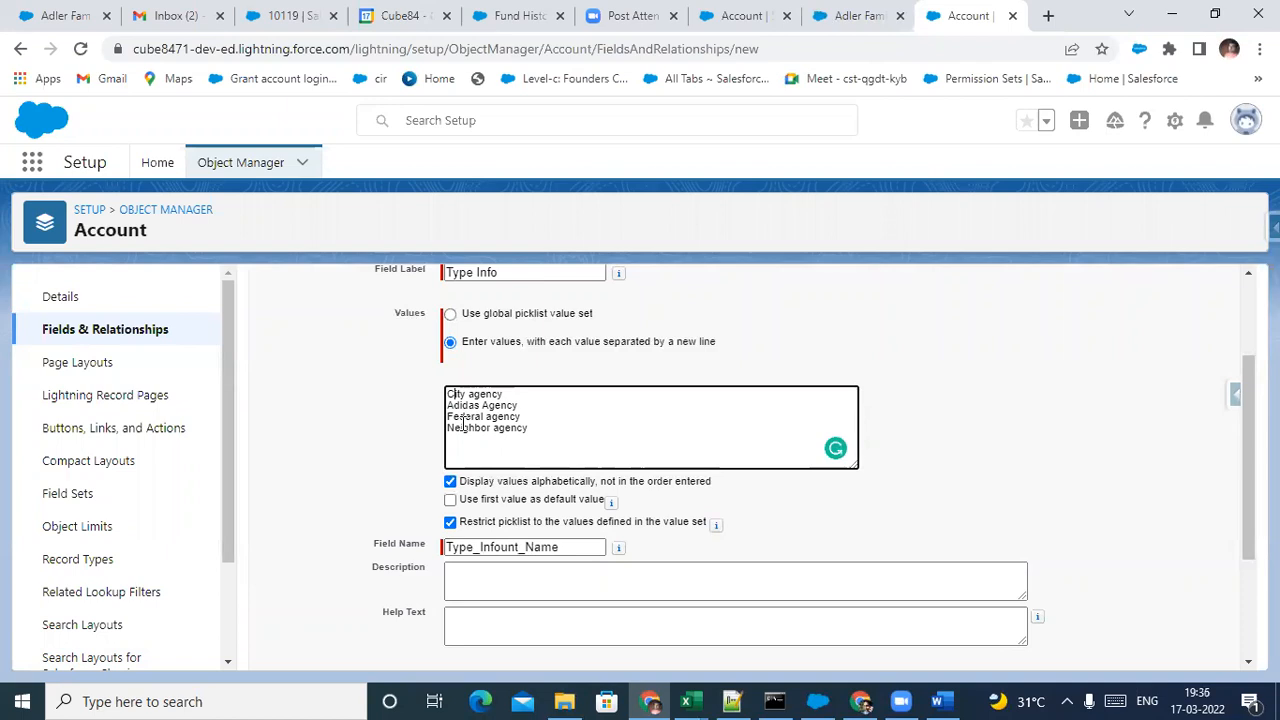
Add Ban Agency as a new picklist value on the line after Neighbor agency
double_click(465, 427)
click(543, 431)
key(Return)
text(BA)
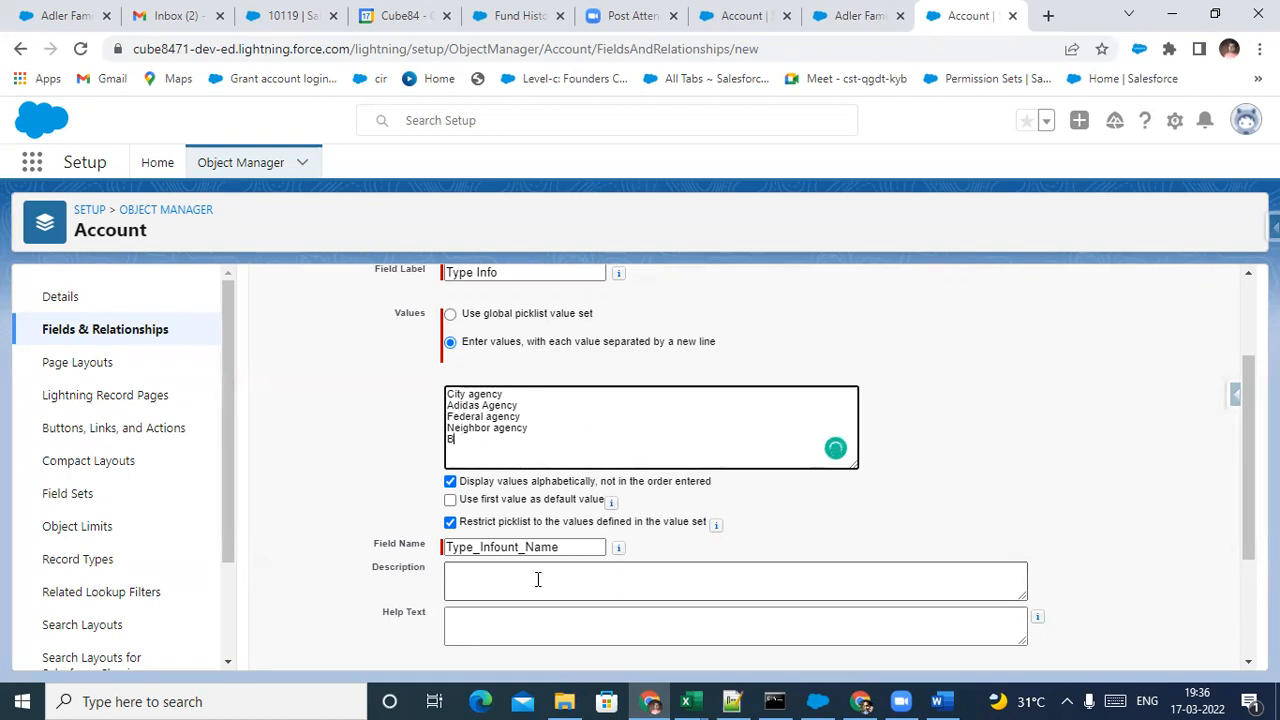
key(BackSpace)
text(an Agency)
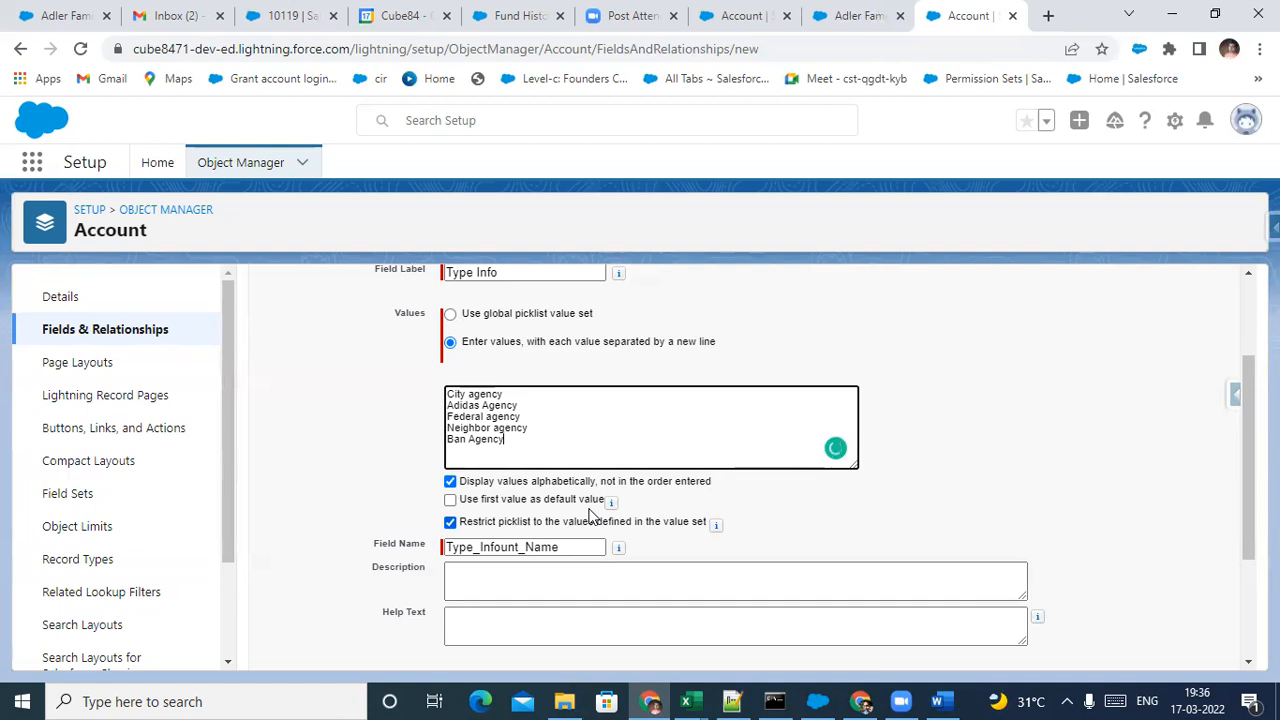
Turn off the alphabetical display of the picklist values and highlight all the values in their entered order
scroll(600, 510, down, 1)
click(450, 390)
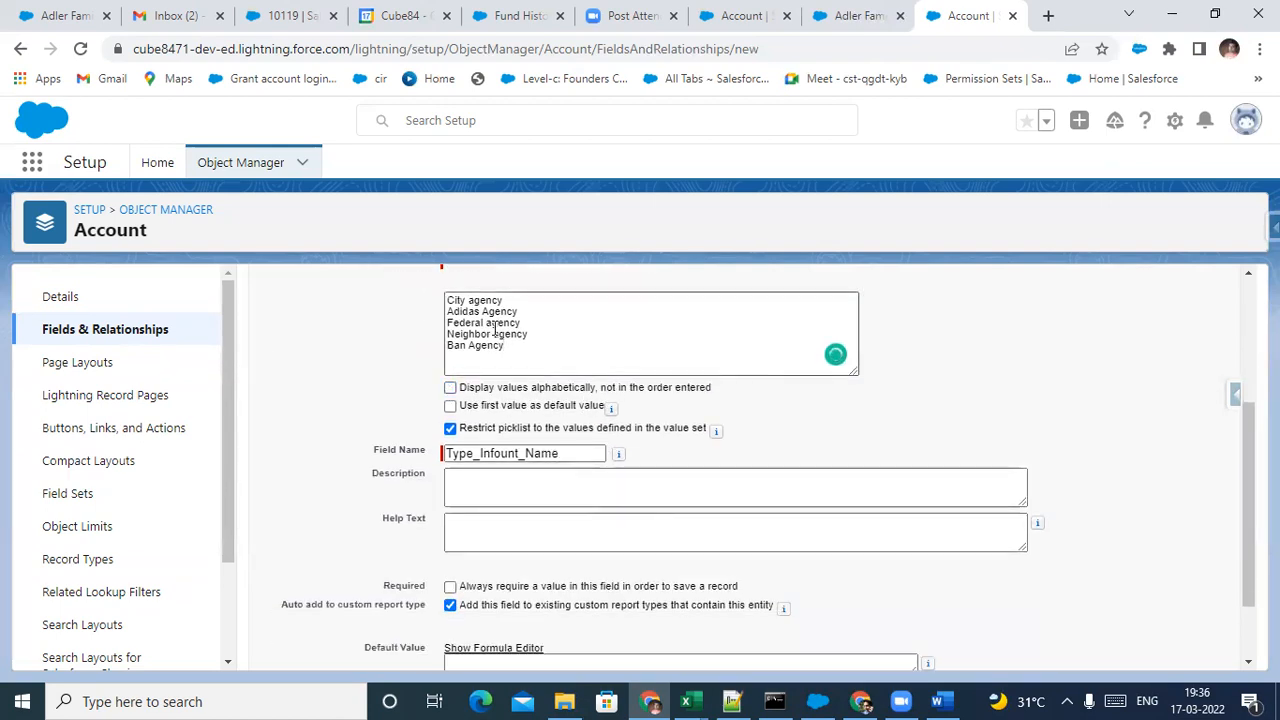
scroll(534, 349, up, 1)
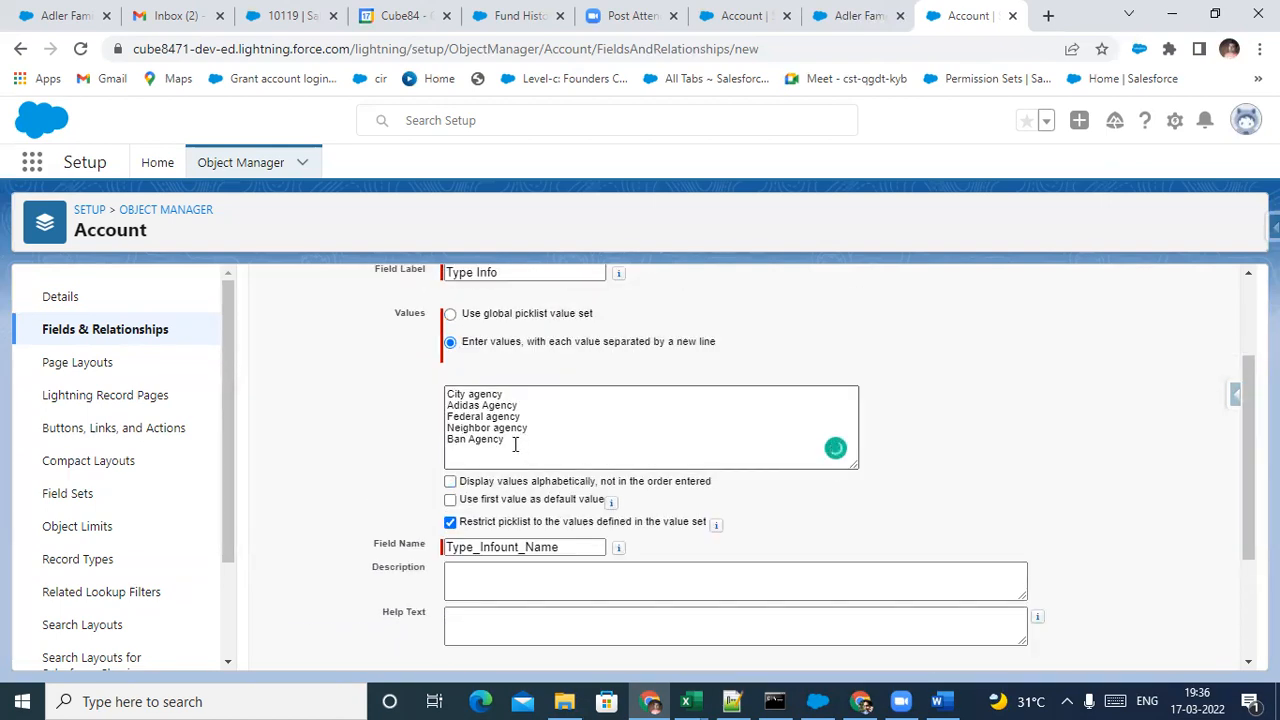
drag(515, 444, 449, 385)
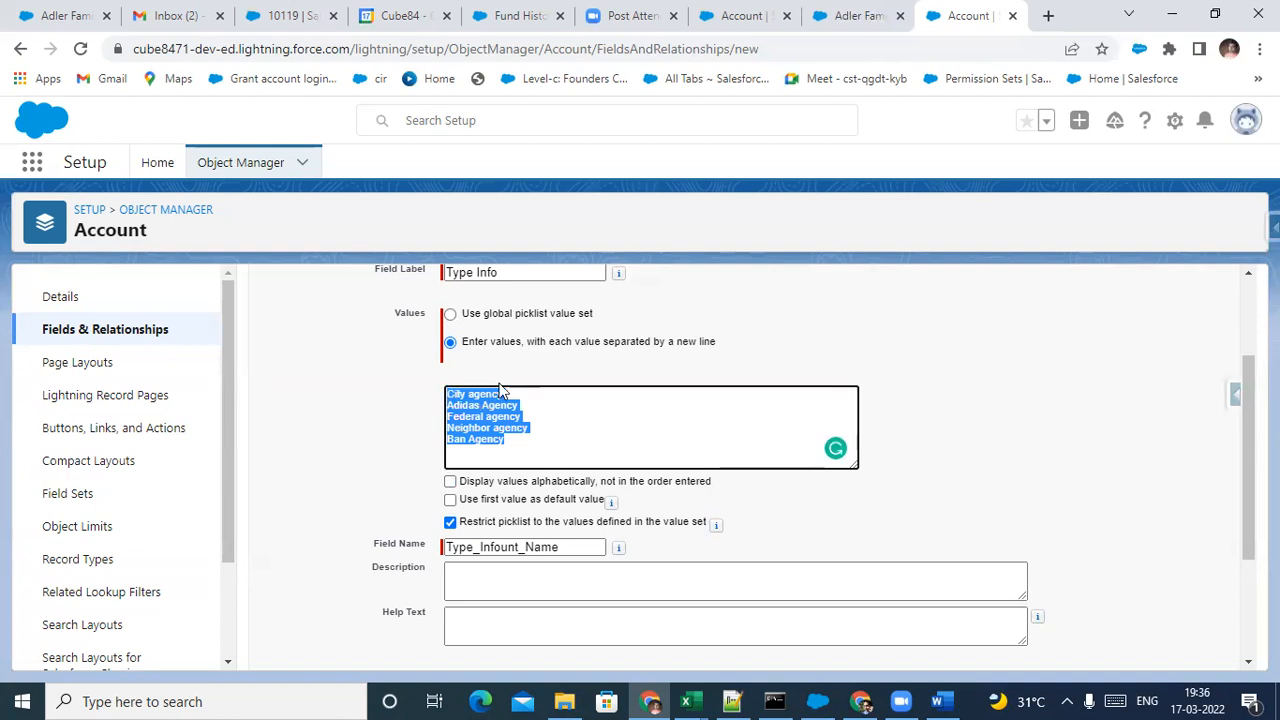
Turn on alphabetical display of the picklist values and use the first value as the default value
click(450, 481)
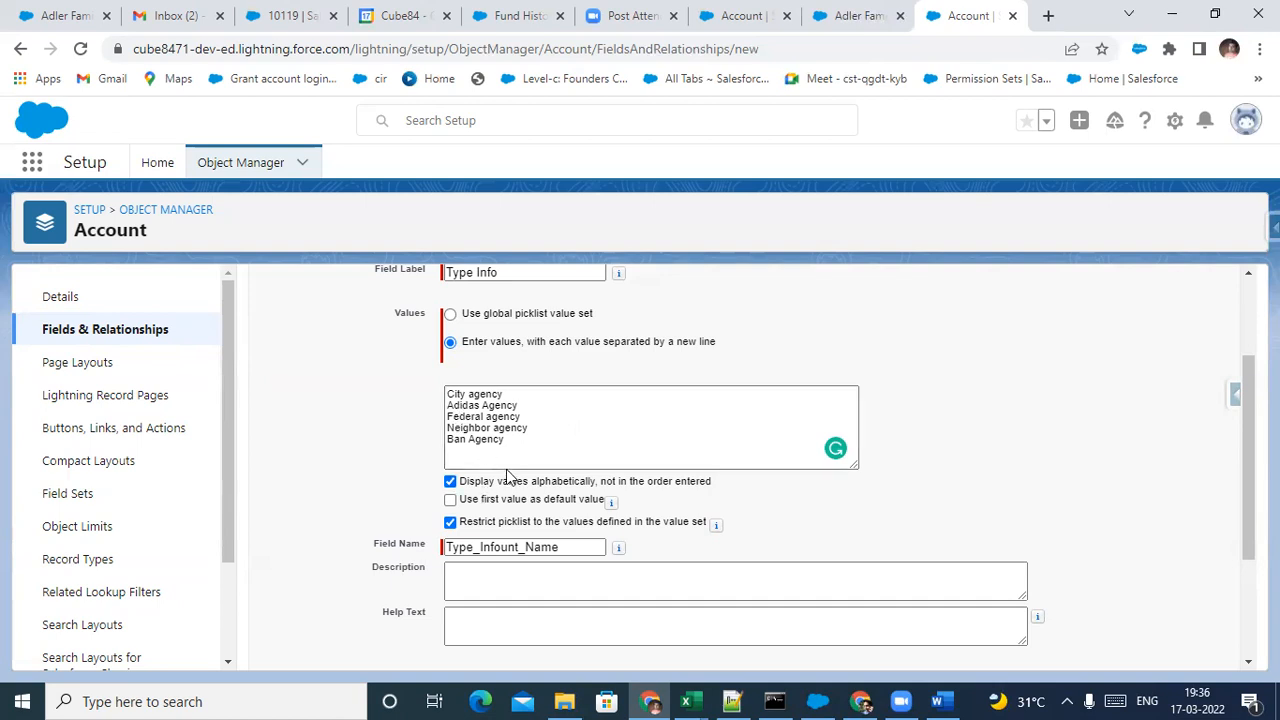
scroll(508, 478, down, 1)
click(450, 406)
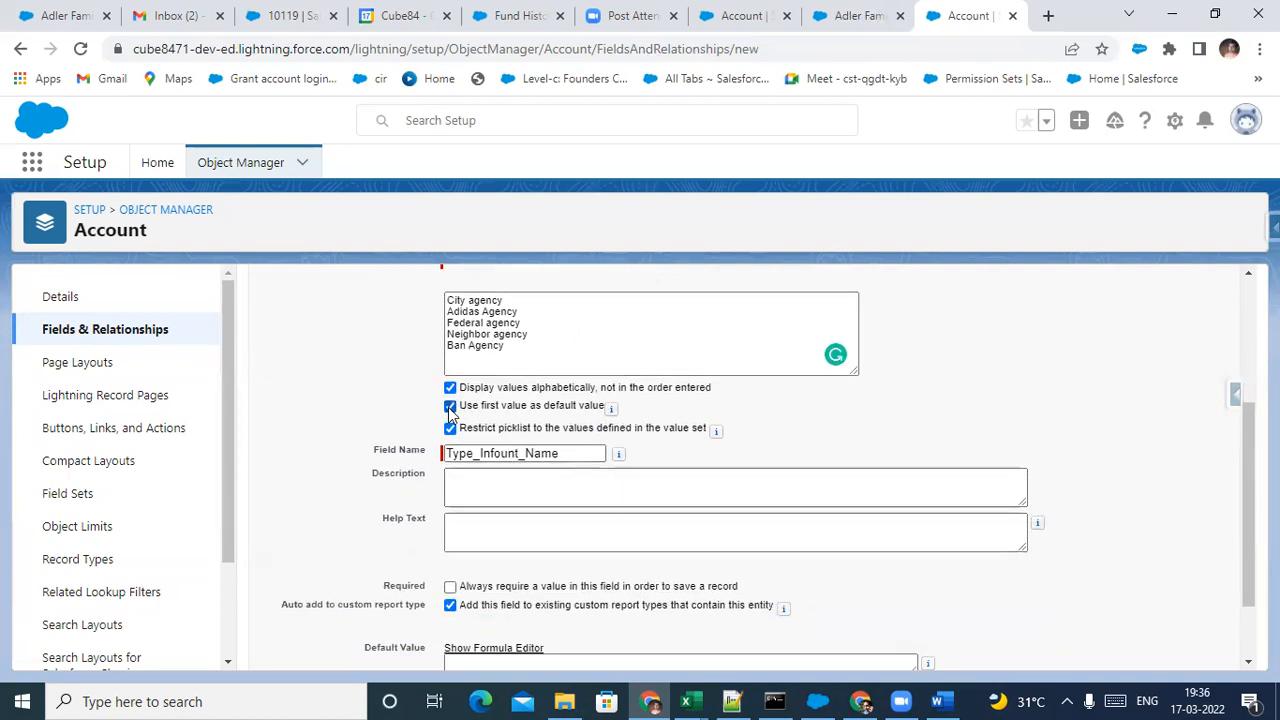
Highlight the first picklist value, City agency, in the values list of the Type Info field
scroll(485, 445, up, 1)
click(507, 394)
key(ctrl+a)
drag(507, 394, 447, 393)
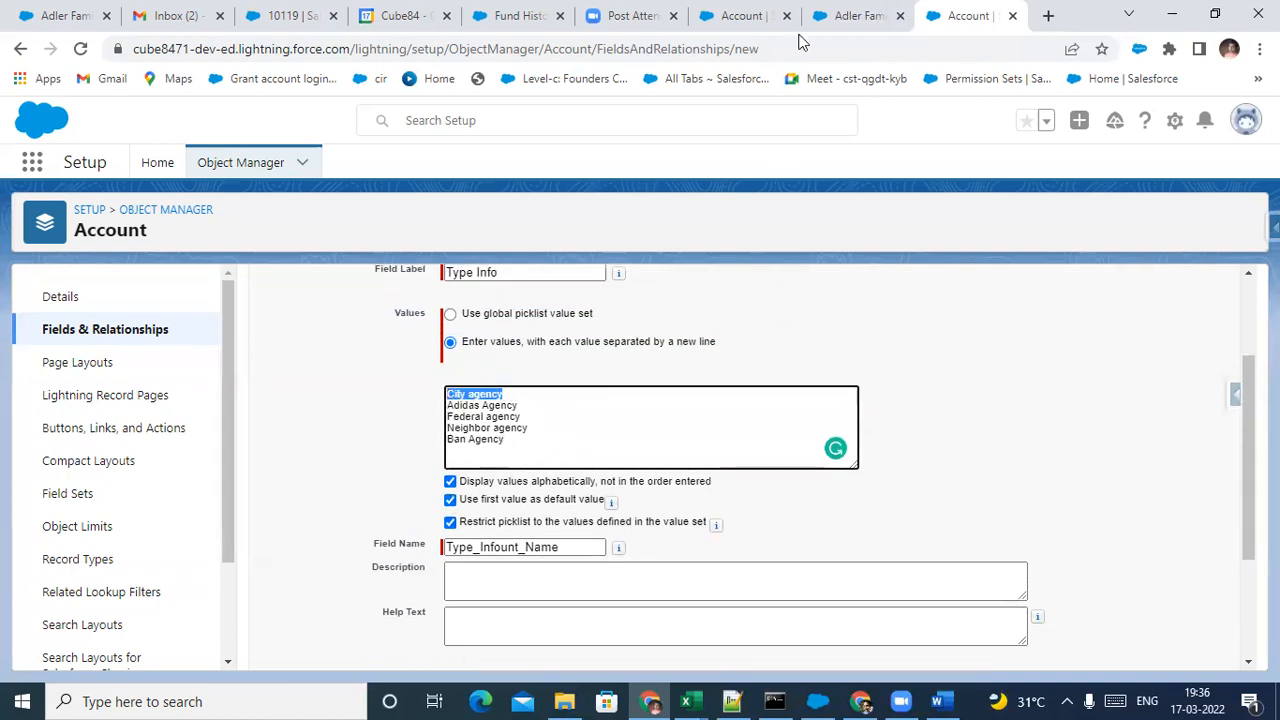
Discard the unsaved edits on the Adler Family Foundation account in District360 and open a blank new account form
click(840, 15)
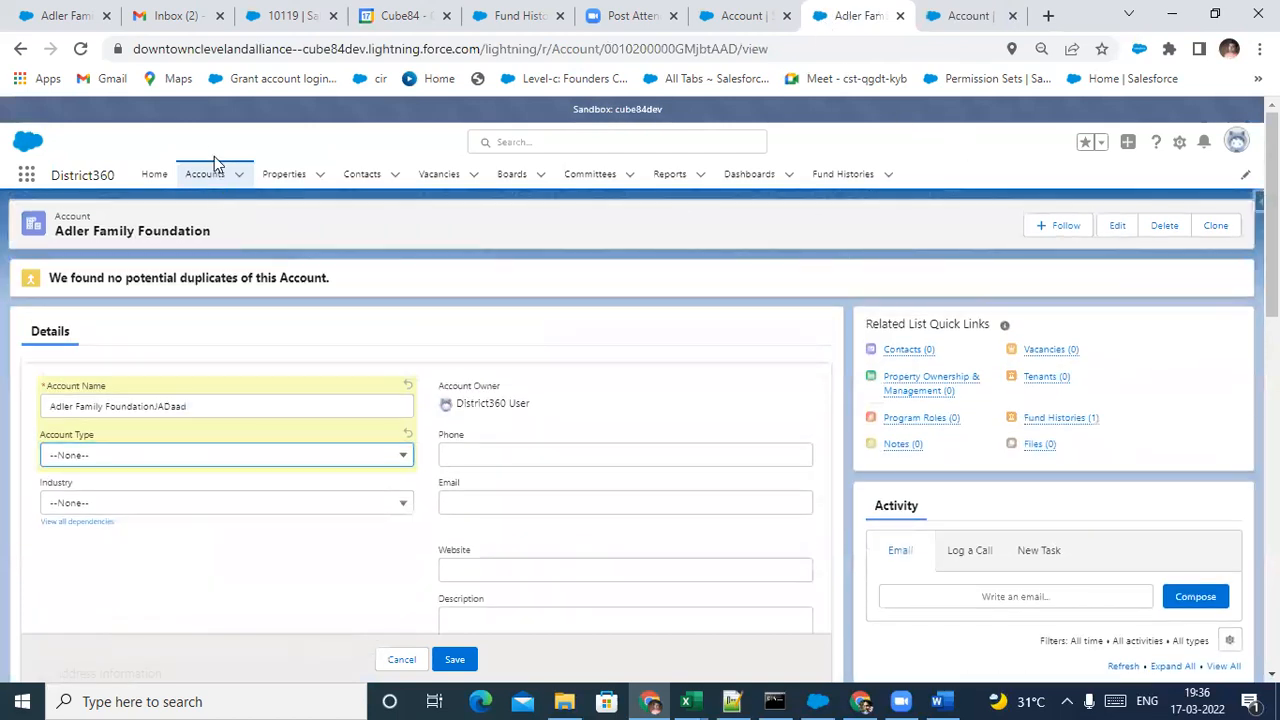
click(216, 172)
click(662, 432)
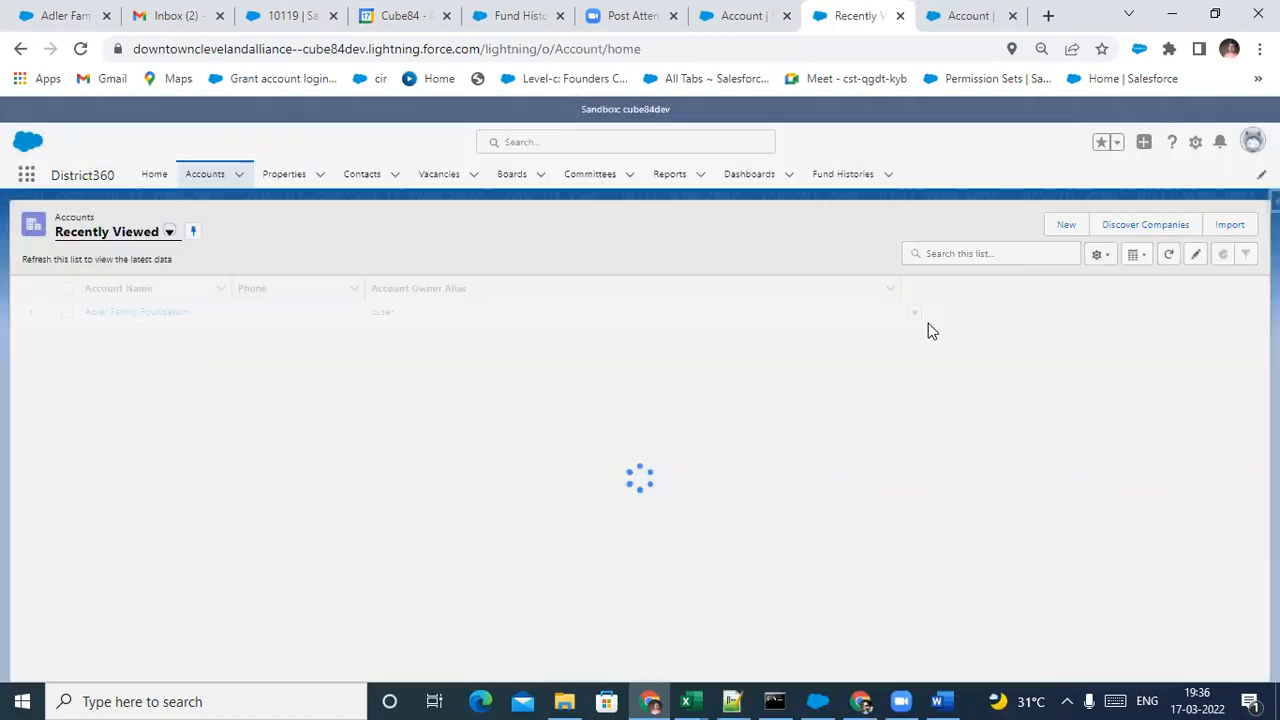
click(1066, 226)
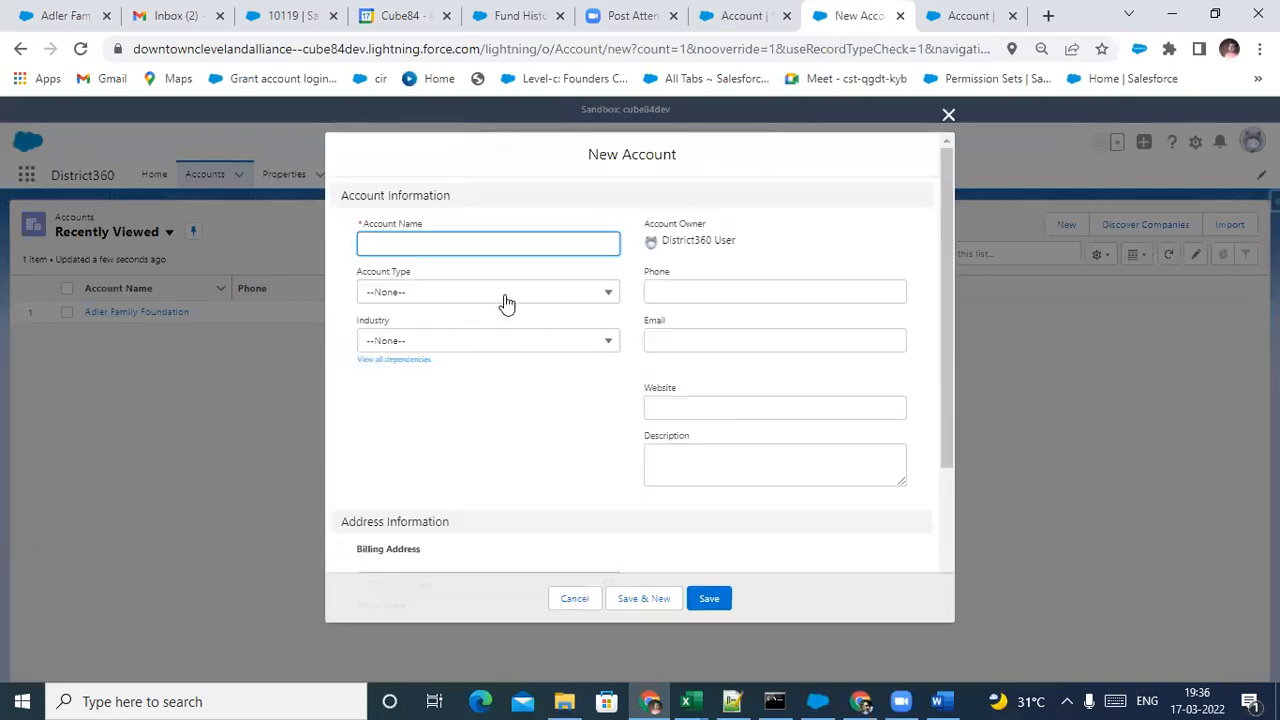
Try City Agency as the new account's type, compare it with the Type Info setup, and cancel the form
click(505, 305)
click(486, 366)
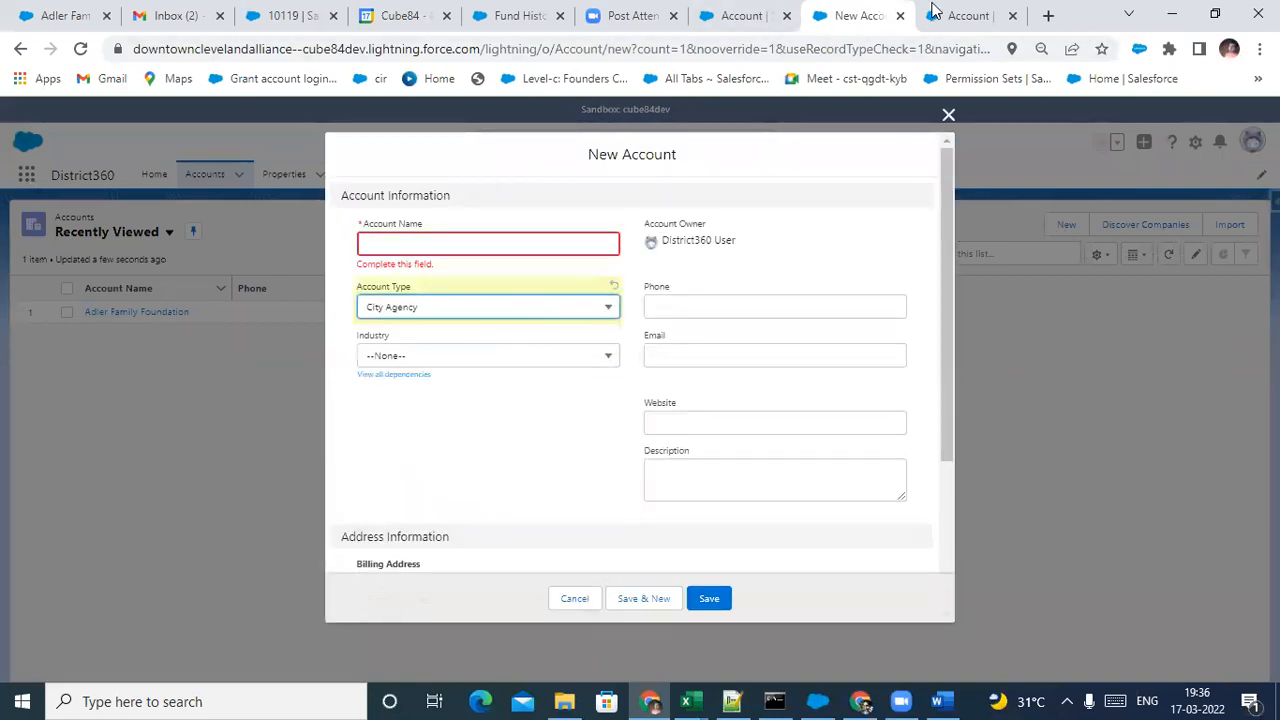
click(965, 16)
click(855, 16)
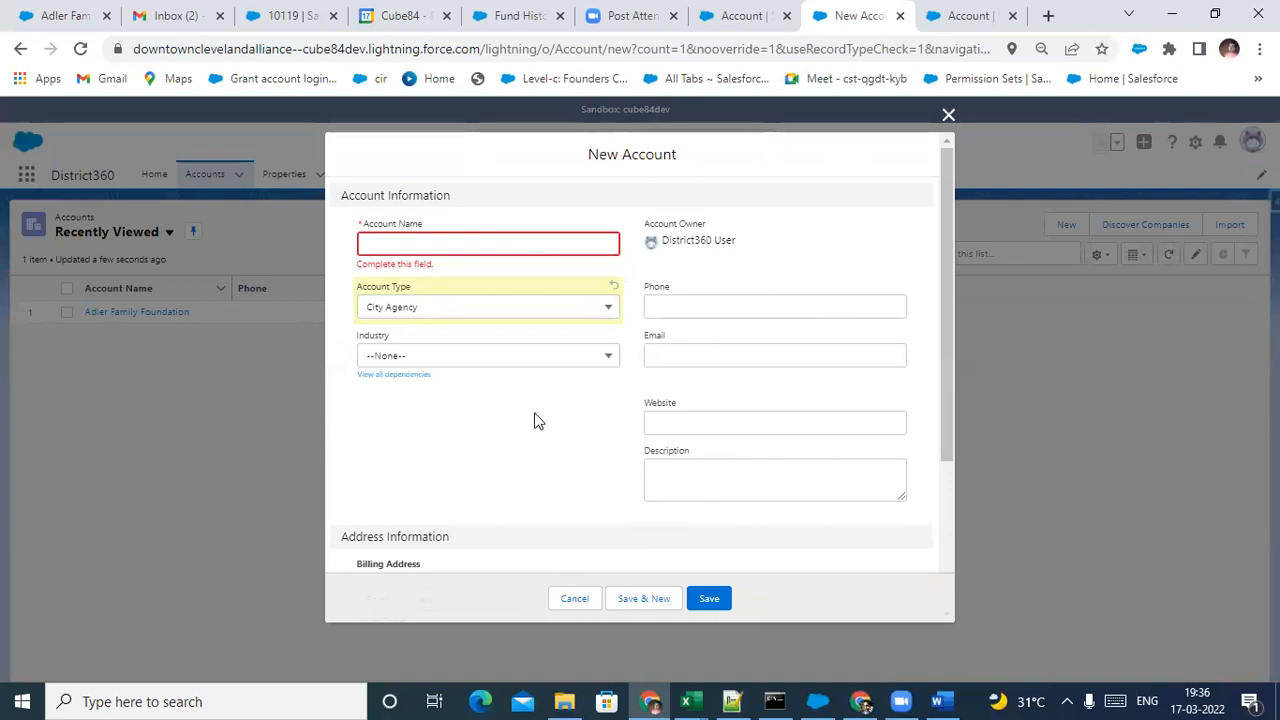
click(608, 314)
click(583, 340)
click(573, 605)
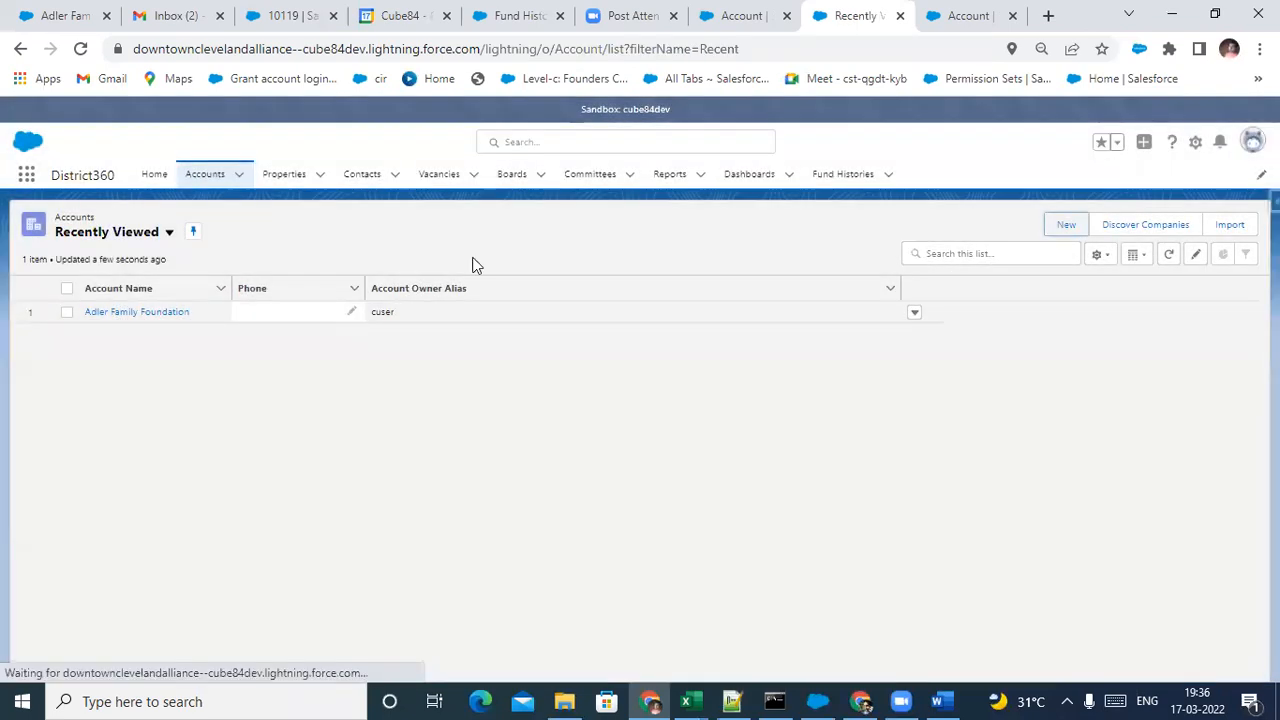
Turn off using the first value as the default value for the Type Info picklist
click(940, 12)
click(450, 499)
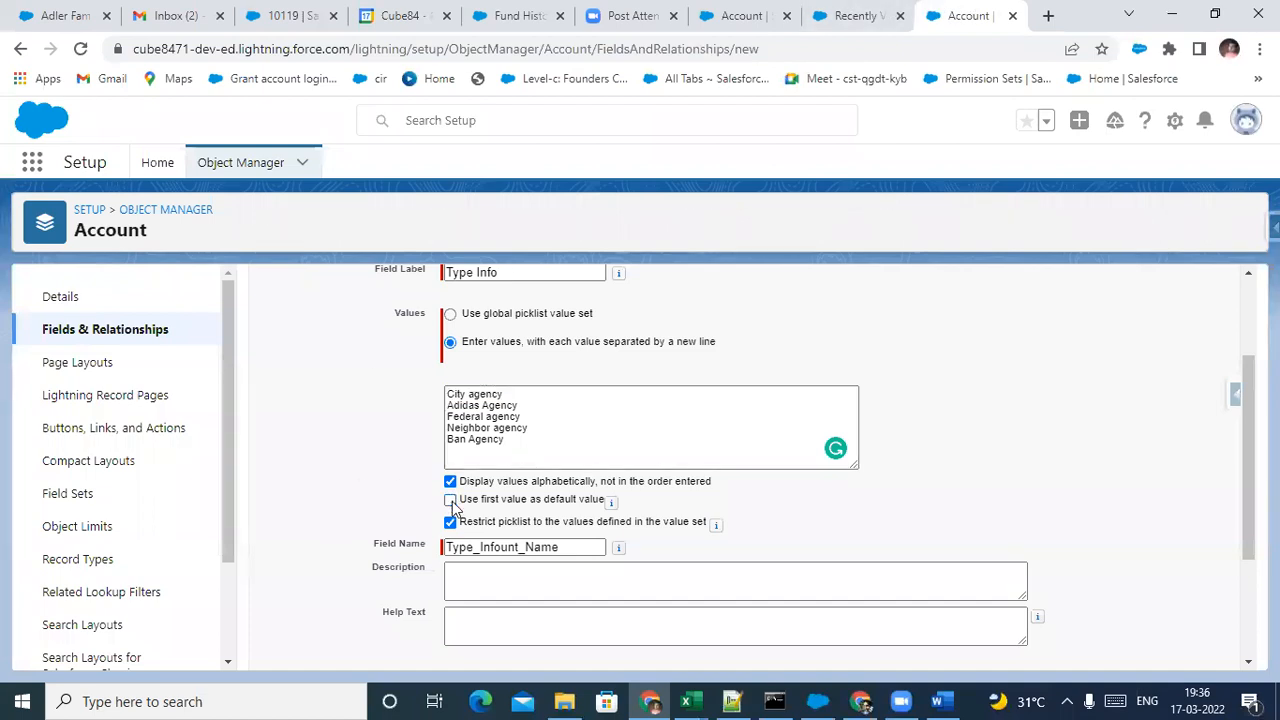
Open a new account form and view the Account Type choices alongside the Type Info field setup
click(871, 15)
click(1064, 226)
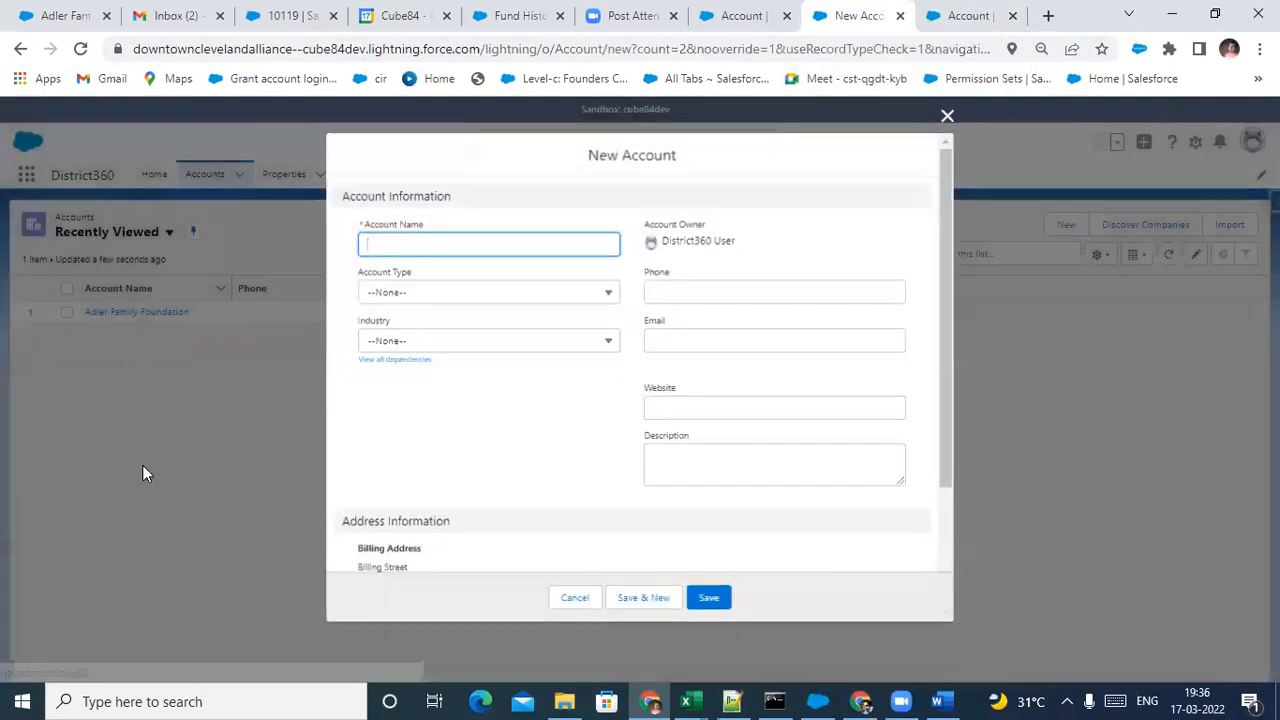
click(930, 15)
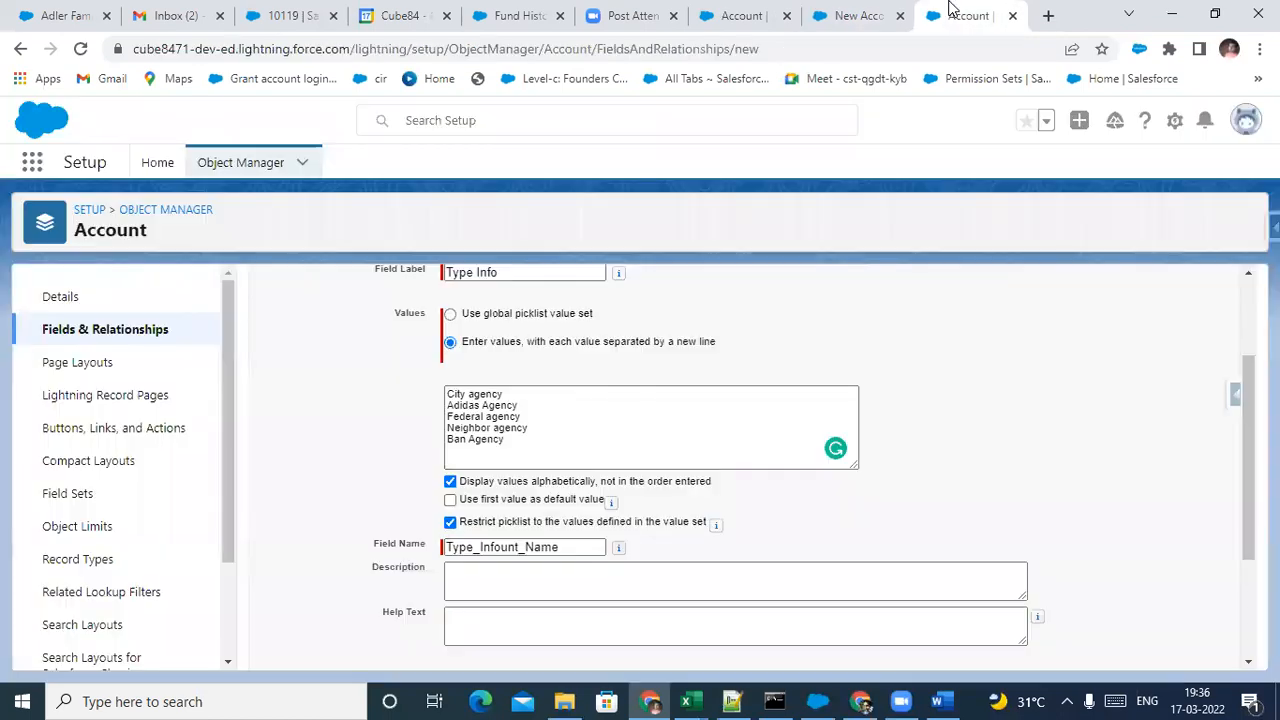
click(845, 15)
click(440, 316)
key(ctrl+Tab)
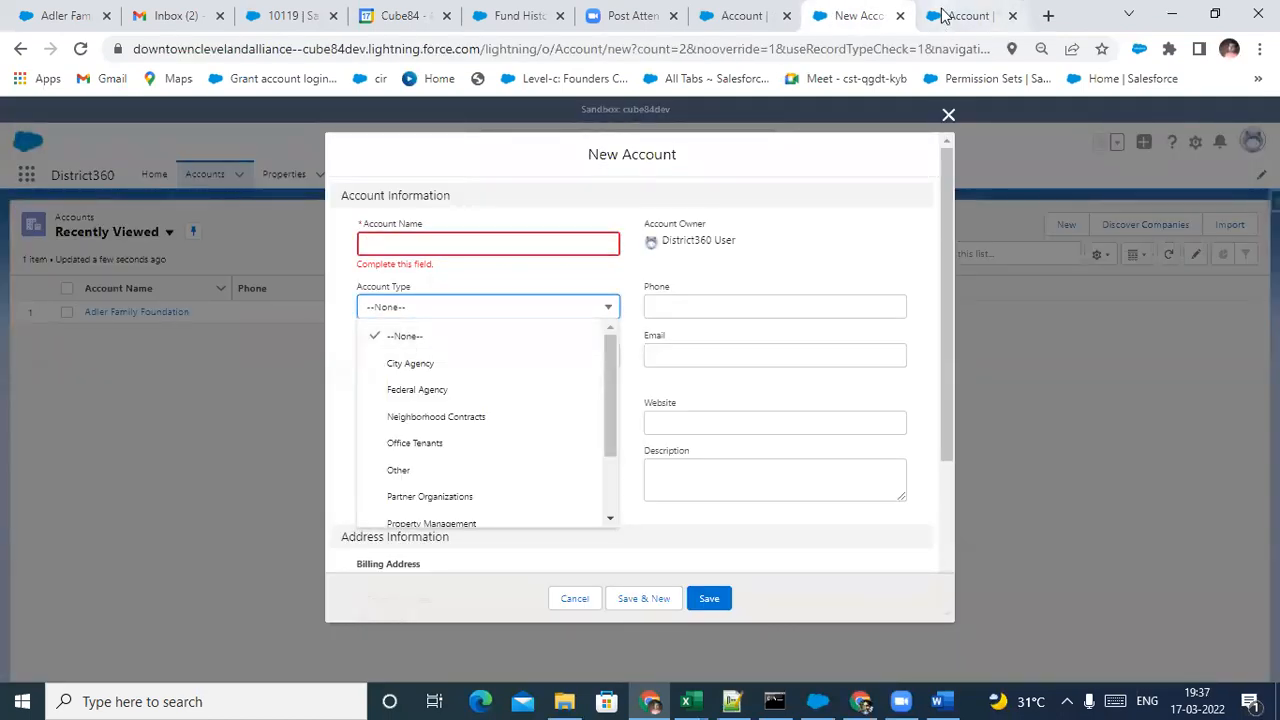
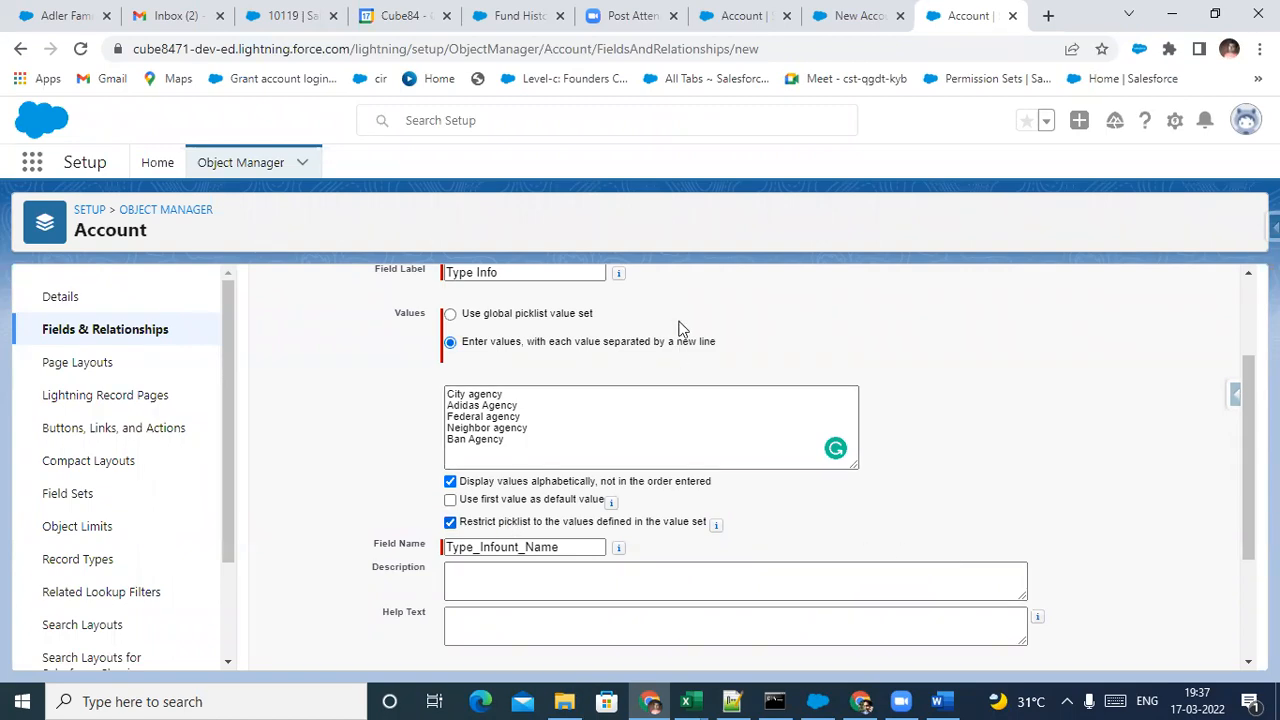
Search the Account object's existing fields for "type"
click(742, 15)
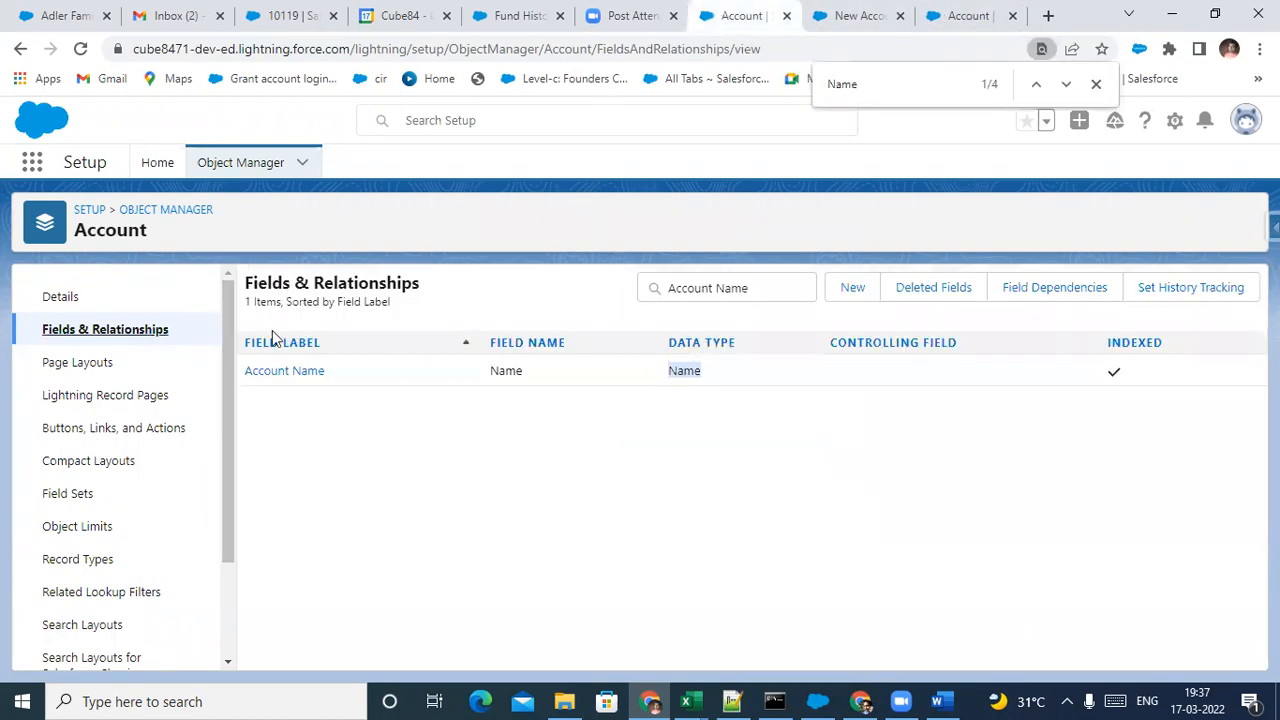
click(686, 290)
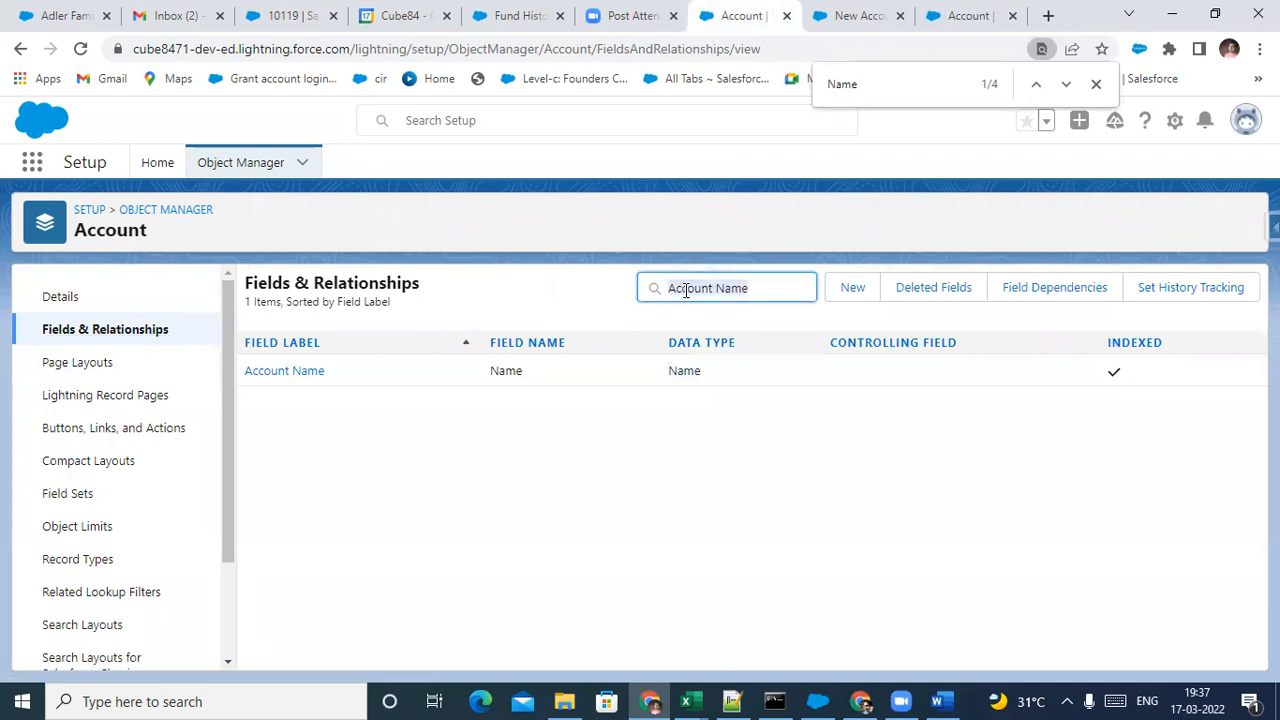
text(pi)
key(BackSpace)
key(BackSpace)
text(type)
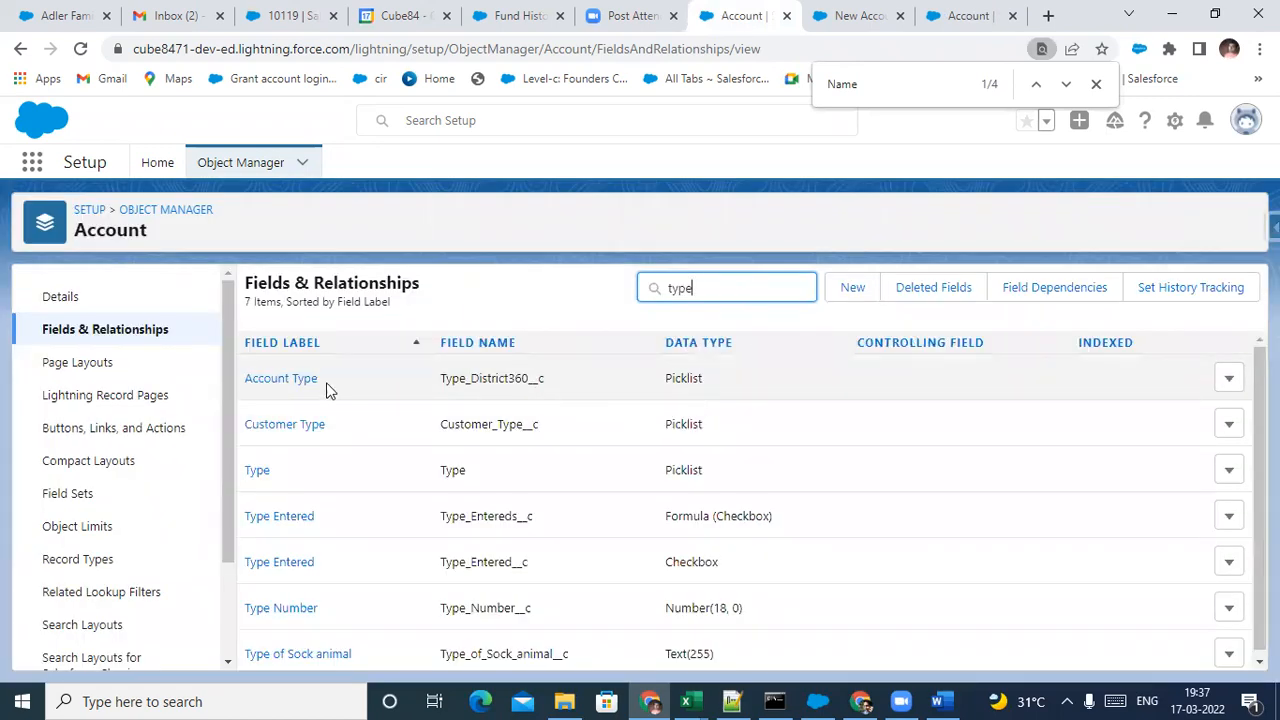
Open the Account Type field and examine its picklist options and defined values, such as Business, Committee and Government
click(287, 382)
scroll(366, 470, down, 10)
double_click(393, 480)
drag(372, 503, 443, 534)
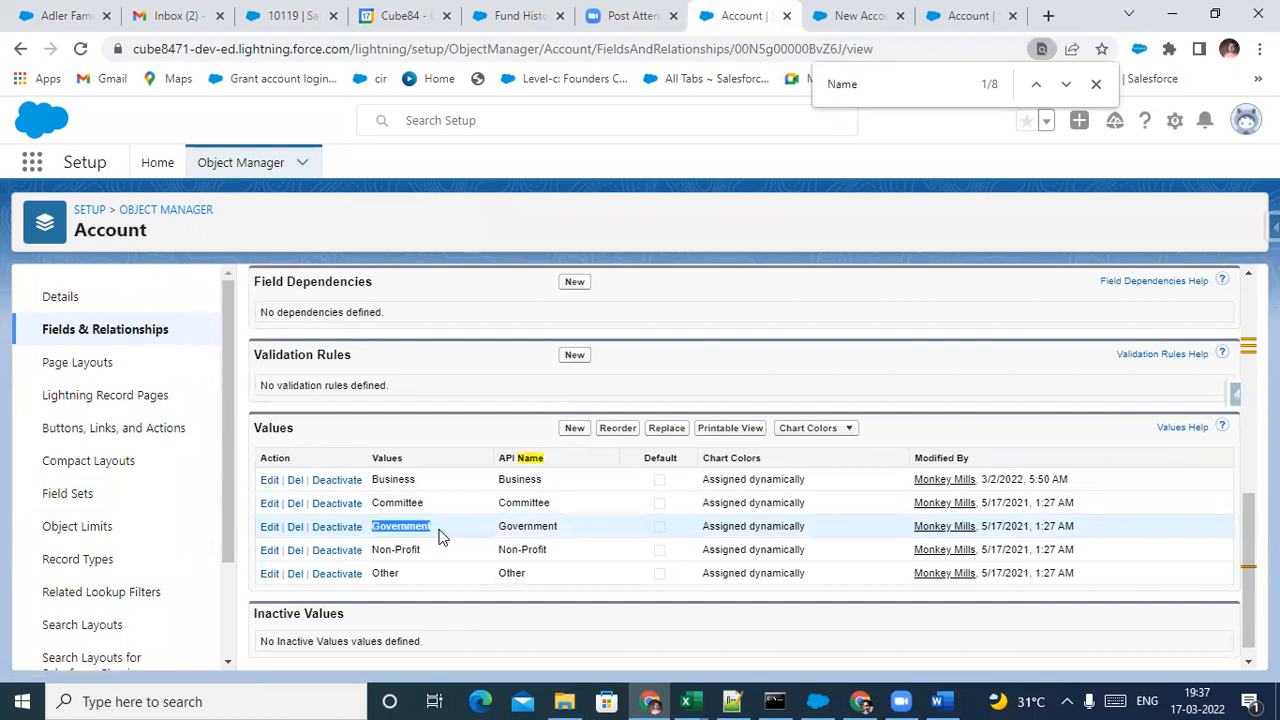
scroll(460, 520, up, 10)
scroll(475, 500, down, 10)
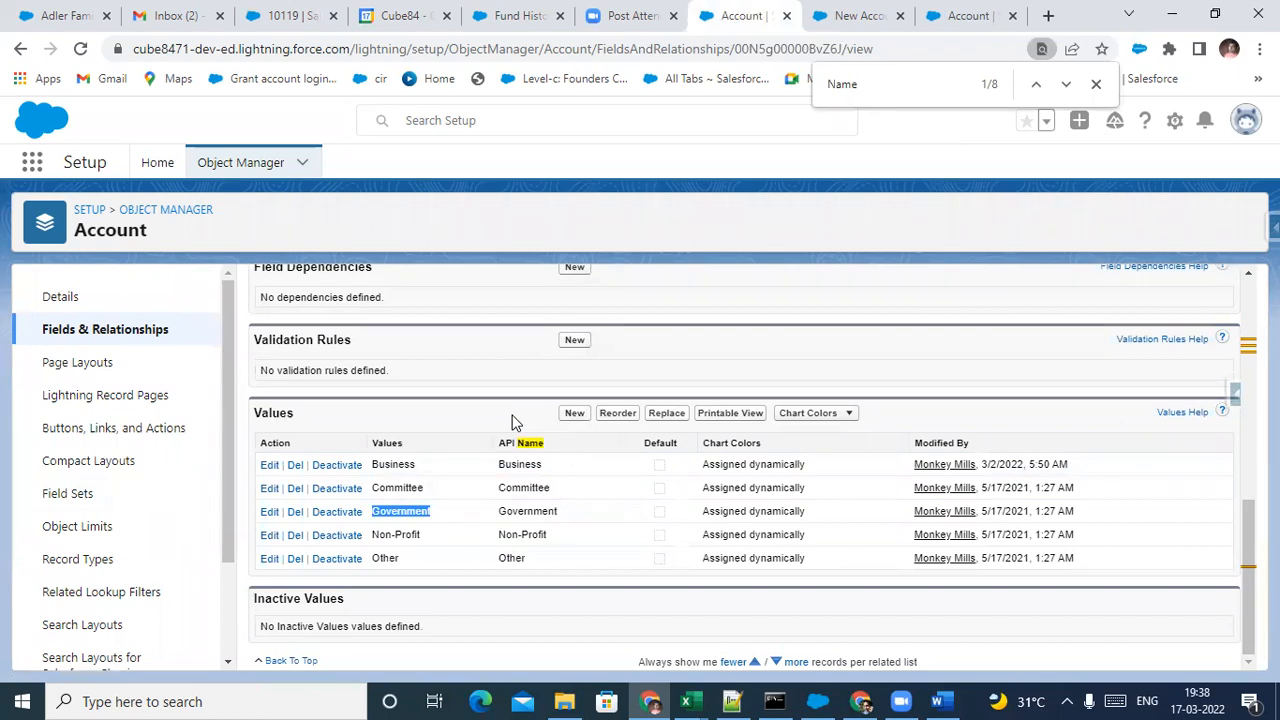
drag(372, 464, 428, 494)
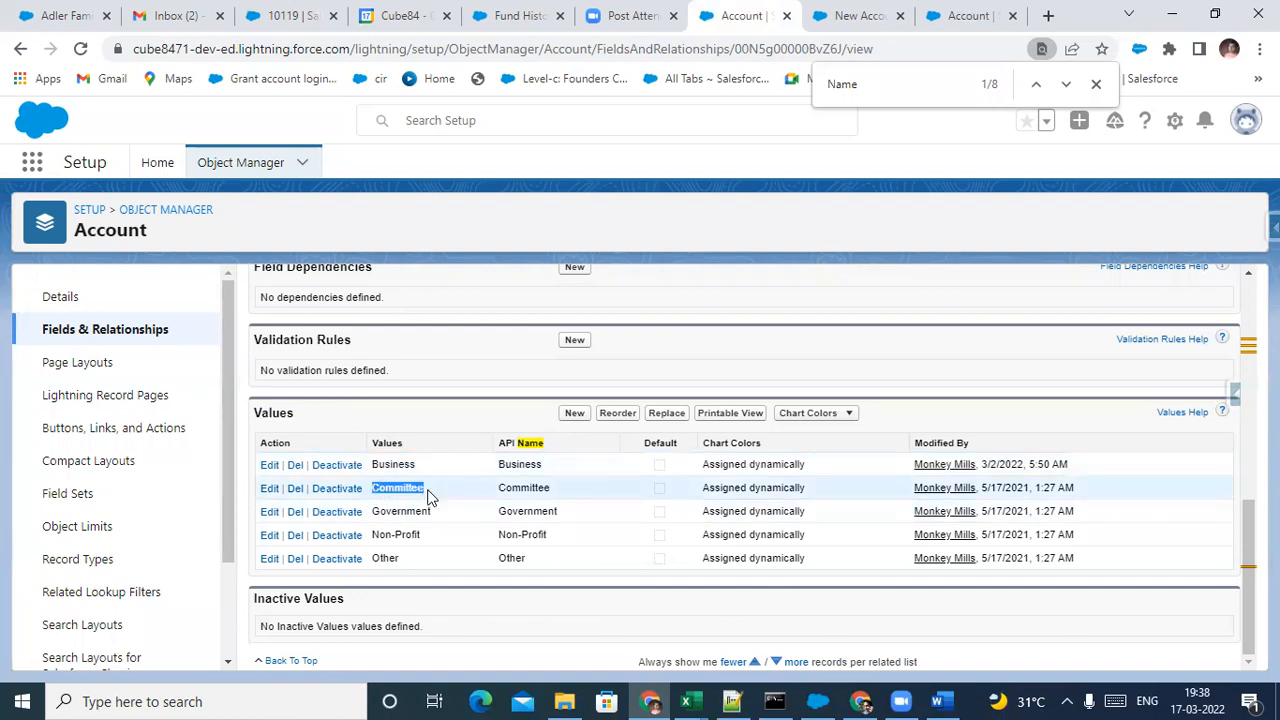
double_click(400, 511)
scroll(415, 485, up, 3)
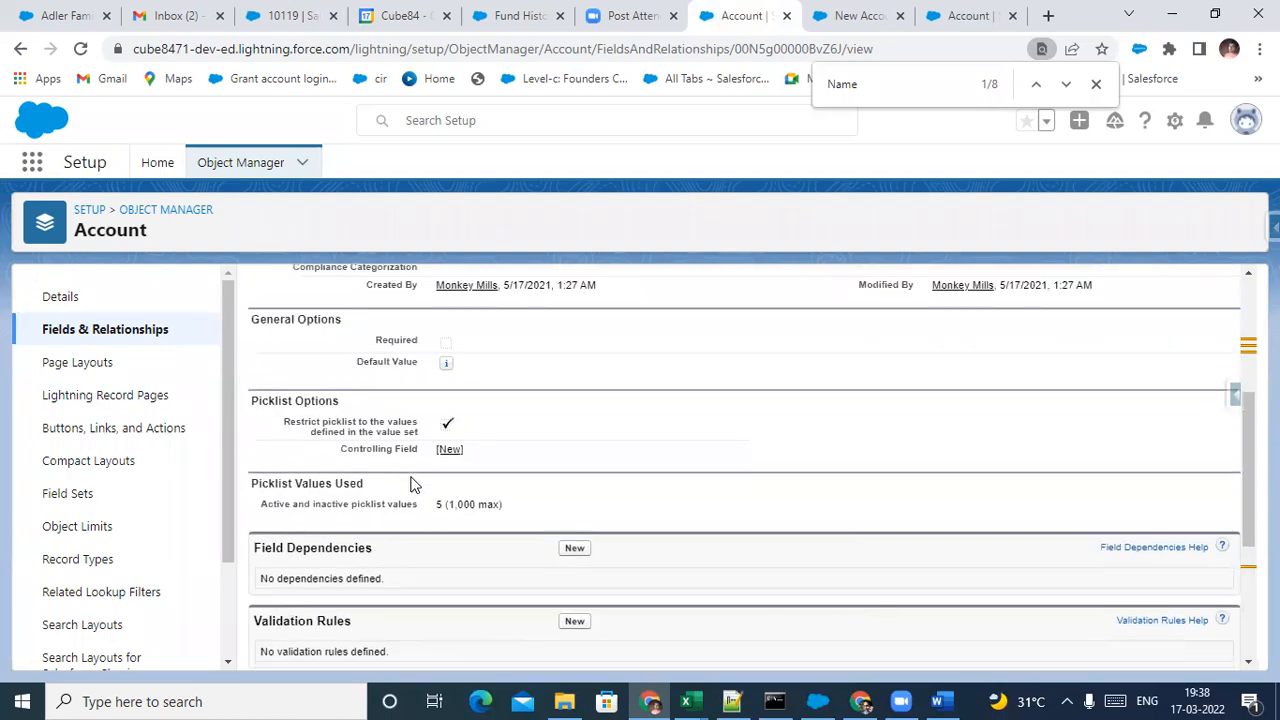
scroll(415, 485, up, 3)
scroll(414, 480, down, 6)
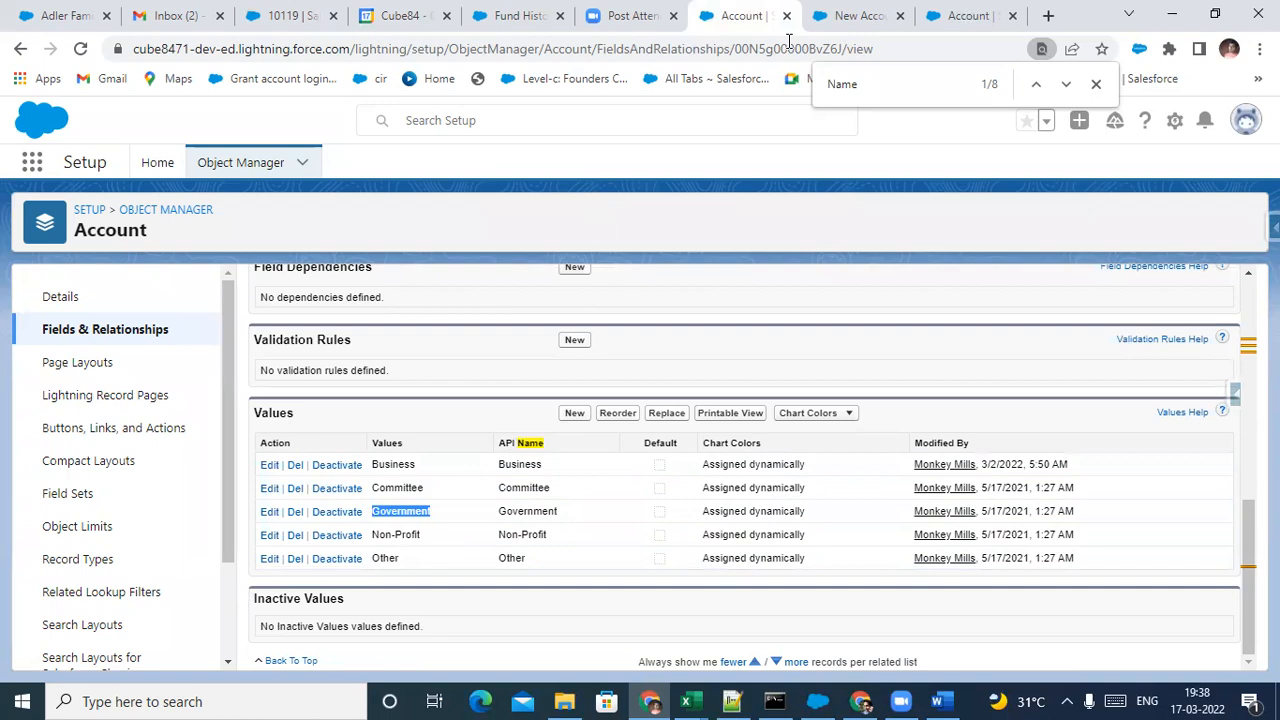
Compare the Type Info picklist restriction setting with the Account Type field's definition and values
click(860, 16)
click(962, 15)
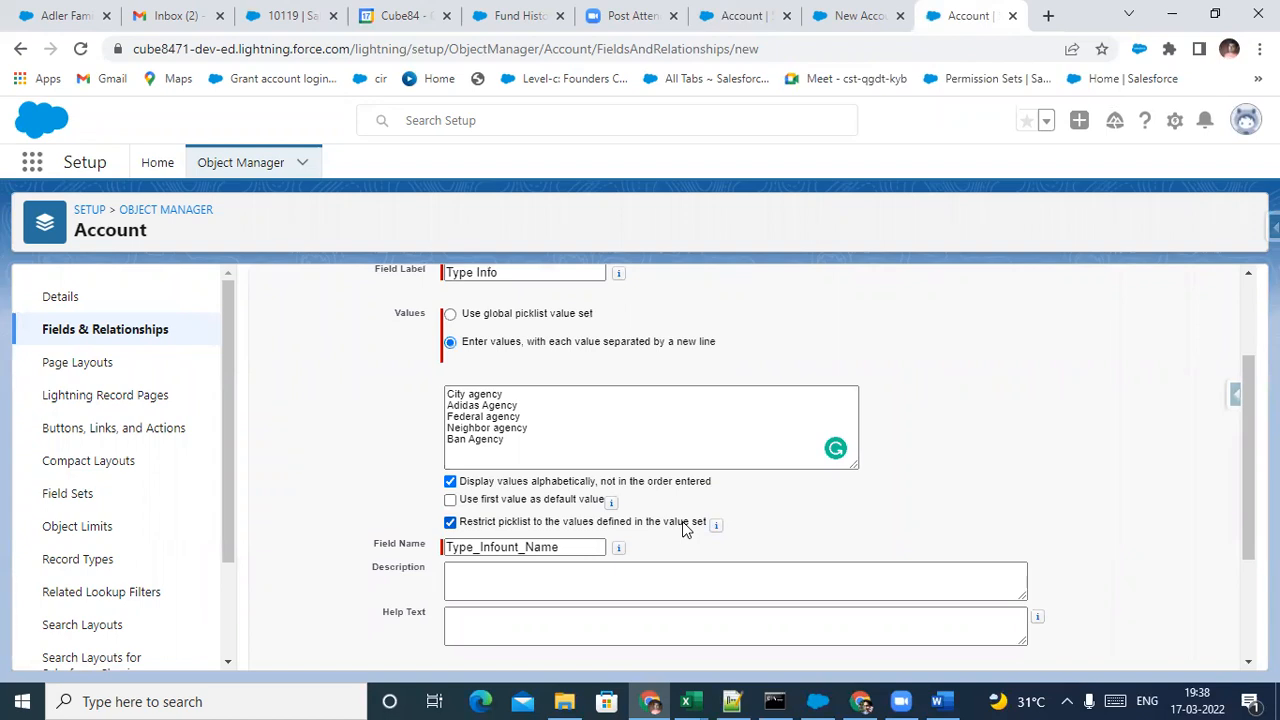
click(835, 14)
click(745, 14)
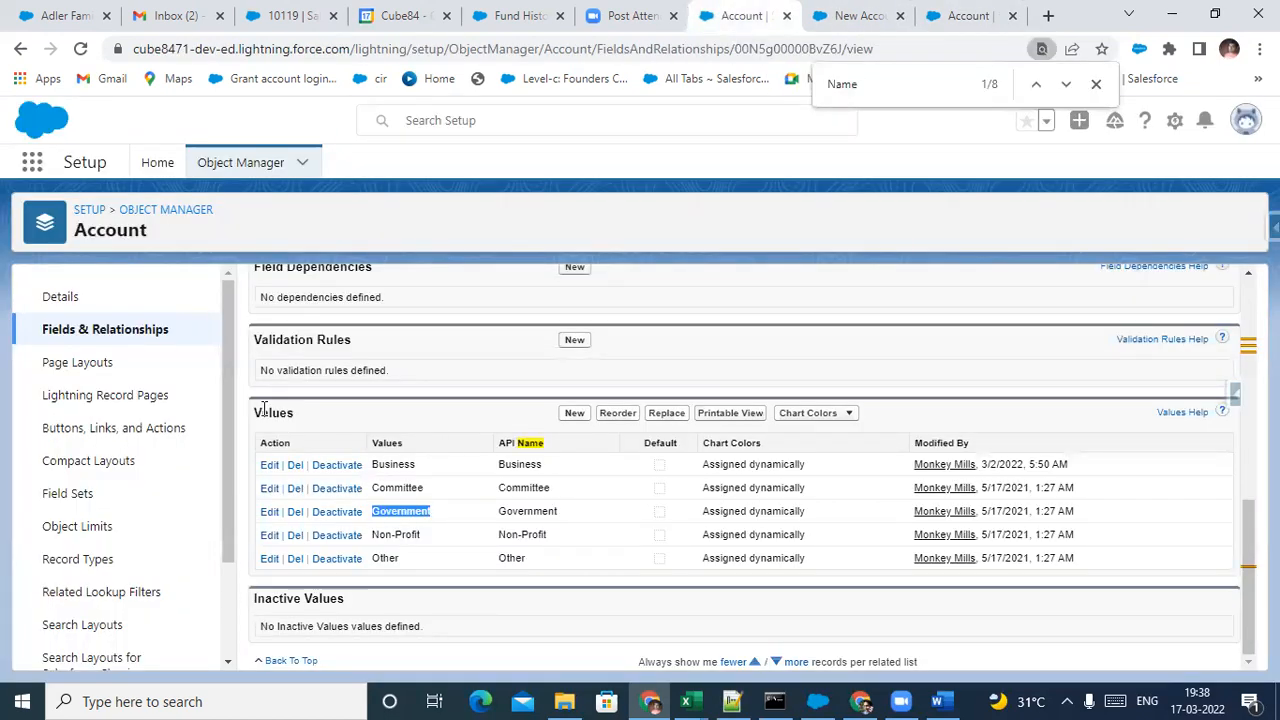
scroll(490, 440, up, 10)
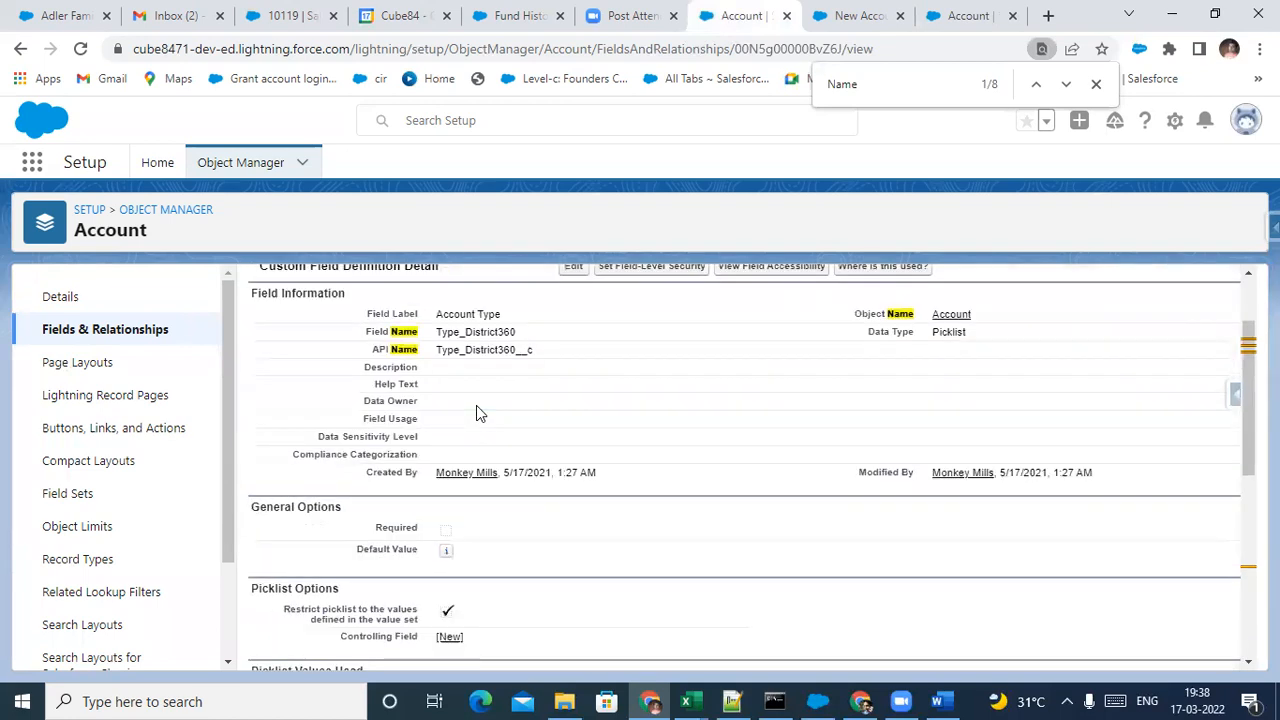
scroll(452, 456, down, 10)
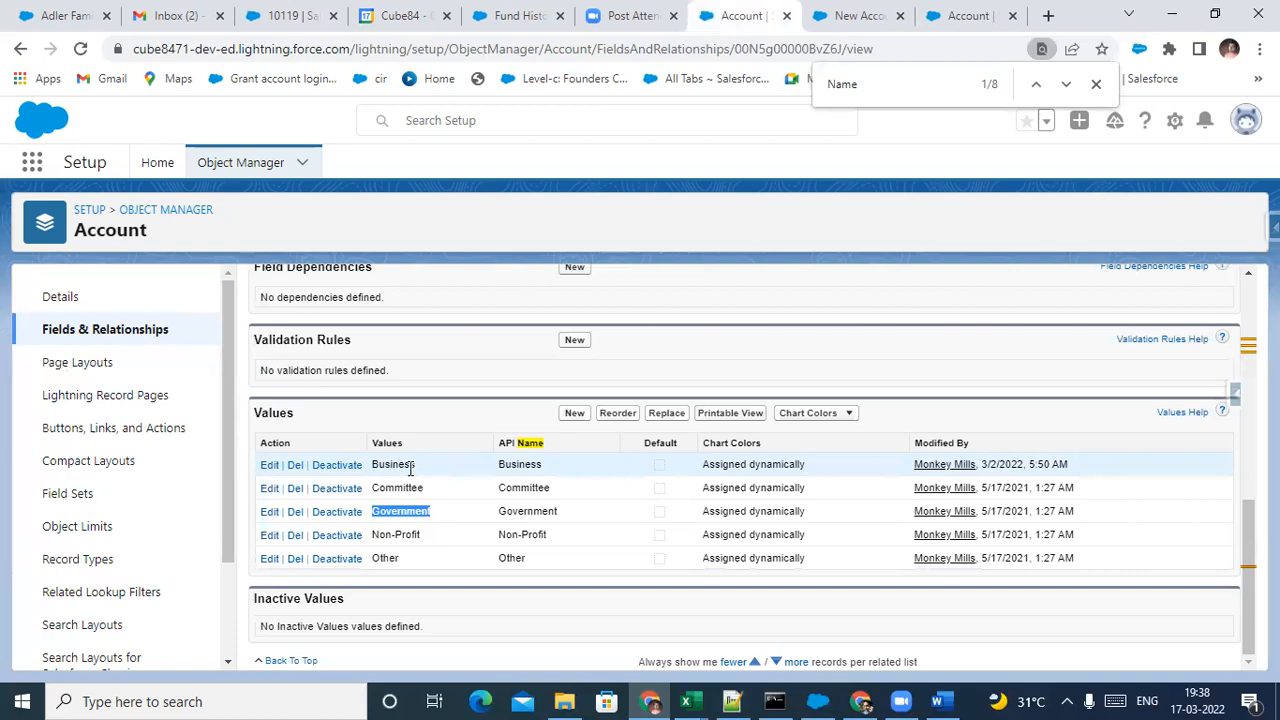
Examine the Account Type choices on the new account form against the field's defined values and the Type Info setup
click(820, 7)
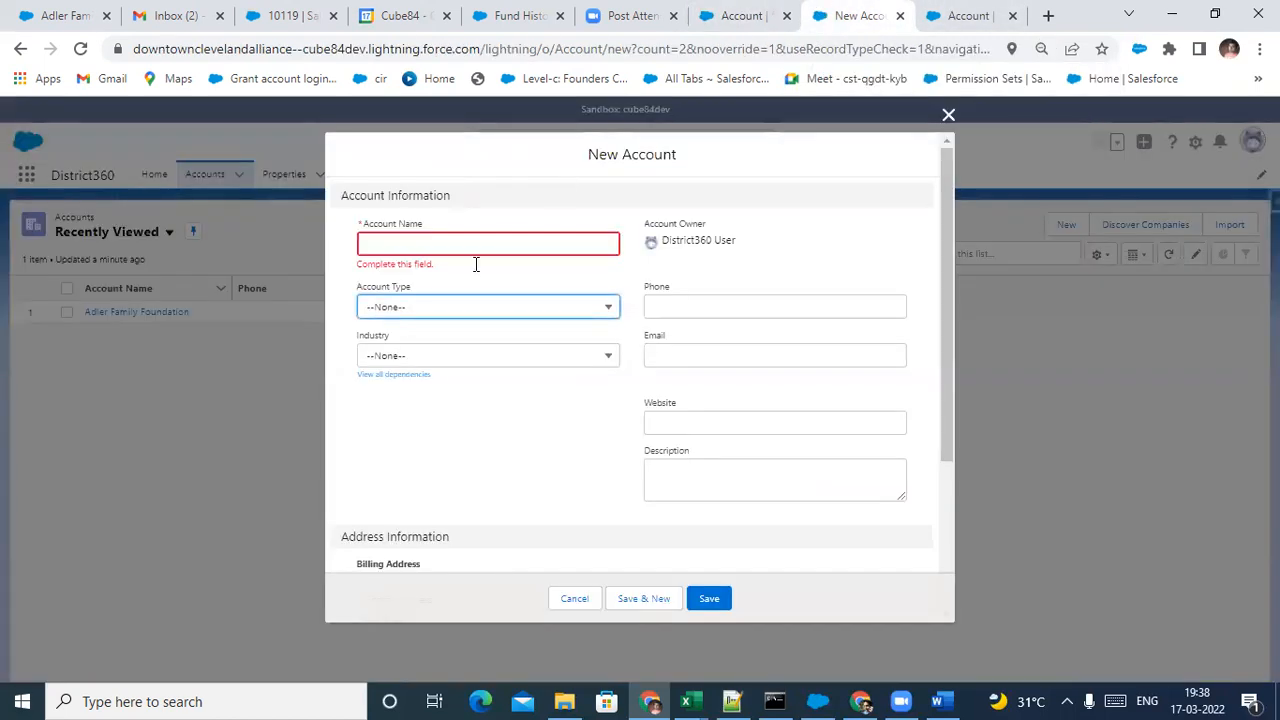
click(768, 7)
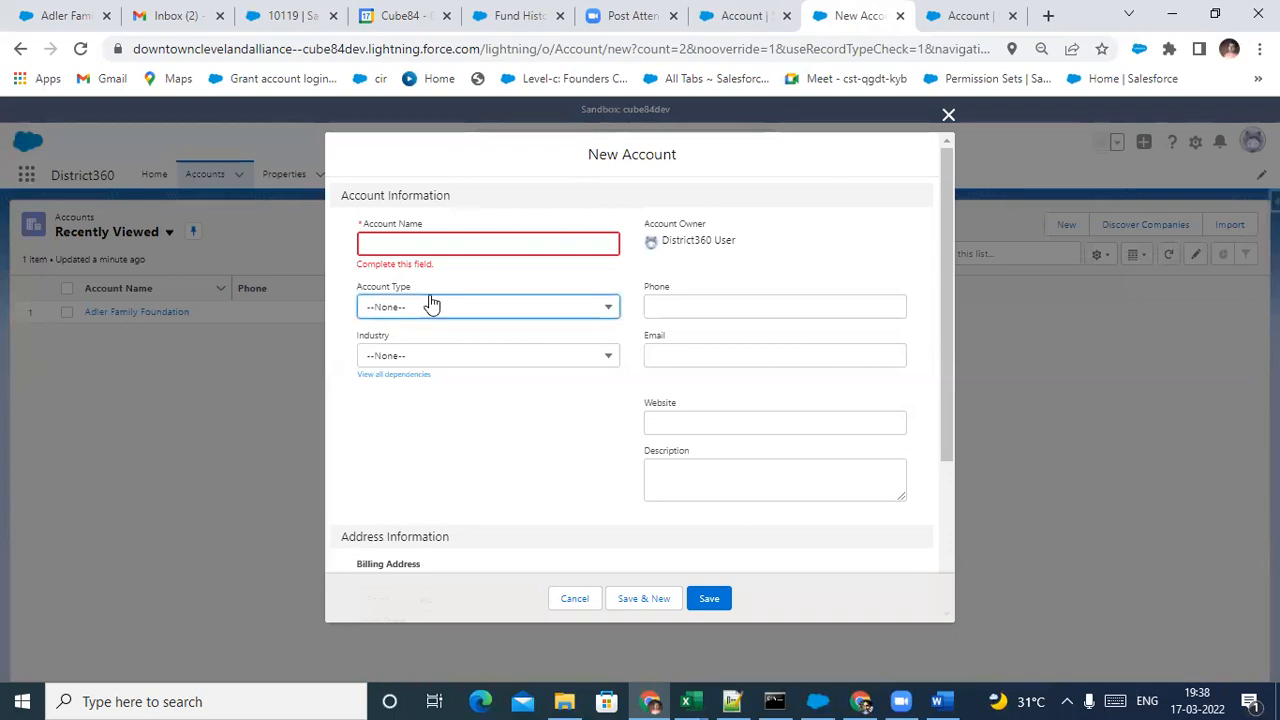
click(850, 15)
click(476, 307)
click(480, 309)
click(750, 18)
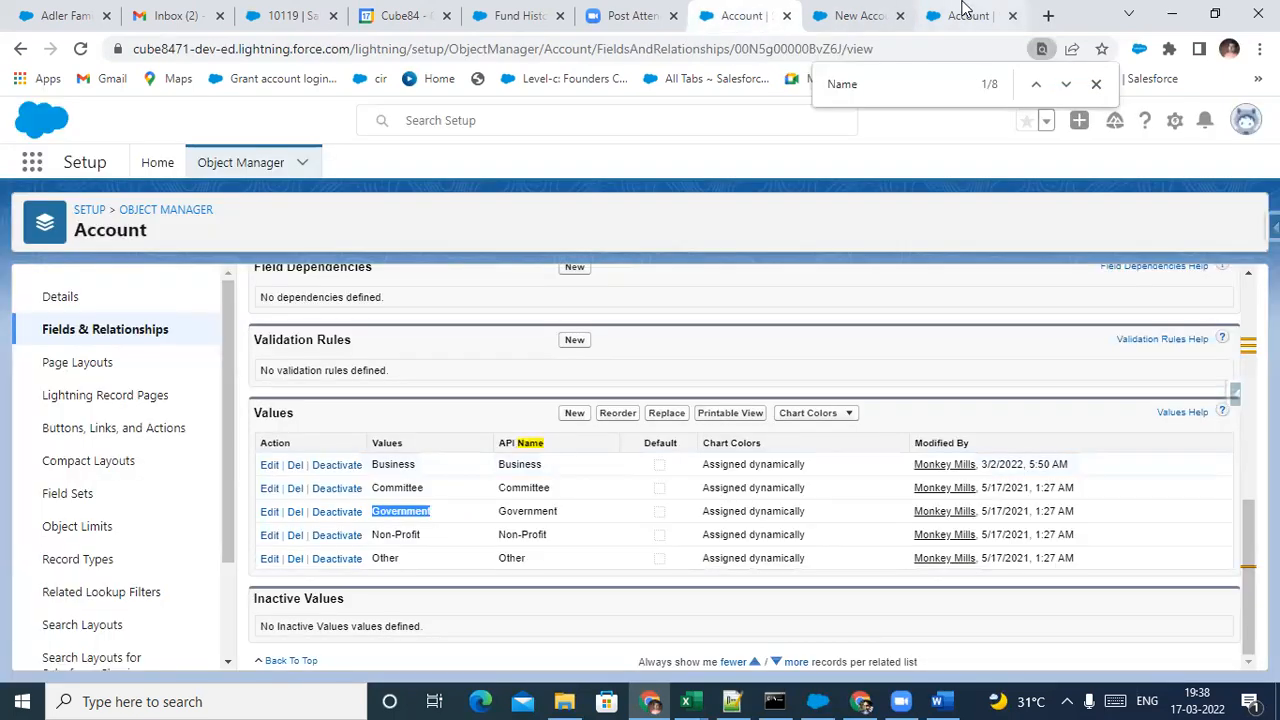
click(966, 11)
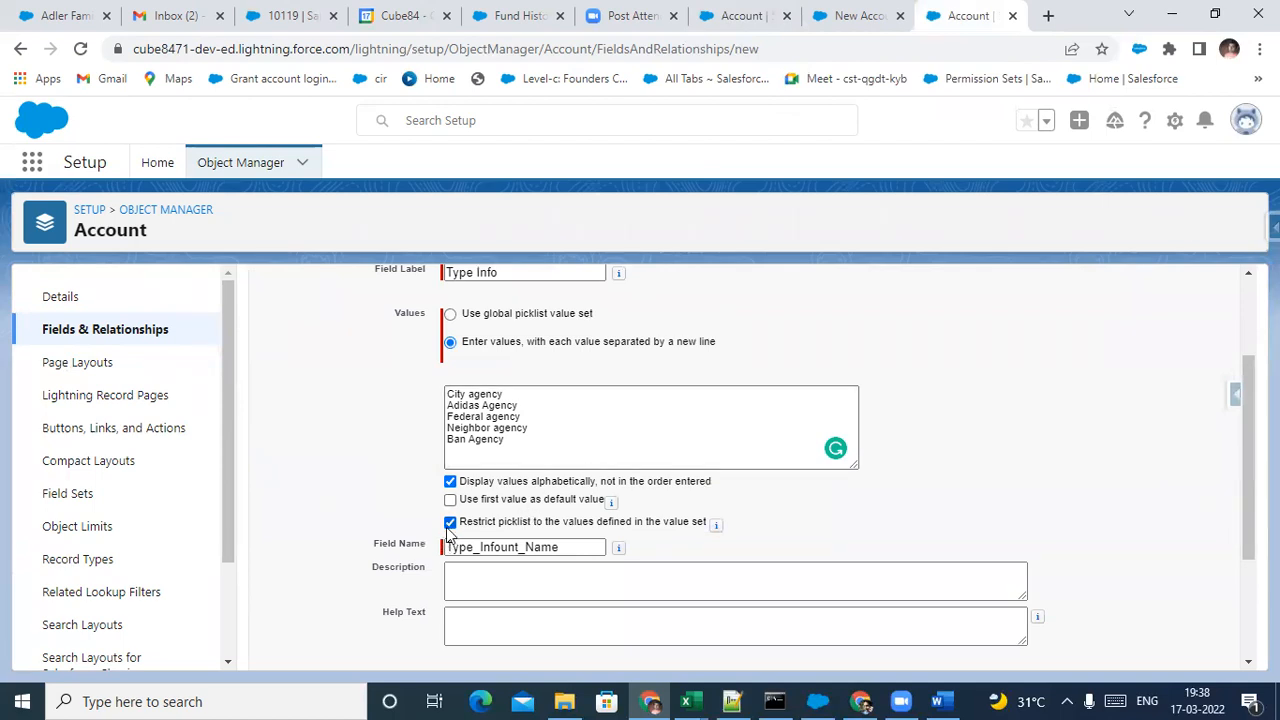
click(856, 14)
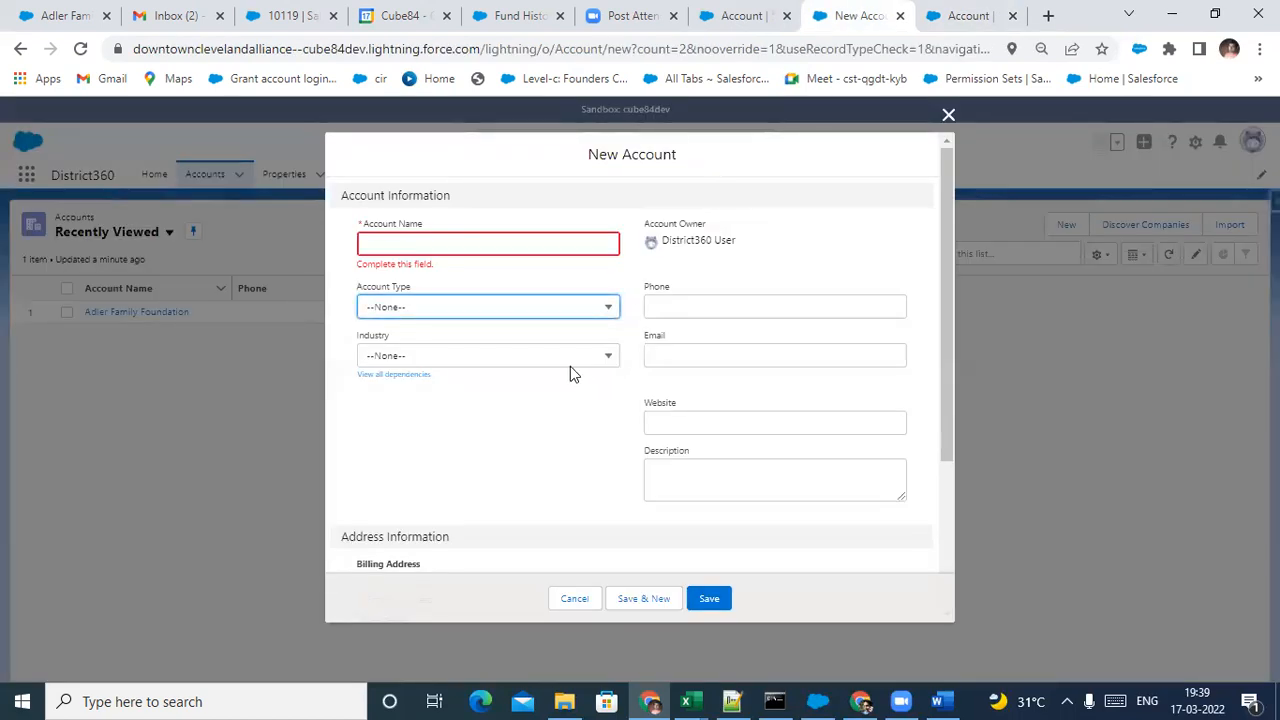
click(190, 14)
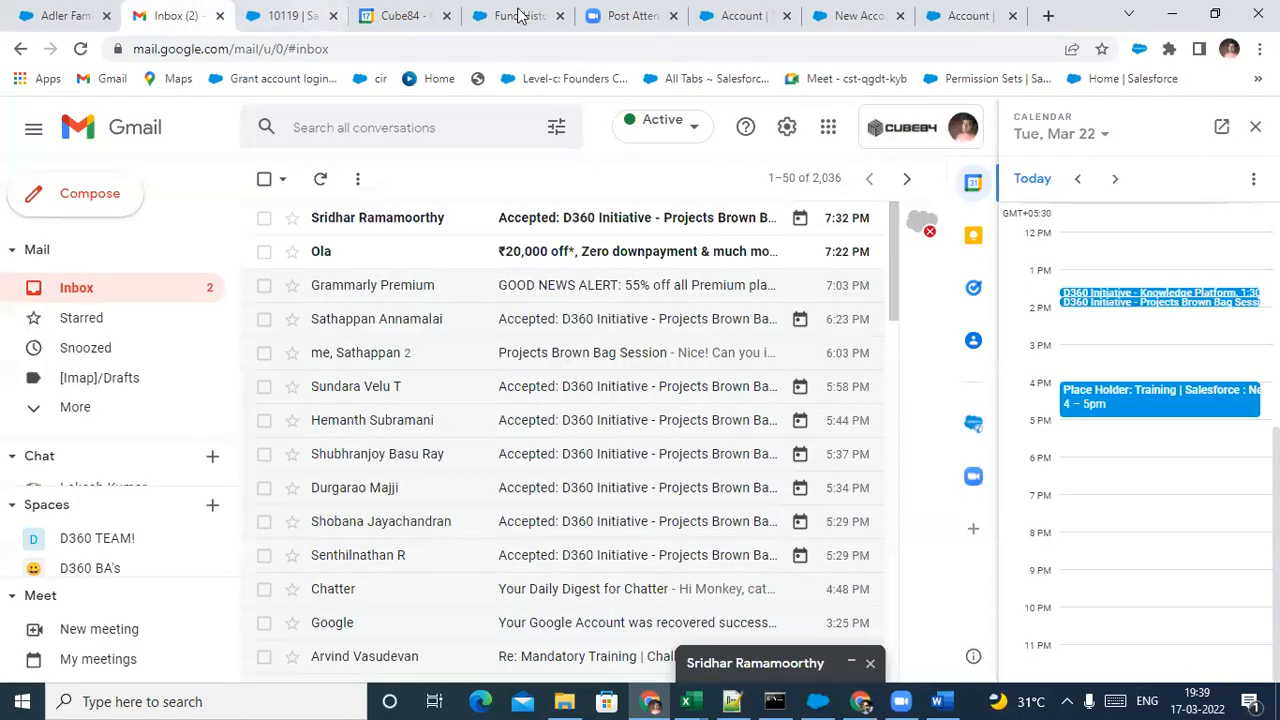
click(874, 16)
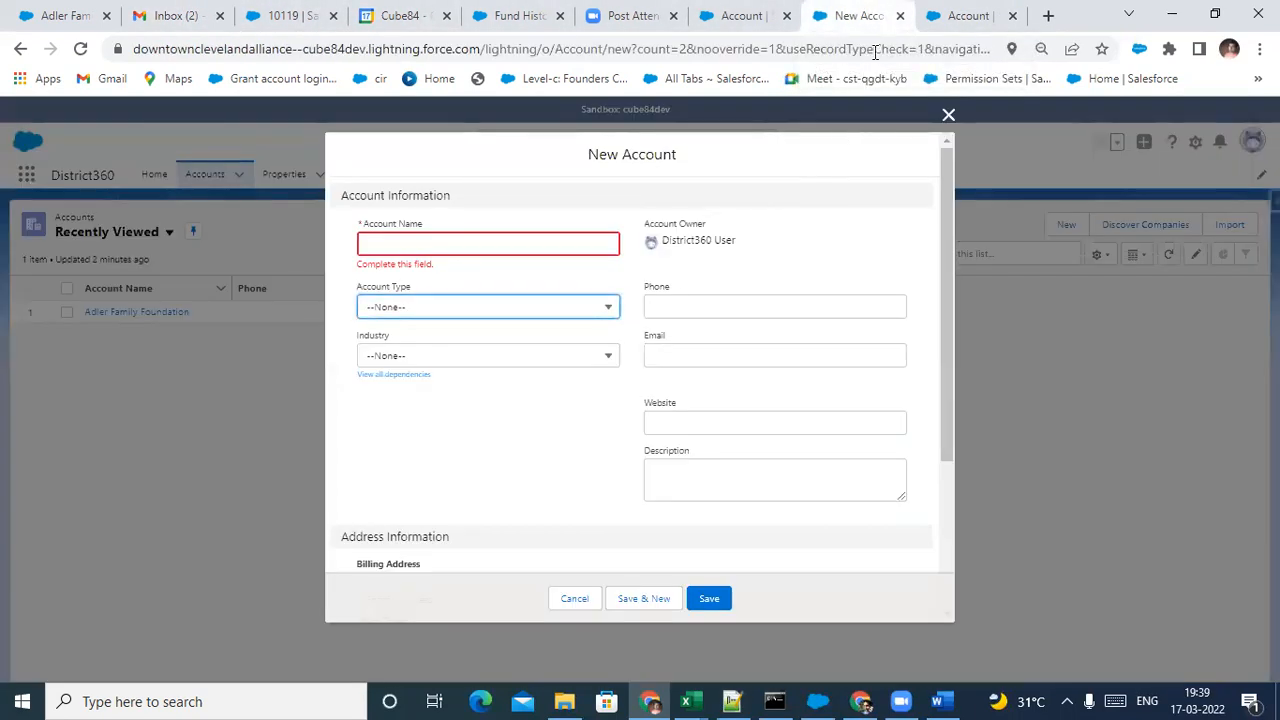
Turn off restricting the Type Info picklist to the values defined in the value set, checking the Account Type field for comparison
click(926, 13)
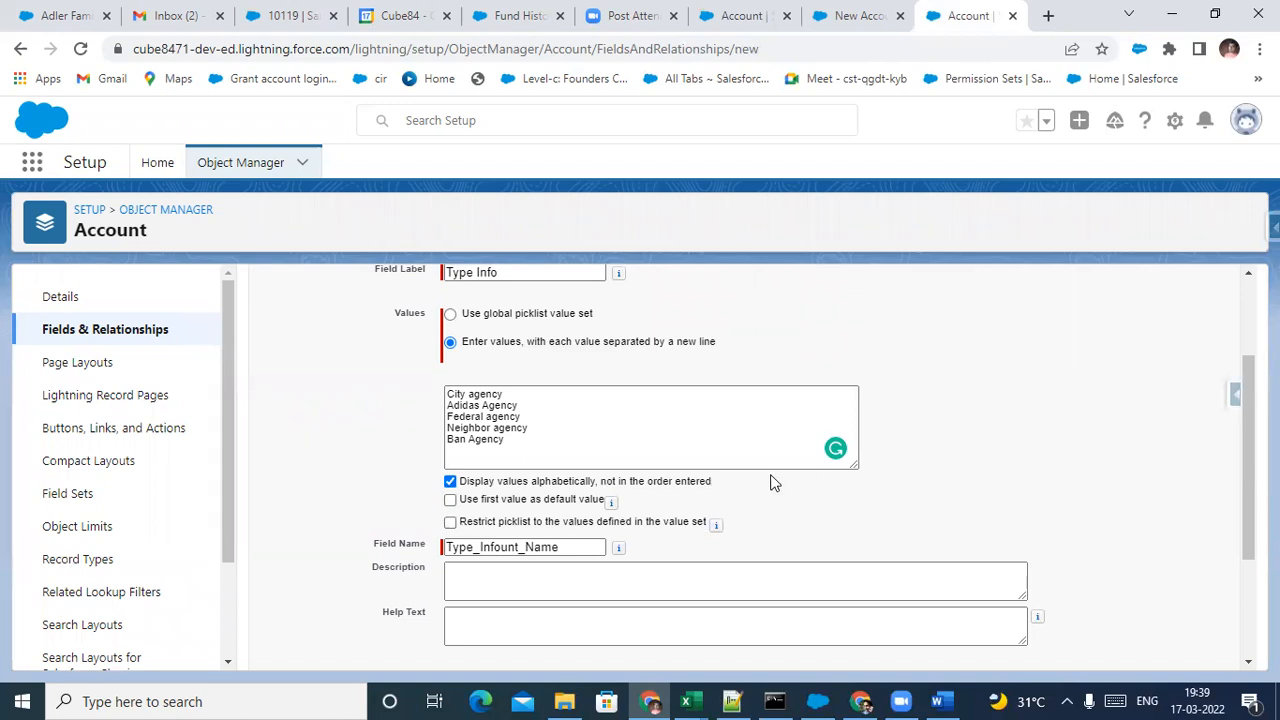
mouse_move(716, 530)
click(832, 18)
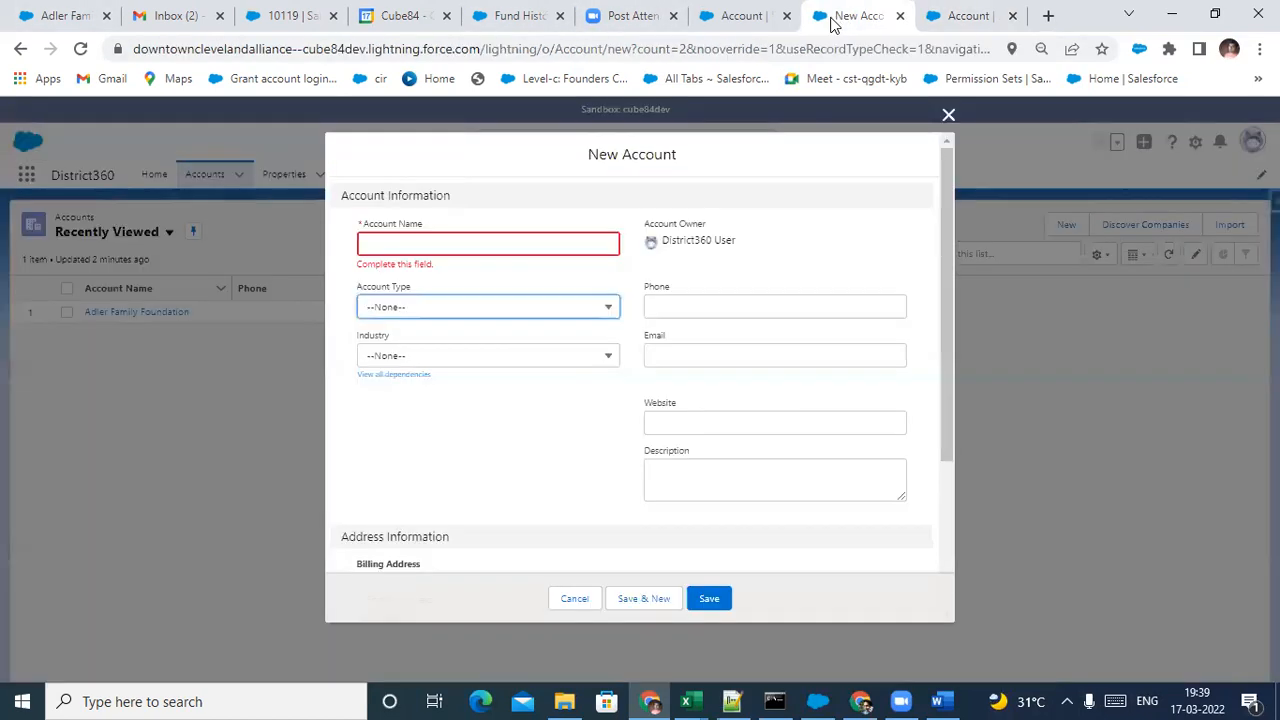
click(742, 16)
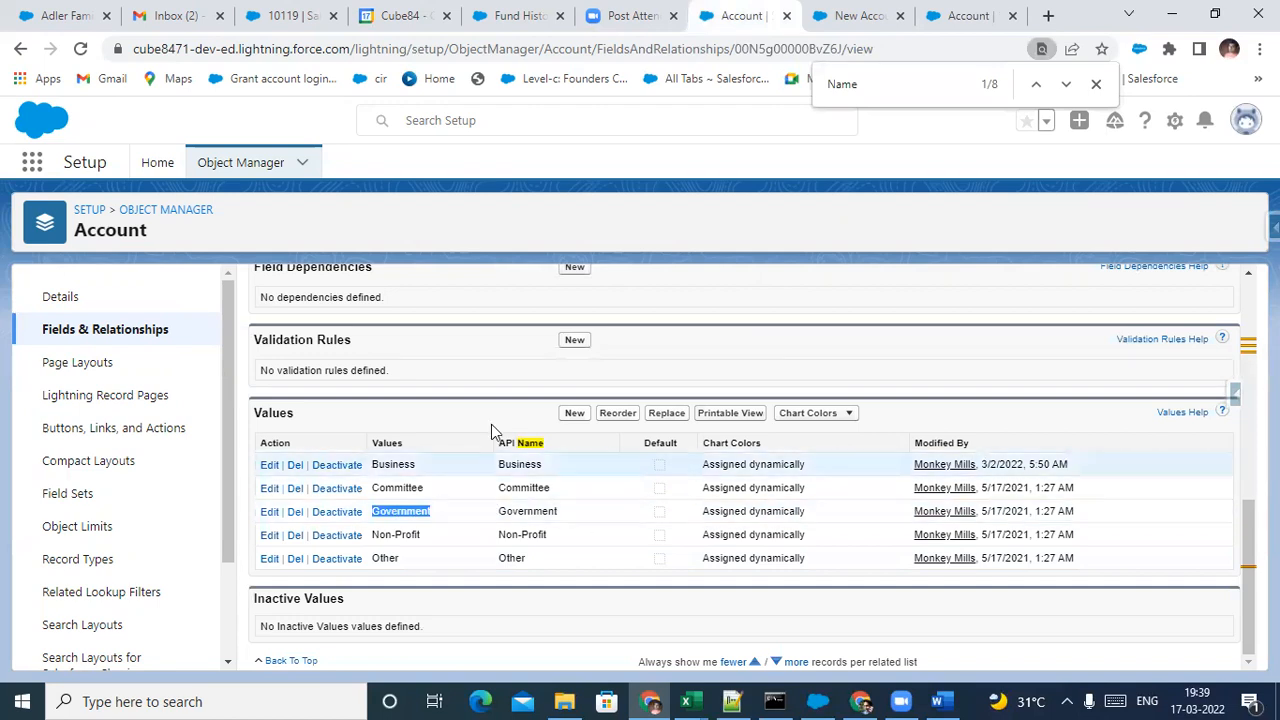
click(968, 16)
click(450, 522)
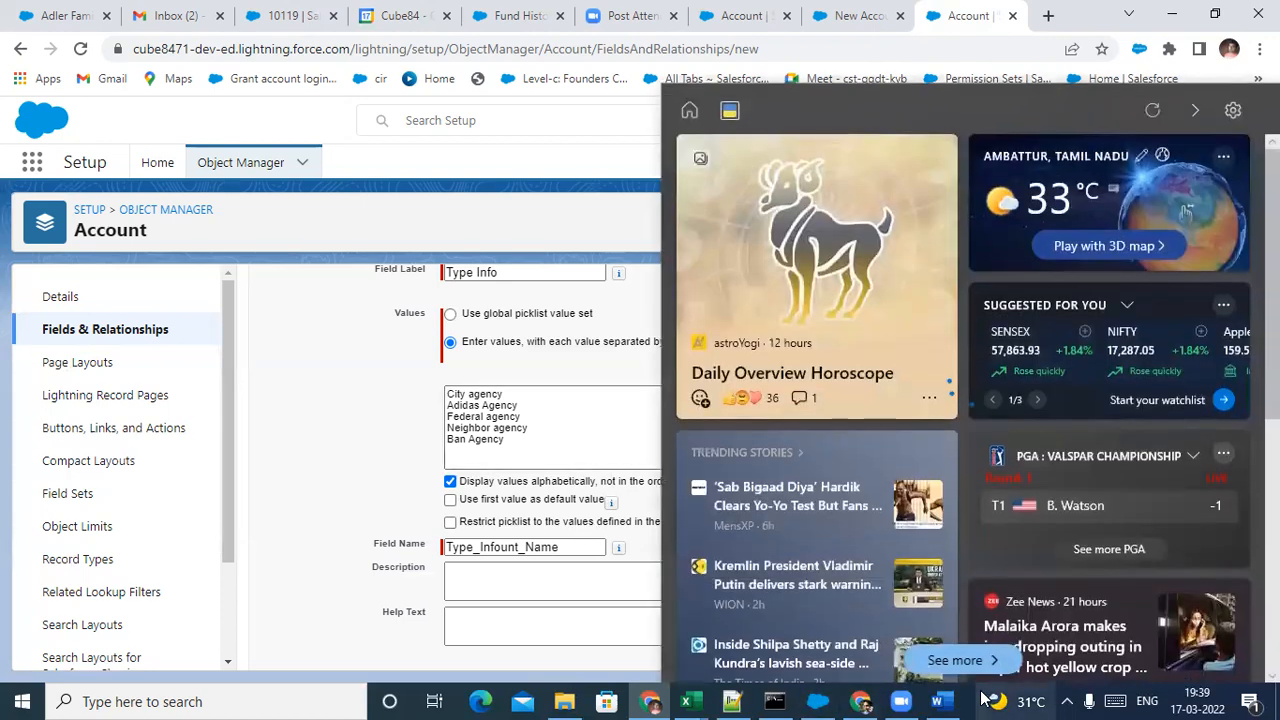
Dismiss the news and weather feed and close the blank browser window opened from it
double_click(371, 358)
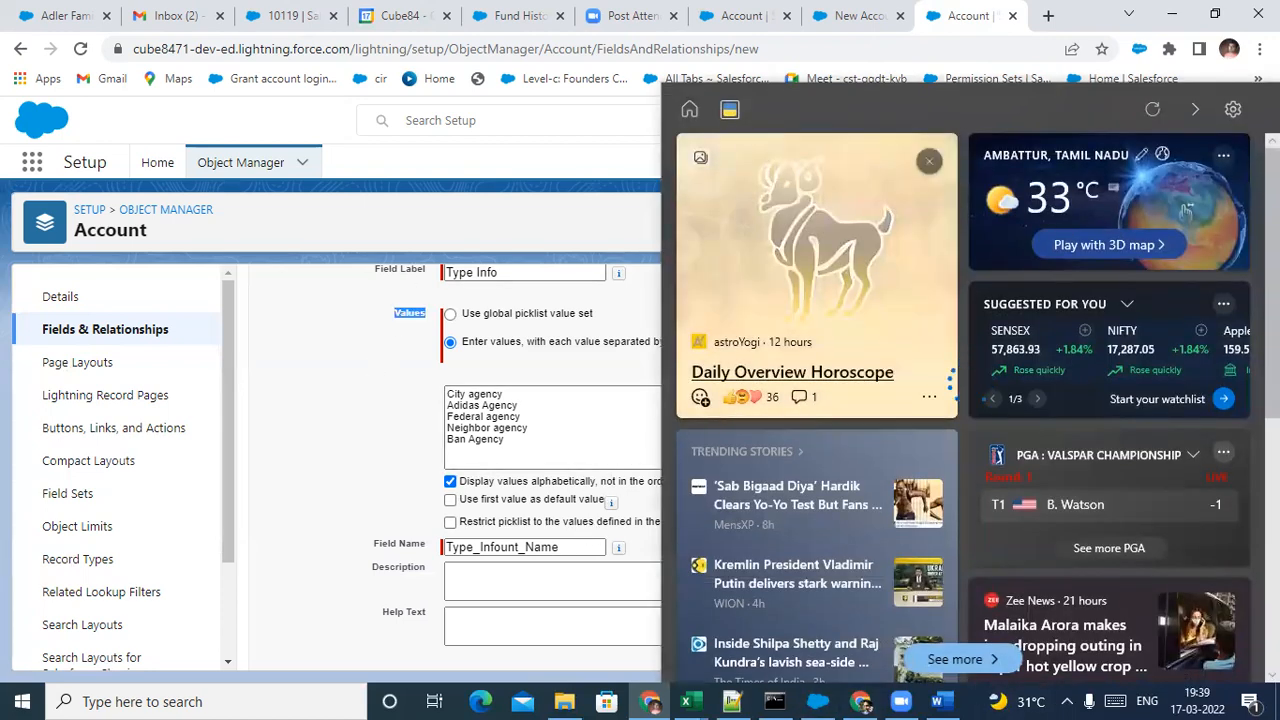
click(1198, 112)
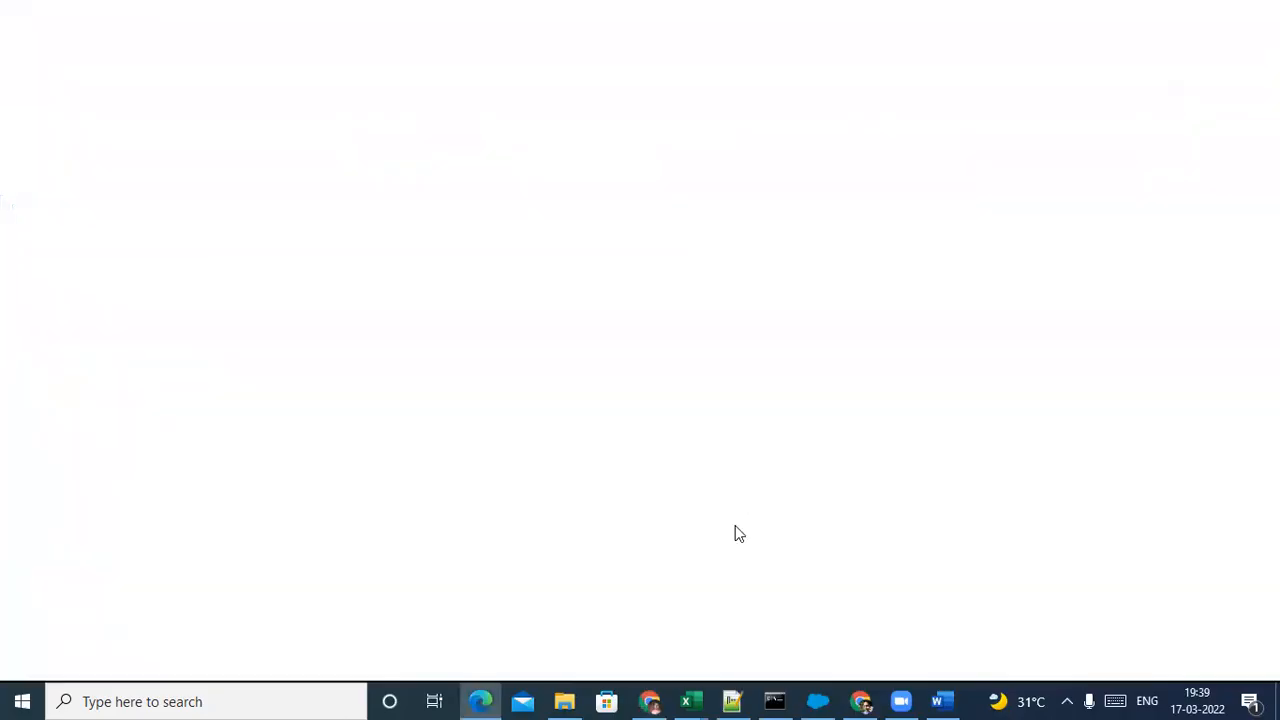
click(1258, 15)
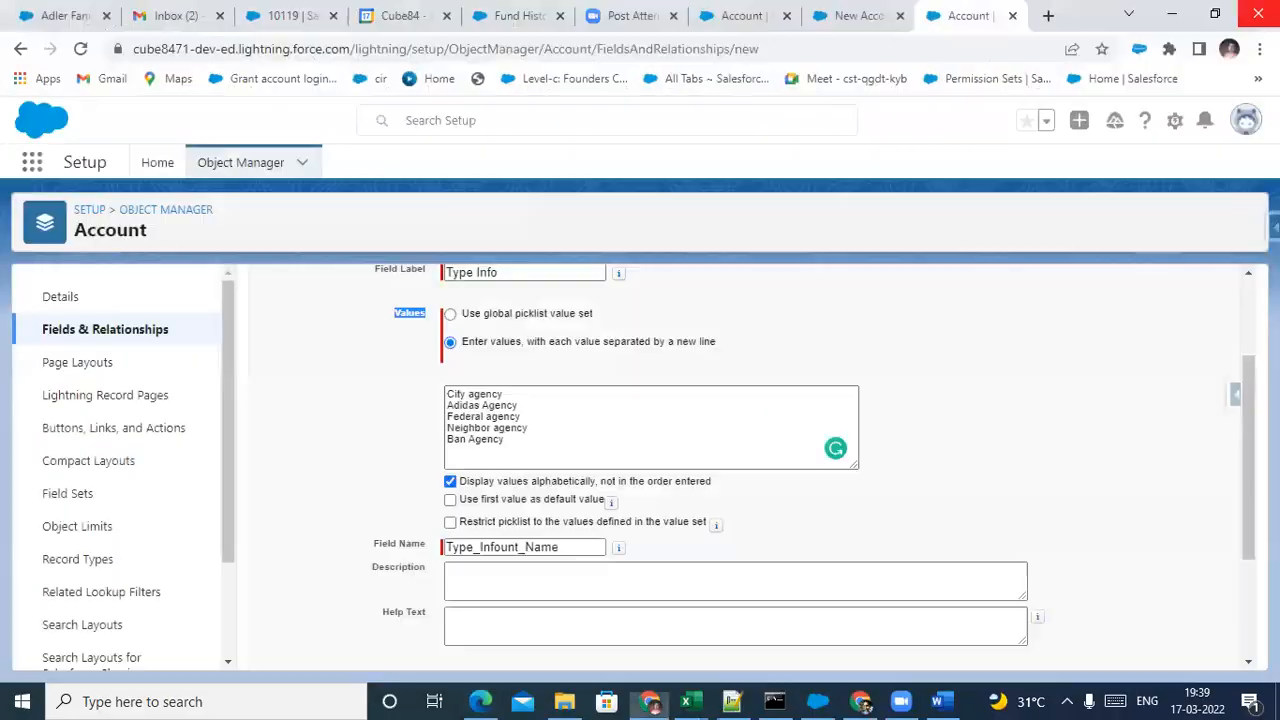
Compare the values entered for the Type Info picklist with the defined values of the Account Type field
scroll(583, 463, up, 2)
scroll(583, 463, down, 1)
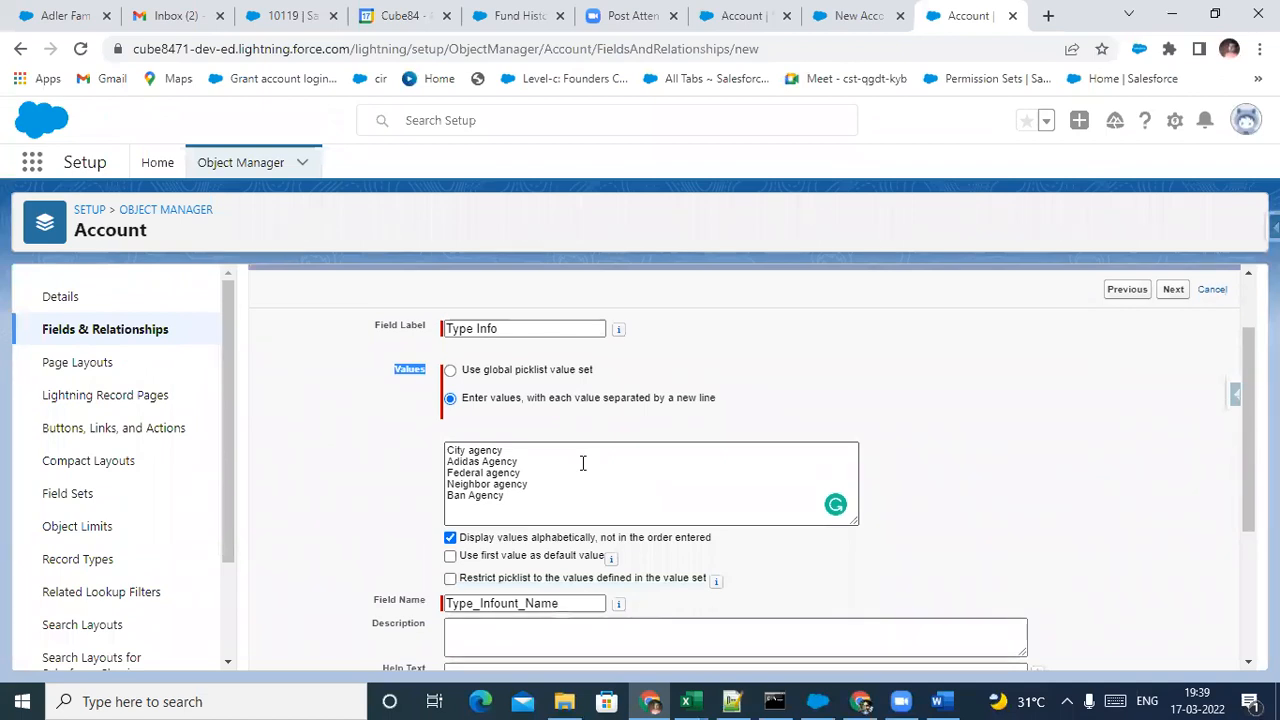
click(743, 15)
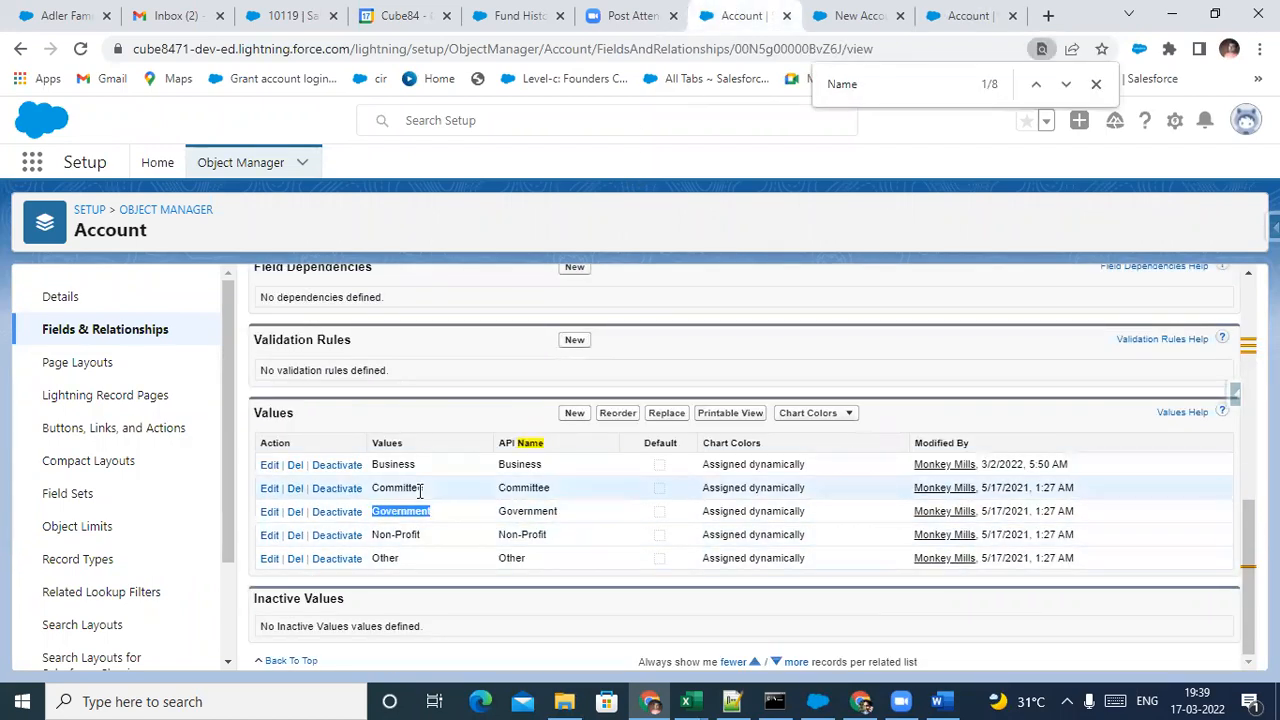
click(933, 10)
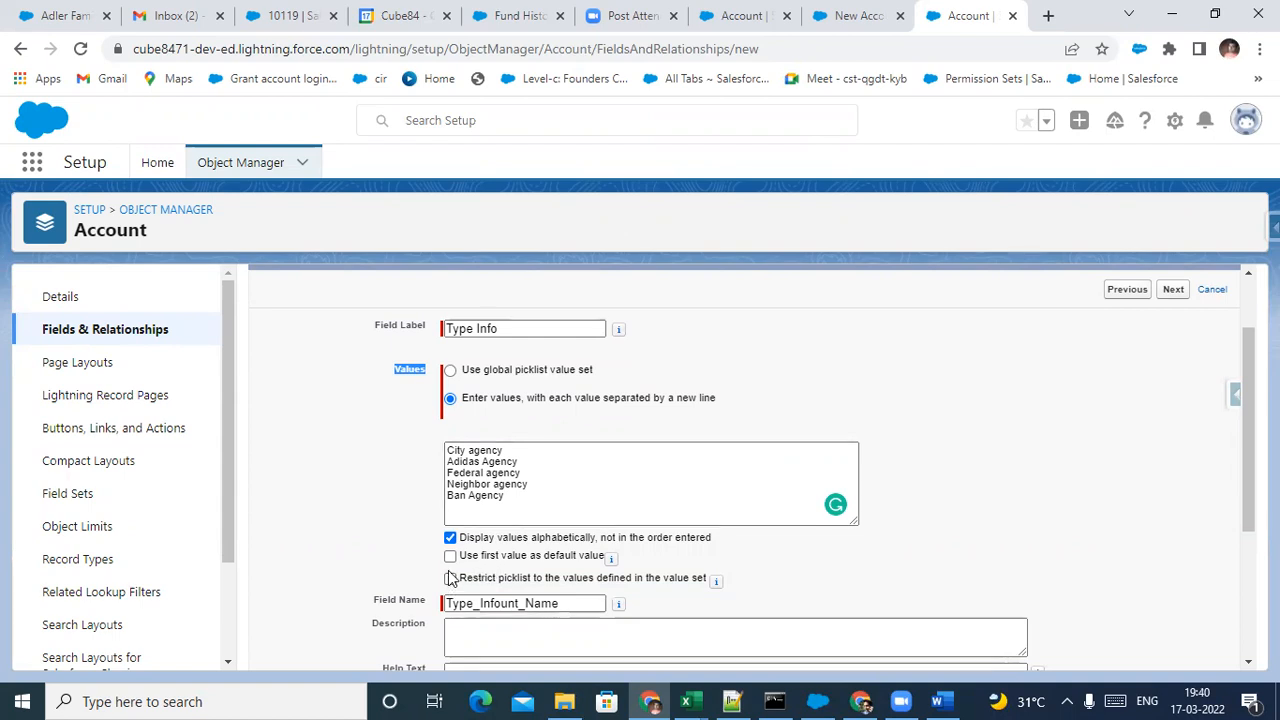
scroll(622, 555, down, 1)
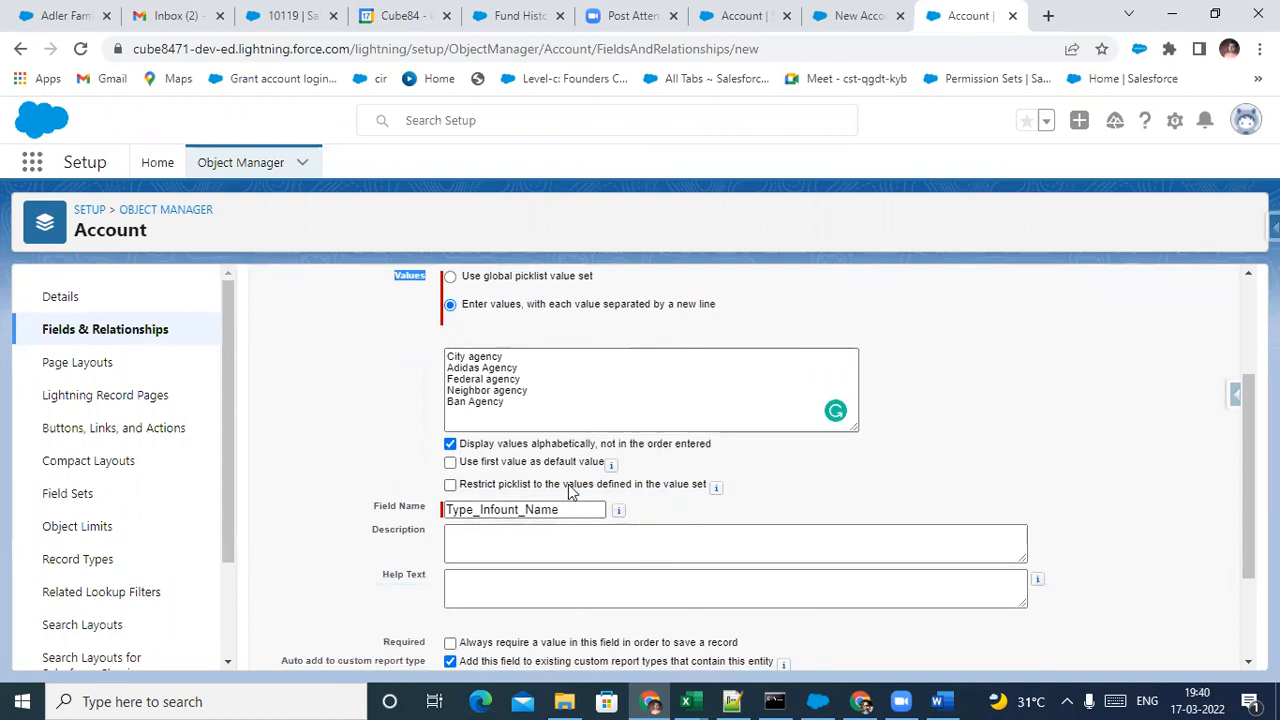
Examine the Type Info field's Field Name and compare it with its Field Label
scroll(572, 490, down, 2)
double_click(550, 360)
scroll(529, 409, up, 3)
scroll(460, 462, down, 2)
drag(428, 452, 380, 457)
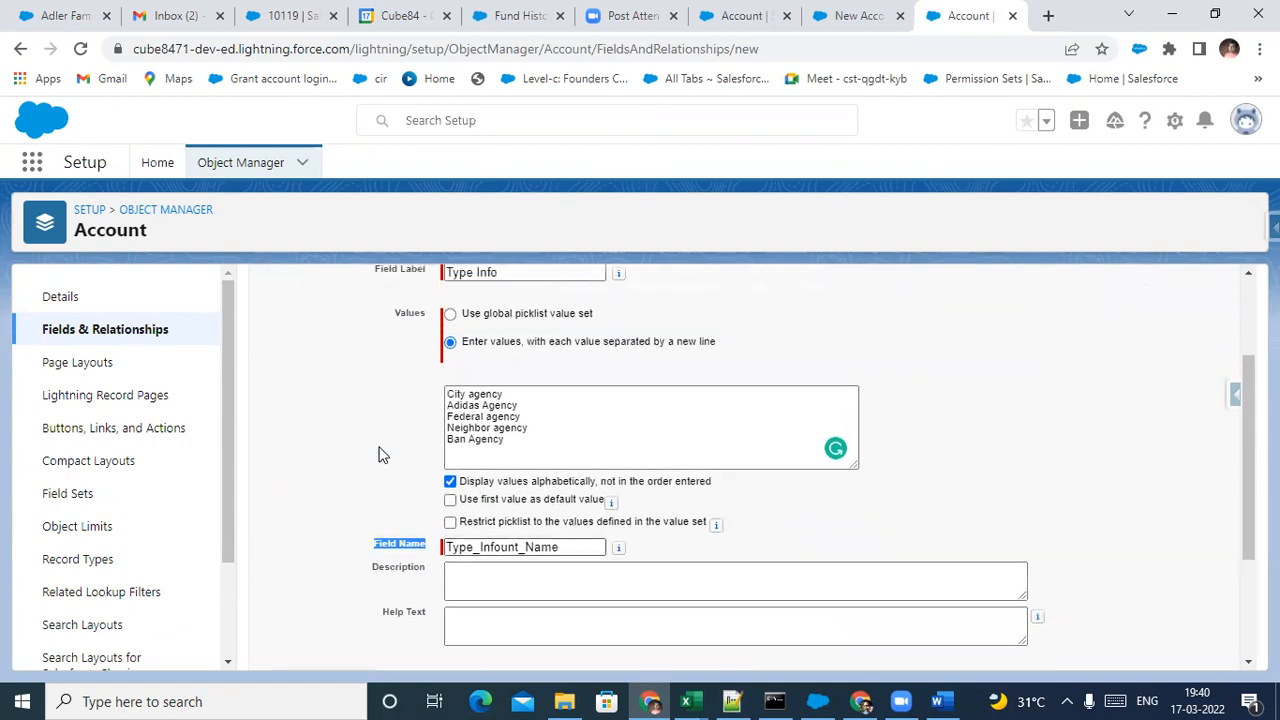
scroll(380, 452, up, 3)
drag(430, 366, 377, 364)
triple_click(480, 368)
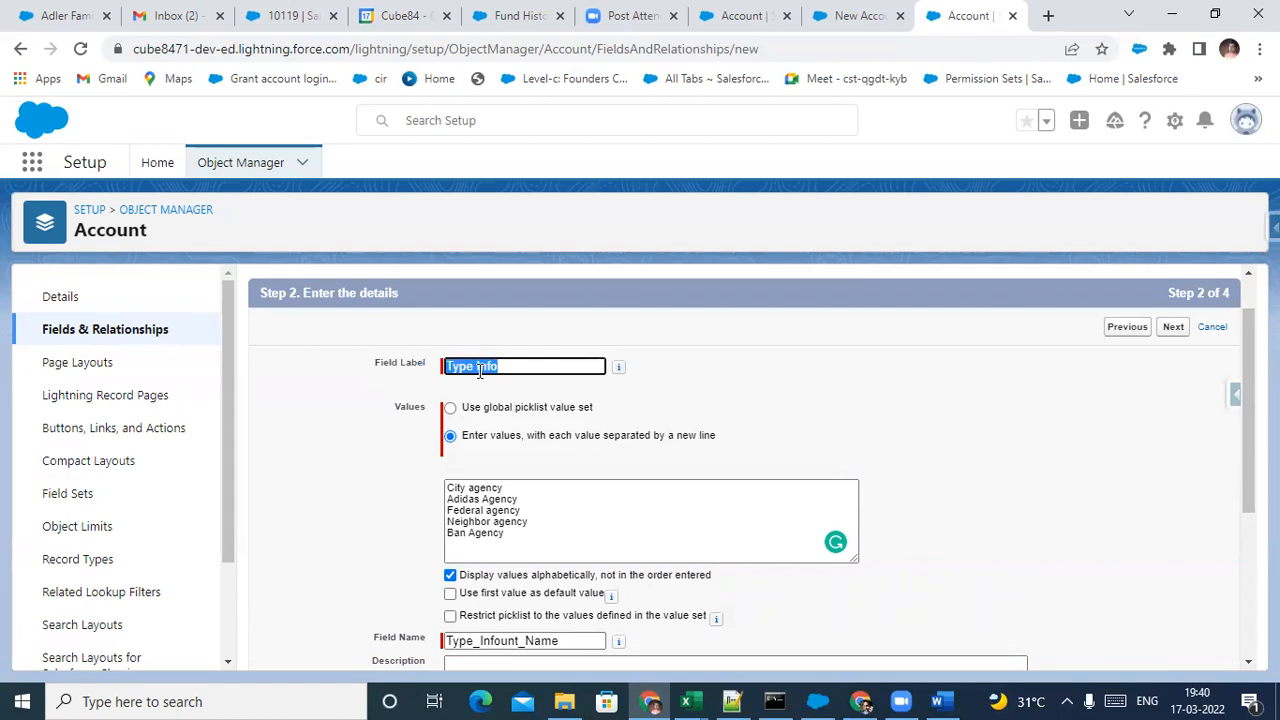
scroll(471, 420, down, 3)
triple_click(468, 452)
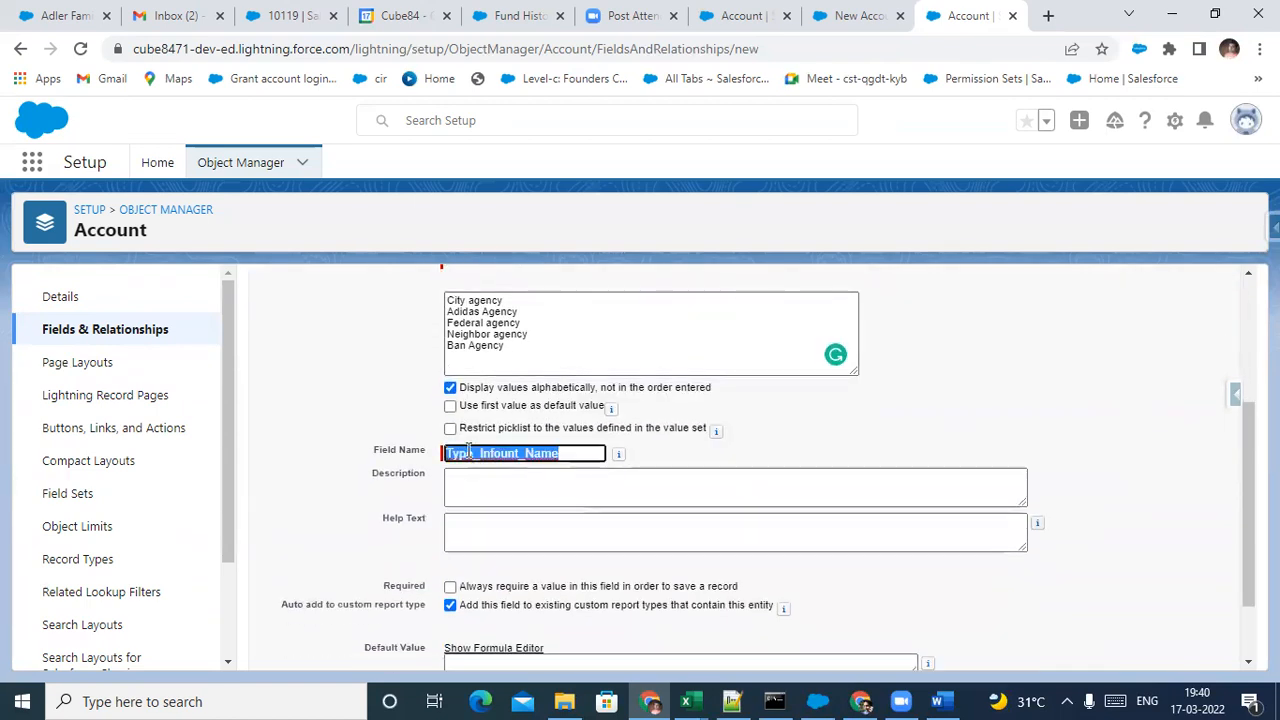
scroll(468, 452, up, 4)
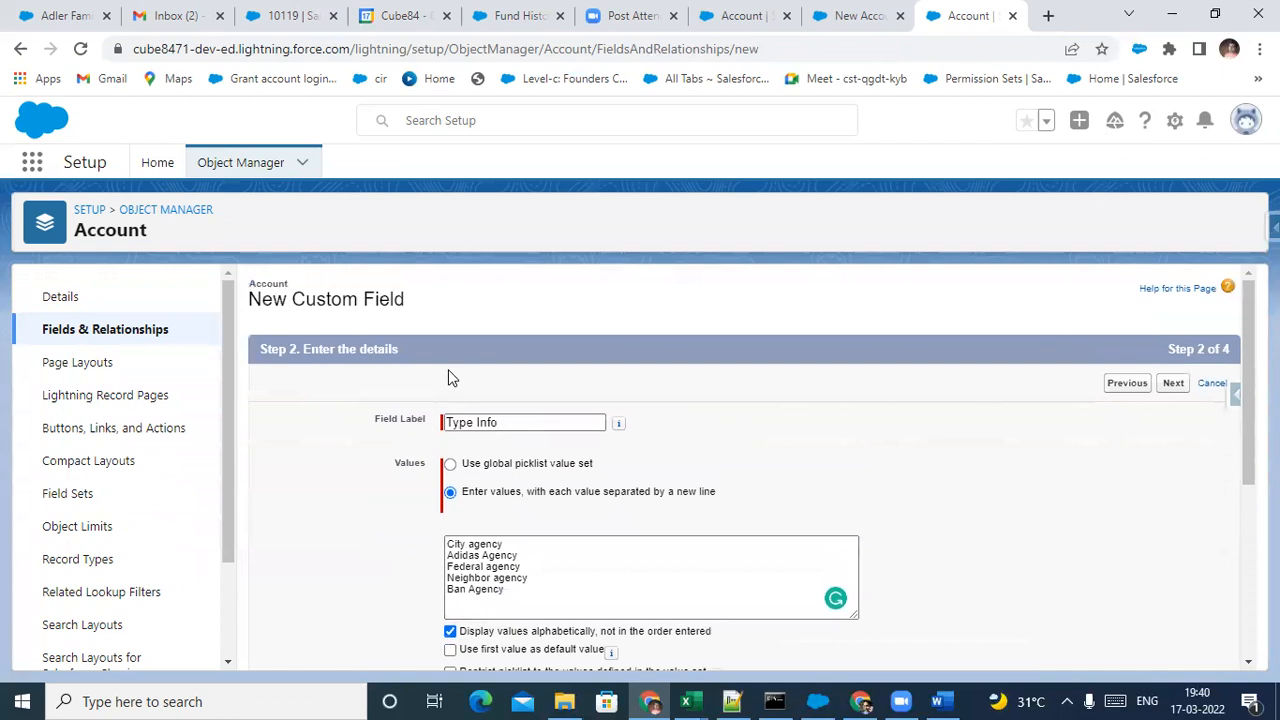
scroll(432, 440, down, 5)
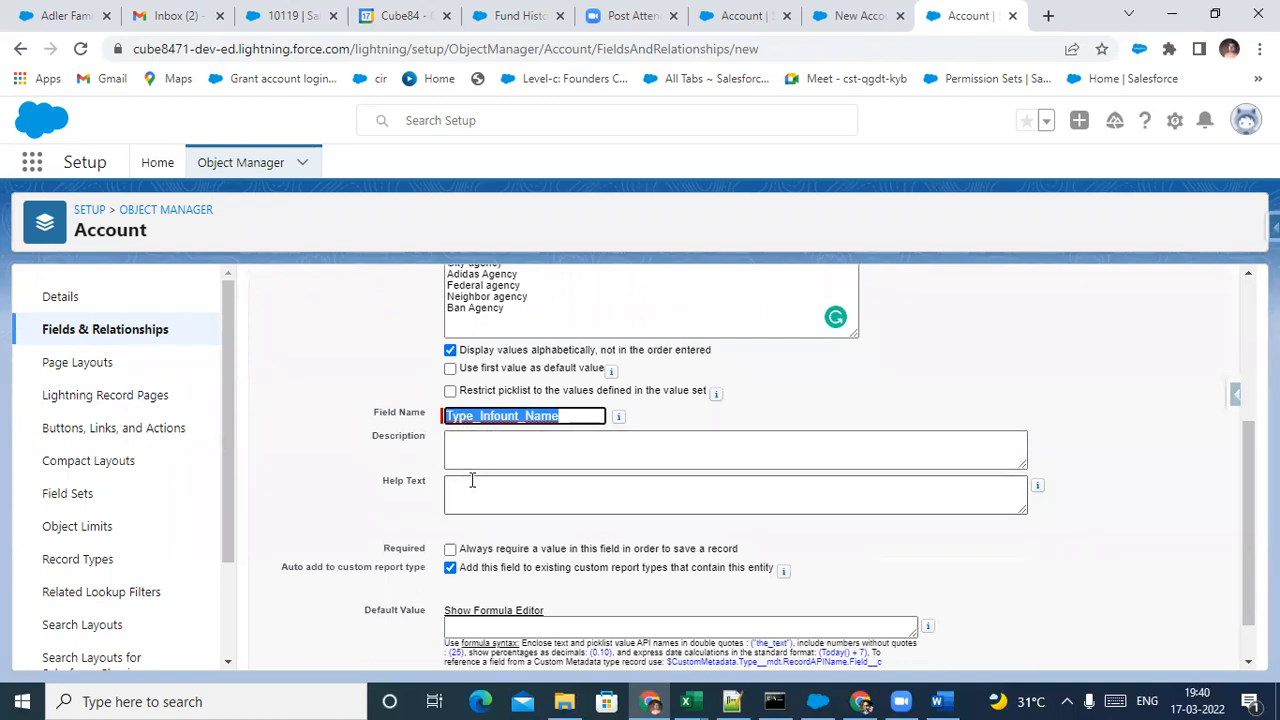
Review the Description field of the new picklist together with its label, values and remaining detail settings
click(477, 457)
scroll(477, 457, up, 3)
scroll(478, 458, down, 2)
scroll(490, 400, up, 2)
click(498, 329)
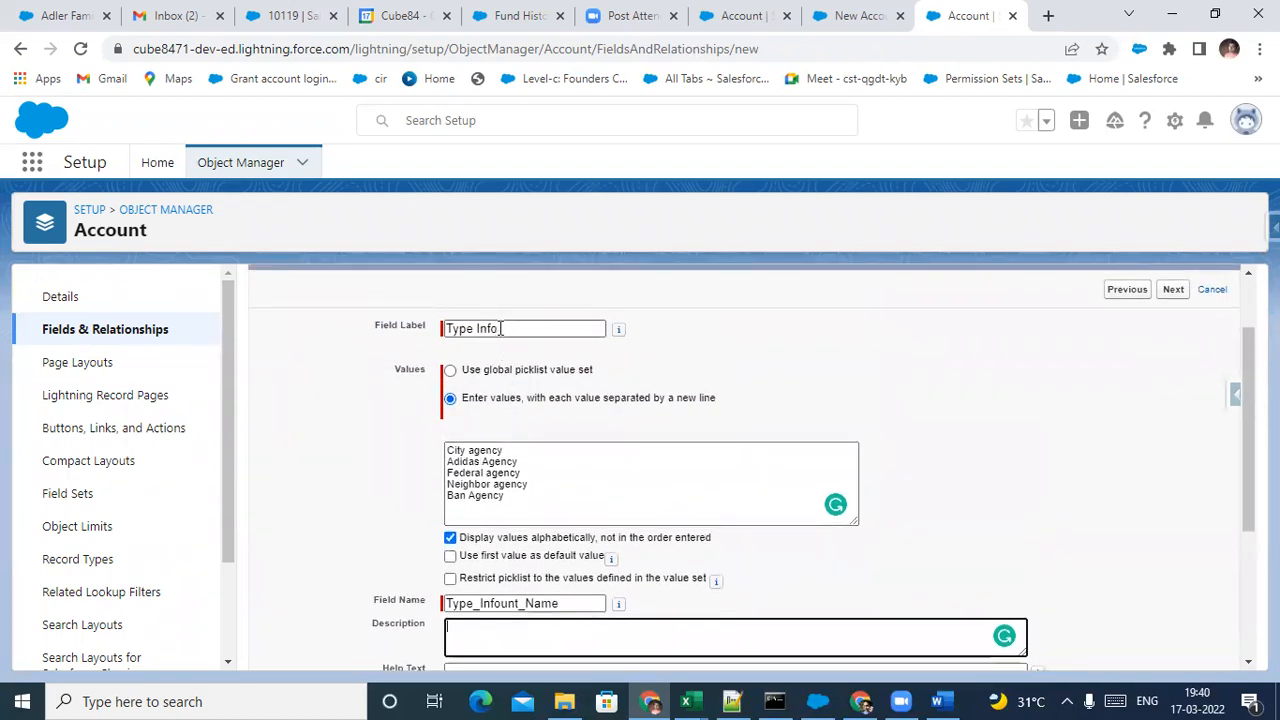
drag(498, 329, 452, 325)
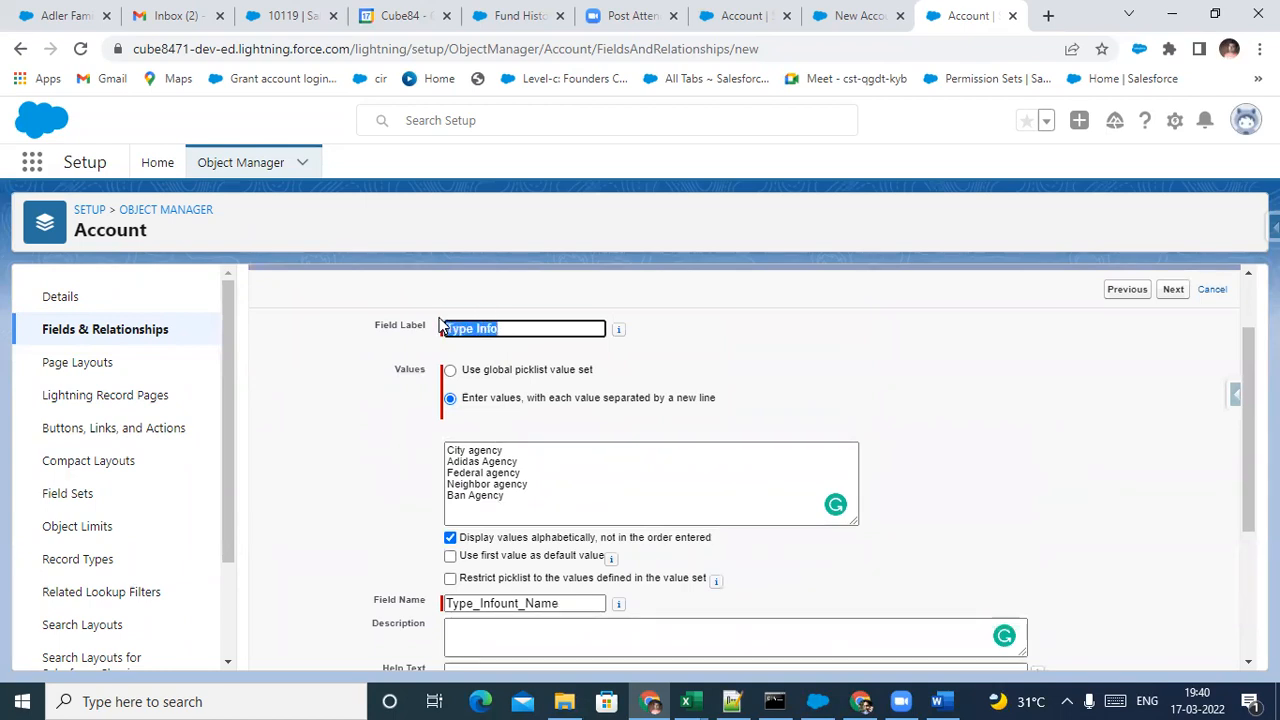
scroll(480, 543, down, 2)
click(503, 451)
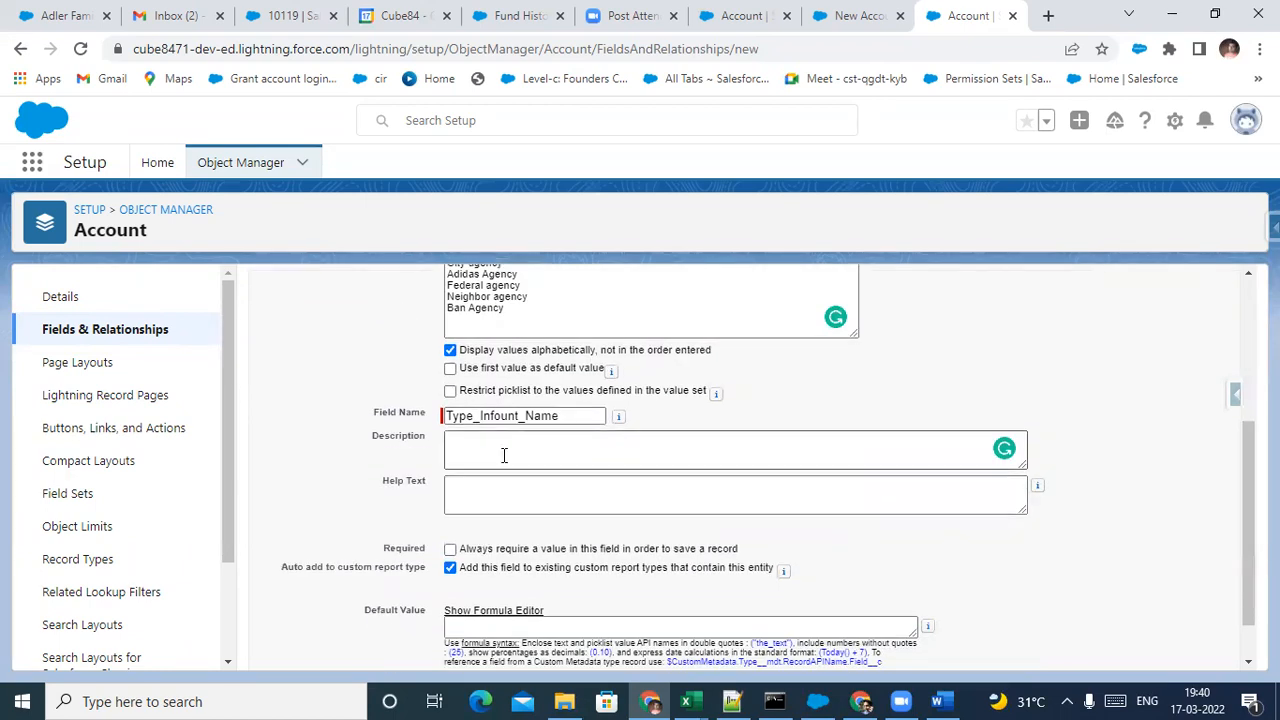
scroll(504, 455, up, 3)
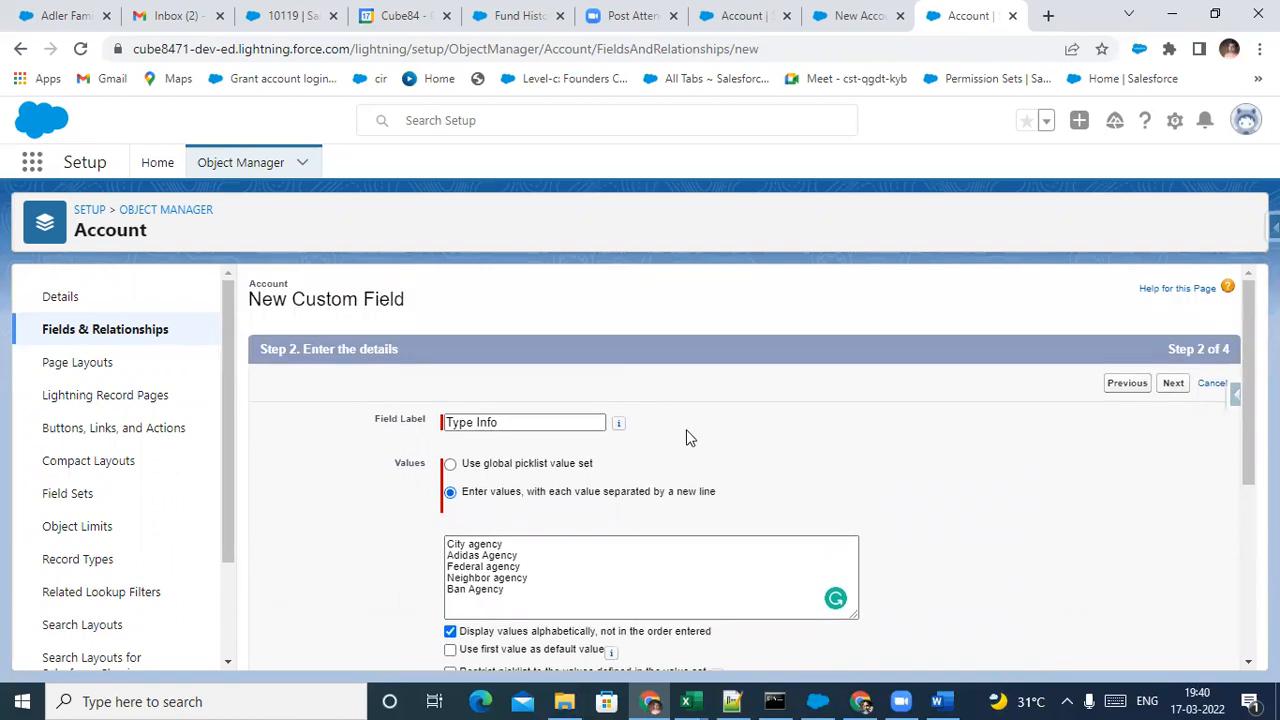
scroll(610, 400, down, 4)
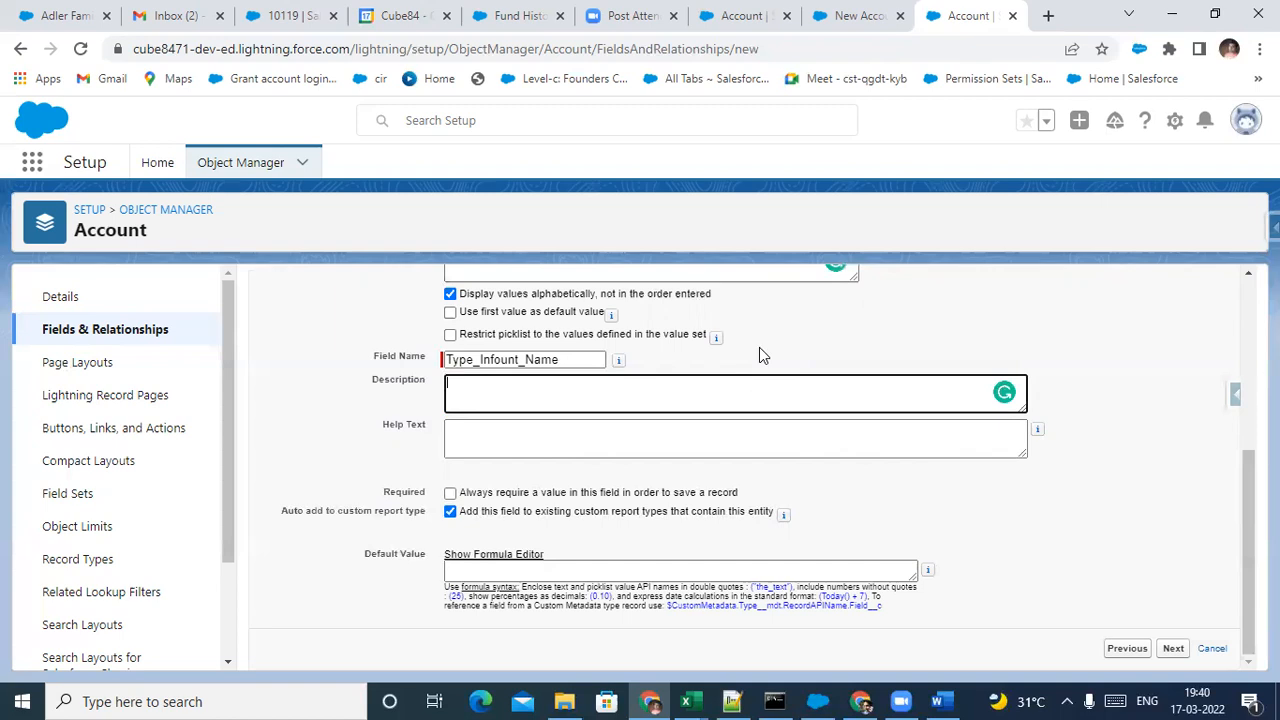
scroll(510, 432, up, 3)
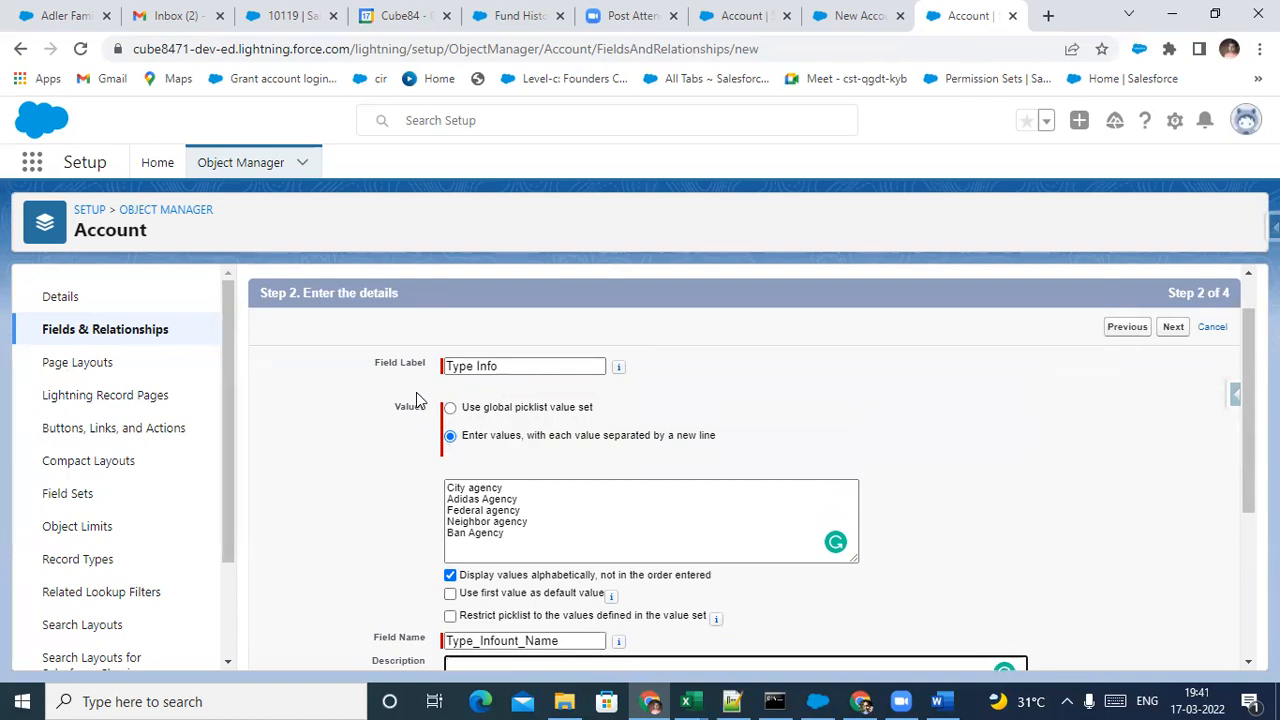
scroll(420, 505, down, 1)
scroll(420, 505, up, 1)
scroll(425, 487, down, 3)
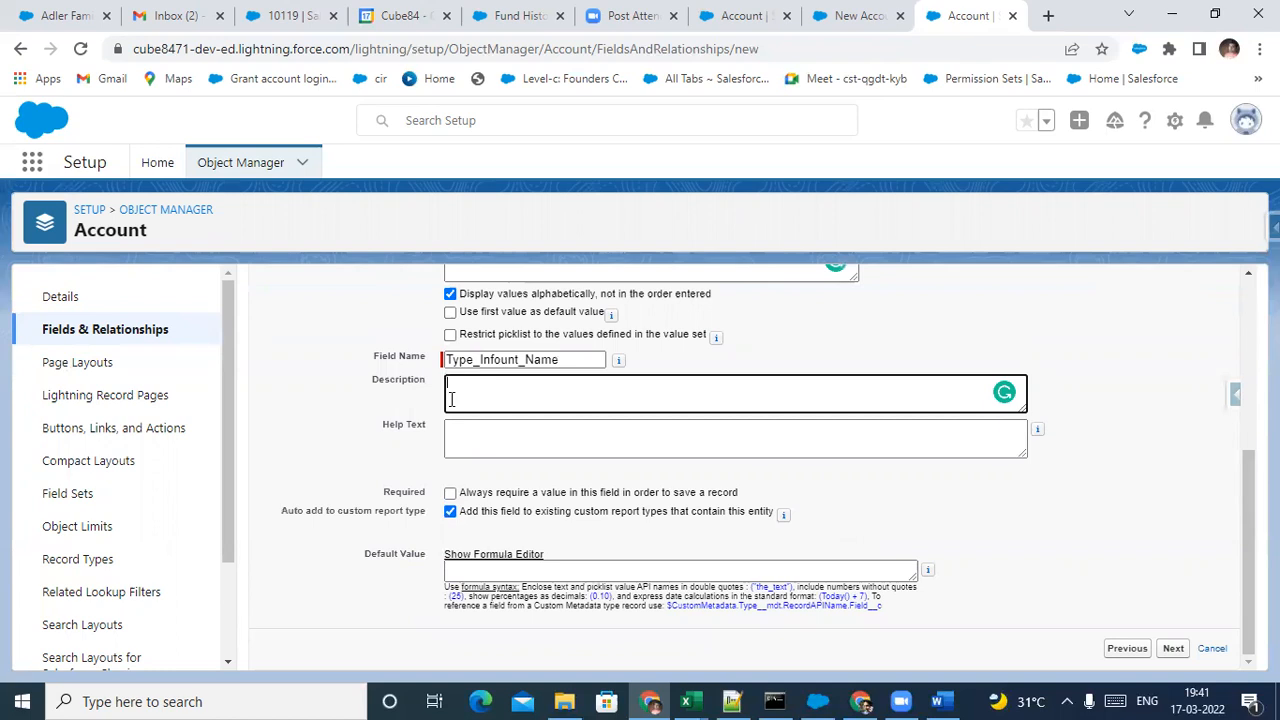
Examine the Help Text setting and compare it with the Account Type field on the new account form
click(471, 443)
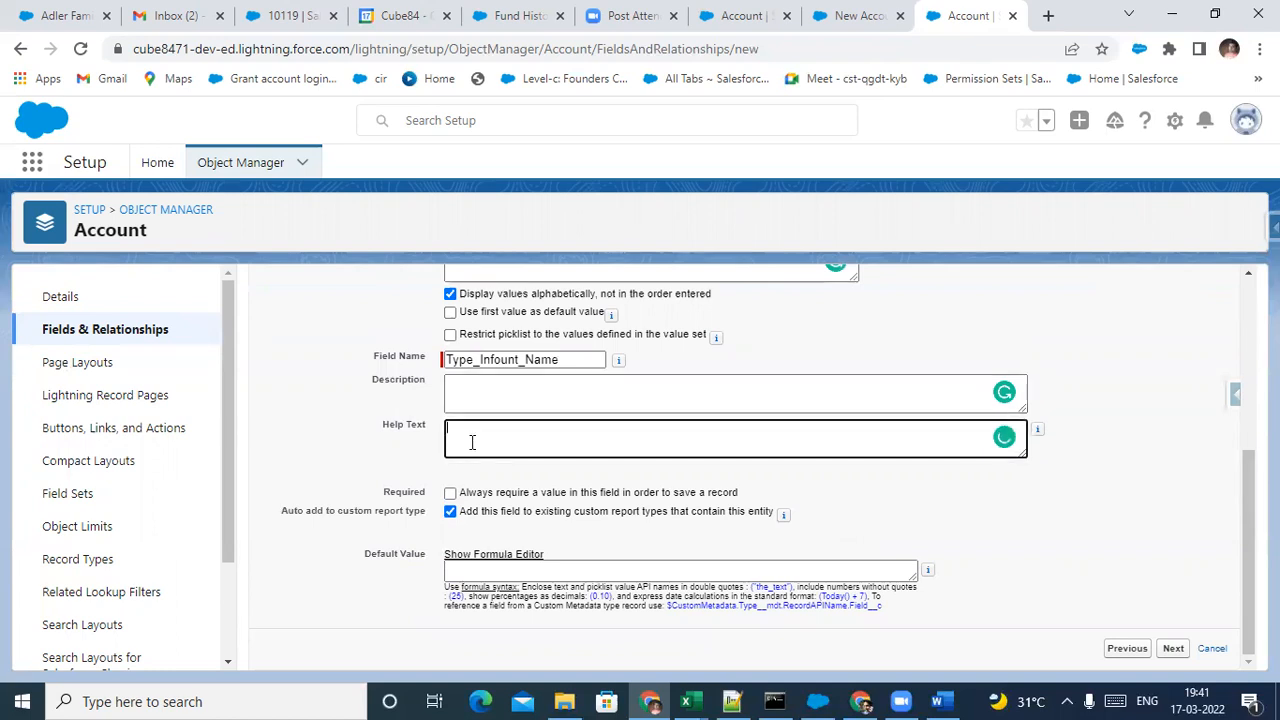
key(ctrl+shift+Tab)
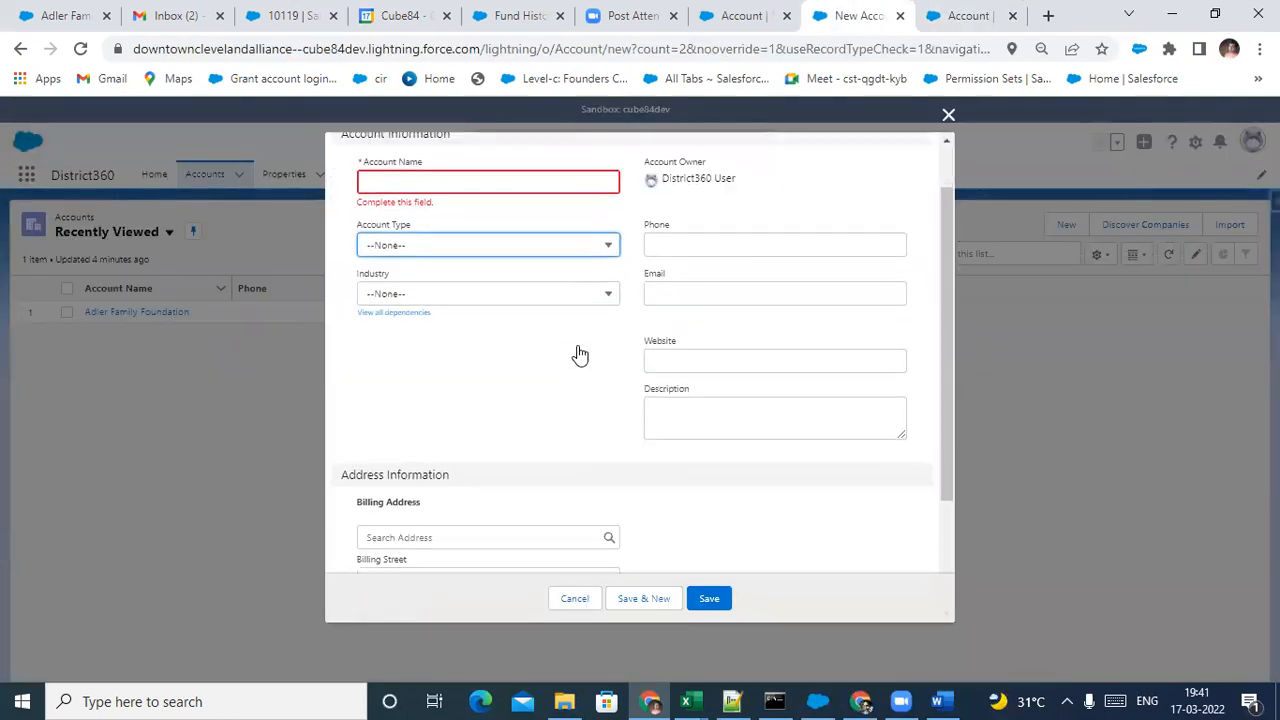
scroll(580, 353, down, 3)
scroll(580, 353, up, 3)
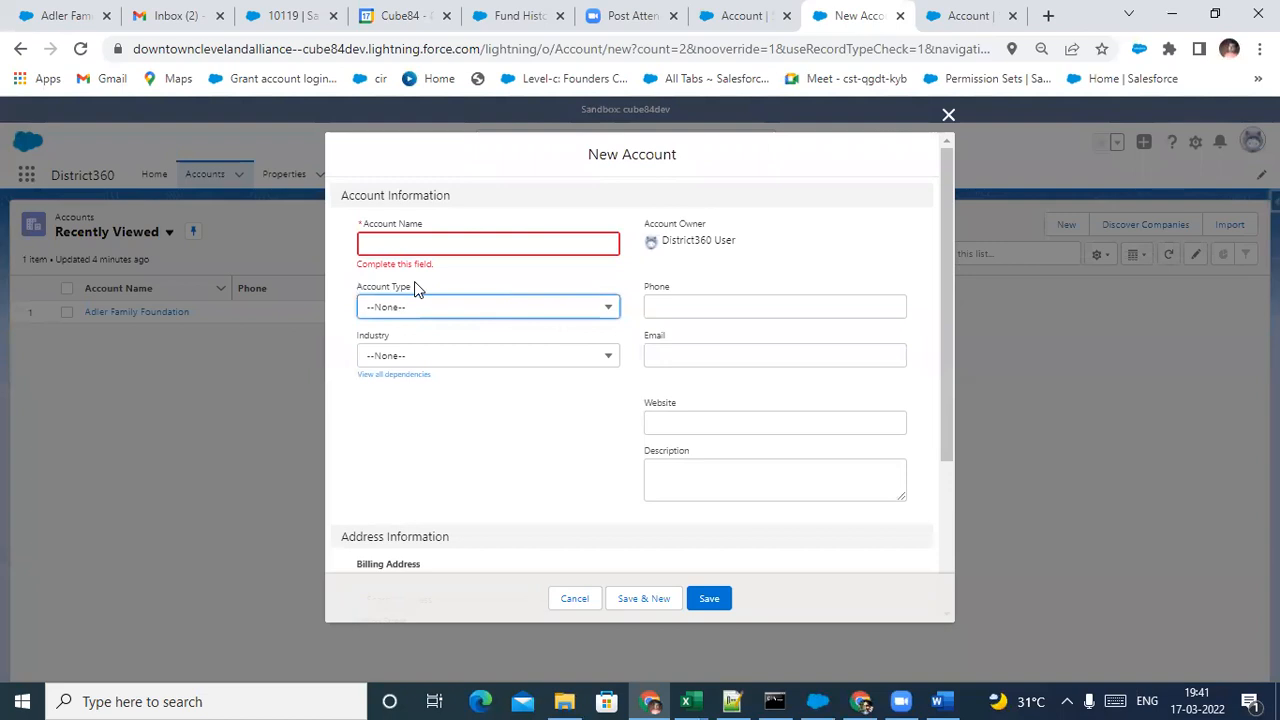
drag(414, 281, 346, 286)
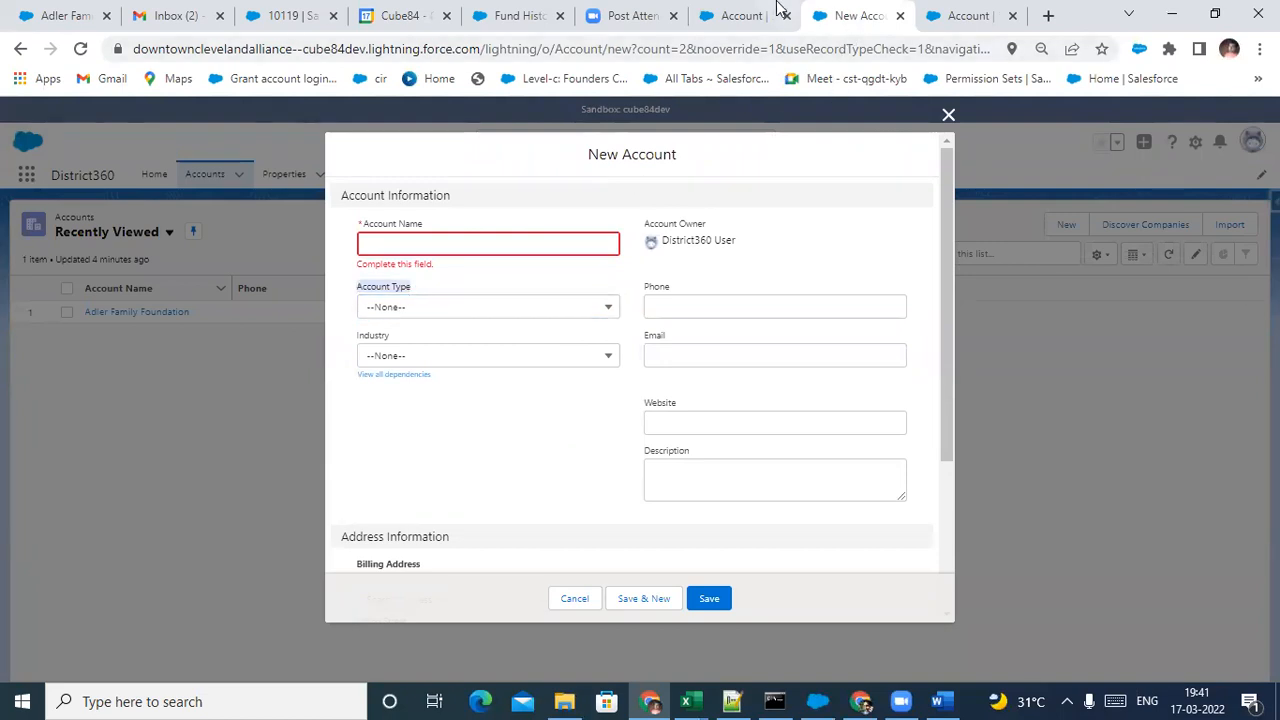
click(776, 14)
click(966, 12)
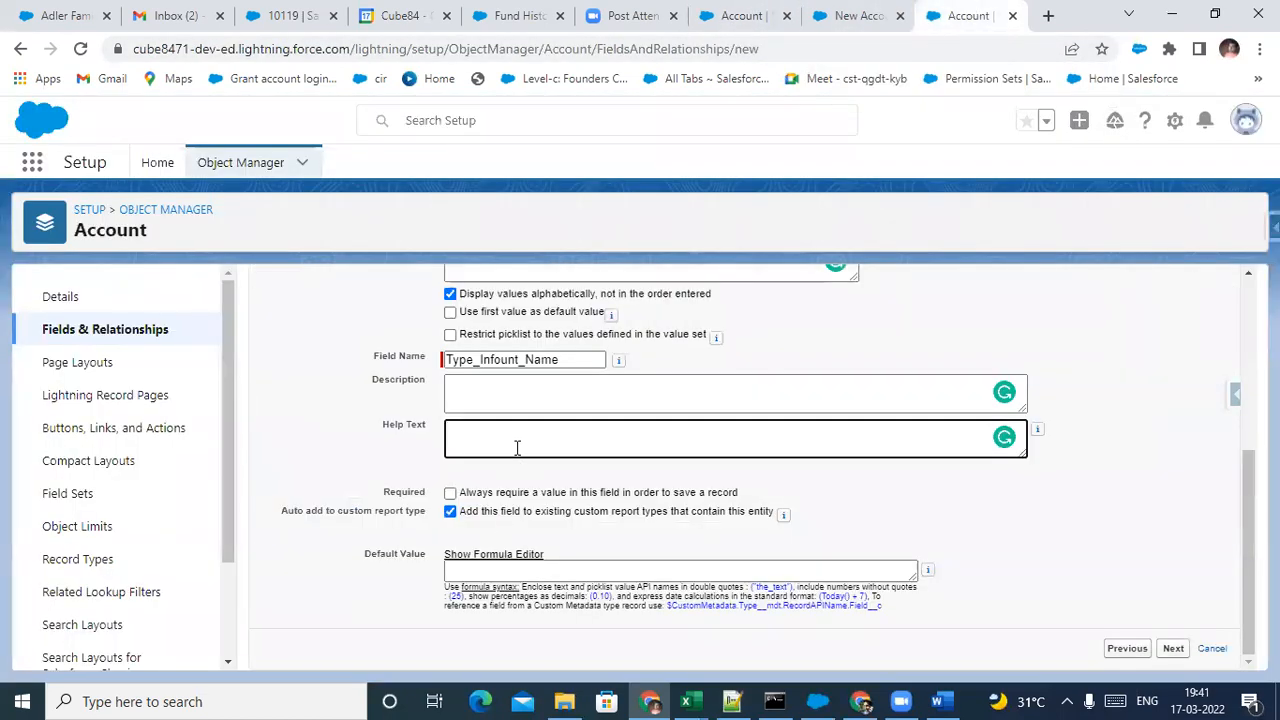
click(851, 14)
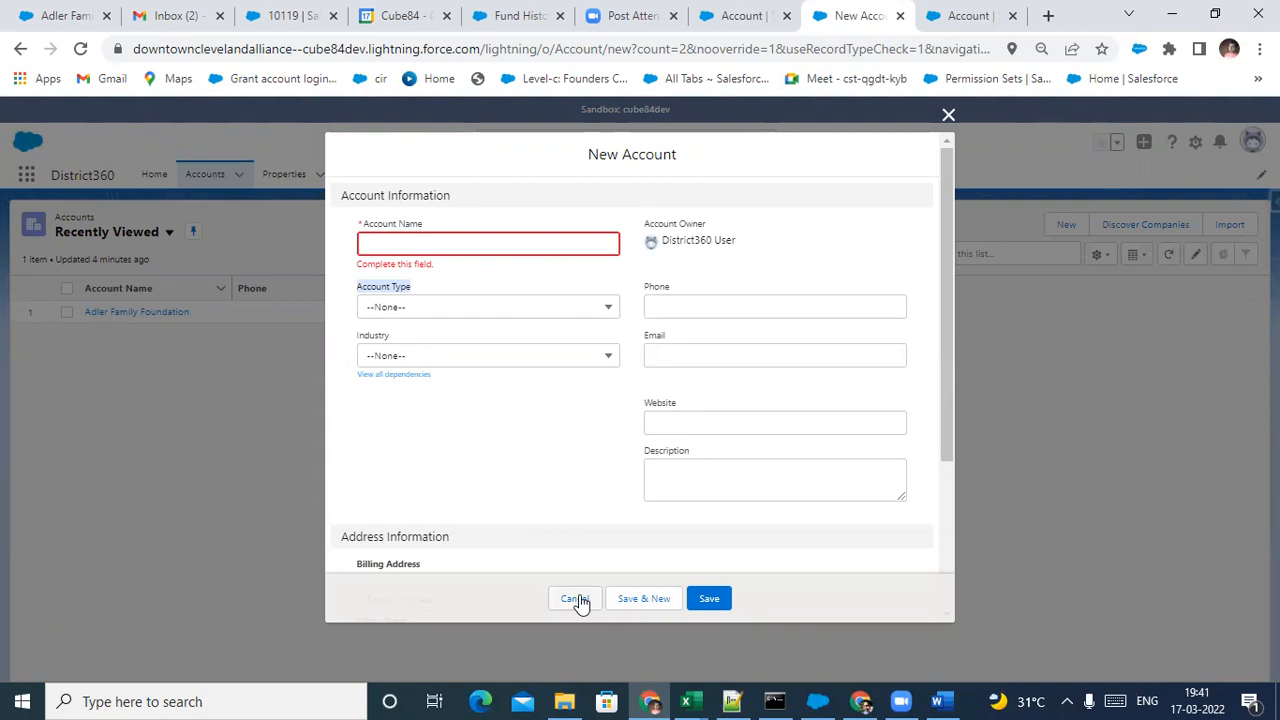
click(958, 8)
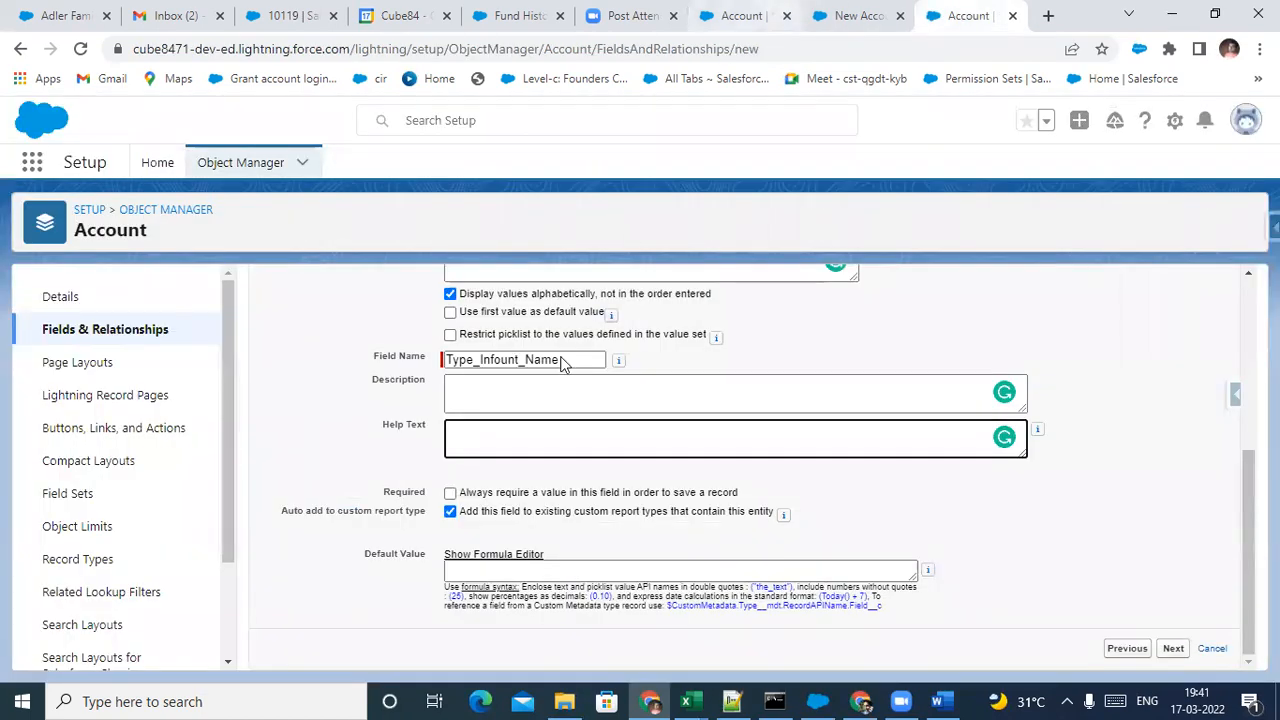
Check the info tooltips beside the Type Info picklist options against the Account Type field on the new account form
scroll(580, 440, up, 2)
mouse_move(714, 533)
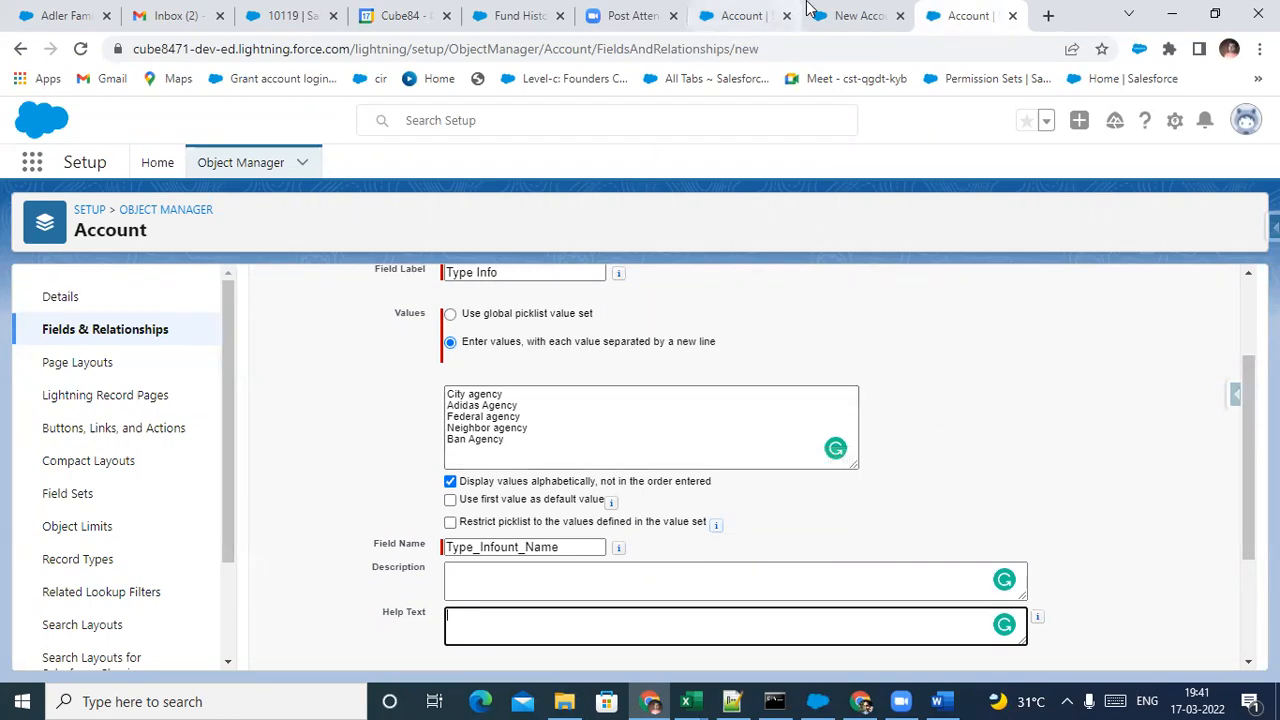
click(850, 15)
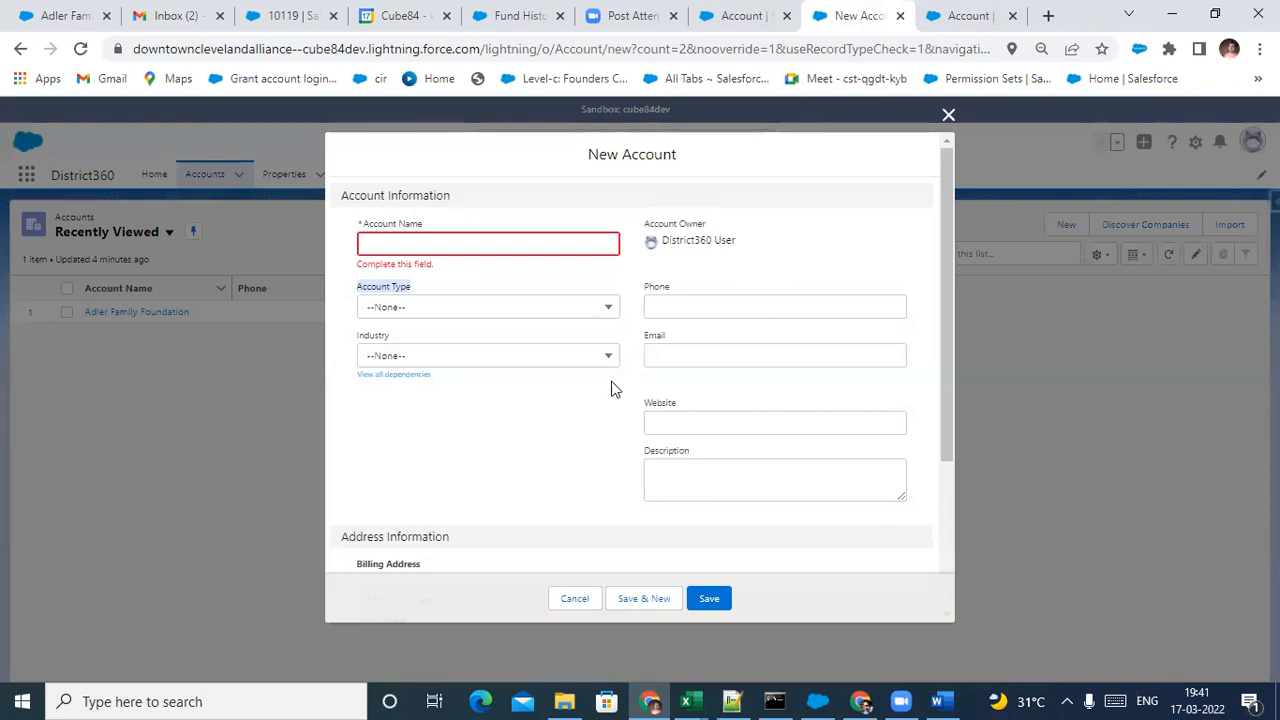
click(945, 18)
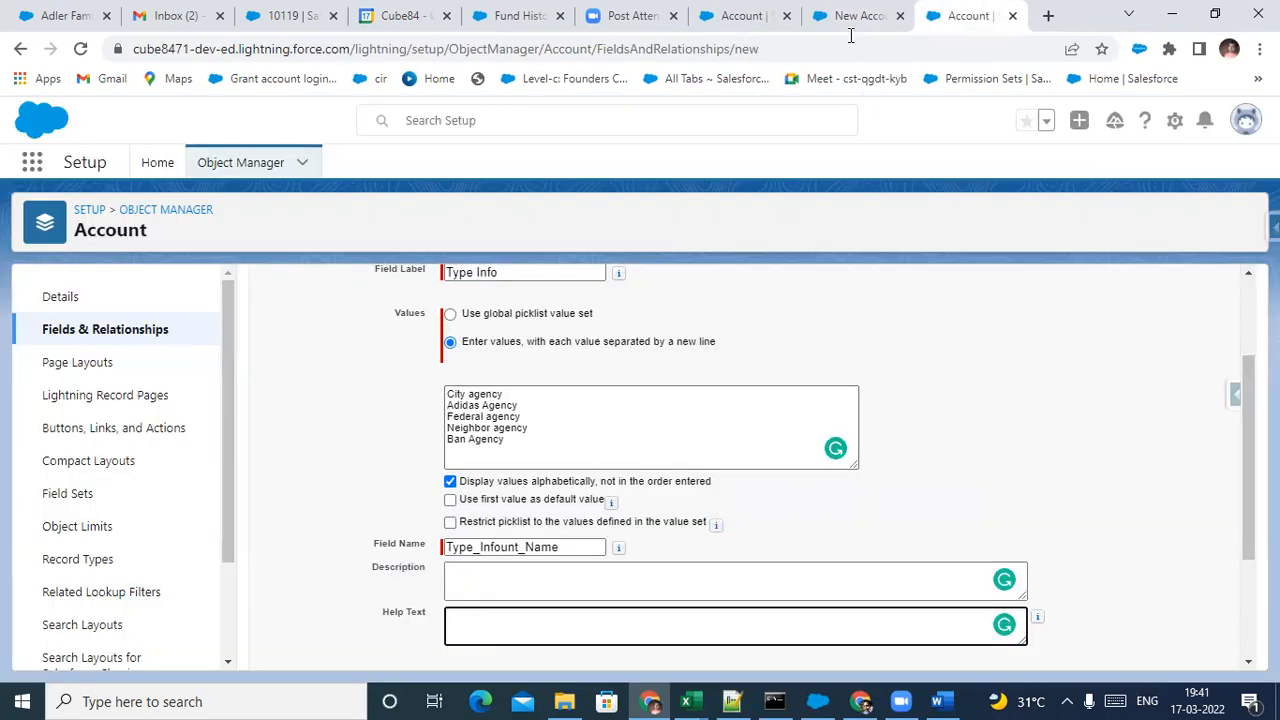
click(852, 15)
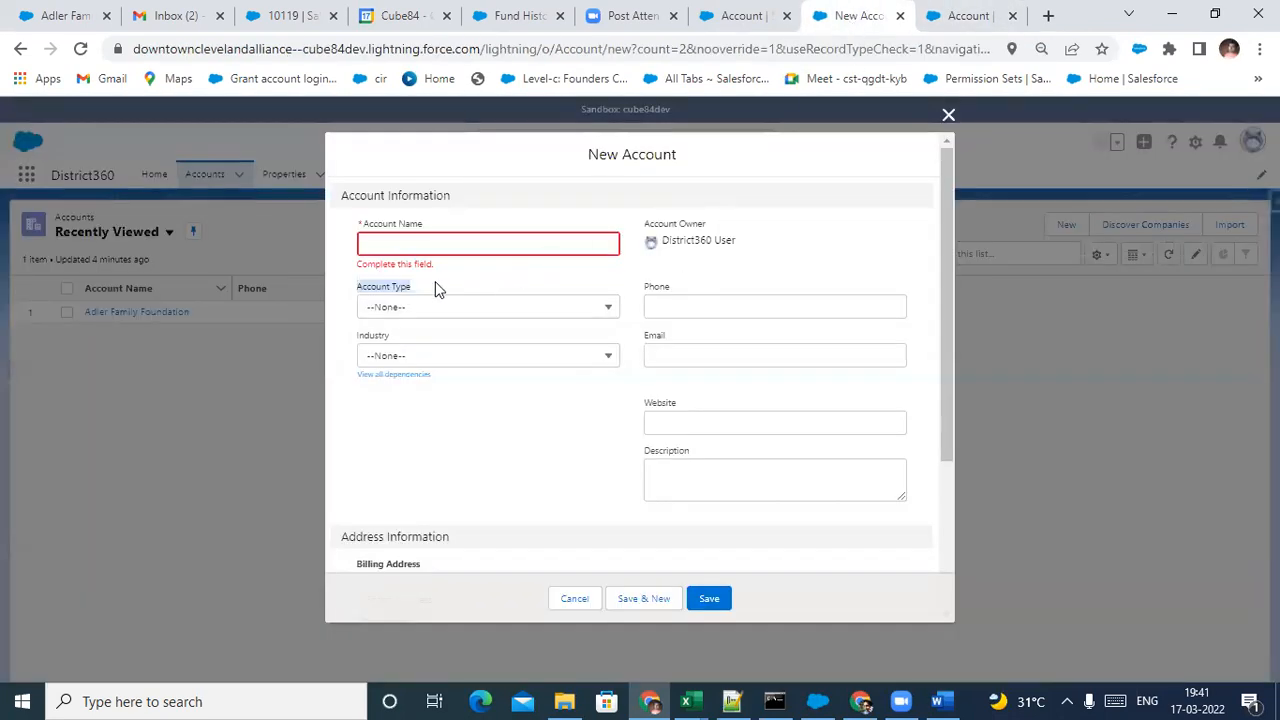
click(940, 16)
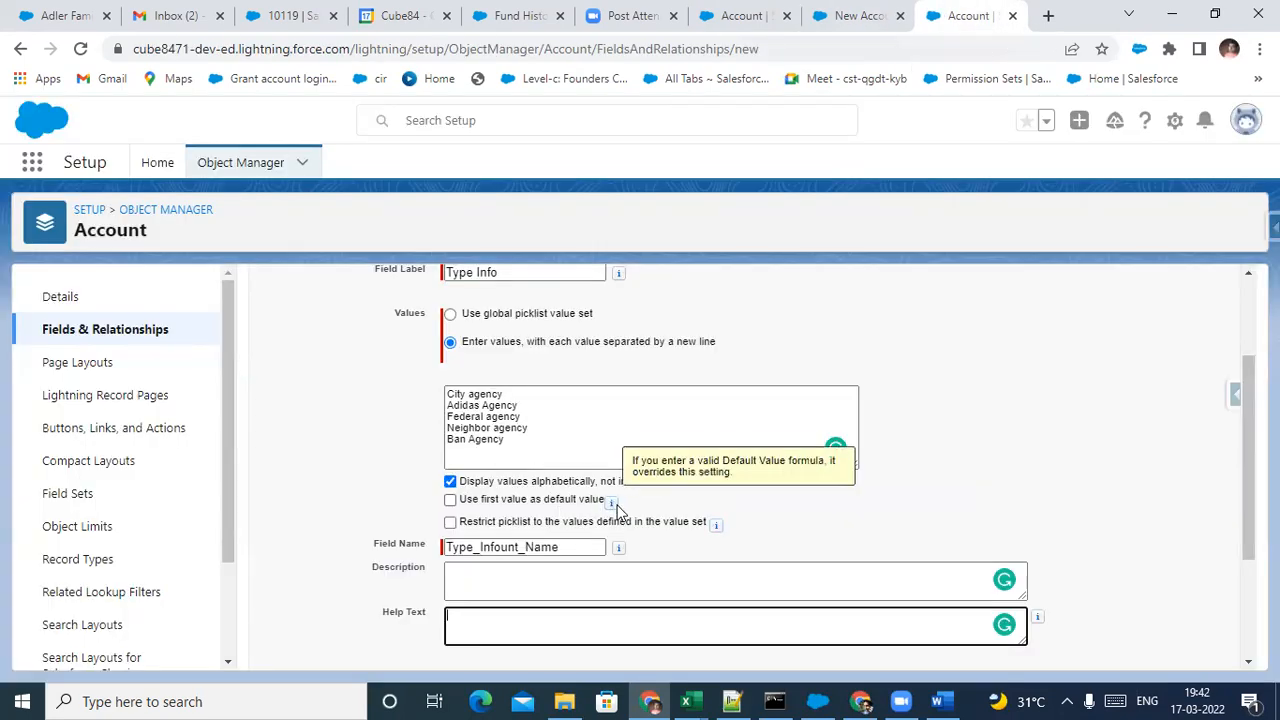
click(845, 12)
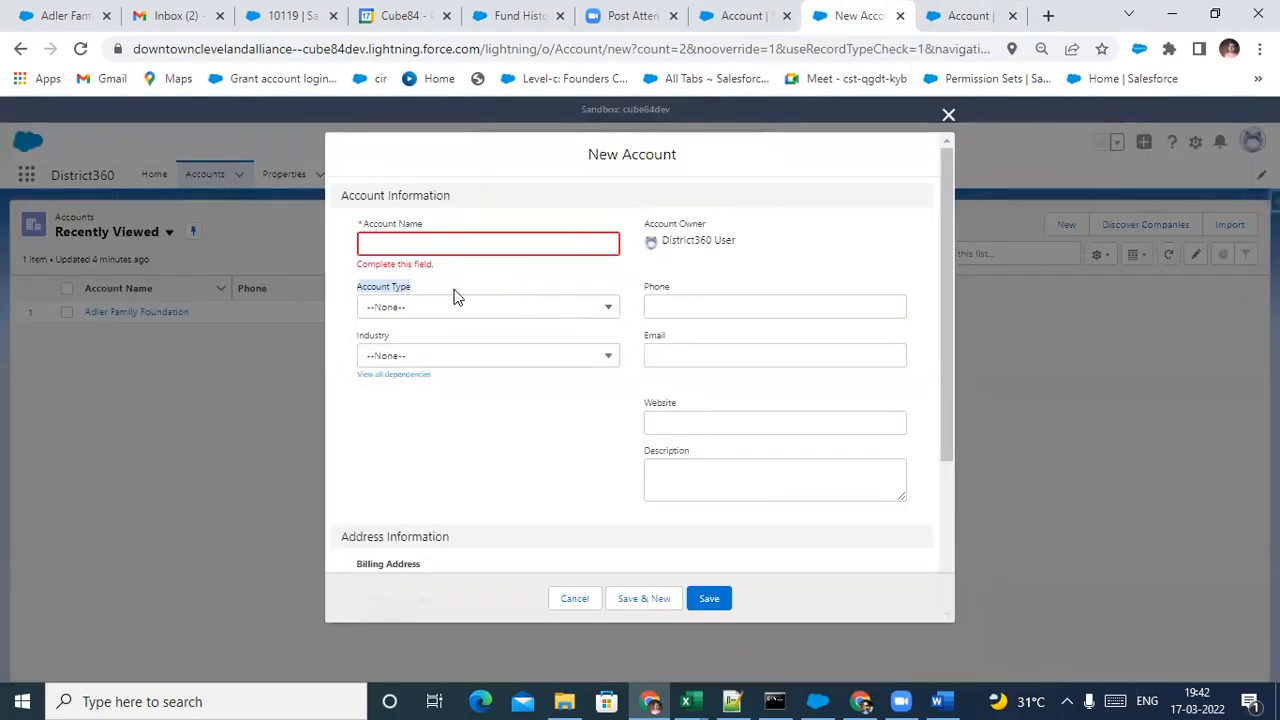
scroll(398, 385, down, 5)
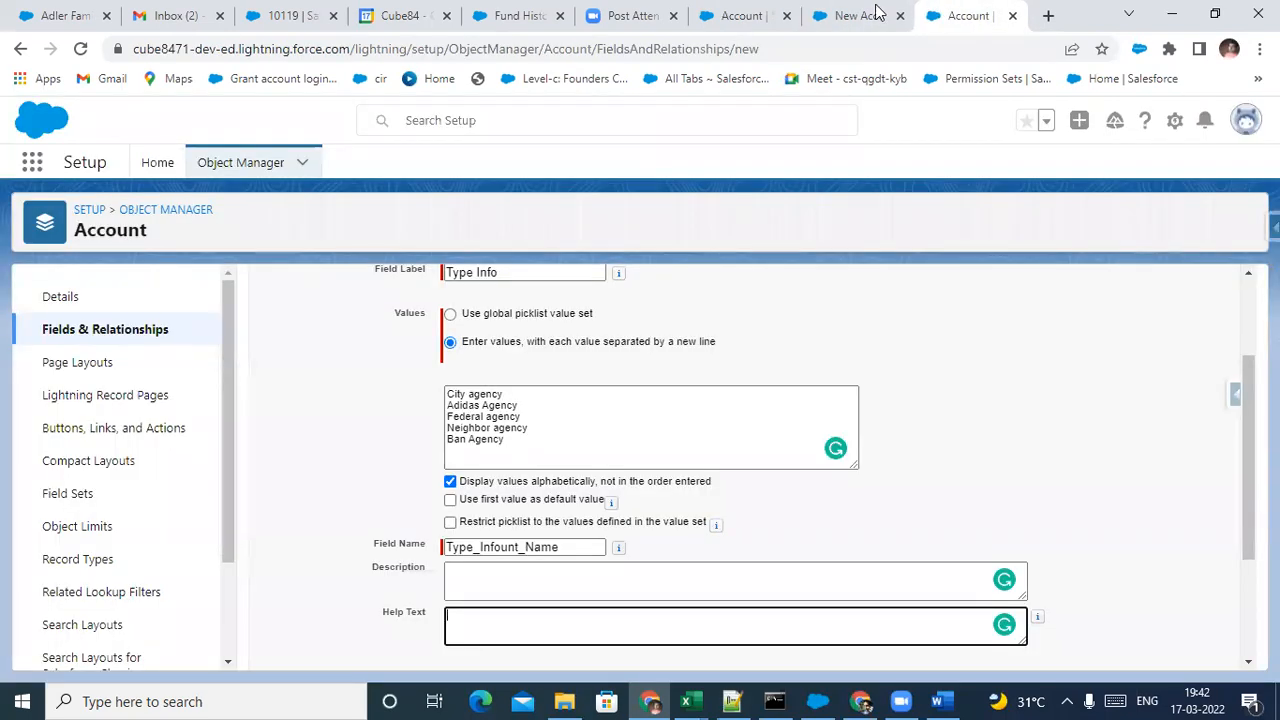
Make the Type Info field always require a value in order to save a record
click(955, 16)
scroll(500, 485, down, 2)
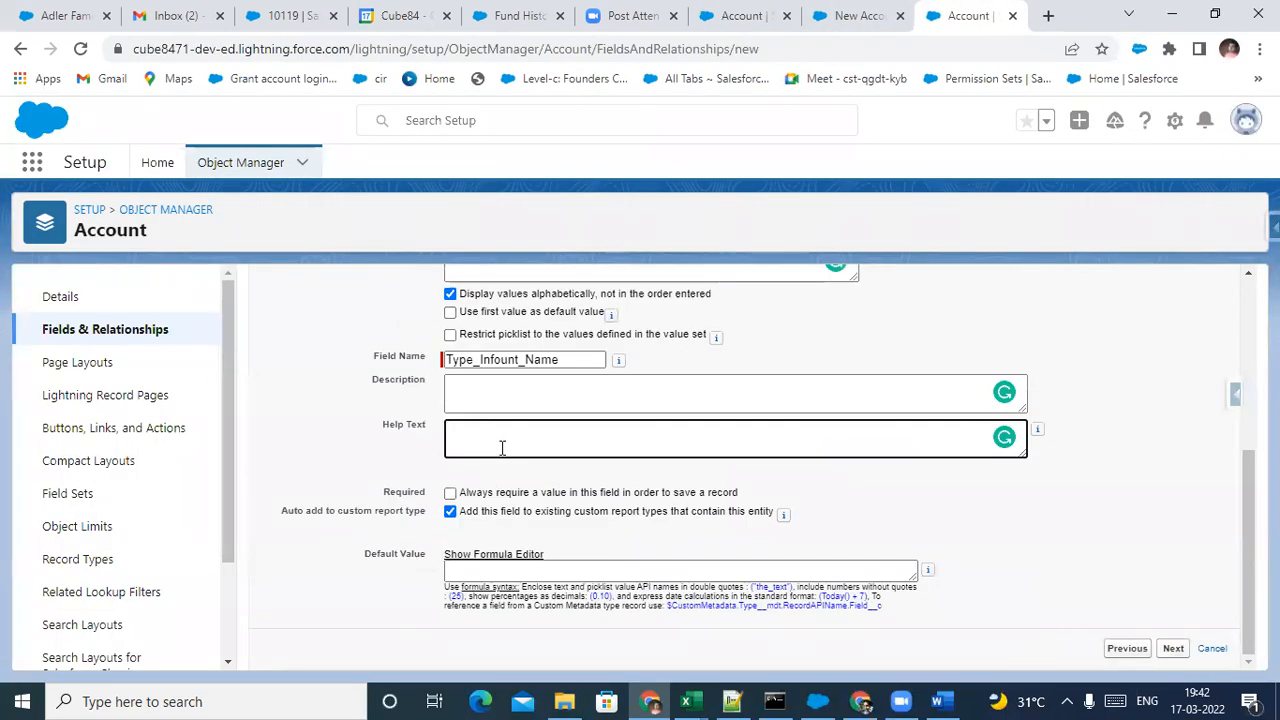
click(448, 497)
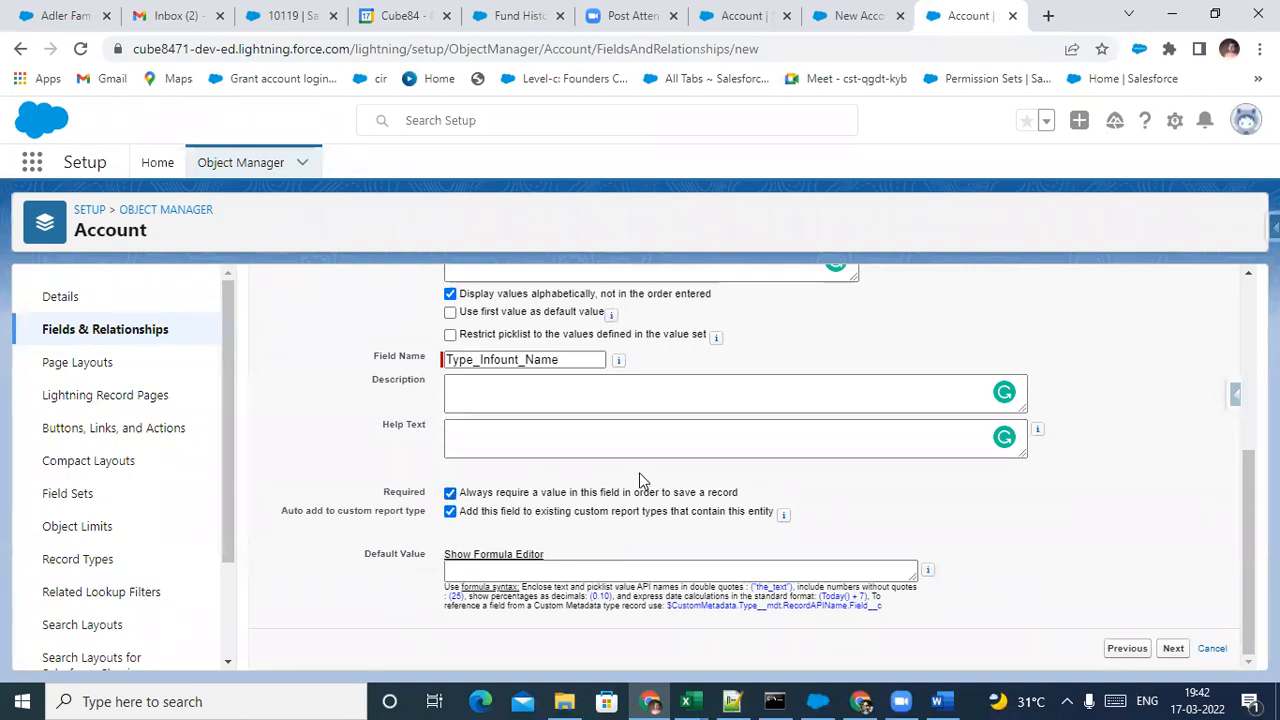
Try to save the new account form with the required Account Name left empty
scroll(546, 478, up, 3)
scroll(545, 470, down, 3)
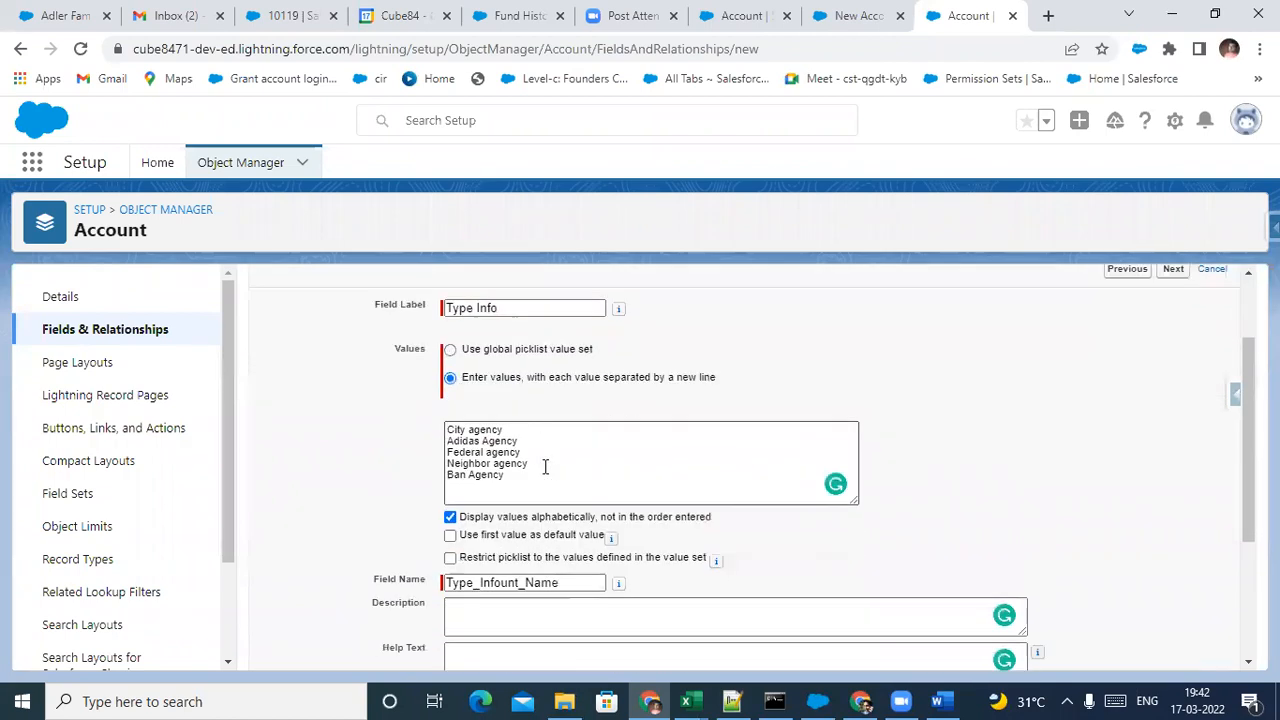
click(840, 12)
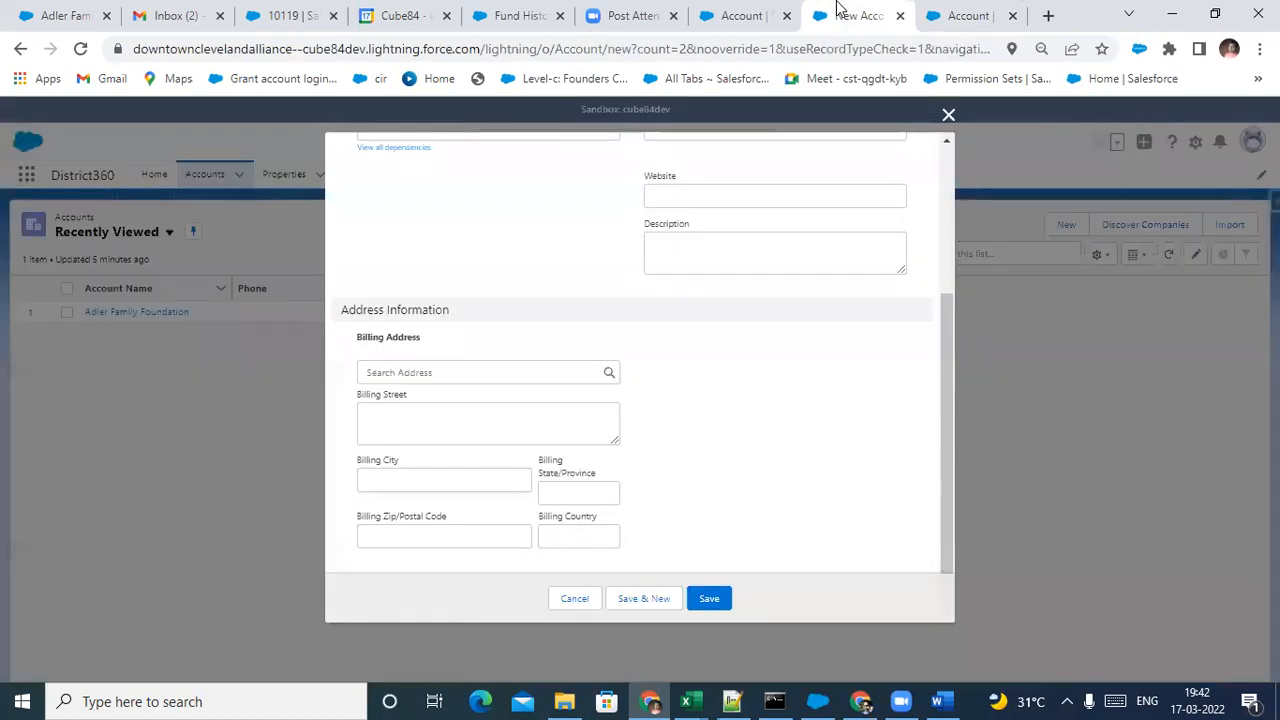
scroll(415, 380, up, 3)
click(400, 245)
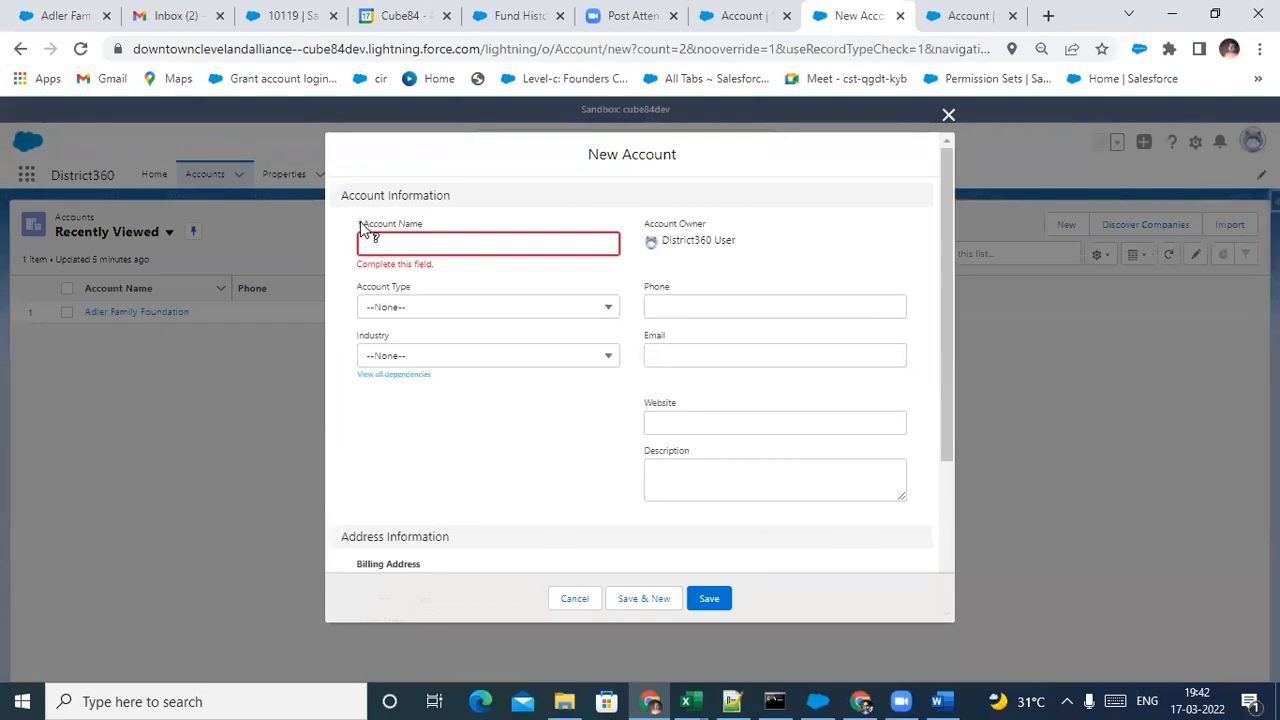
click(389, 250)
click(709, 599)
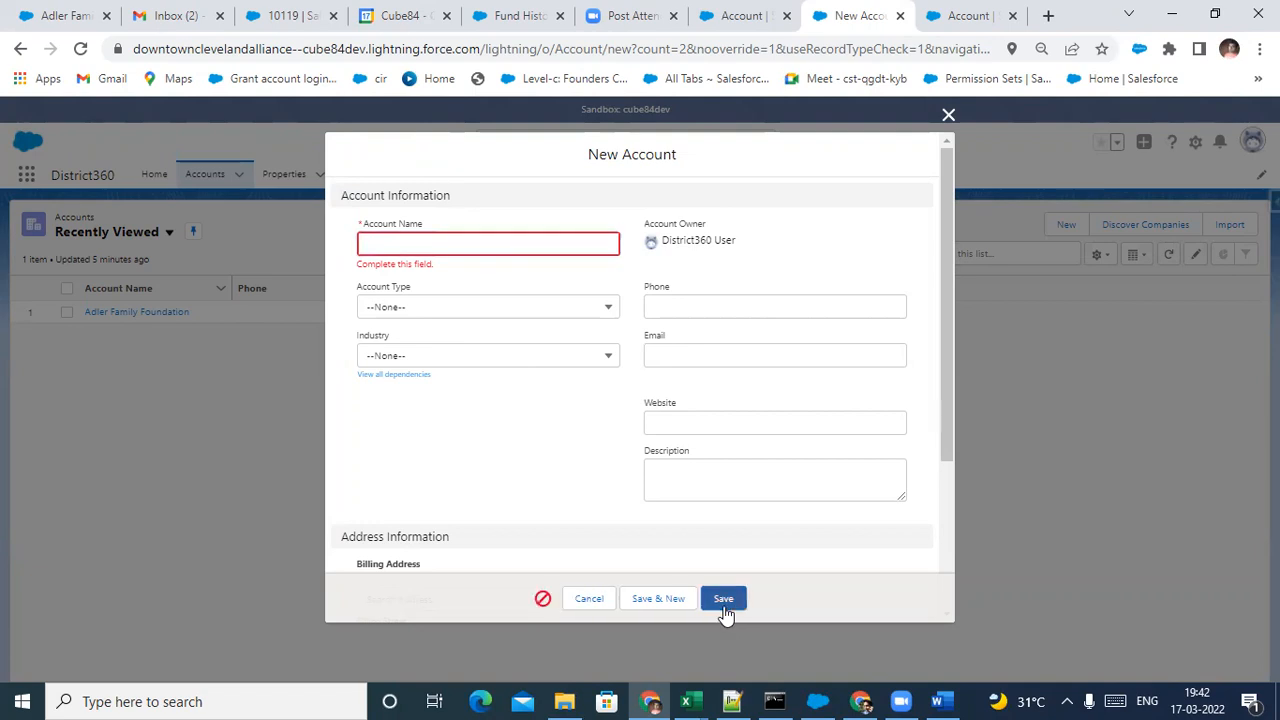
click(492, 251)
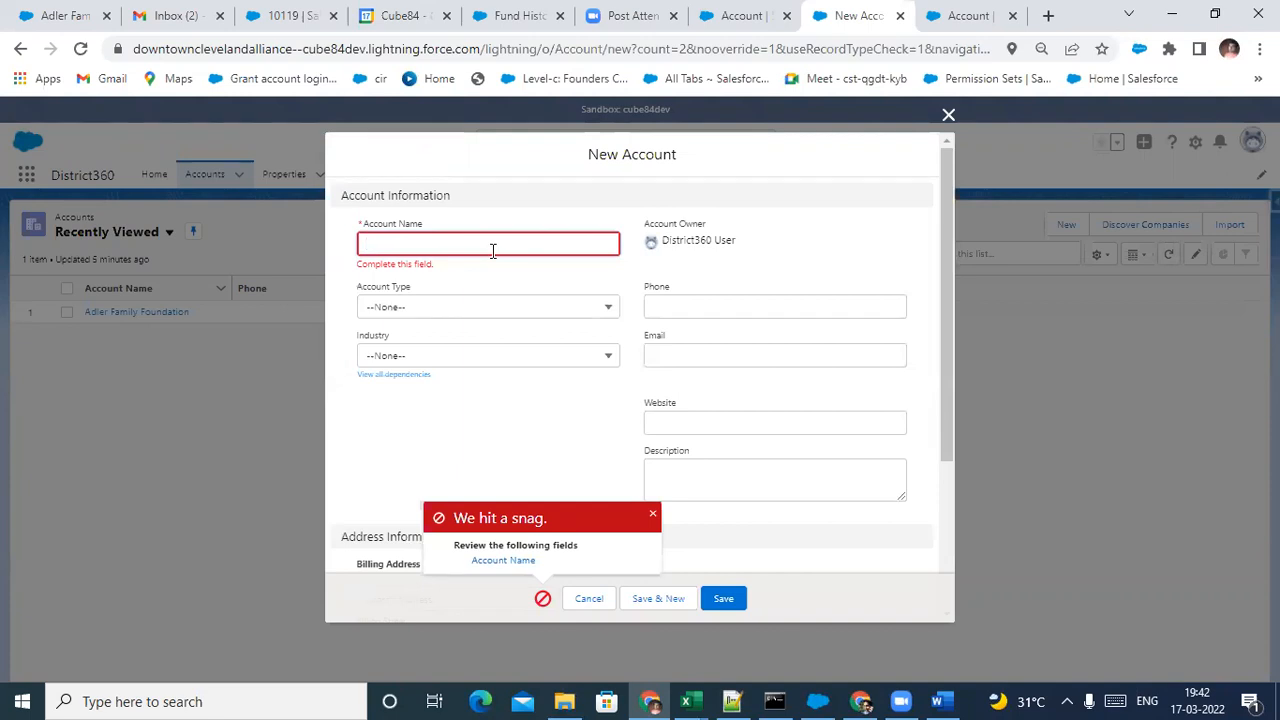
Compare the required-value option of the Type Info field with the required Account Name on the new account form
click(965, 15)
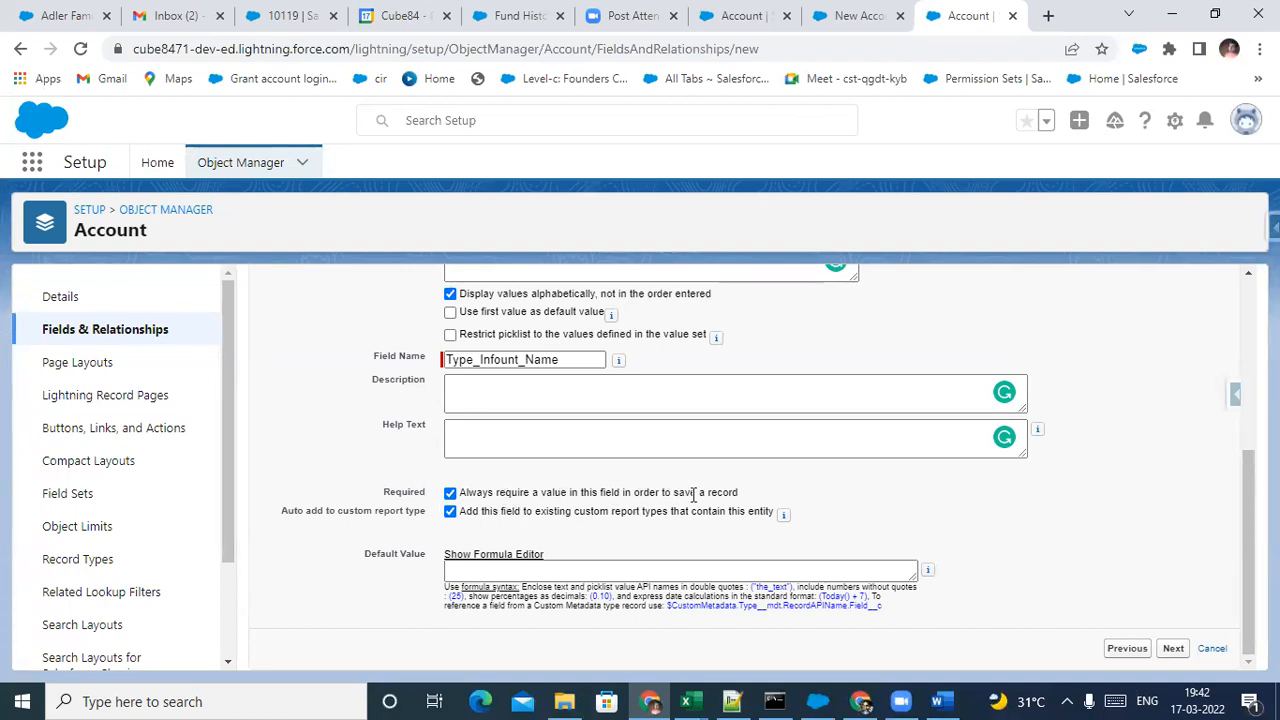
click(850, 17)
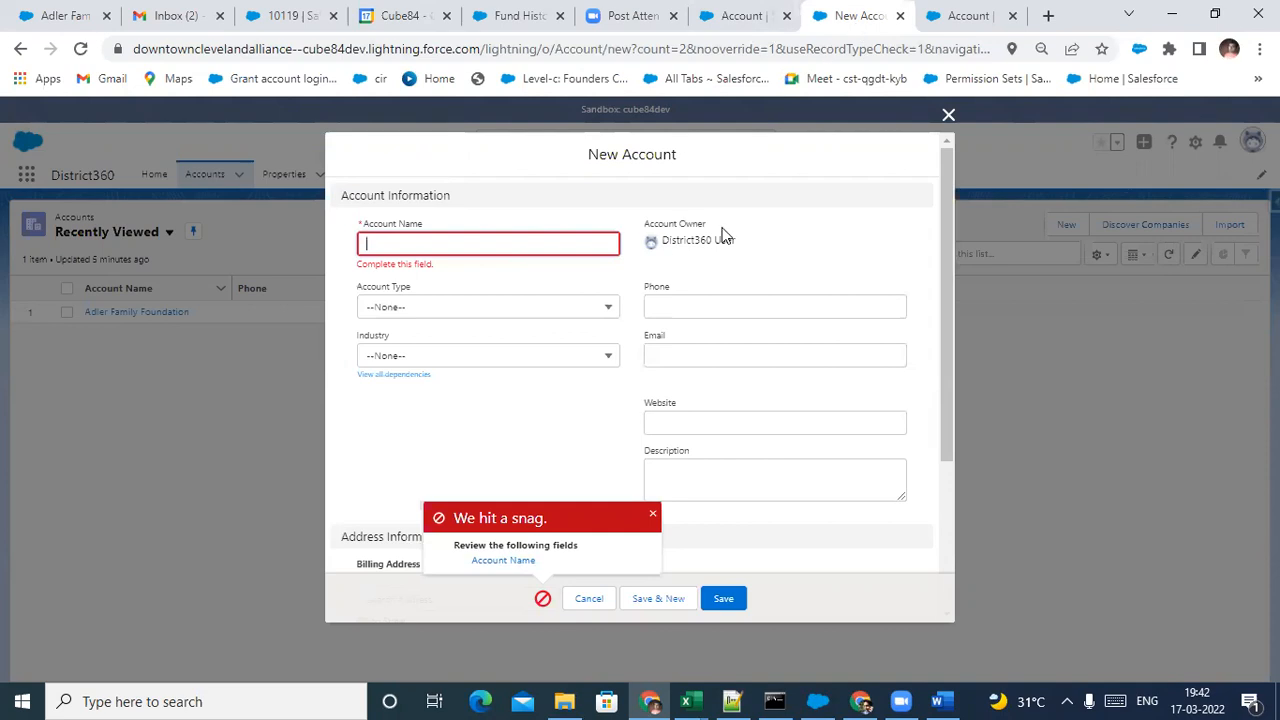
click(975, 15)
scroll(600, 420, up, 4)
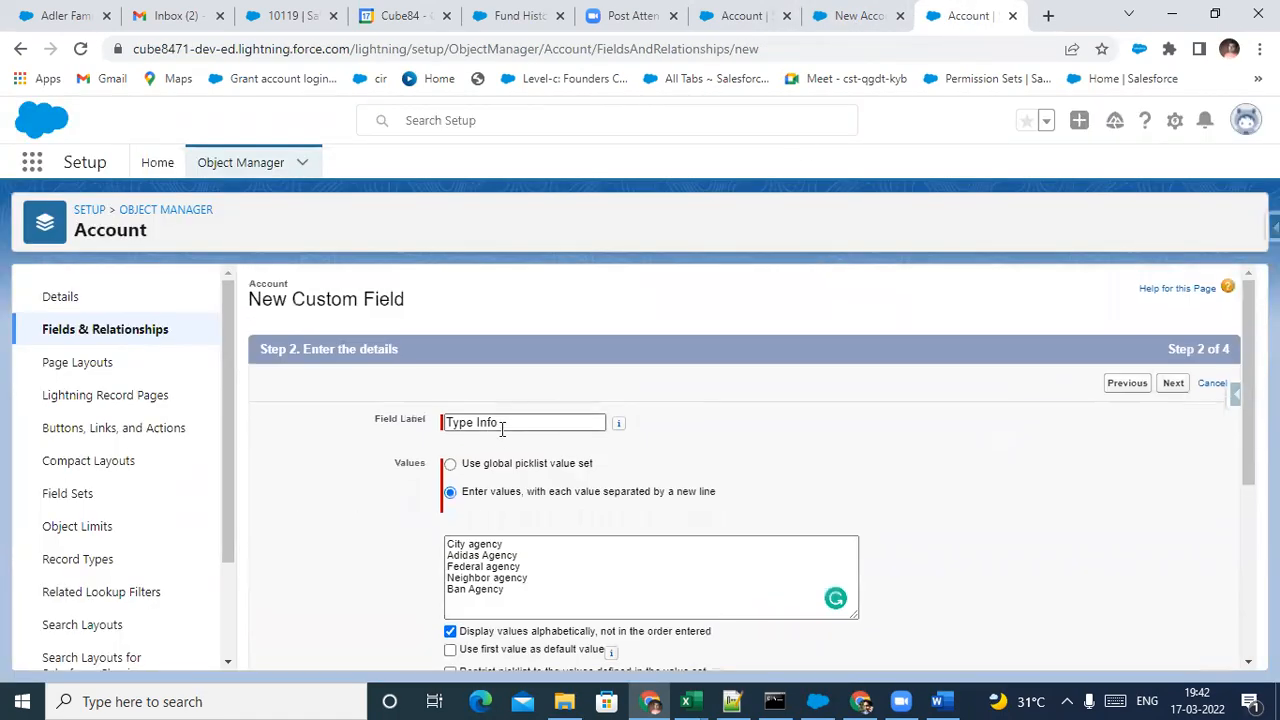
scroll(502, 428, down, 3)
scroll(502, 428, up, 3)
scroll(502, 428, down, 4)
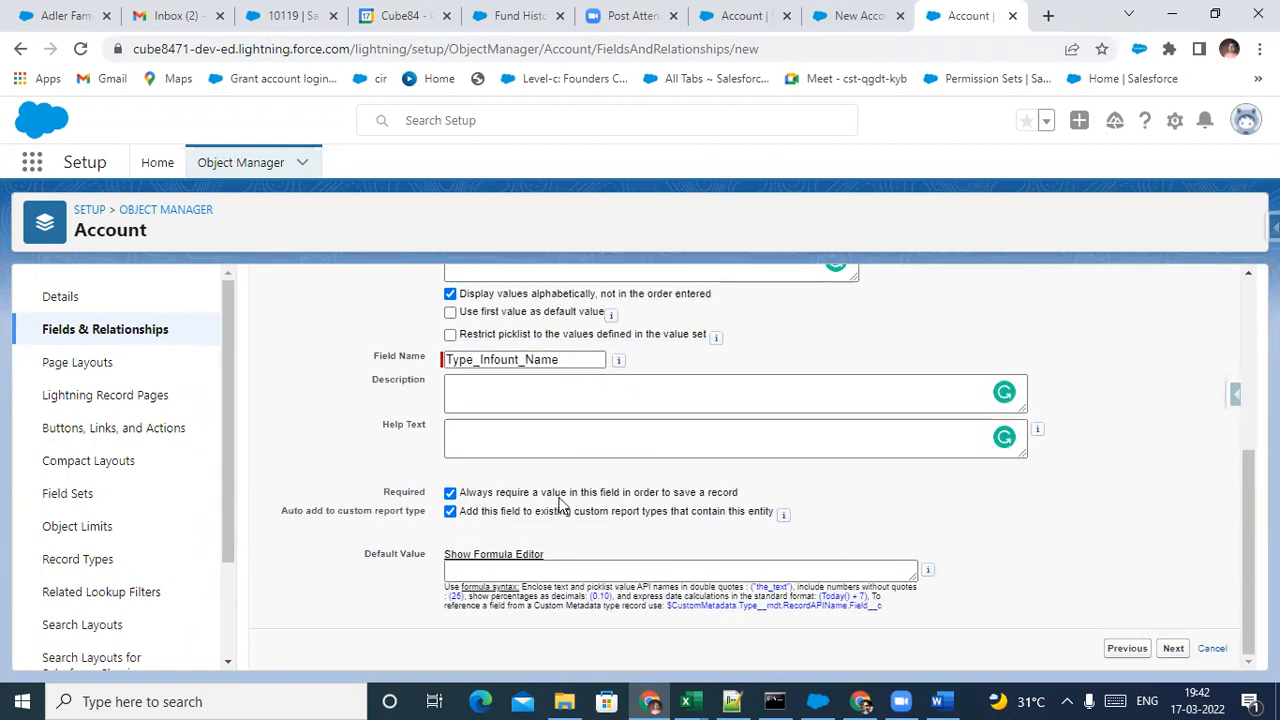
Stop requiring a value in the Type Info field in order to save a record
scroll(560, 505, up, 4)
triple_click(496, 422)
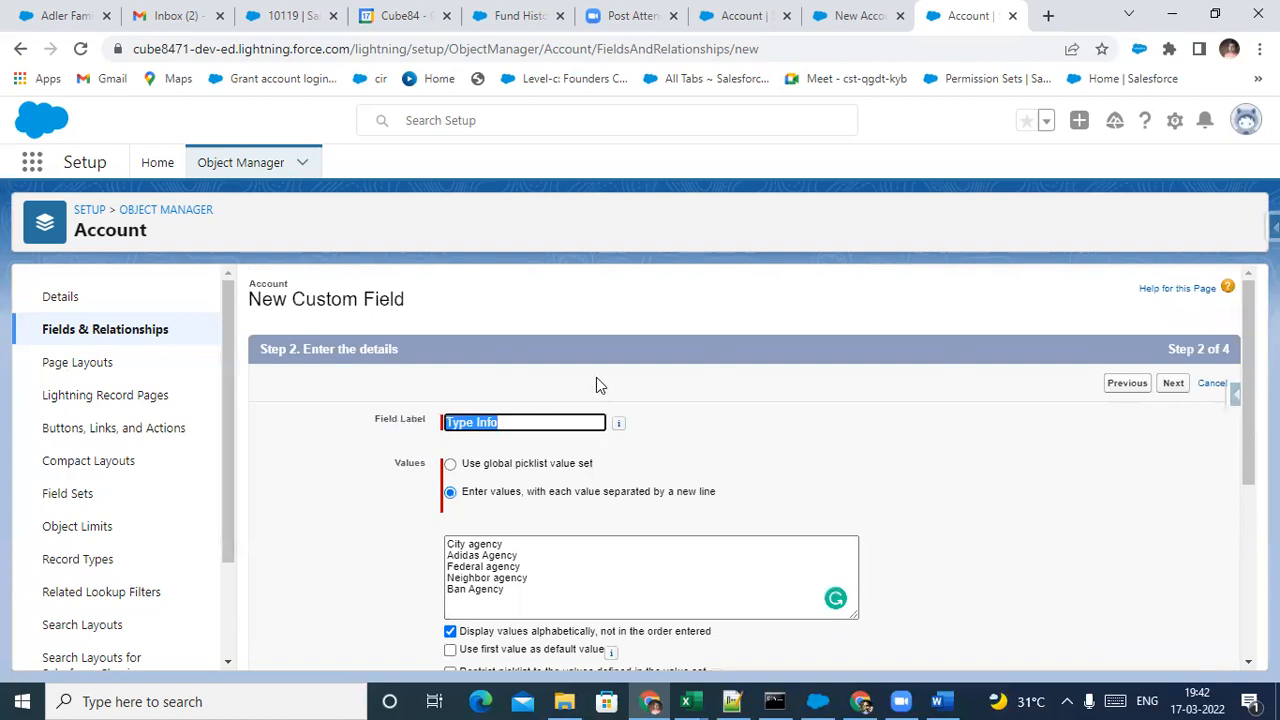
scroll(597, 383, down, 3)
scroll(620, 375, up, 2)
scroll(622, 372, down, 3)
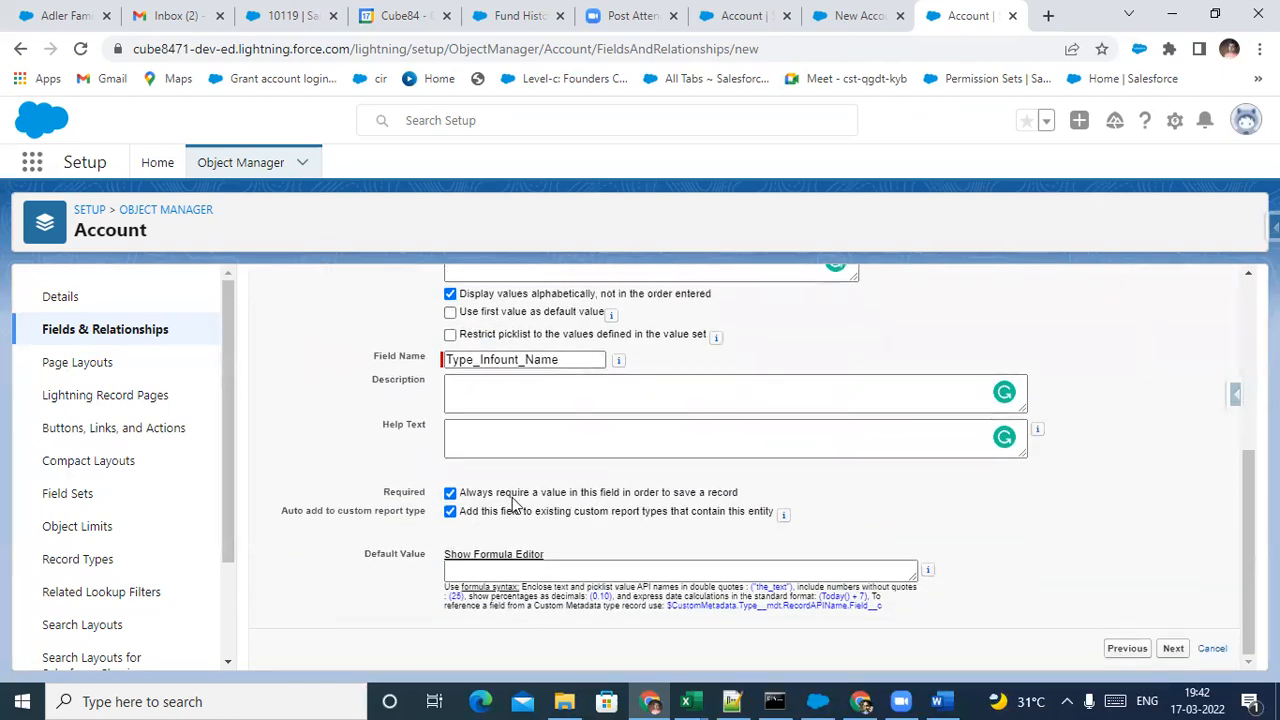
click(450, 492)
Review the picklist values entered for Type Info and its remaining detail settings
scroll(483, 490, up, 3)
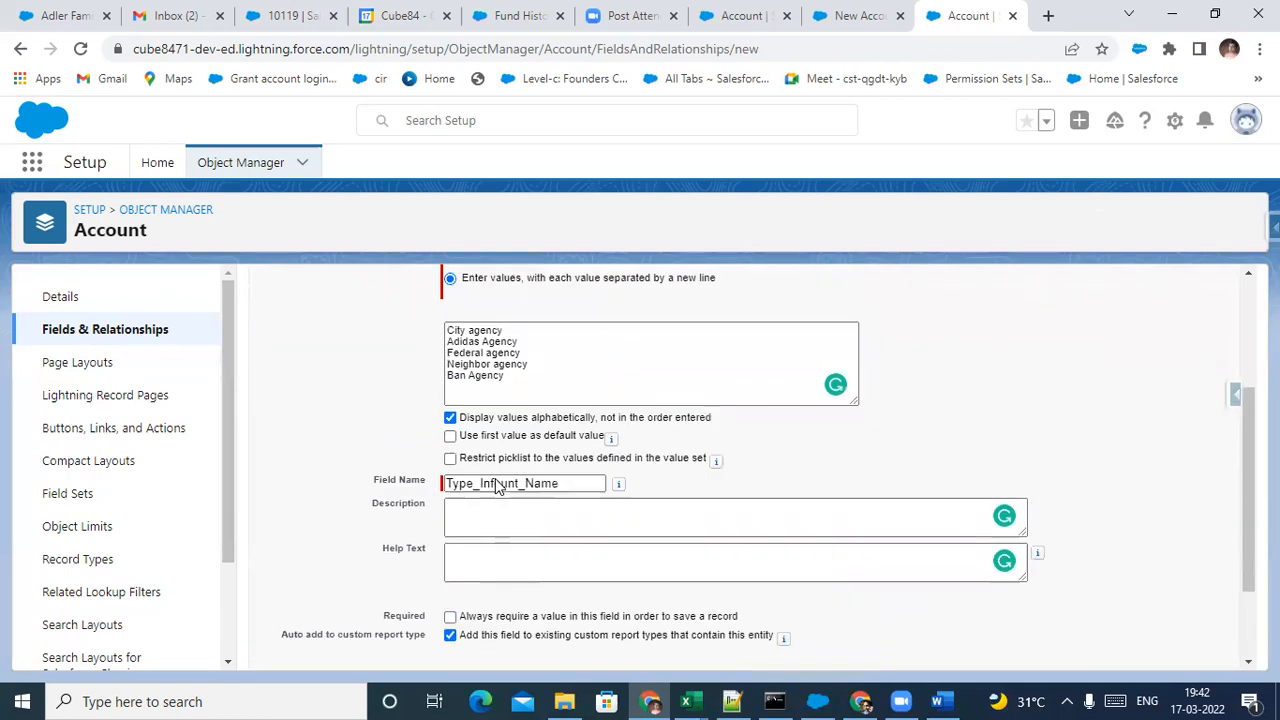
triple_click(515, 367)
click(515, 367)
double_click(515, 367)
triple_click(515, 367)
scroll(560, 395, down, 3)
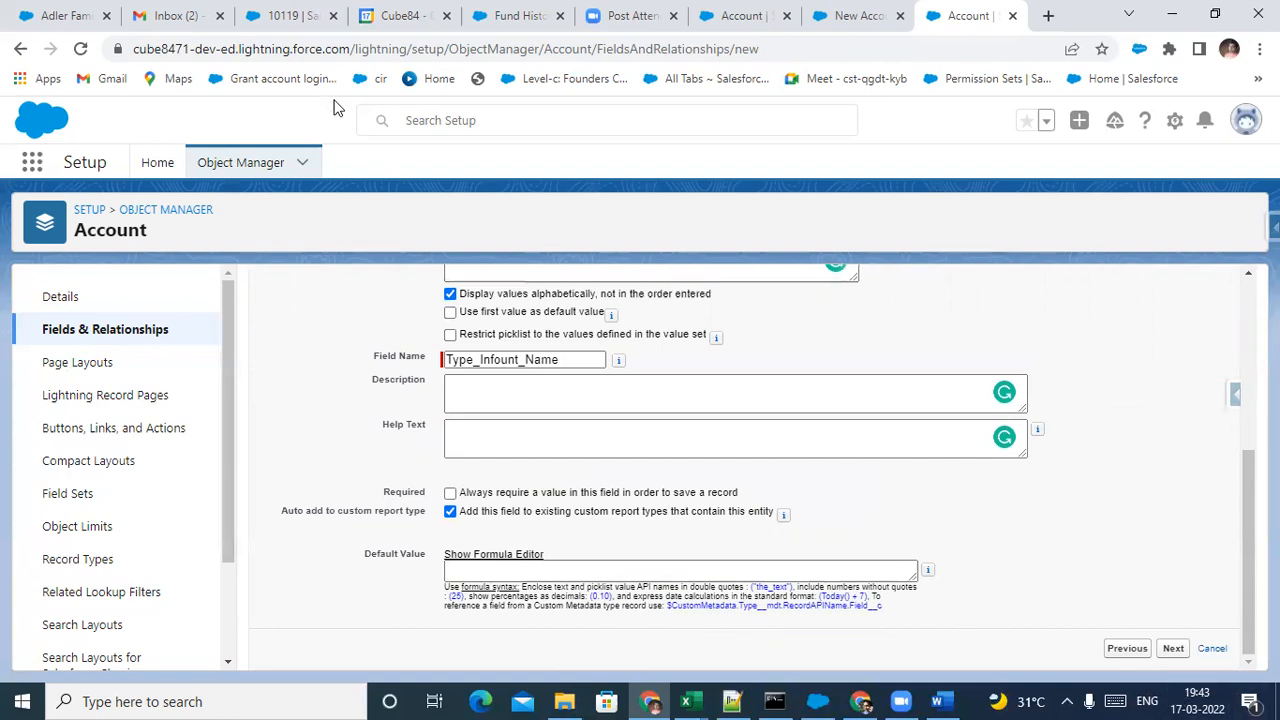
Check the existing Account picklist's values, and examine the new field's option for adding it to existing custom report types
click(697, 8)
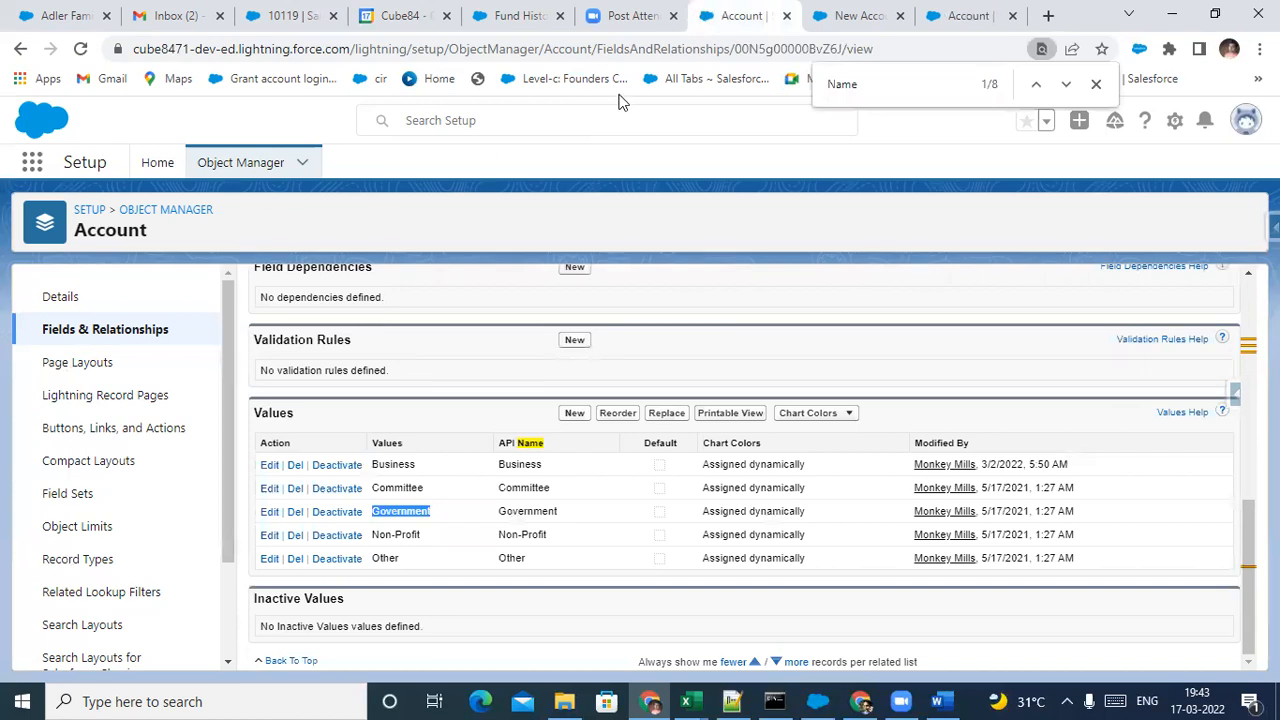
click(830, 14)
click(962, 15)
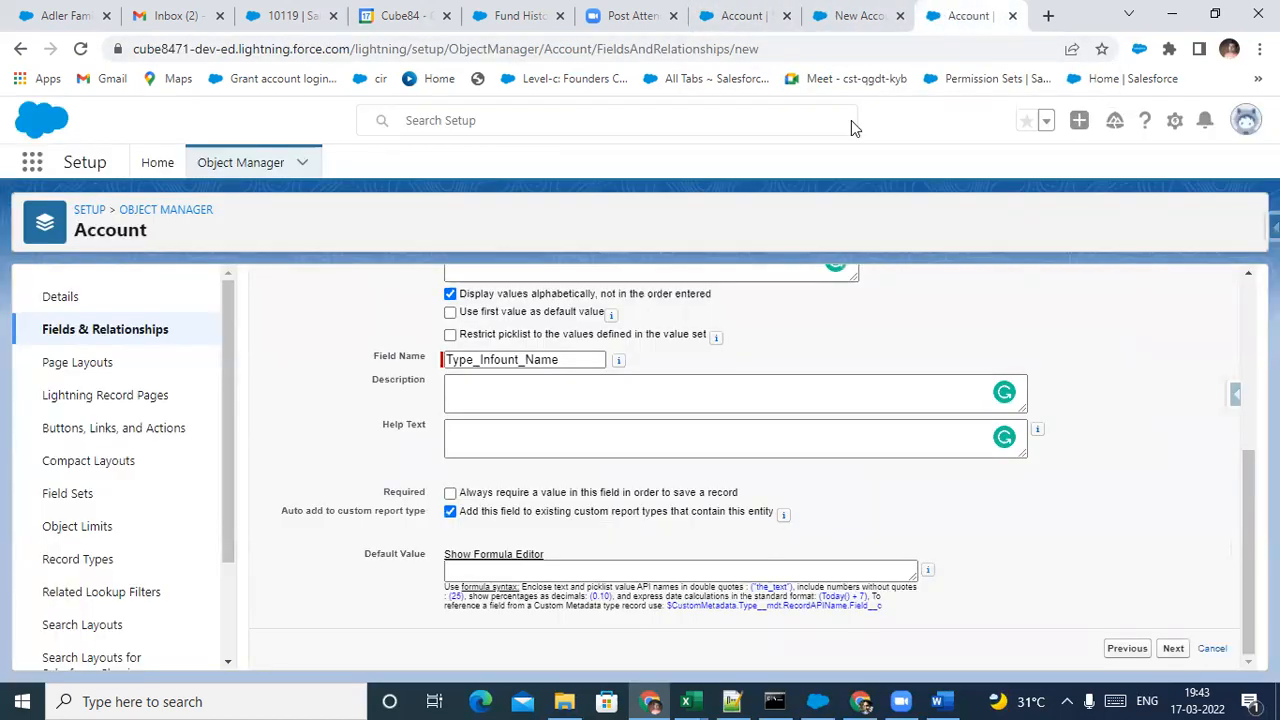
scroll(615, 514, up, 3)
scroll(480, 429, down, 3)
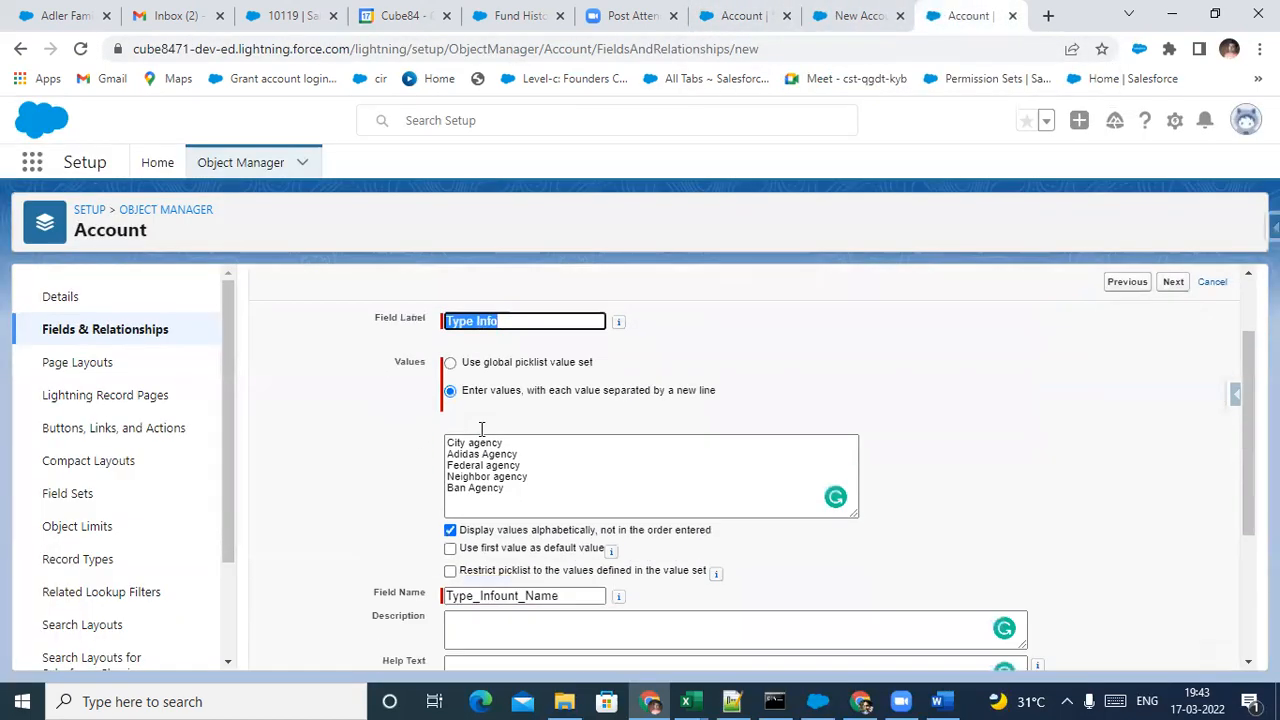
scroll(495, 440, down, 2)
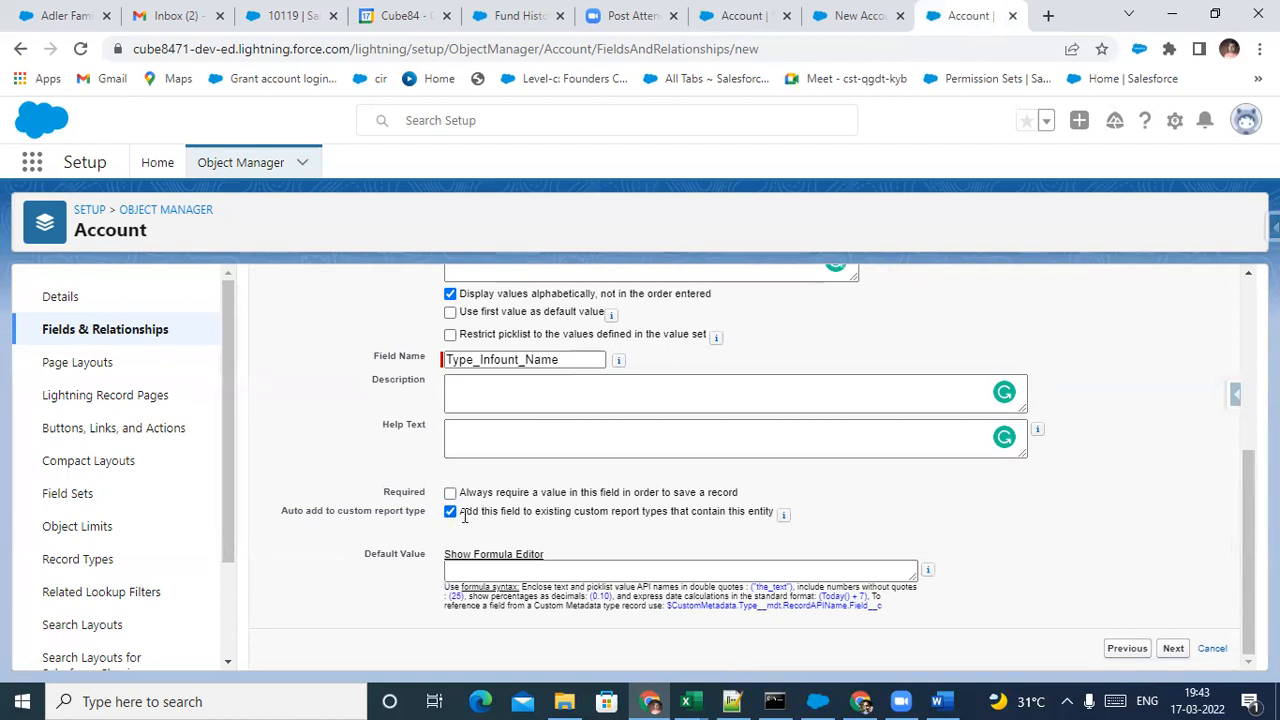
scroll(619, 494, up, 3)
scroll(617, 494, down, 3)
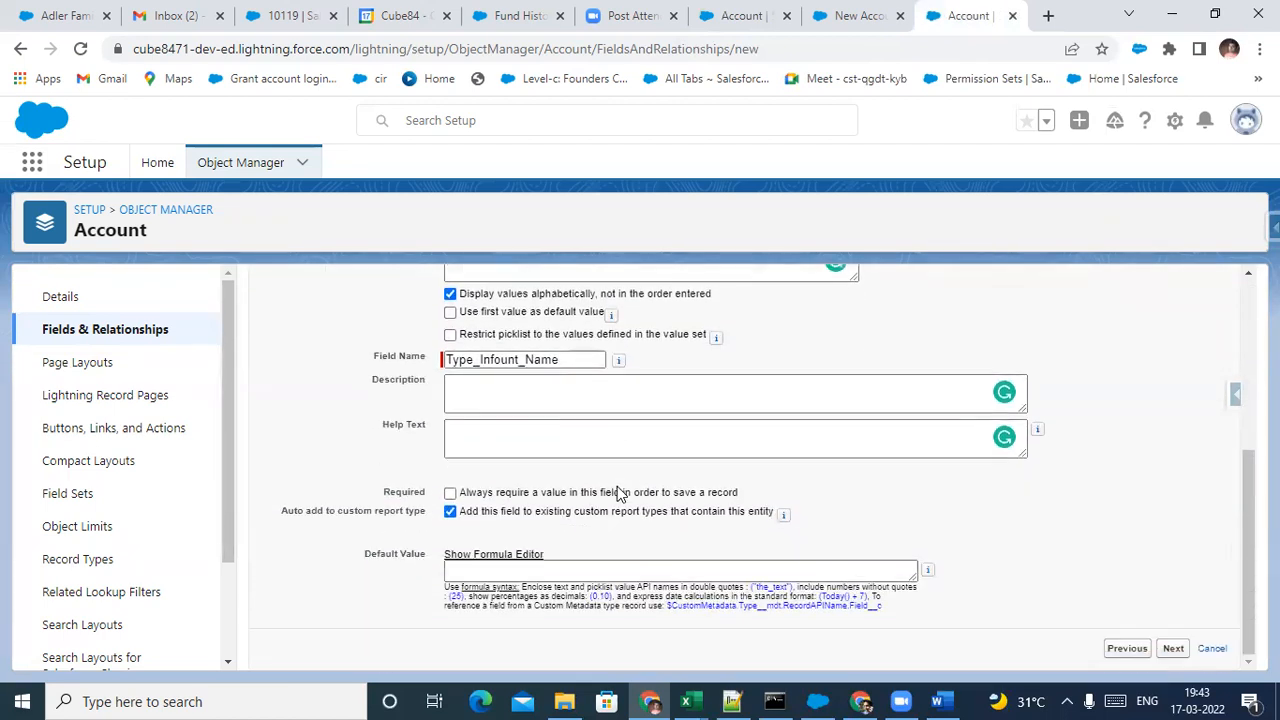
Show the formula editor for the Type Info field's default value
click(519, 556)
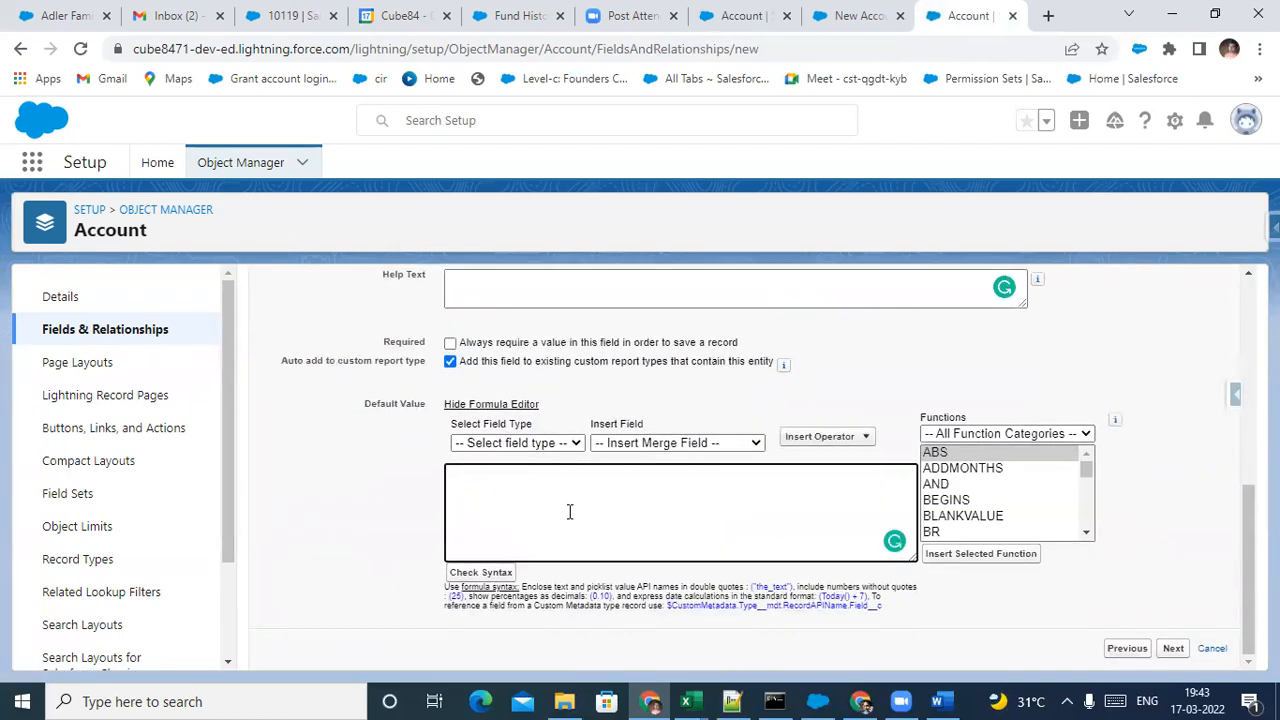
scroll(577, 466, up, 10)
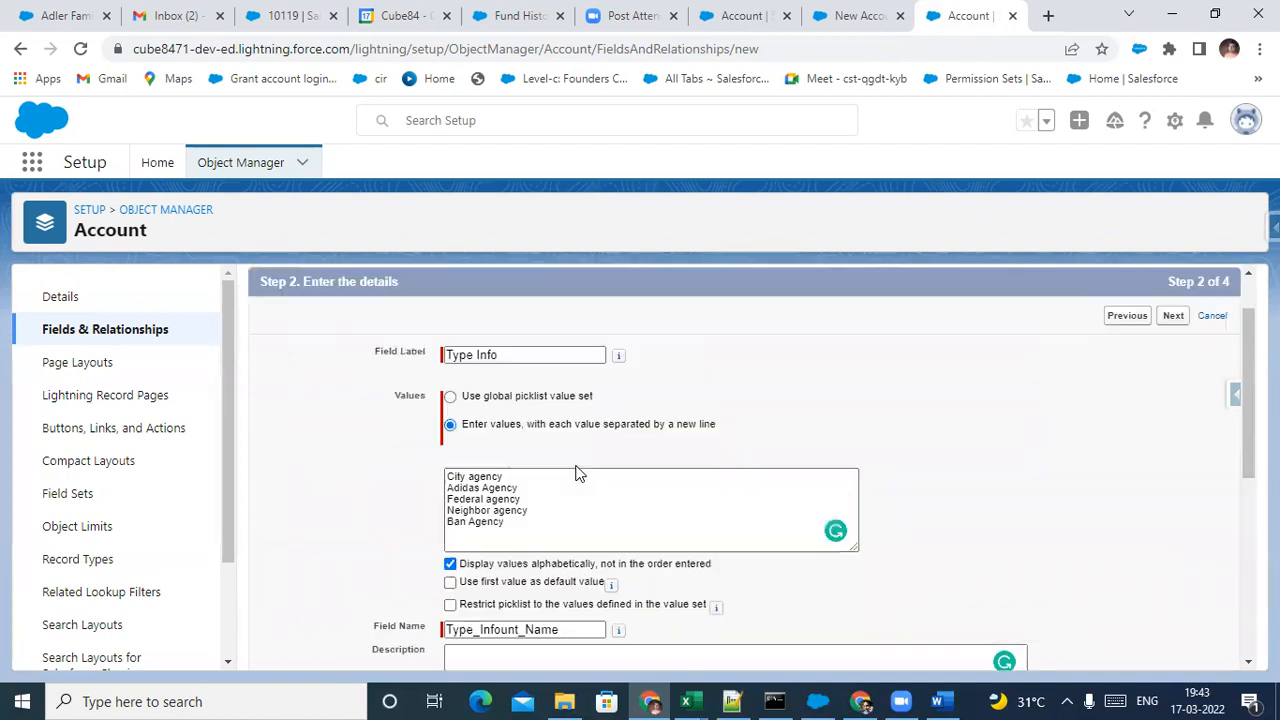
click(519, 422)
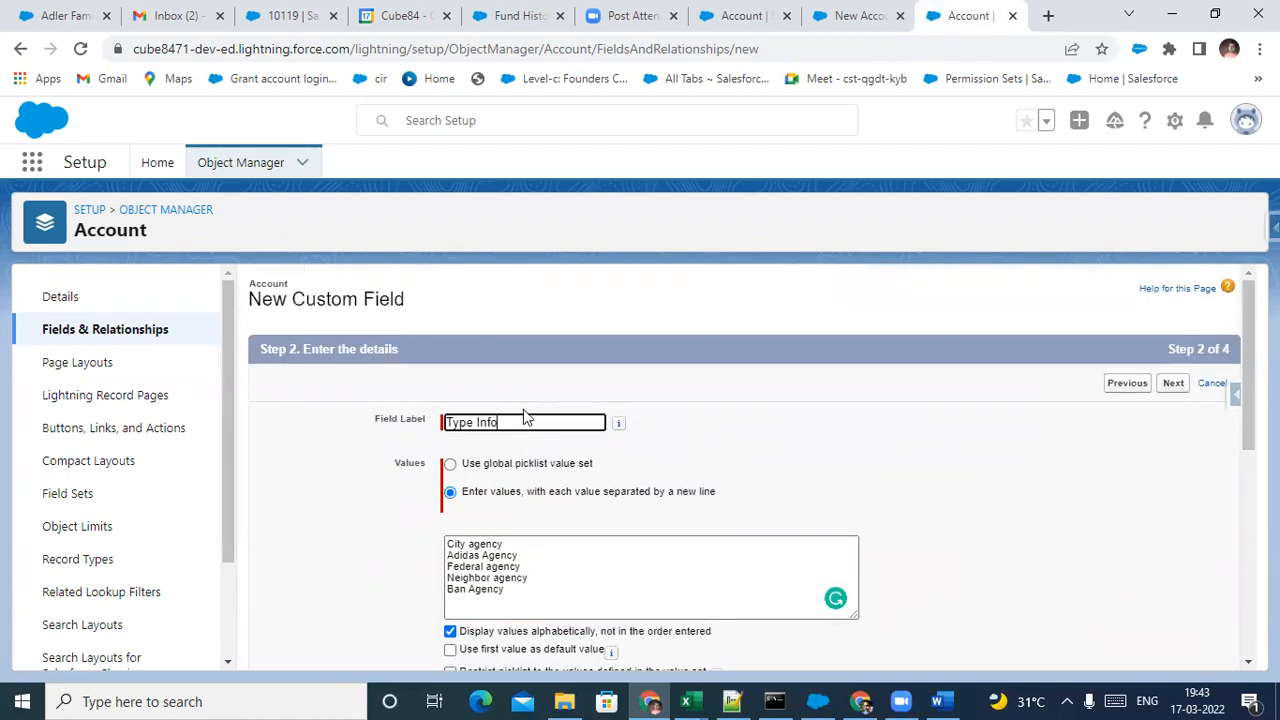
scroll(521, 415, down, 5)
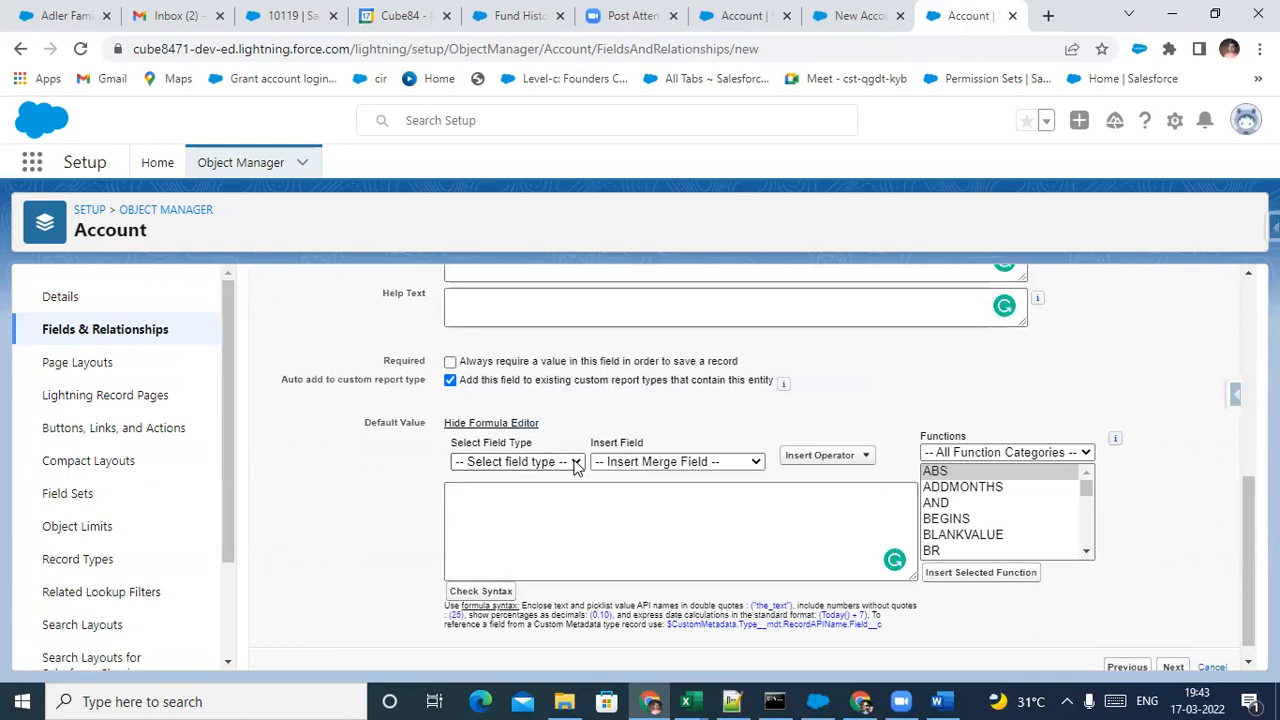
Insert the $Profile Created Date merge field into the default value formula
click(575, 464)
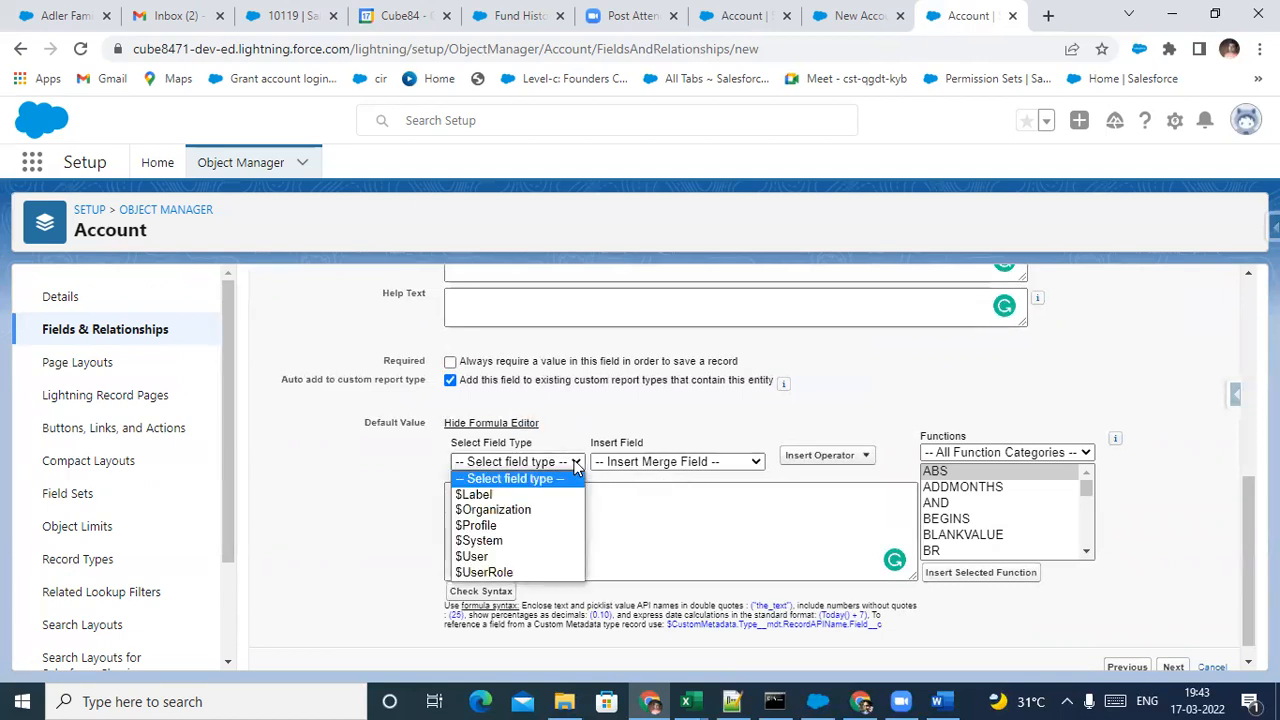
click(523, 524)
click(640, 461)
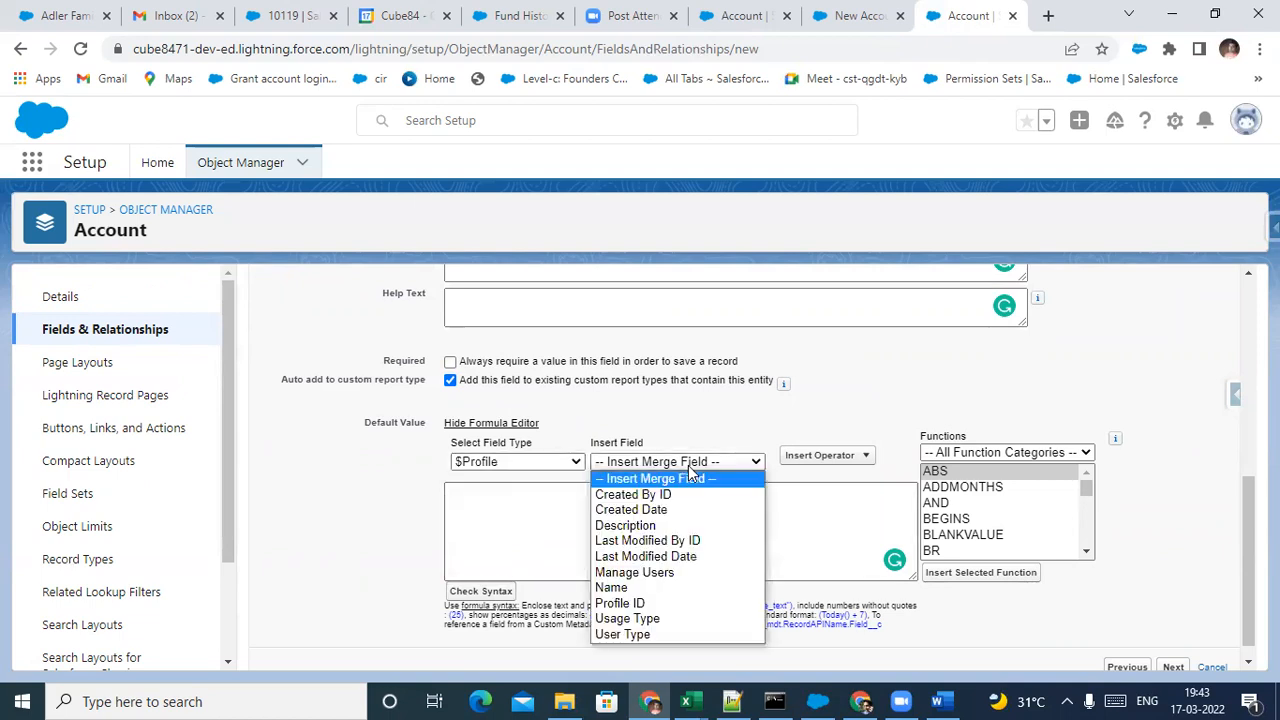
click(660, 508)
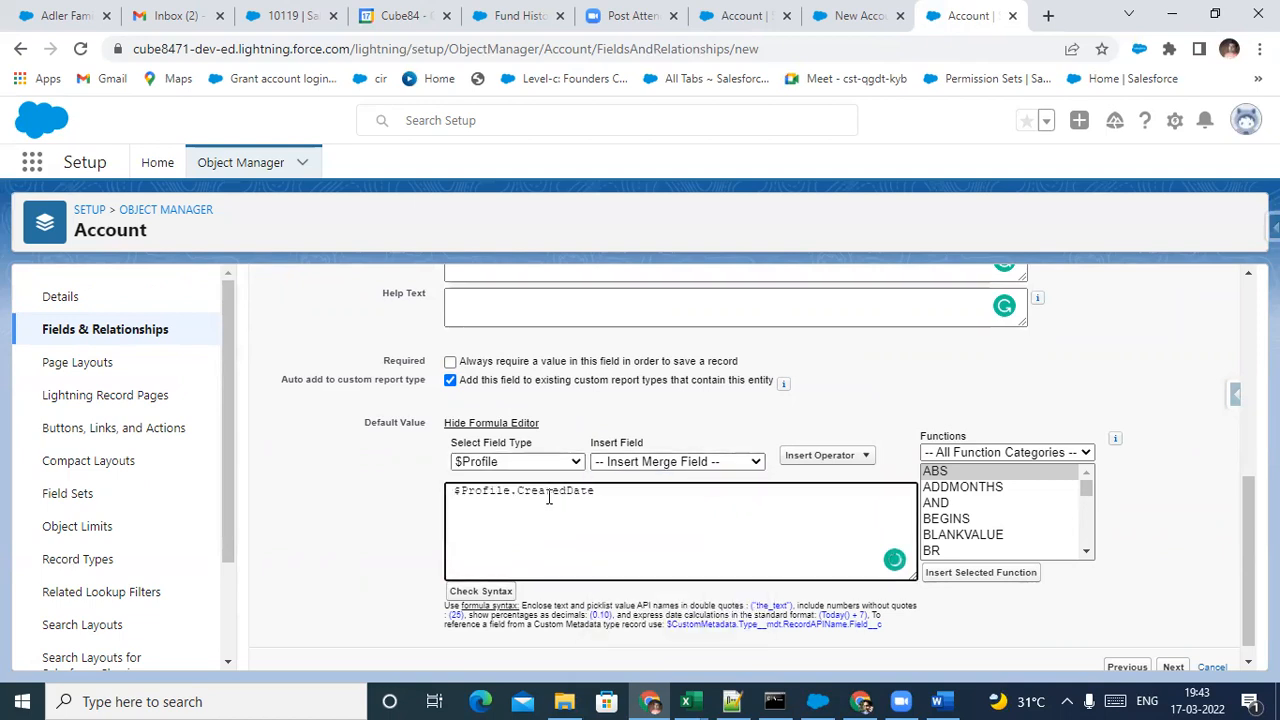
Change the field label of the new picklist to Type Info Date
scroll(532, 483, up, 5)
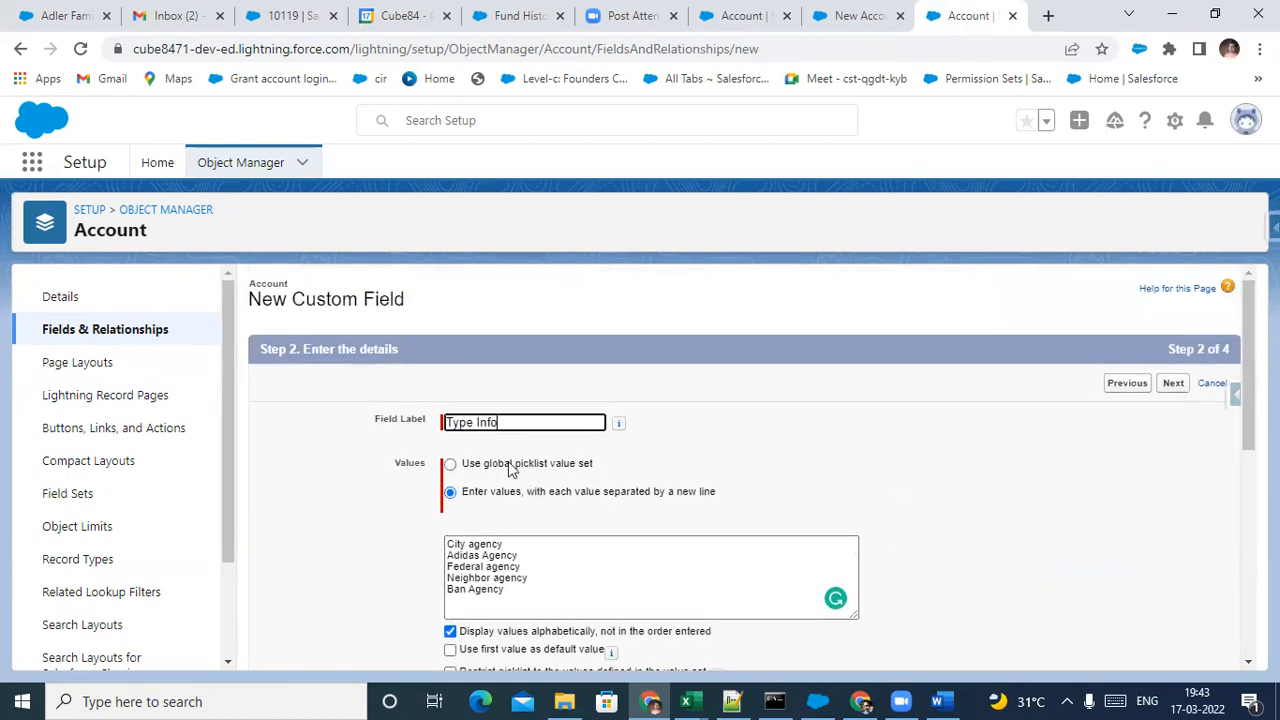
scroll(508, 465, down, 4)
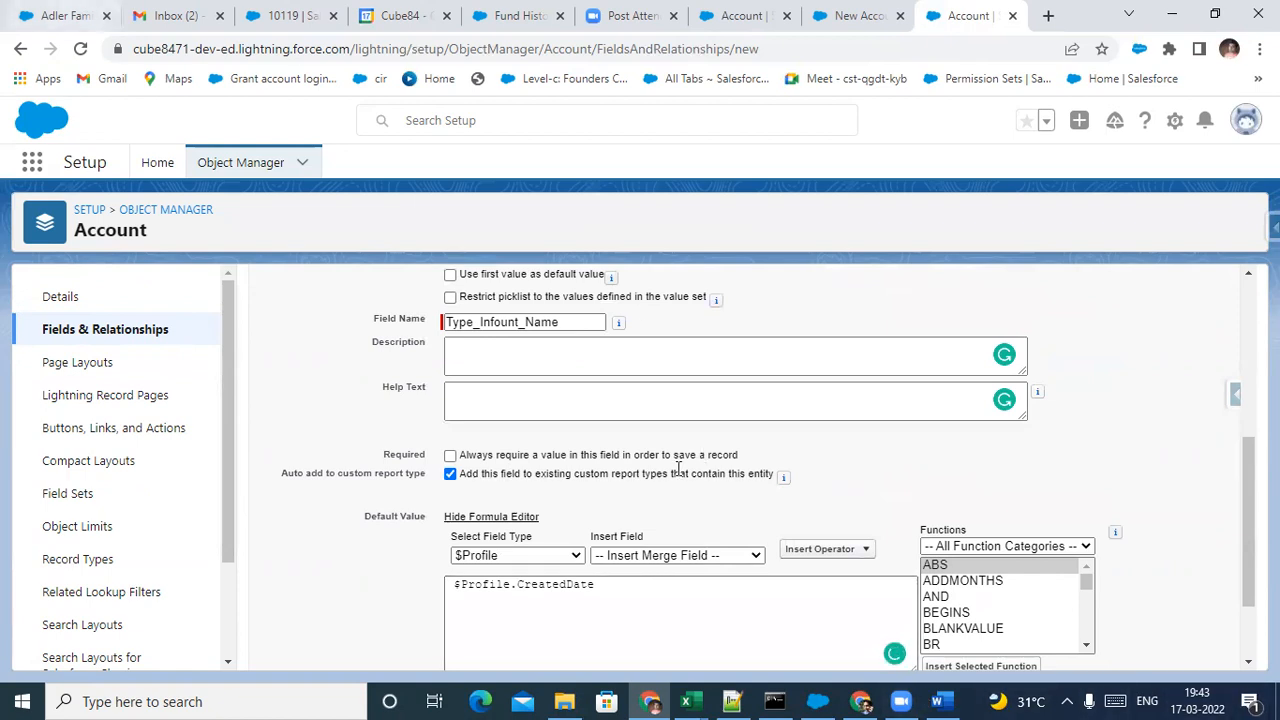
scroll(510, 350, up, 5)
text(Date)
Check the syntax of the $Profile.CreatedDate default value formula and review the result against the field details
scroll(620, 400, down, 5)
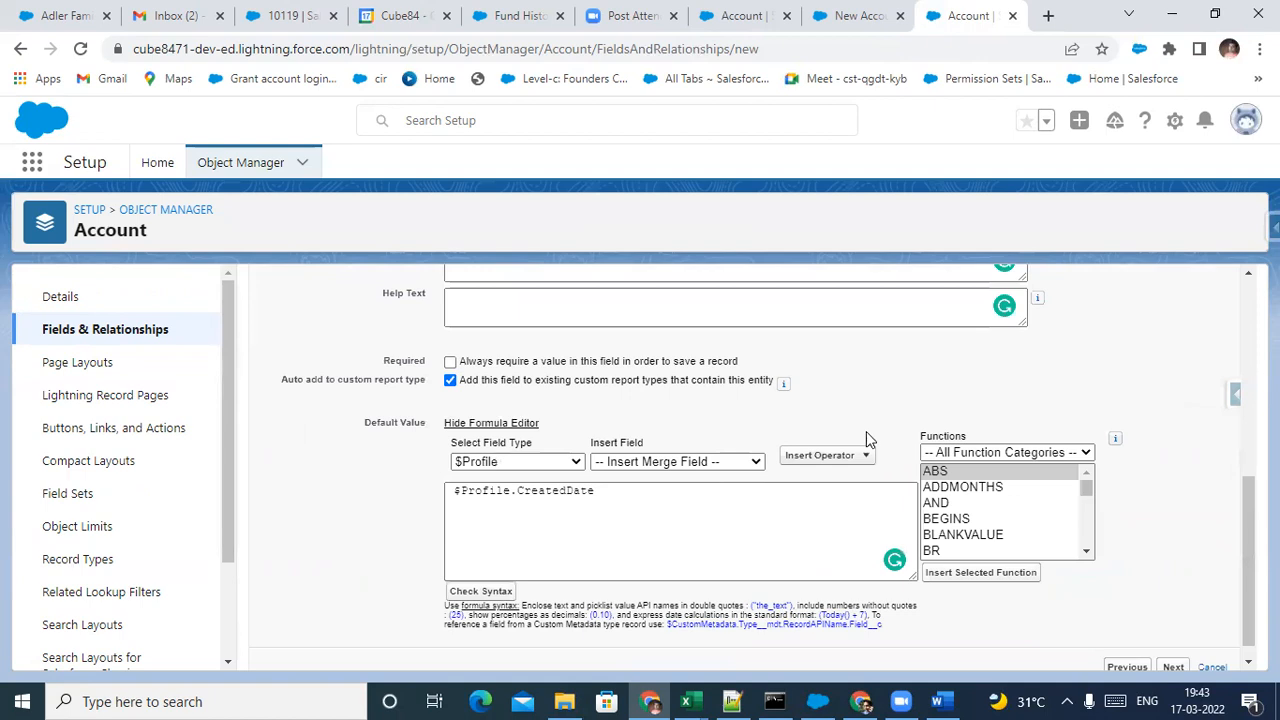
click(505, 594)
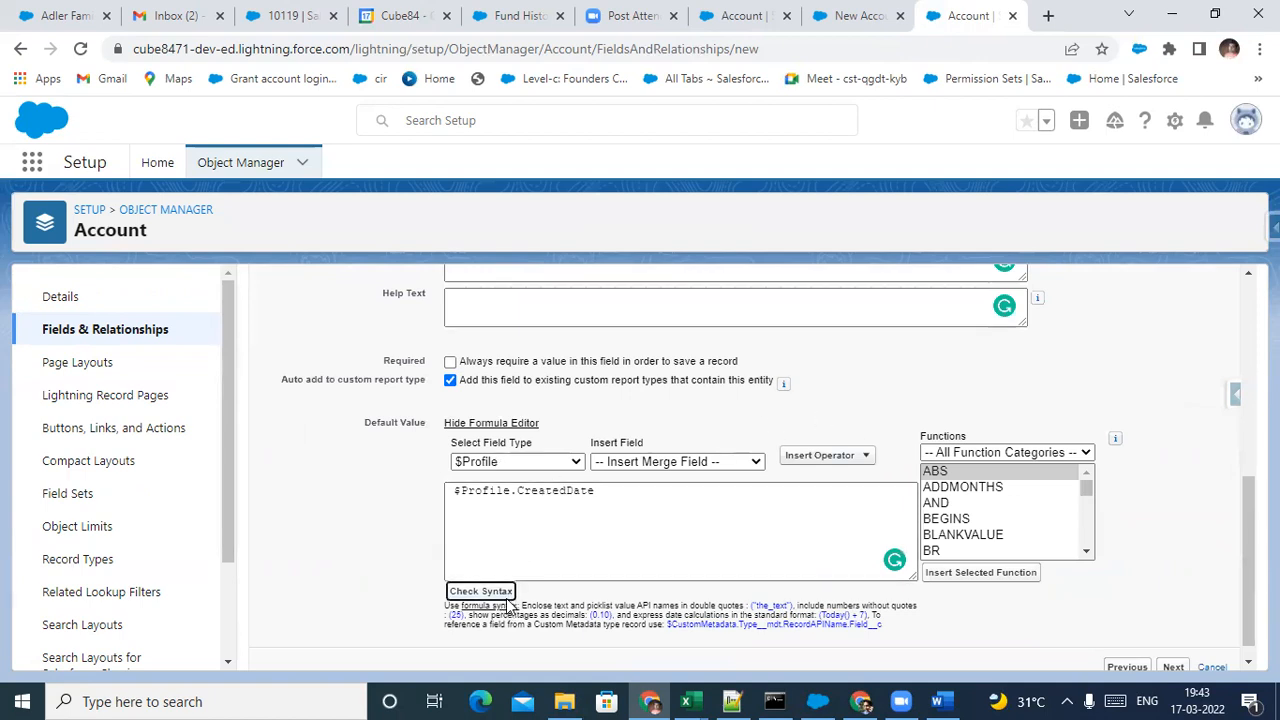
scroll(530, 563, down, 4)
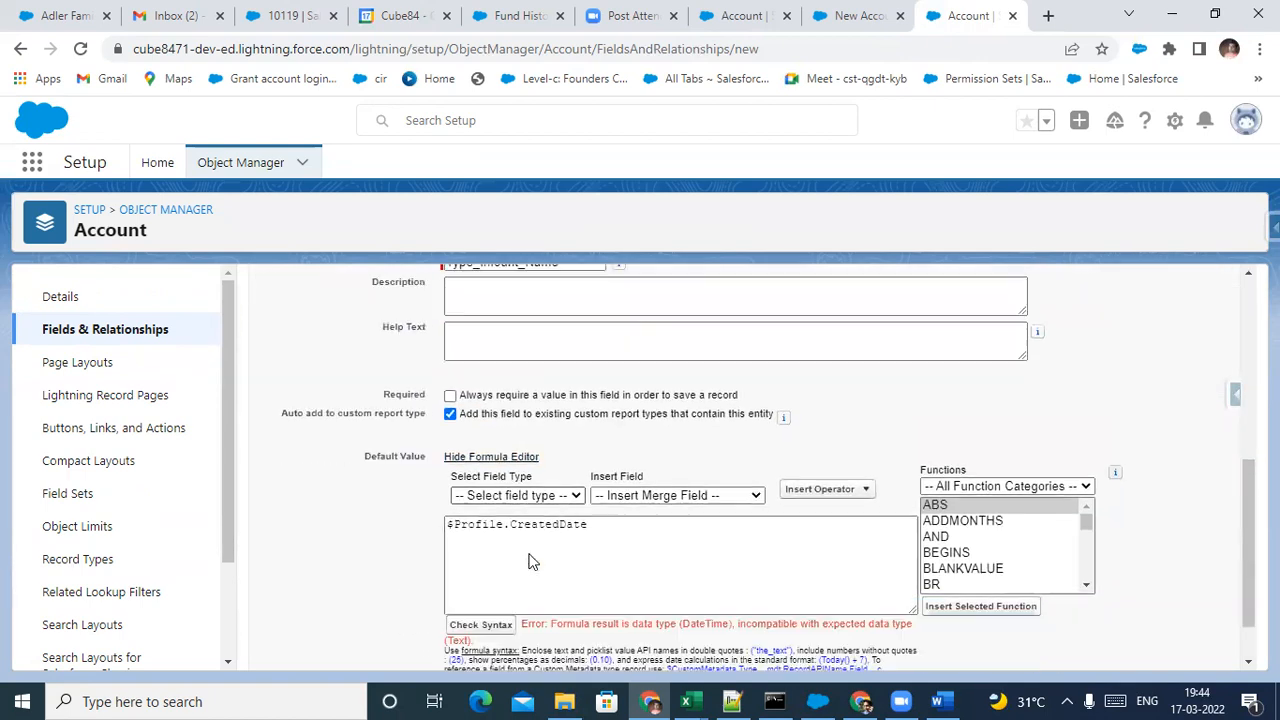
scroll(530, 563, down, 1)
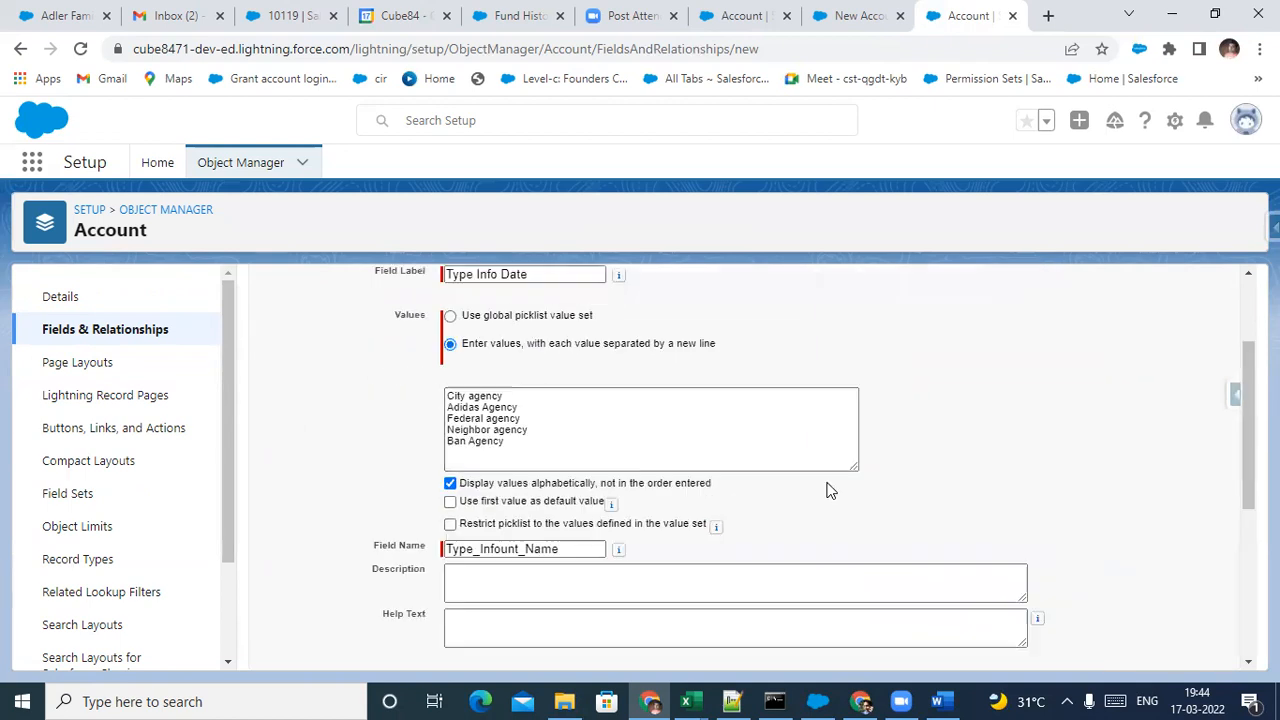
scroll(541, 420, up, 2)
scroll(541, 420, down, 2)
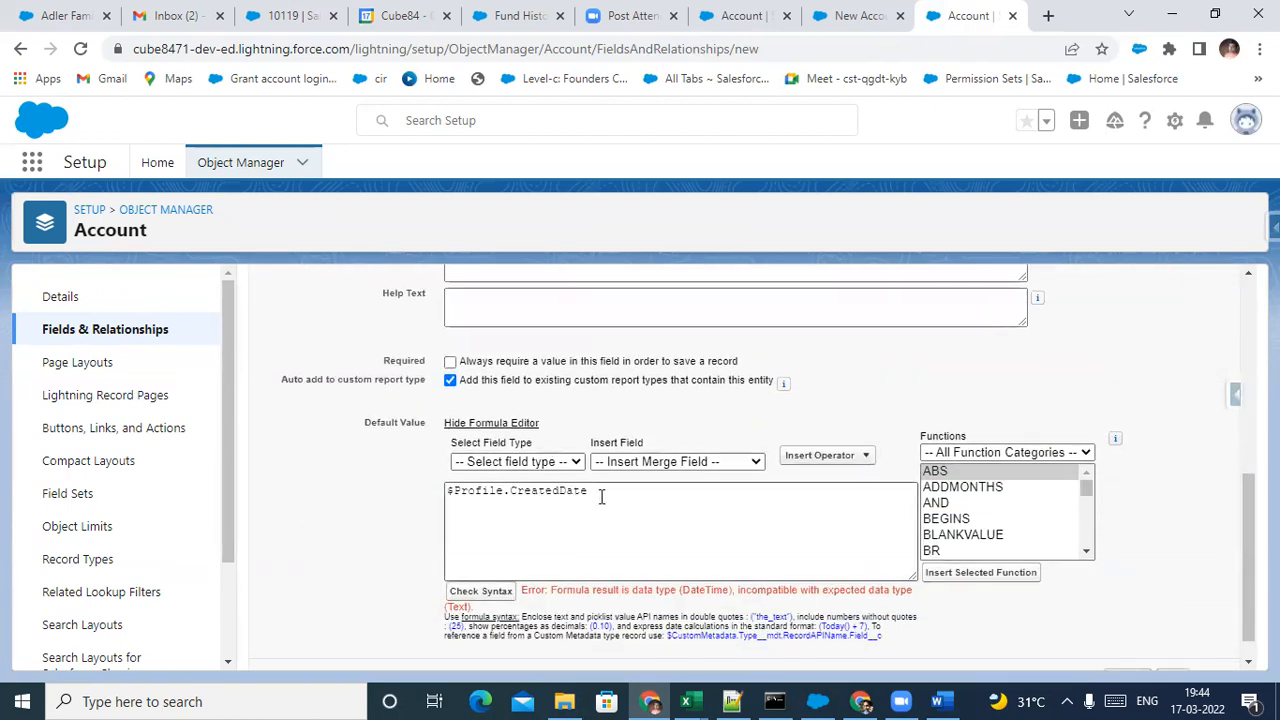
Replace the default value formula with the $Profile Name merge field, checking its syntax before continuing to field-level security
drag(603, 497, 380, 506)
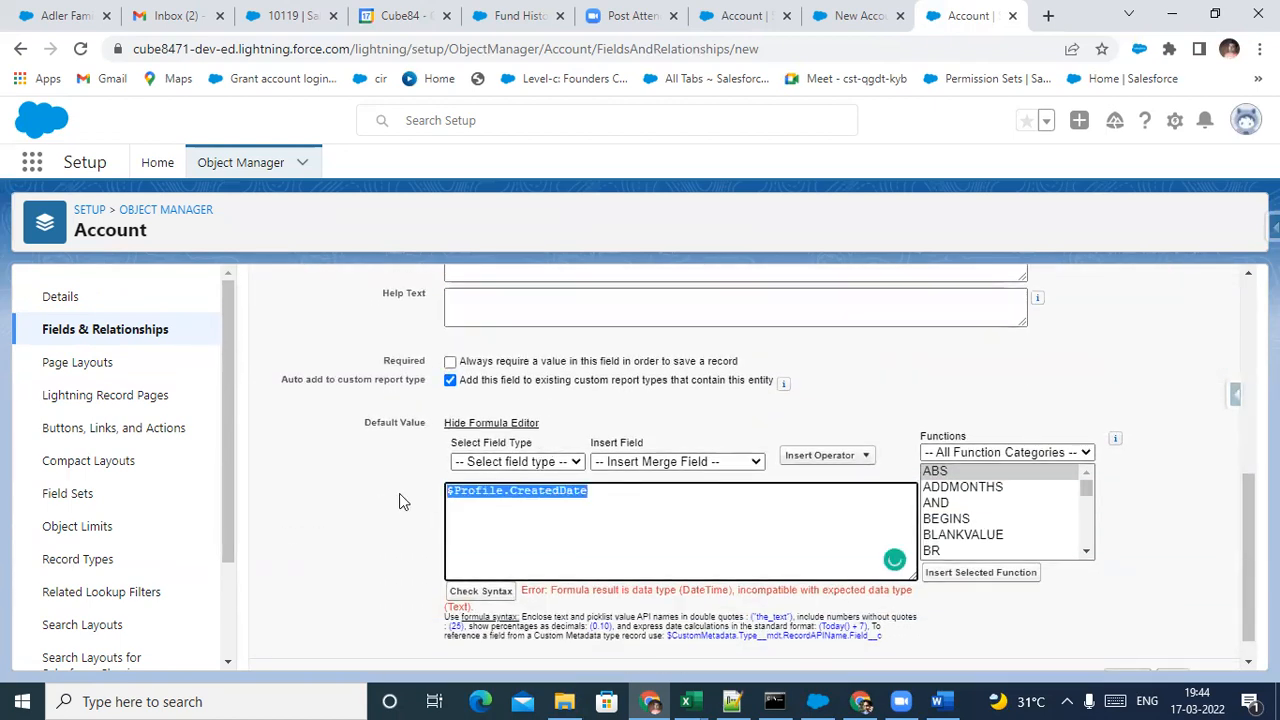
key(BackSpace)
click(576, 463)
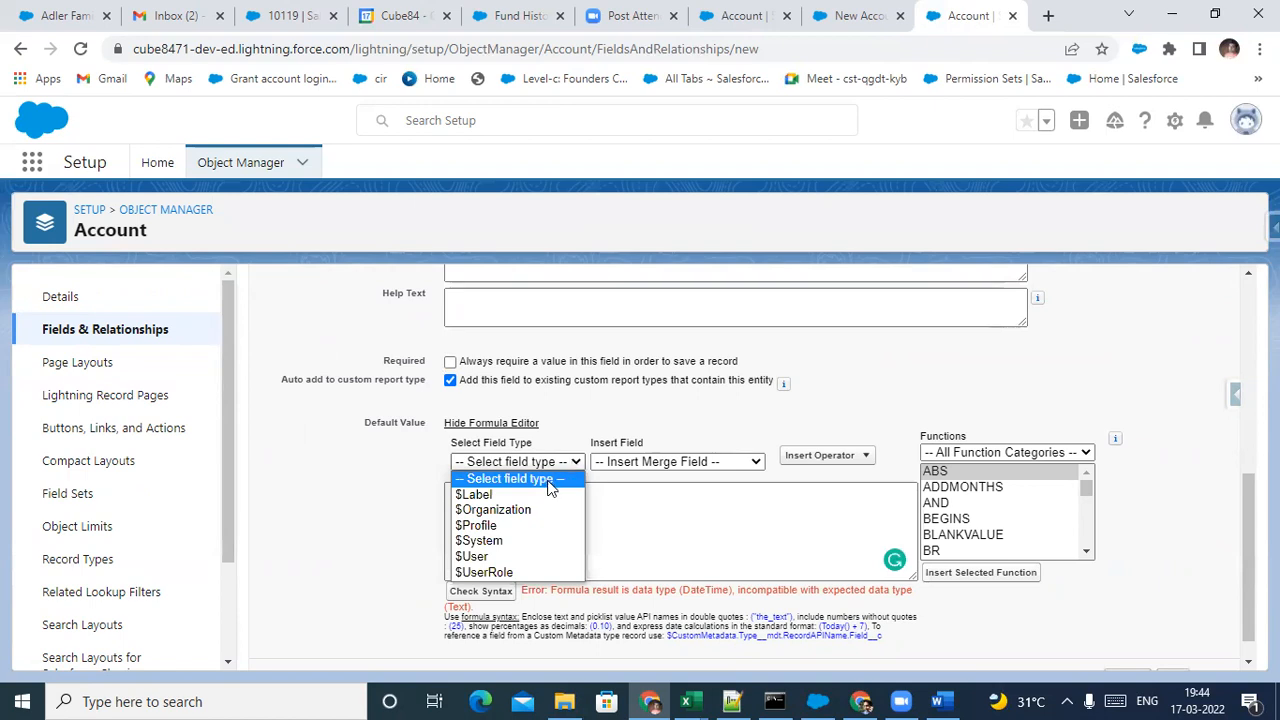
click(549, 523)
click(657, 465)
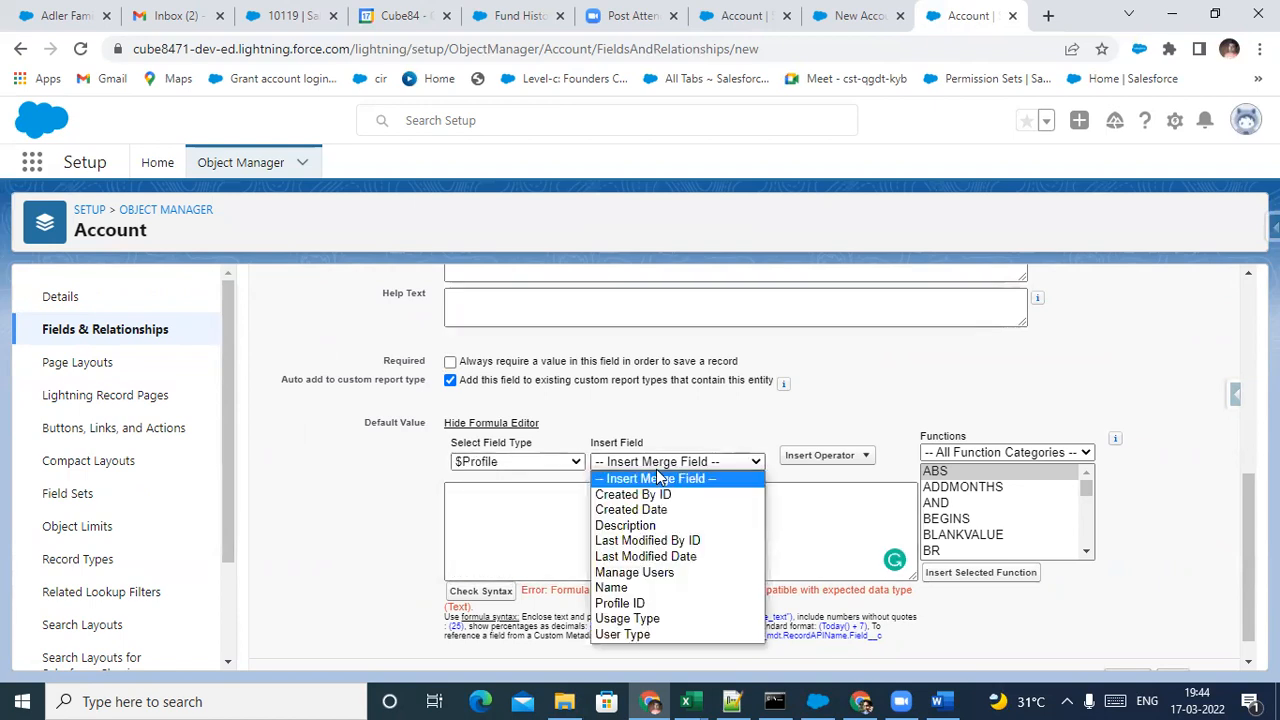
click(688, 588)
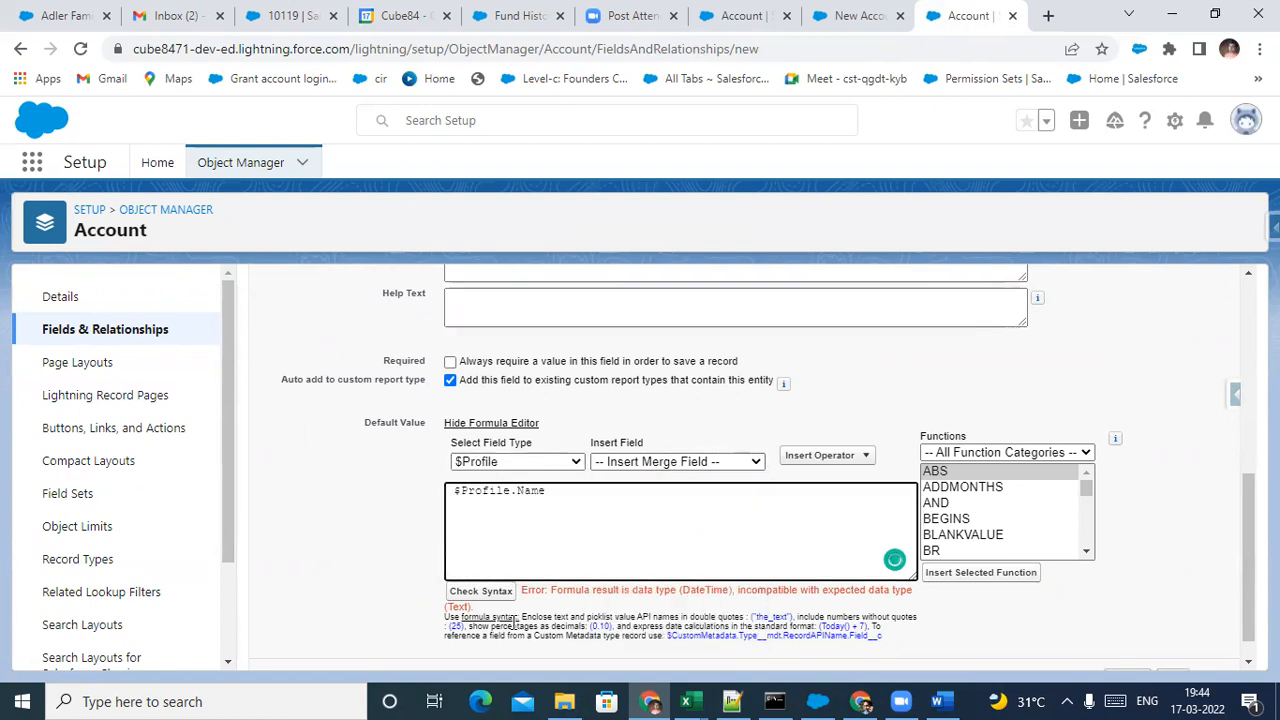
click(480, 591)
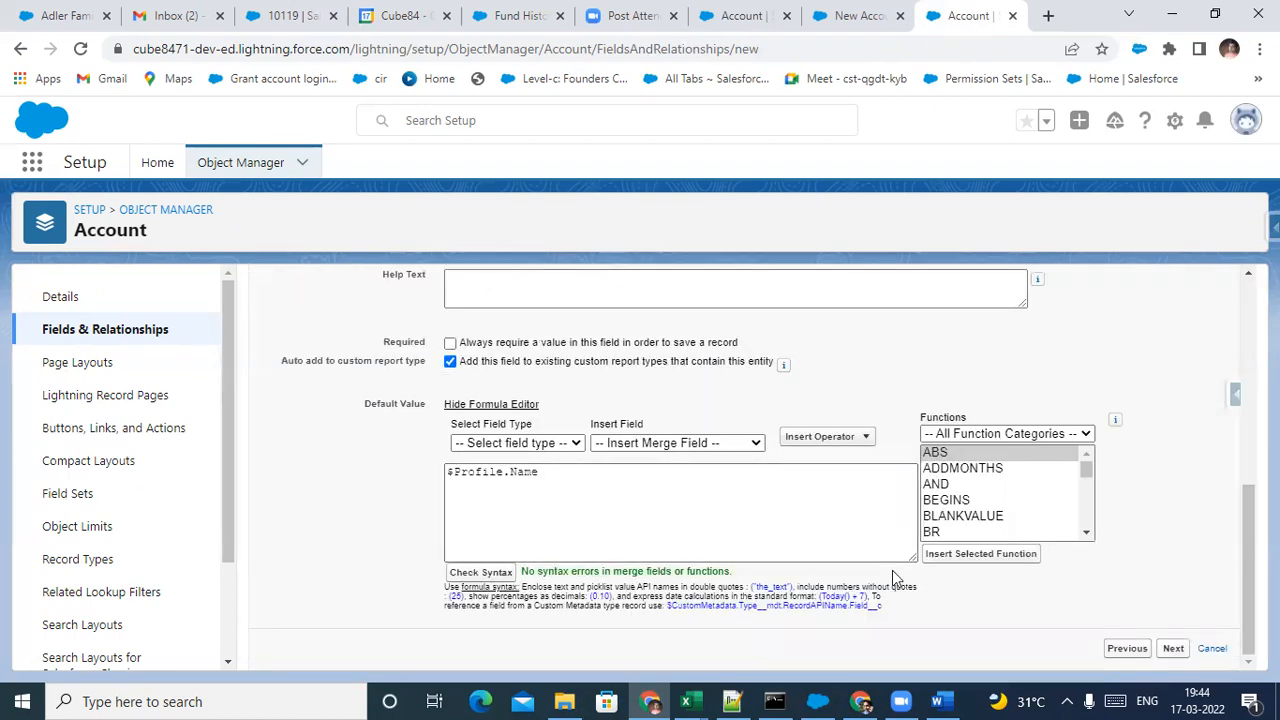
click(1173, 648)
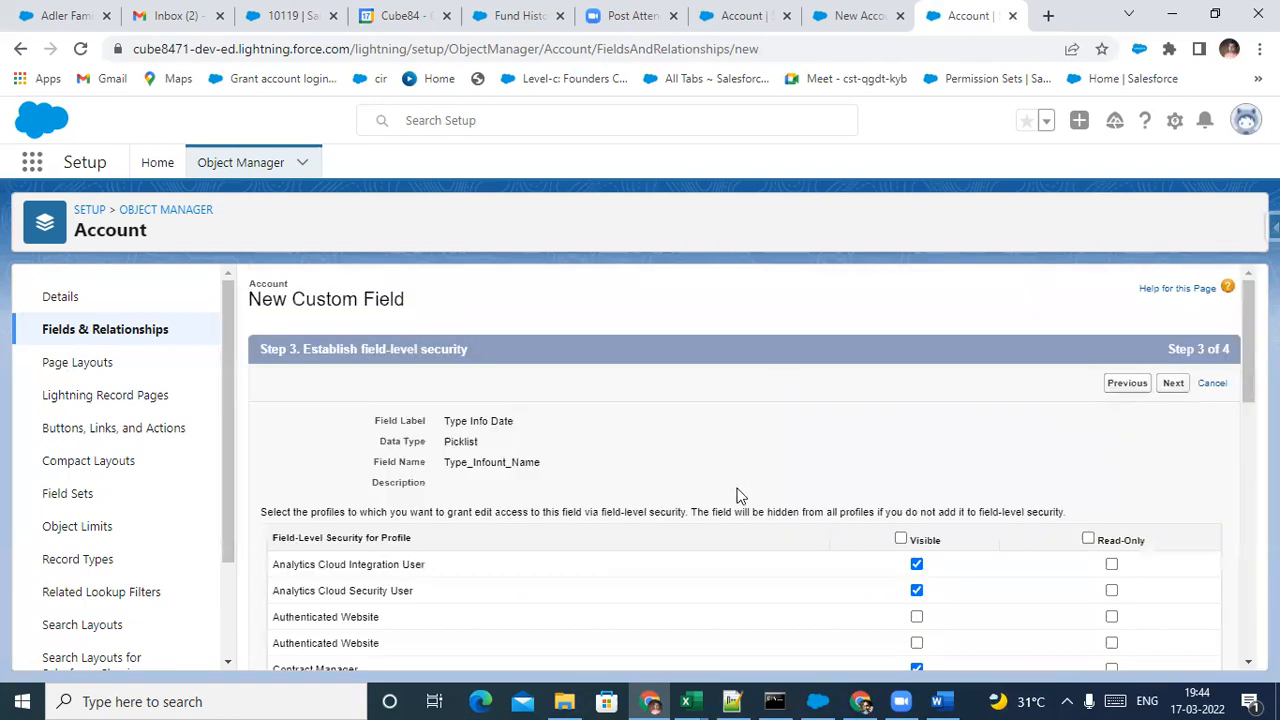
Examine the Type Info Date field's details and the profile access list for field-level security
scroll(697, 449, down, 1)
scroll(697, 449, down, 5)
scroll(546, 406, up, 7)
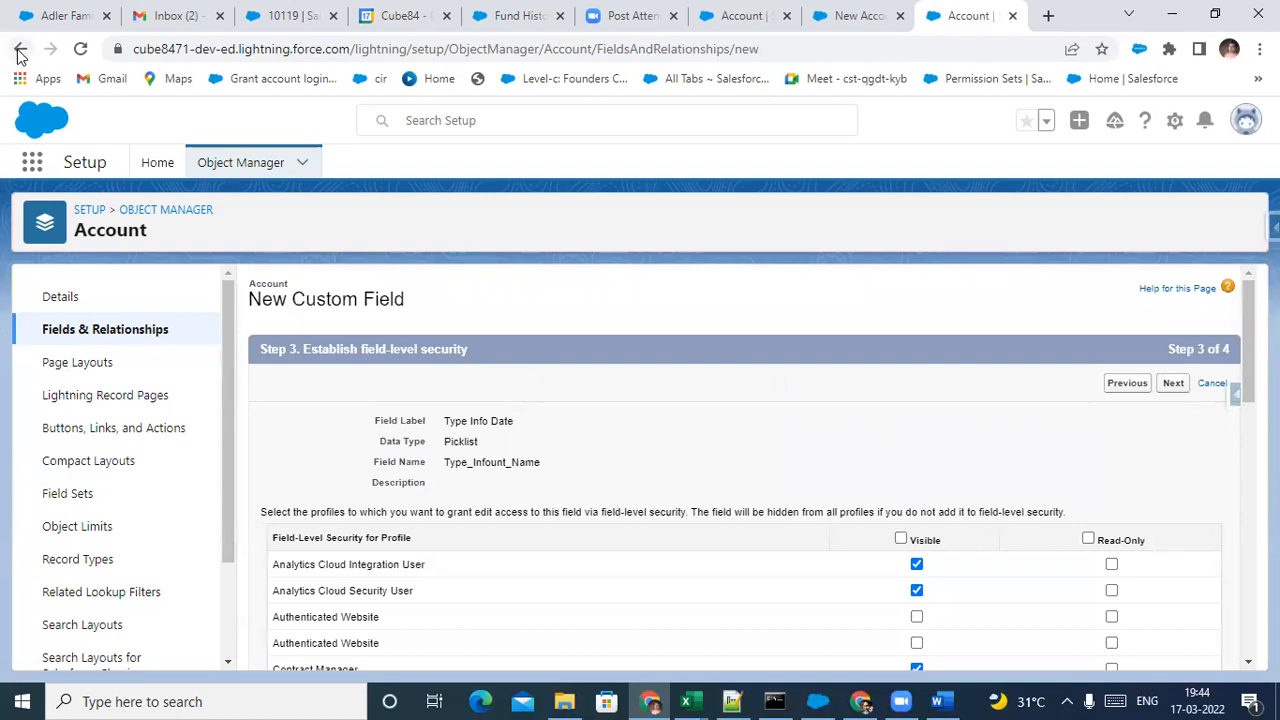
scroll(543, 406, down, 1)
scroll(543, 406, up, 1)
drag(447, 422, 1158, 430)
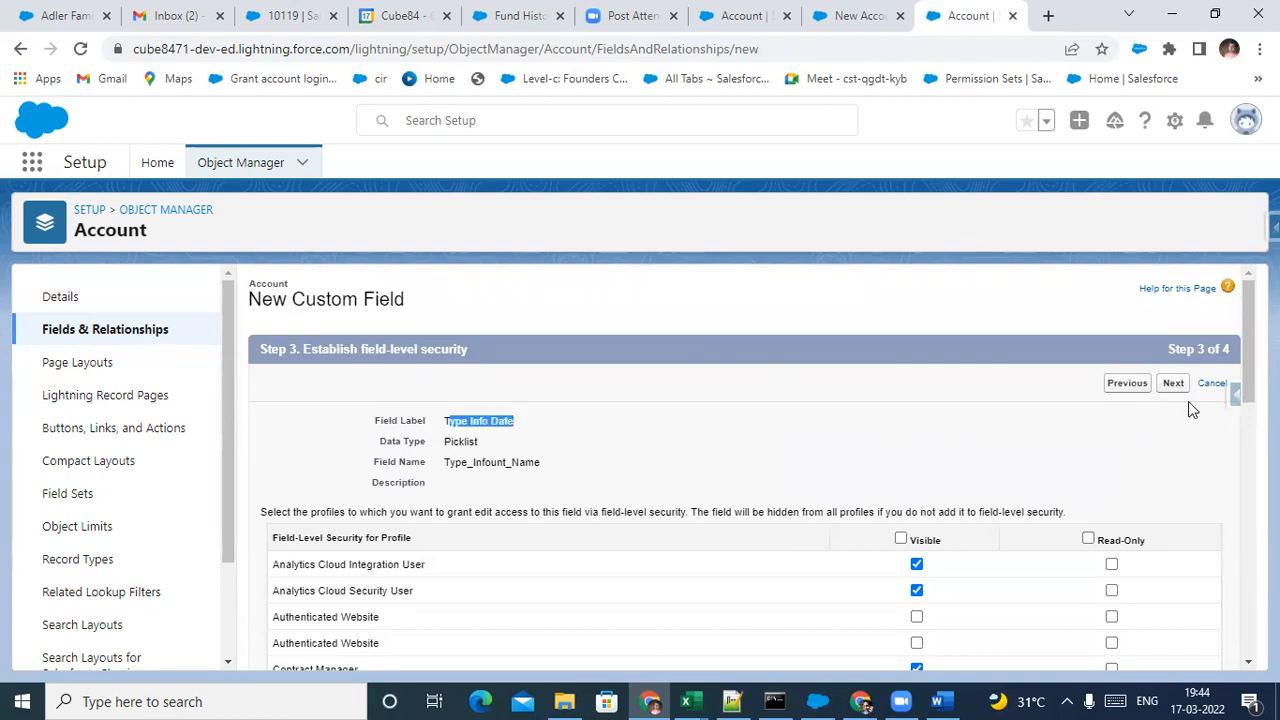
click(675, 355)
scroll(677, 354, down, 3)
scroll(583, 371, up, 4)
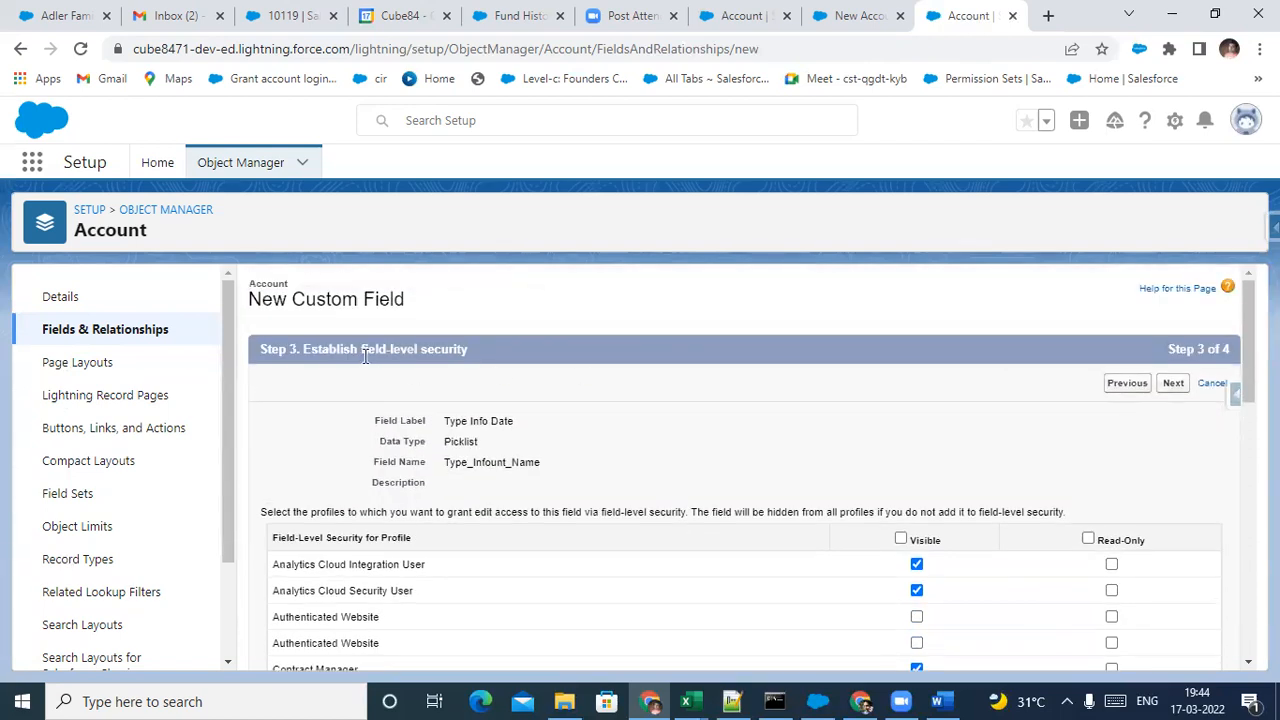
scroll(365, 355, down, 3)
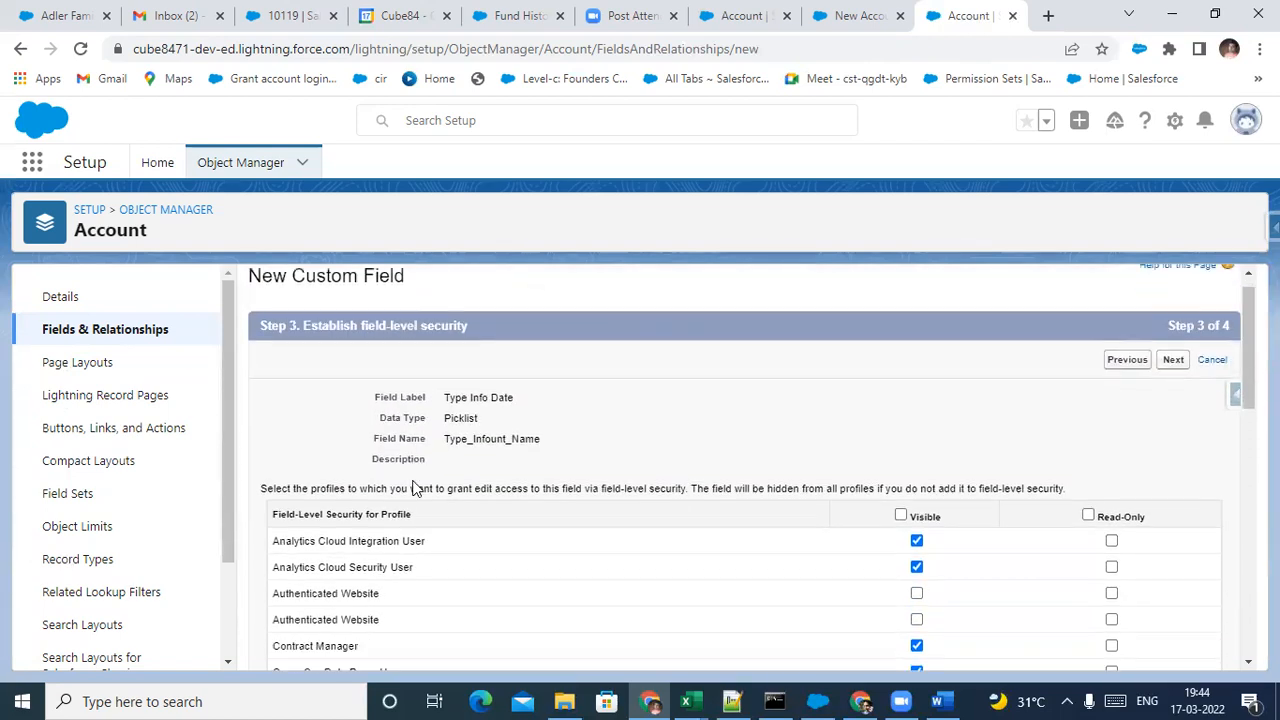
scroll(414, 486, up, 3)
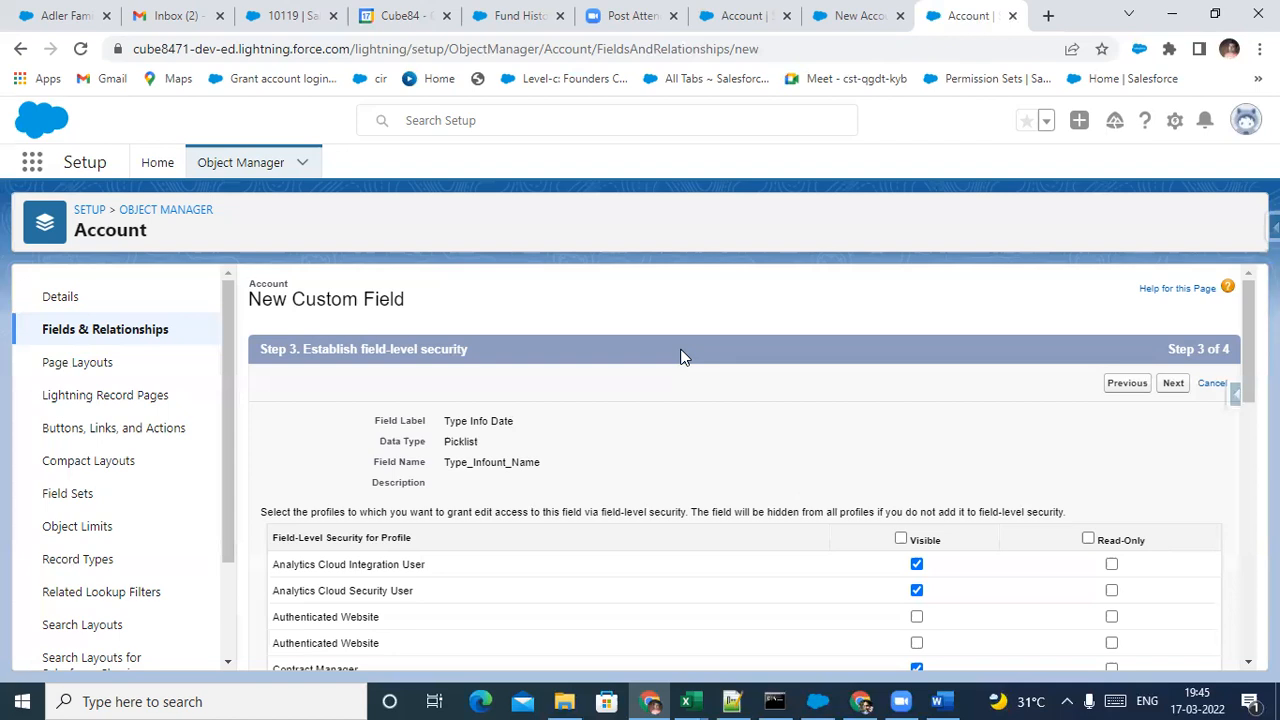
Remove the new field's visibility for the Custom: Support Profile
scroll(1106, 472, down, 5)
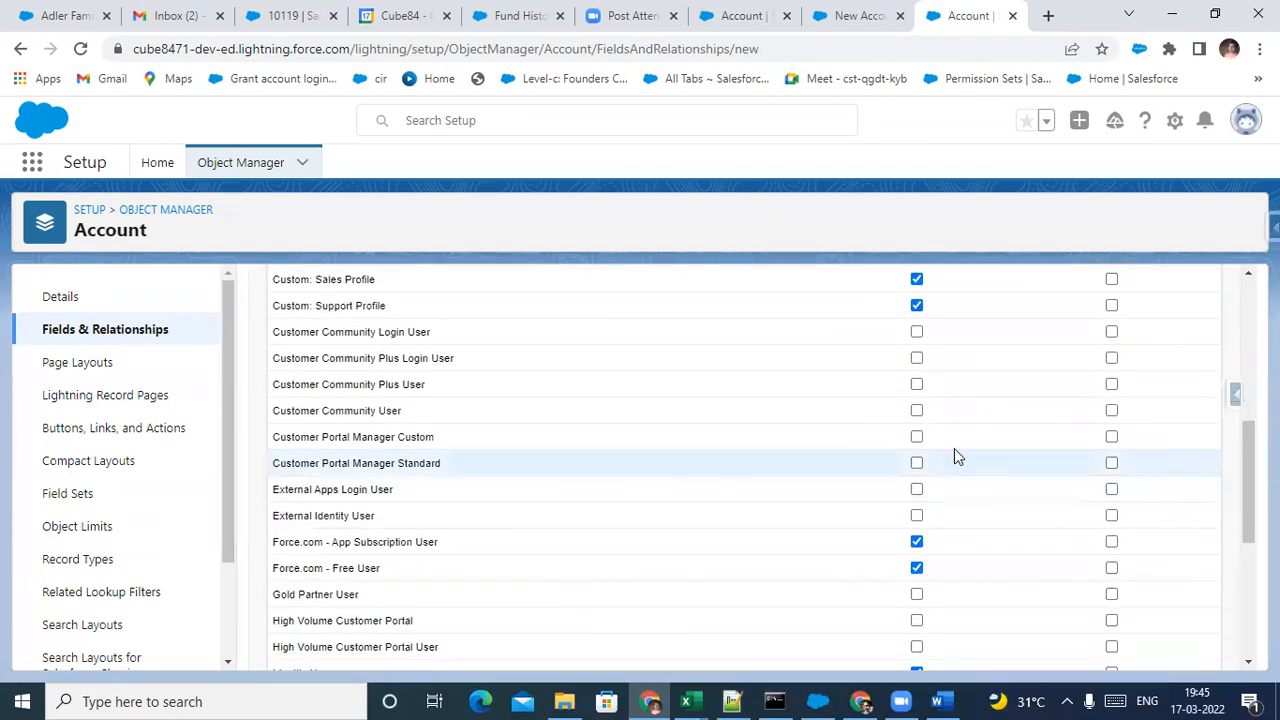
scroll(900, 400, up, 2)
scroll(900, 401, down, 6)
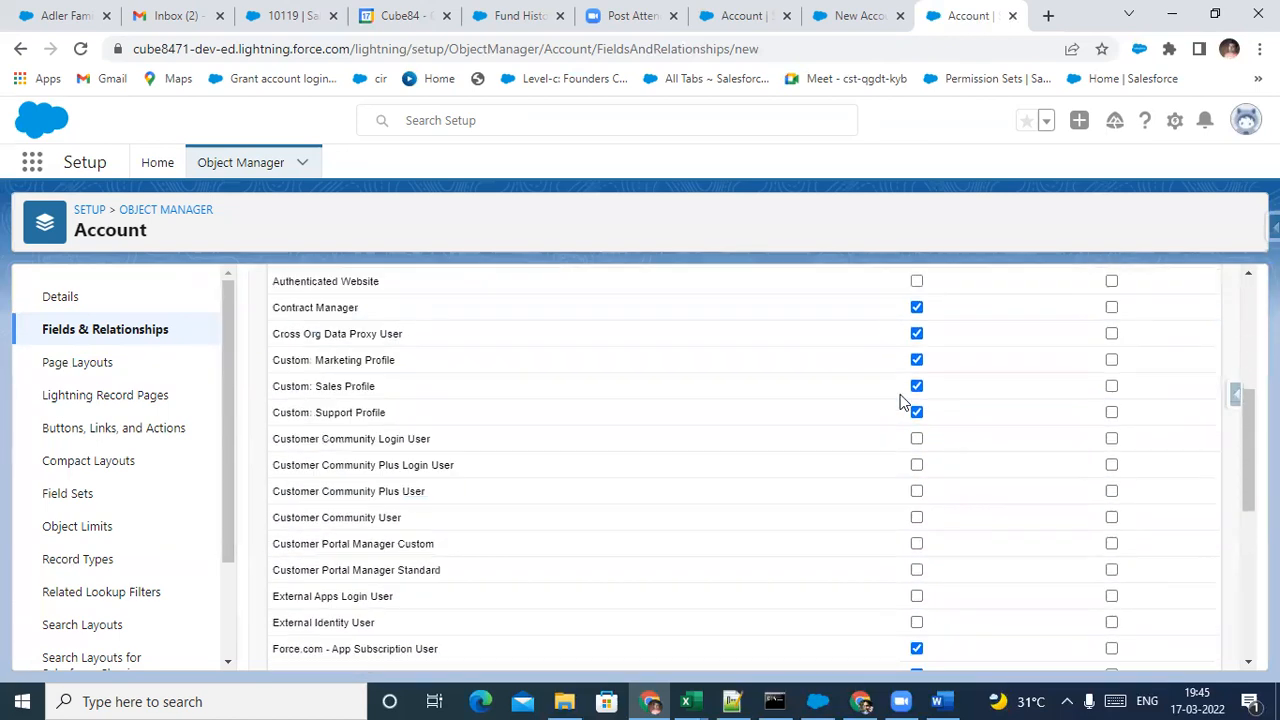
scroll(905, 400, up, 5)
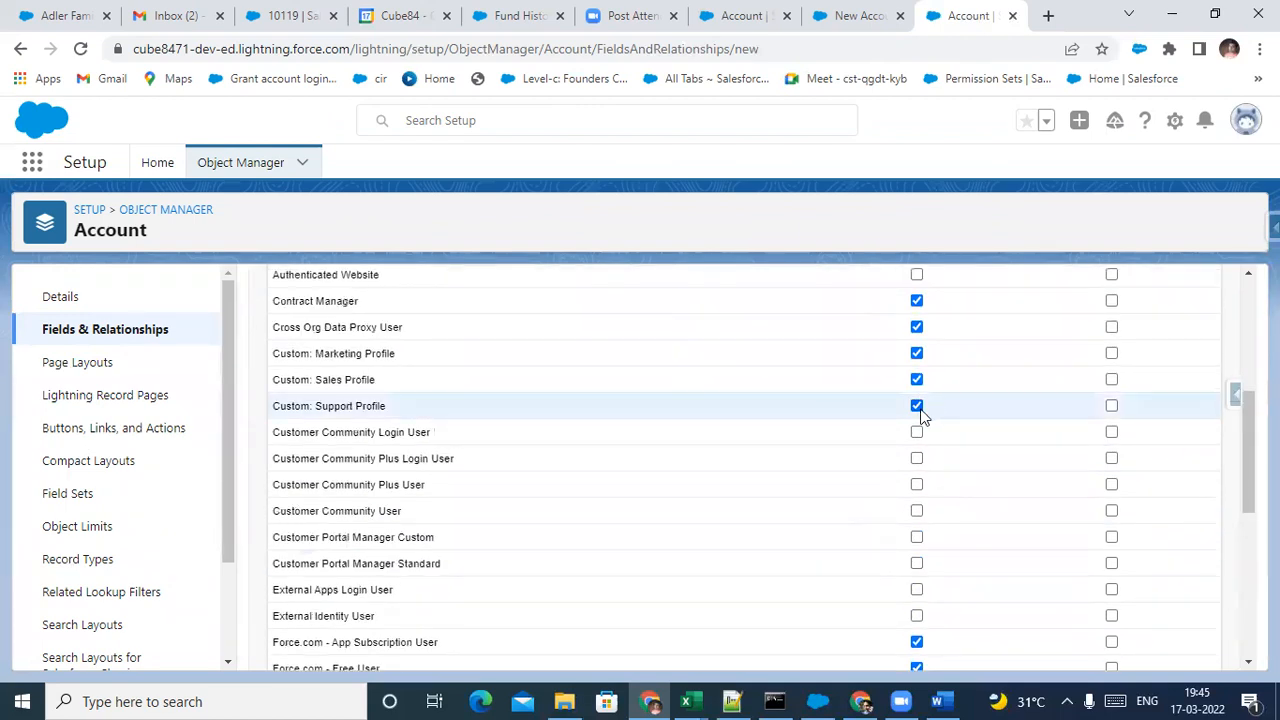
click(918, 408)
scroll(920, 413, up, 3)
scroll(920, 413, up, 2)
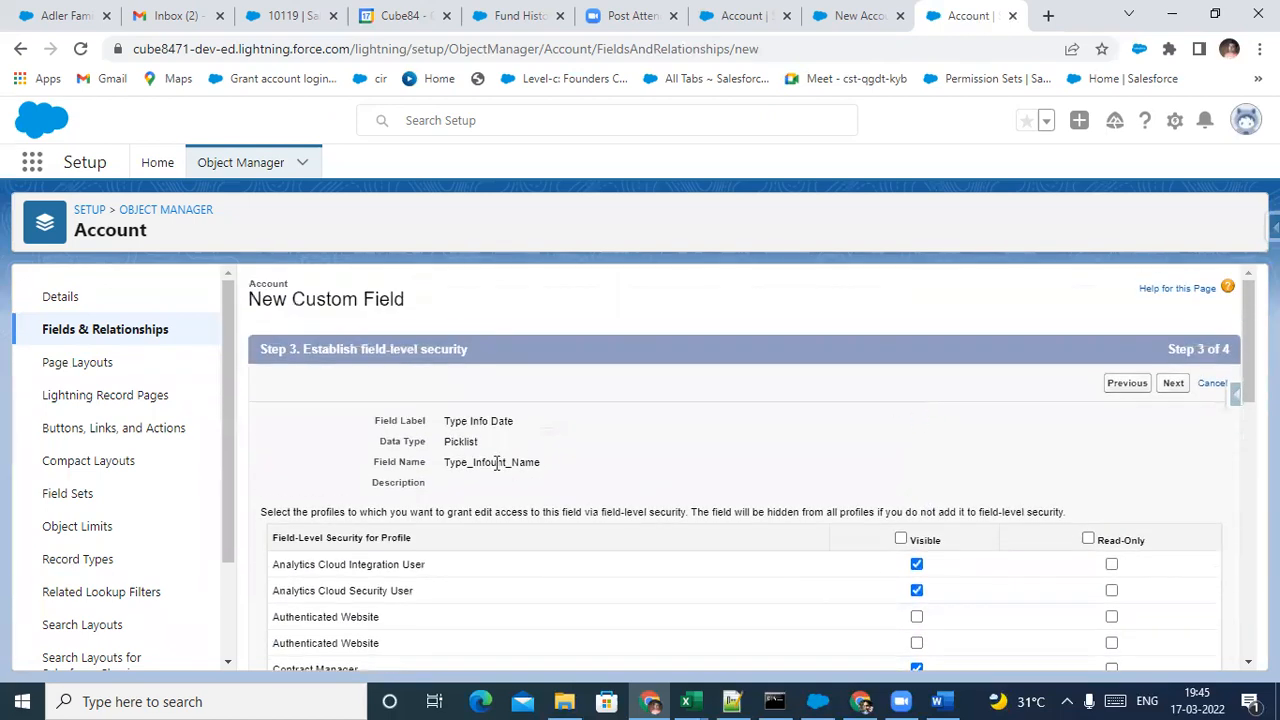
Review the Type Info Date label against the visible and read-only access across all profiles
drag(447, 424, 559, 430)
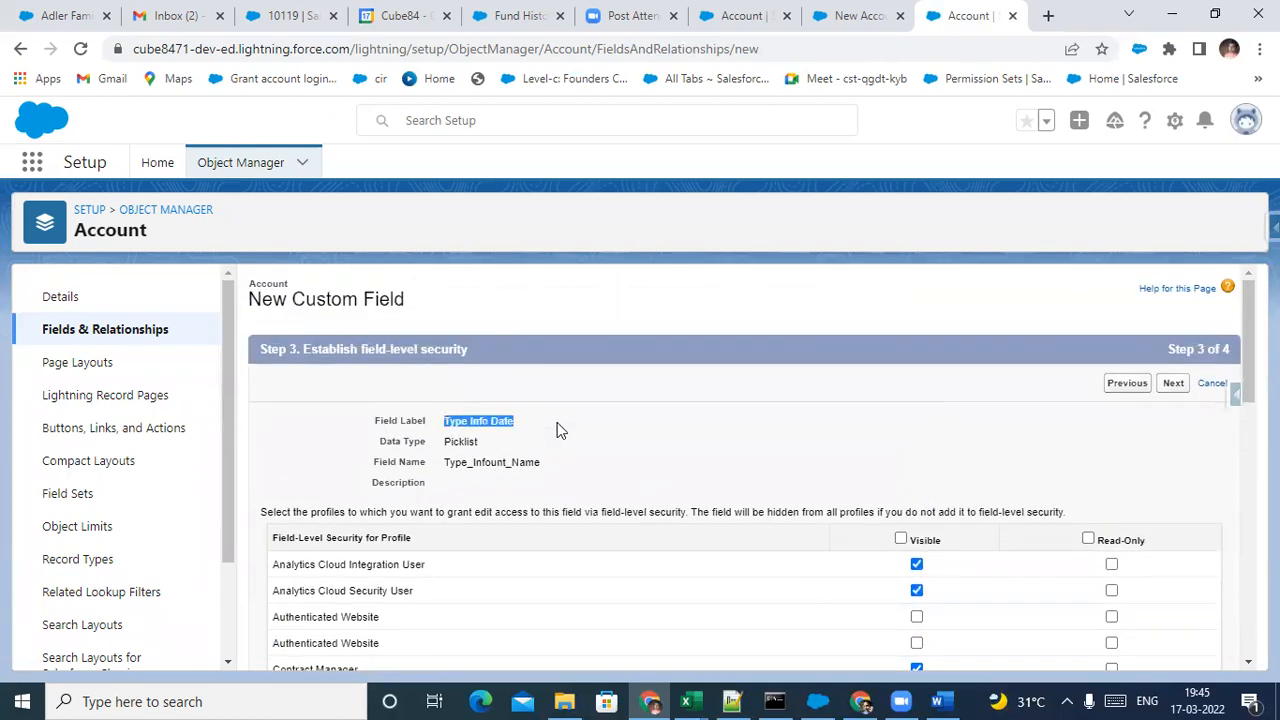
scroll(557, 429, down, 5)
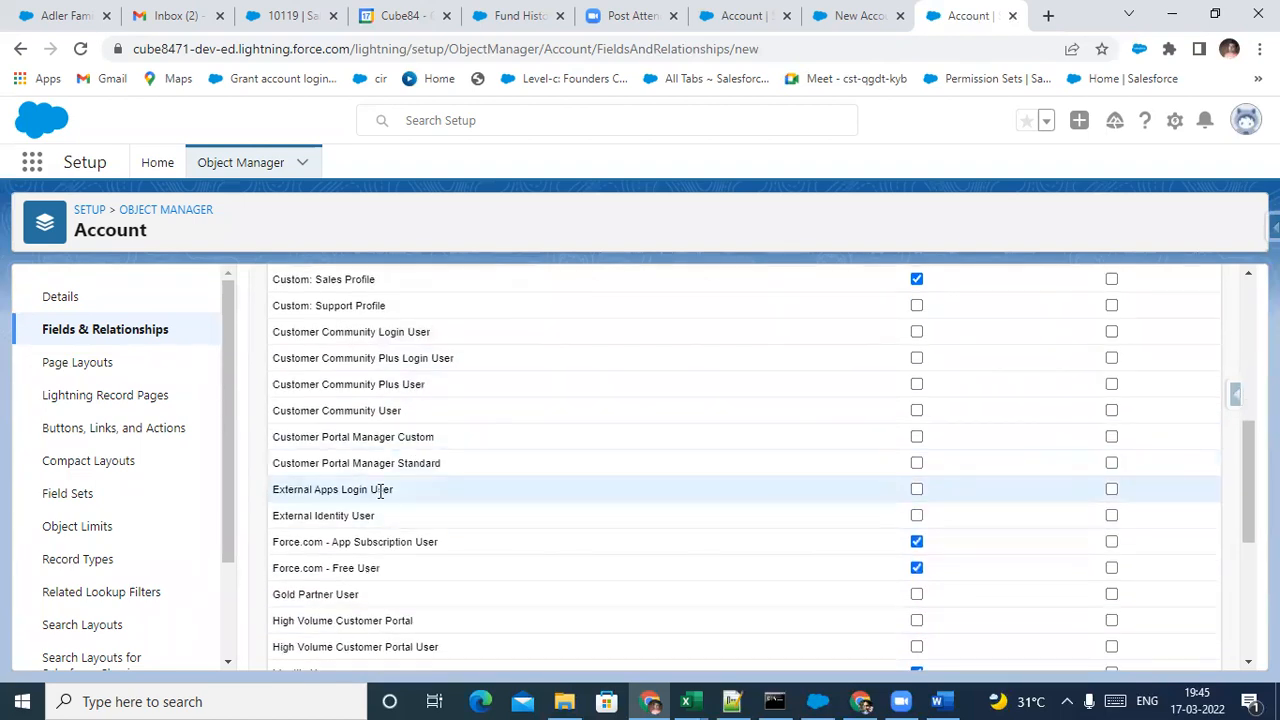
scroll(409, 486, up, 5)
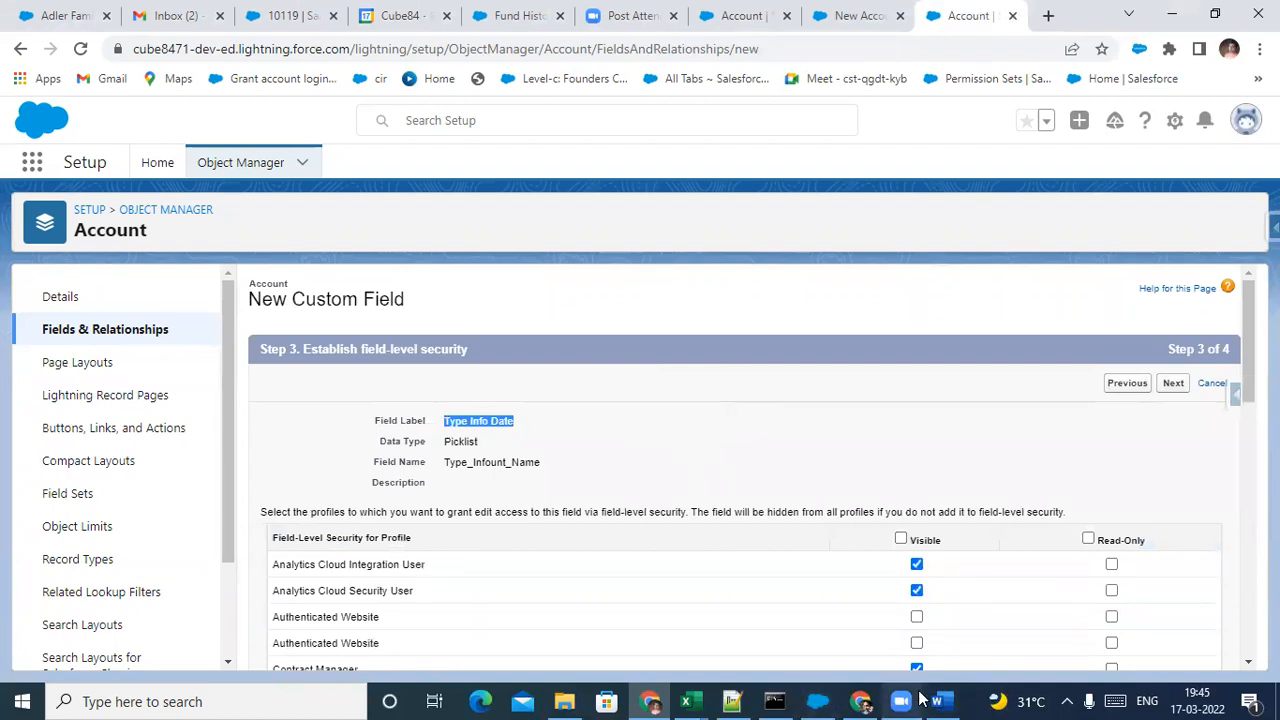
mouse_move(921, 699)
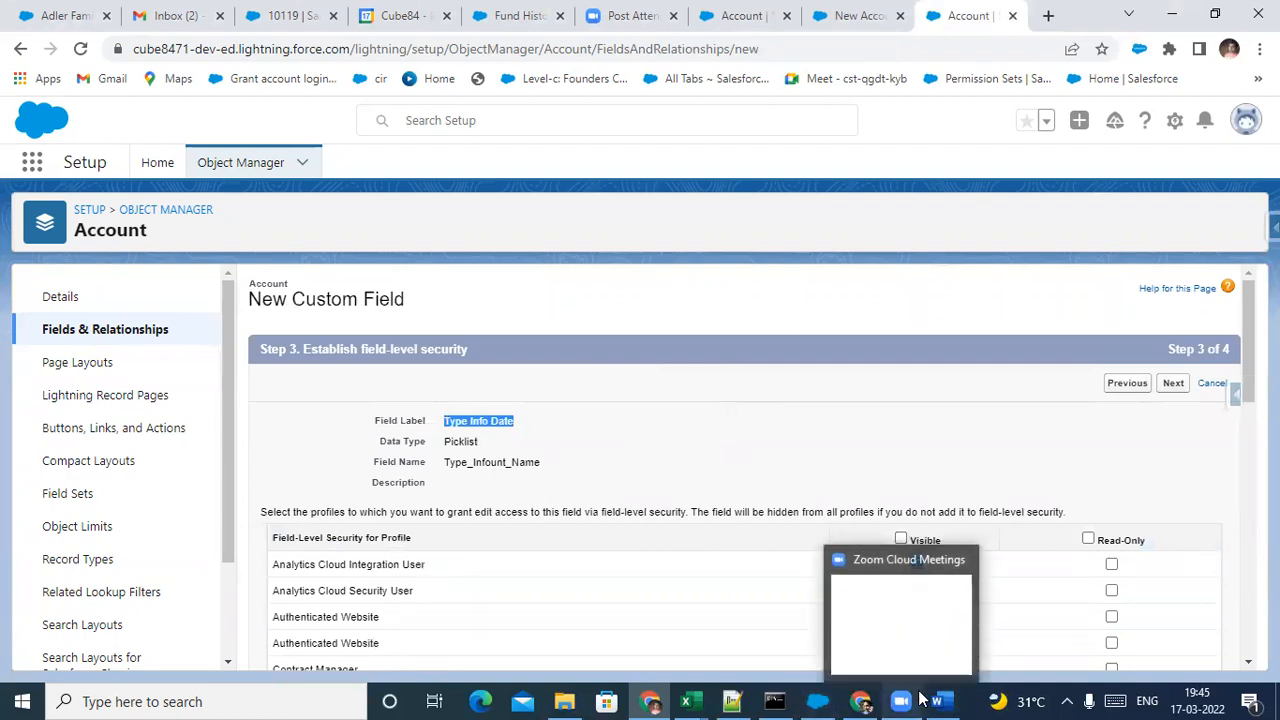
click(773, 285)
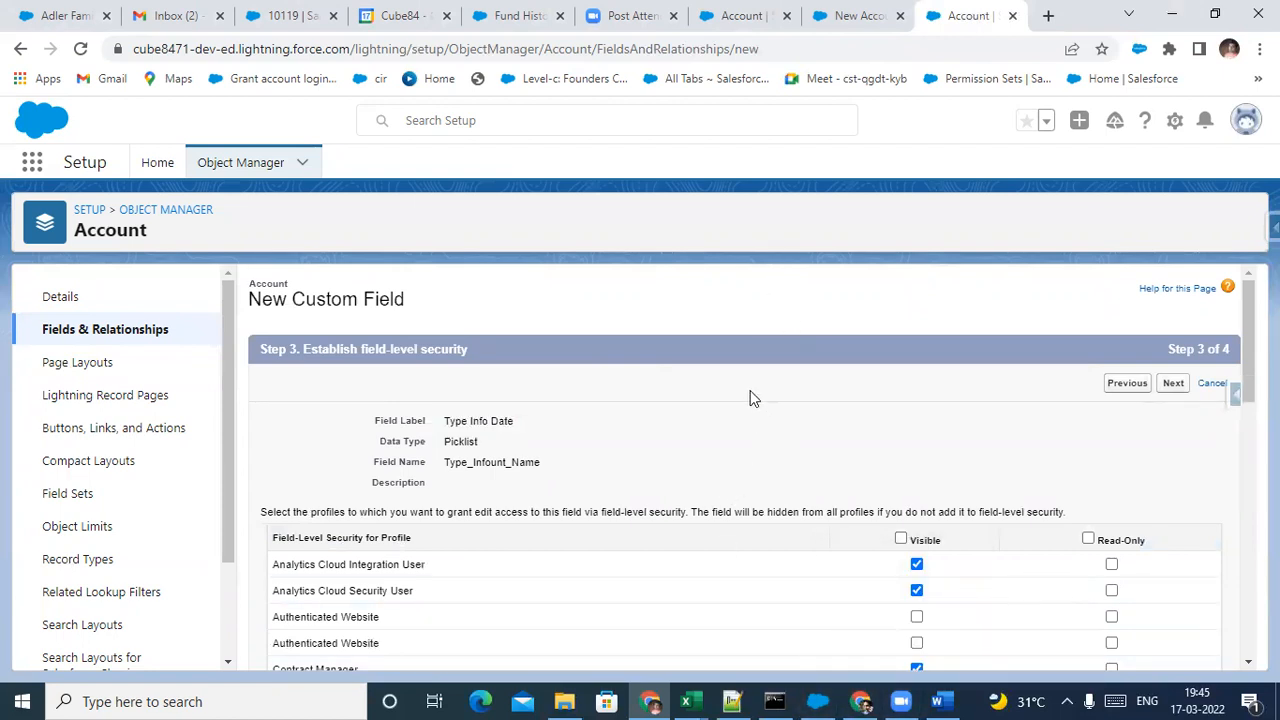
scroll(752, 400, down, 5)
scroll(750, 392, down, 3)
scroll(748, 389, up, 7)
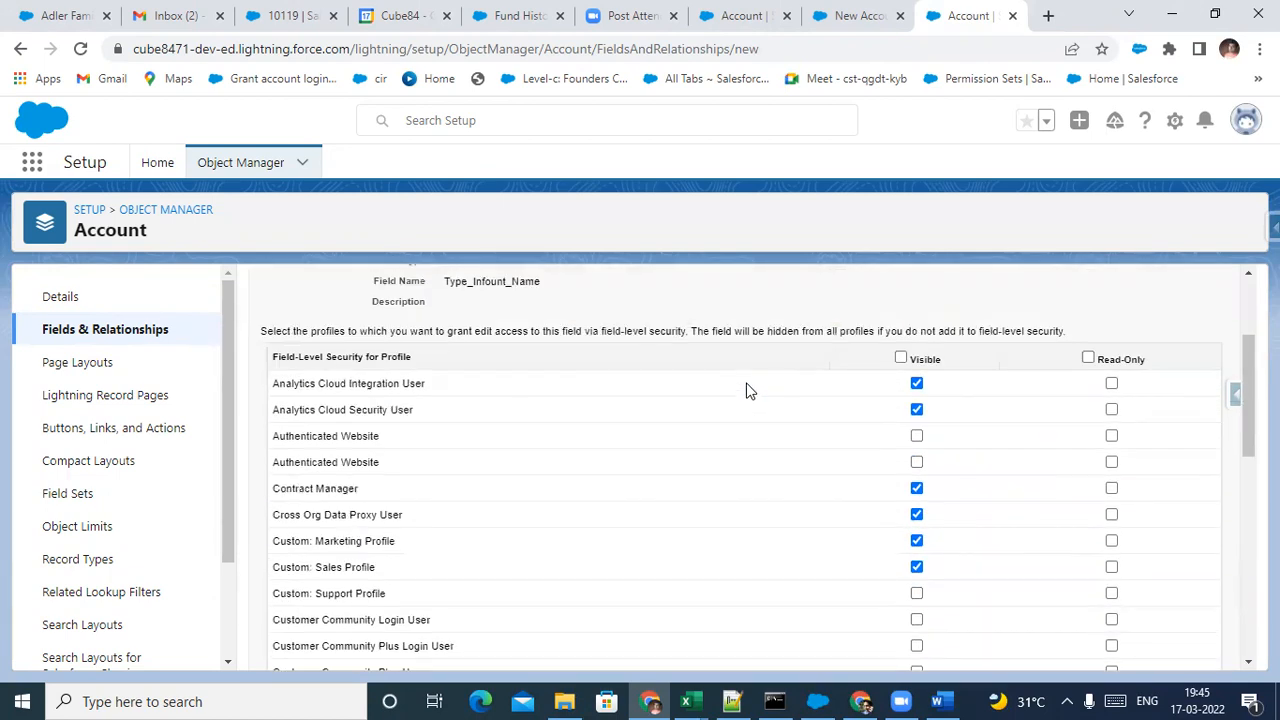
scroll(591, 374, down, 5)
scroll(715, 467, down, 3)
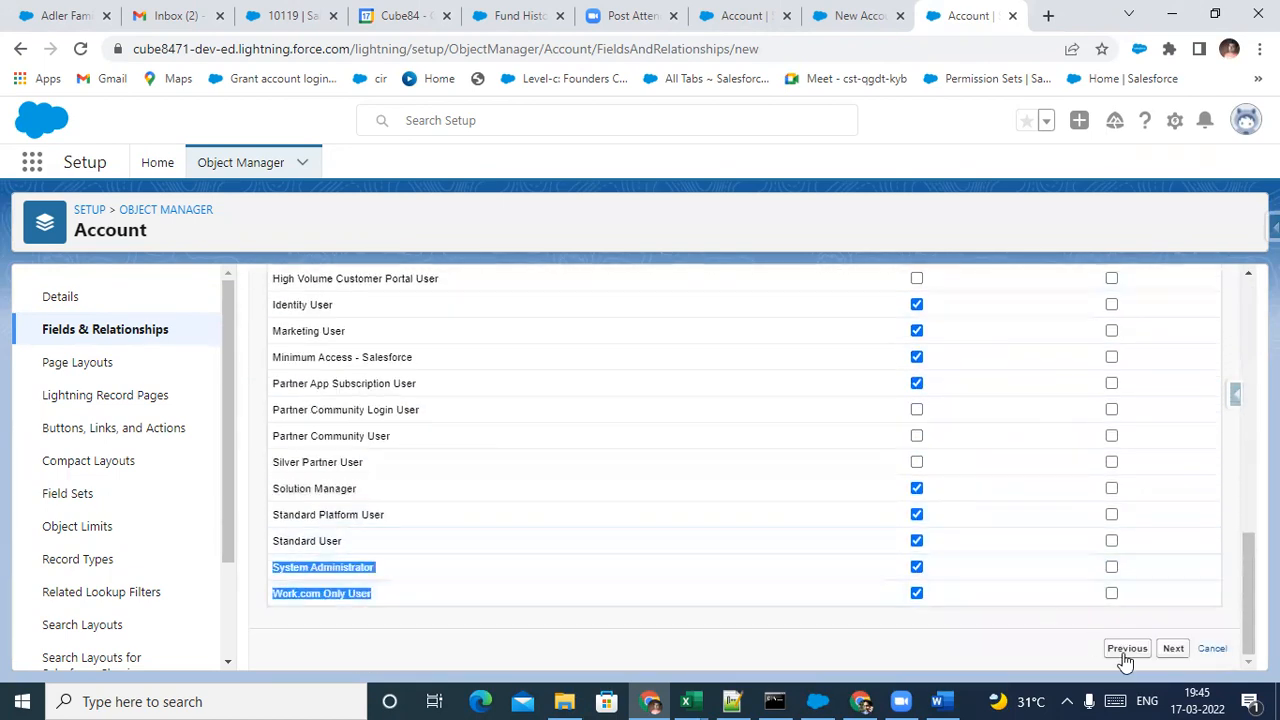
Continue to the final step of the new field setup and review the page layouts that include the field
click(1173, 648)
scroll(985, 525, down, 1)
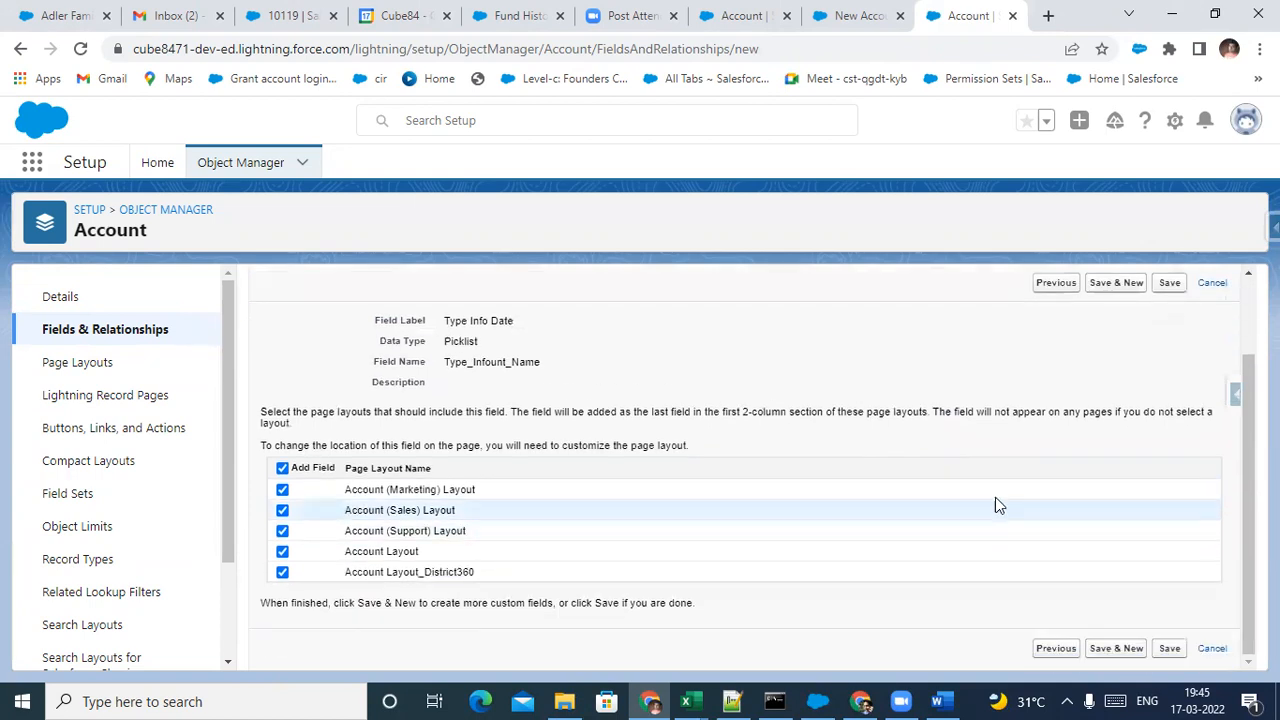
scroll(296, 482, up, 1)
scroll(373, 459, down, 1)
scroll(373, 425, up, 1)
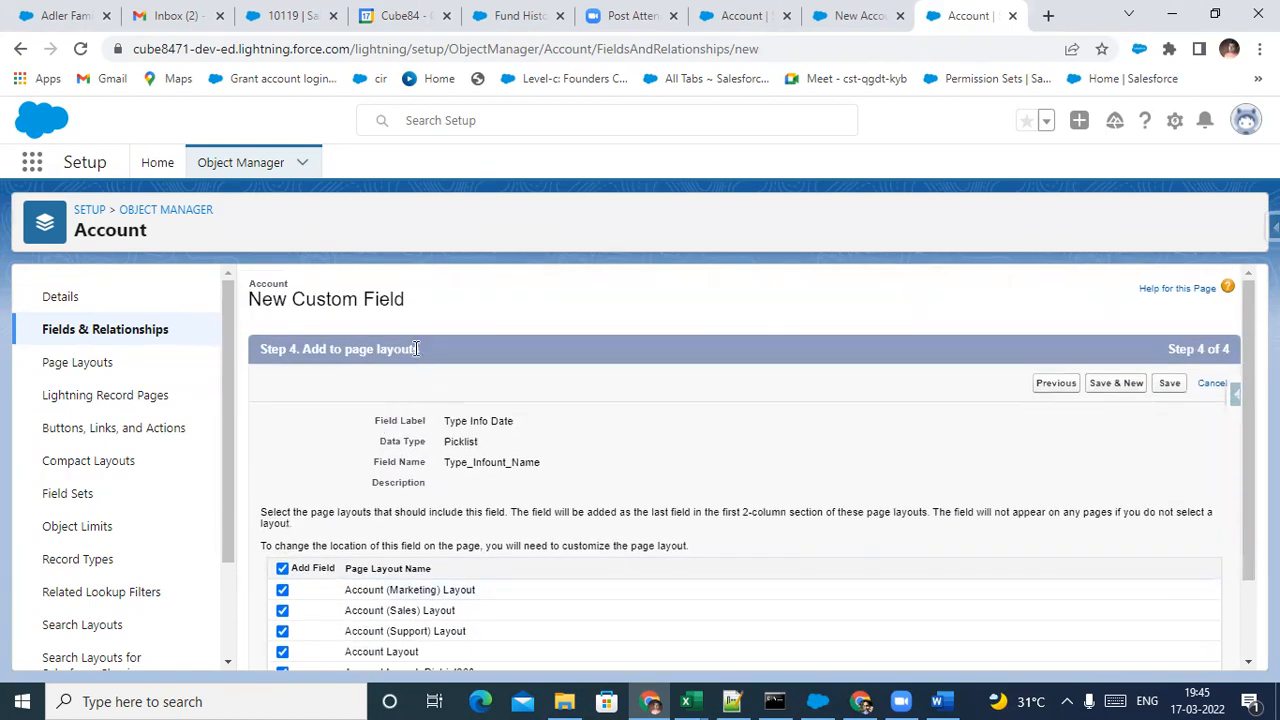
Discard the unfinished New Account form and open the Account Layout_District360 page layout for editing
click(866, 17)
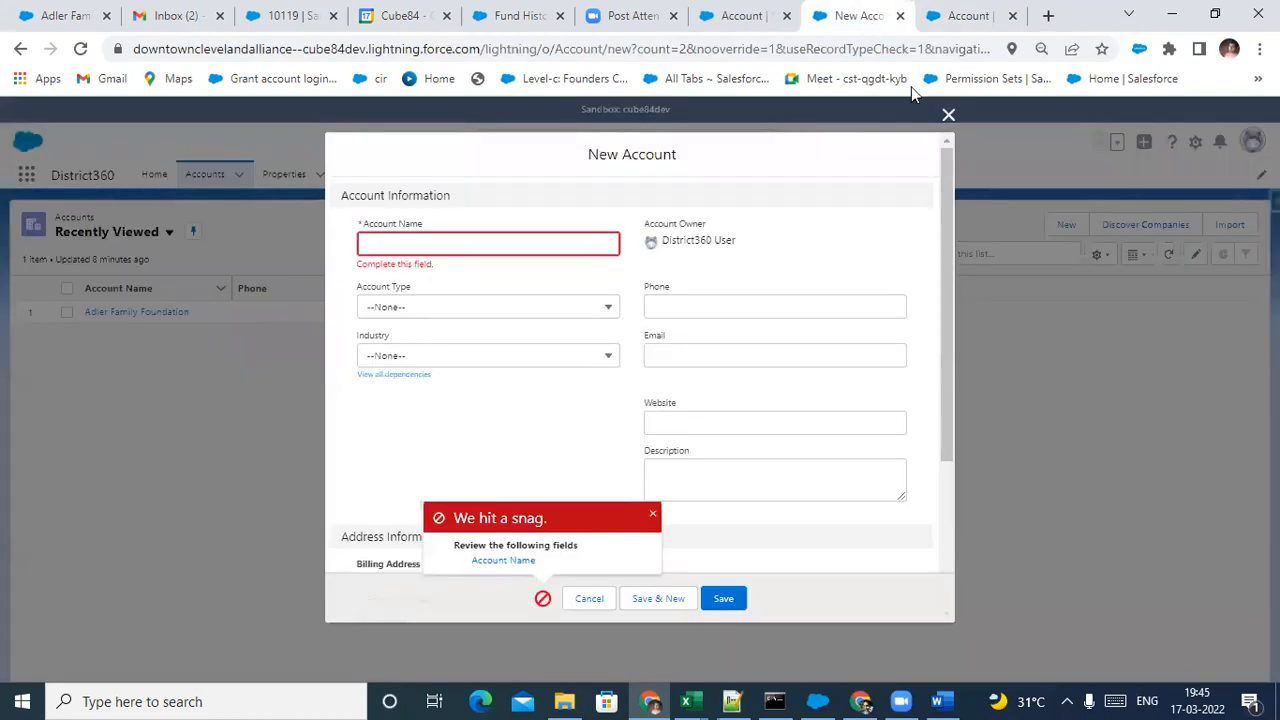
click(948, 114)
click(742, 15)
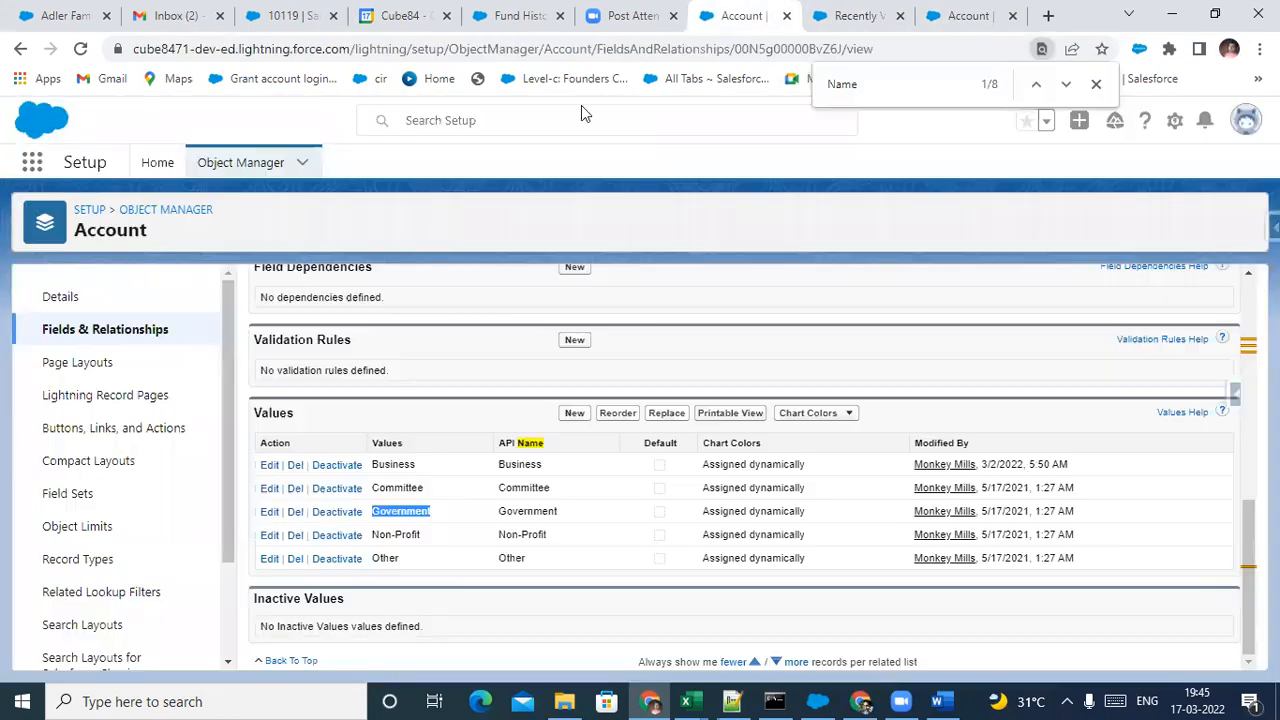
click(110, 366)
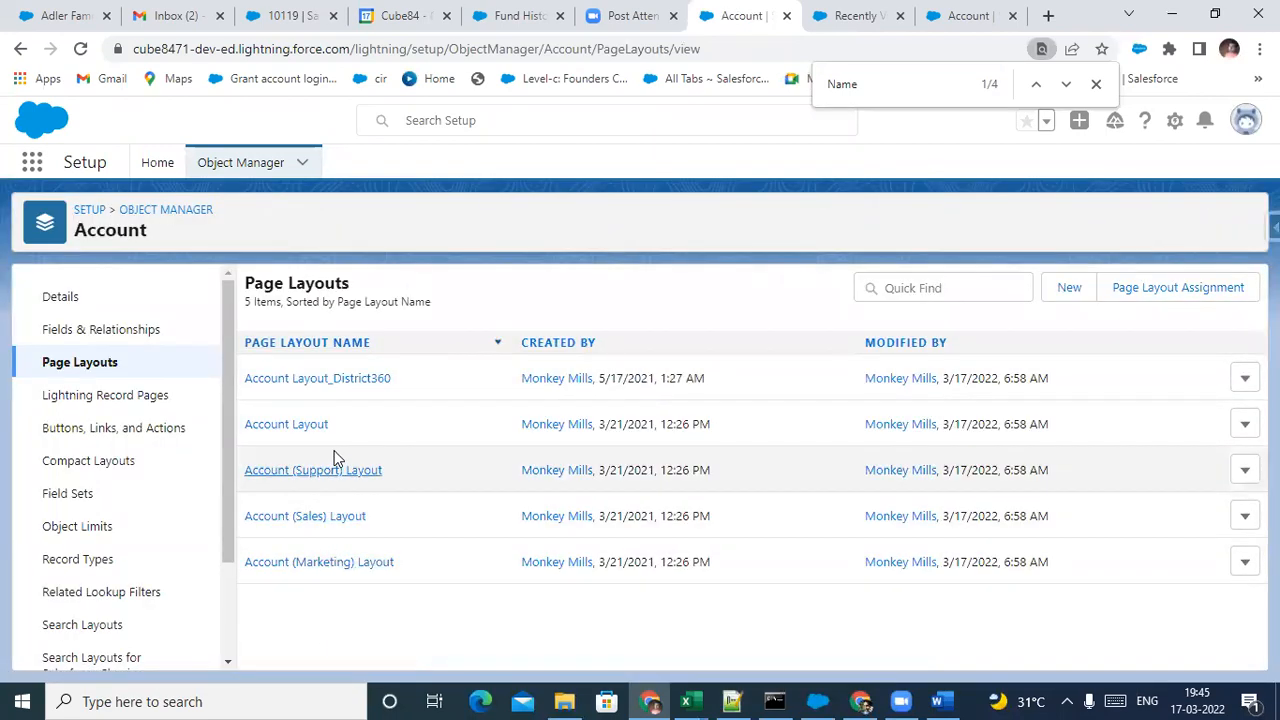
click(341, 383)
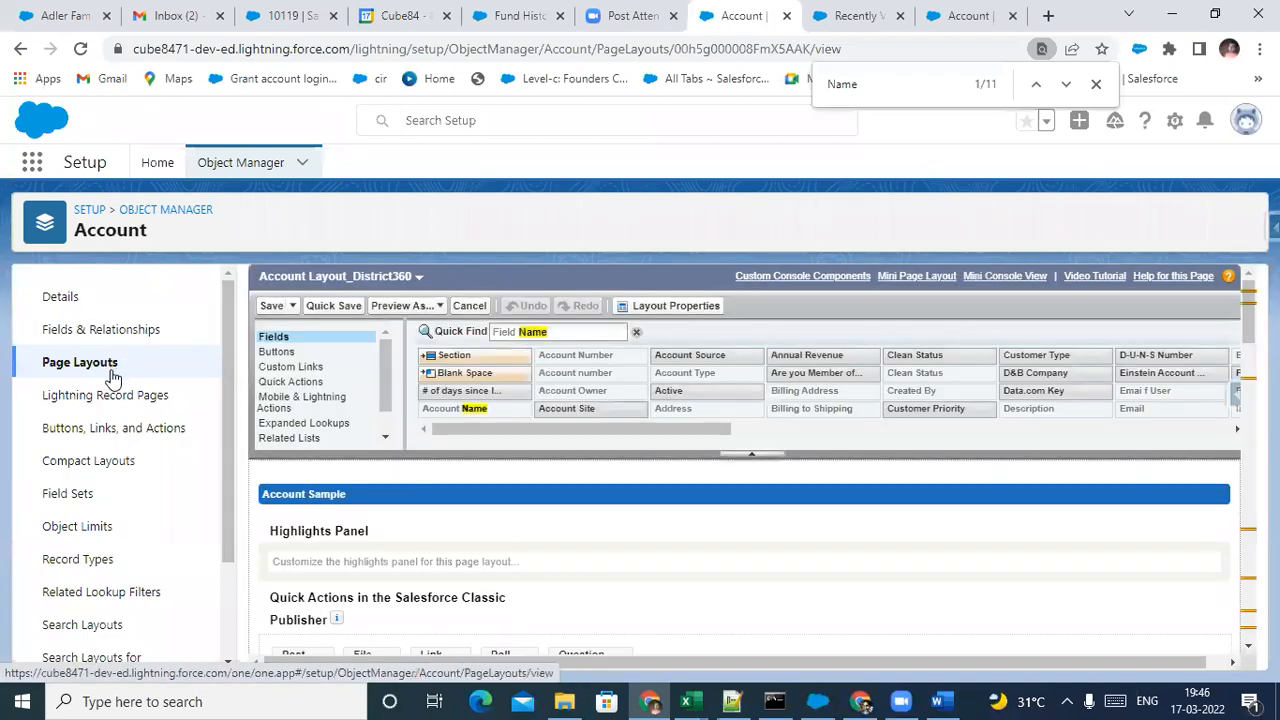
Place Account Type directly below Account Name and Type Number directly below Account Type in the Account Information section
scroll(358, 470, down, 4)
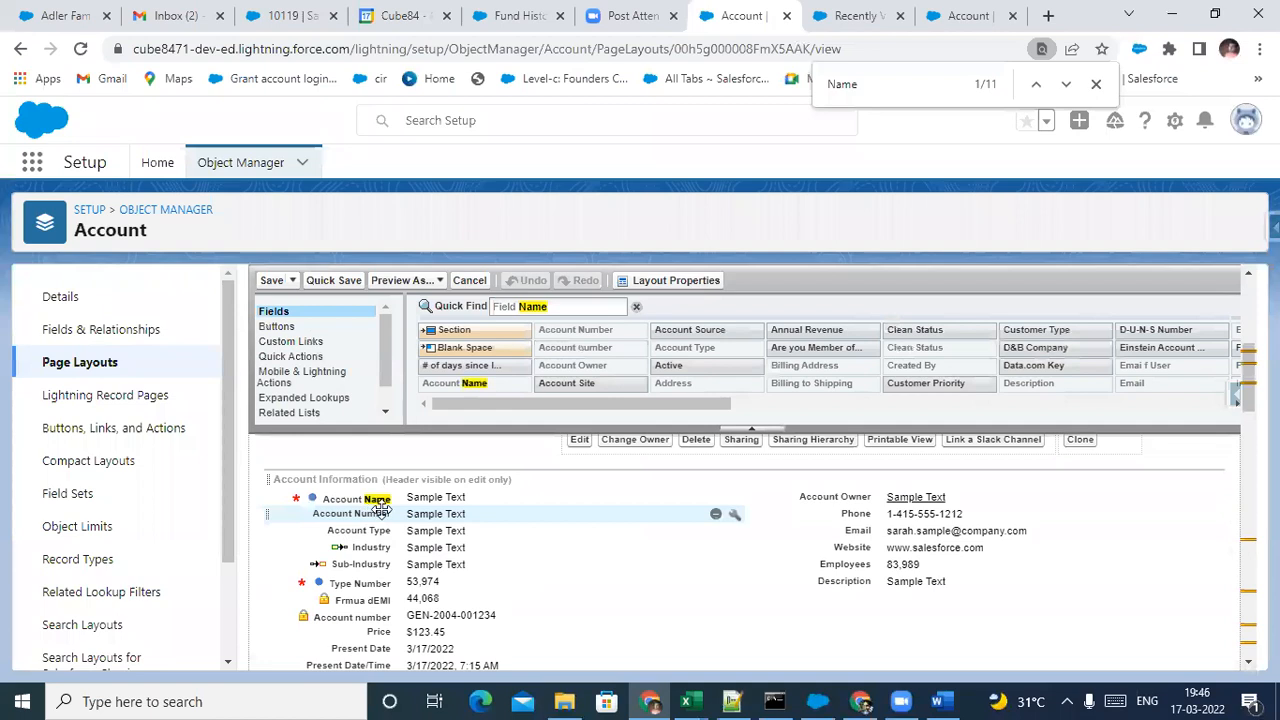
mouse_move(380, 510)
mouse_down()
mouse_move(380, 494)
mouse_move(384, 508)
mouse_up()
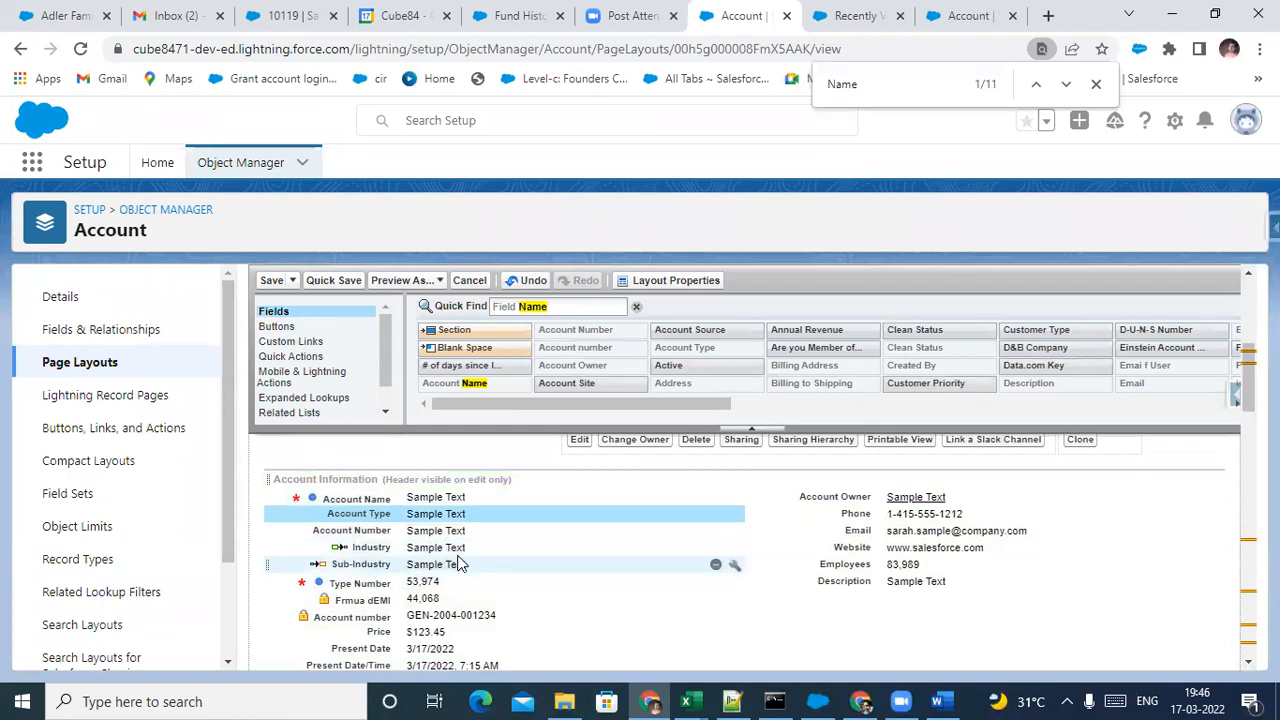
scroll(443, 580, down, 1)
scroll(428, 514, up, 1)
click(415, 583)
drag(415, 583, 414, 531)
Move Present Date and both Present Date/Time fields below Description in the second column of Account Information
scroll(343, 557, down, 1)
scroll(386, 563, up, 1)
scroll(386, 560, down, 1)
scroll(390, 555, up, 3)
scroll(403, 543, down, 4)
scroll(410, 553, up, 1)
scroll(415, 552, down, 3)
scroll(435, 530, up, 3)
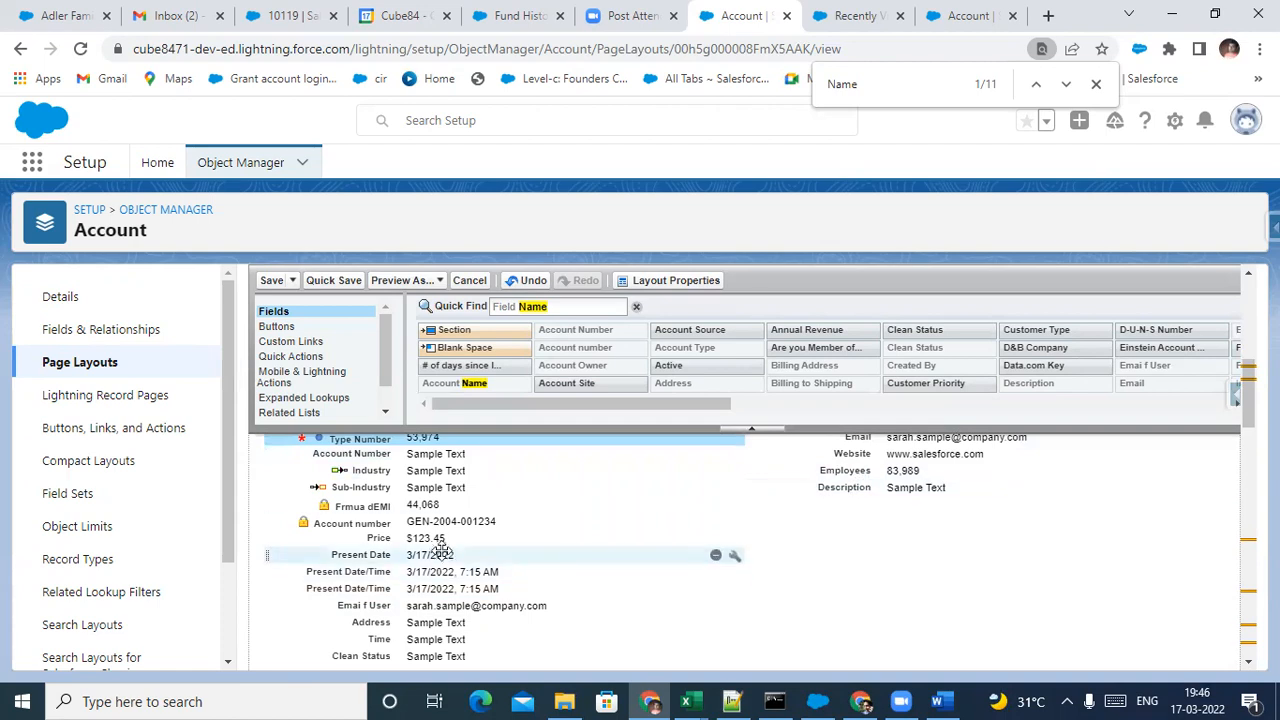
drag(432, 554, 822, 512)
drag(552, 556, 828, 548)
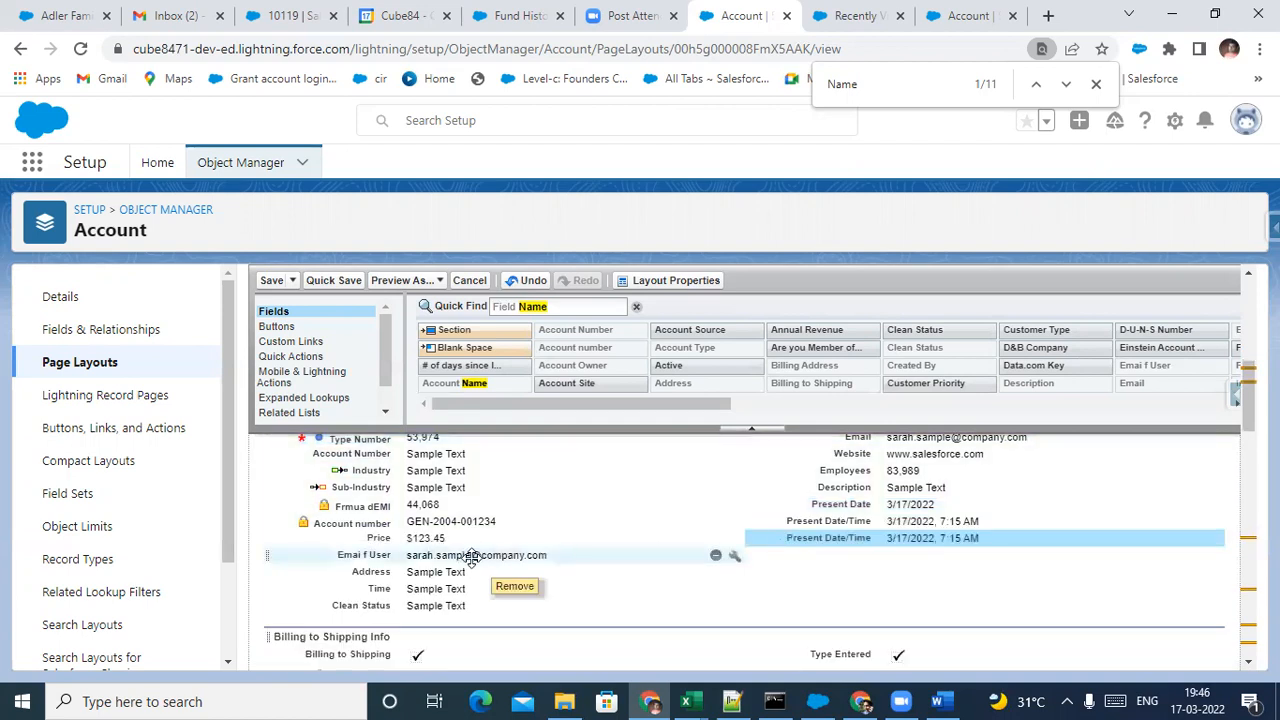
Move the Time and Clean Status fields into the second column of the Account Information section
drag(457, 582, 848, 547)
drag(452, 590, 854, 466)
scroll(337, 414, up, 5)
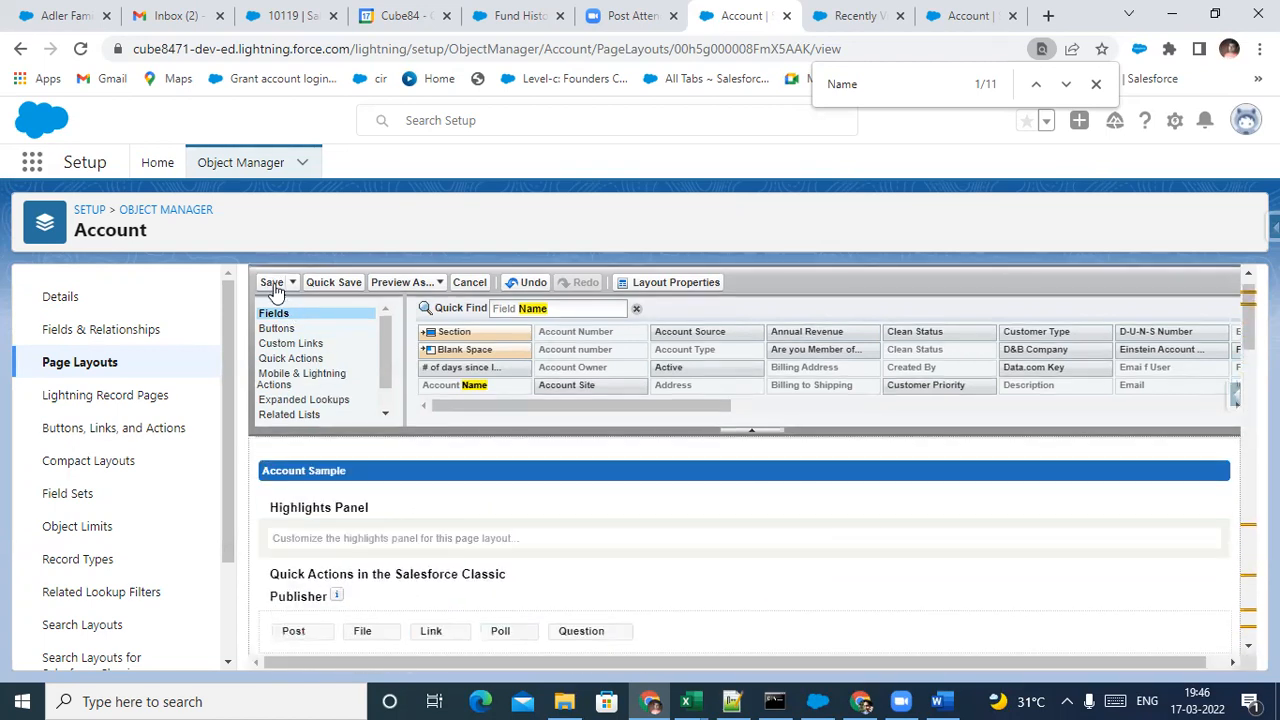
scroll(280, 472, down, 5)
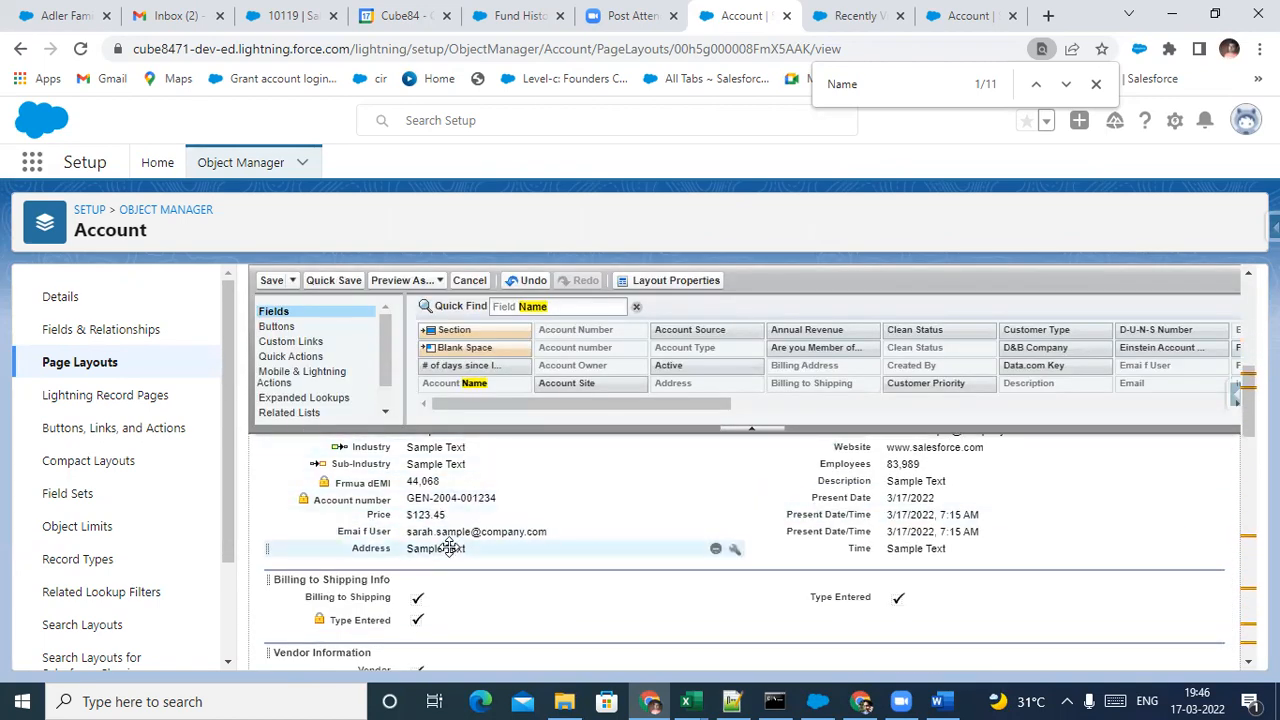
scroll(451, 546, down, 1)
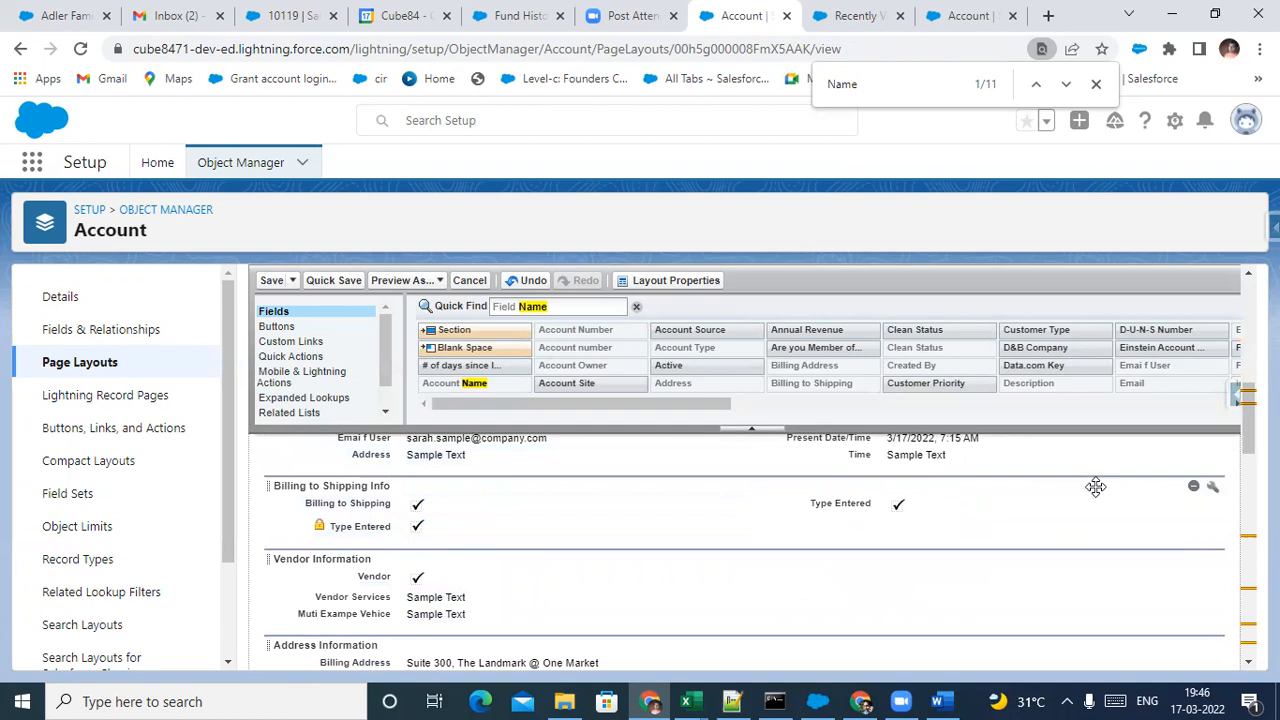
Close the Zoom post-meeting browser tab and dismiss the find-in-page bar on the Account page layout
mouse_move(1192, 490)
click(853, 15)
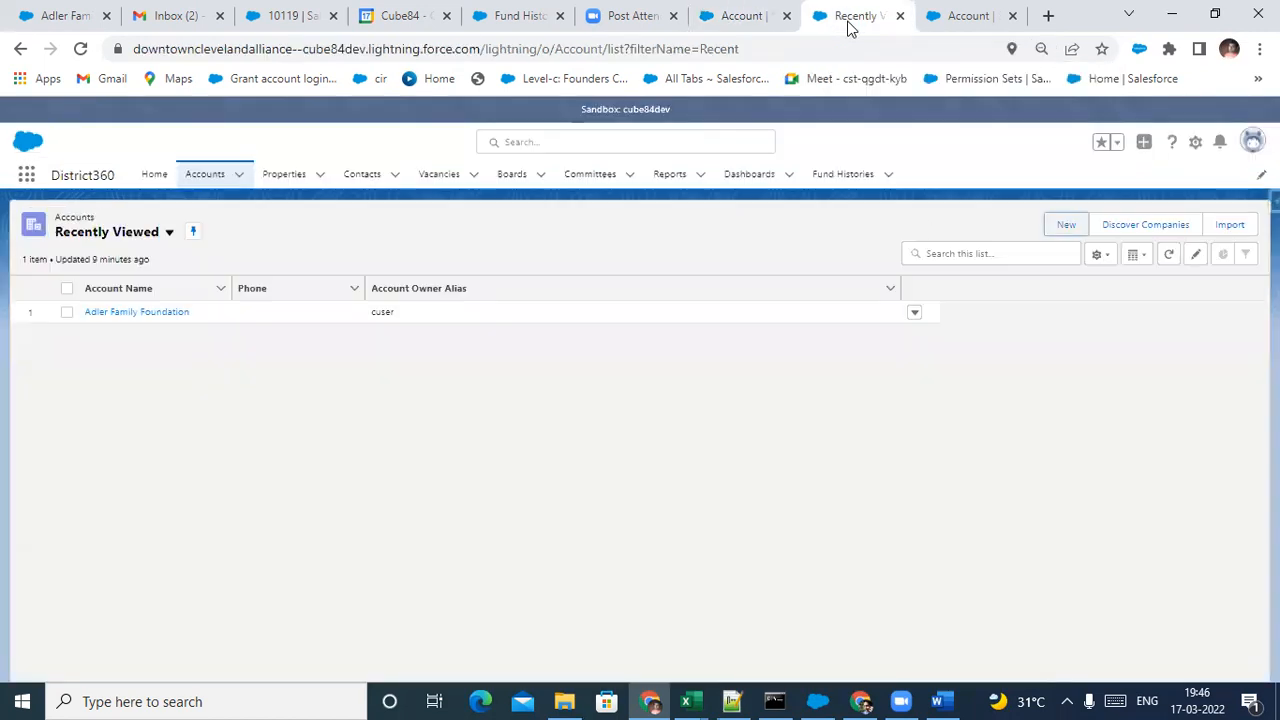
click(635, 15)
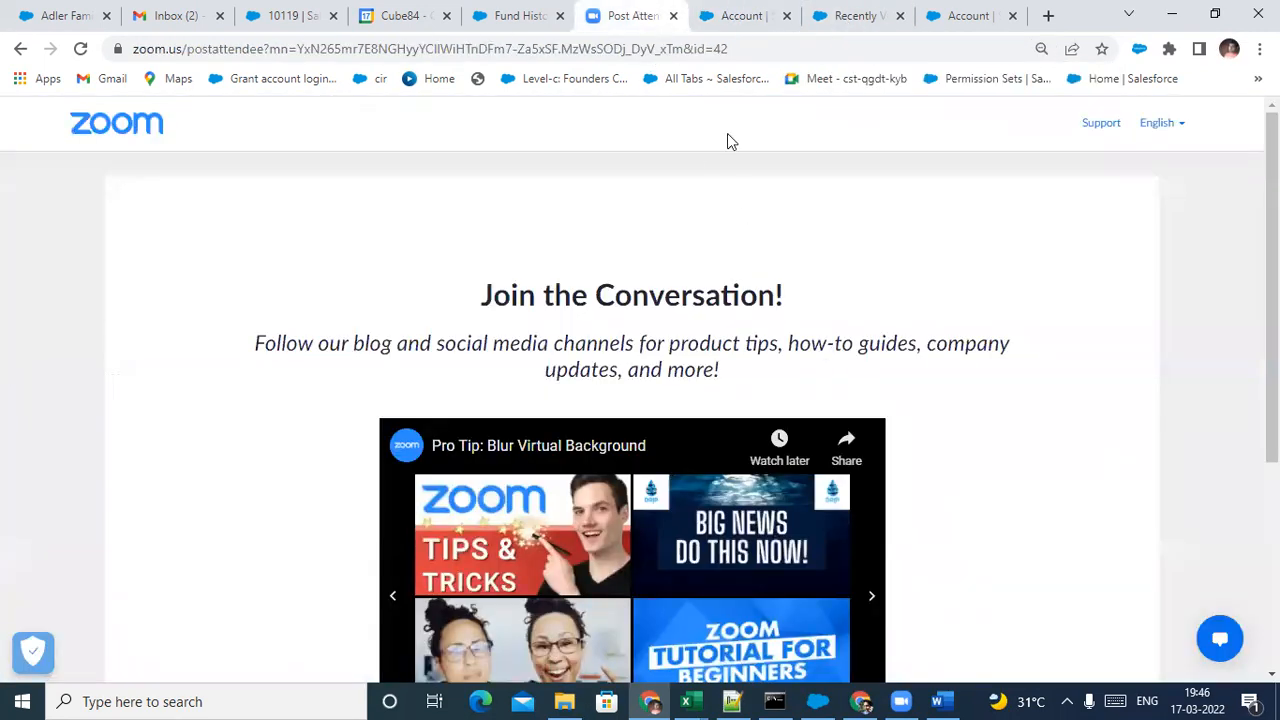
click(673, 16)
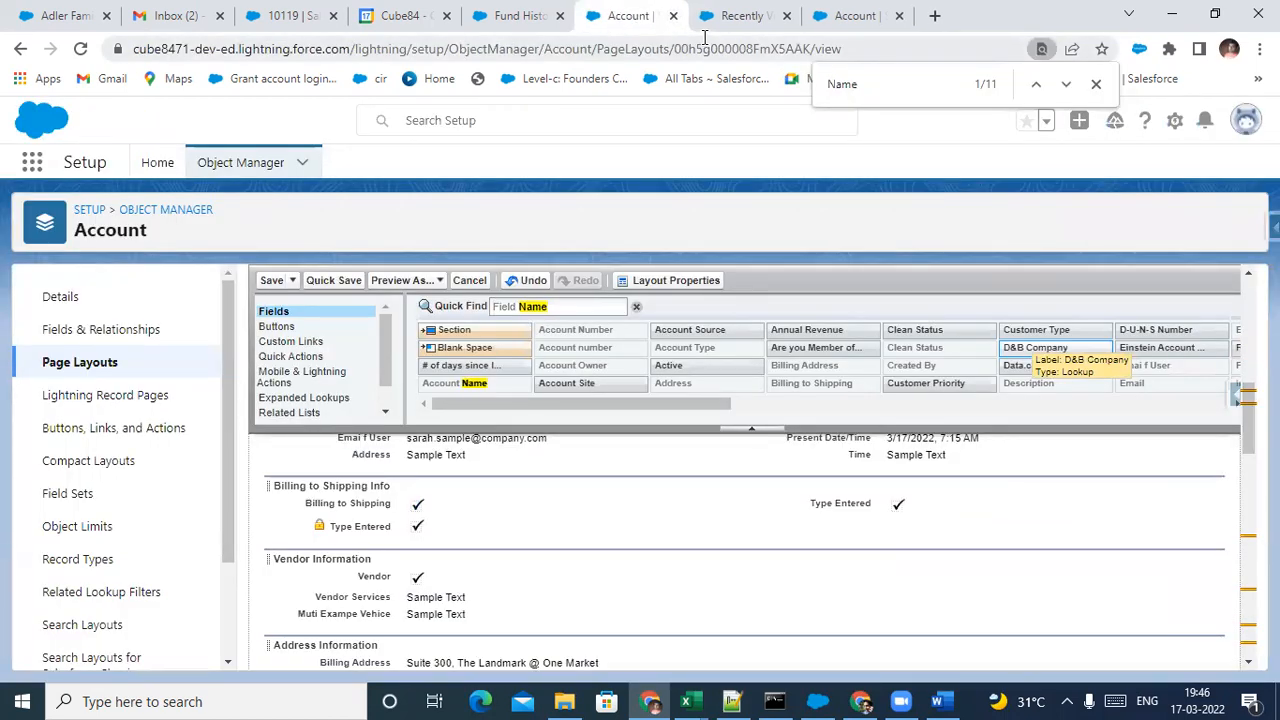
click(1096, 84)
click(853, 15)
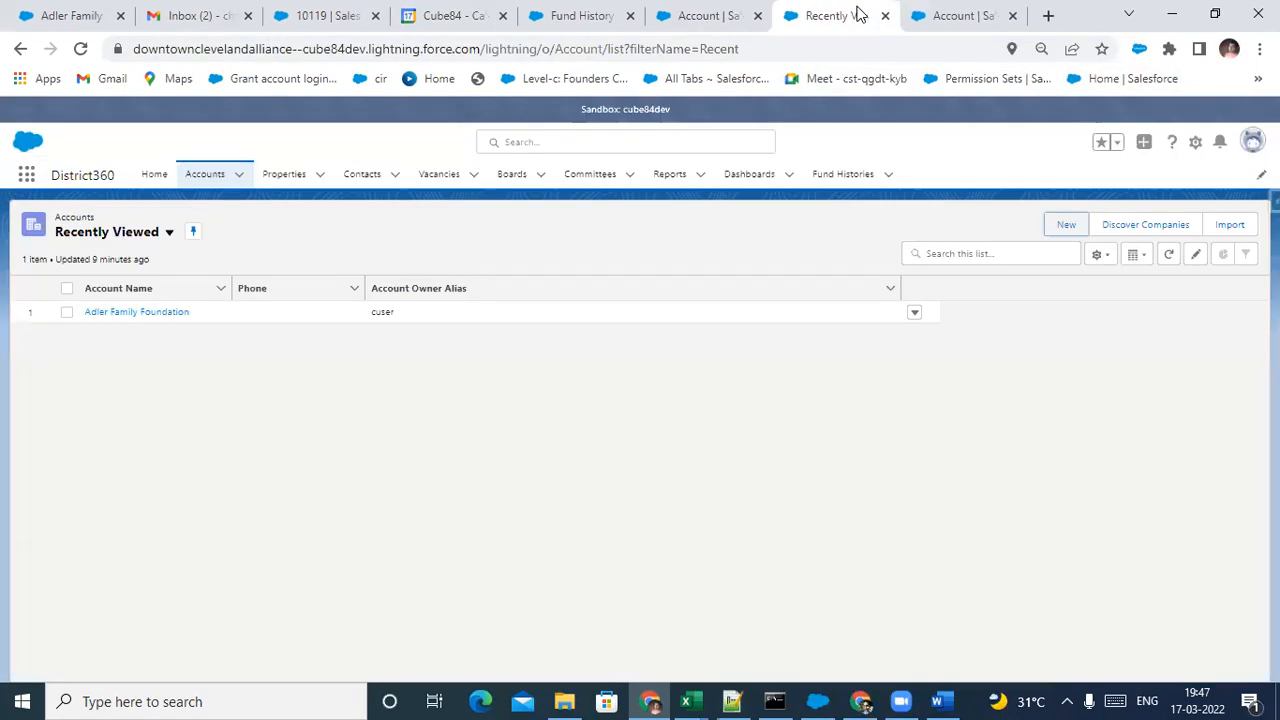
key(alt+Tab)
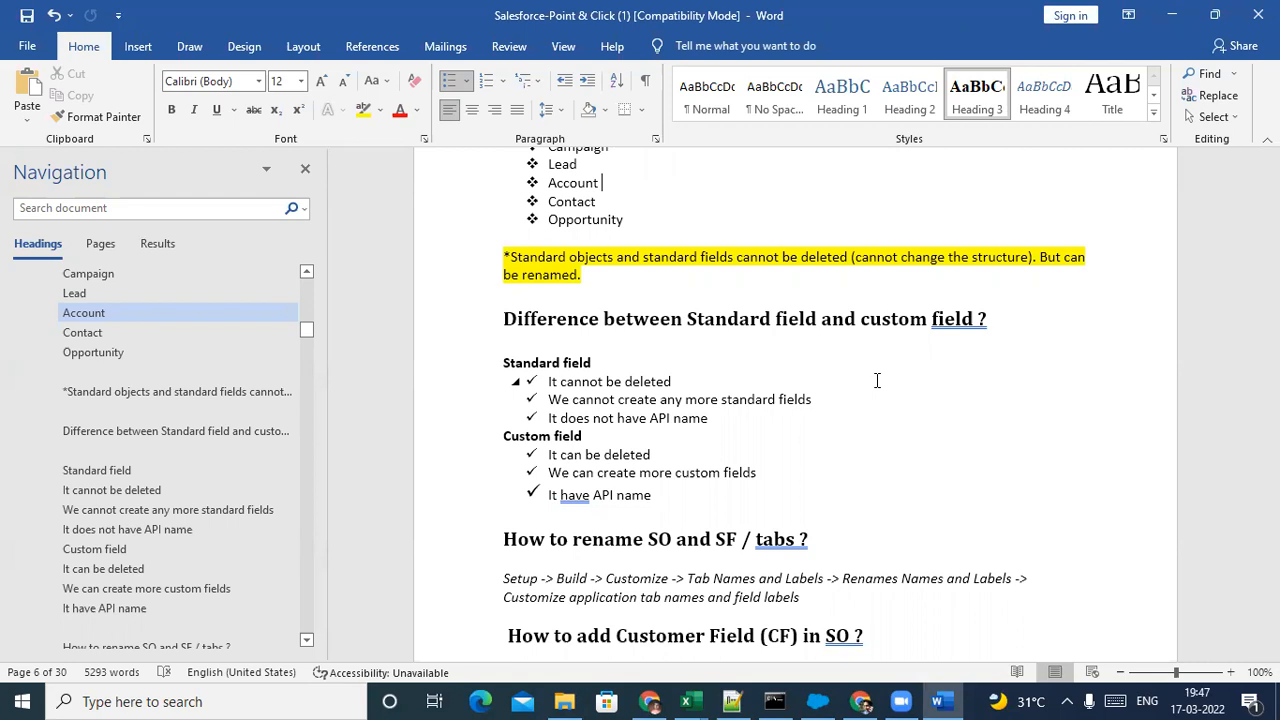
key(alt+Tab)
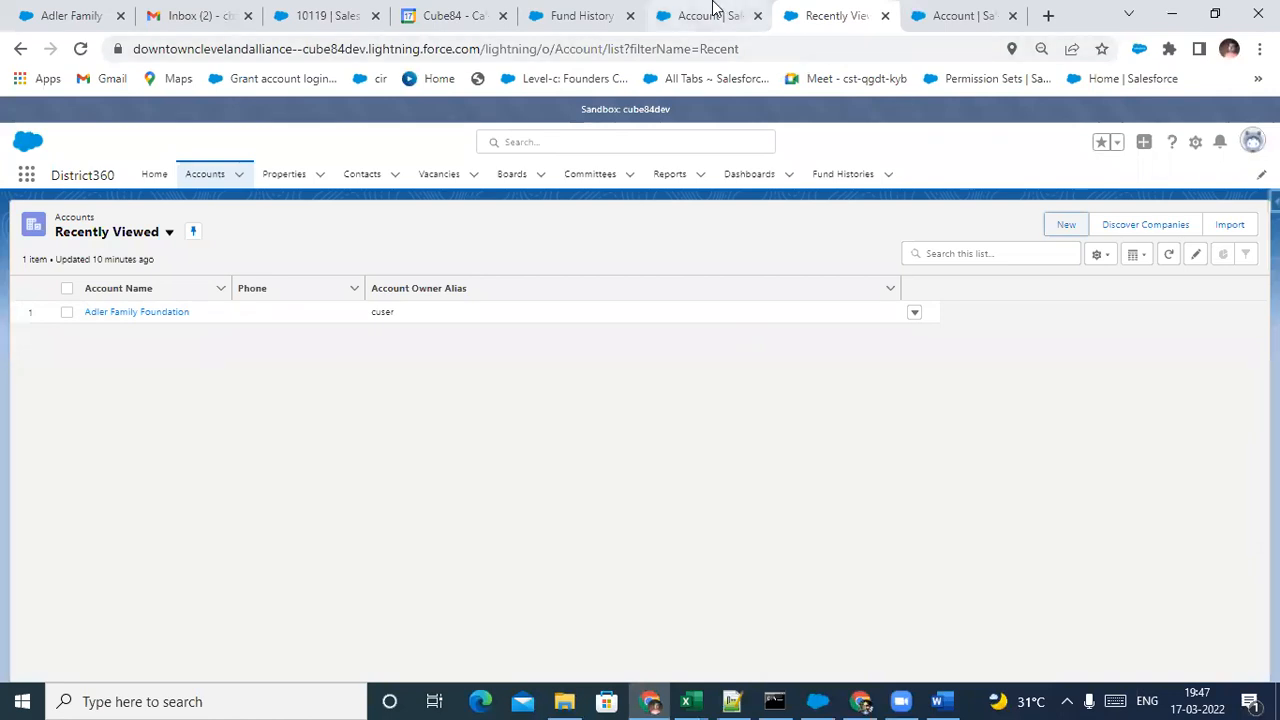
Open the Account object's Object Limits and examine the usage and limit for Custom Fields
click(712, 14)
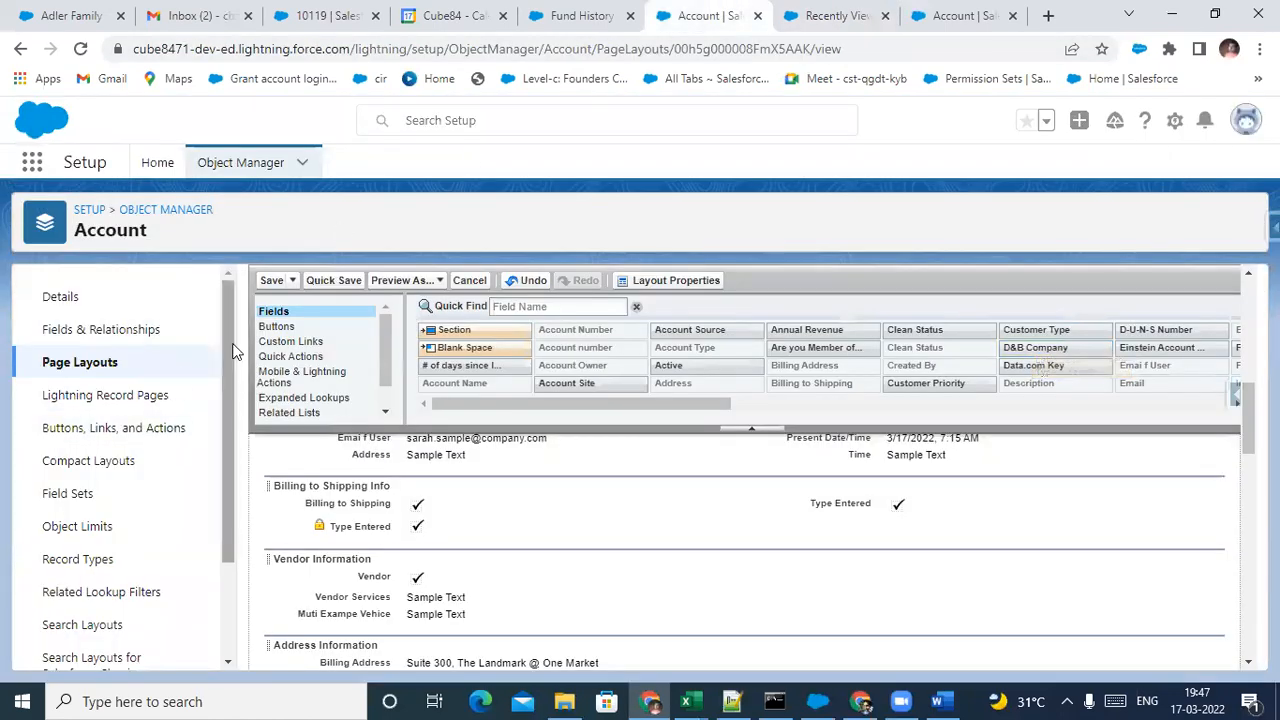
scroll(232, 351, down, 3)
scroll(229, 349, up, 3)
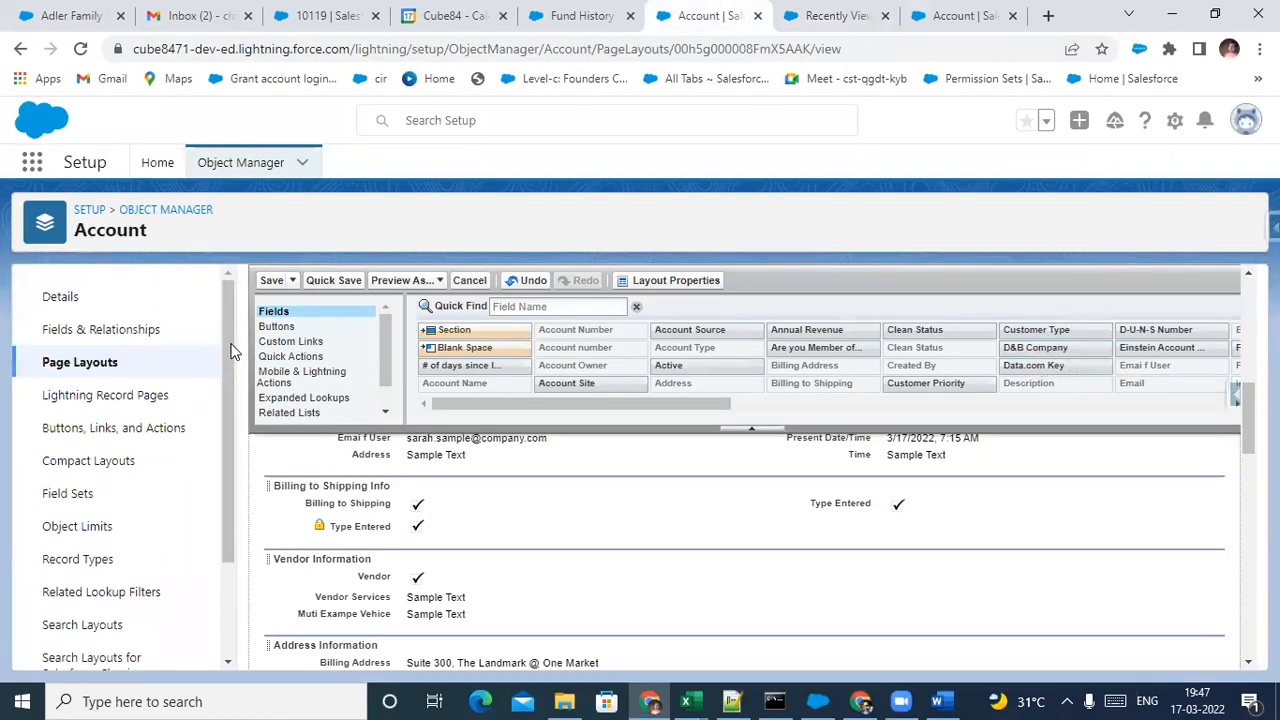
scroll(54, 430, down, 3)
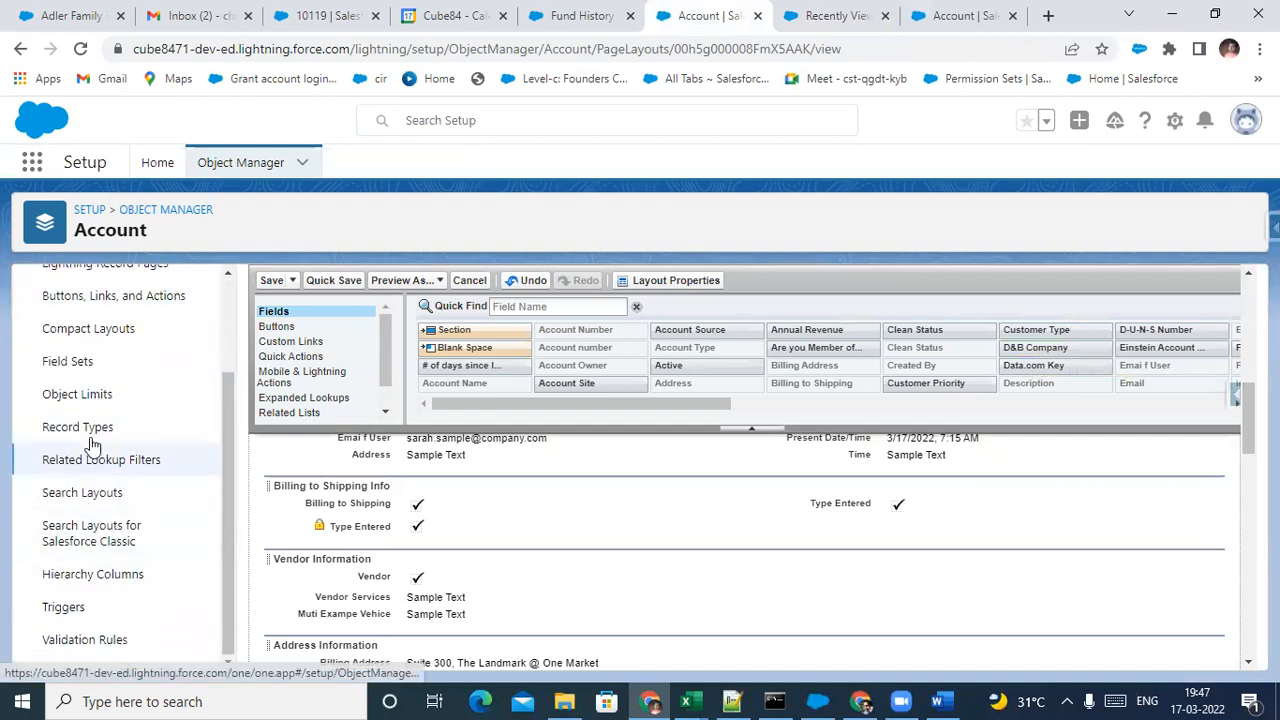
click(90, 398)
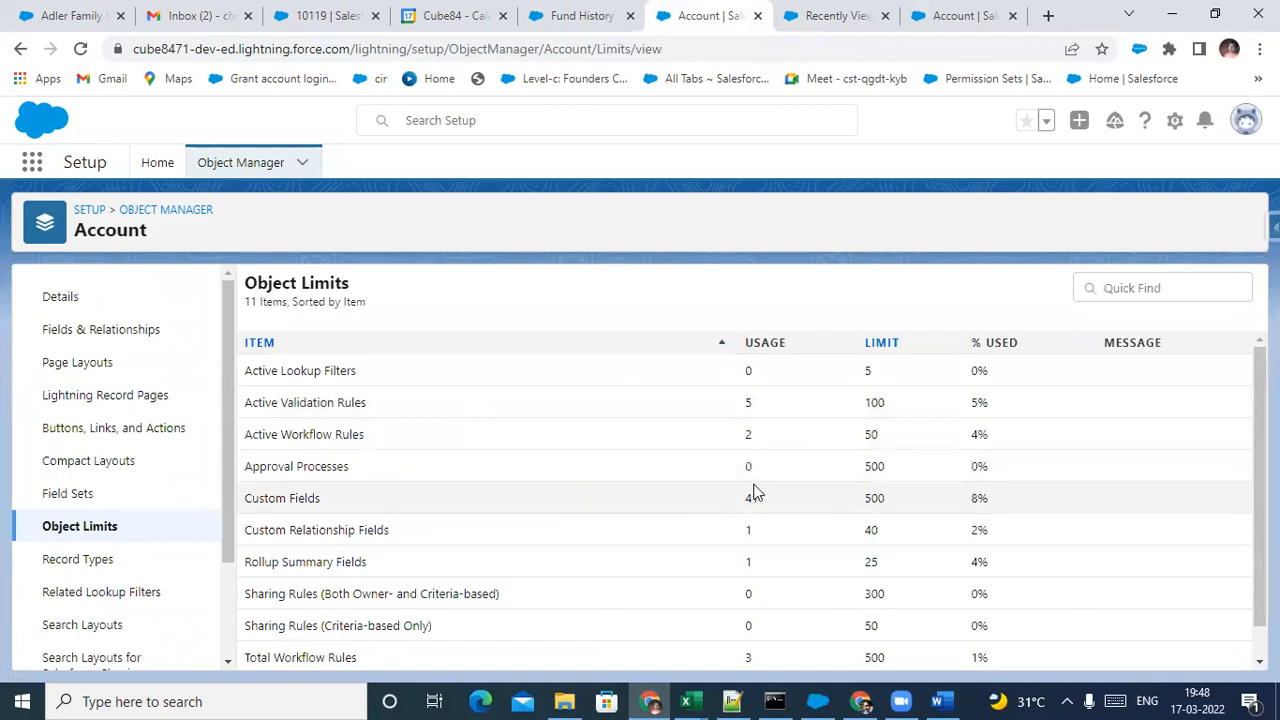
double_click(870, 498)
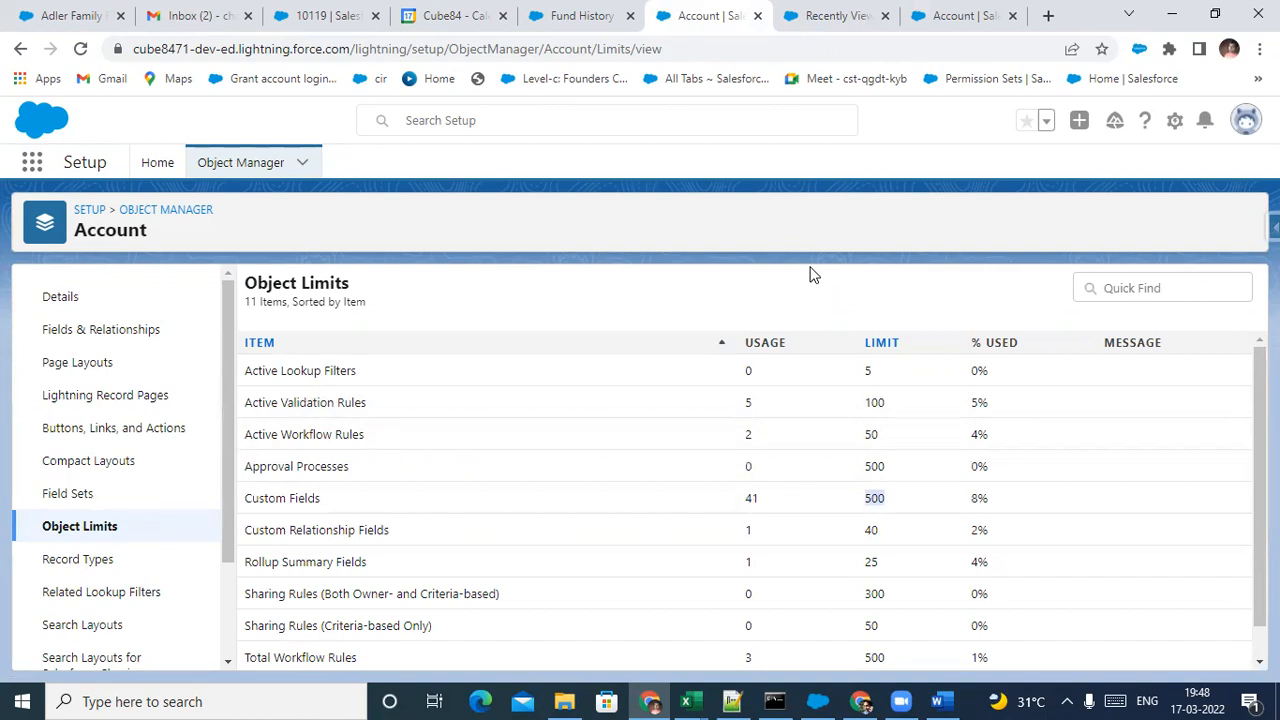
click(759, 503)
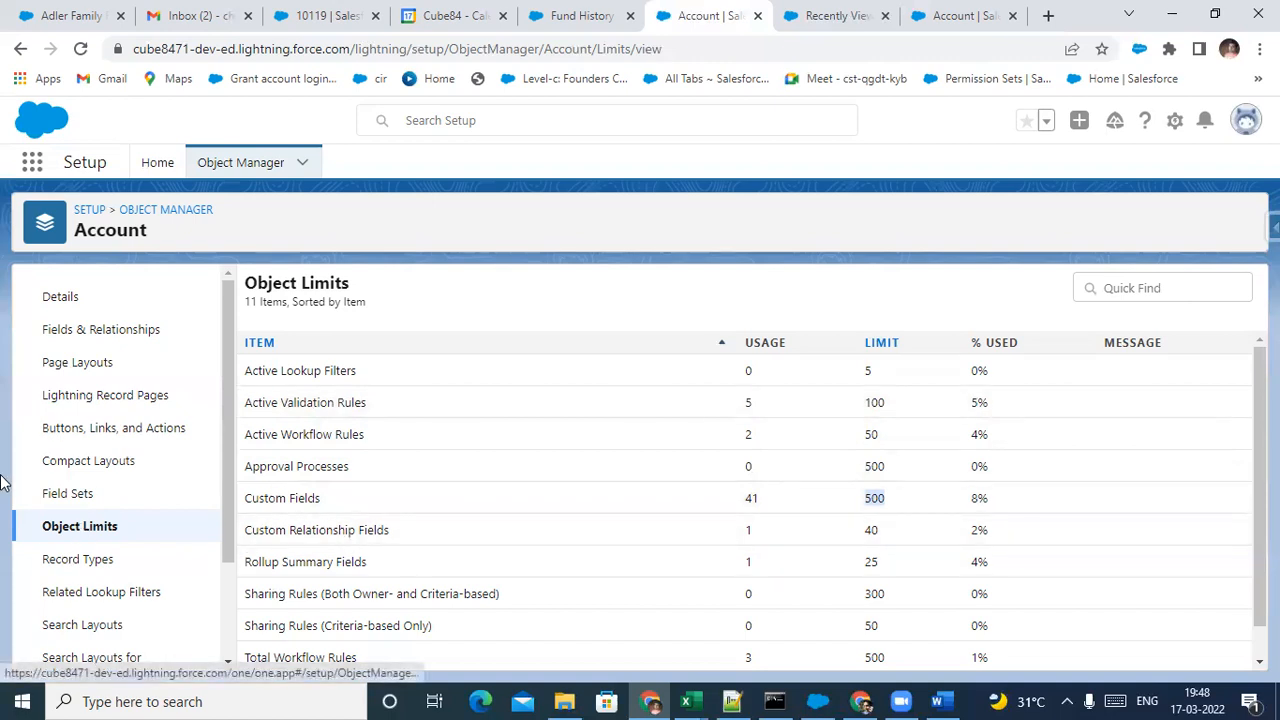
Switch to the Word notes and review the differences between standard and custom fields, highlighting the API name points
key(alt+Tab)
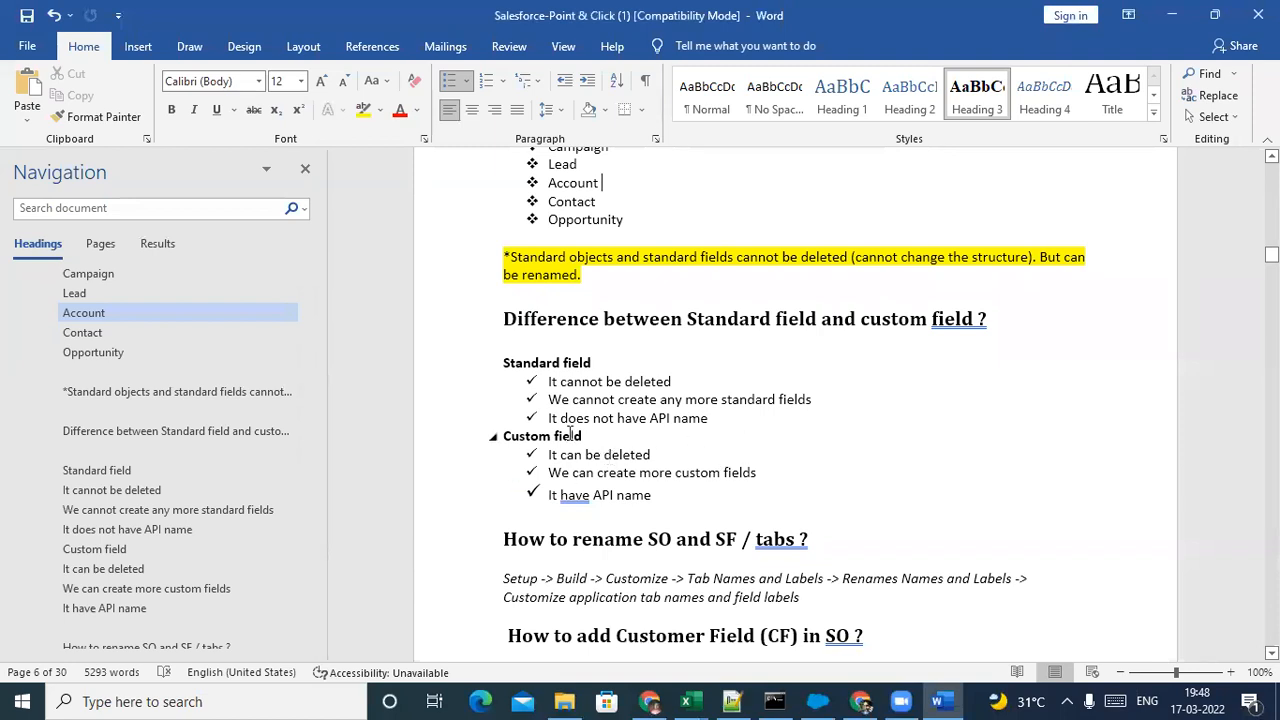
key(alt+Tab)
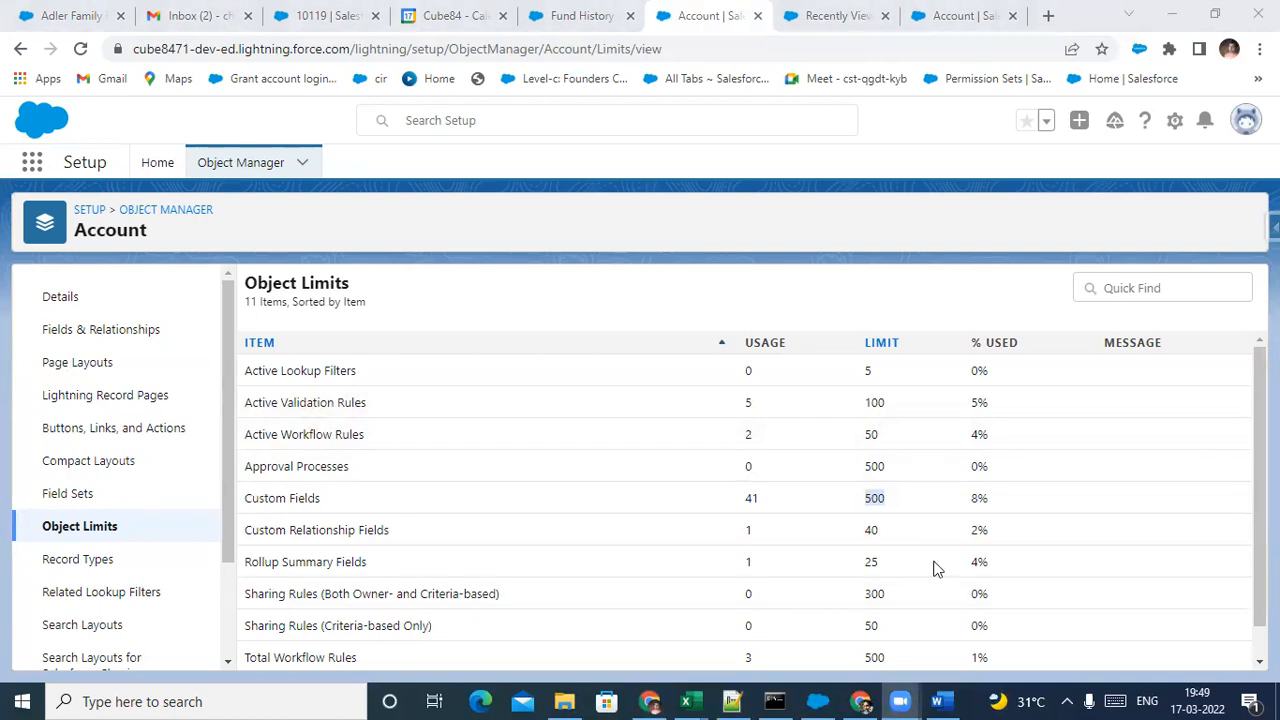
click(896, 274)
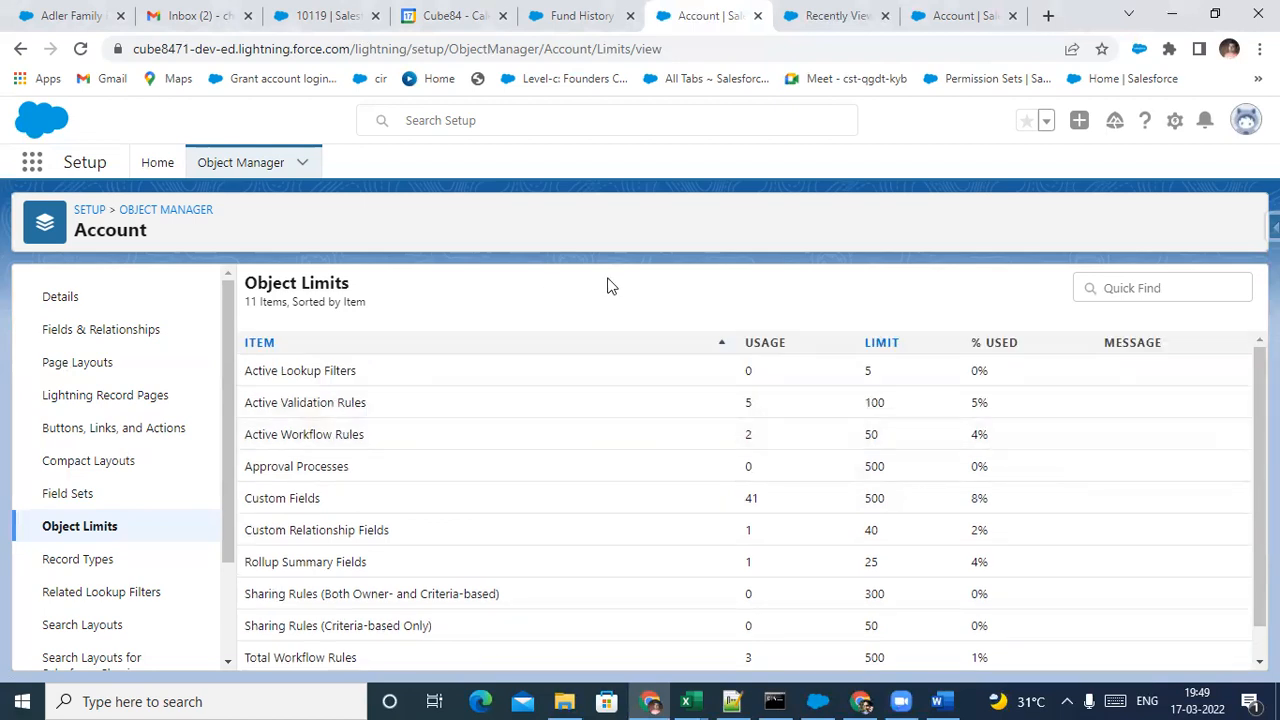
click(940, 700)
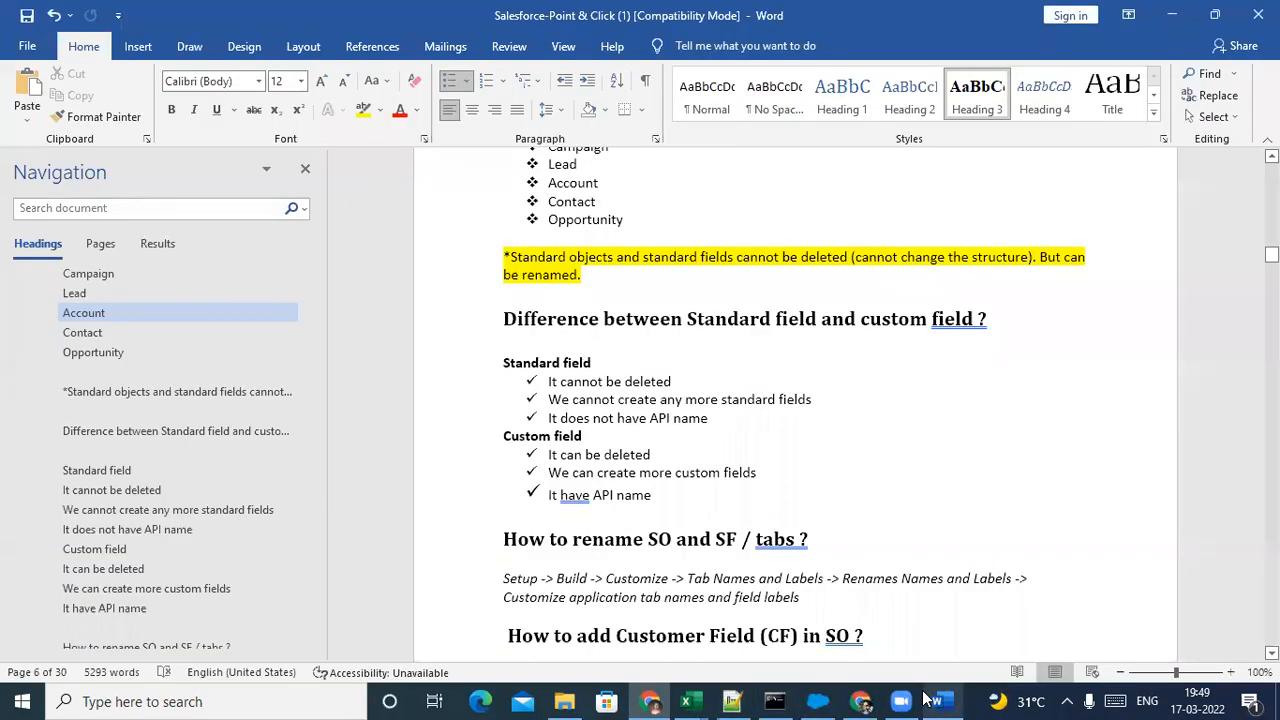
scroll(606, 462, down, 1)
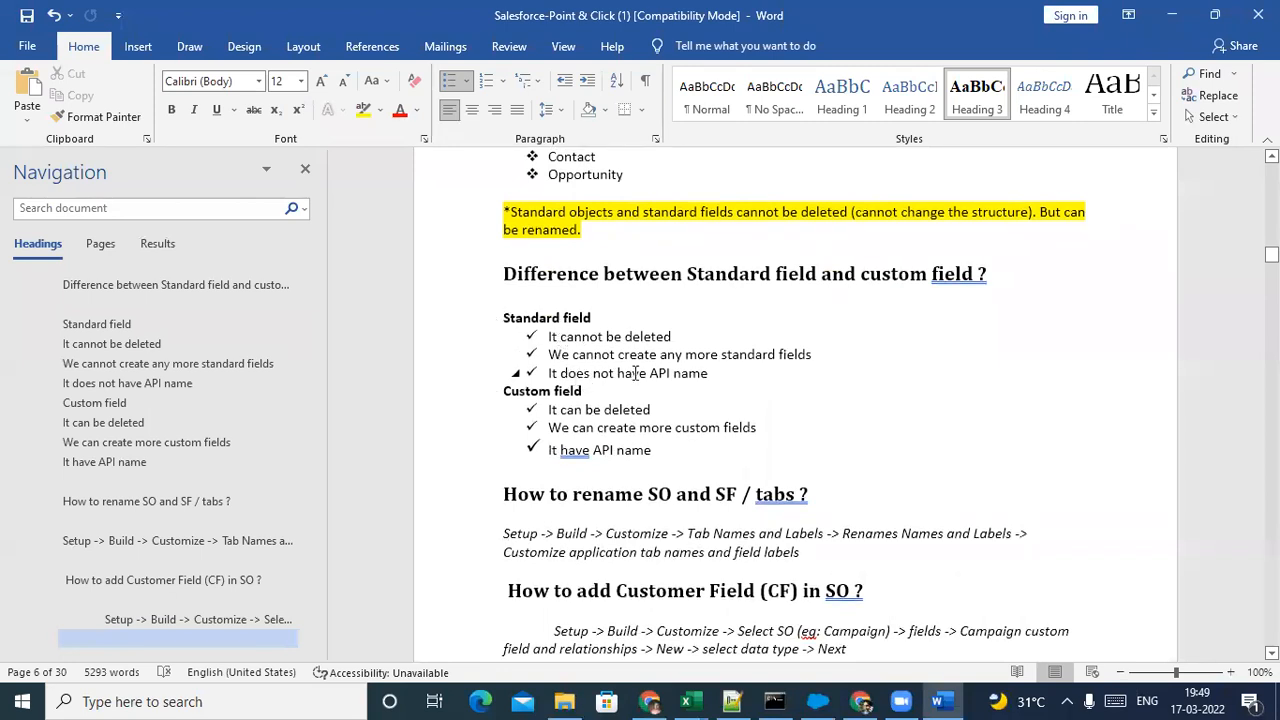
drag(650, 373, 712, 374)
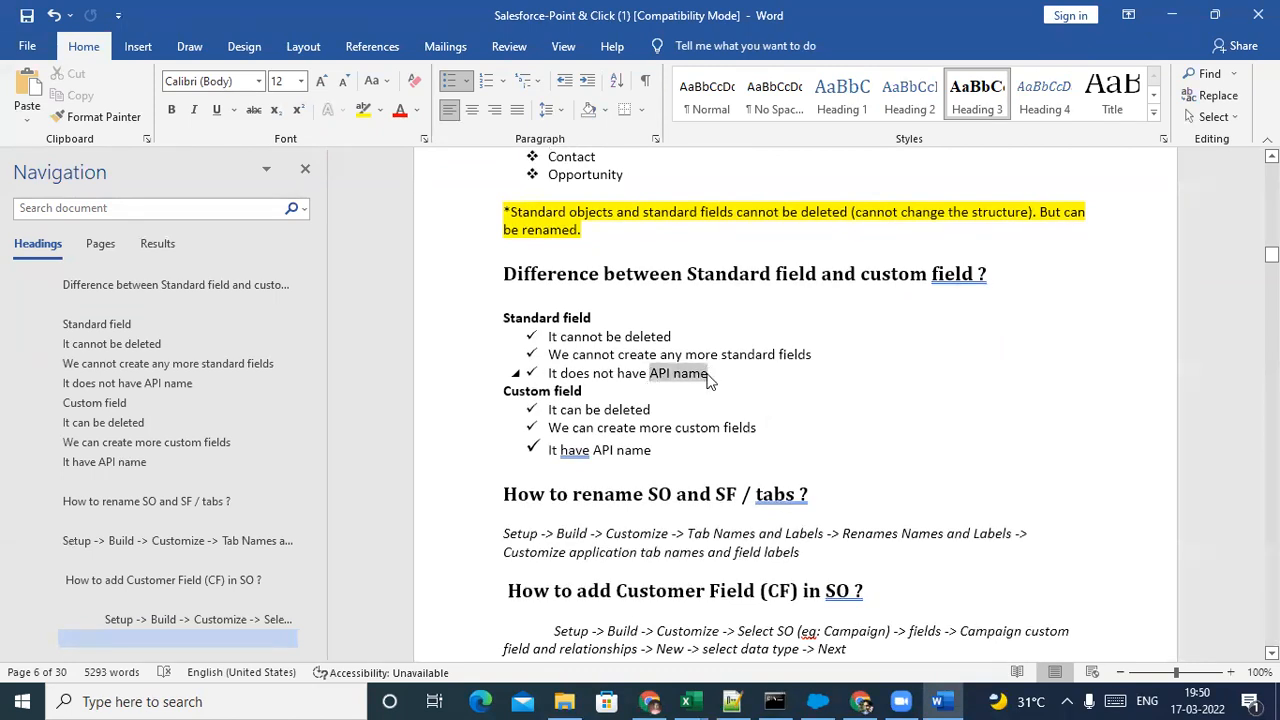
drag(654, 451, 605, 452)
click(583, 391)
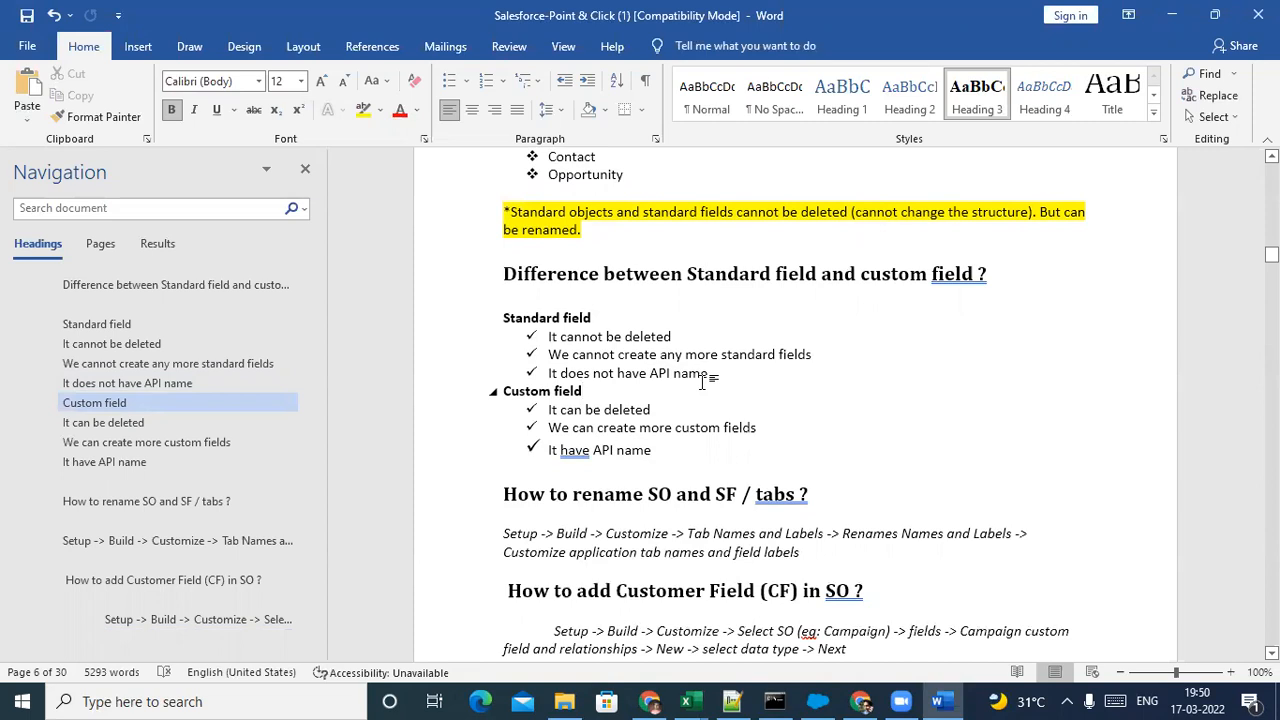
Copy the phrase "Tab Names and Labels" from the notes on renaming standard objects and fields
scroll(690, 385, down, 3)
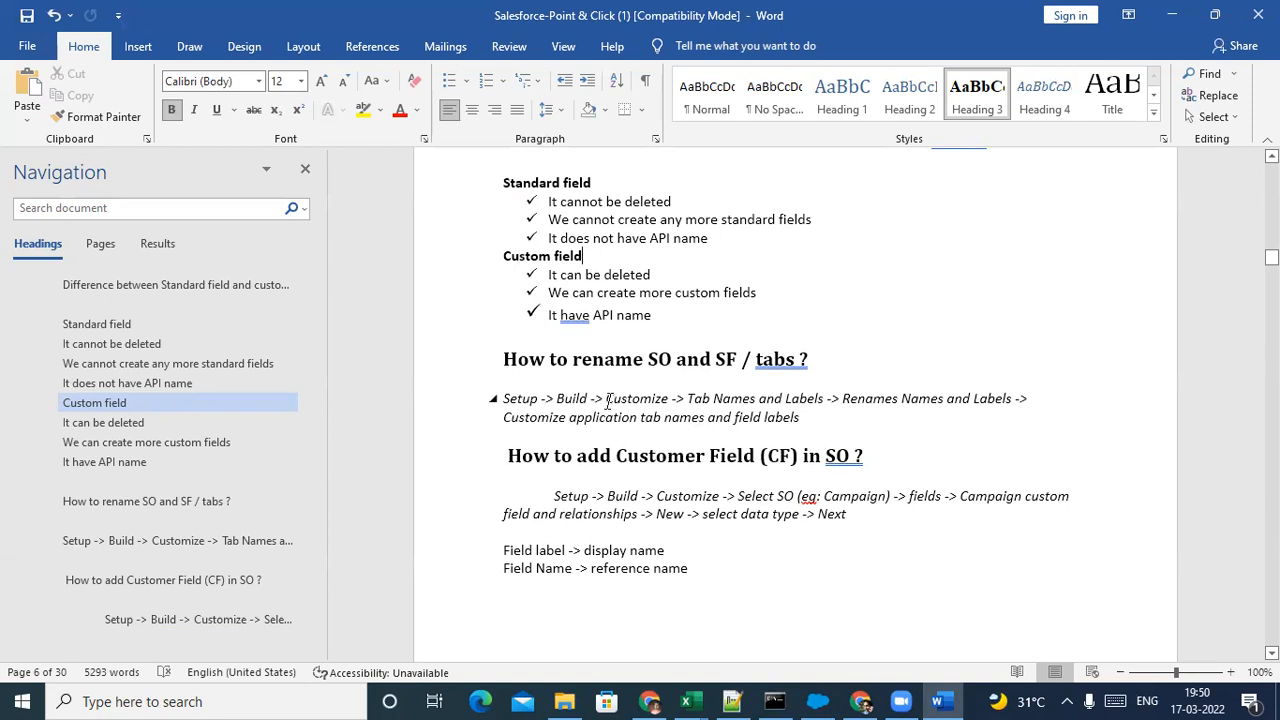
drag(611, 402, 825, 403)
key(ctrl+c)
Switch to Salesforce Setup, search it for "Tab Names and Labels", shorten the search to "and Labels", and open Rename Tabs and Labels
key(alt+Tab)
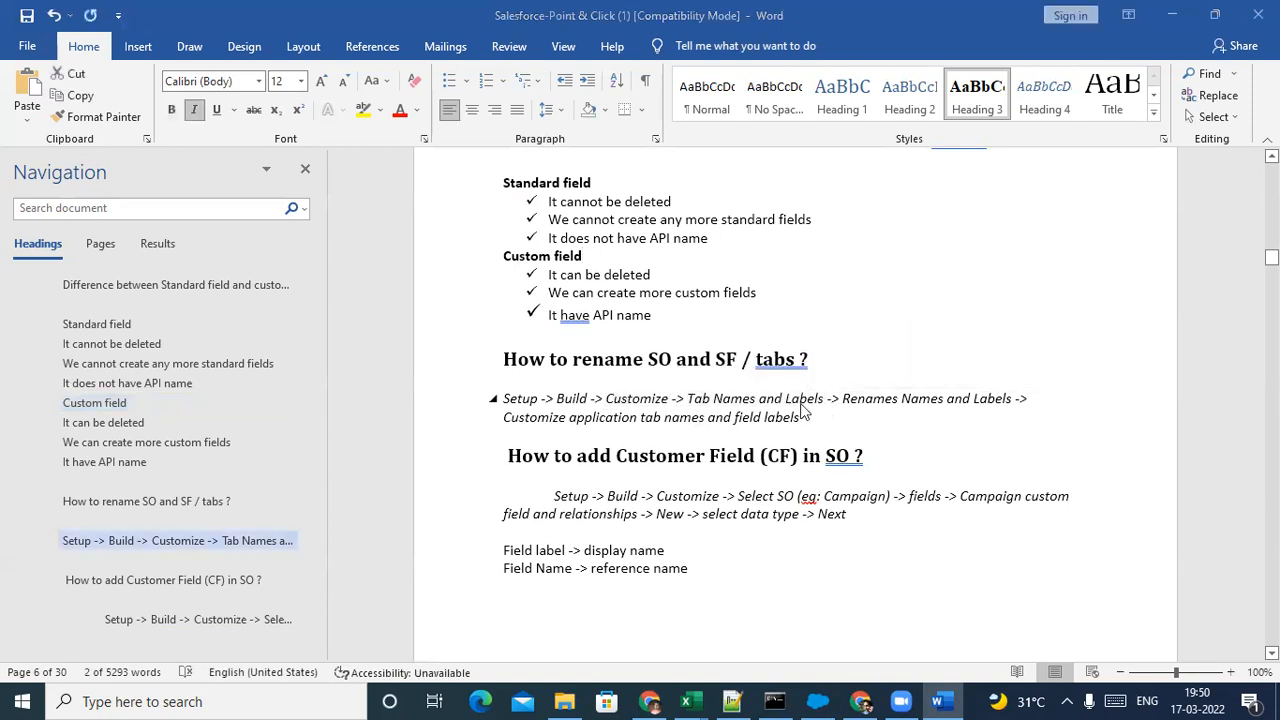
click(105, 211)
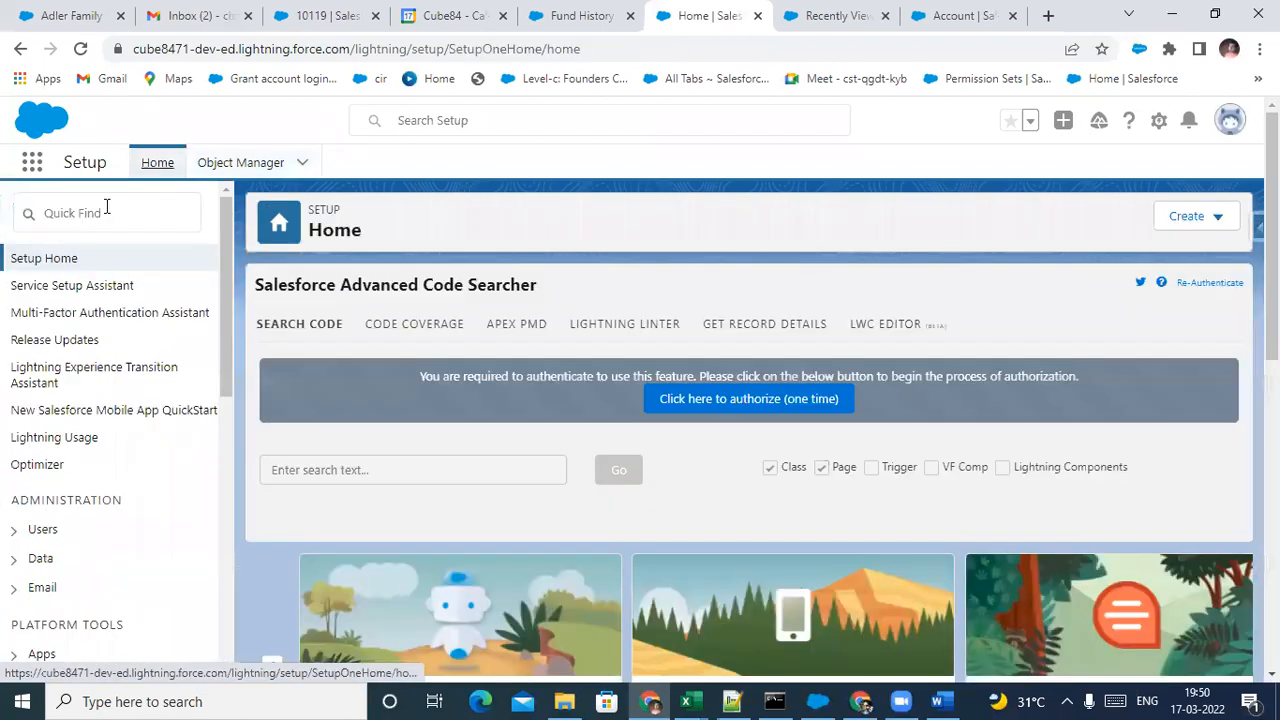
click(126, 215)
key(ctrl+v)
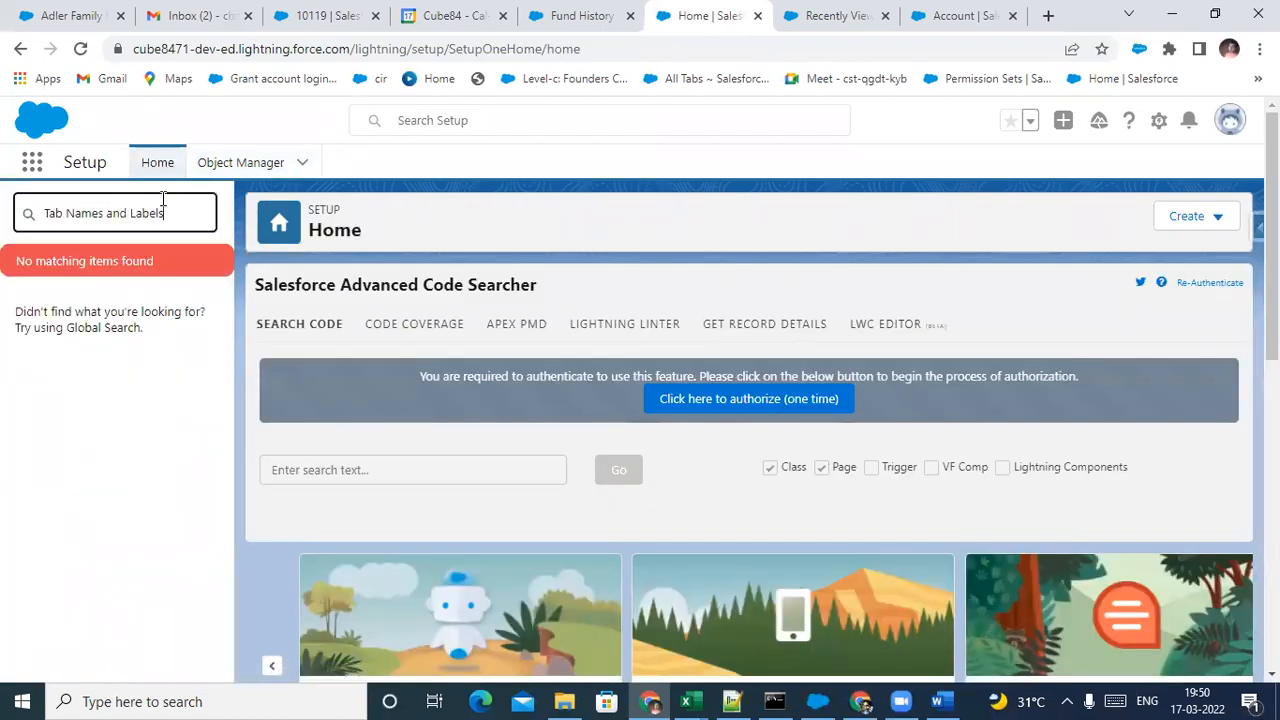
drag(104, 213, 47, 212)
key(BackSpace)
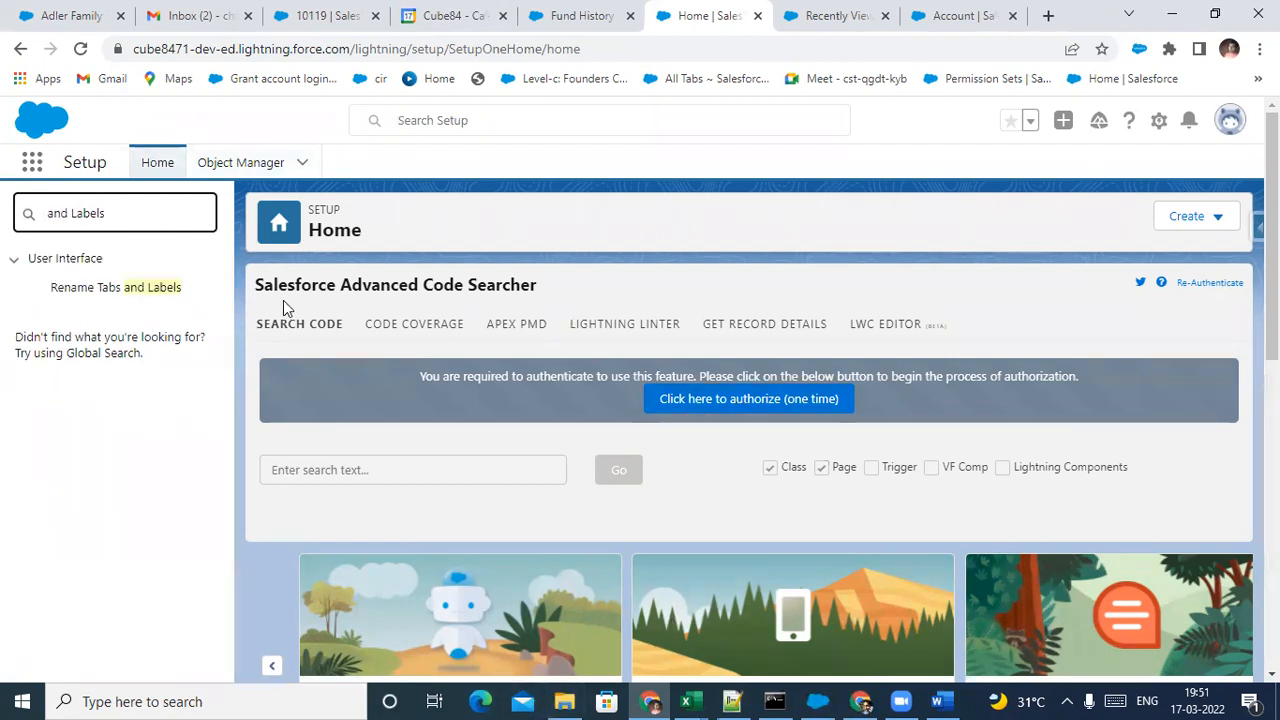
click(155, 298)
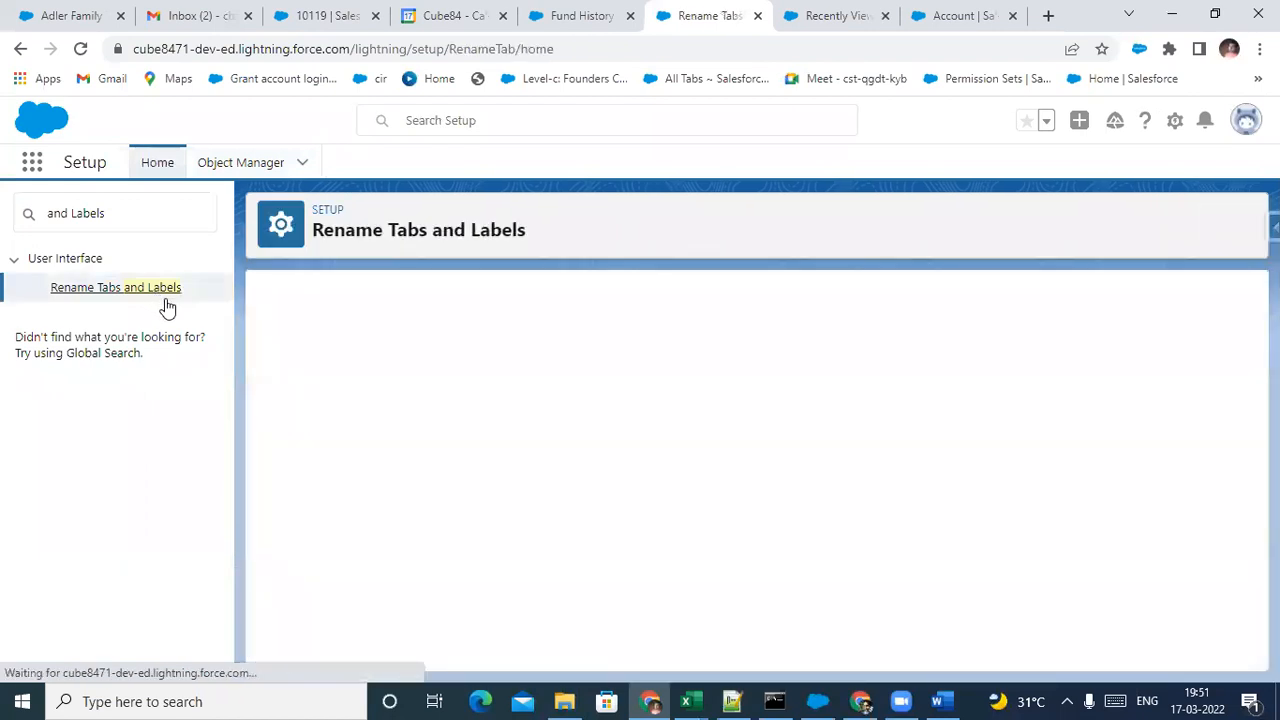
Open the Accounts tab's names for editing and select the singular and plural names in turn
click(281, 462)
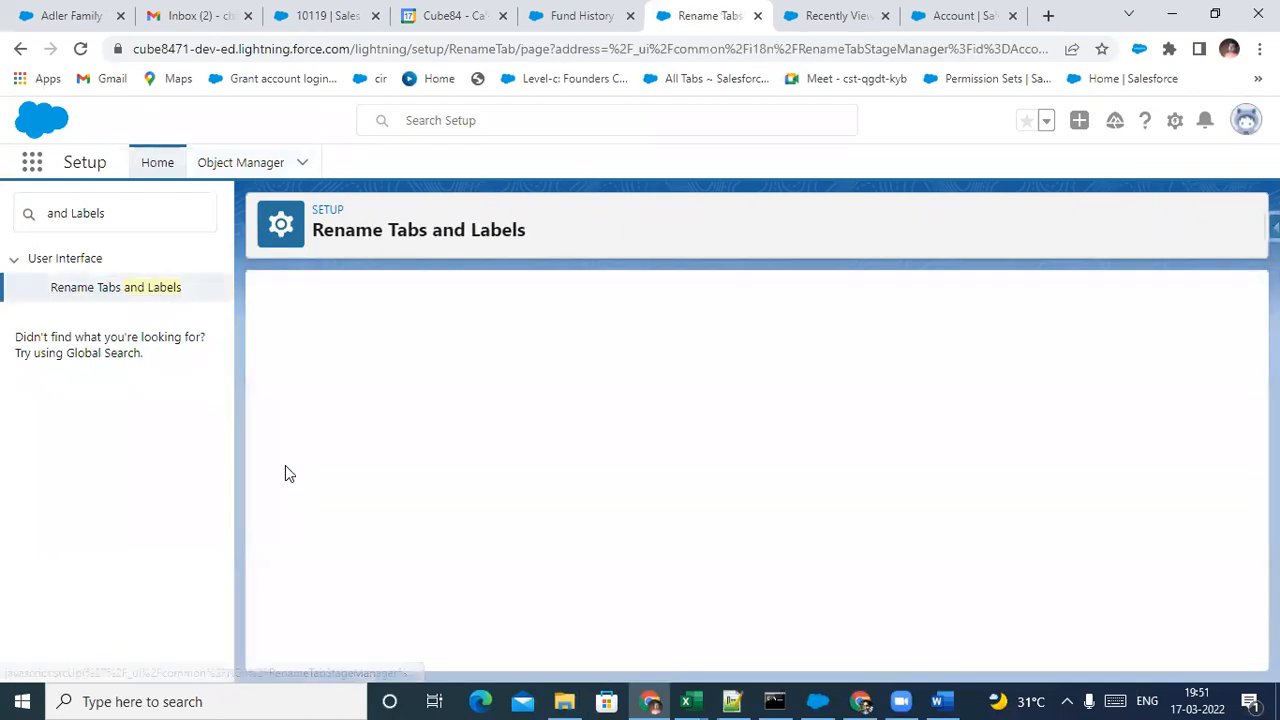
double_click(487, 485)
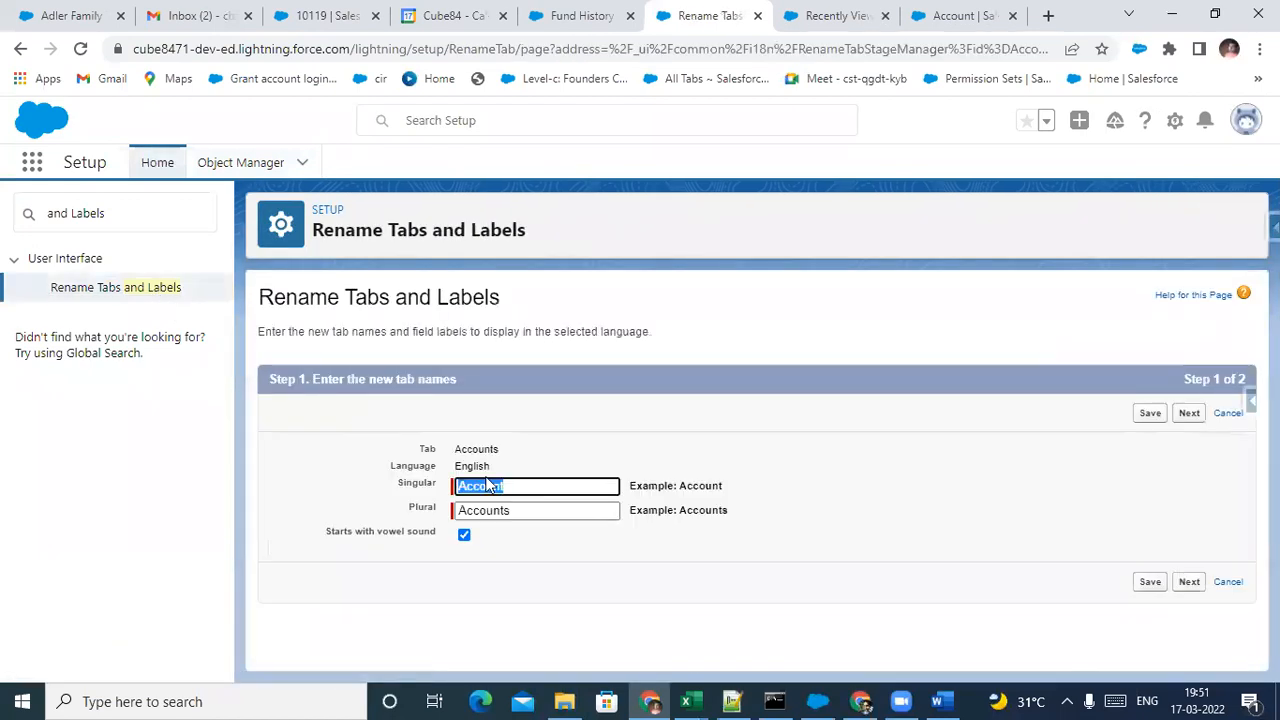
double_click(525, 511)
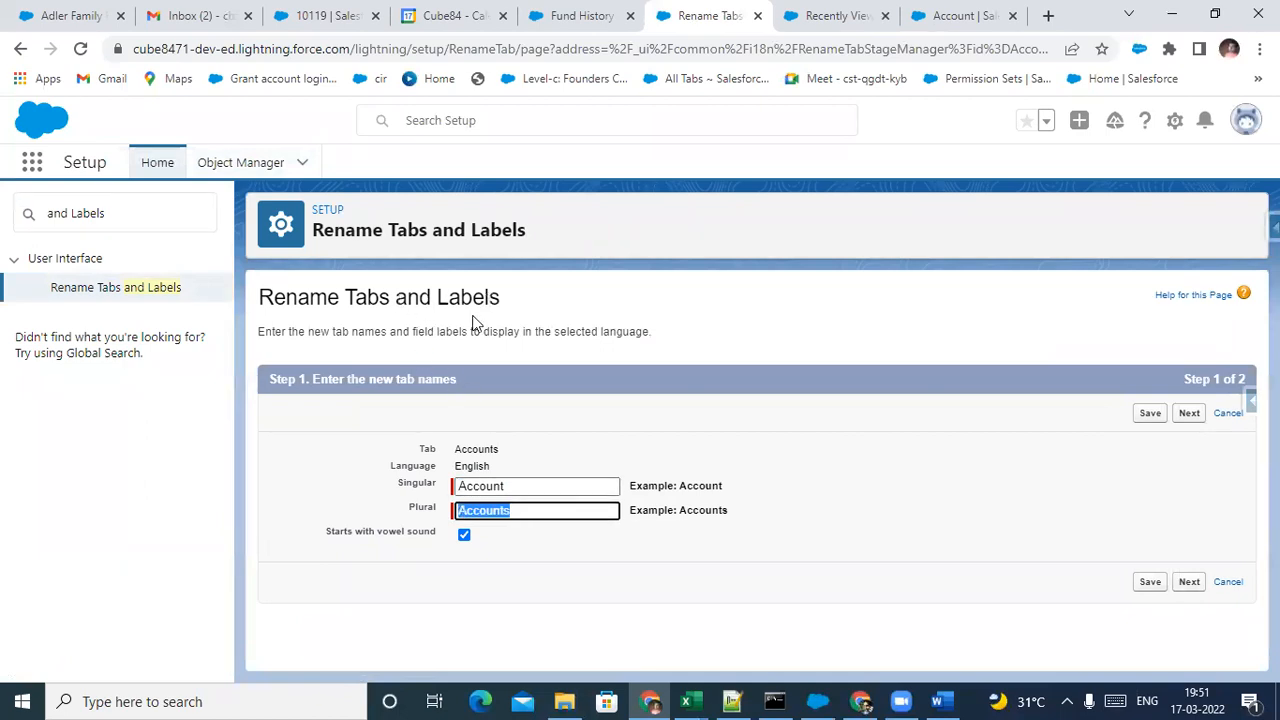
key(alt+Tab)
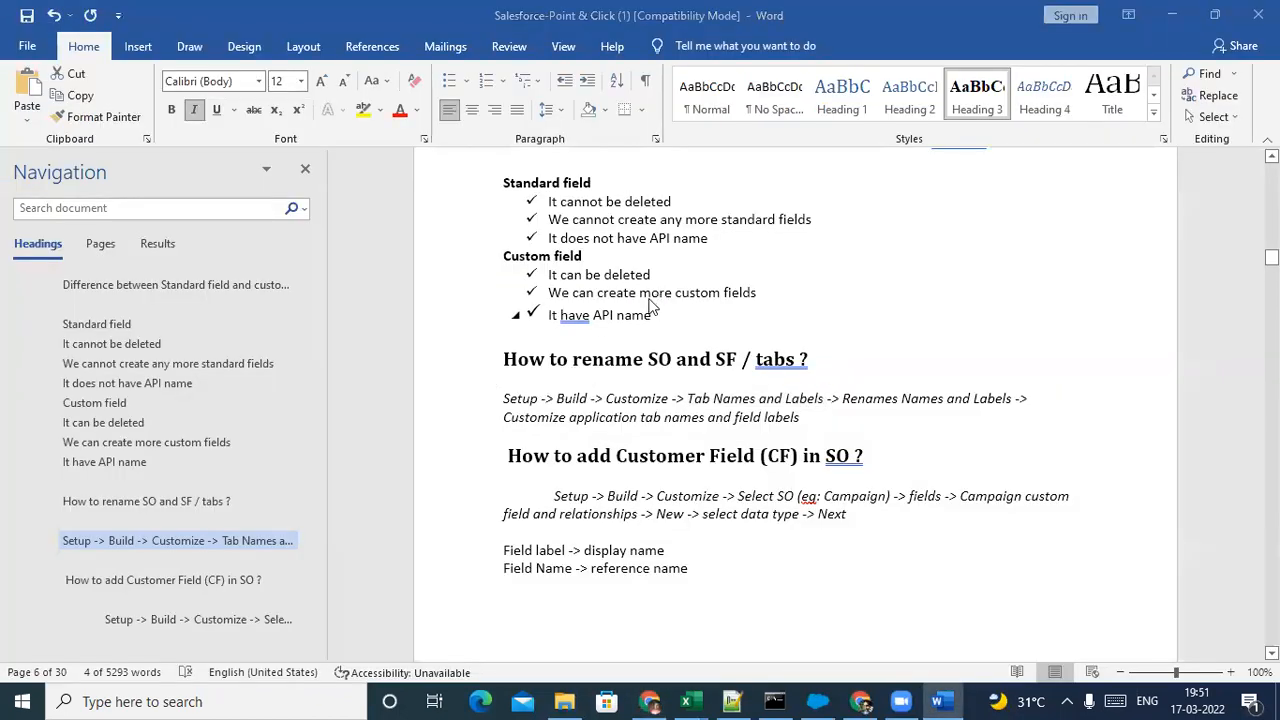
key(alt+Tab)
In the cube84dev sandbox setup, open the Account object's details from the Object Manager to view its labels
click(578, 16)
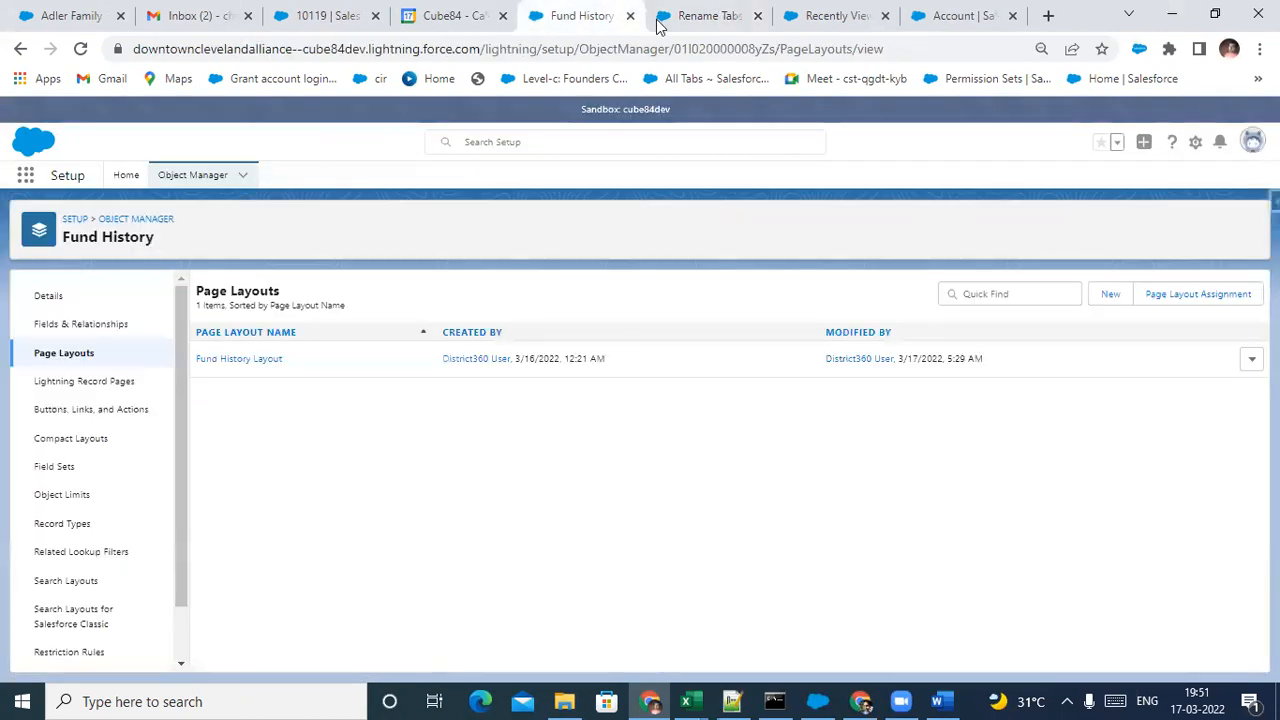
click(785, 16)
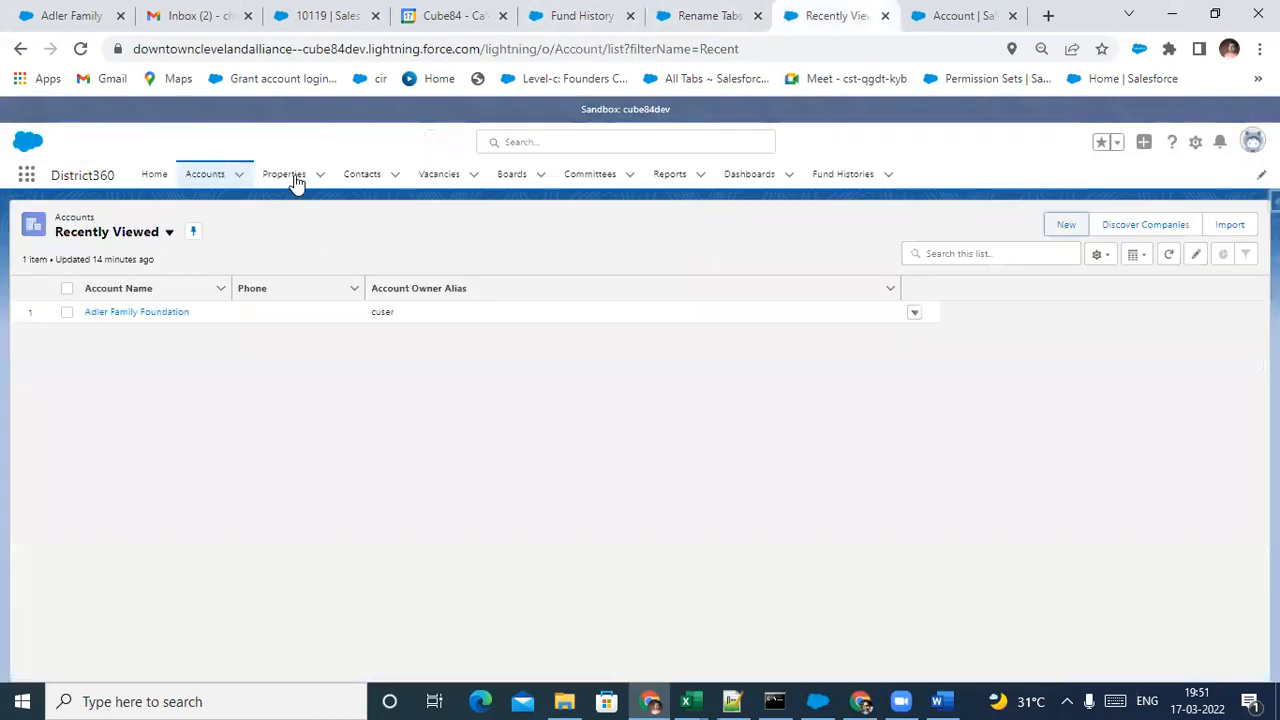
click(556, 14)
click(219, 182)
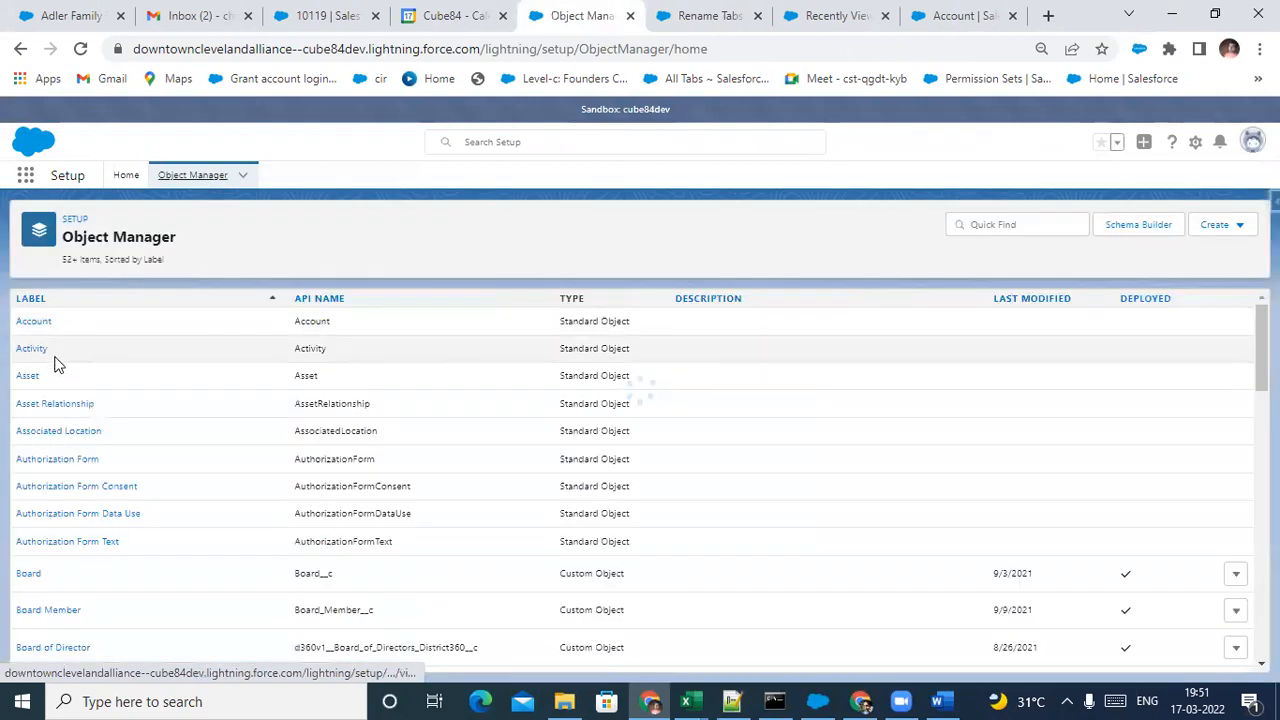
click(41, 323)
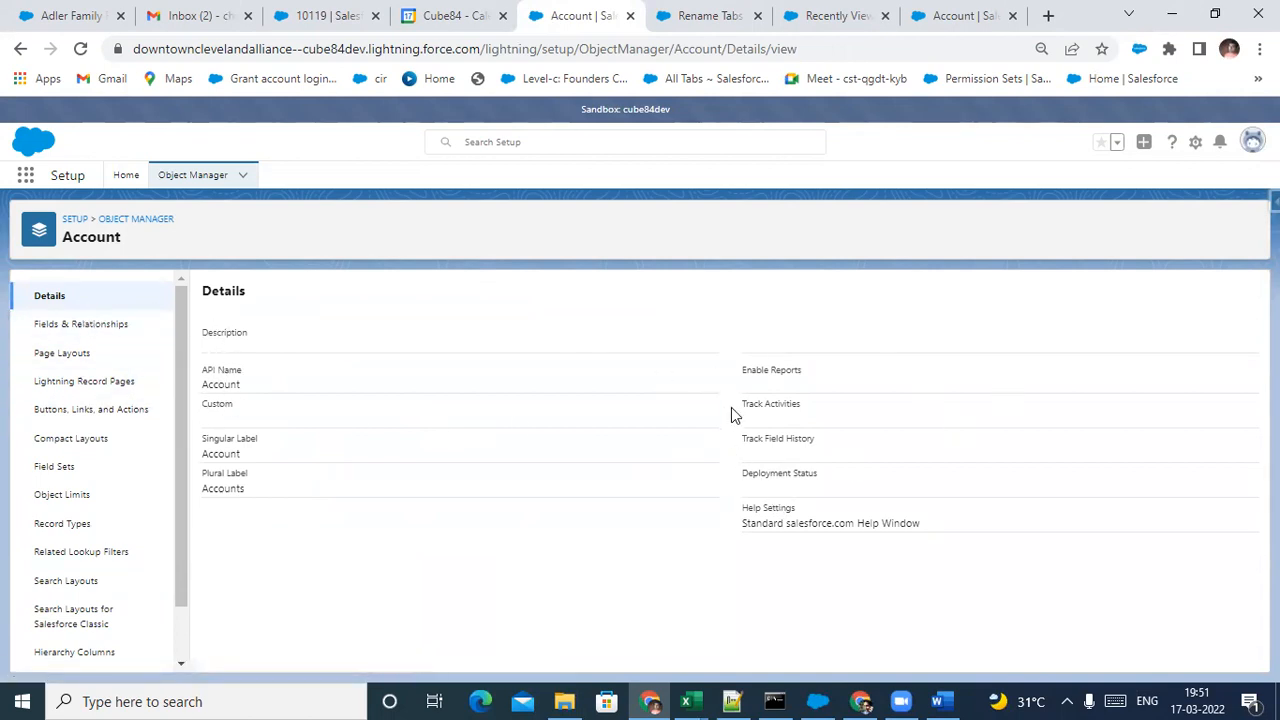
Rename the Accounts tab in Rename Tabs and Labels, setting both the singular and plural names to "Cmpany", and save
click(712, 16)
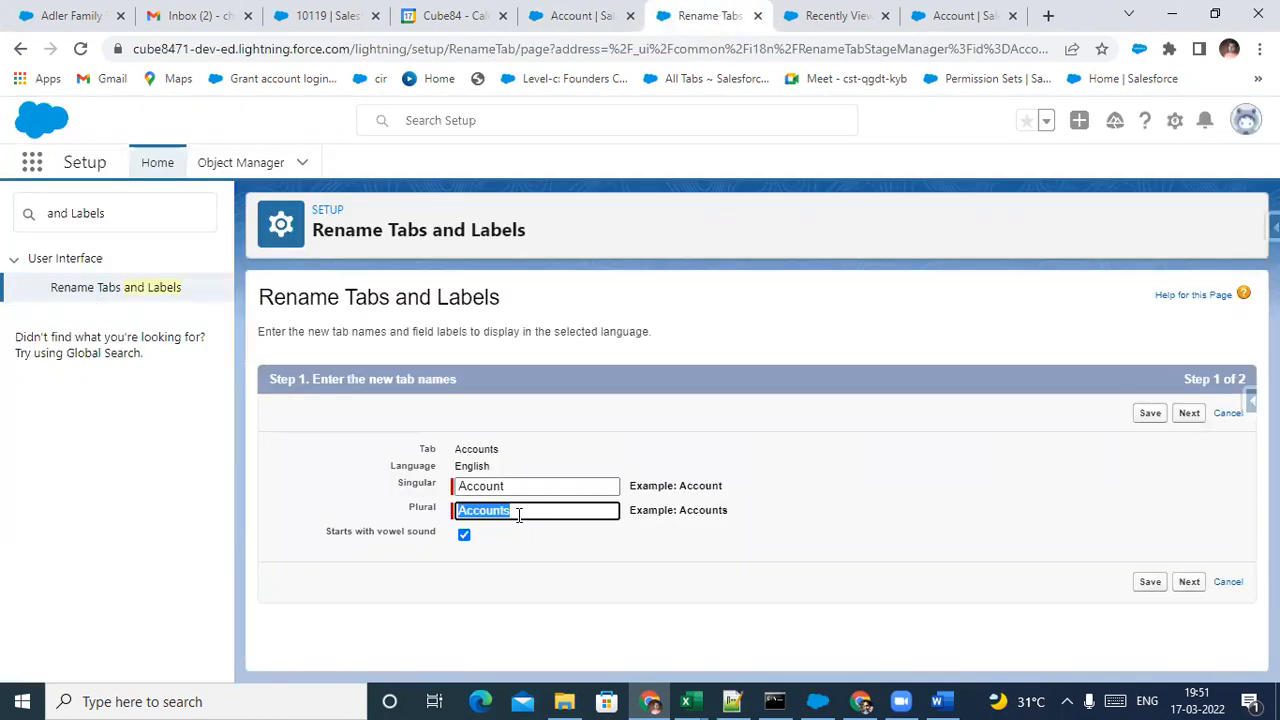
text(Cmpany)
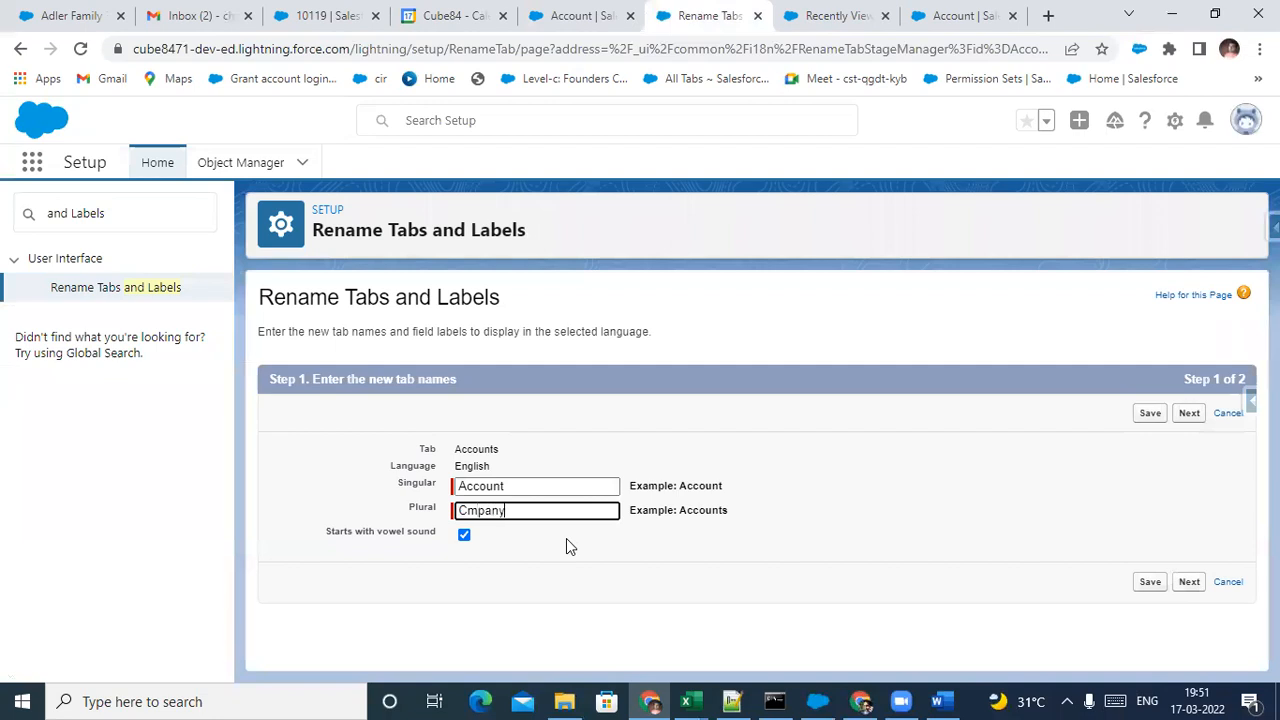
click(508, 485)
key(ctrl+a)
text(Cmpany)
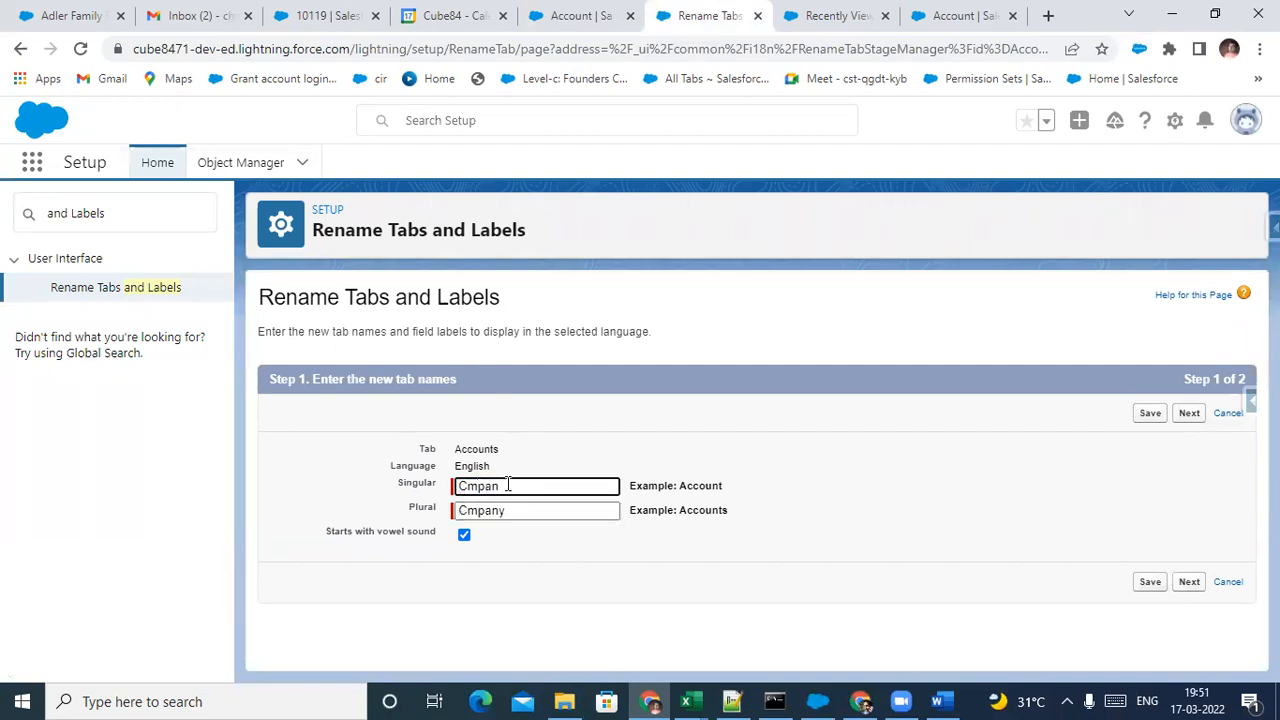
click(1147, 417)
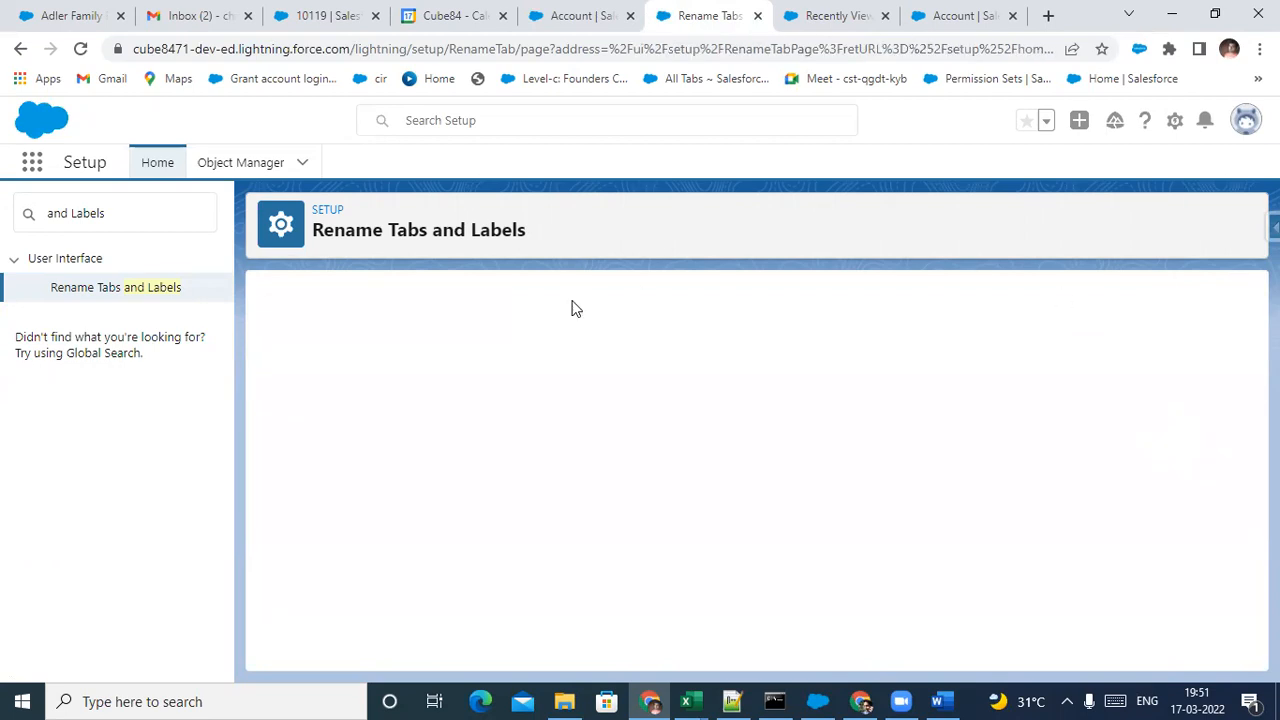
Check the Accounts tab label in the District360 app of the sandbox, reload its Home page, and compare it with the renamed tabs list
click(620, 12)
click(832, 14)
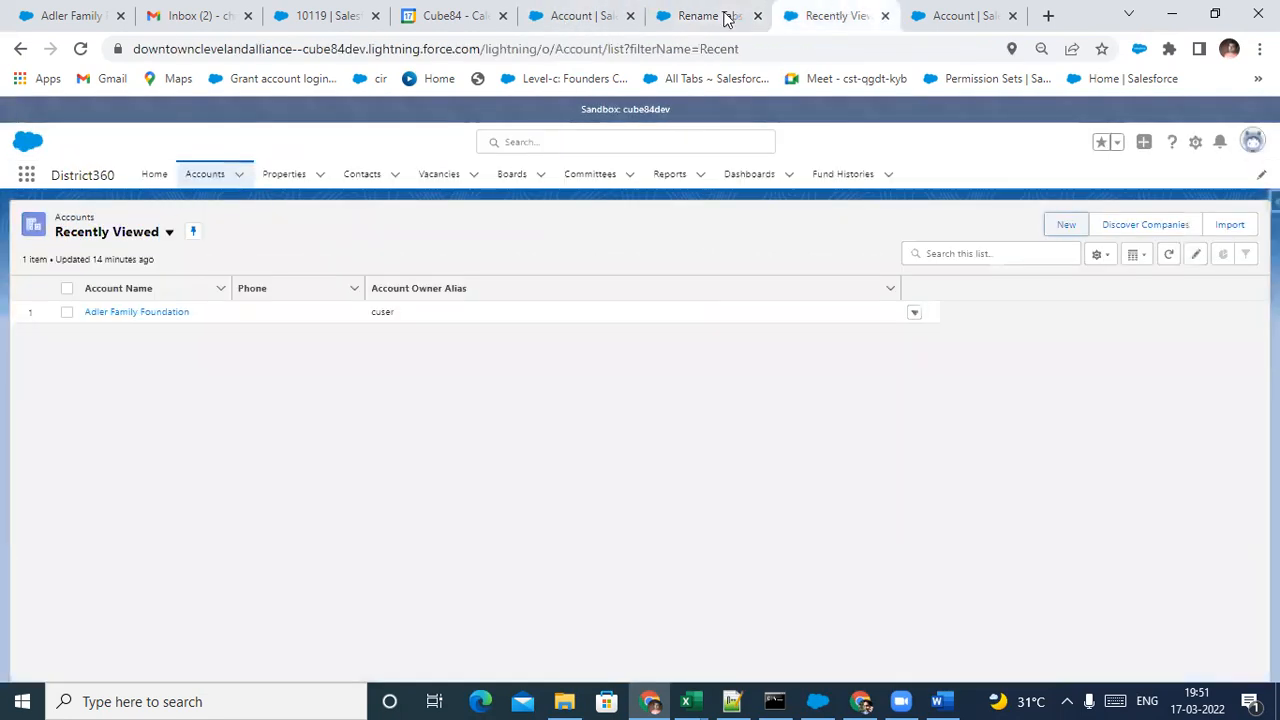
click(214, 184)
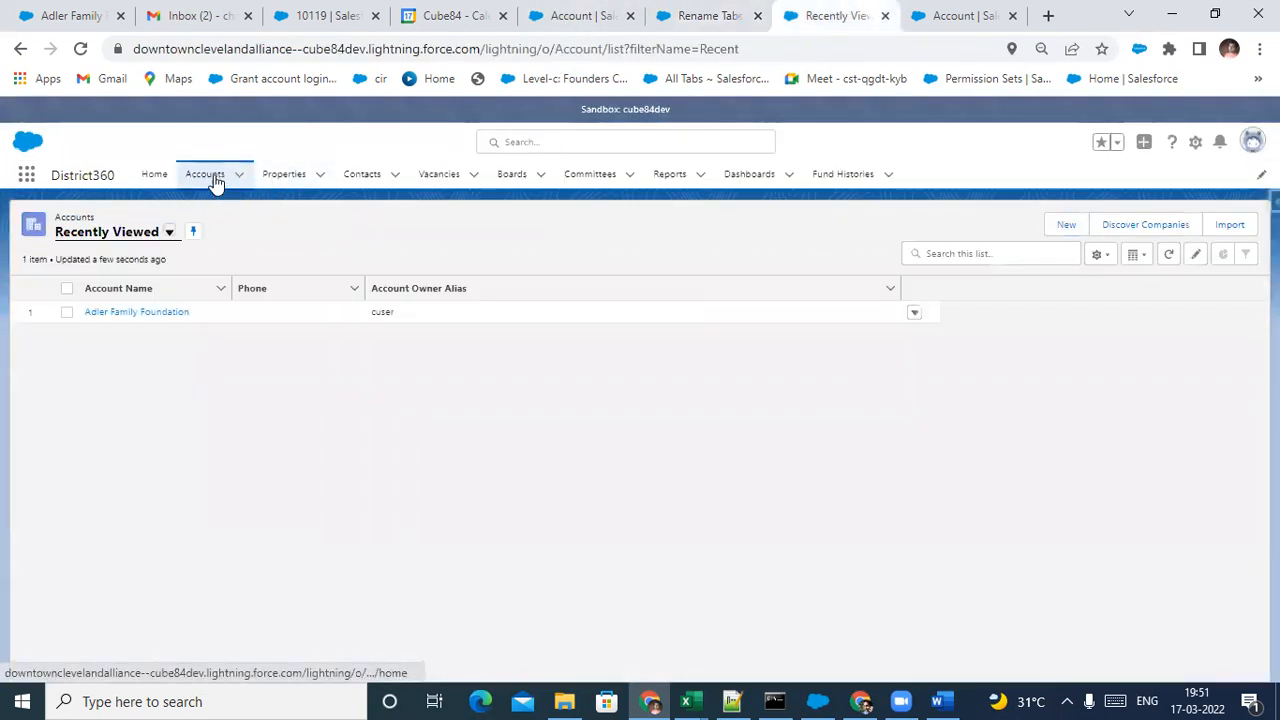
click(160, 184)
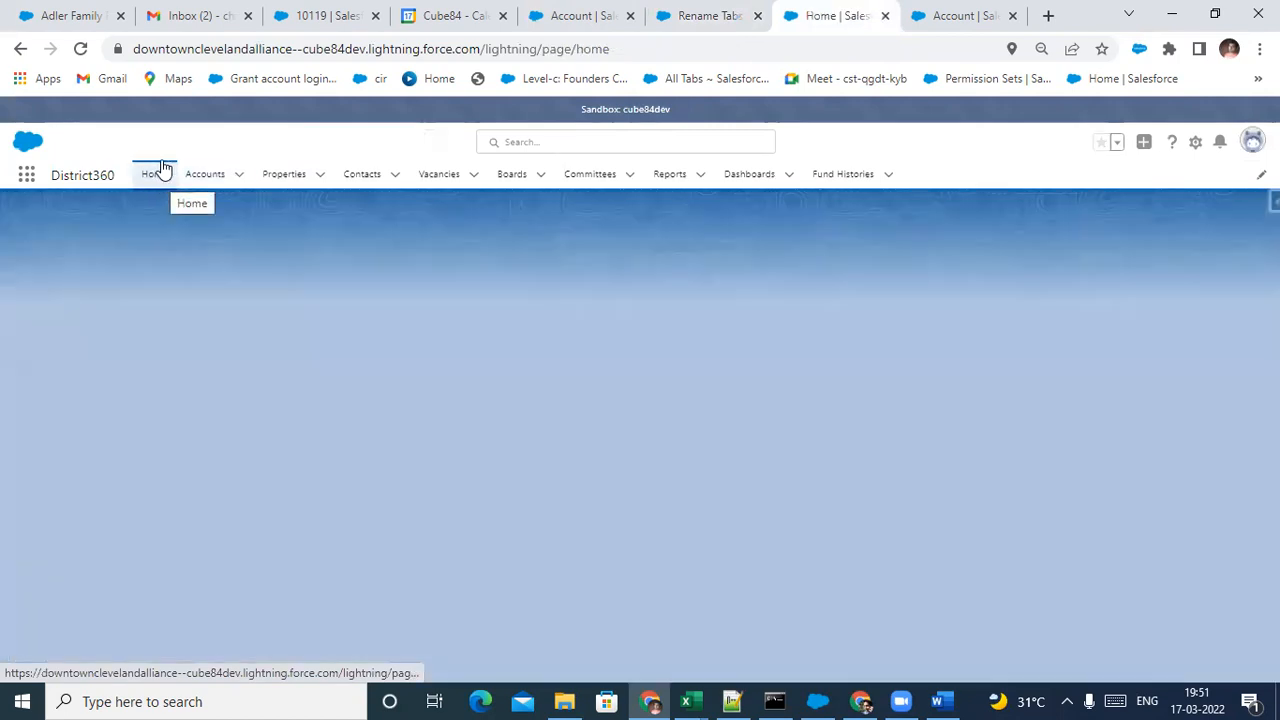
click(81, 49)
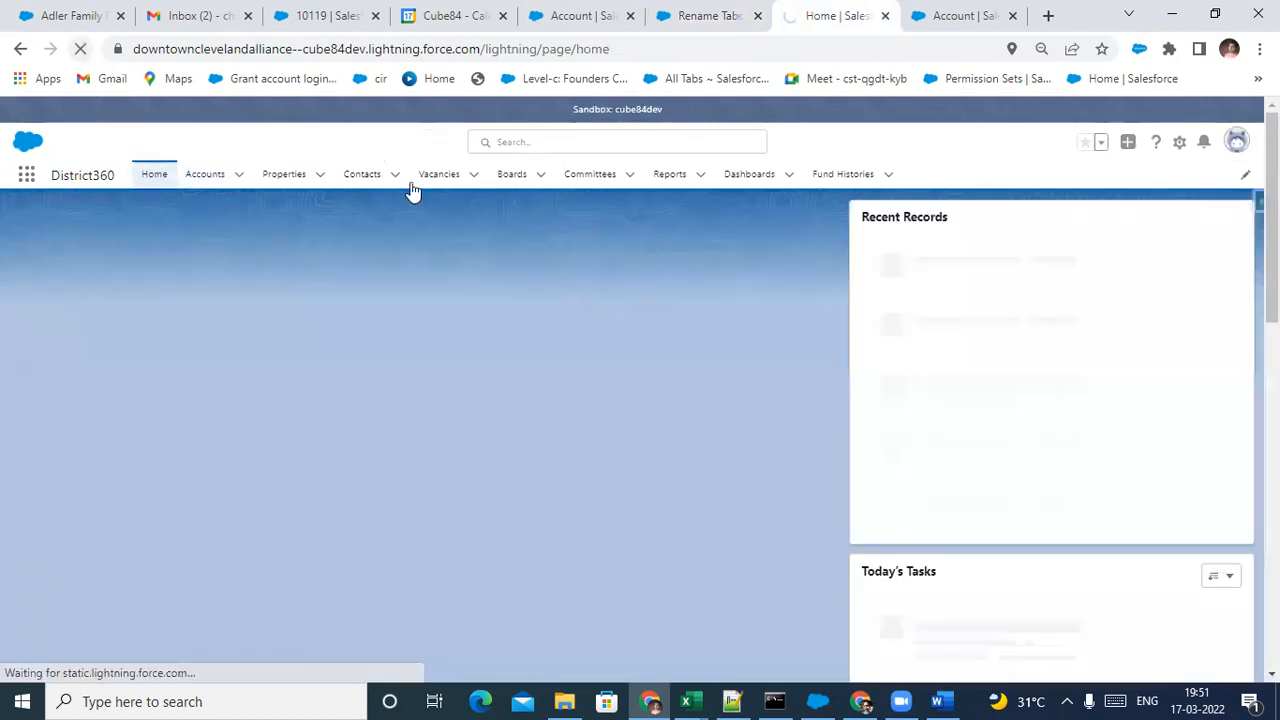
click(714, 25)
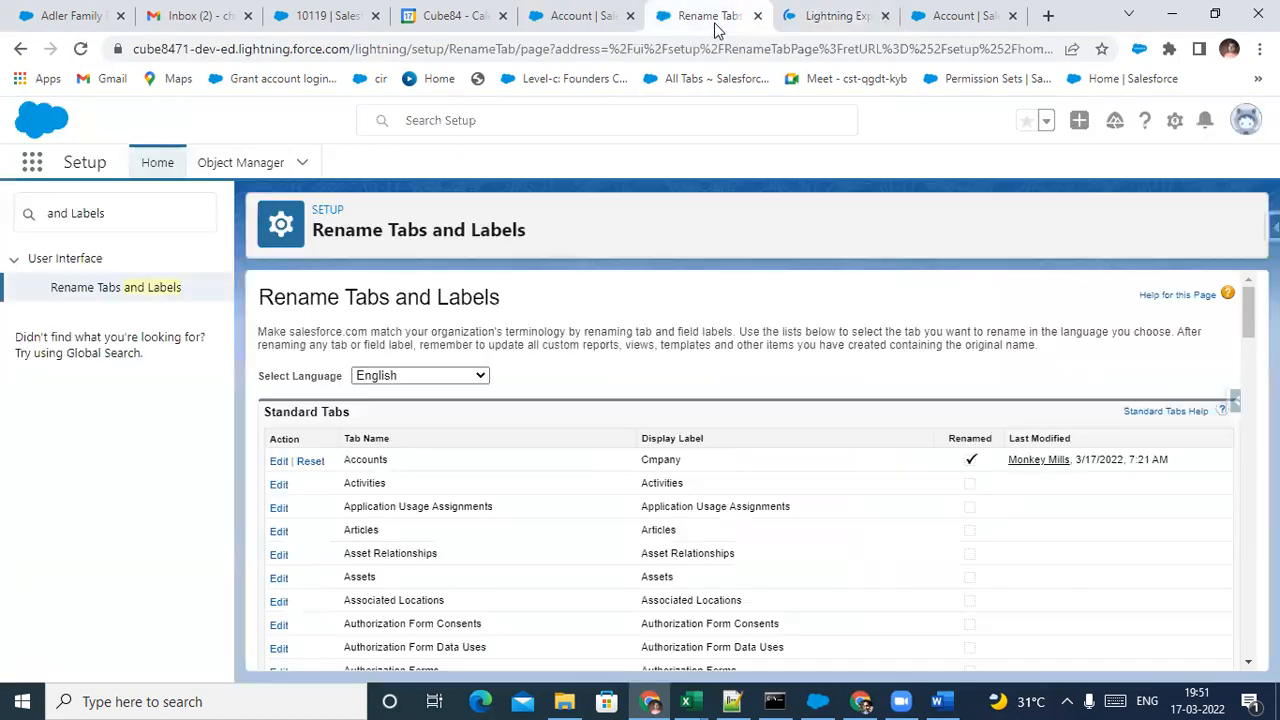
click(851, 17)
click(700, 15)
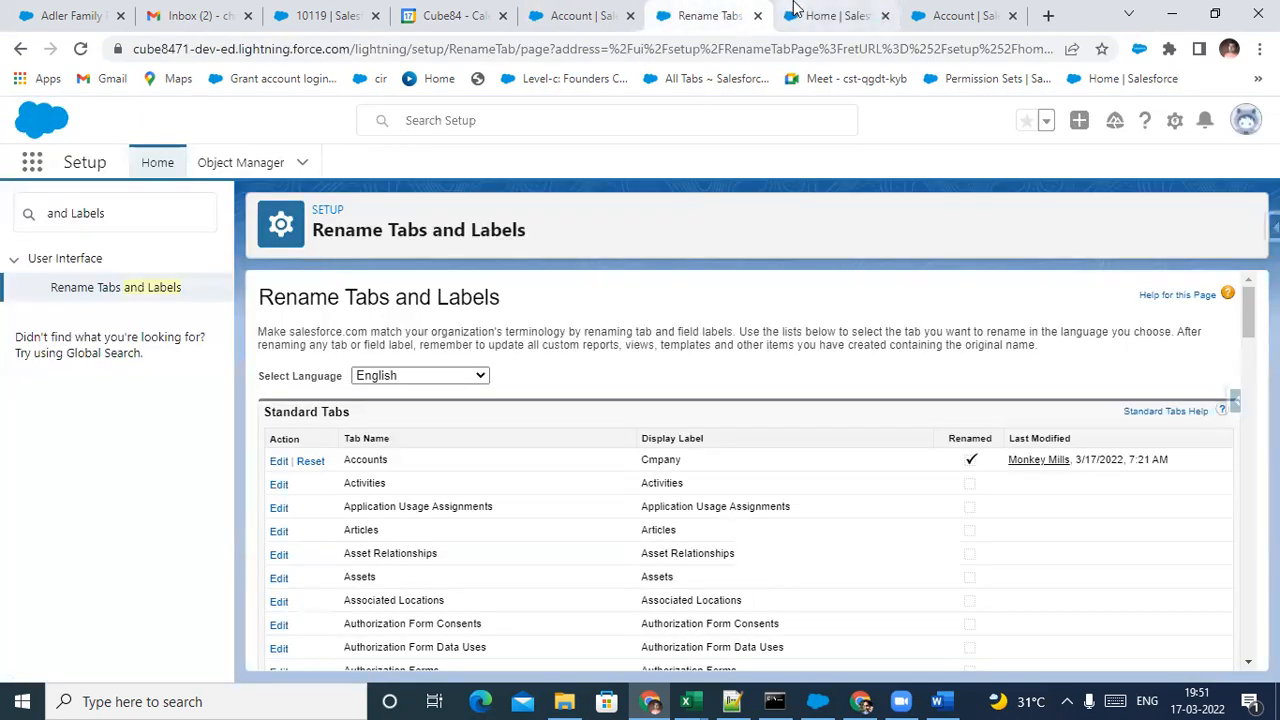
click(800, 15)
Look through the Standard Tabs and Custom Tabs lists on the Rename Tabs and Labels page
click(714, 15)
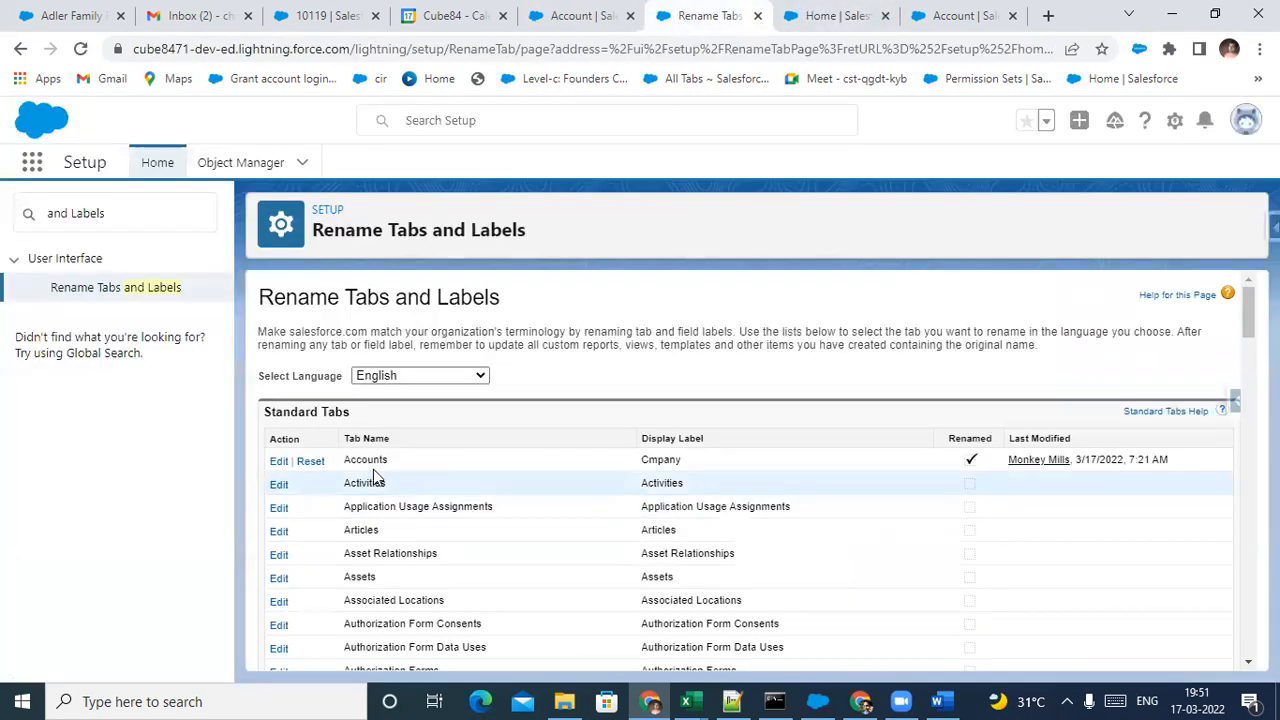
scroll(317, 469, down, 2)
scroll(317, 469, down, 4)
scroll(330, 455, up, 6)
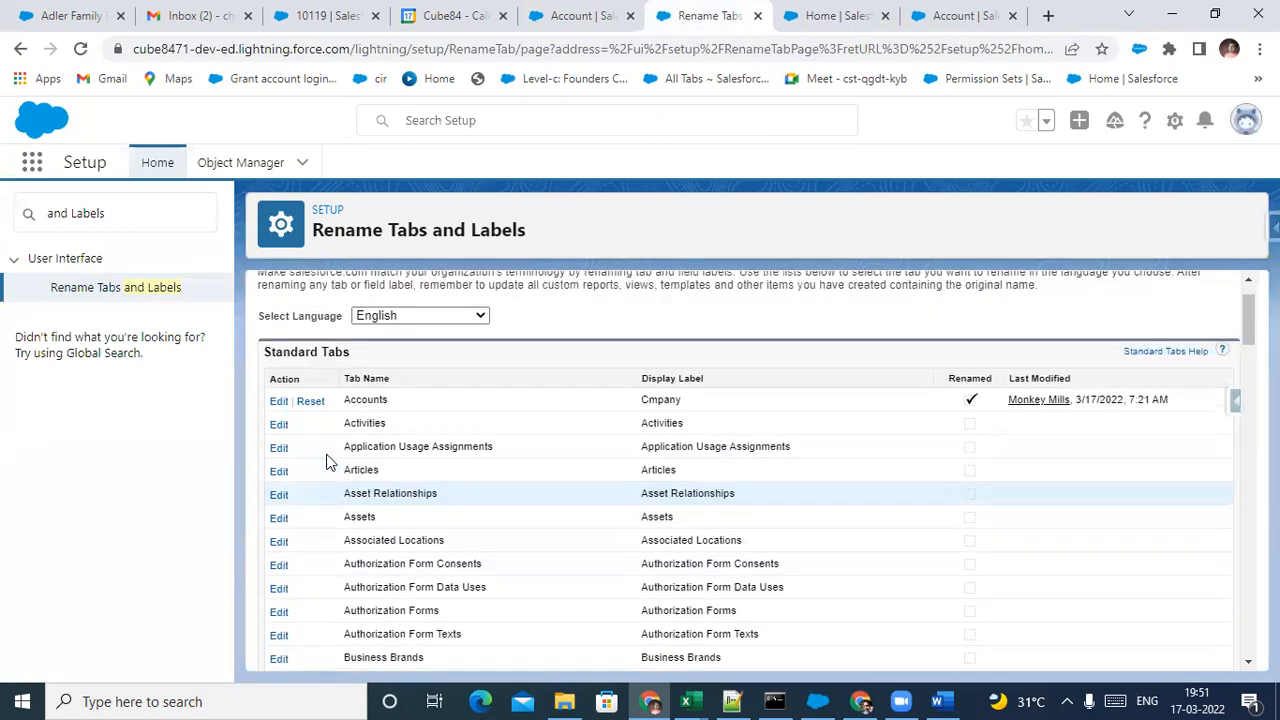
scroll(426, 440, down, 15)
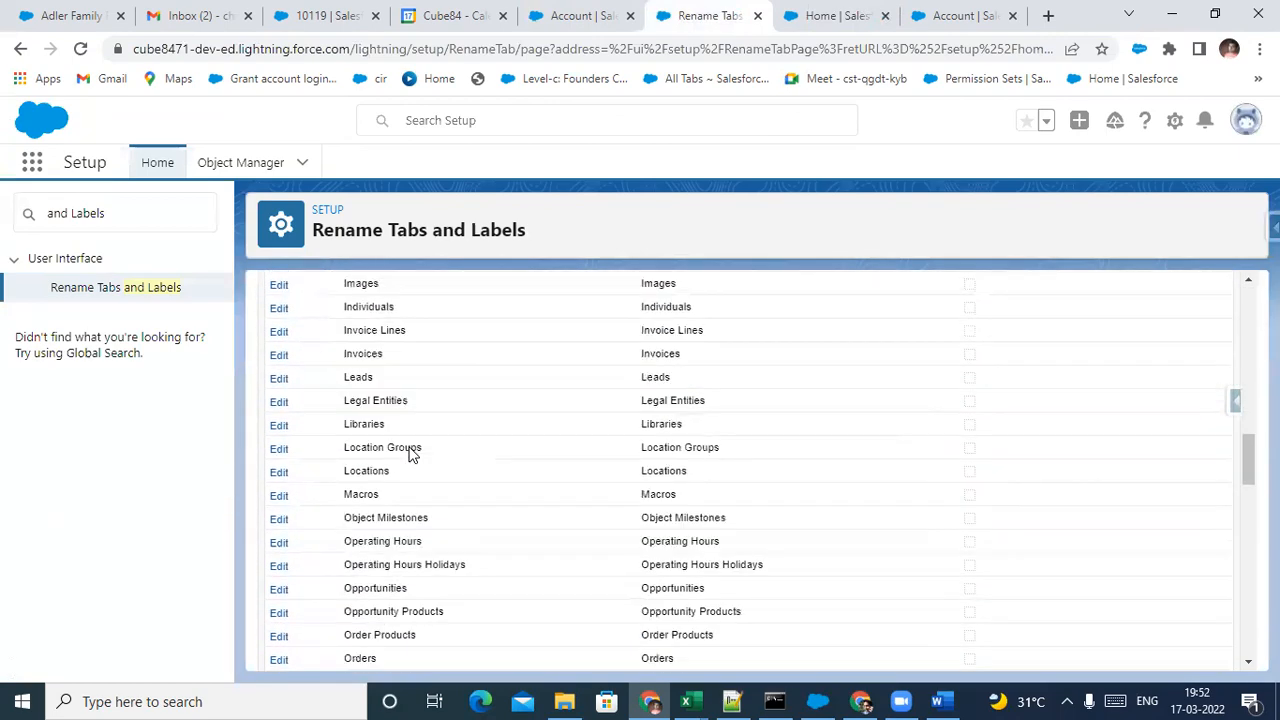
scroll(408, 455, down, 7)
scroll(408, 455, up, 2)
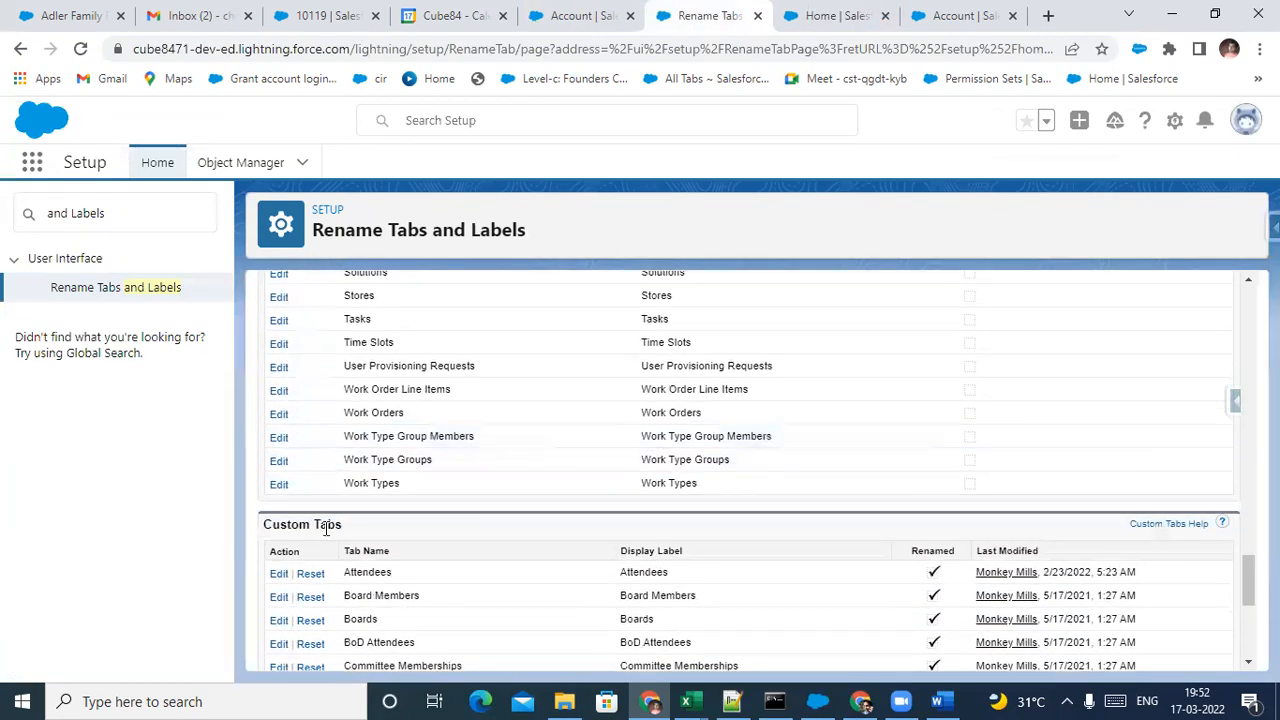
scroll(330, 520, down, 4)
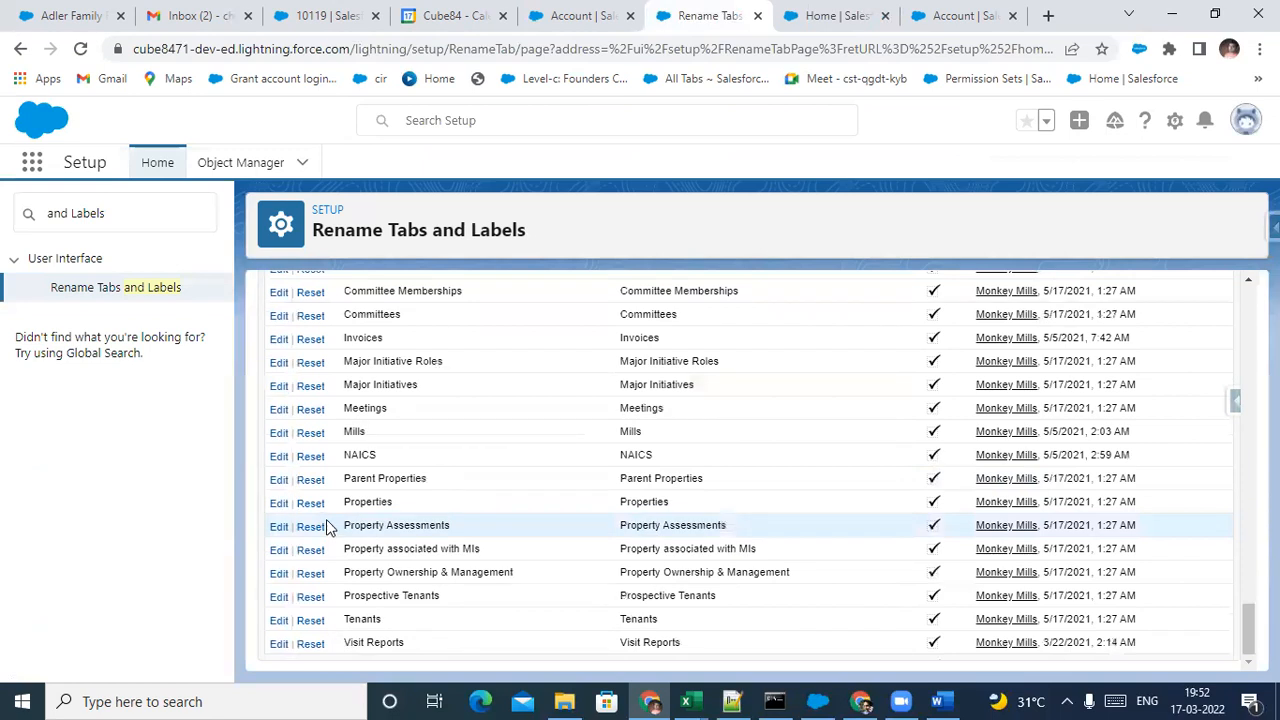
Open the Object Manager list in the cube84dev sandbox and compare its objects with the tabs in Rename Tabs and Labels
click(585, 17)
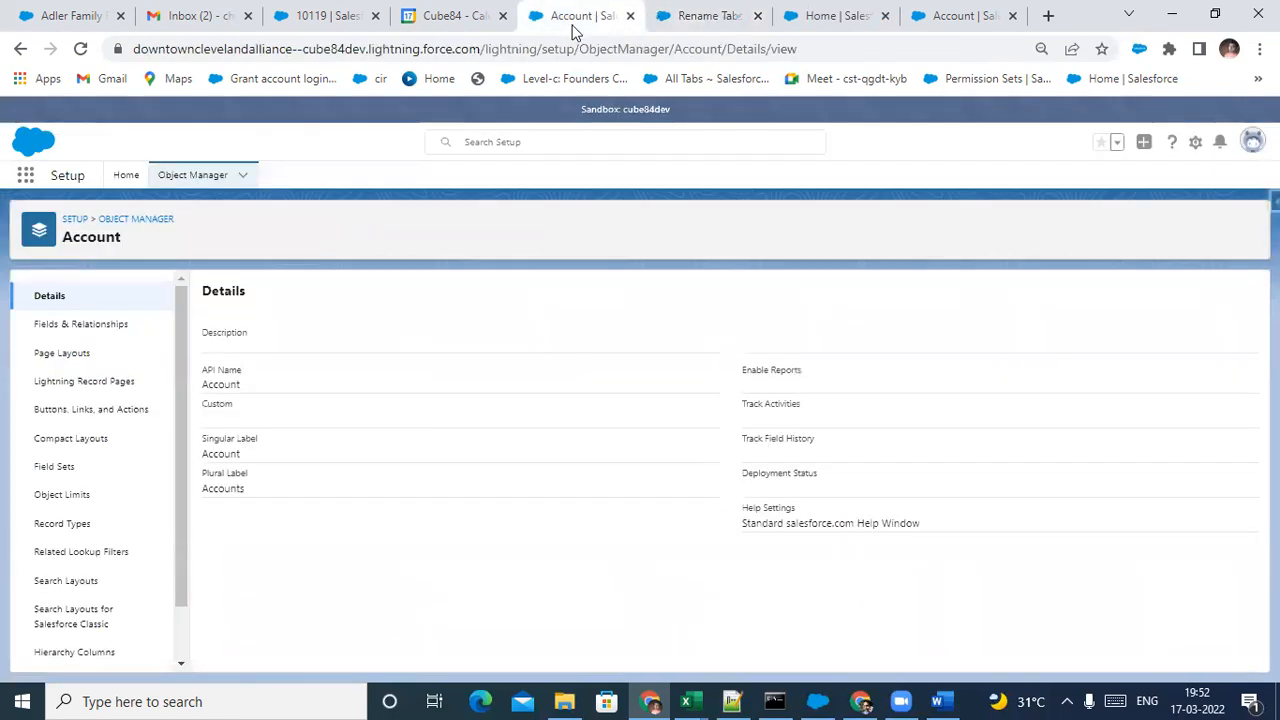
click(137, 221)
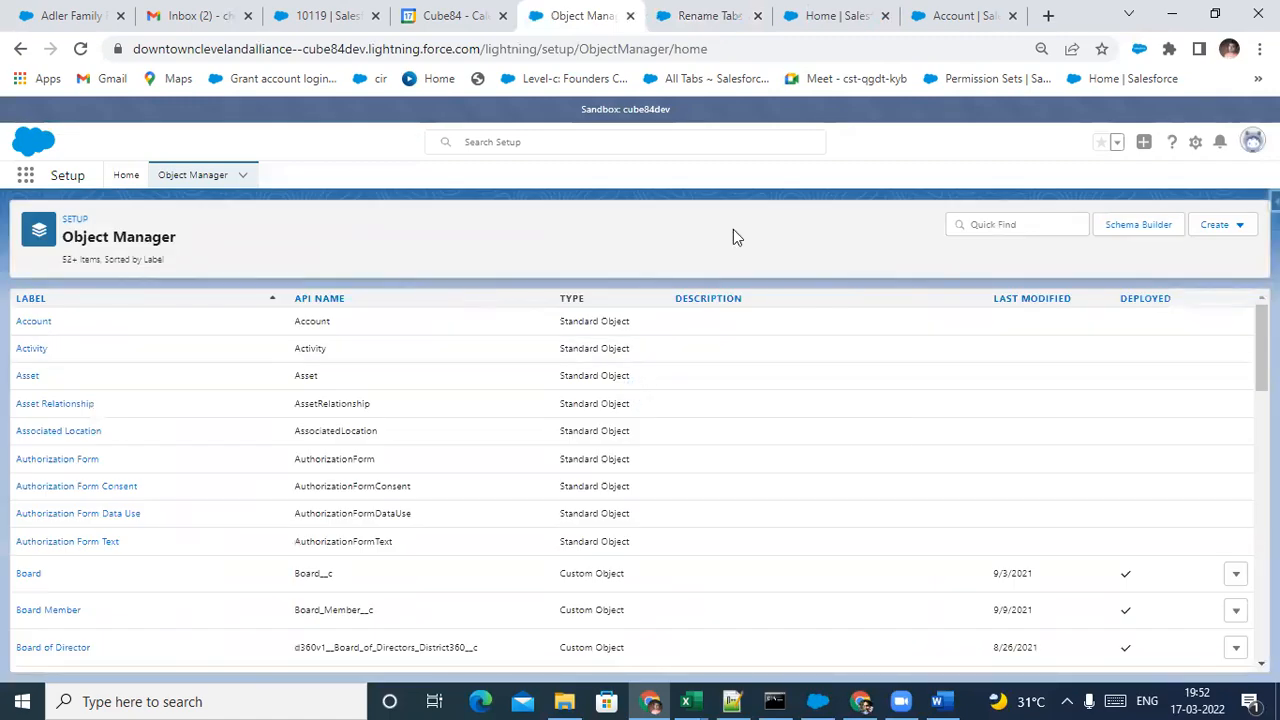
click(718, 22)
scroll(407, 351, up, 20)
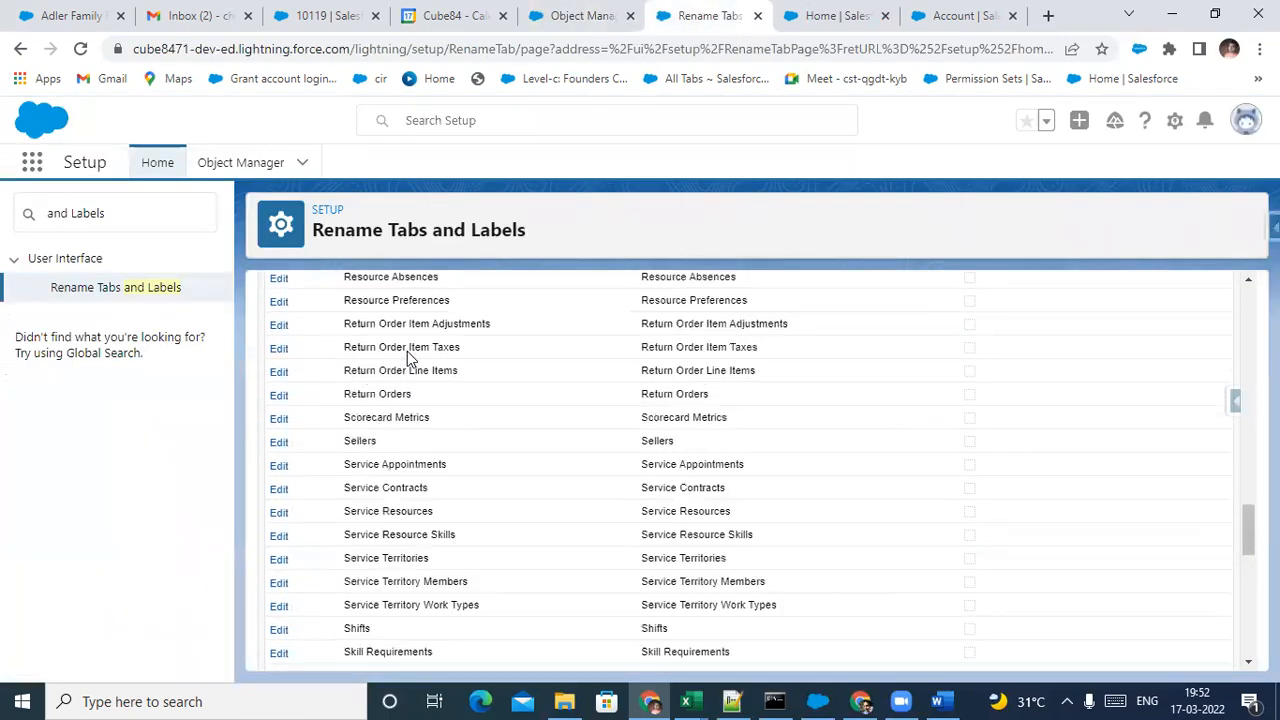
scroll(585, 220, up, 2)
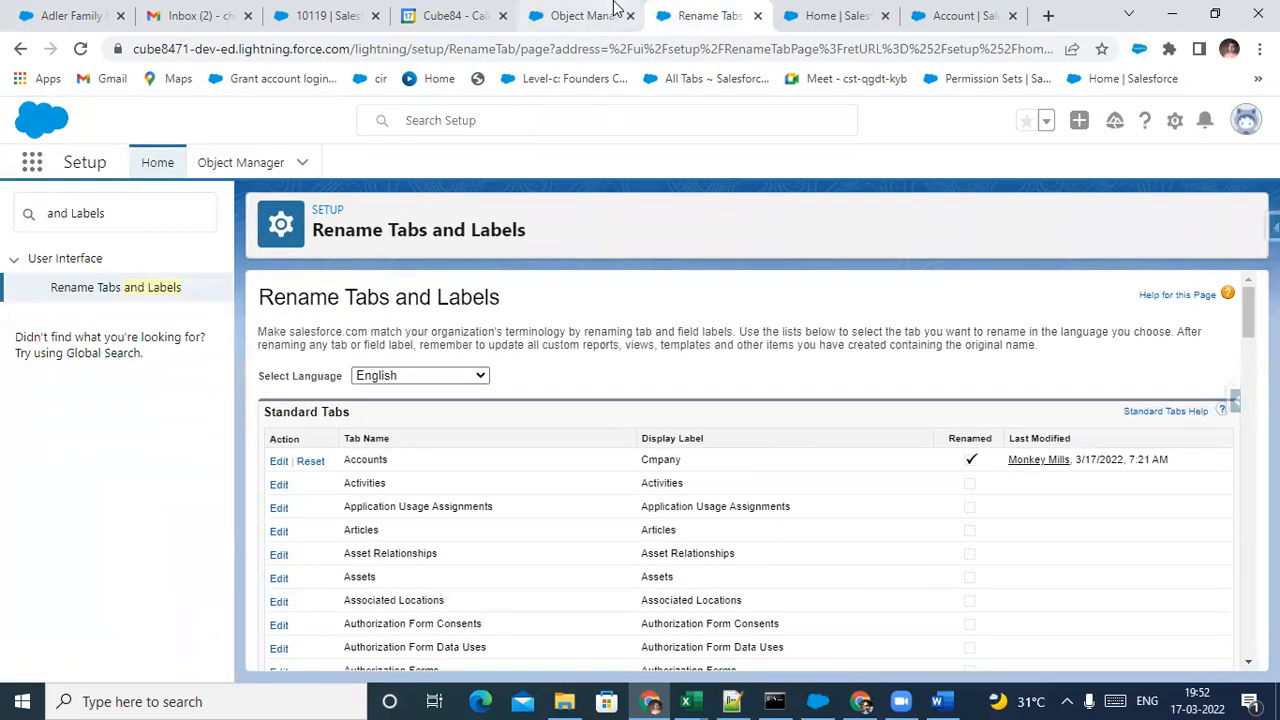
click(614, 12)
click(700, 14)
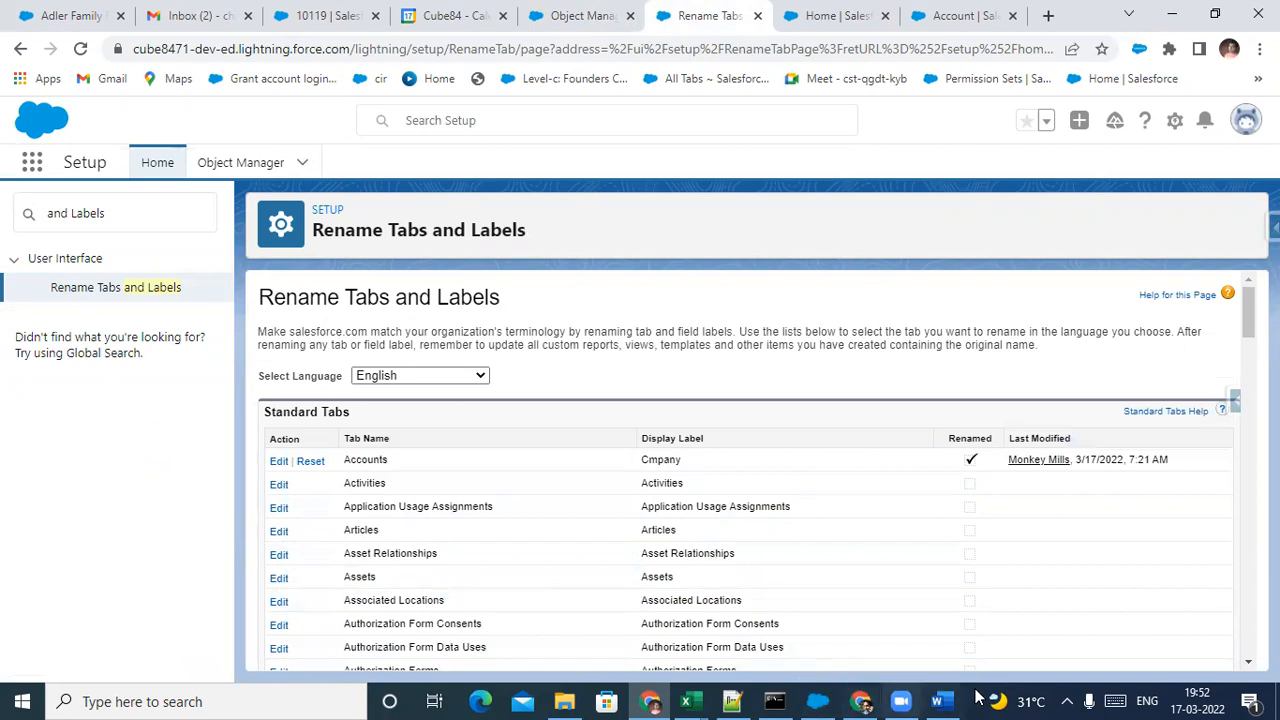
Switch to the Word notes and read the section on adding a custom field to a standard object
click(938, 701)
scroll(594, 398, down, 1)
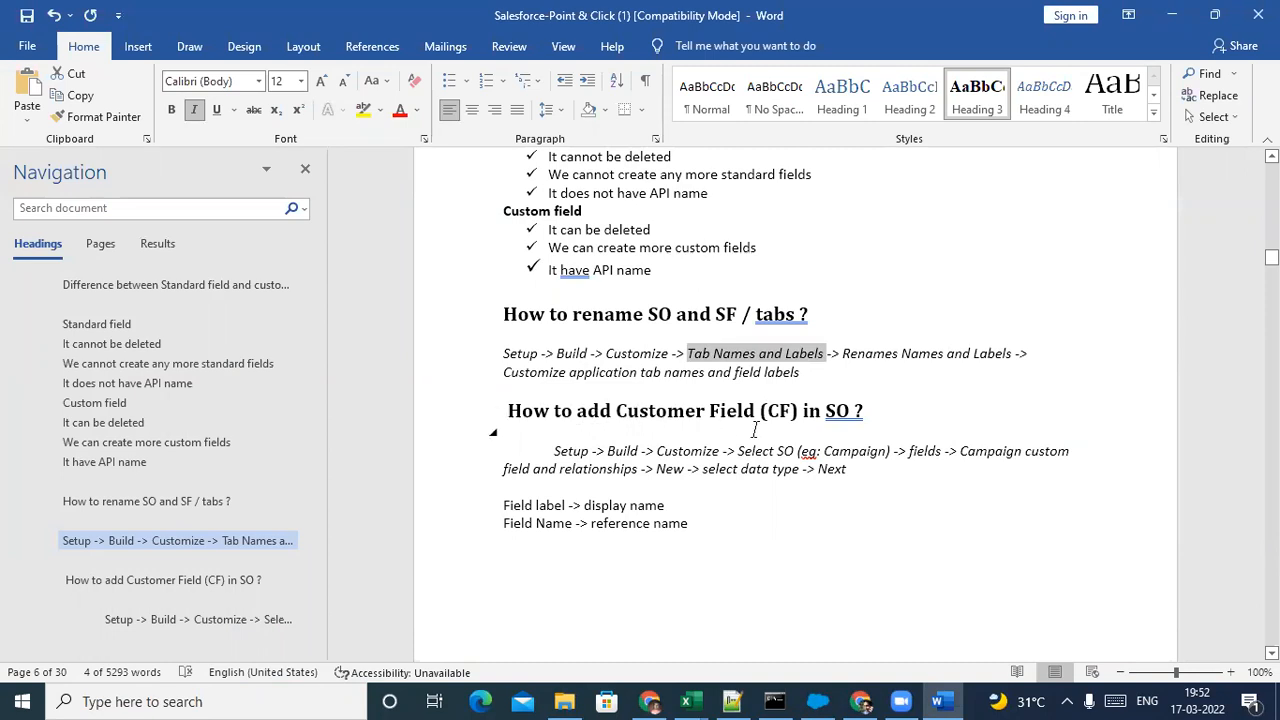
click(1168, 16)
Switch to the sandbox Object Manager, open Account's Fields & Relationships, and start a new custom field to view the data types
click(585, 18)
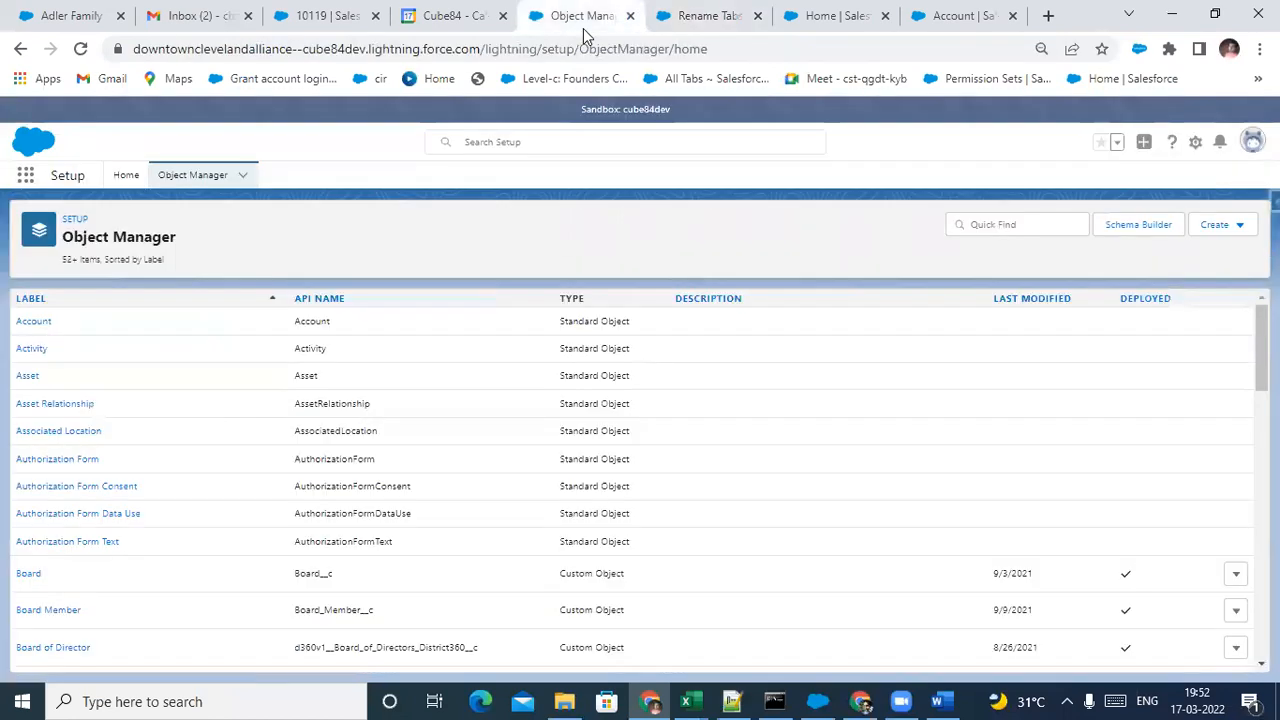
click(46, 322)
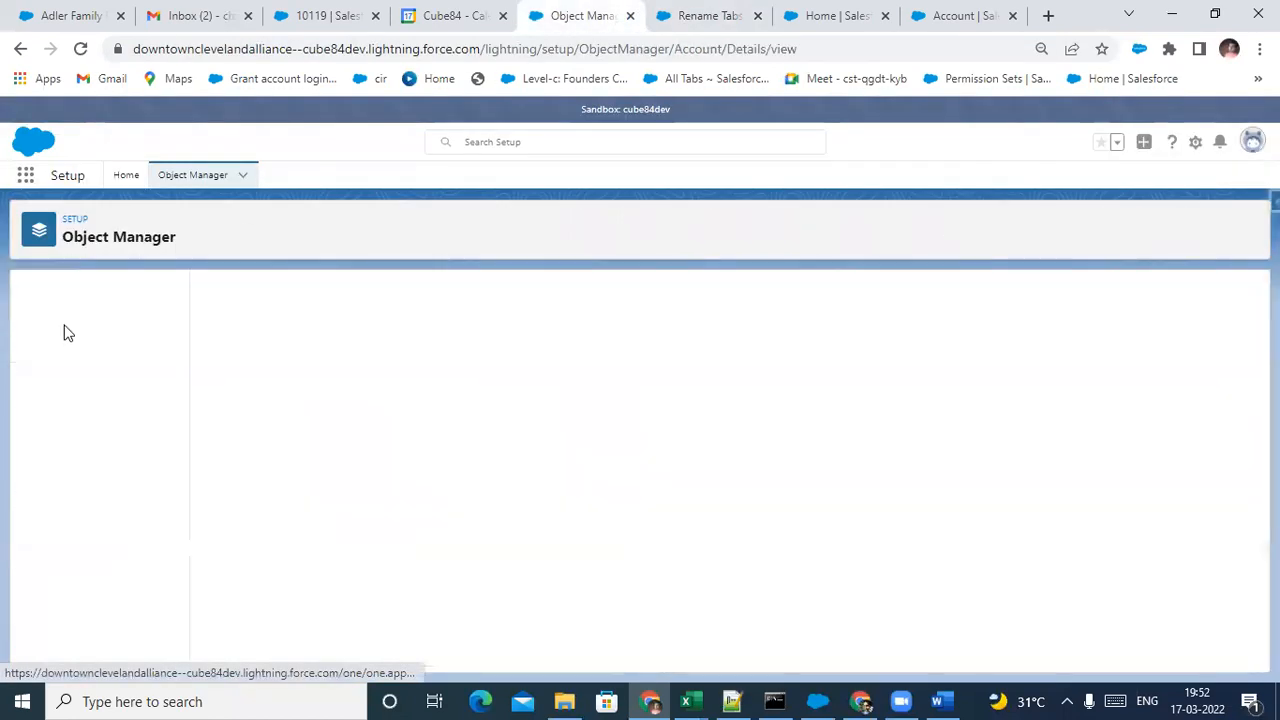
click(107, 332)
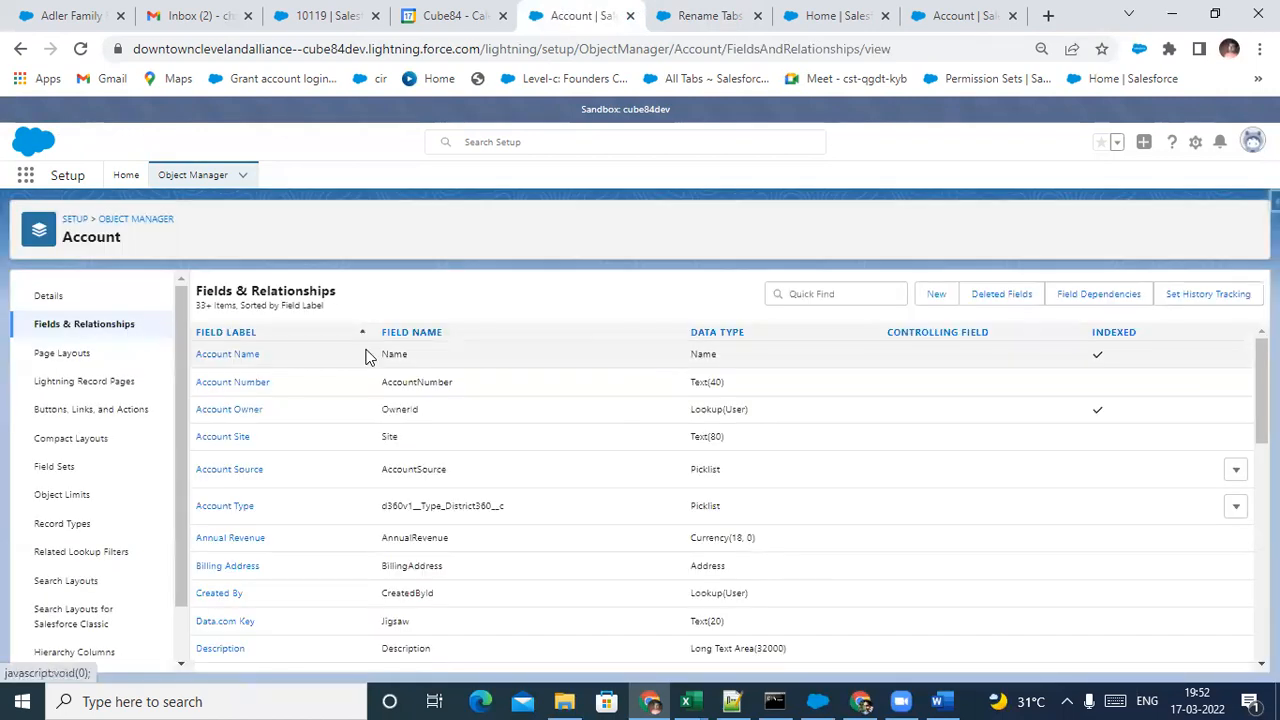
click(927, 300)
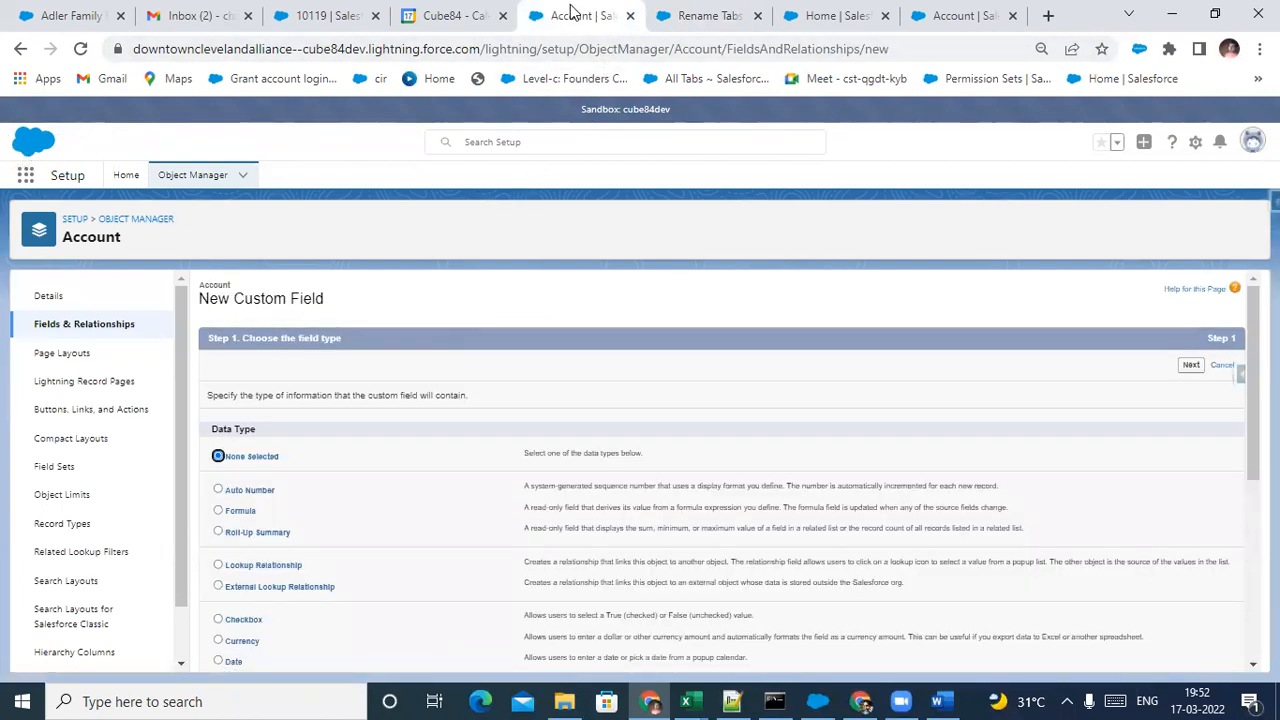
Return to the Word notes and read on to the section about creating a custom object
key(alt+Tab)
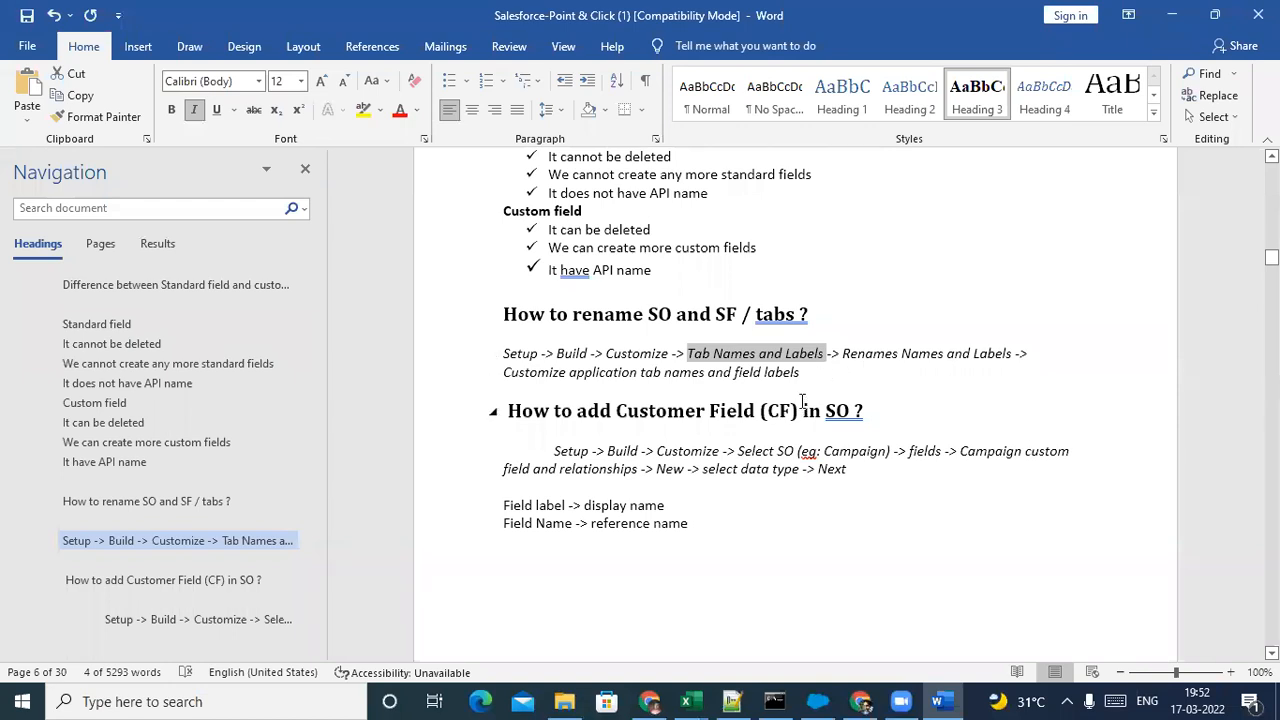
scroll(800, 399, down, 1)
scroll(797, 395, down, 1)
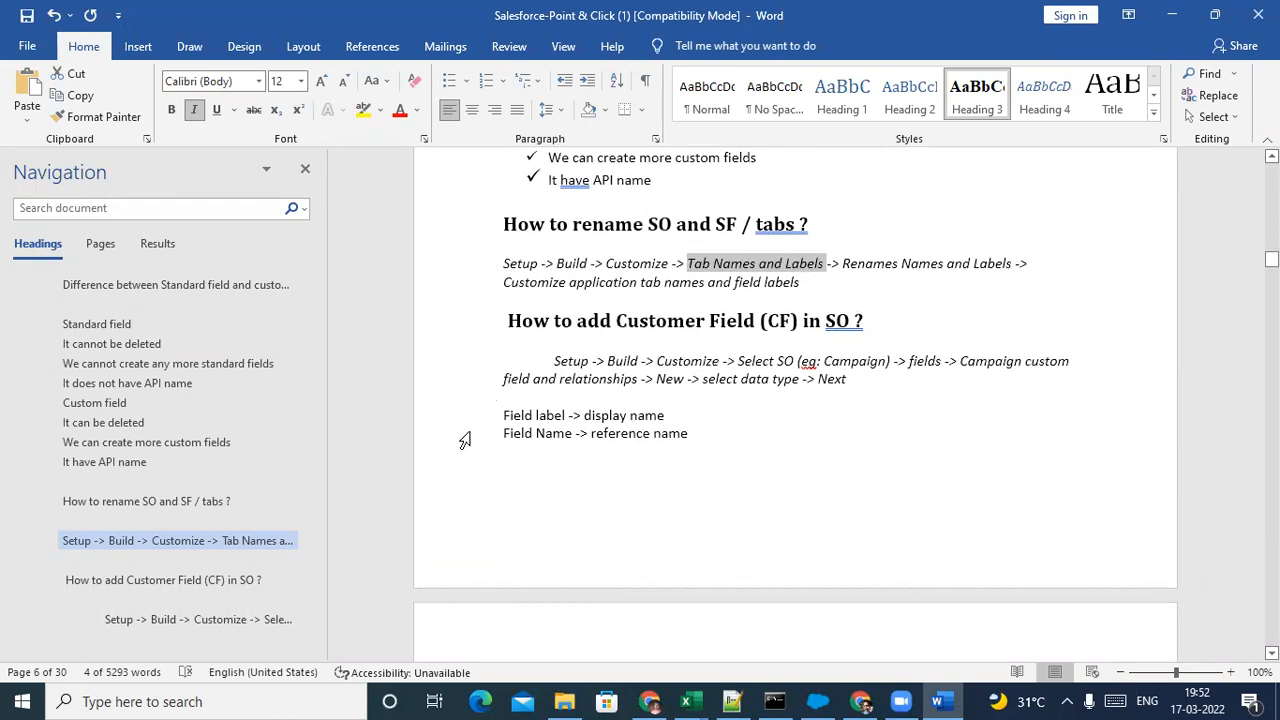
scroll(640, 415, down, 7)
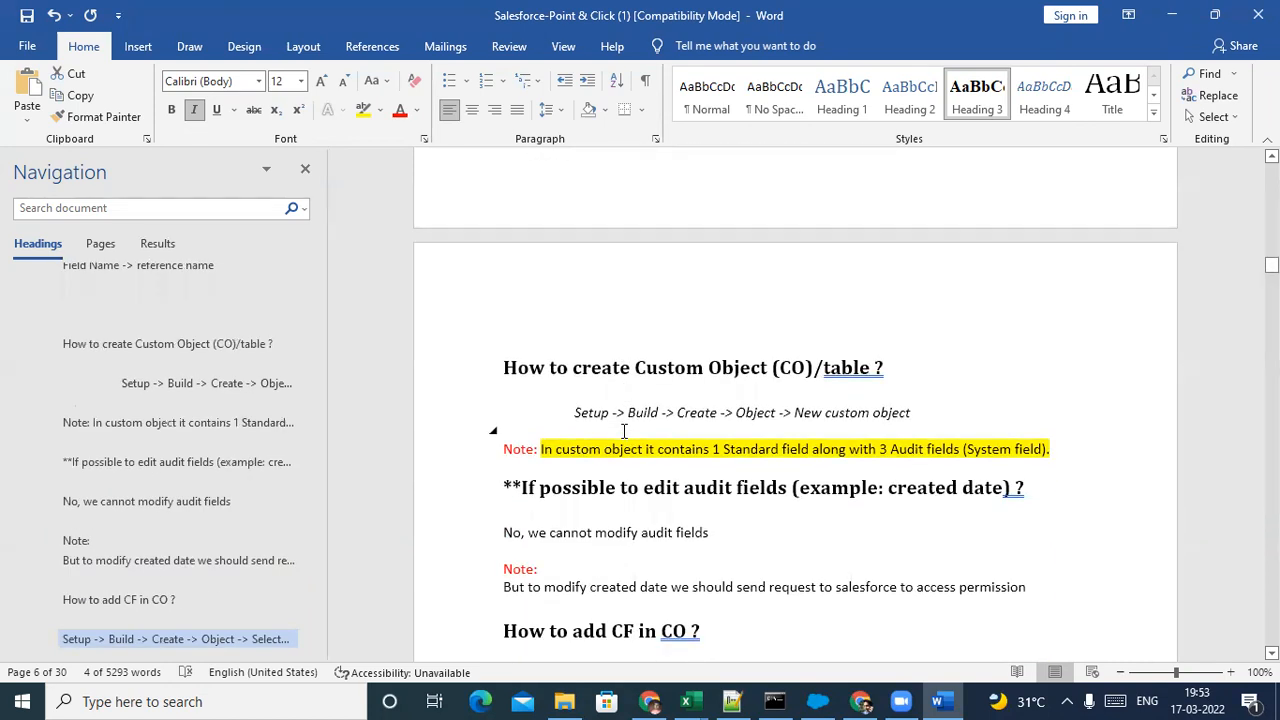
scroll(624, 431, down, 2)
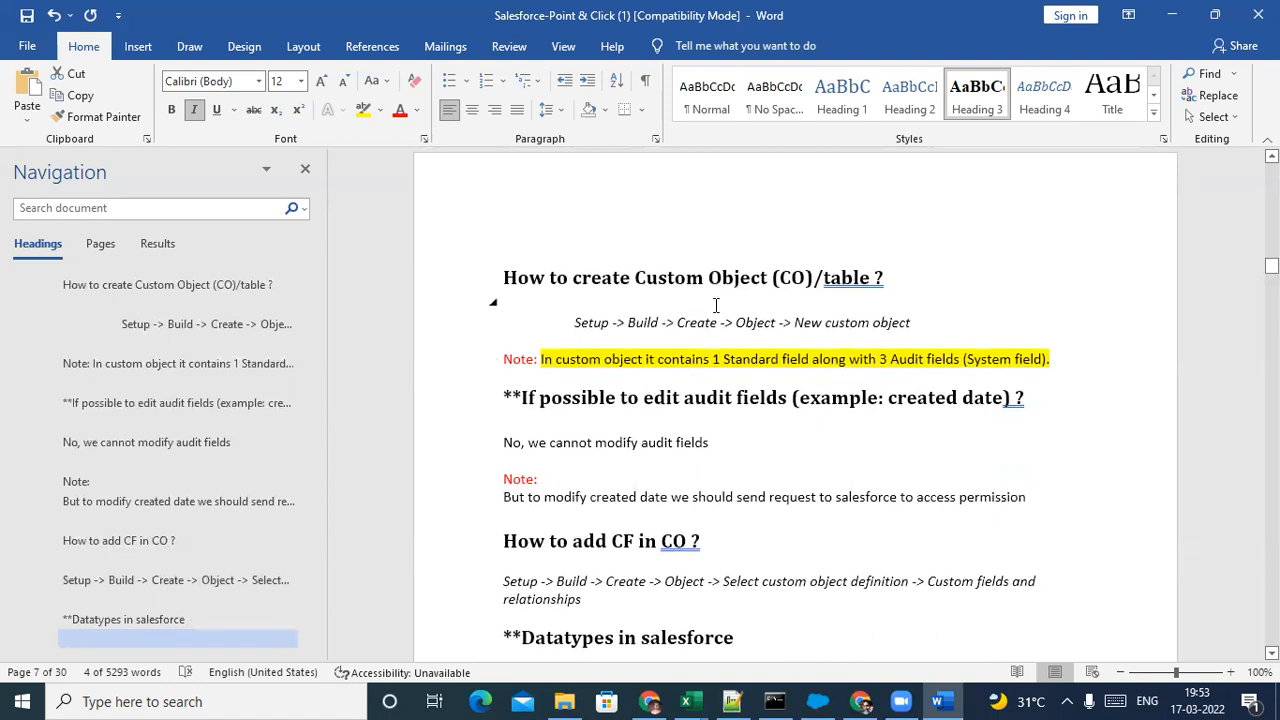
Go back to the Salesforce Object Manager list and show the options for creating a custom object
key(alt+Tab)
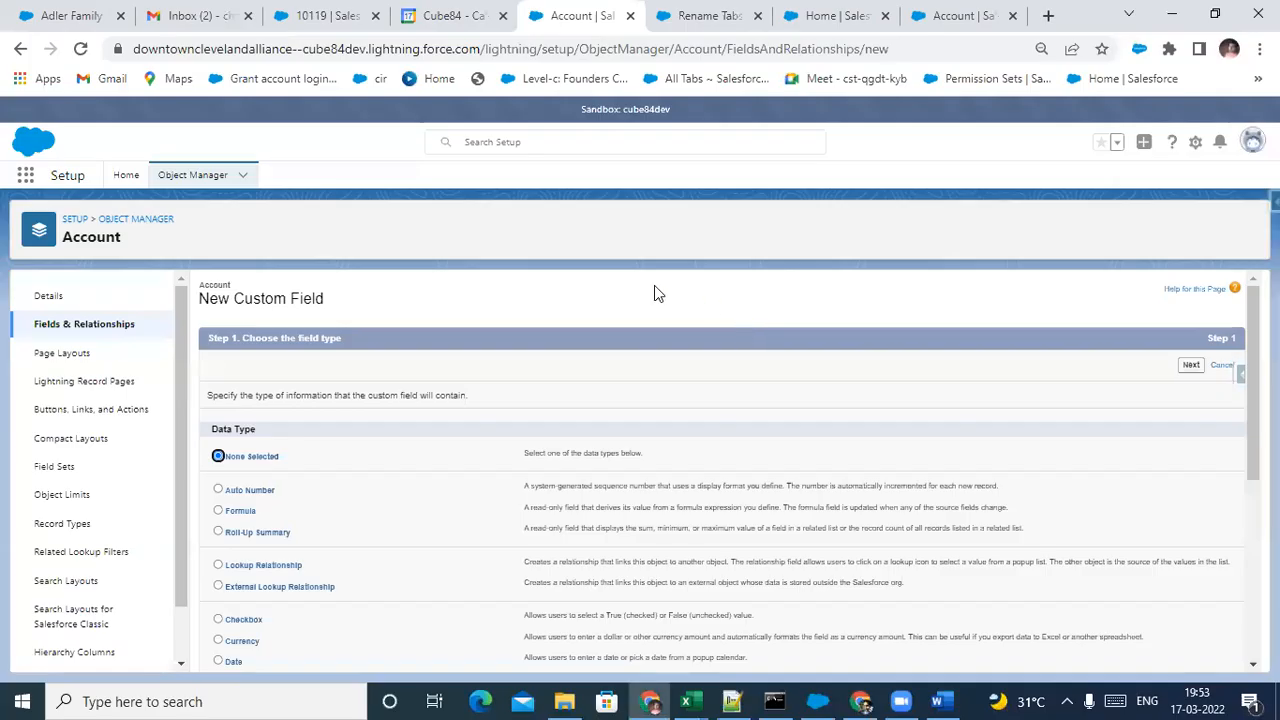
click(126, 220)
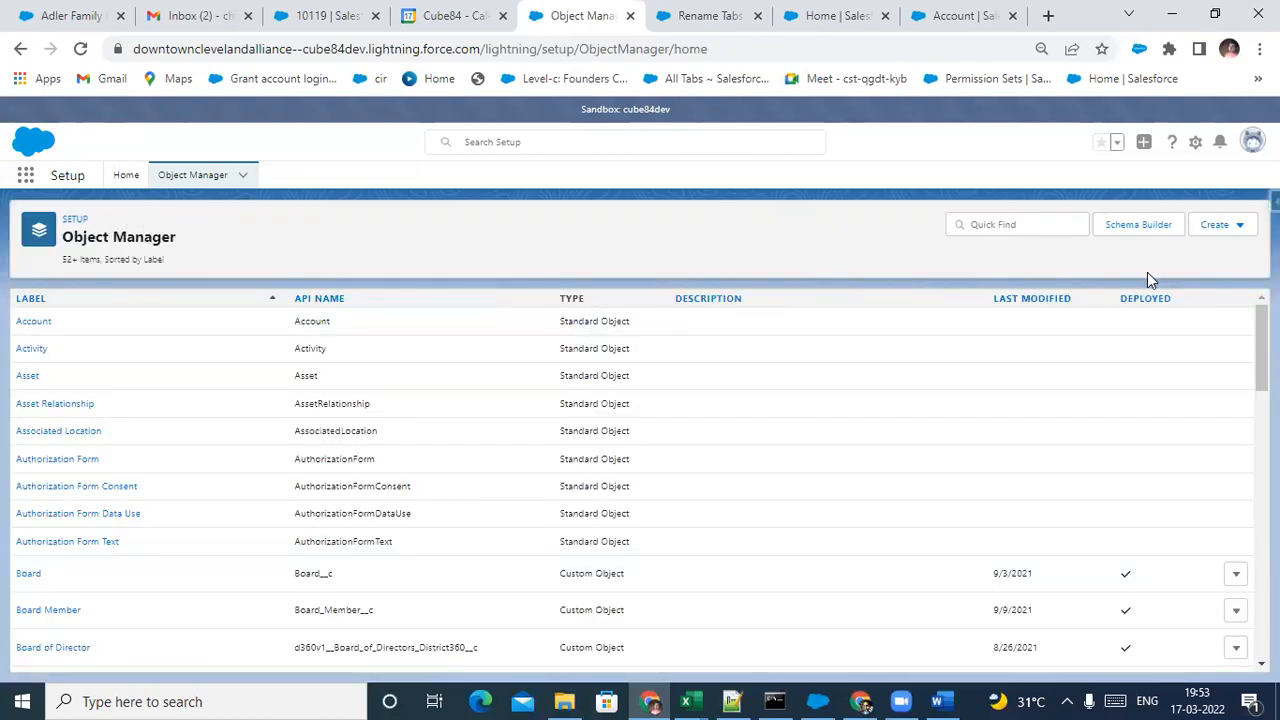
click(1224, 241)
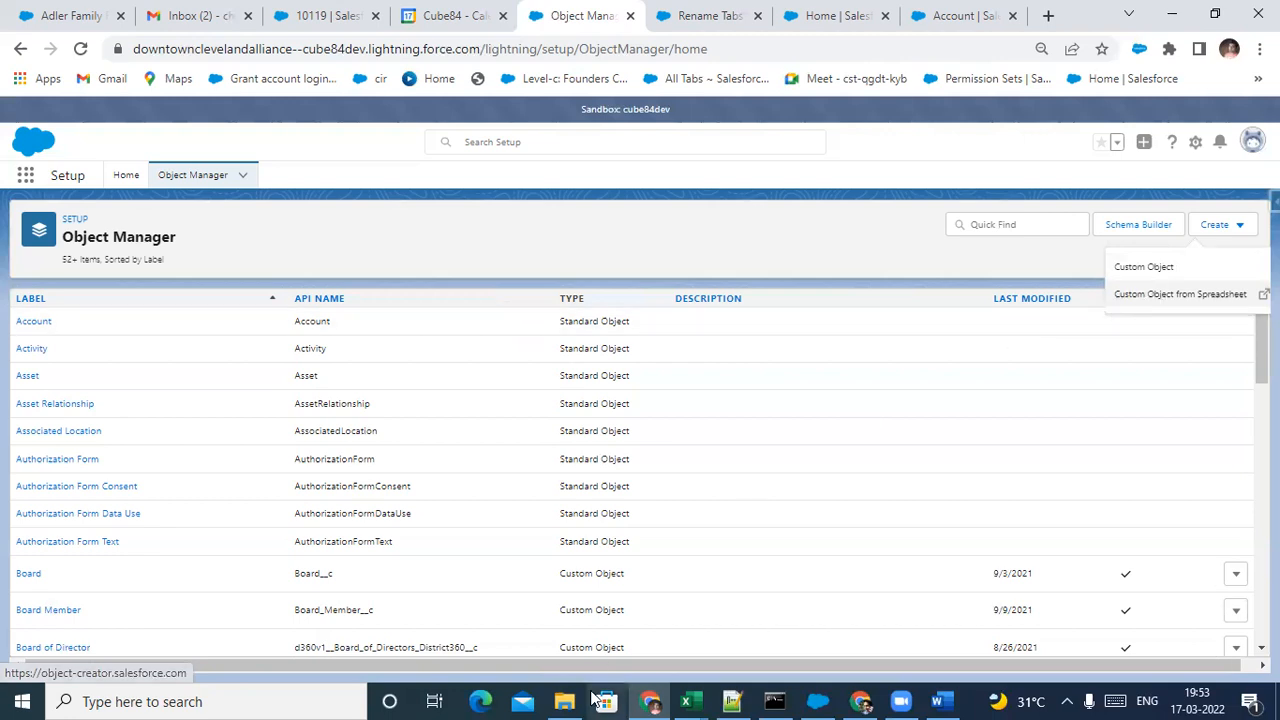
Switch to the 360 report workbook in Excel and widen column A on the Fund history sheet
click(686, 701)
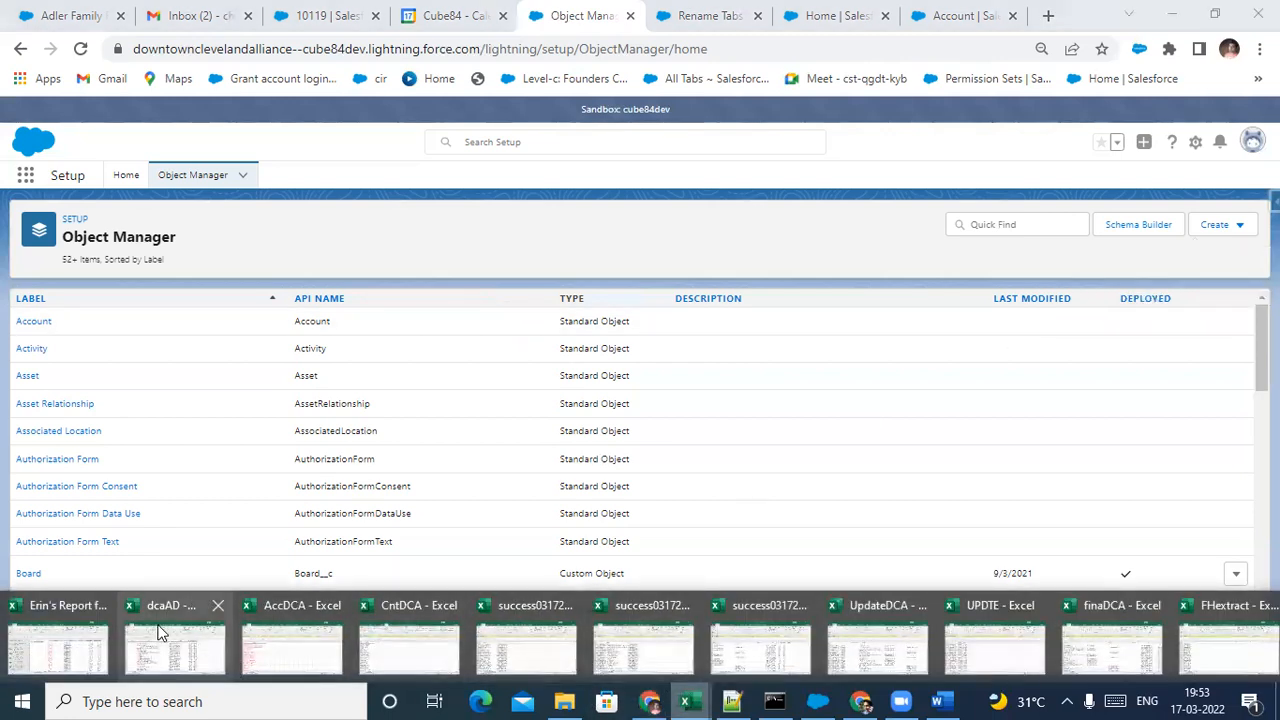
click(71, 614)
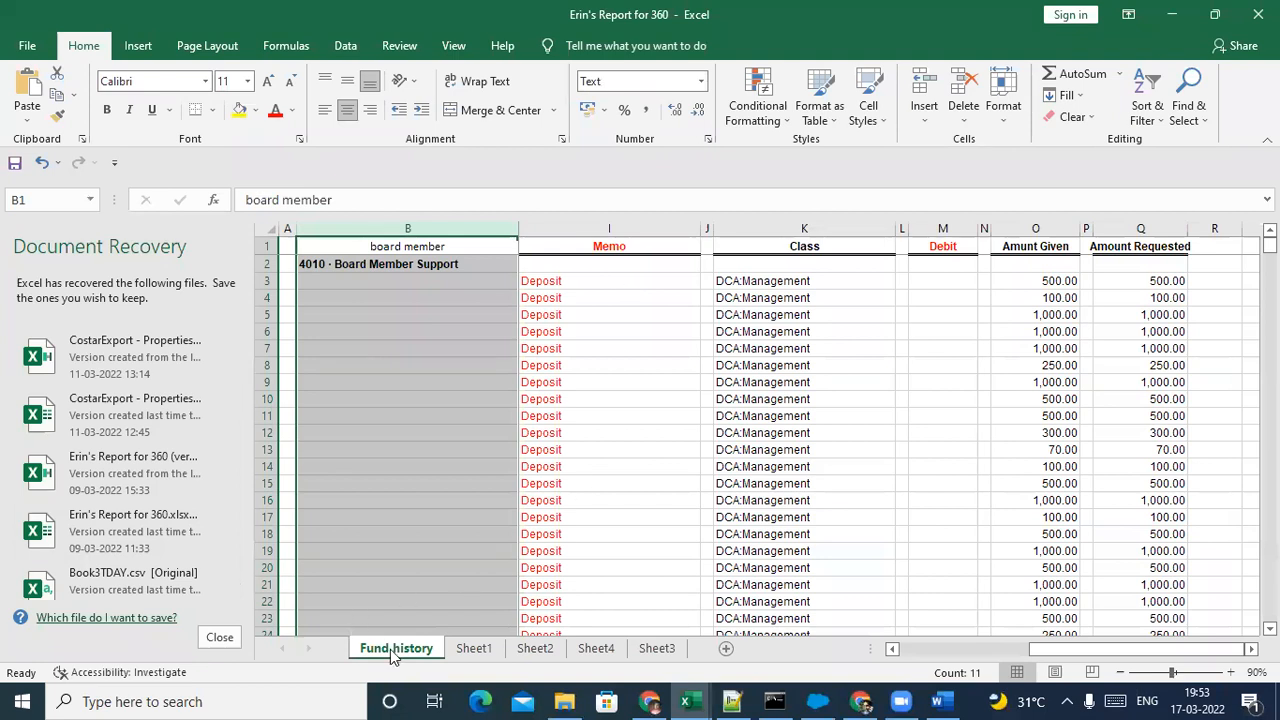
drag(296, 232, 338, 233)
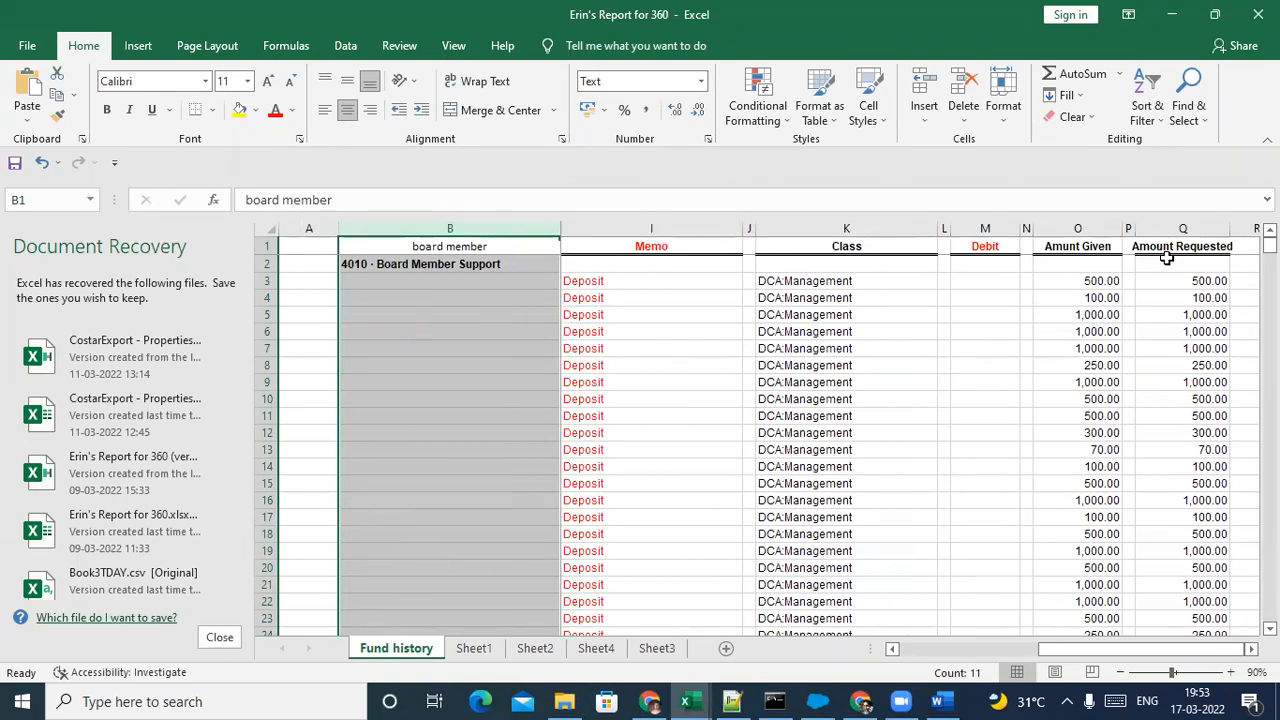
Go through the board member, Memo, Class and Amunt Given headers in row 1 and widen the Amunt Given column
click(459, 250)
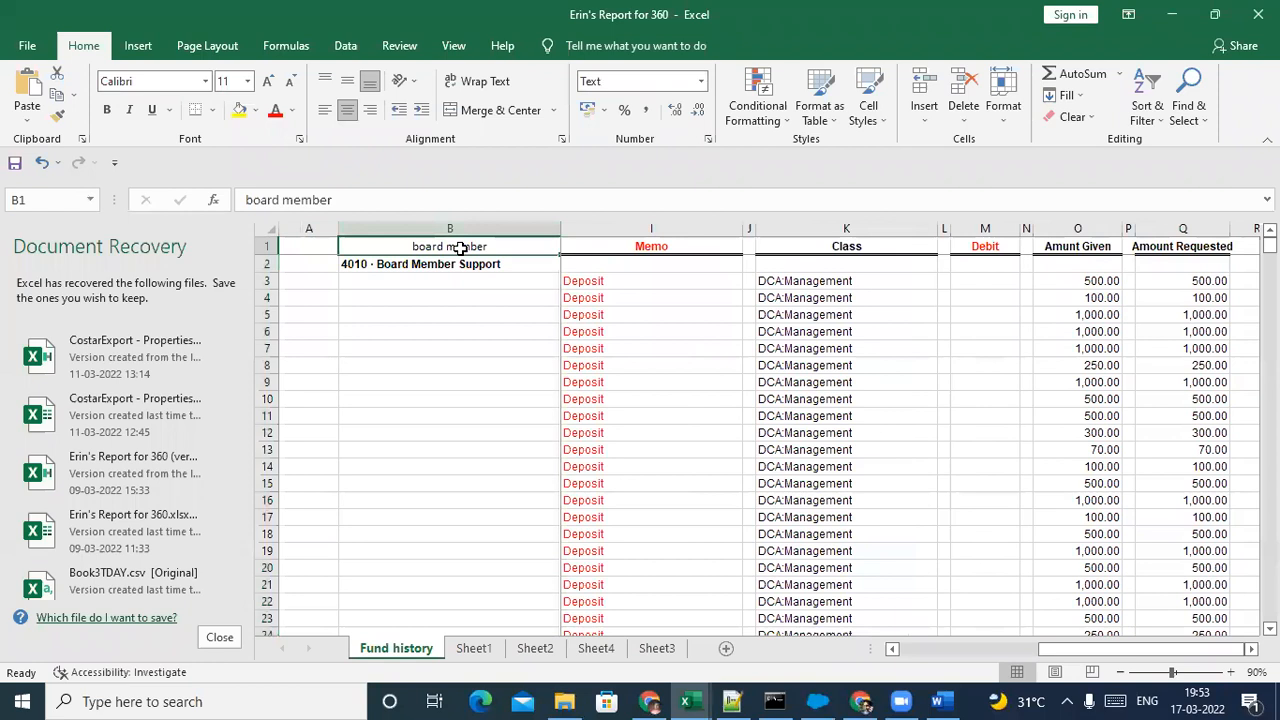
click(660, 249)
click(840, 250)
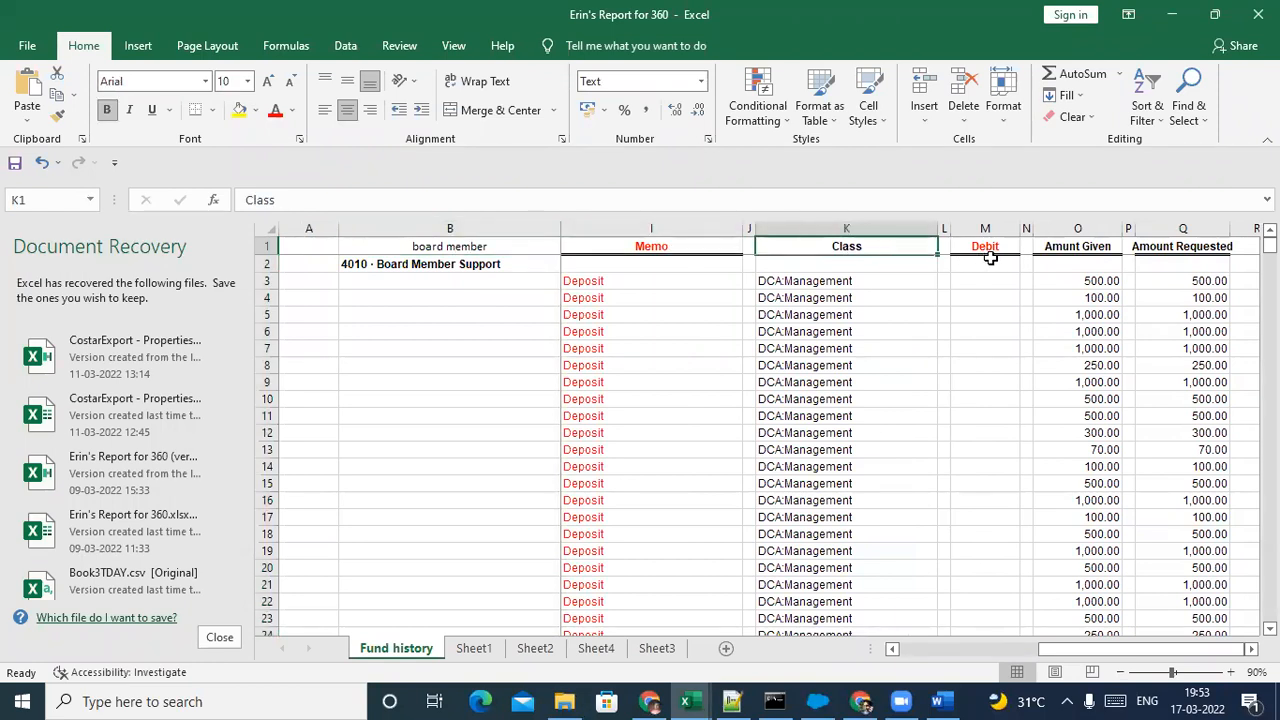
click(1070, 247)
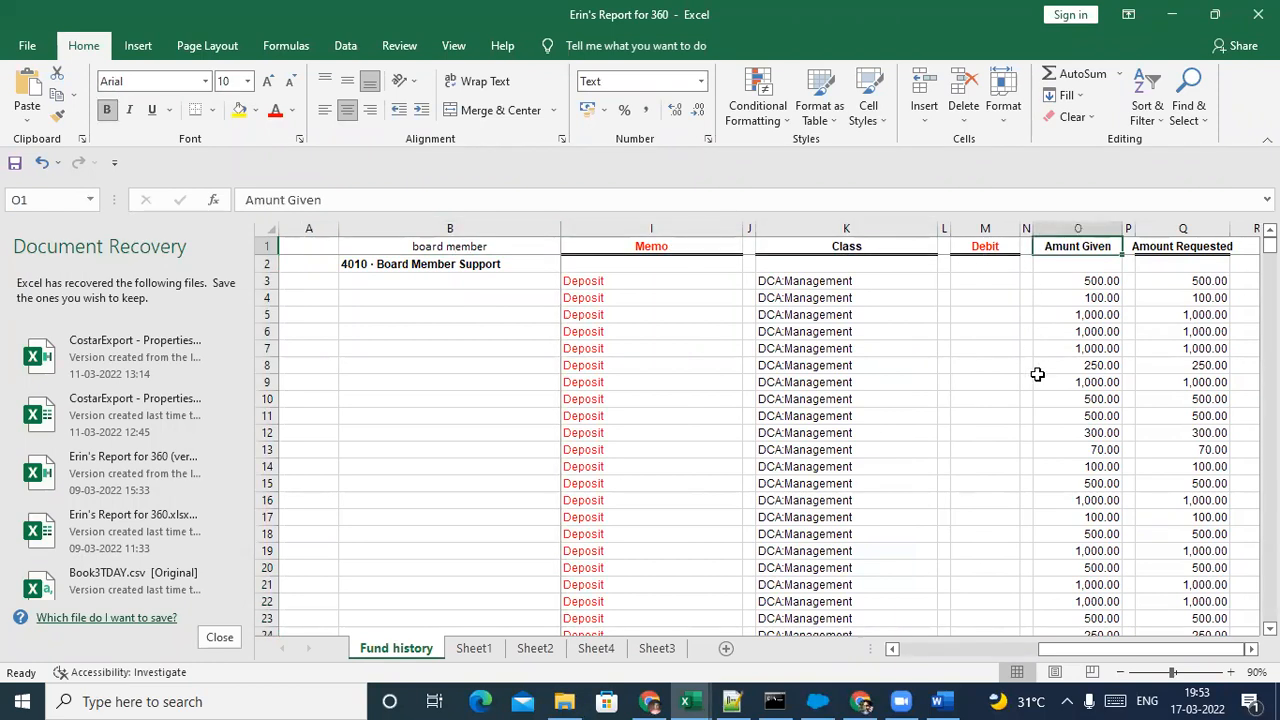
drag(1124, 228, 1153, 228)
click(1140, 228)
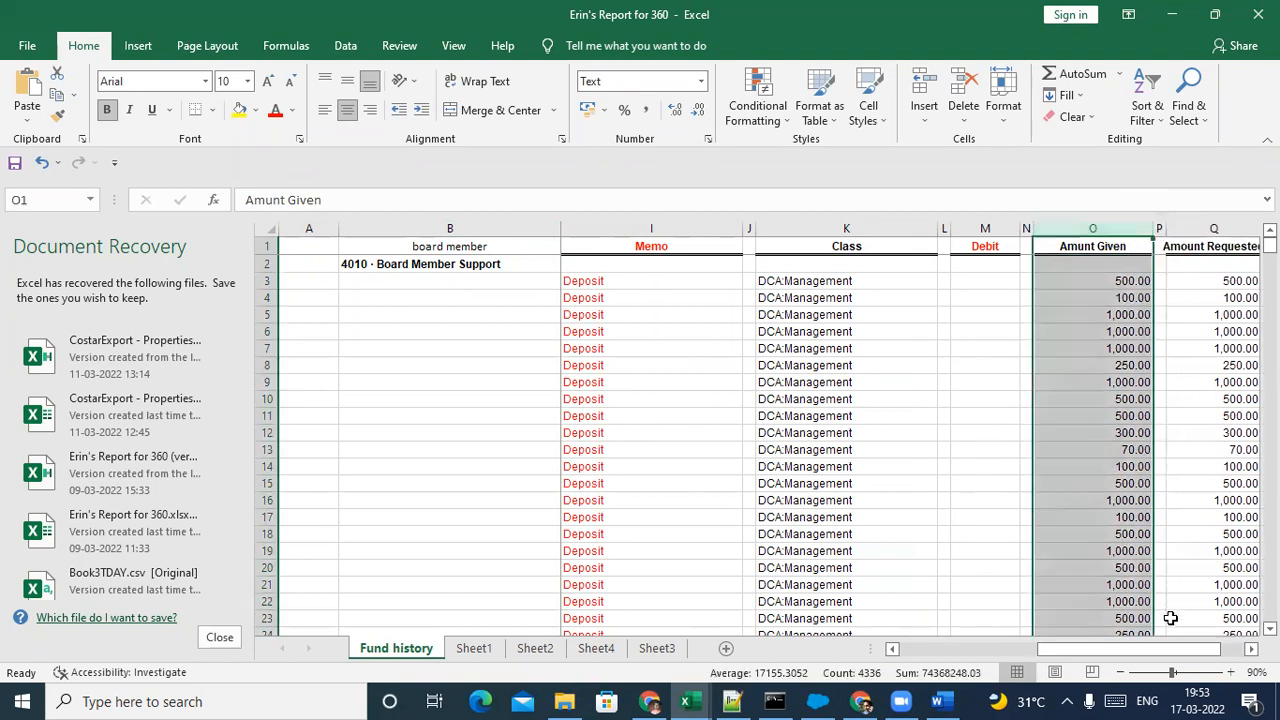
Highlight the Amount Requested, Class and Amunt Given columns one after another as examples of fields
scroll(1178, 655, right, 1)
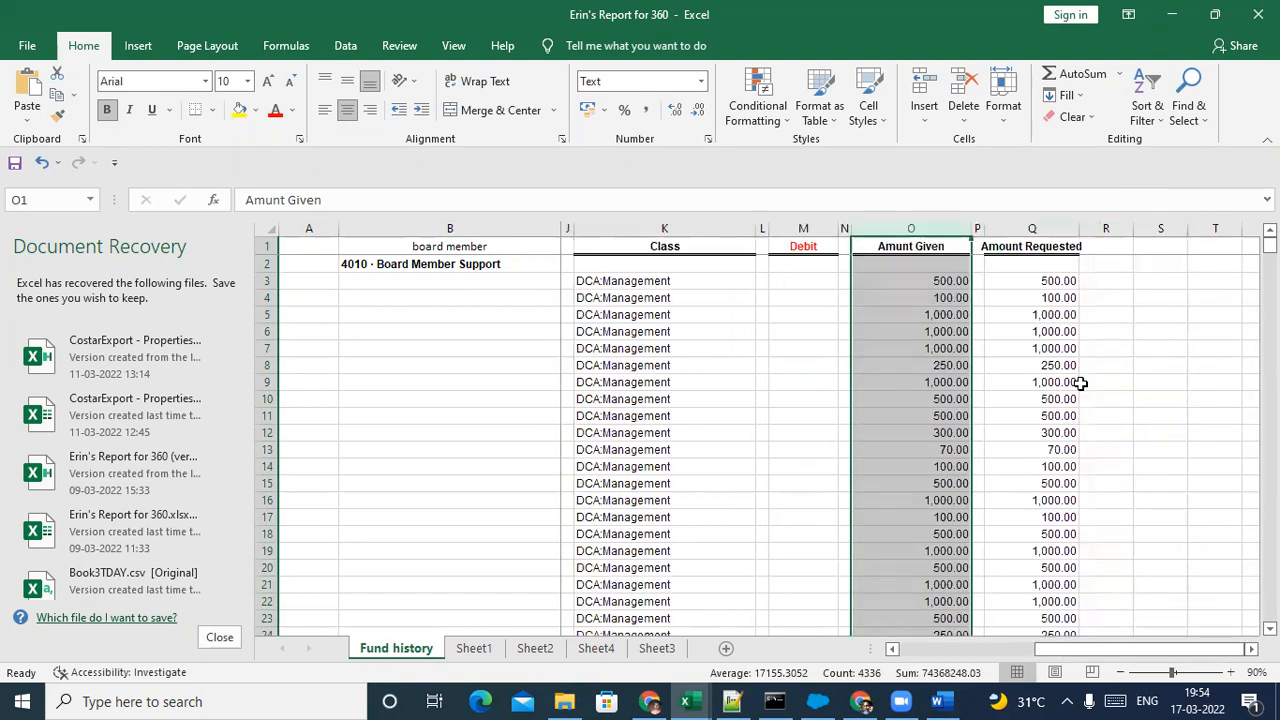
click(1031, 222)
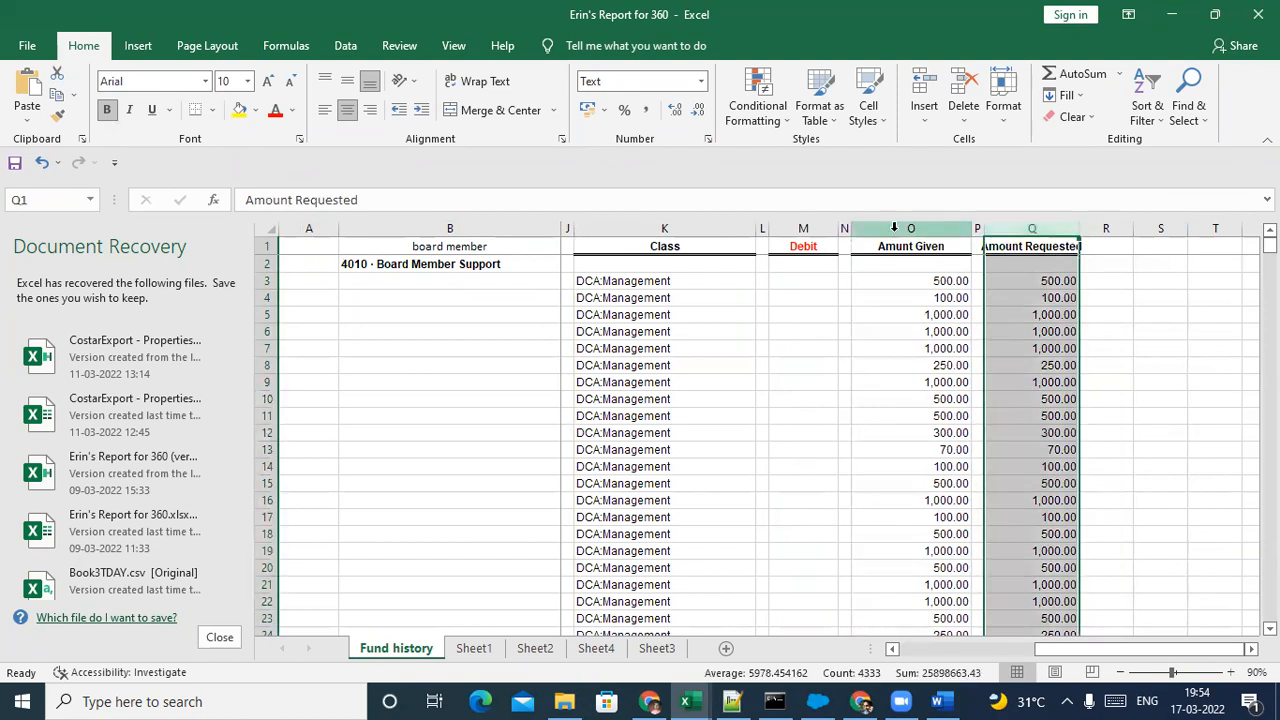
click(679, 225)
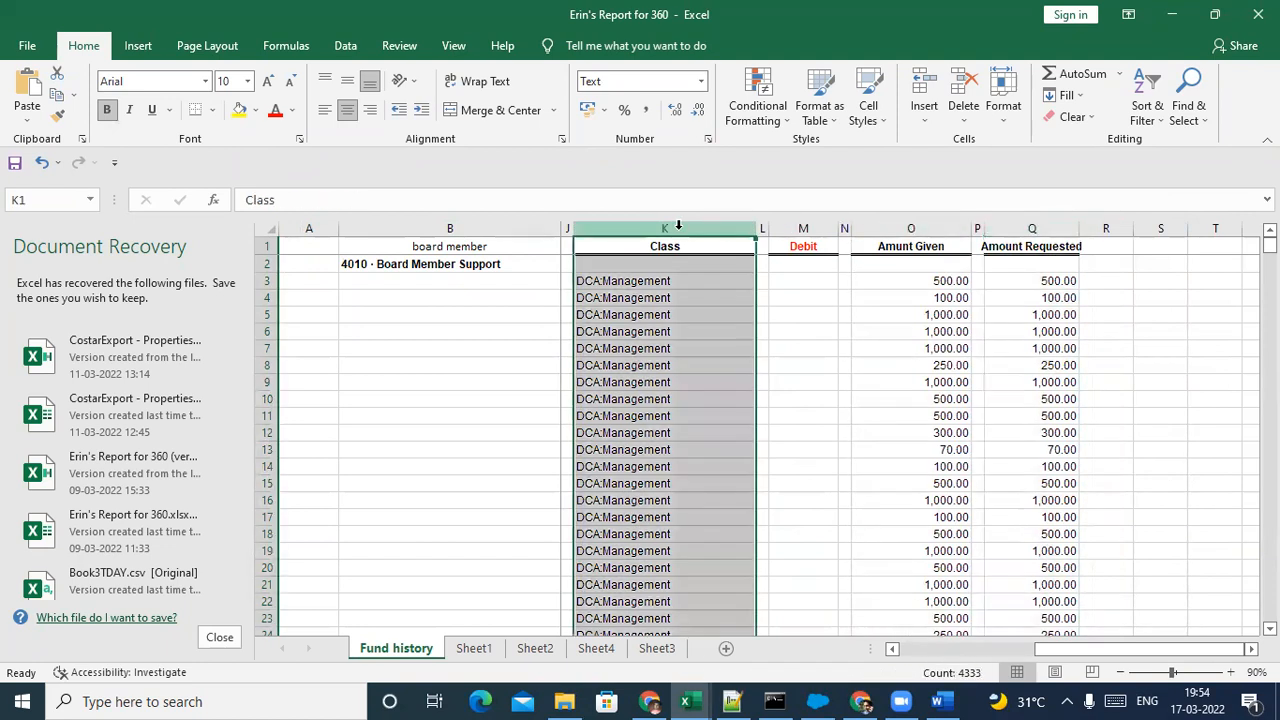
click(911, 229)
Switch to the Word notes and reread the section on how to create a custom object
click(1171, 14)
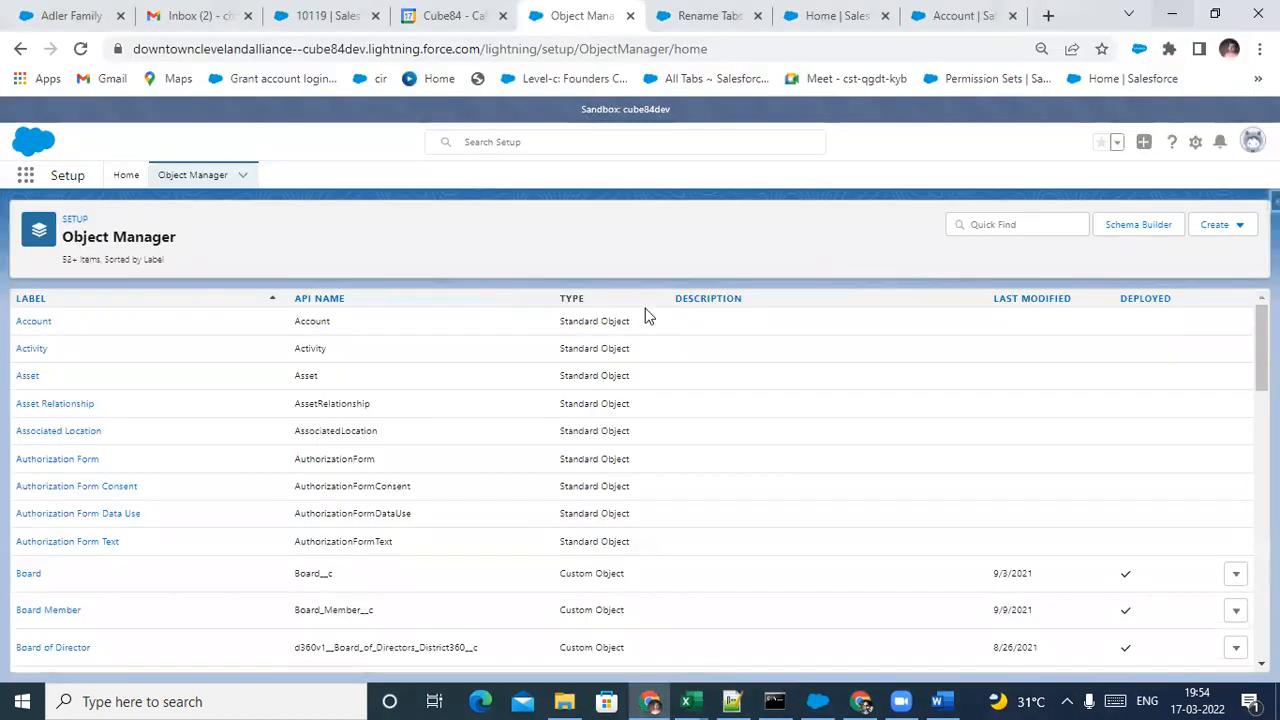
click(686, 701)
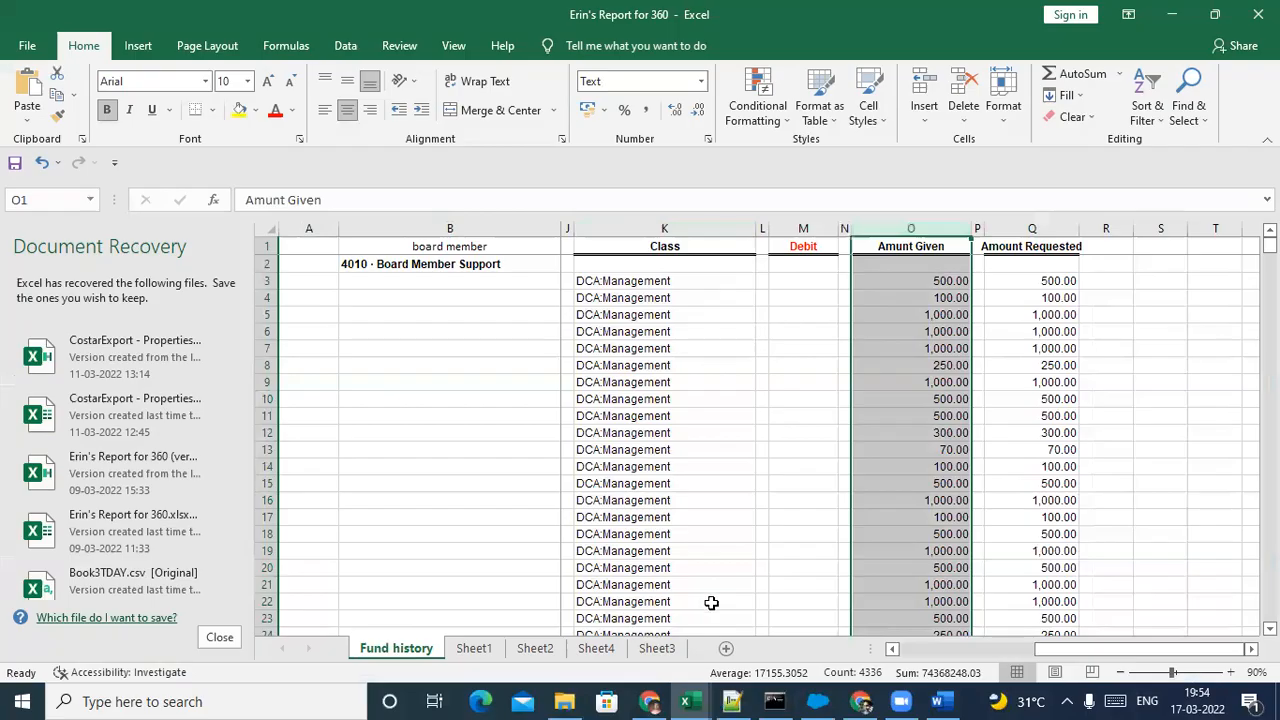
click(937, 701)
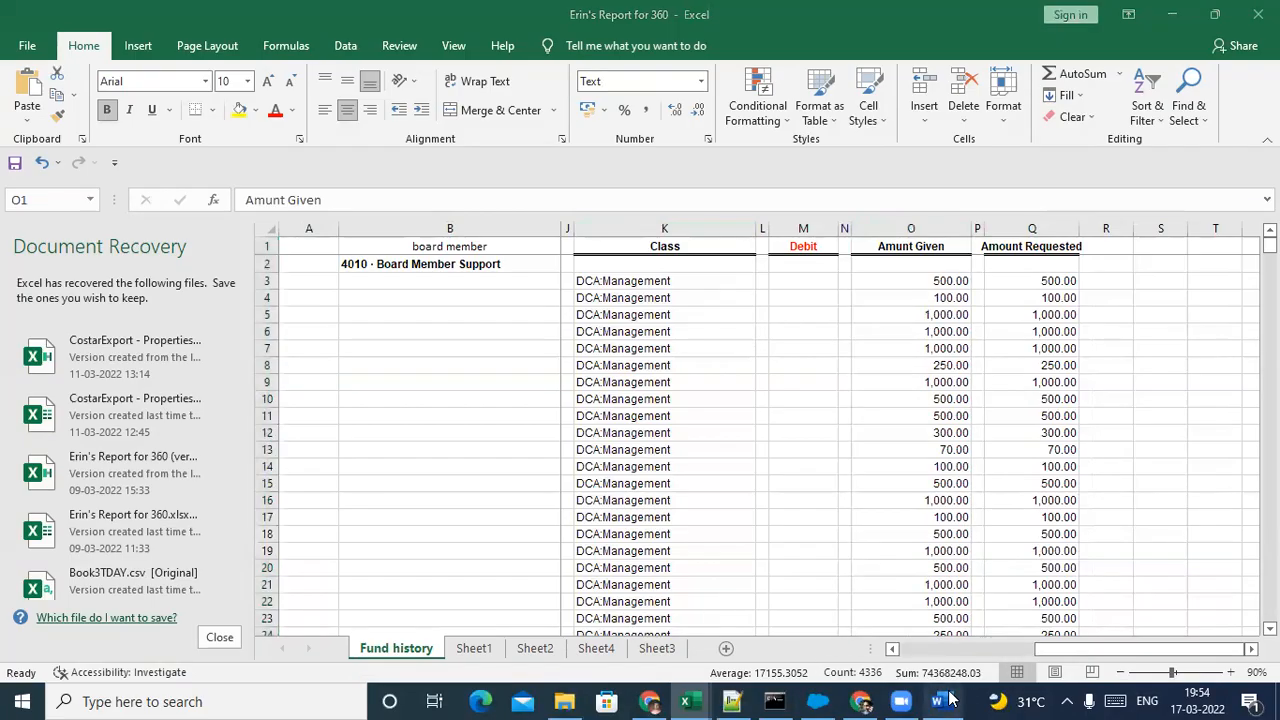
scroll(705, 400, down, 1)
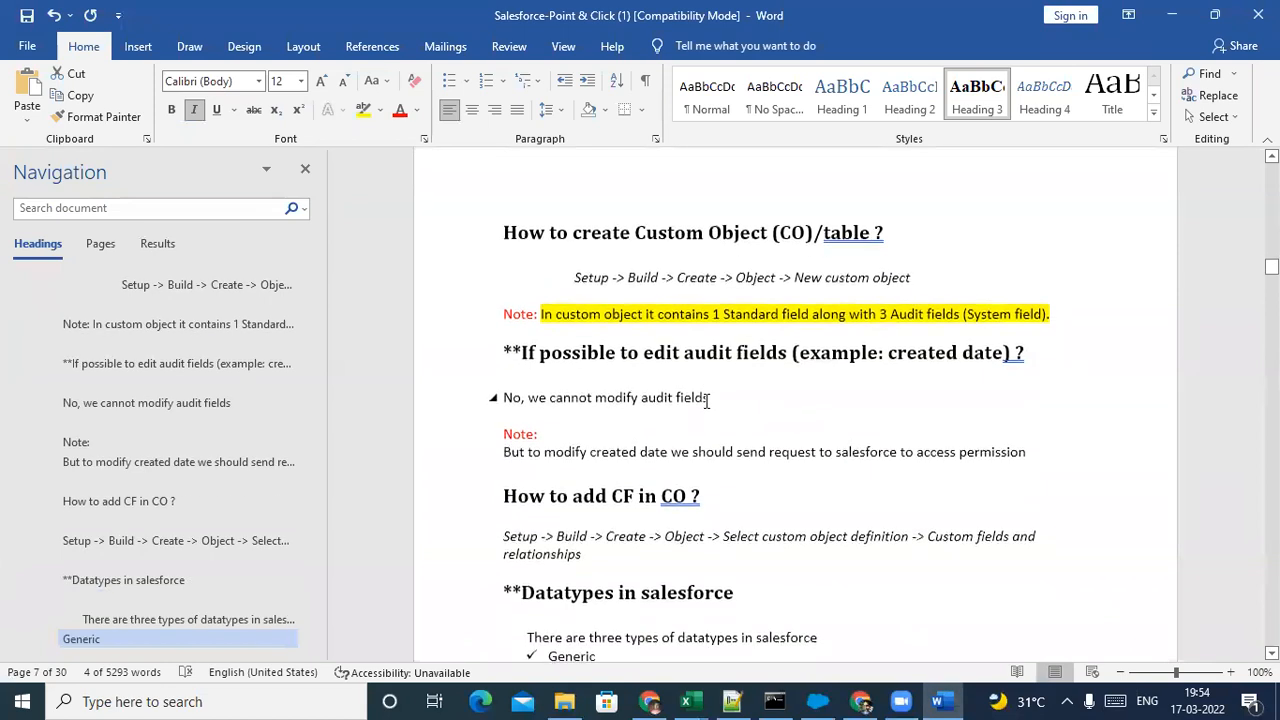
scroll(695, 335, up, 1)
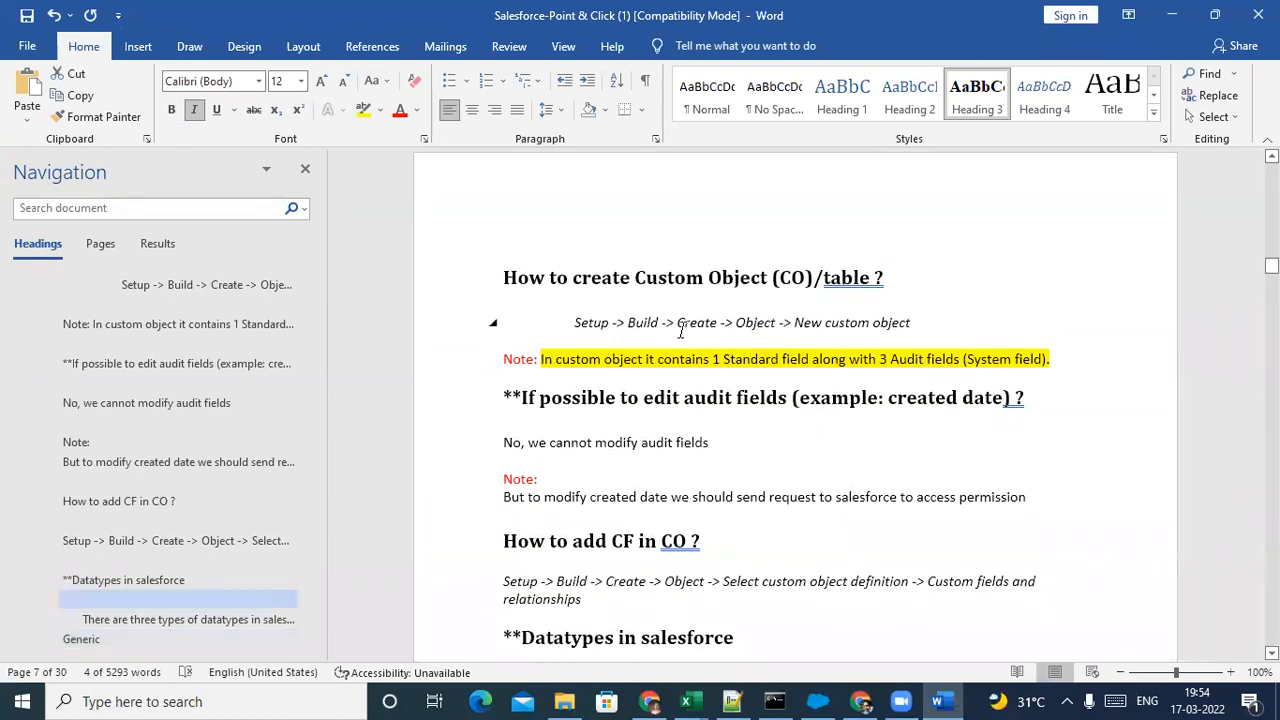
Switch to the Salesforce Object Manager and start a new custom object with label "New Custm" and plural label "New custms"
click(662, 699)
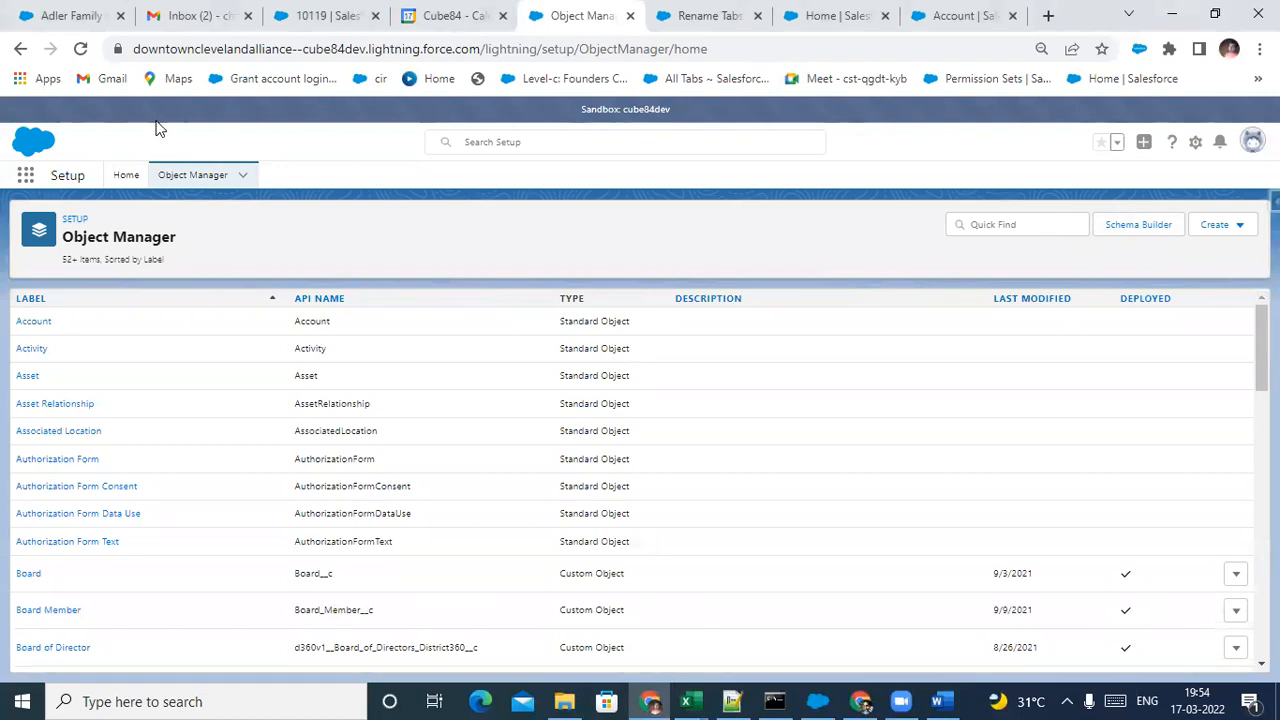
click(1234, 230)
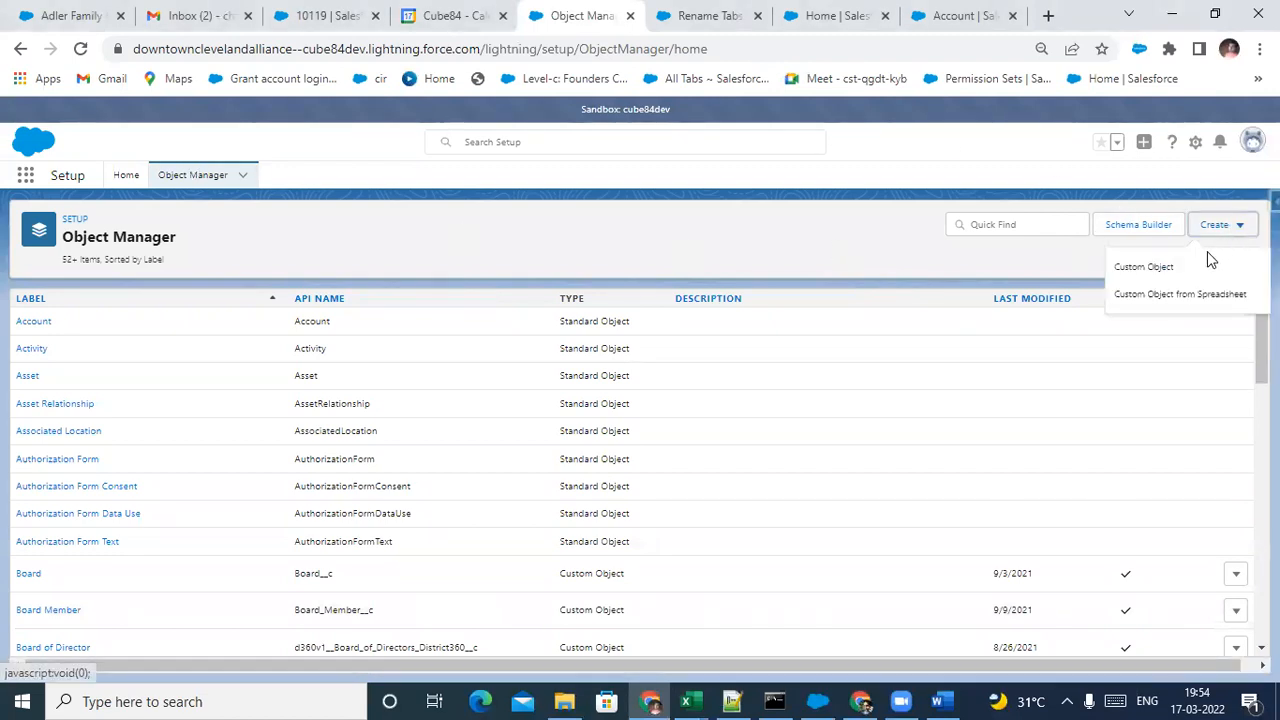
click(1165, 270)
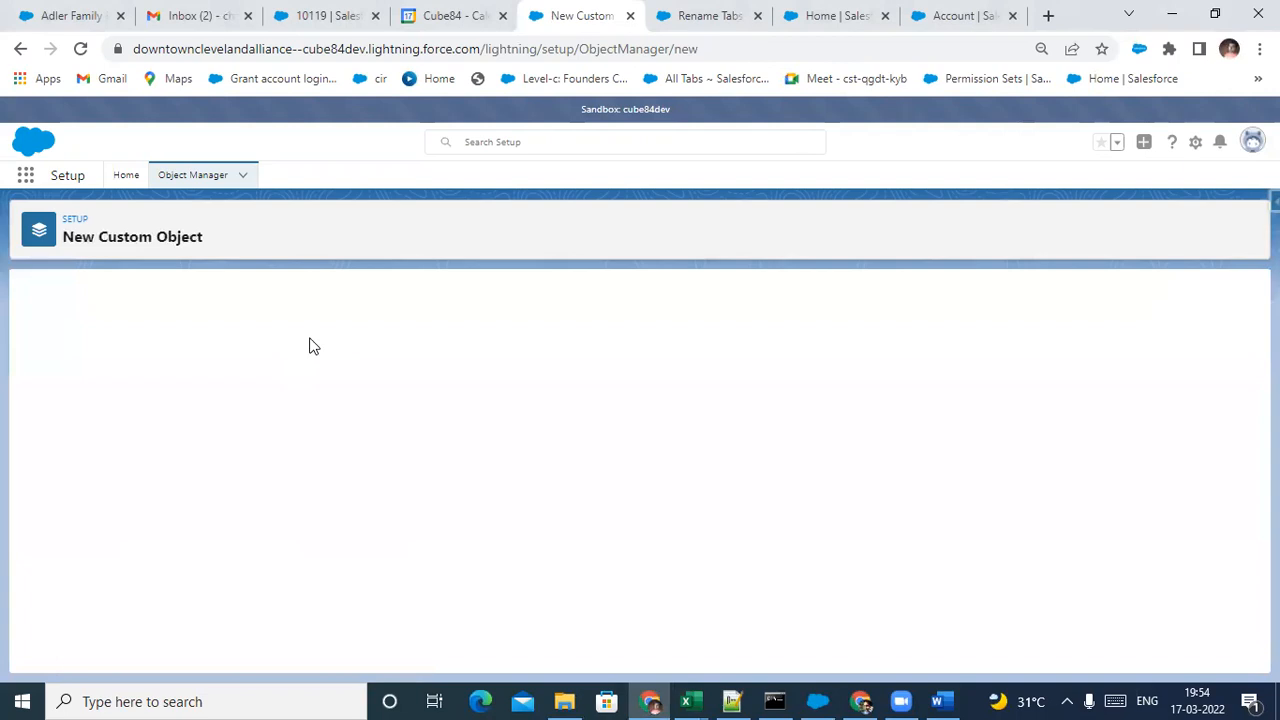
text(New Custm)
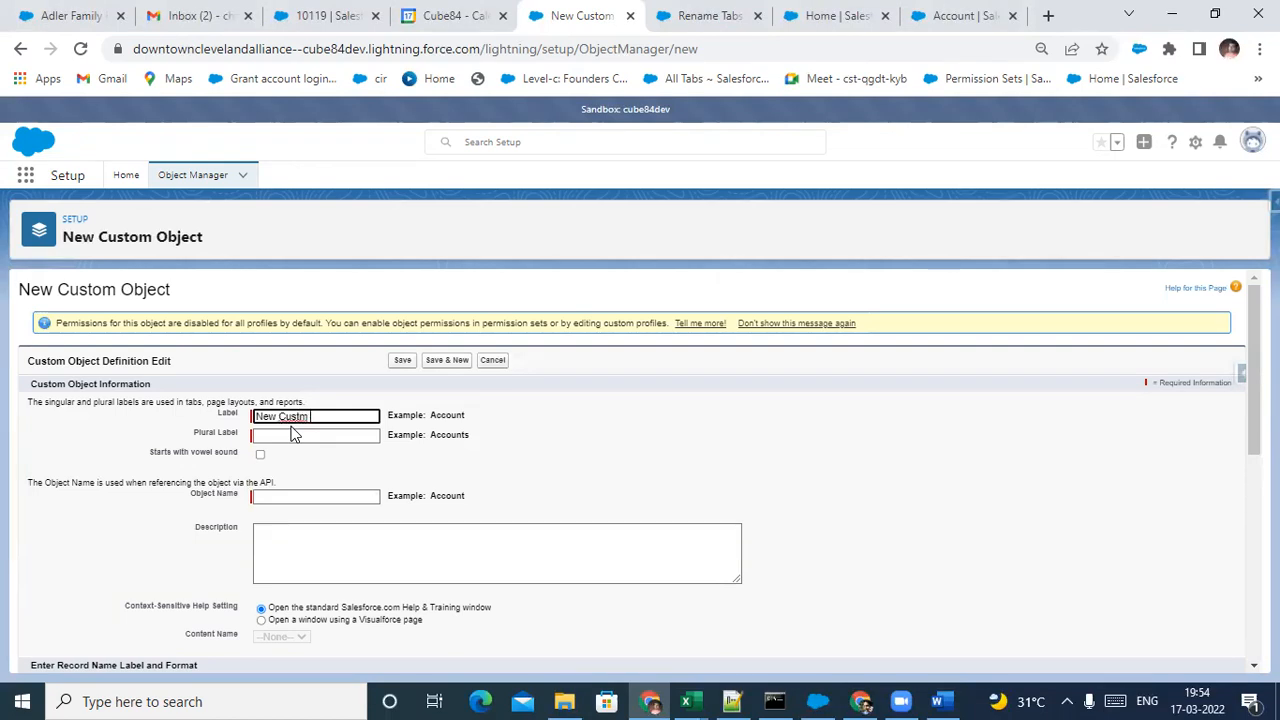
click(300, 435)
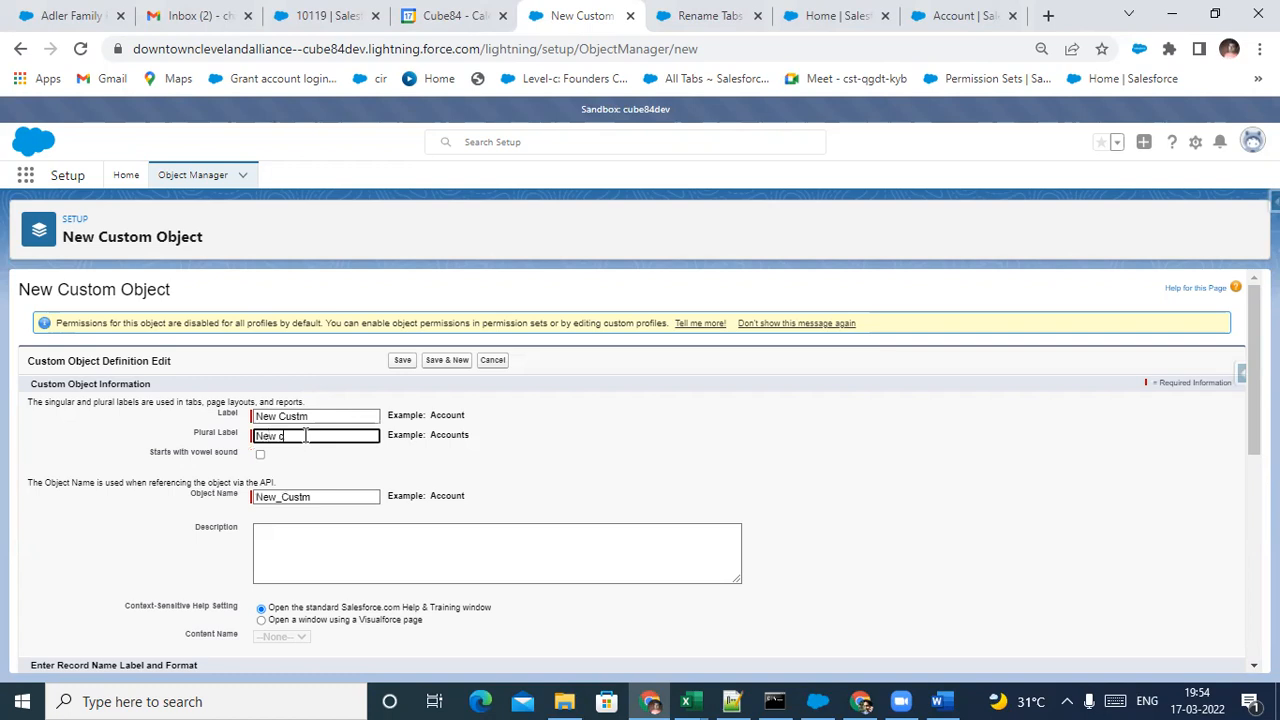
scroll(318, 490, down, 1)
click(312, 434)
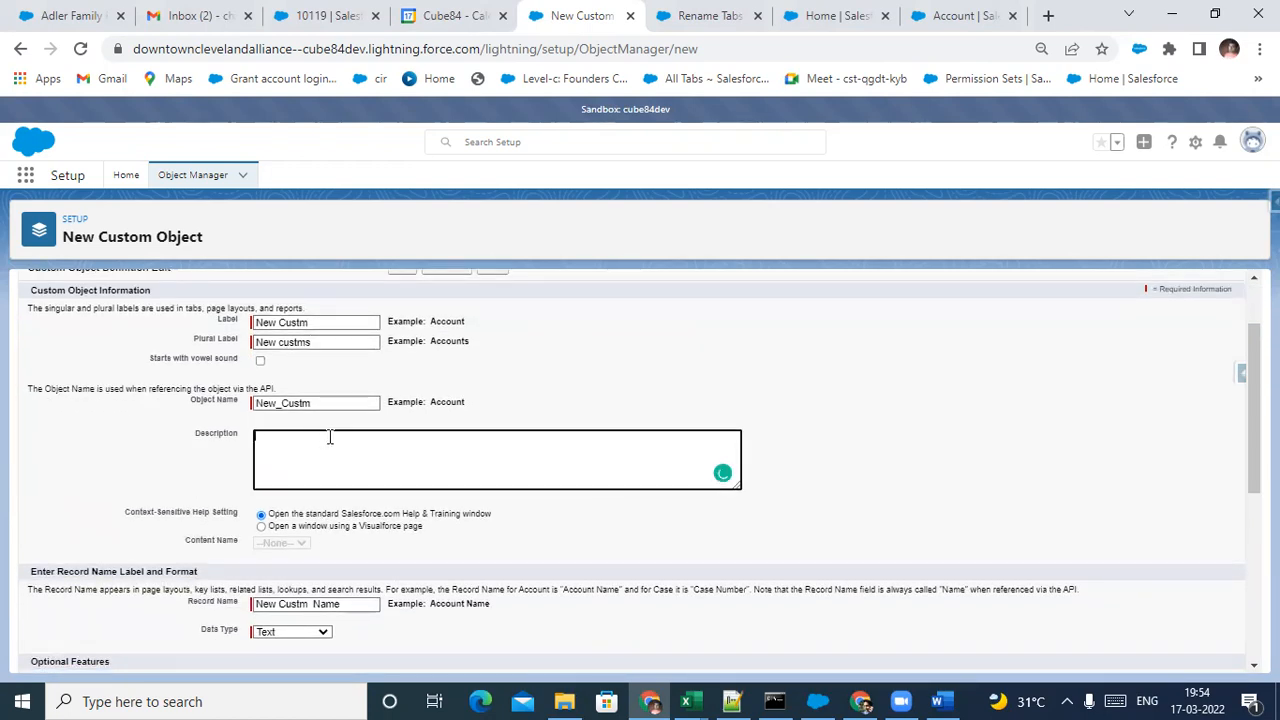
Review the new custom object's naming, vowel sound and context-sensitive help settings, and briefly show the Help & Training window
scroll(330, 437, down, 1)
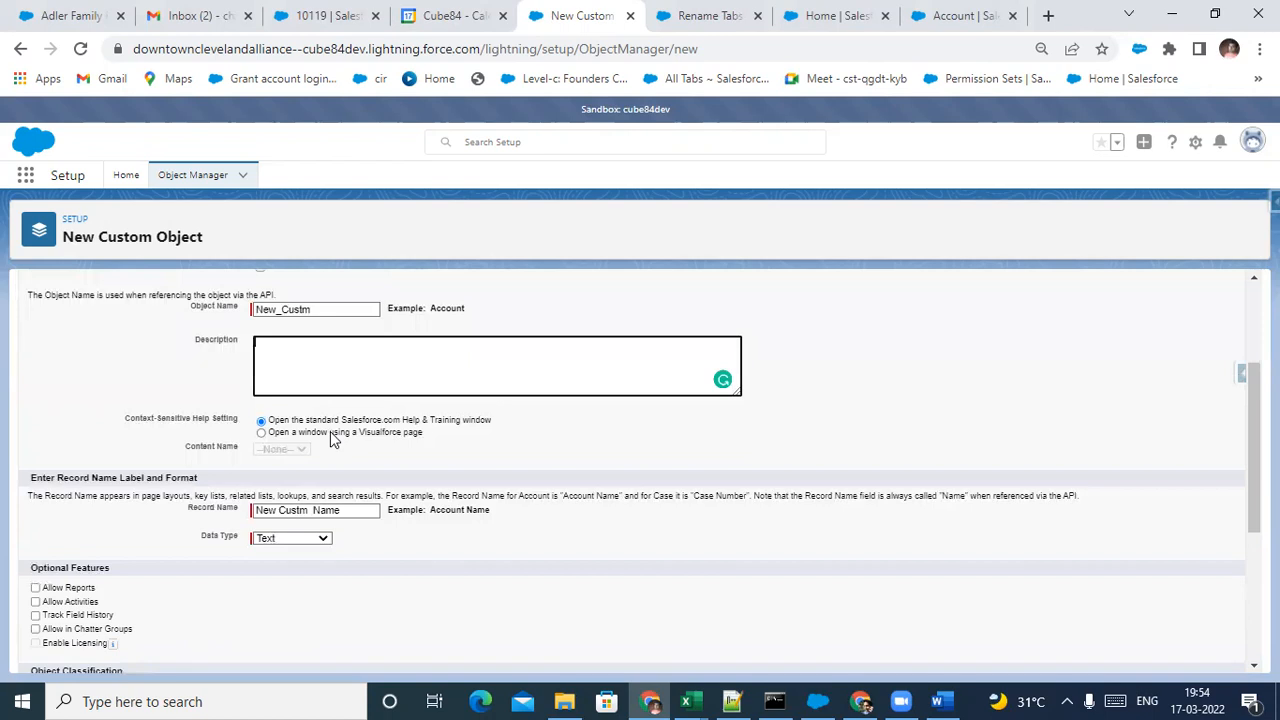
scroll(333, 440, up, 1)
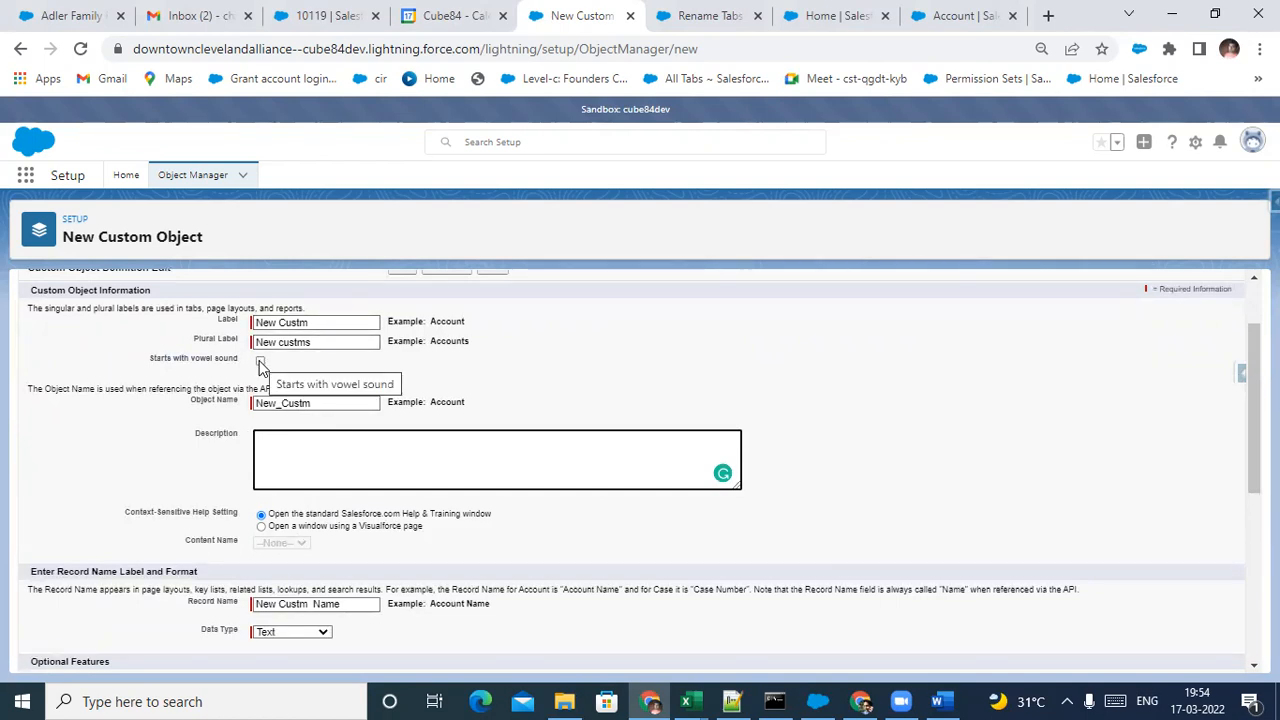
scroll(280, 500, down, 1)
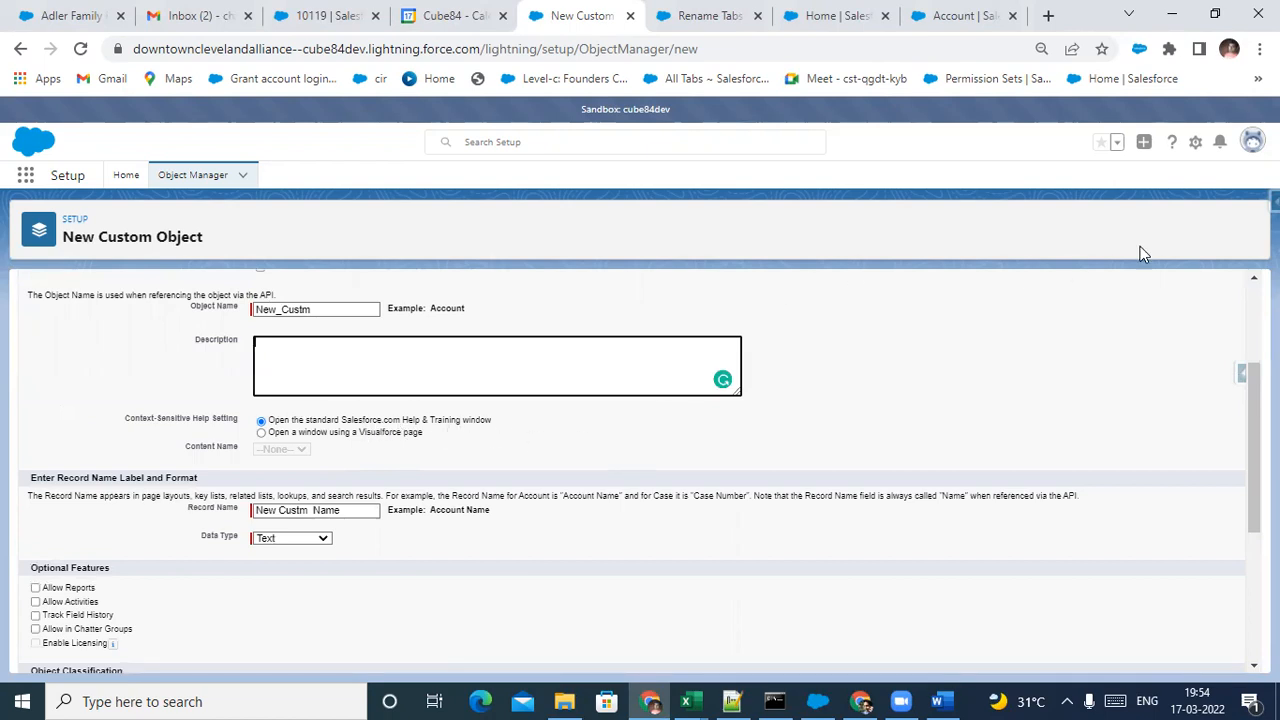
click(1174, 146)
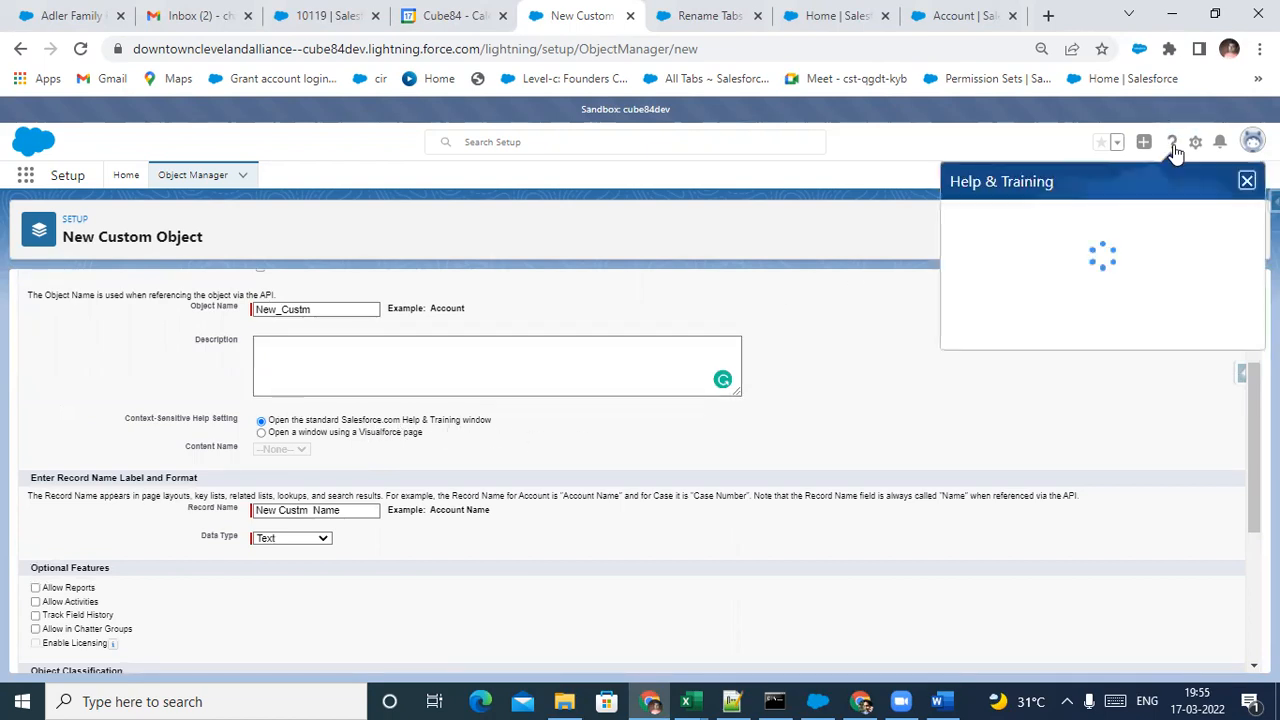
click(879, 240)
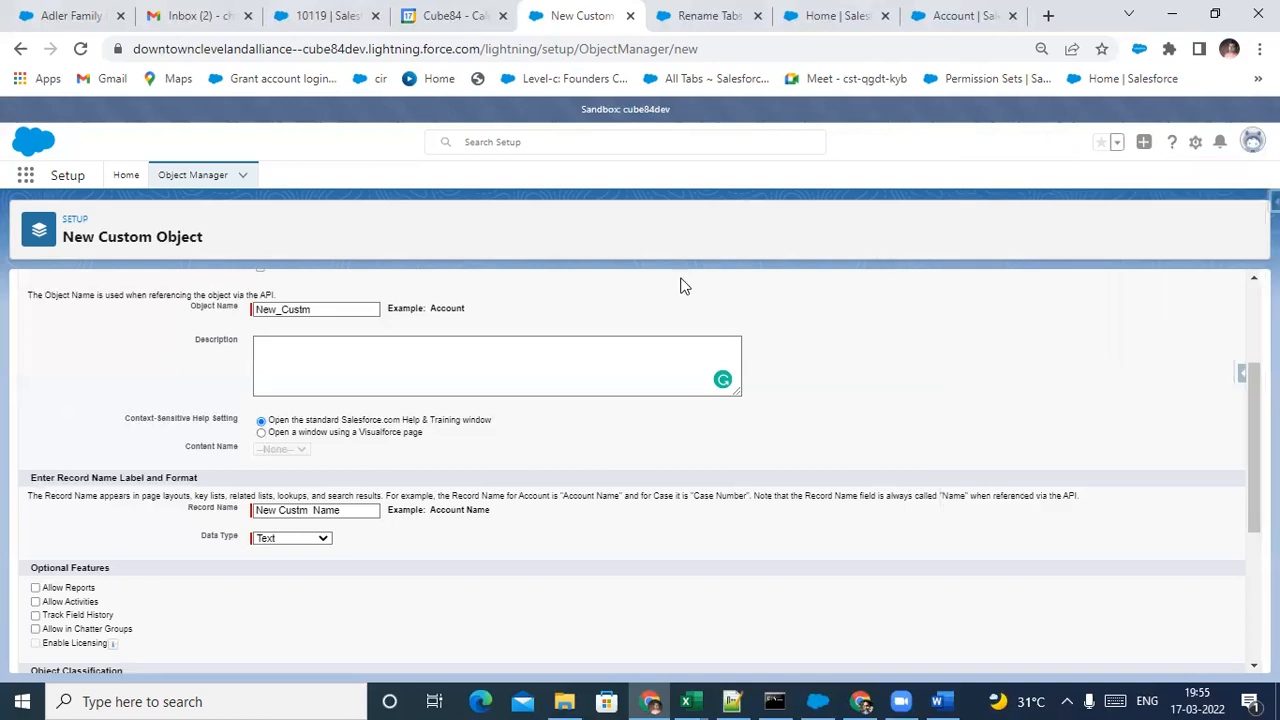
Set the context-sensitive help to open a window using a Visualforce page and check the available content names
click(326, 433)
click(303, 453)
click(303, 453)
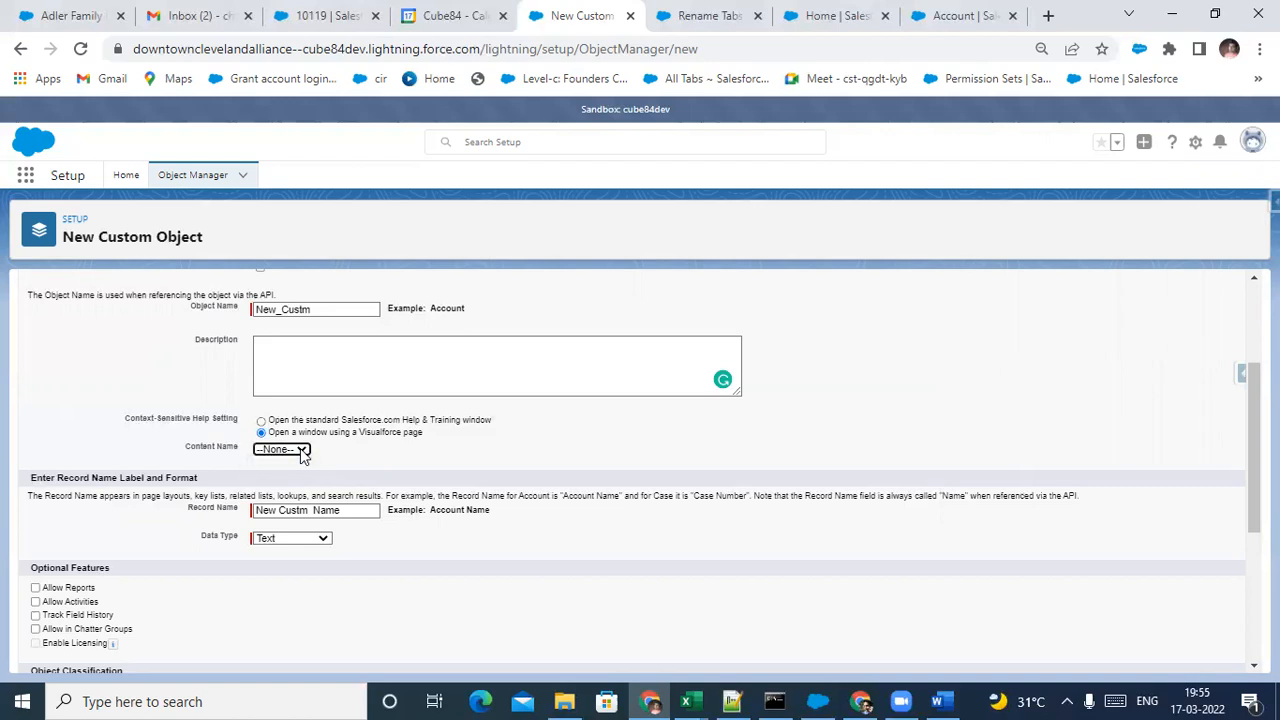